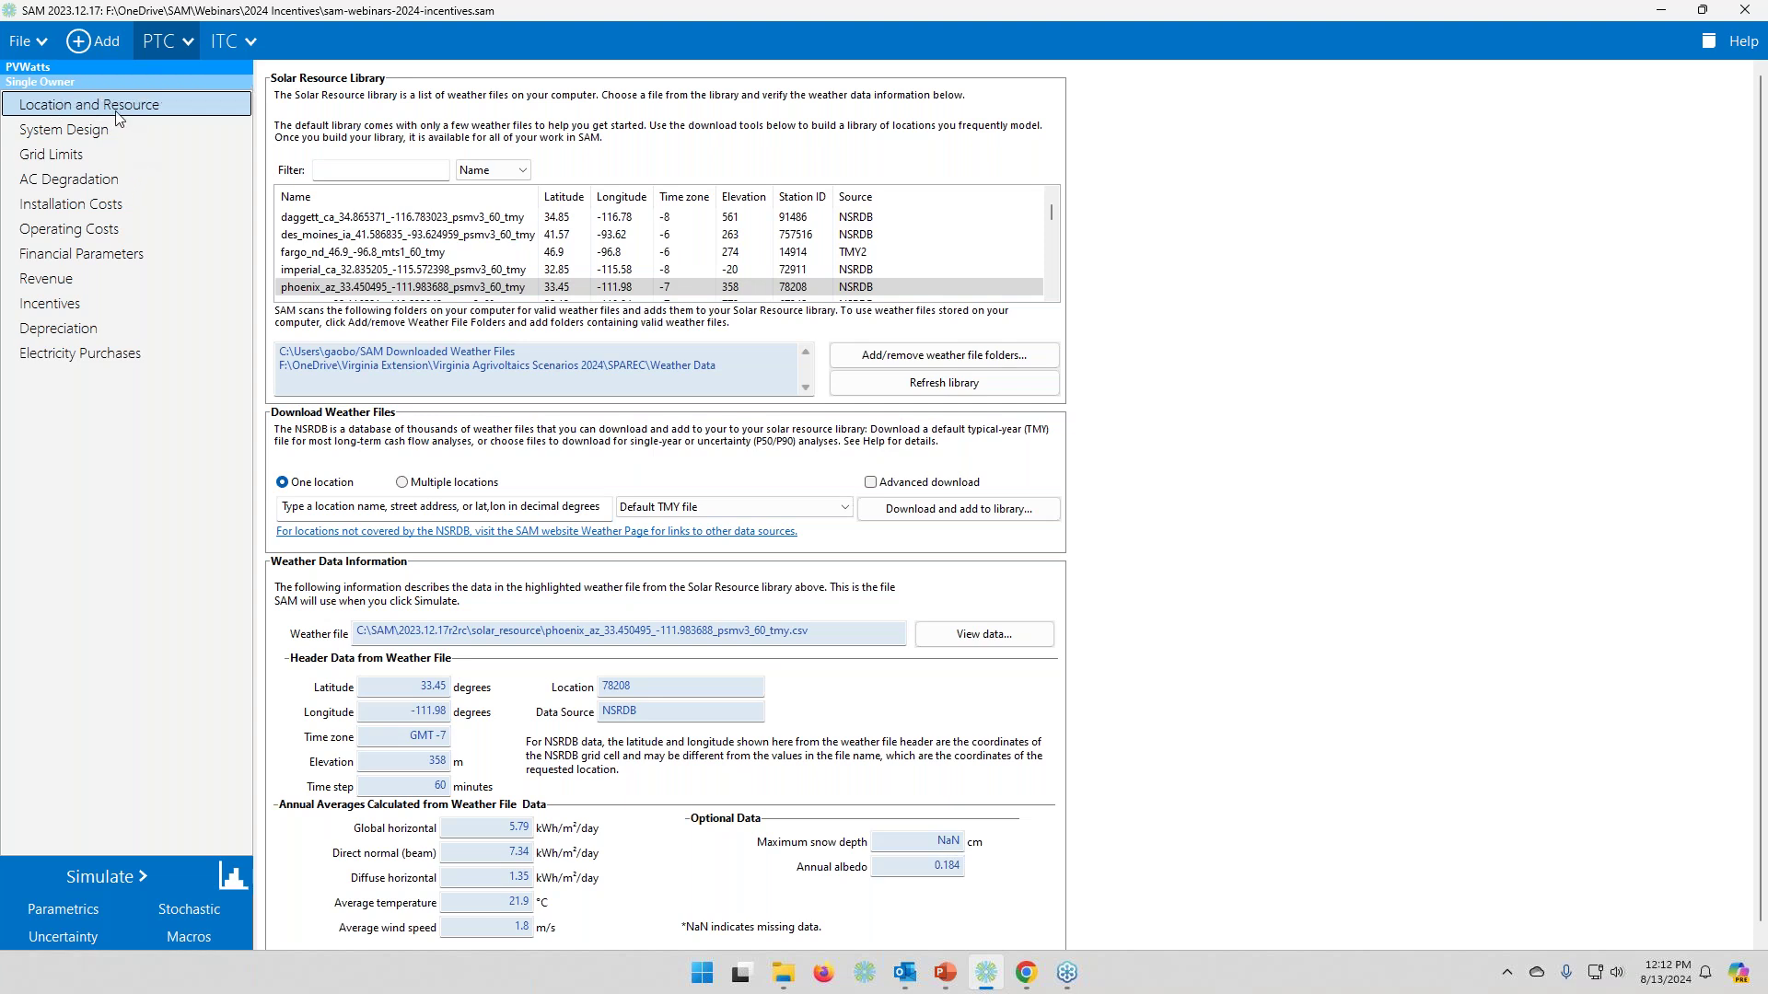
- Review the PTC case's inputs: the Phoenix weather file, system nameplate capacity and total installed cost per capacity
left_click(311, 289)
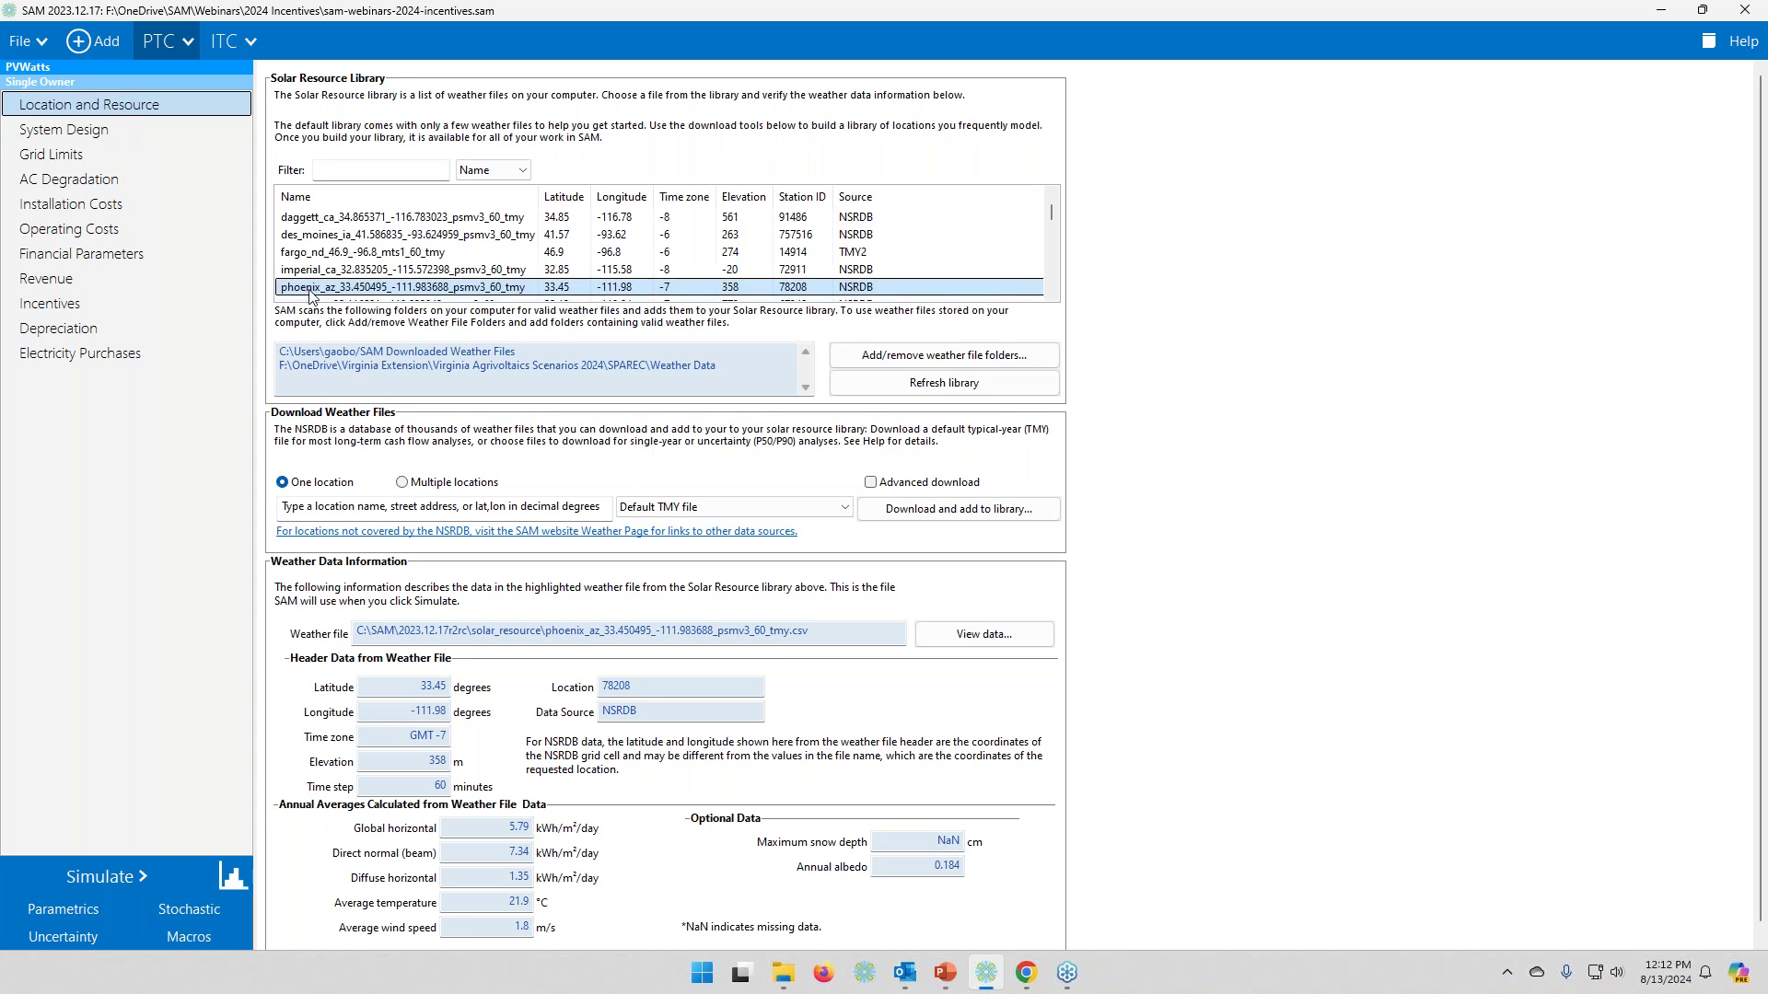
left_click(103, 132)
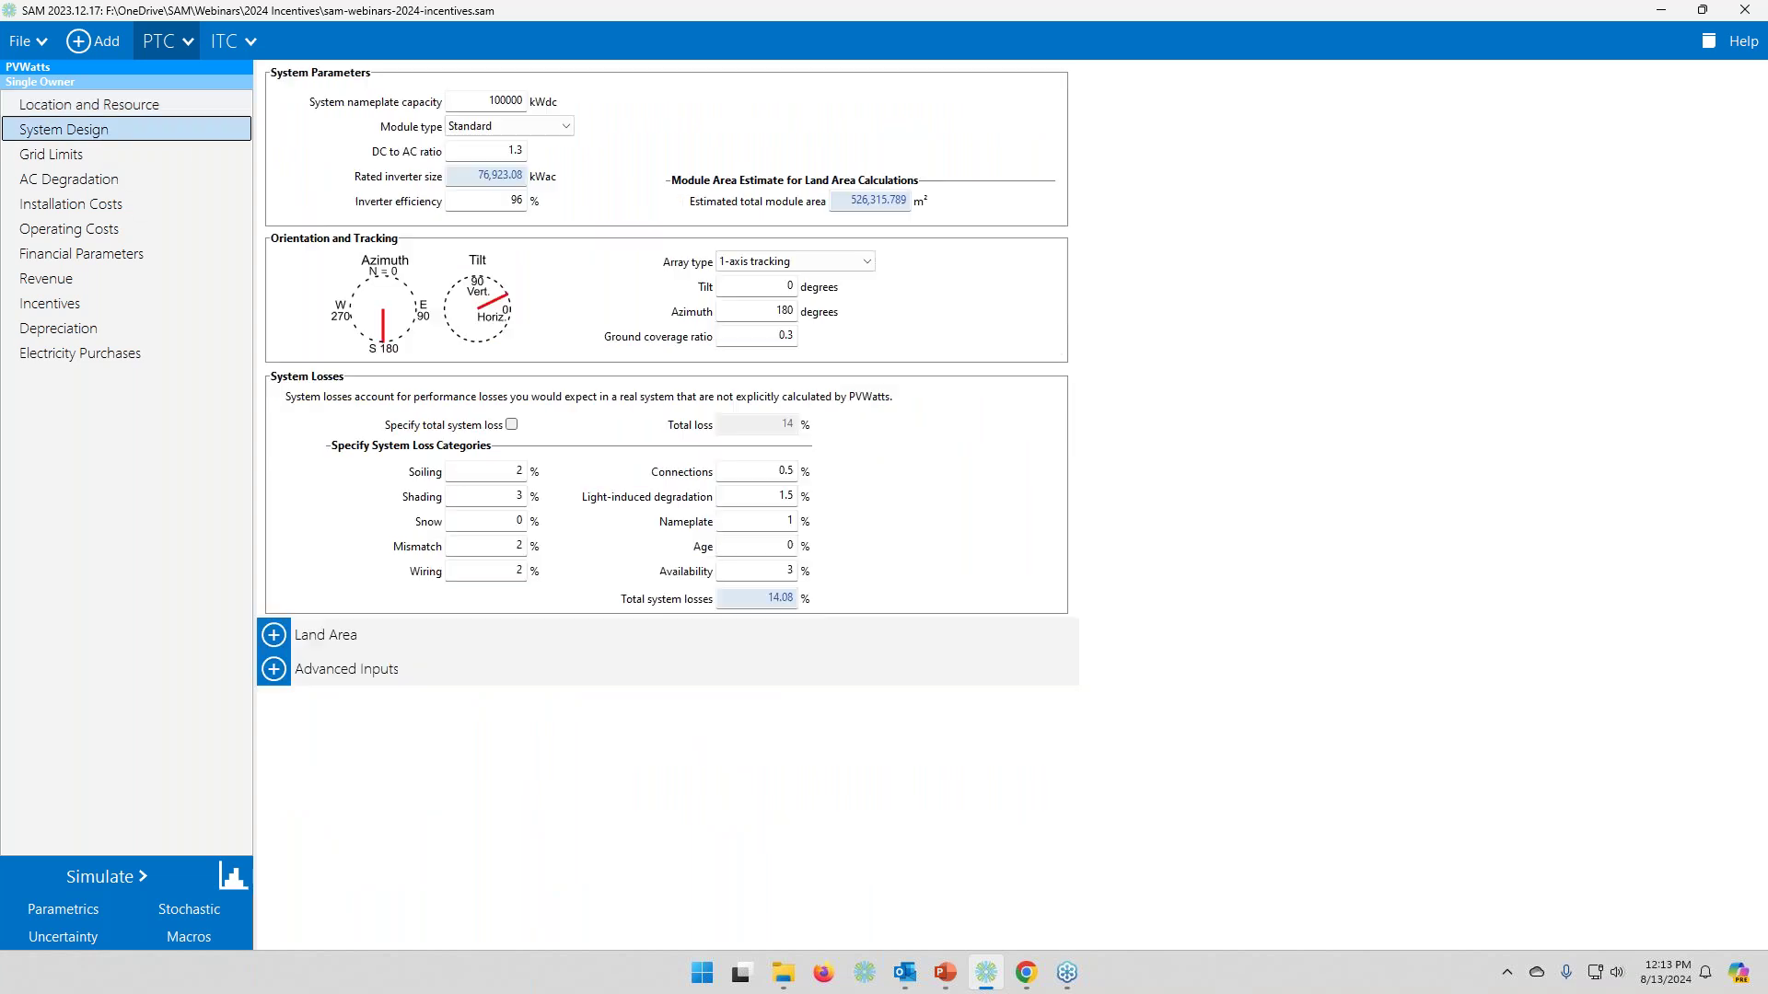
left_click(505, 100)
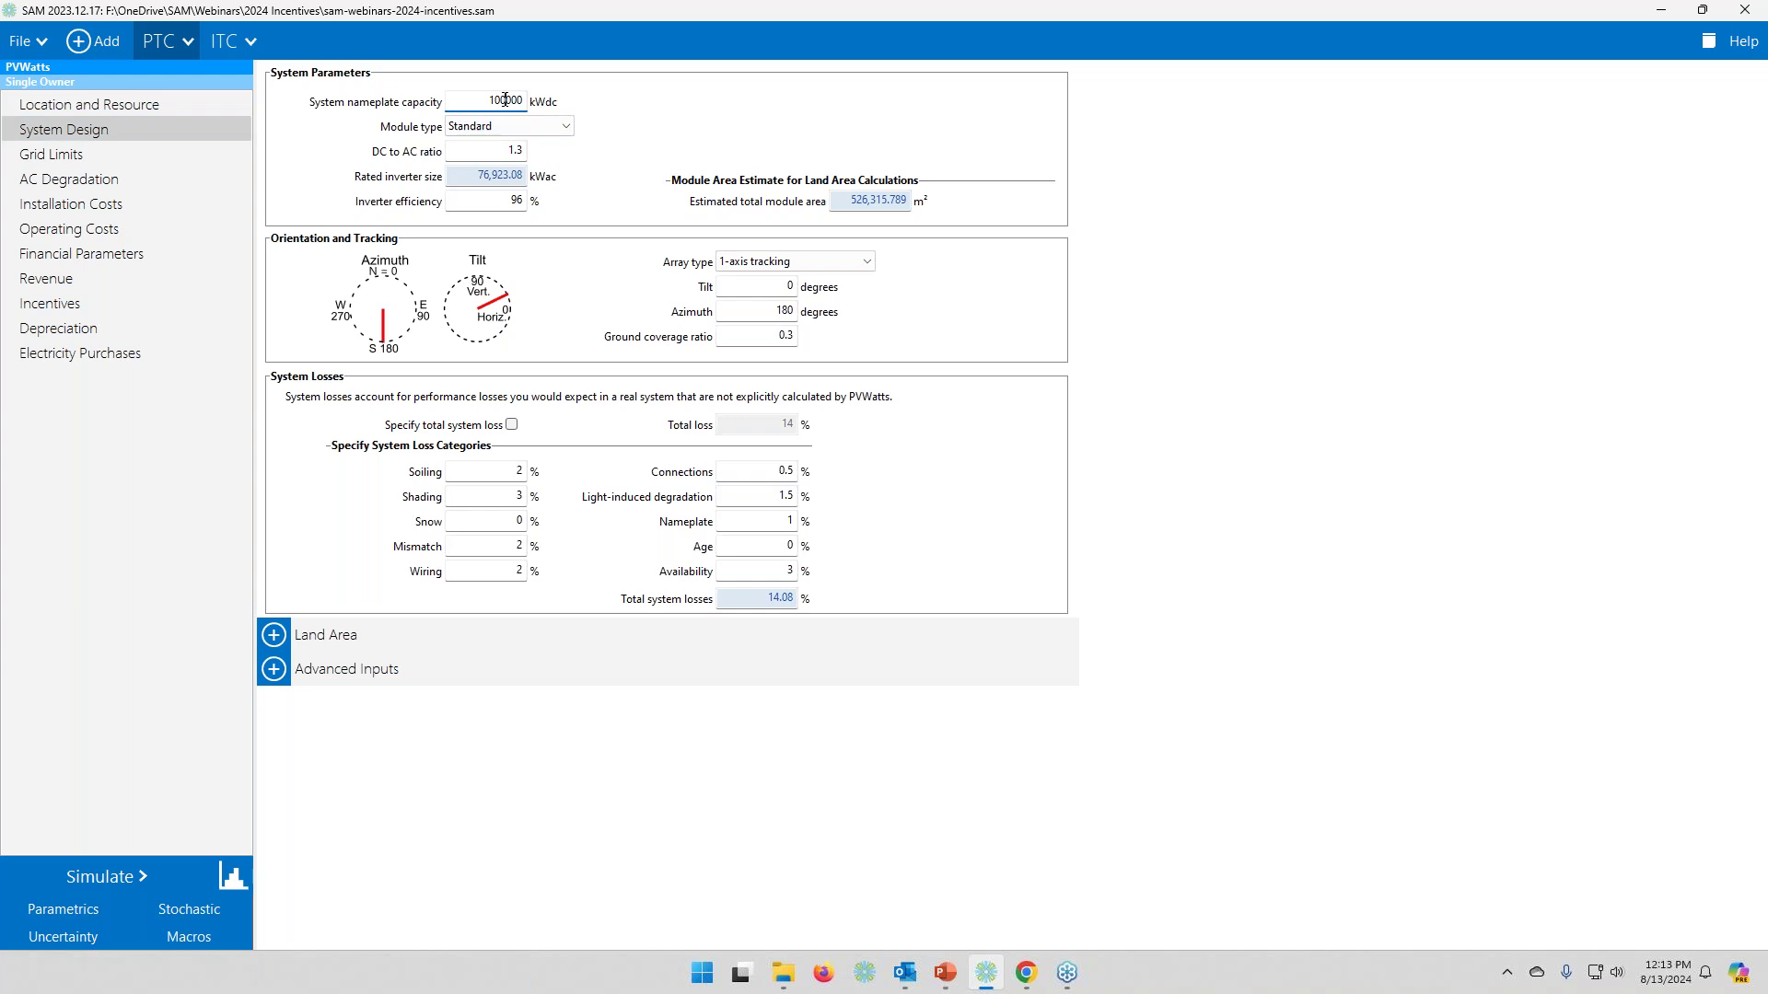
left_click(105, 210)
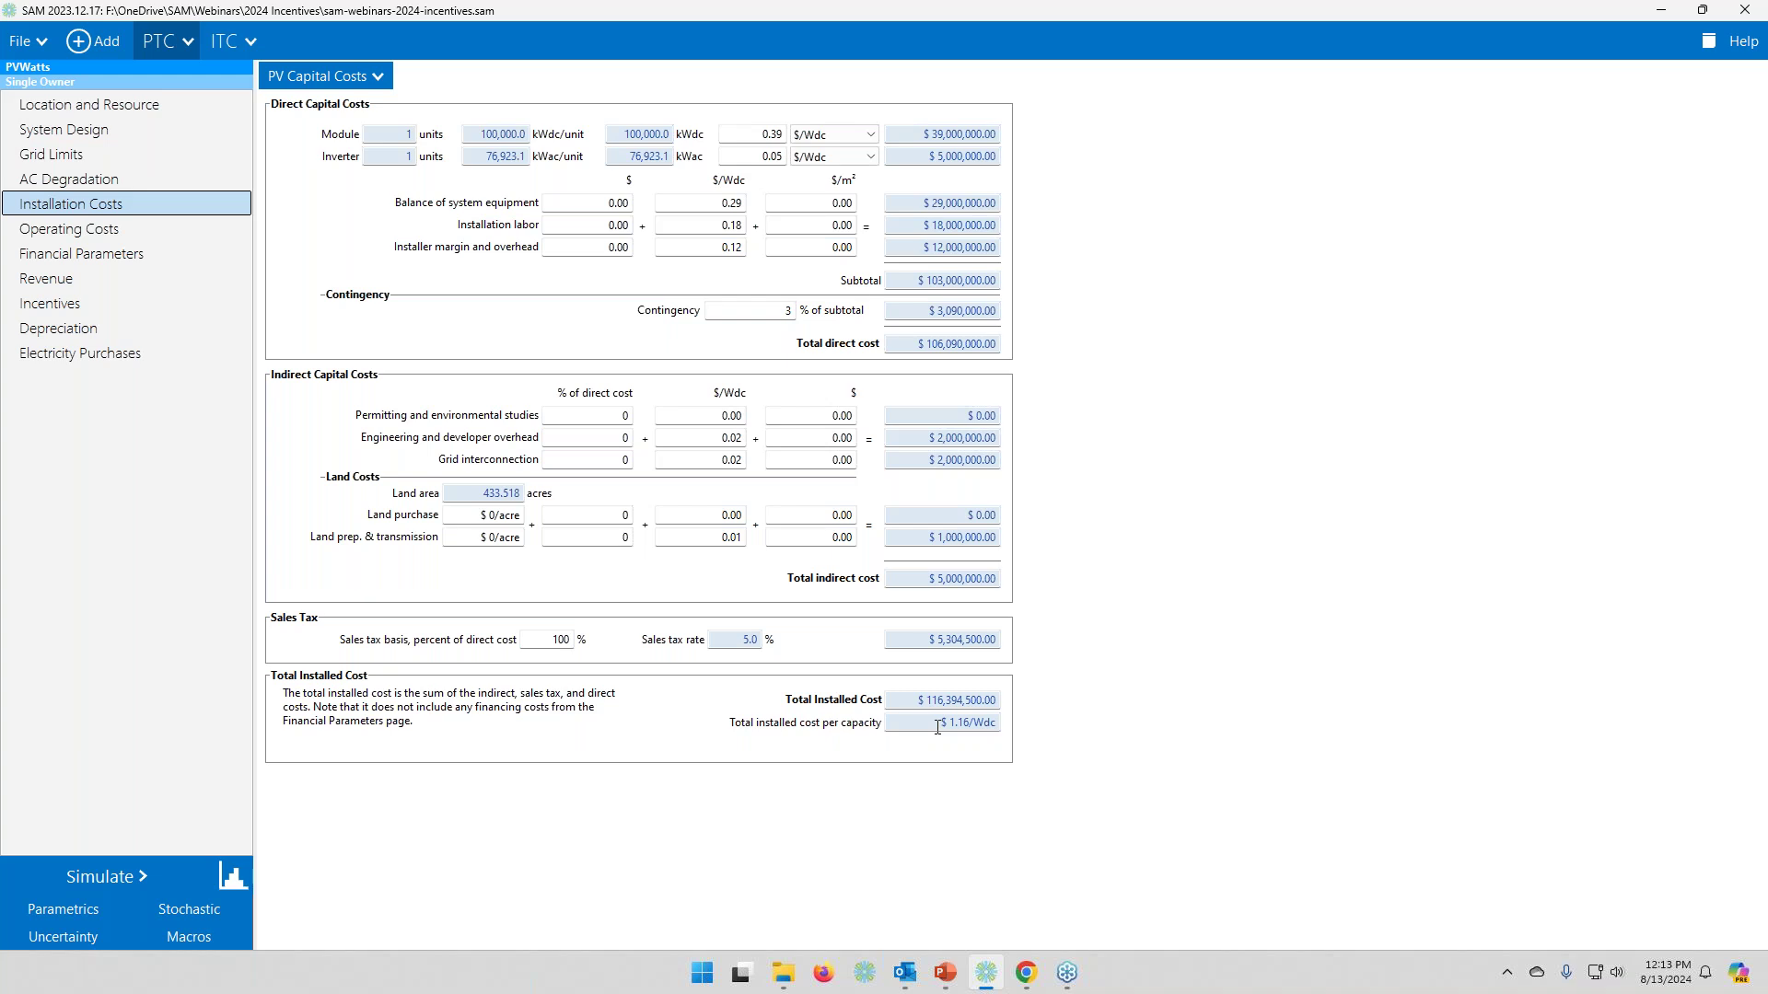
left_click_drag(937, 727, 1055, 732)
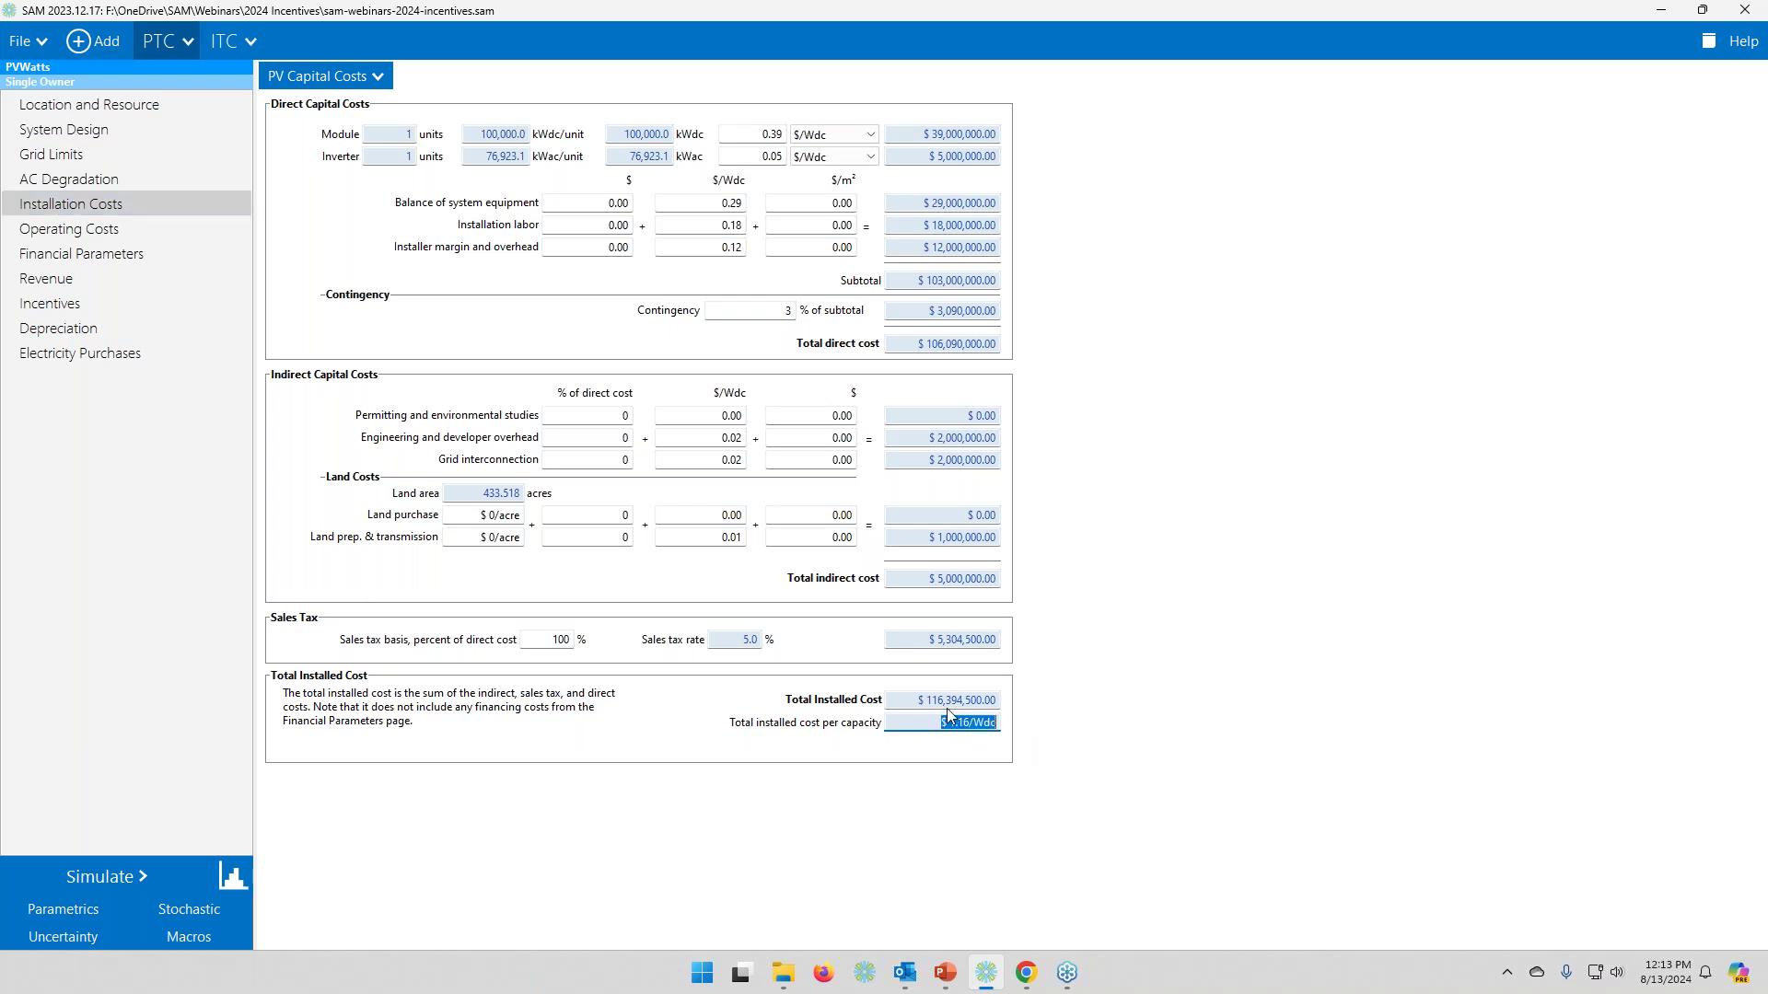
- Review the financial parameters, including the analysis period, debt tenor, construction financing and reserve accounts
left_click(134, 265)
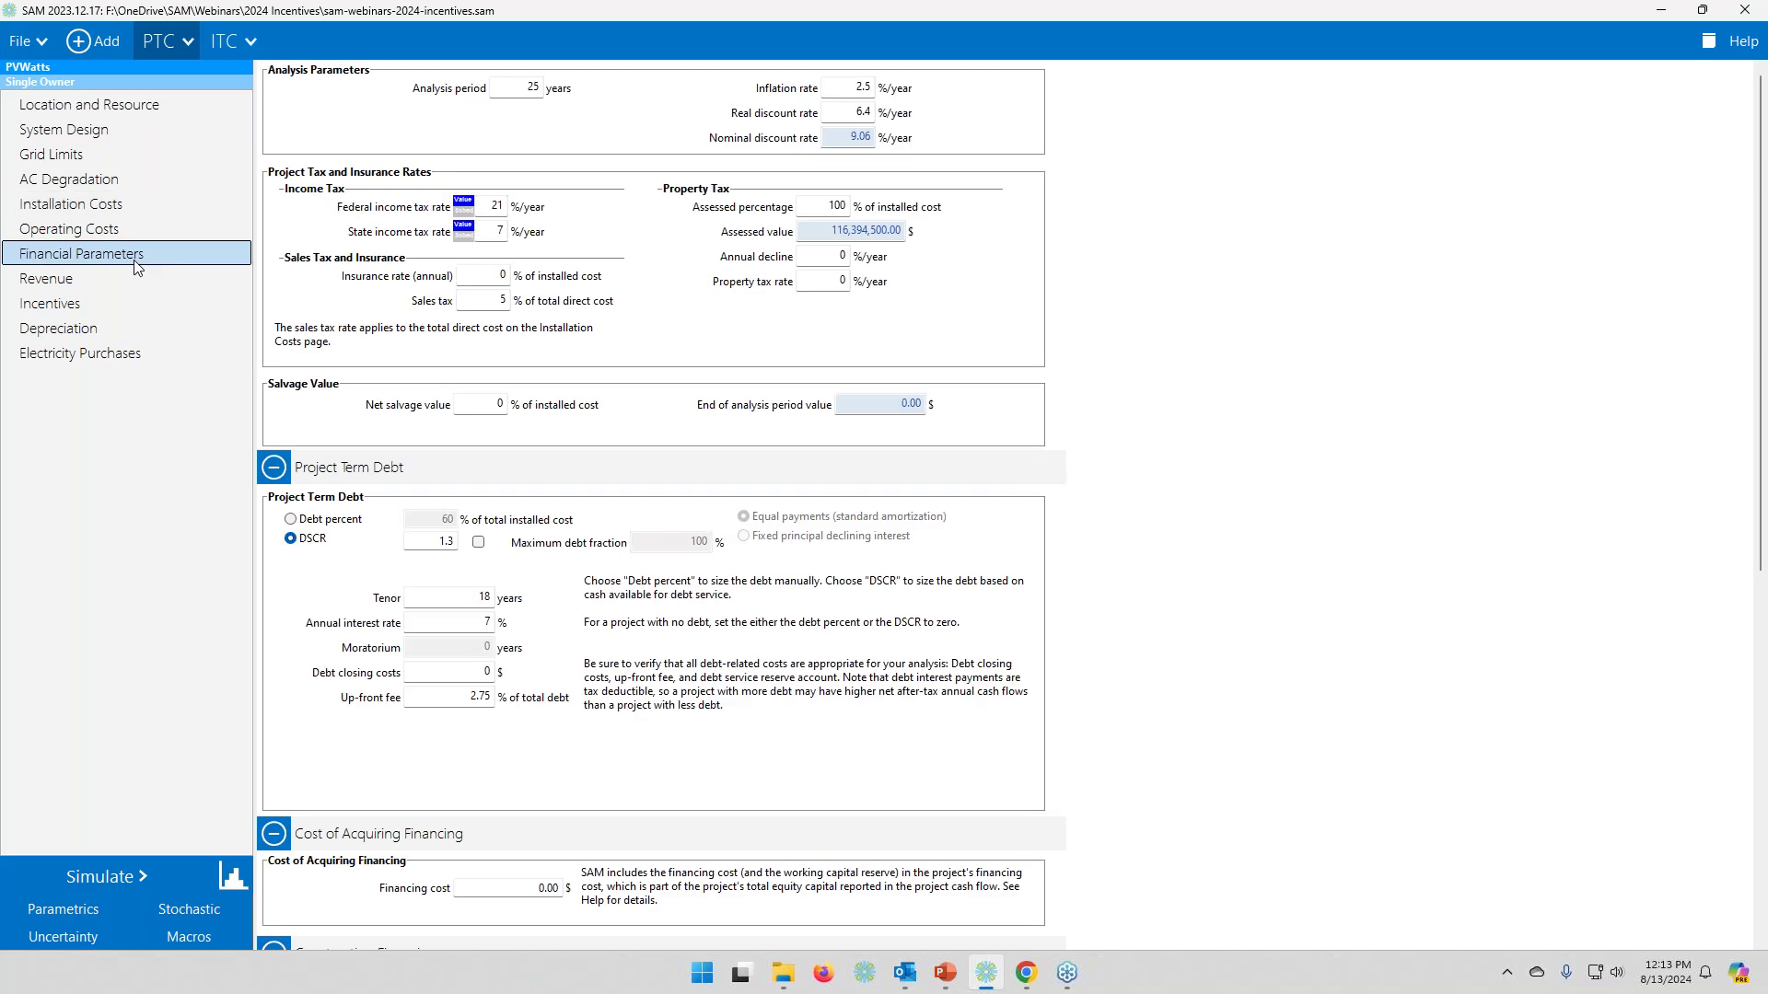
left_click(523, 87)
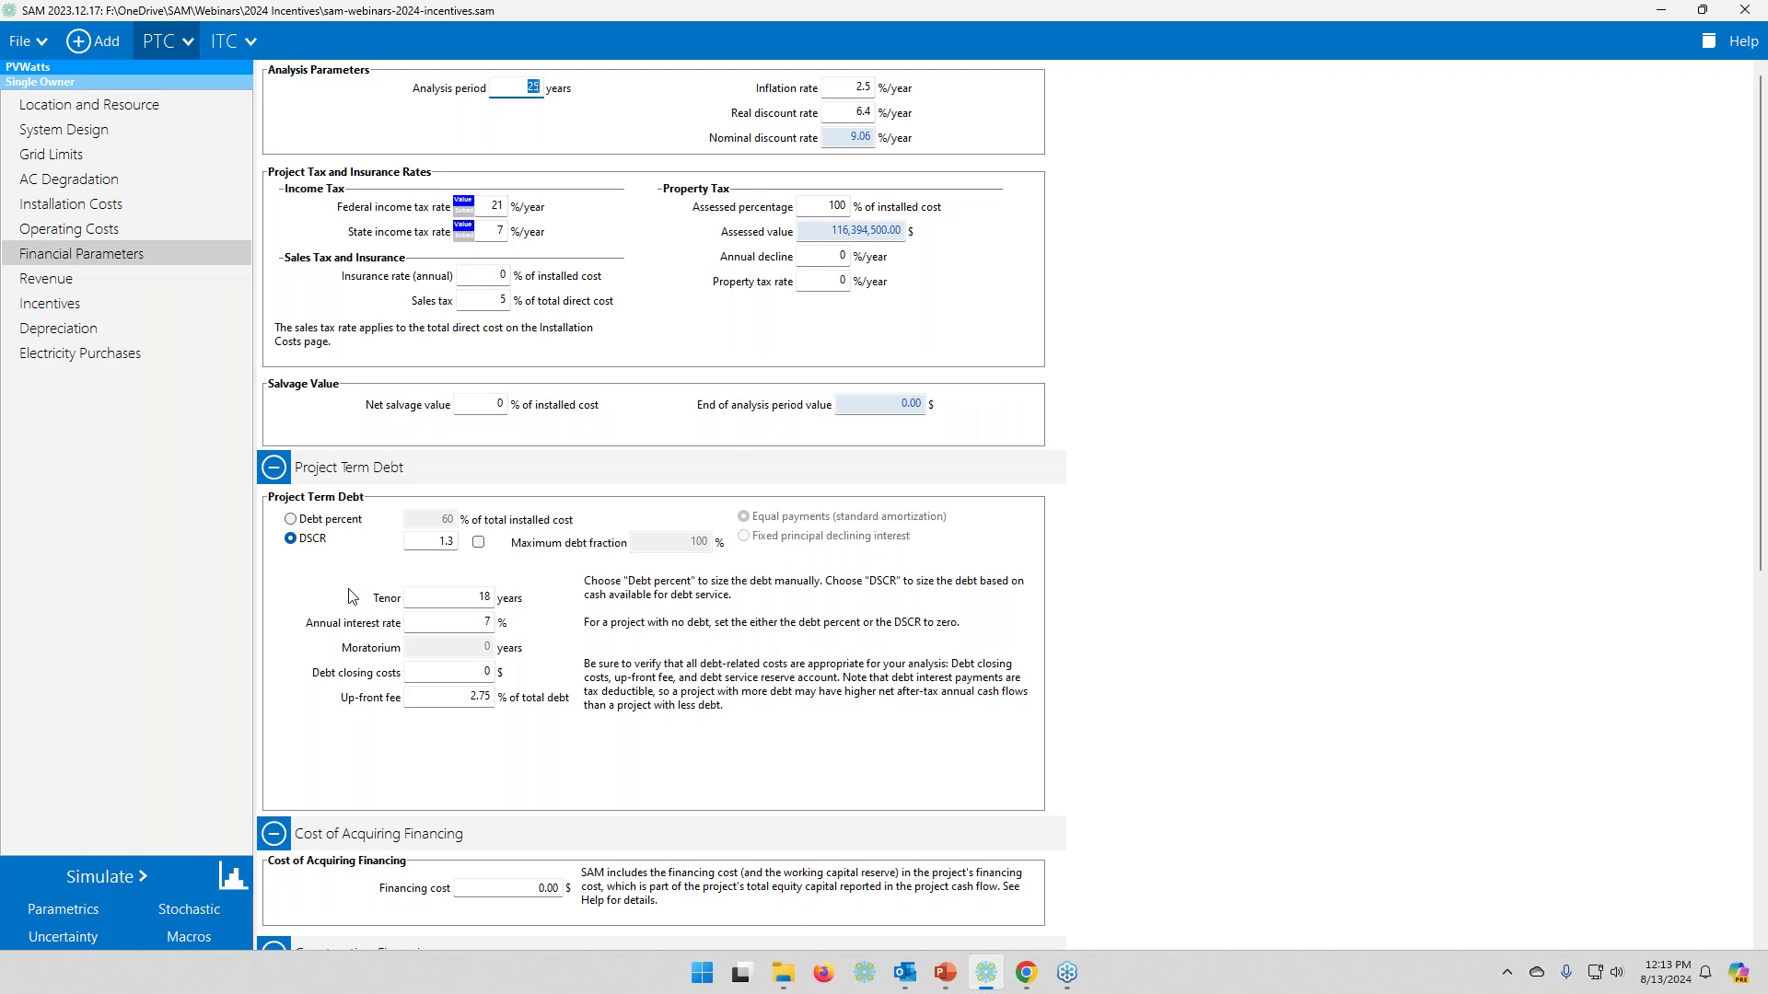
left_click_drag(450, 602, 487, 606)
scroll(588, 766, "down", 3)
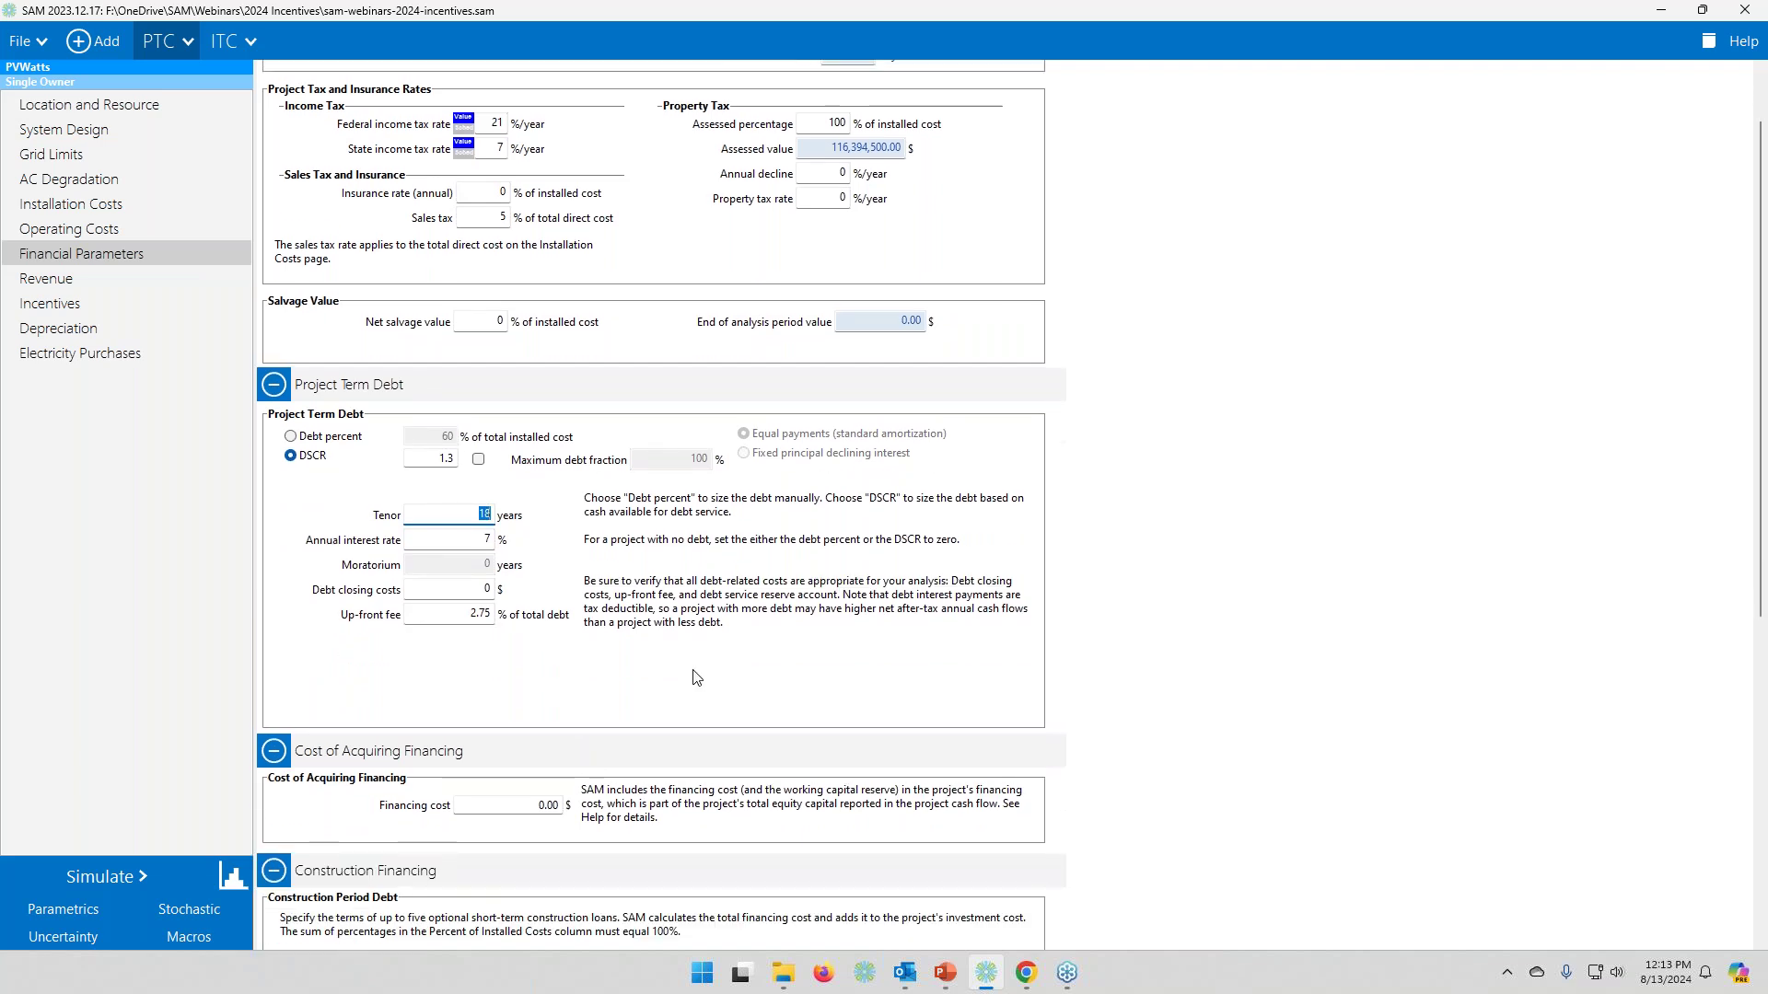
scroll(695, 677, "down", 12)
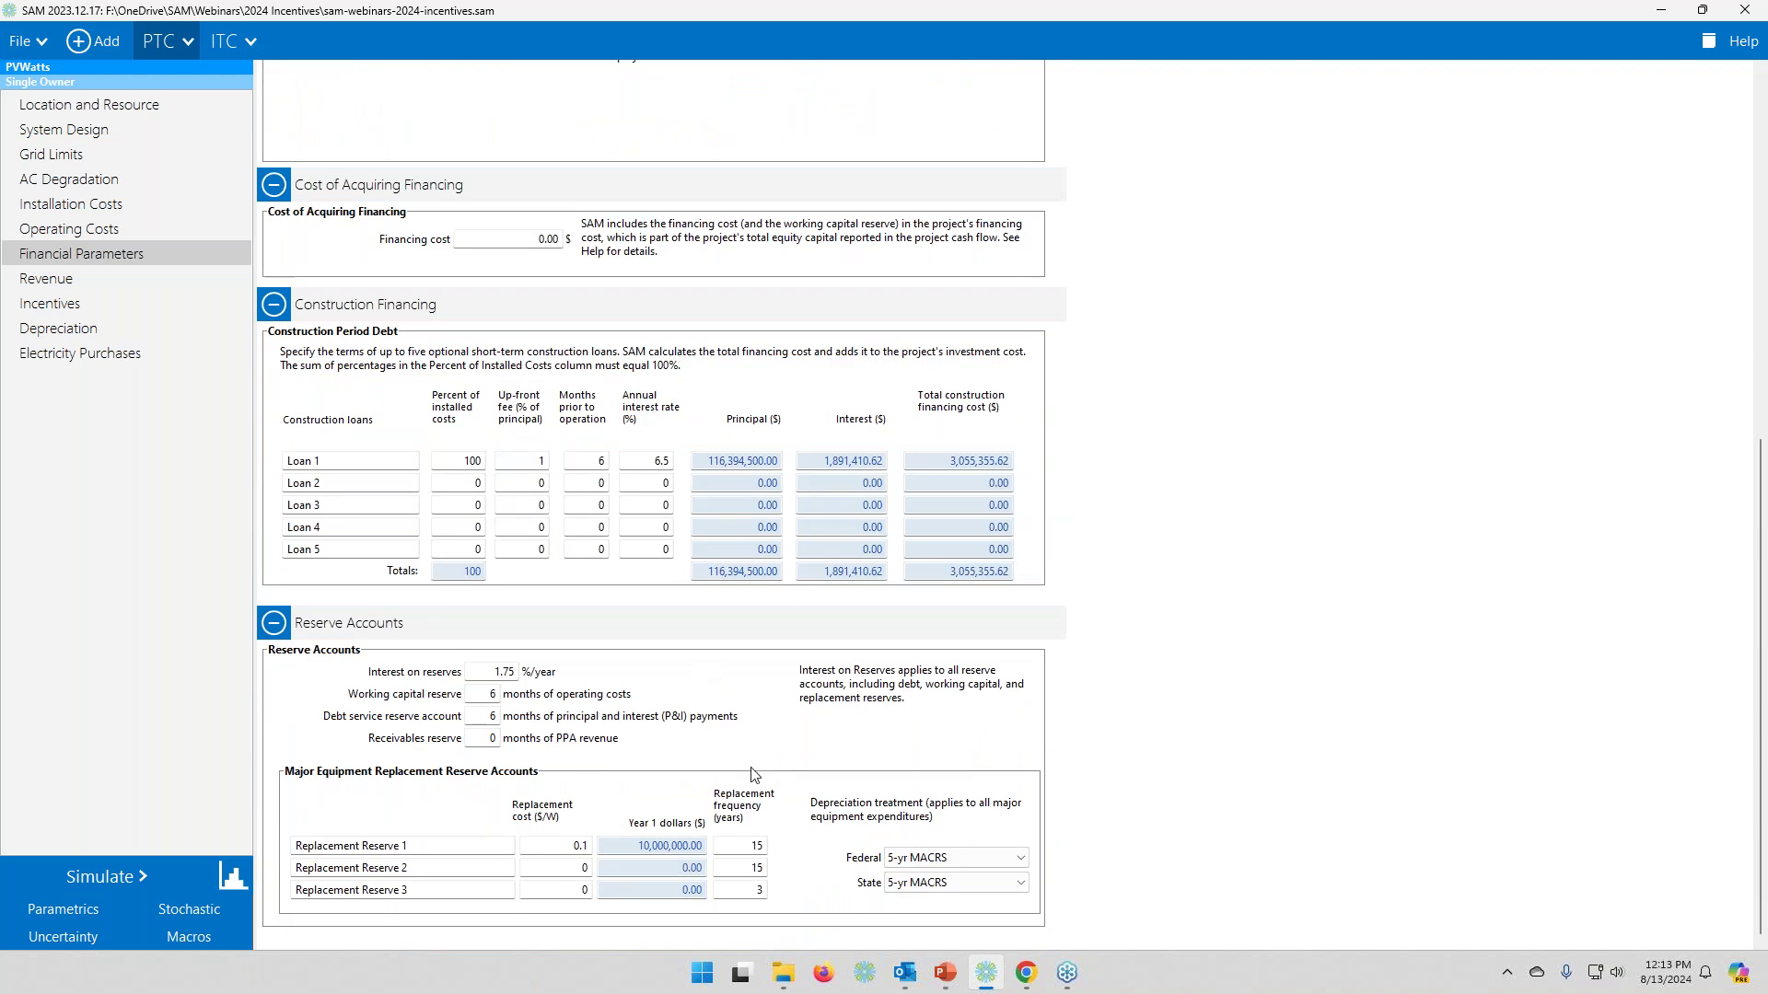
scroll(740, 804, "up", 12)
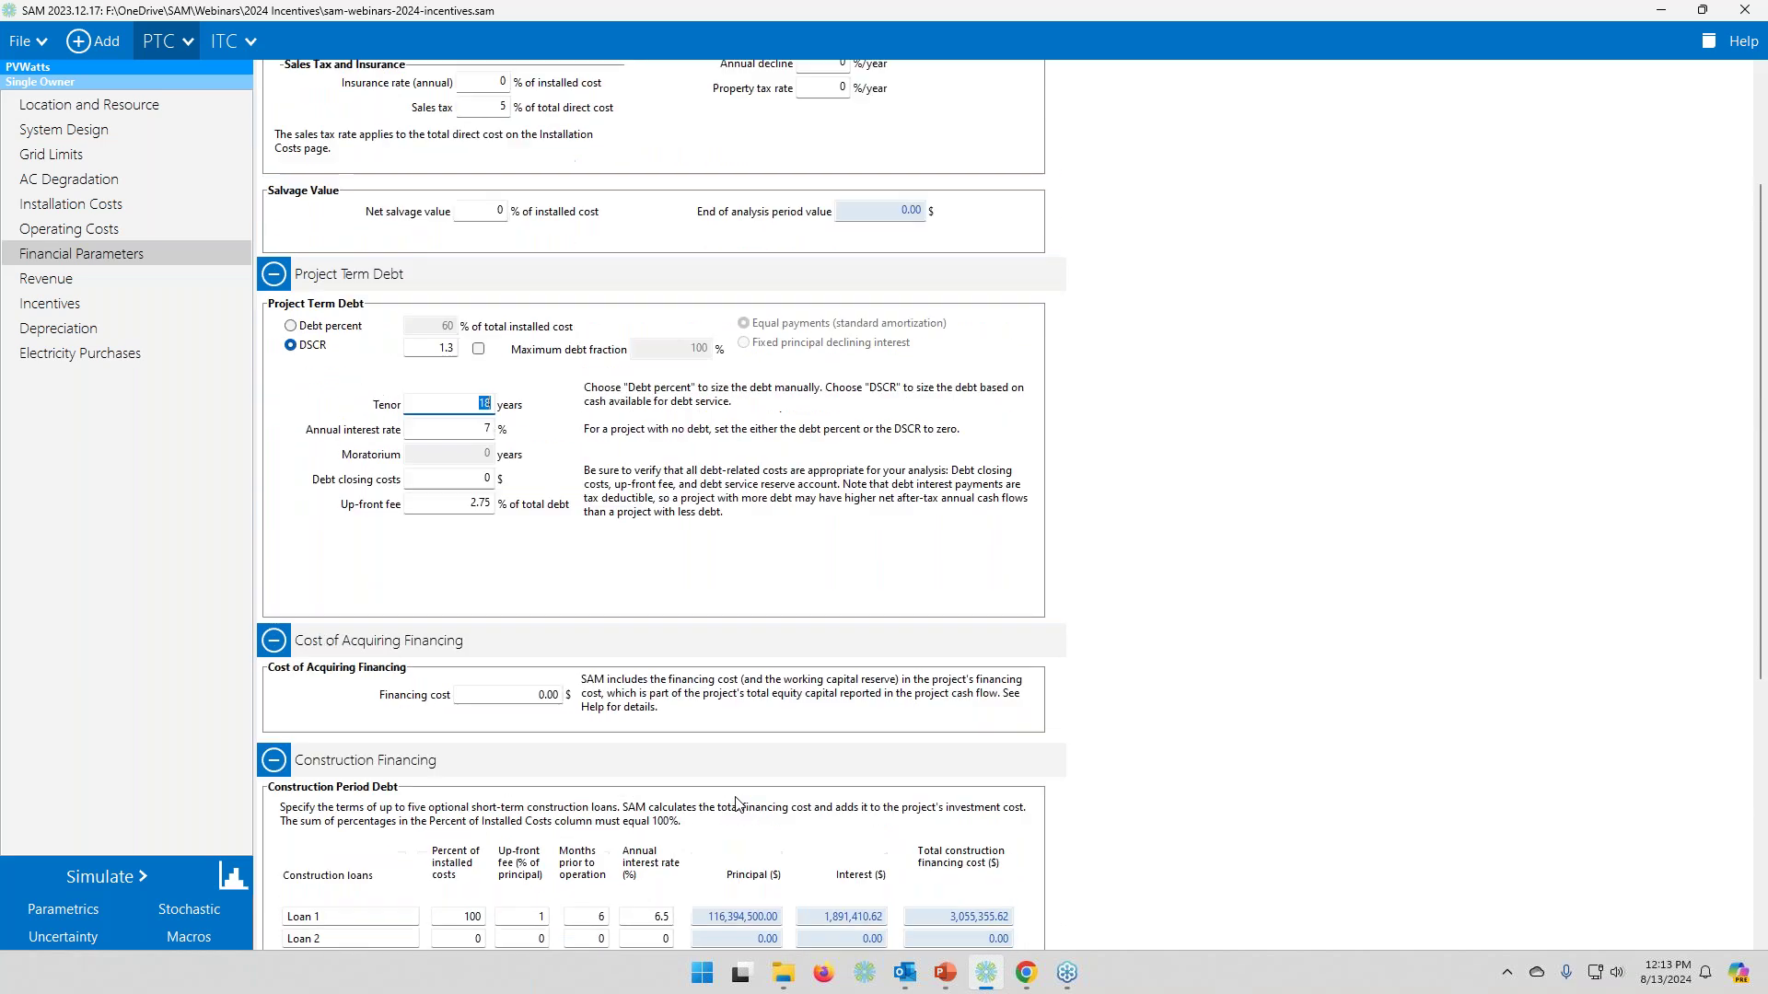
- Check the federal production tax credit's amount, term and escalation, and the depreciation class allocations
left_click(53, 310)
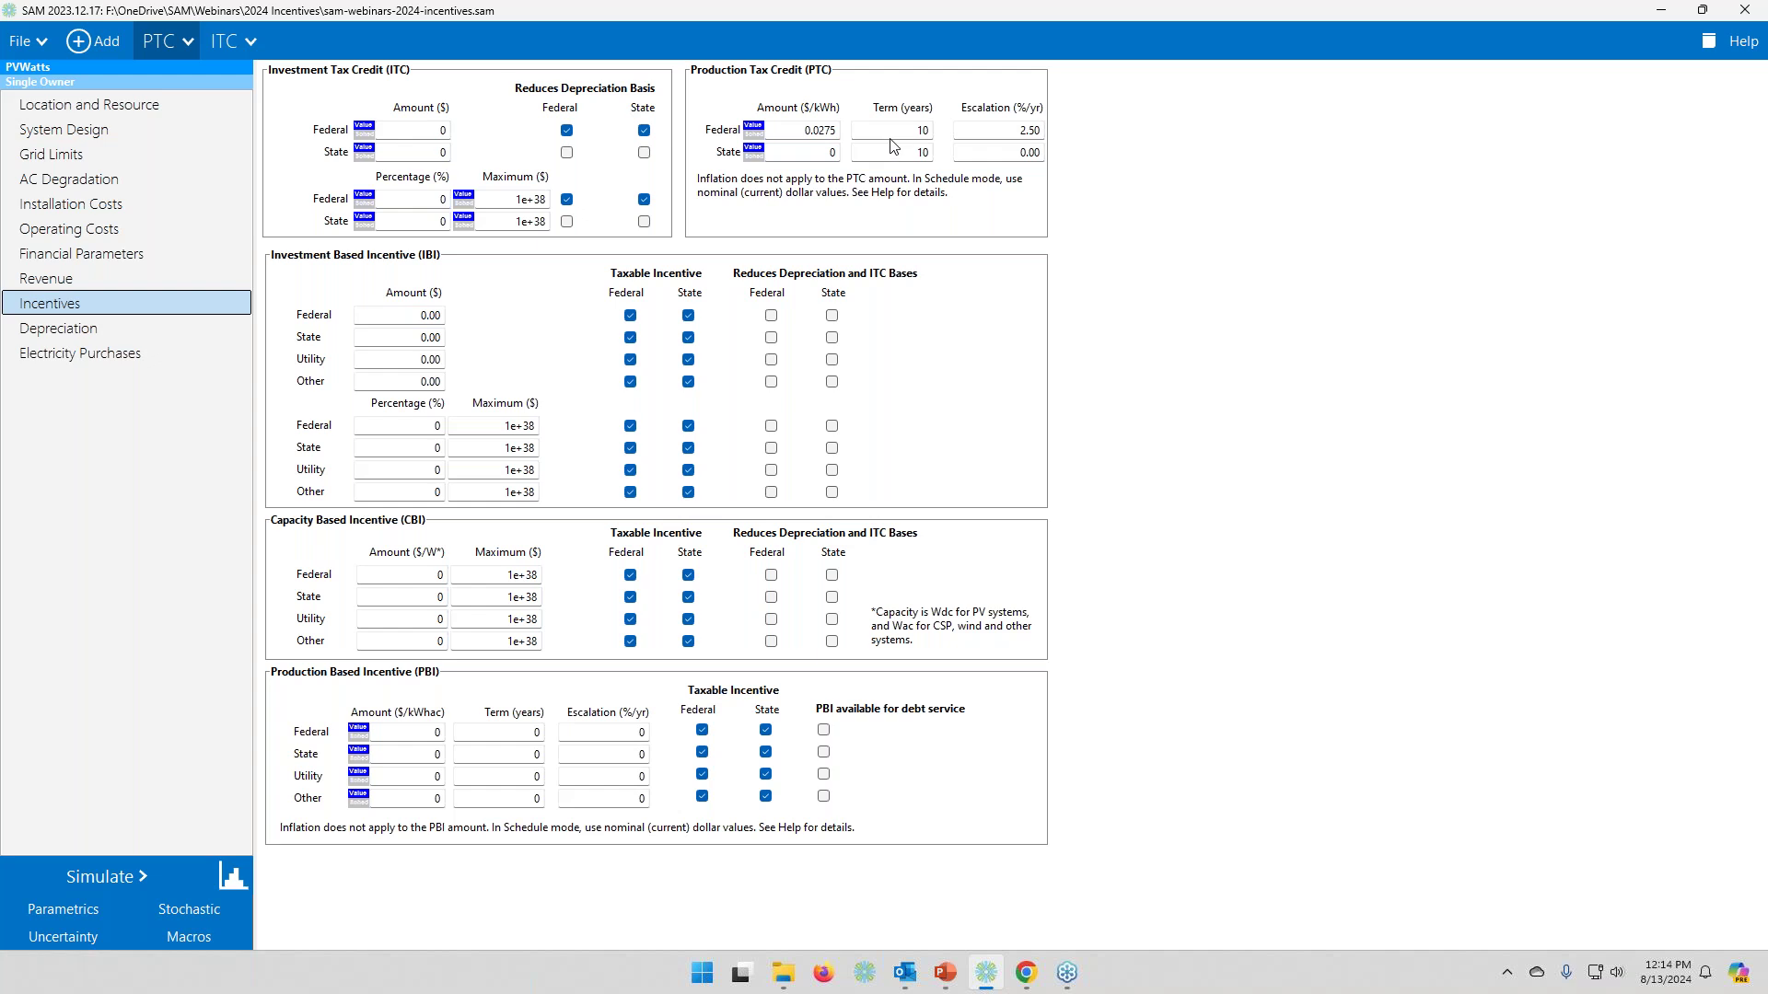
left_click(1020, 131)
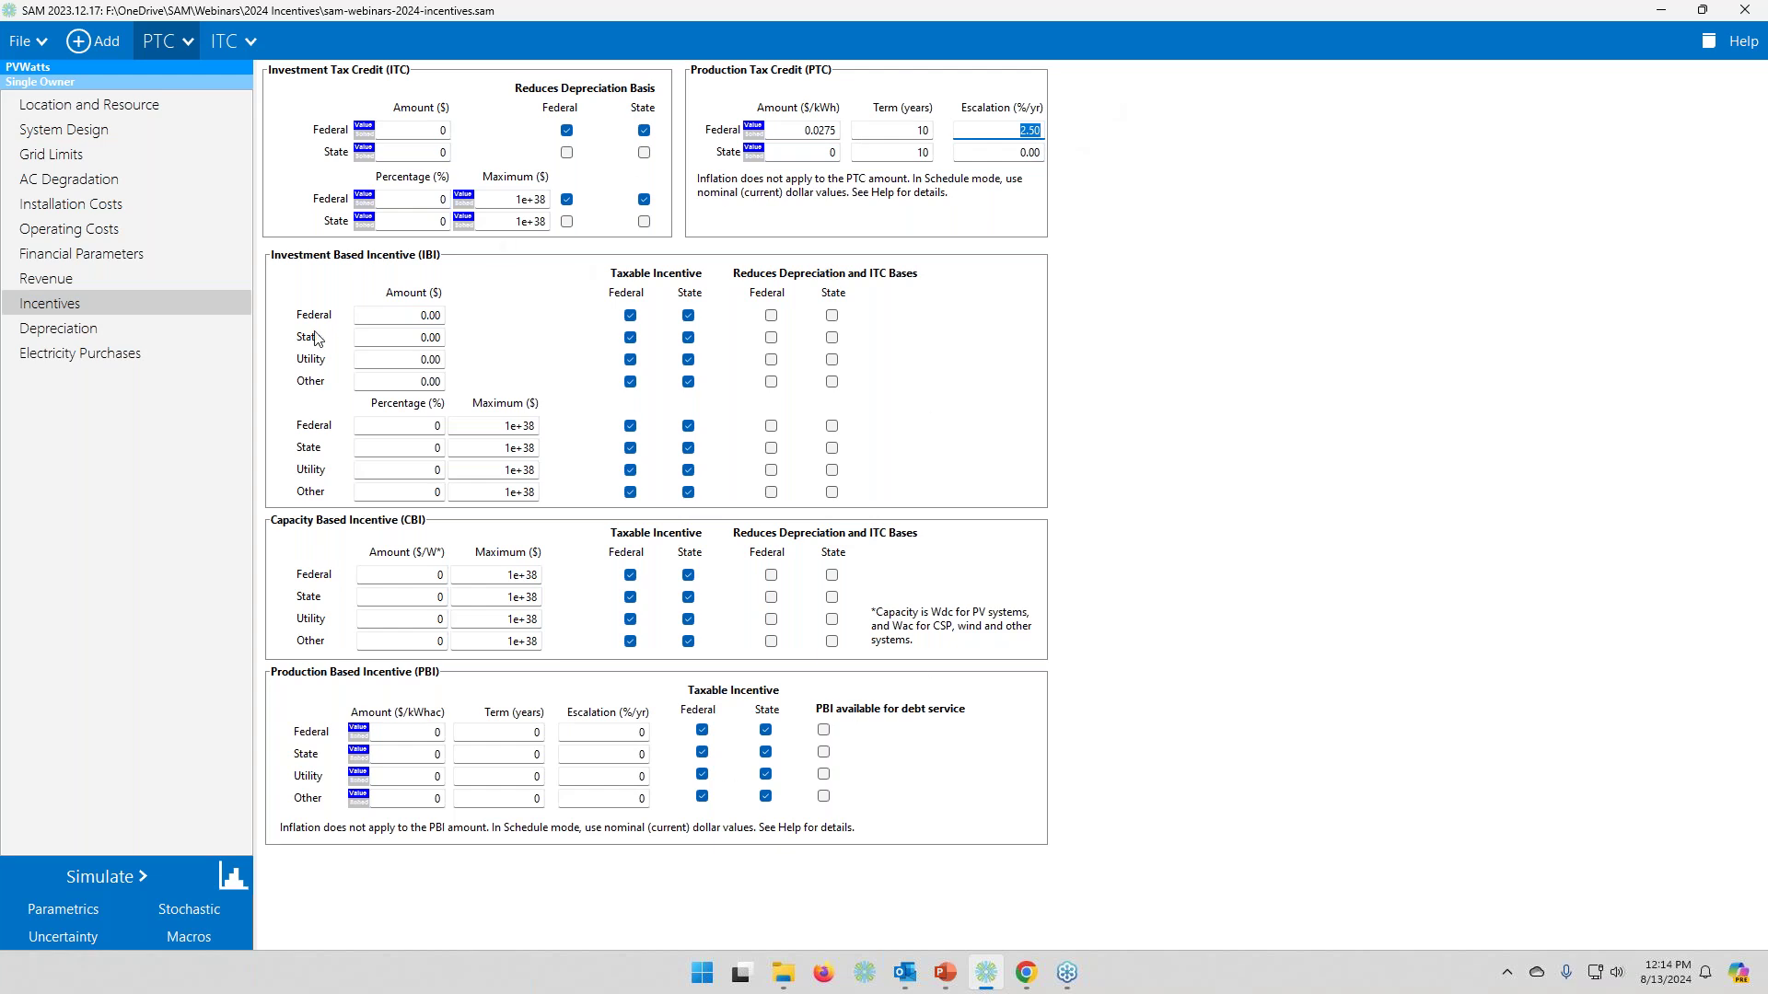
left_click(64, 331)
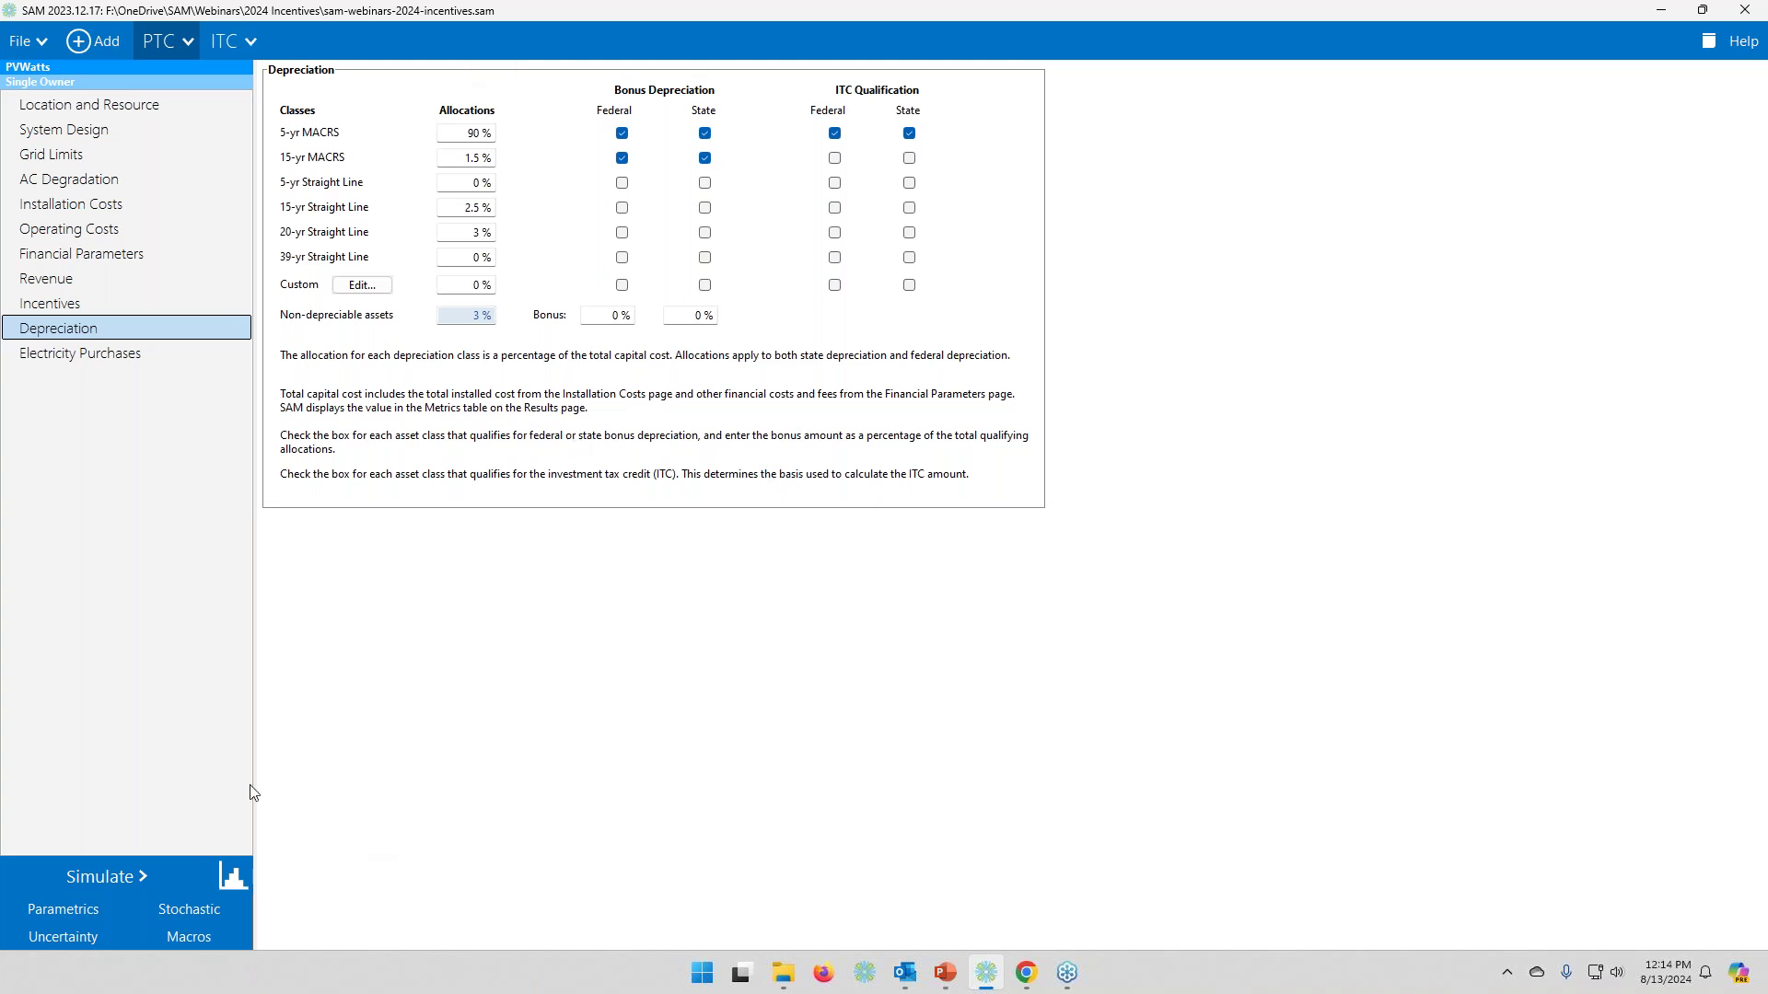
- Simulate the PTC case and examine the metrics table in the results summary
left_click(107, 877)
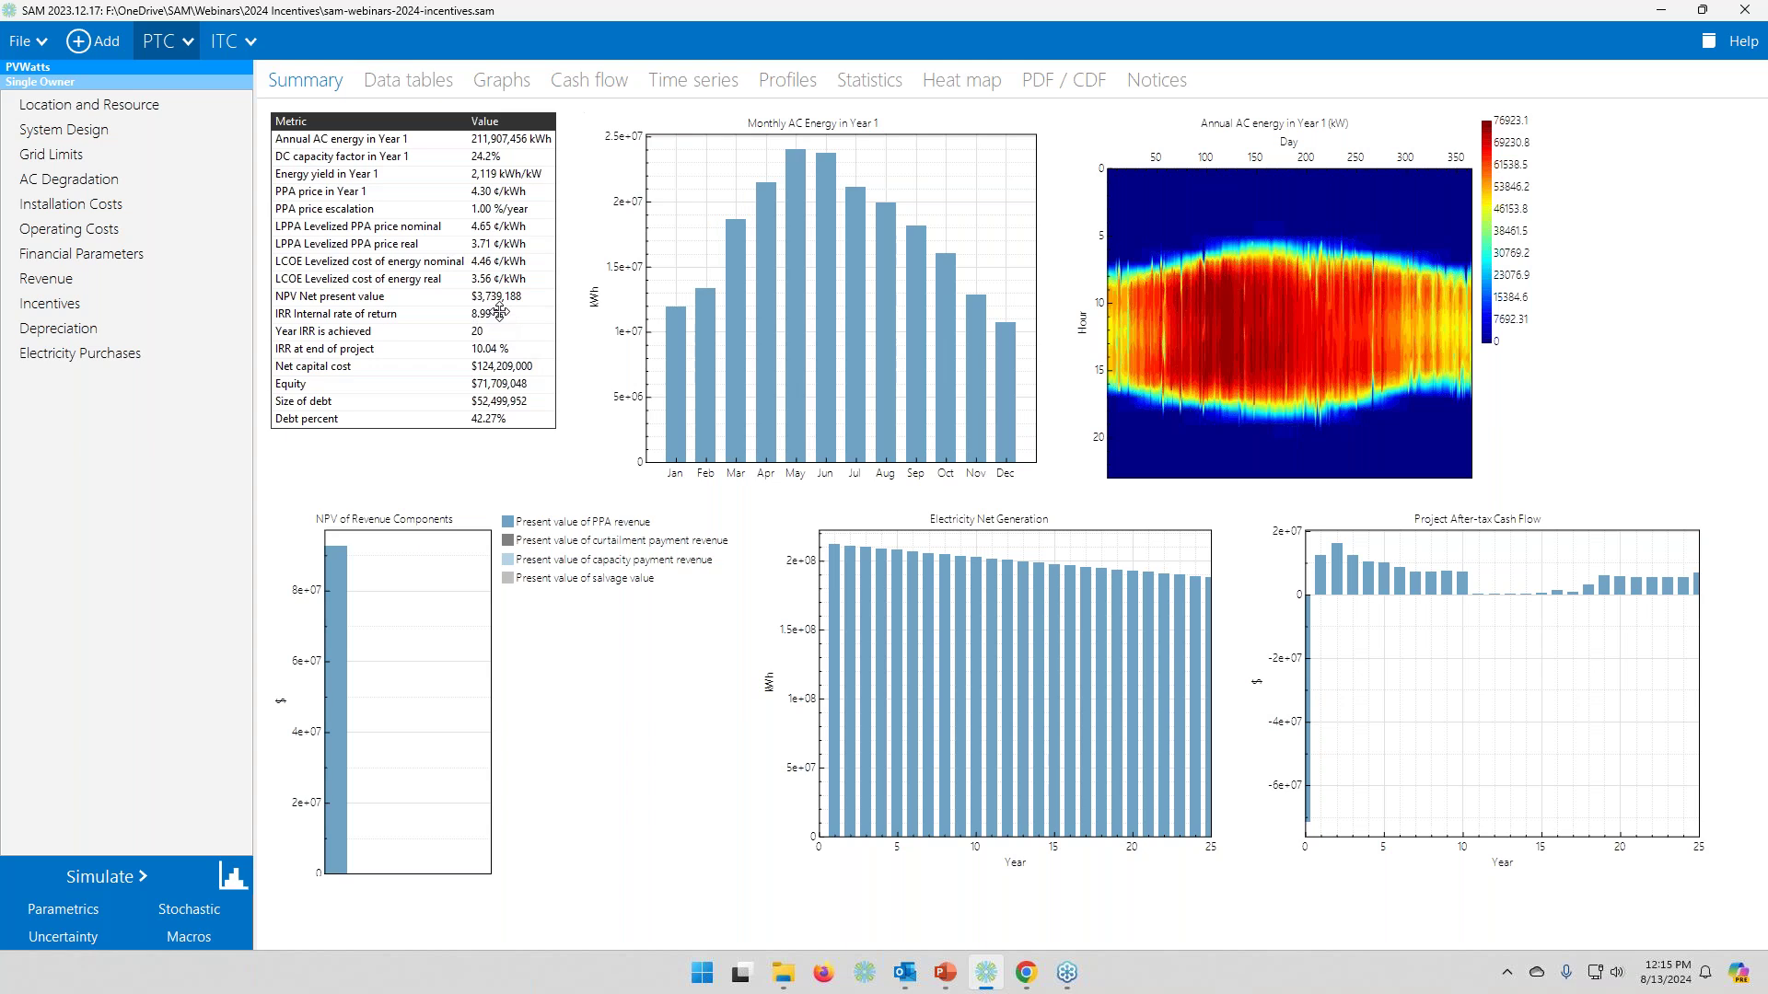
left_click(465, 410)
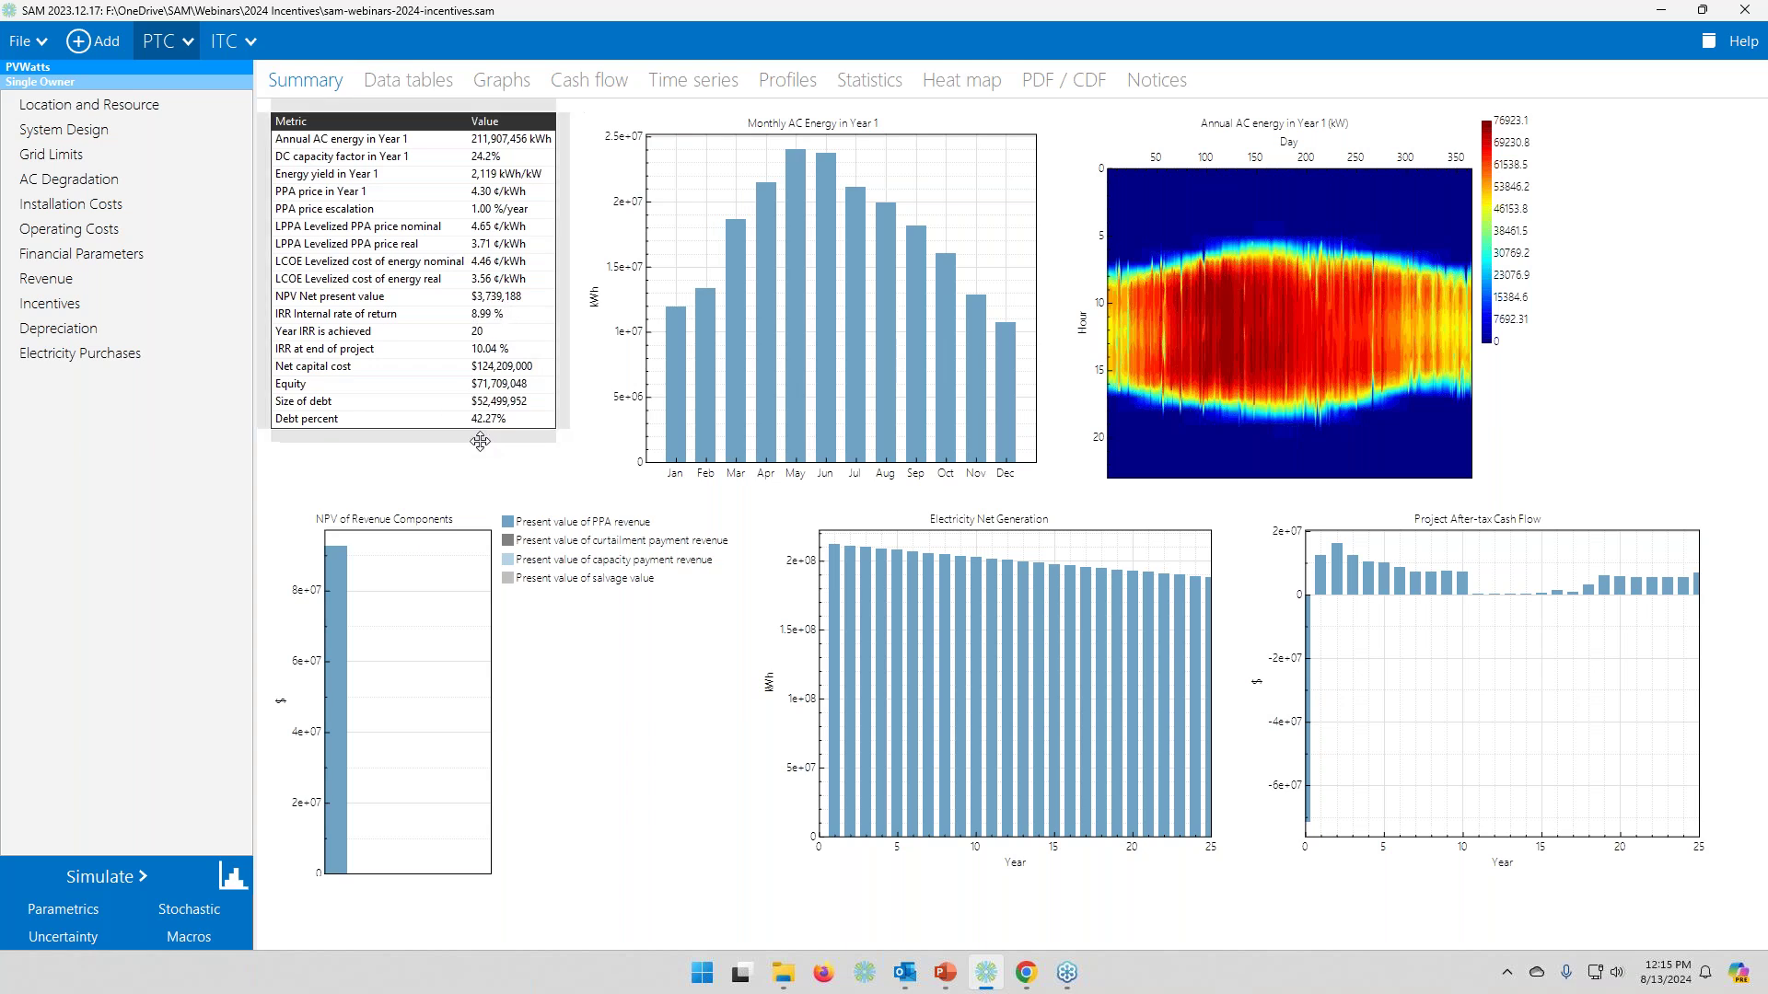
left_click(525, 419)
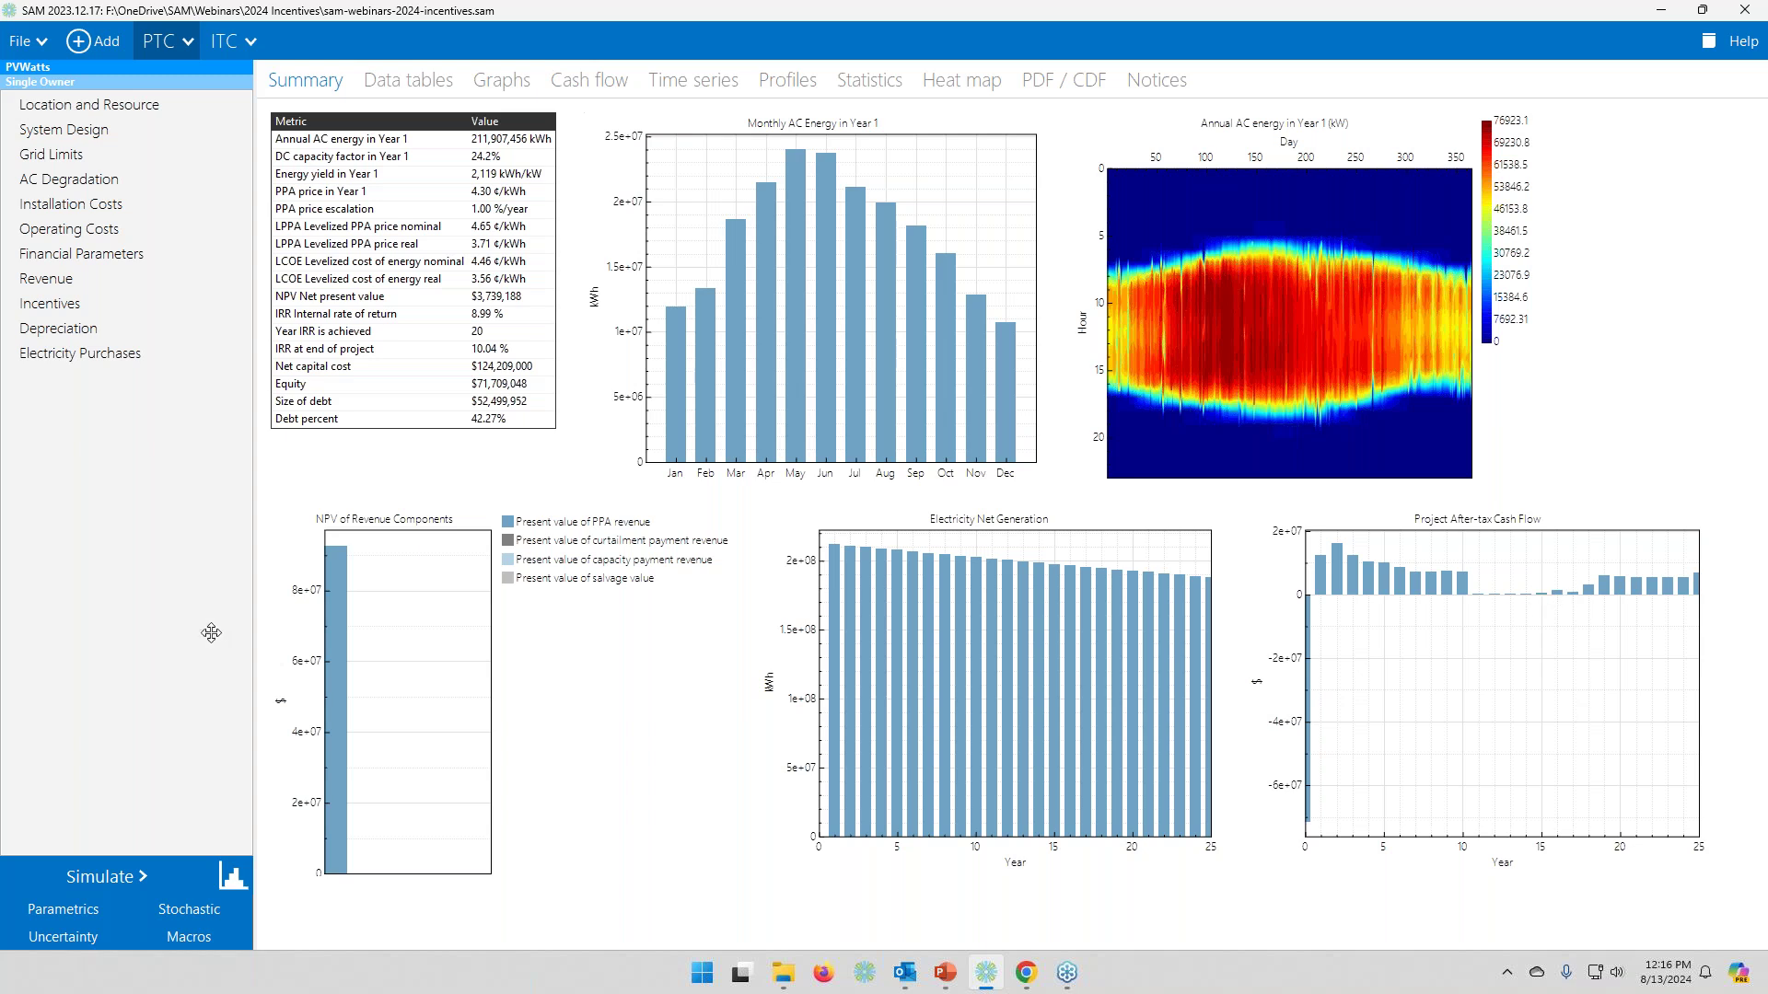
- Recheck the depreciation class allocations and return to the simulation results to show the cash flow
left_click(89, 332)
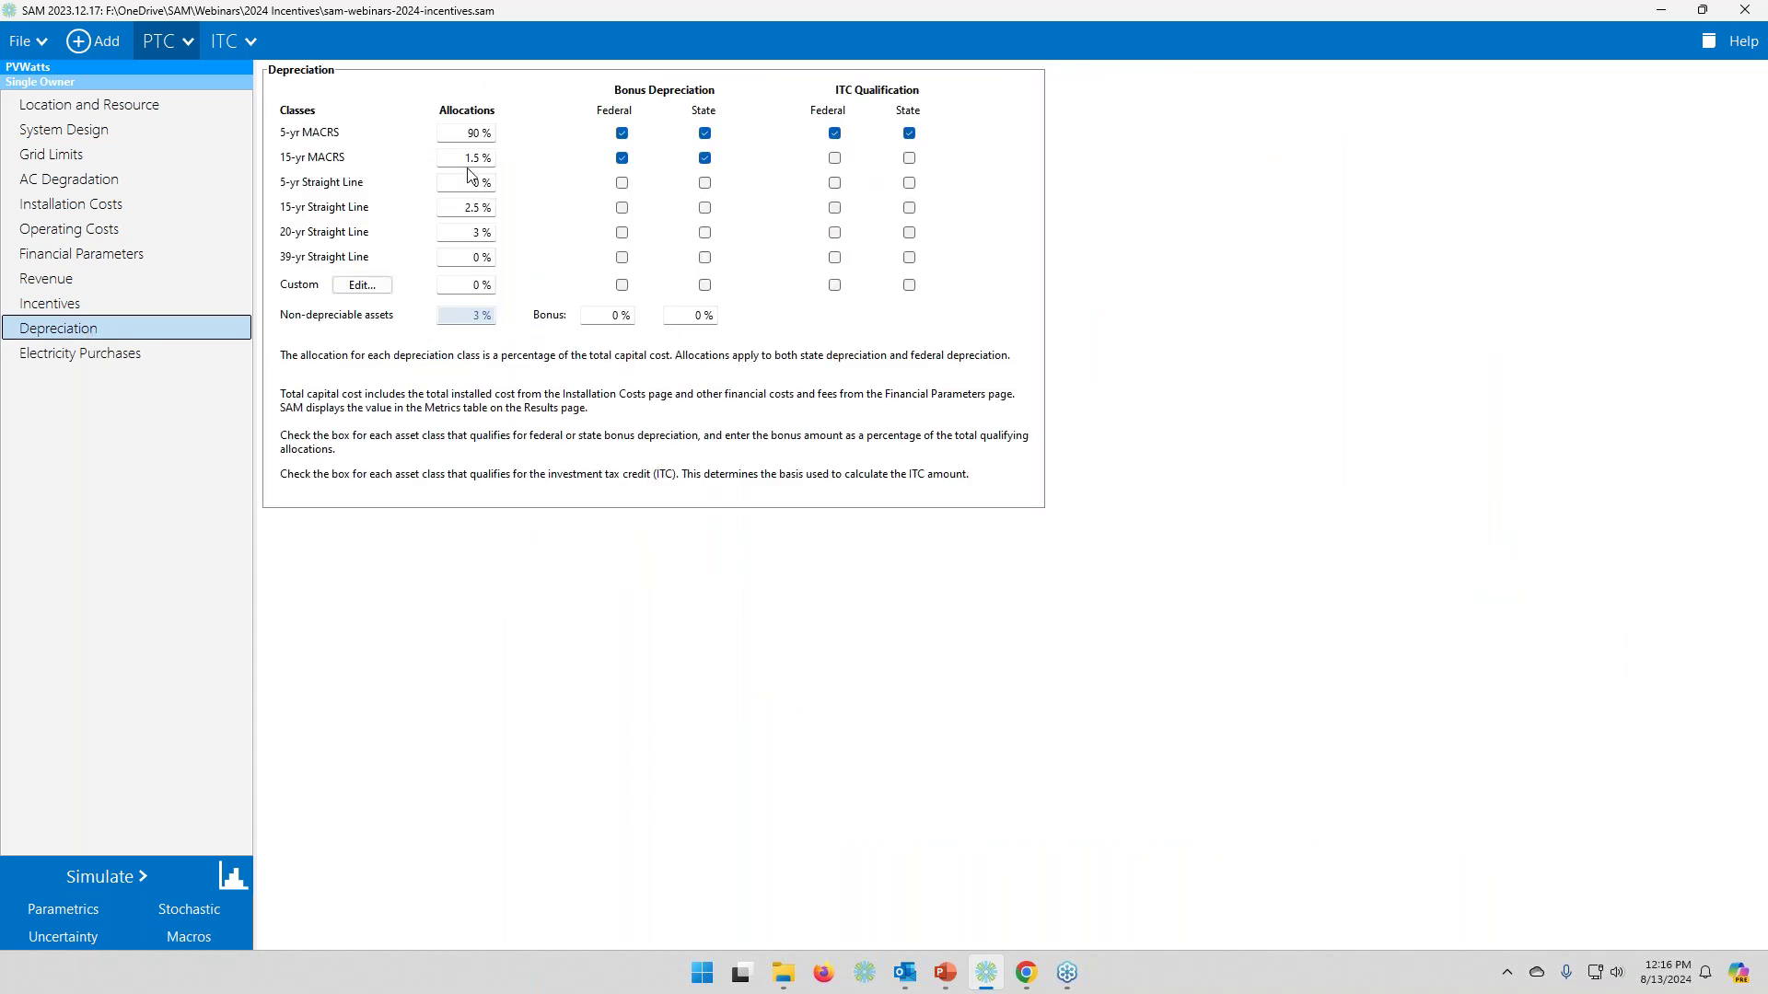
left_click(235, 876)
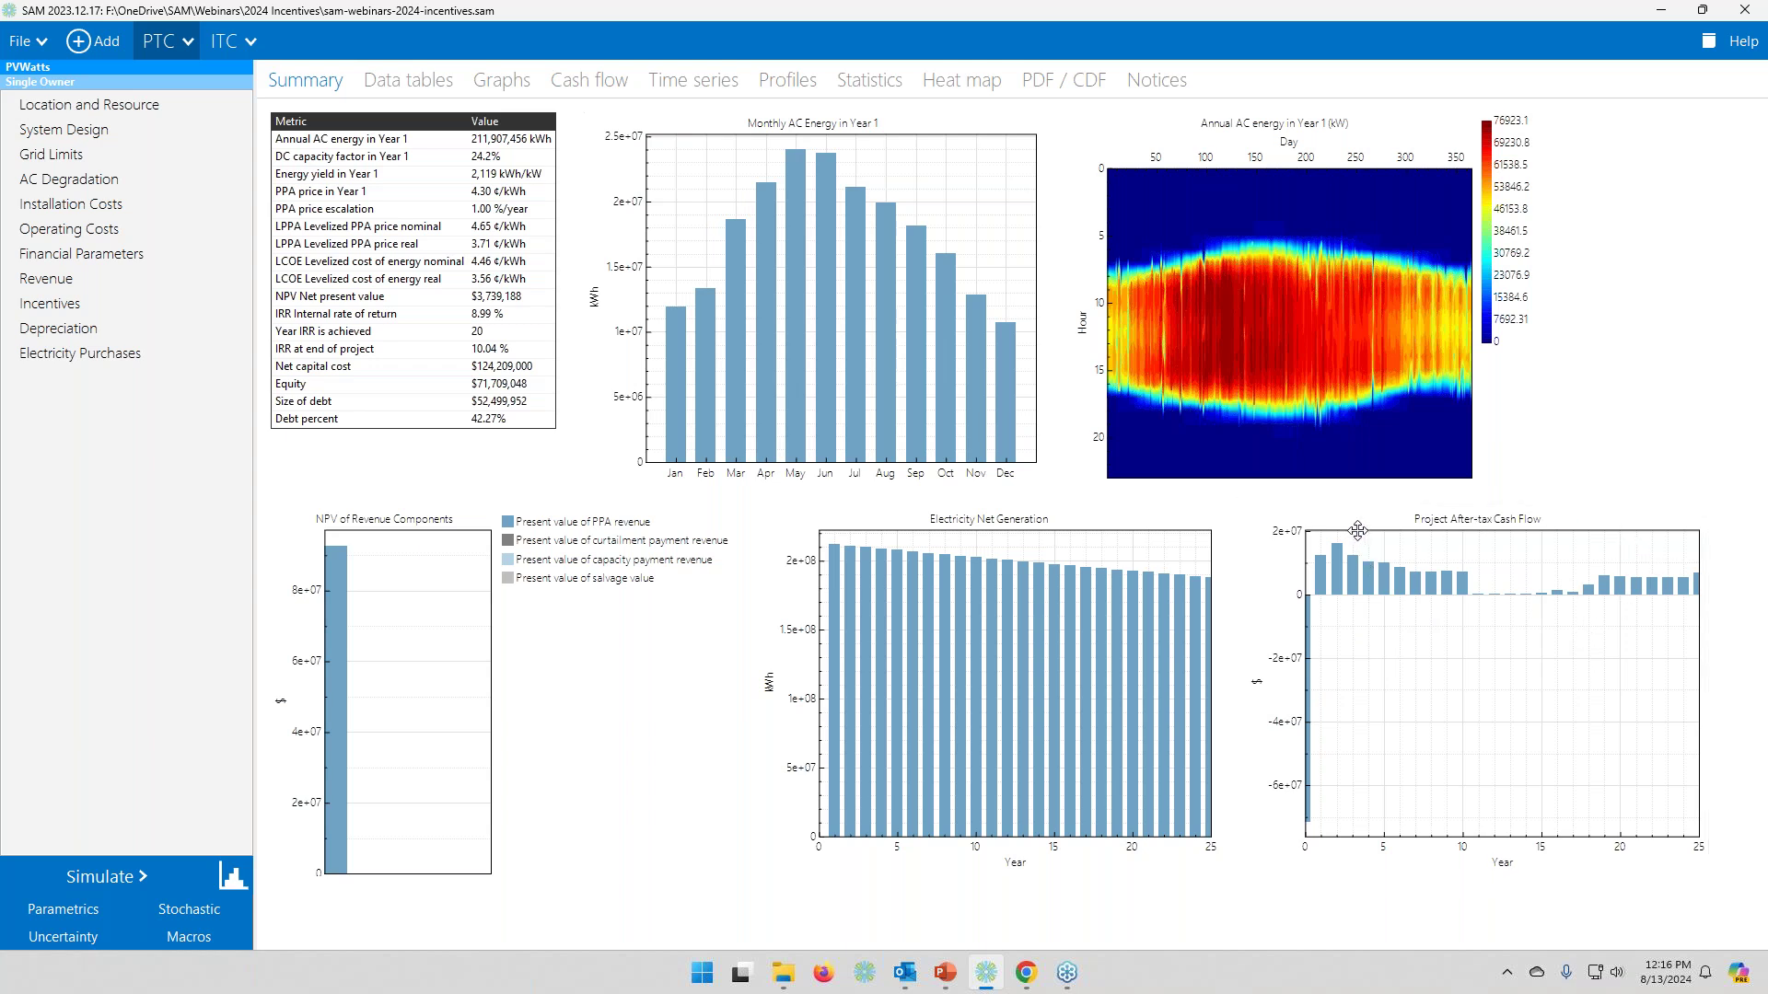
left_click(588, 84)
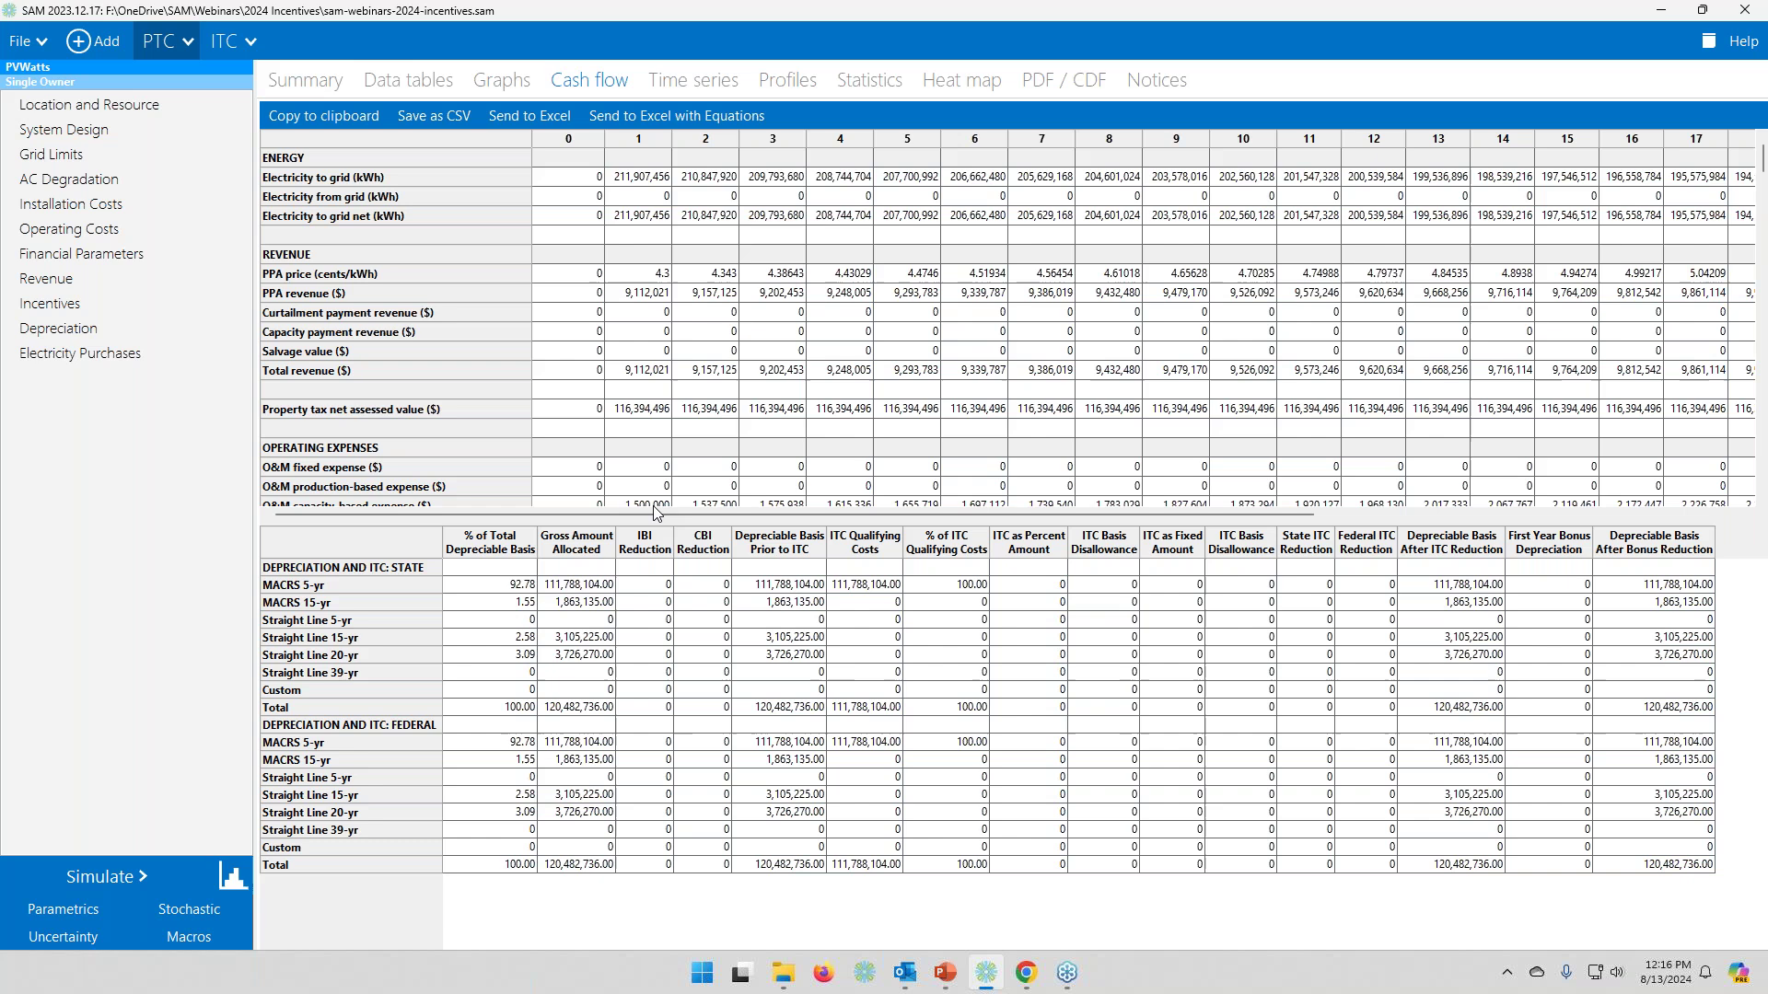
- Enlarge the annual cash flow table and highlight the Federal PTC income row under After-tax Returns
left_click_drag(667, 517, 667, 855)
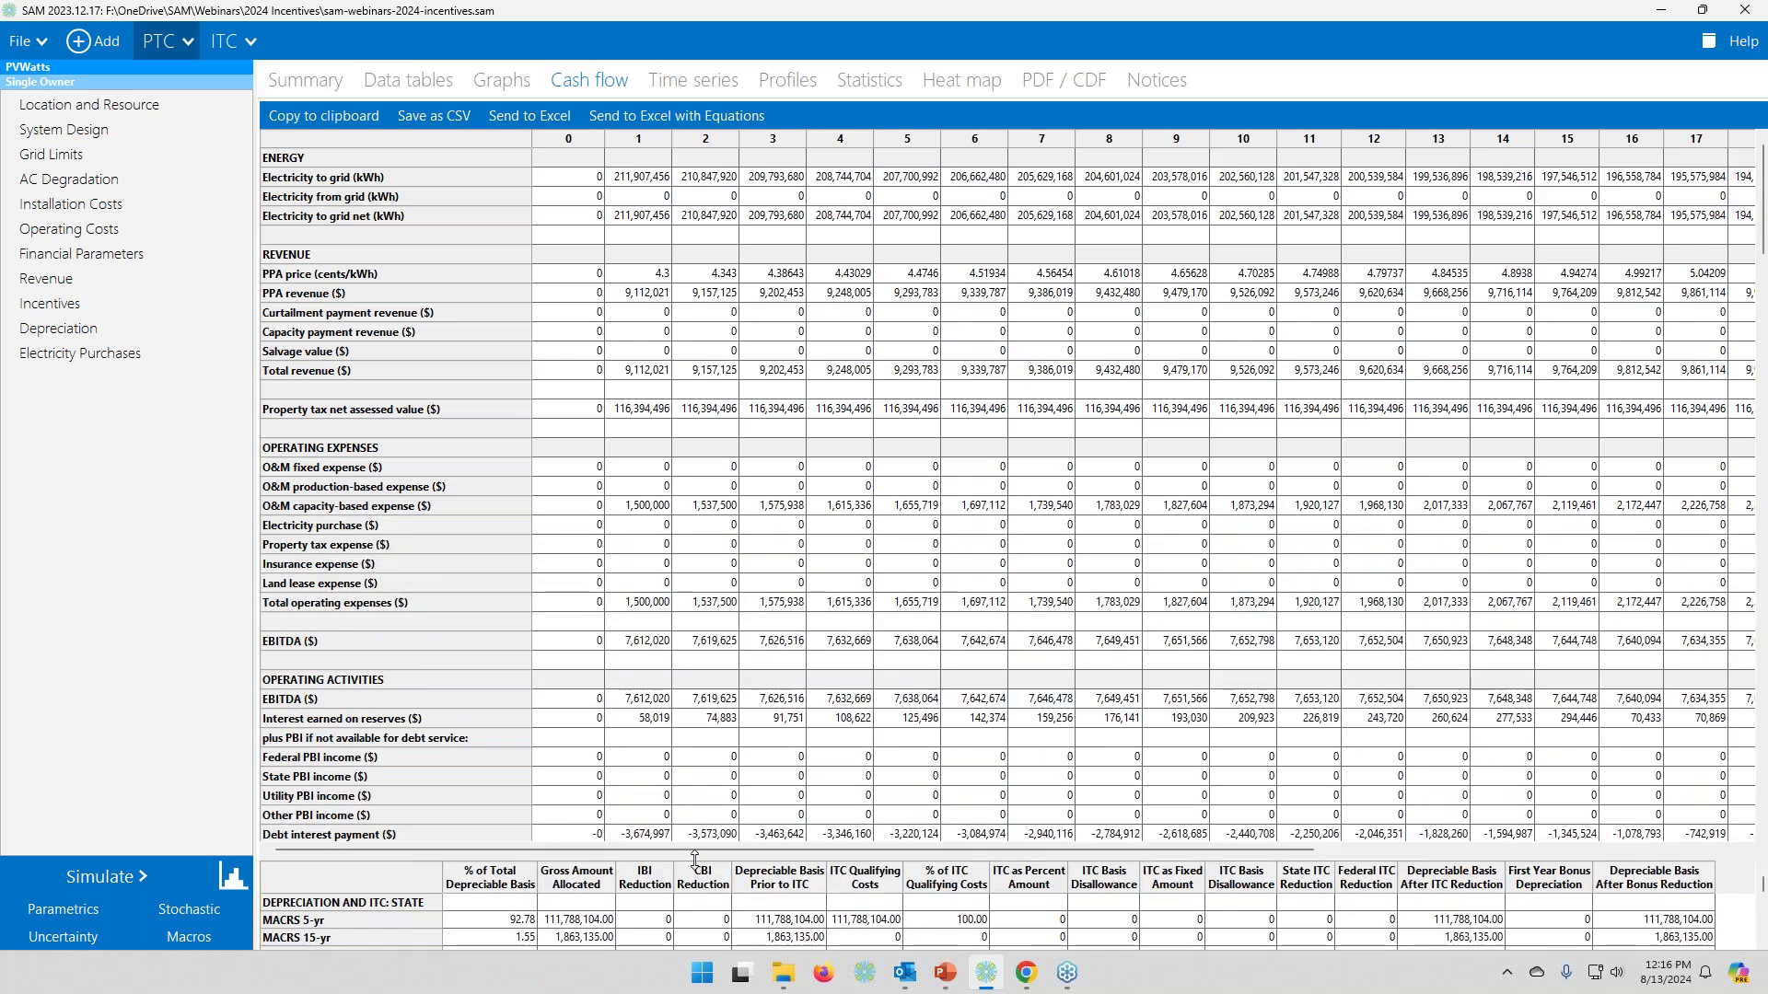
scroll(339, 370, "down", 5)
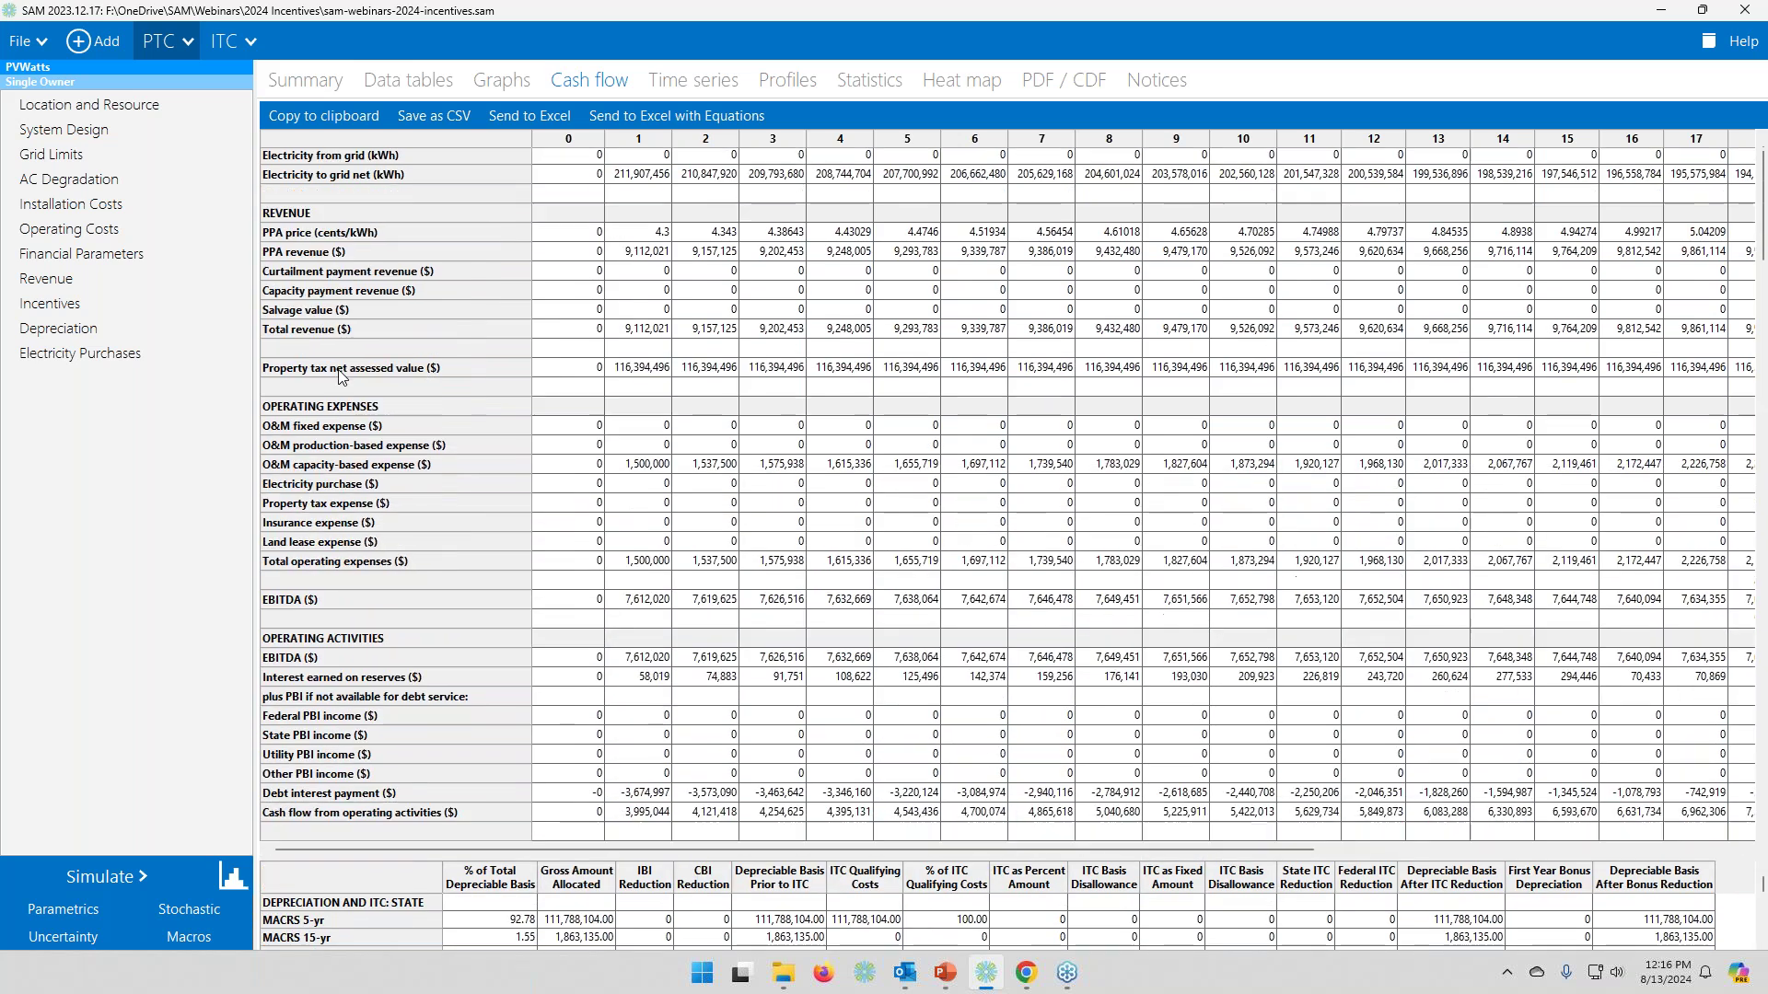
scroll(337, 372, "down", 9)
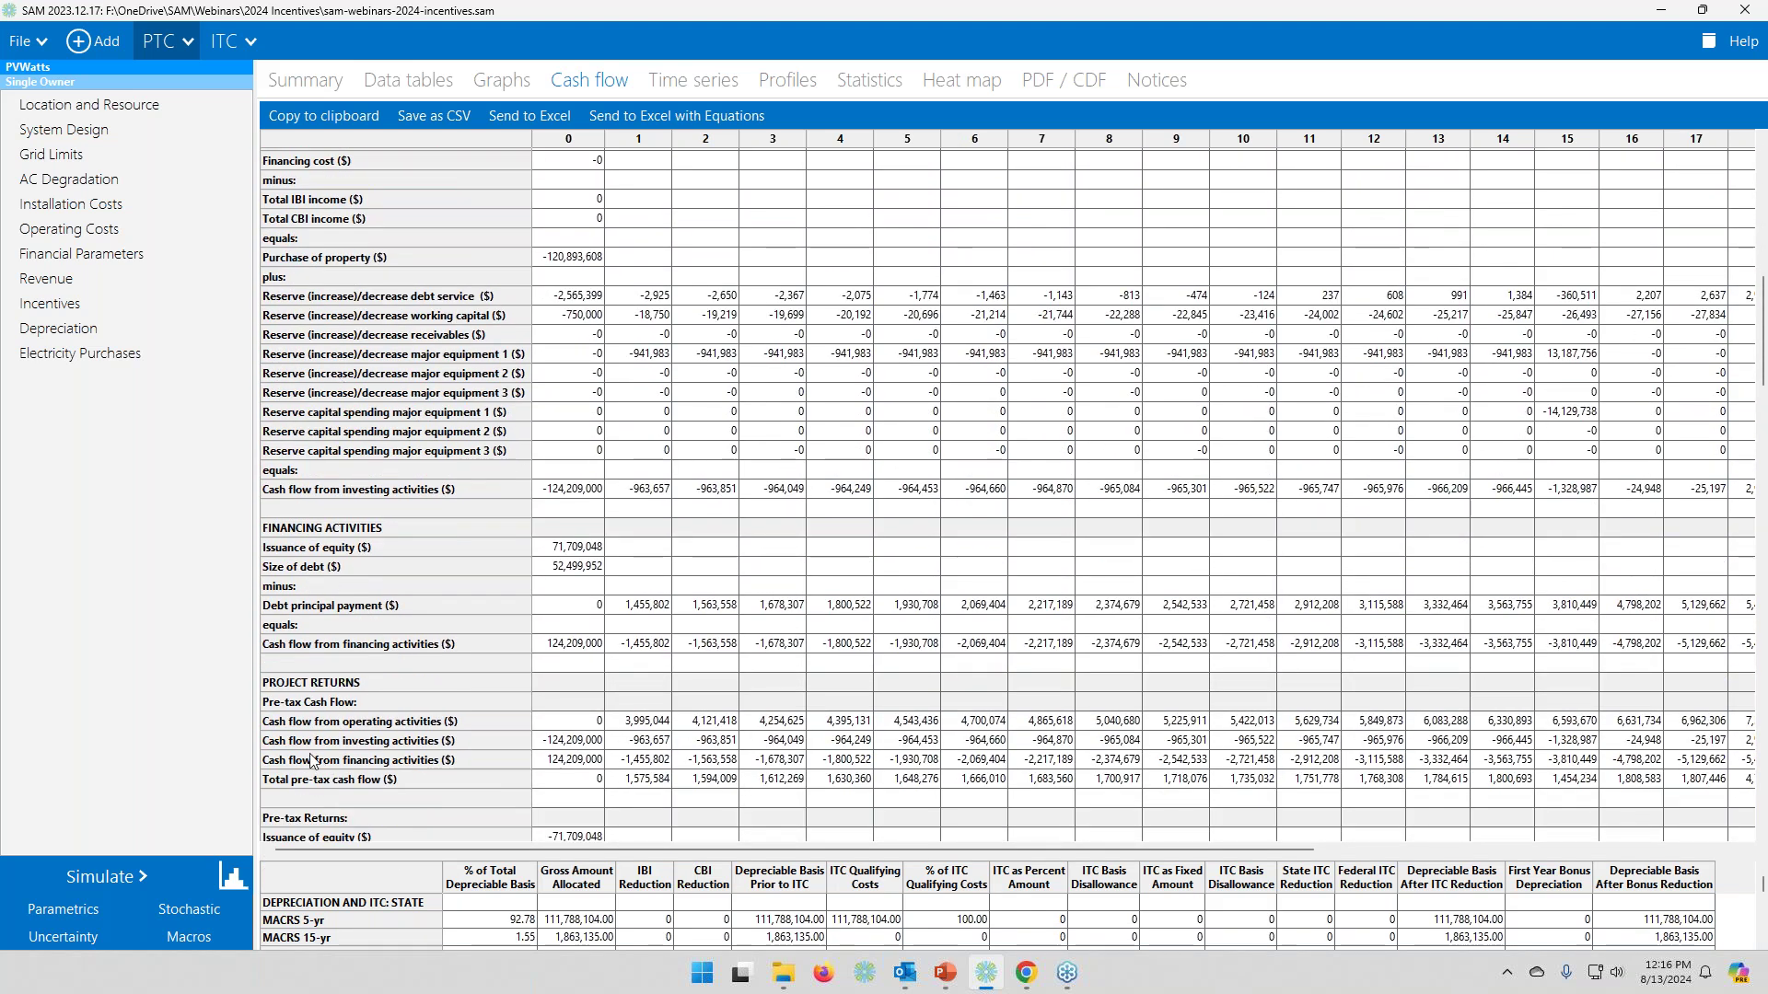
scroll(339, 674, "down", 2)
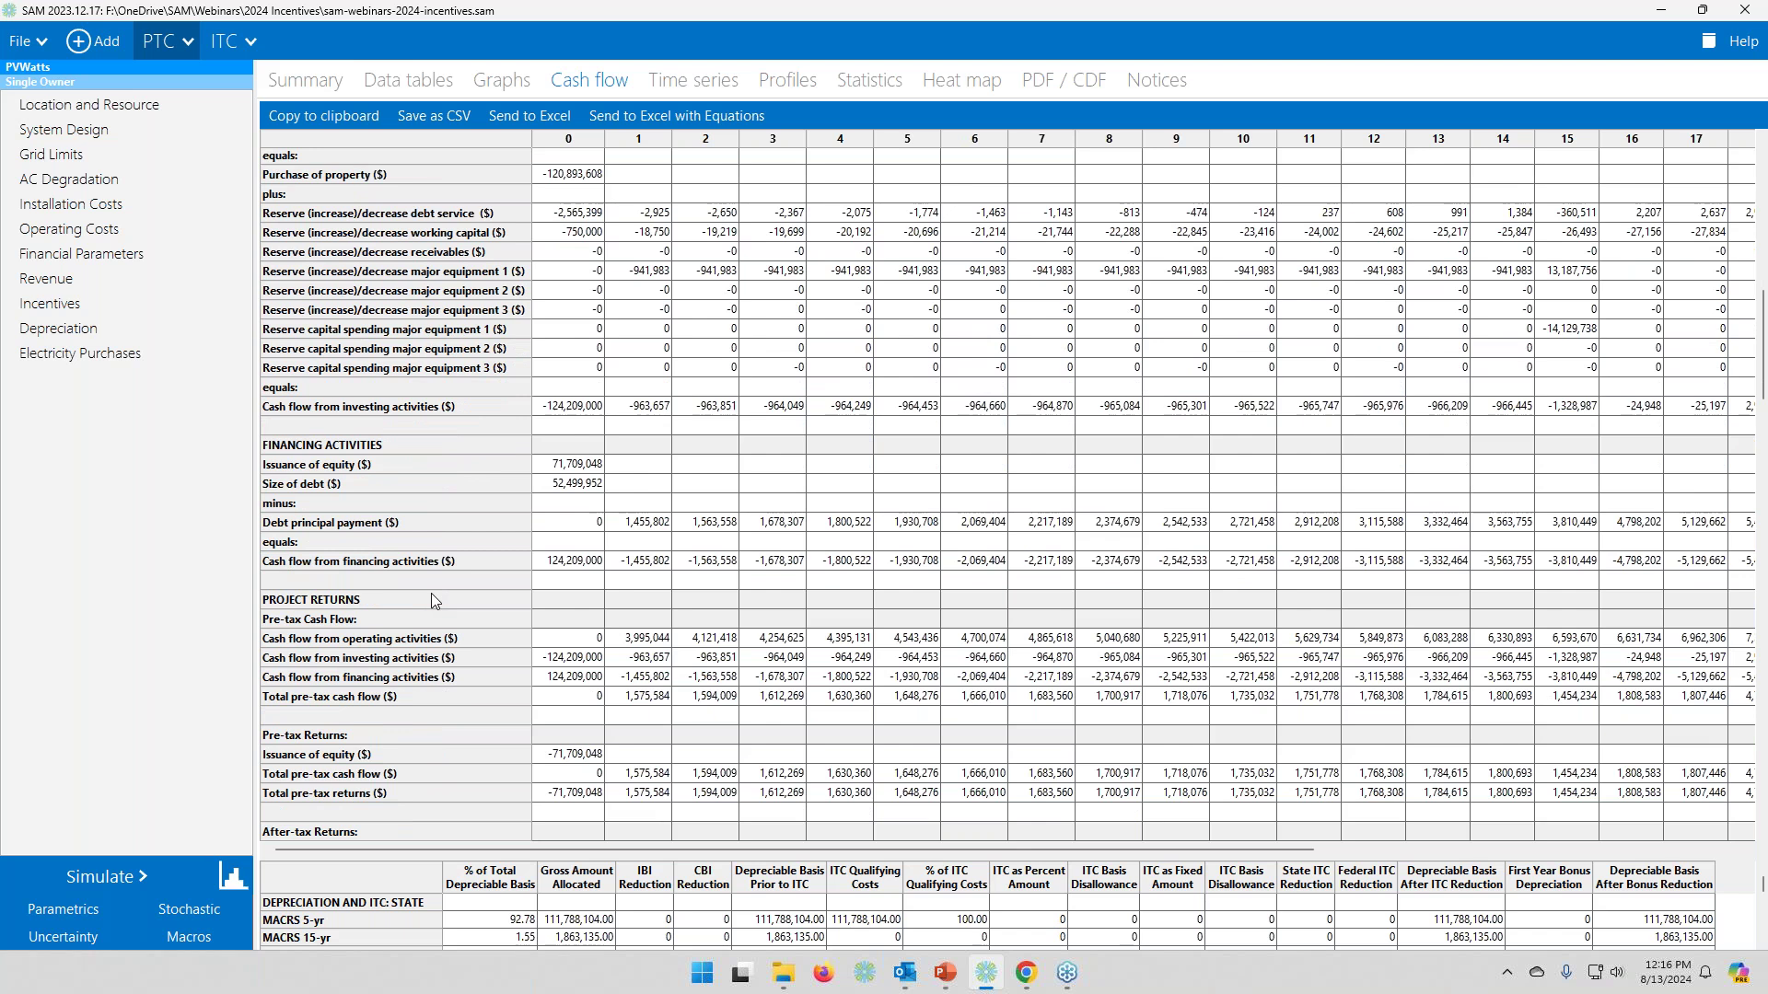
scroll(429, 597, "down", 4)
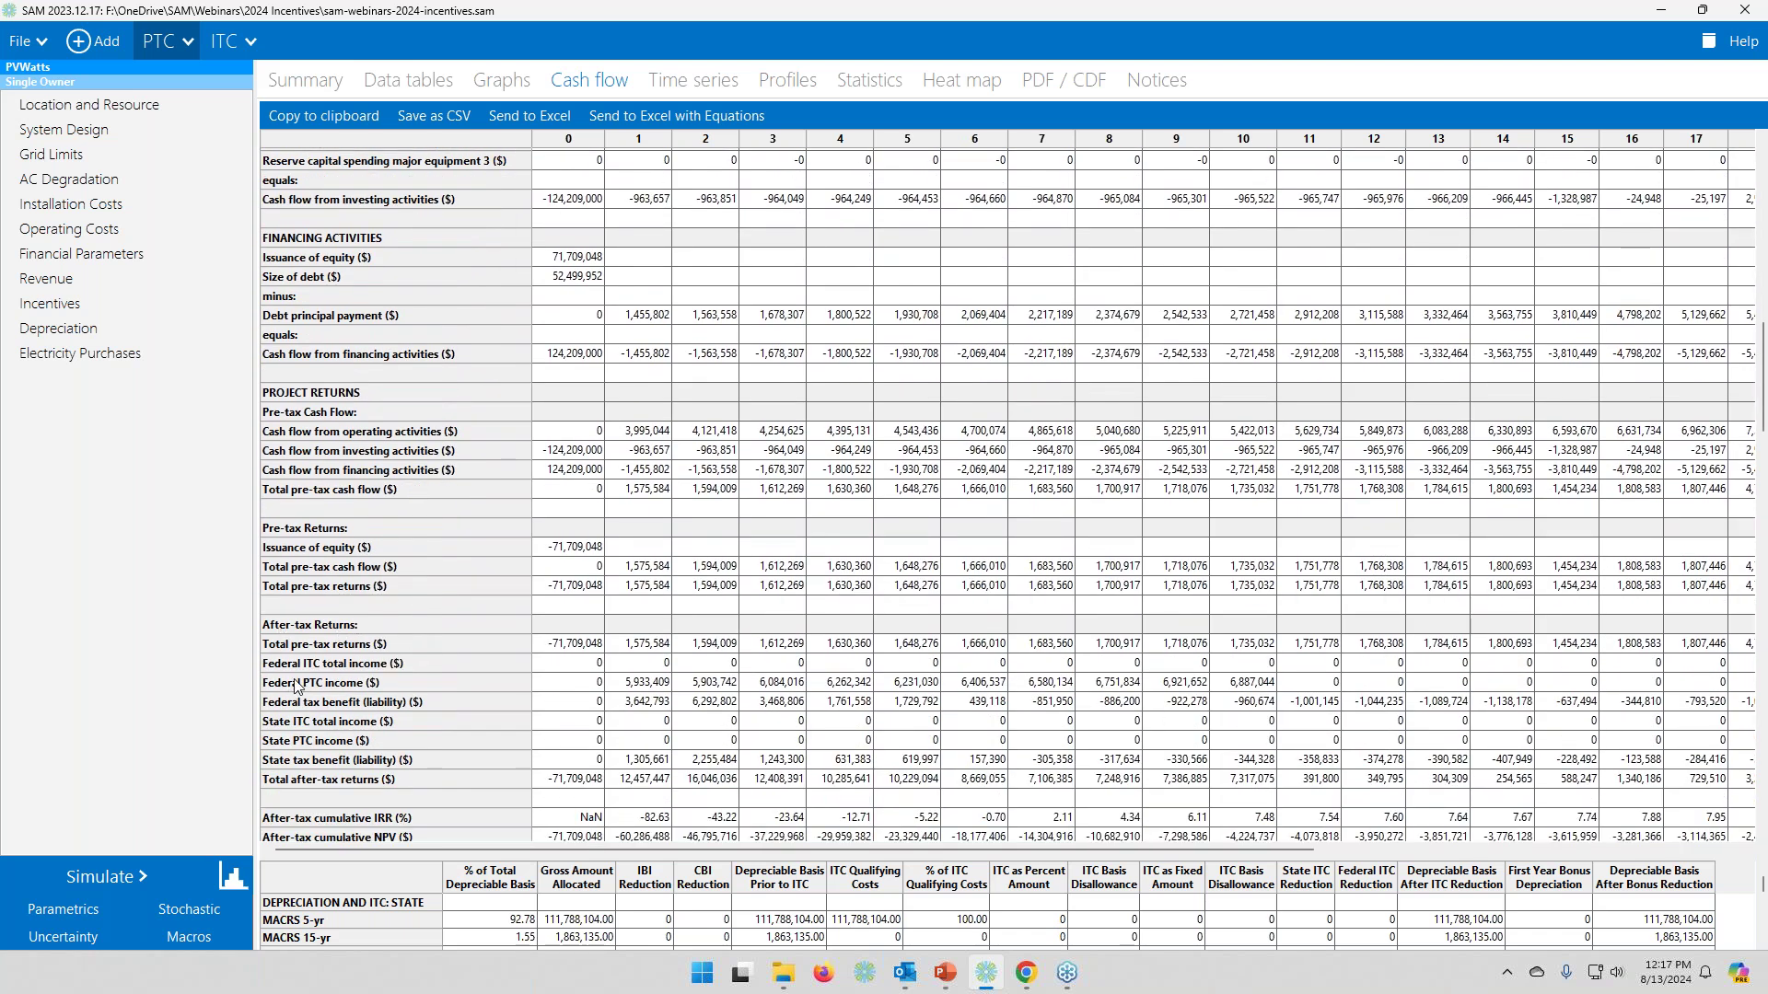
left_click(503, 683)
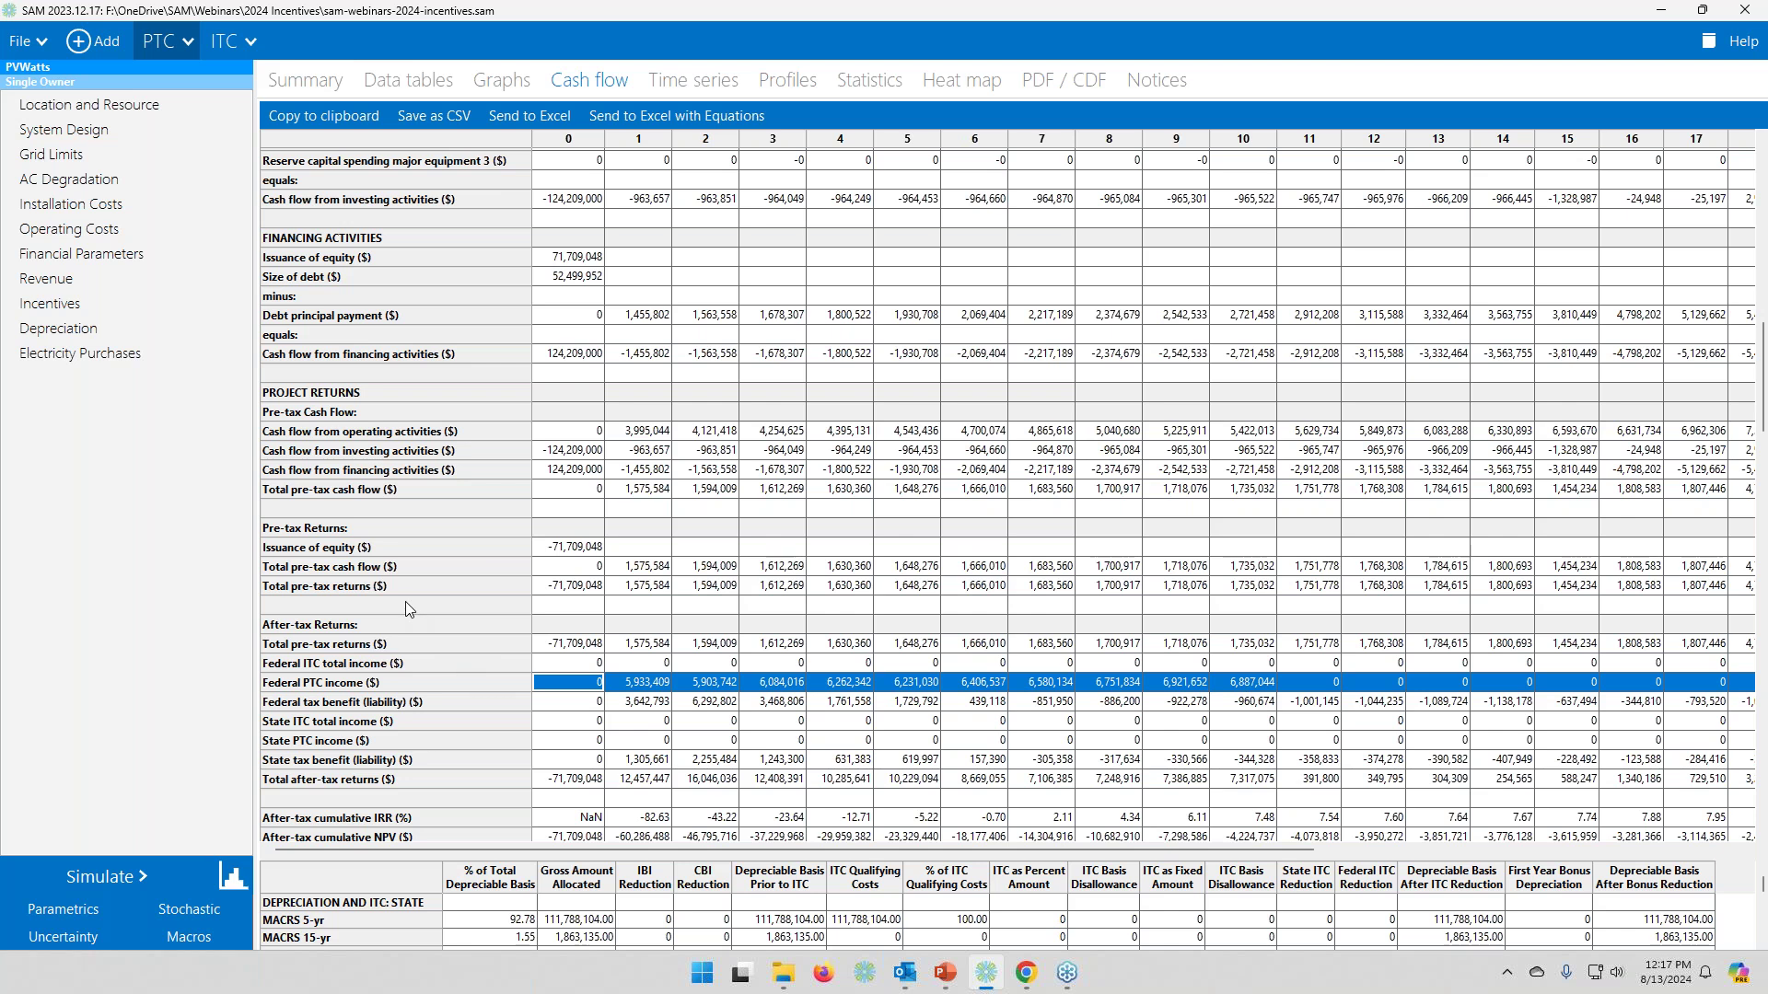
- Locate the Project State Income Taxes section and highlight its Total state tax depreciation row
scroll(405, 600, "down", 5)
scroll(406, 609, "down", 5)
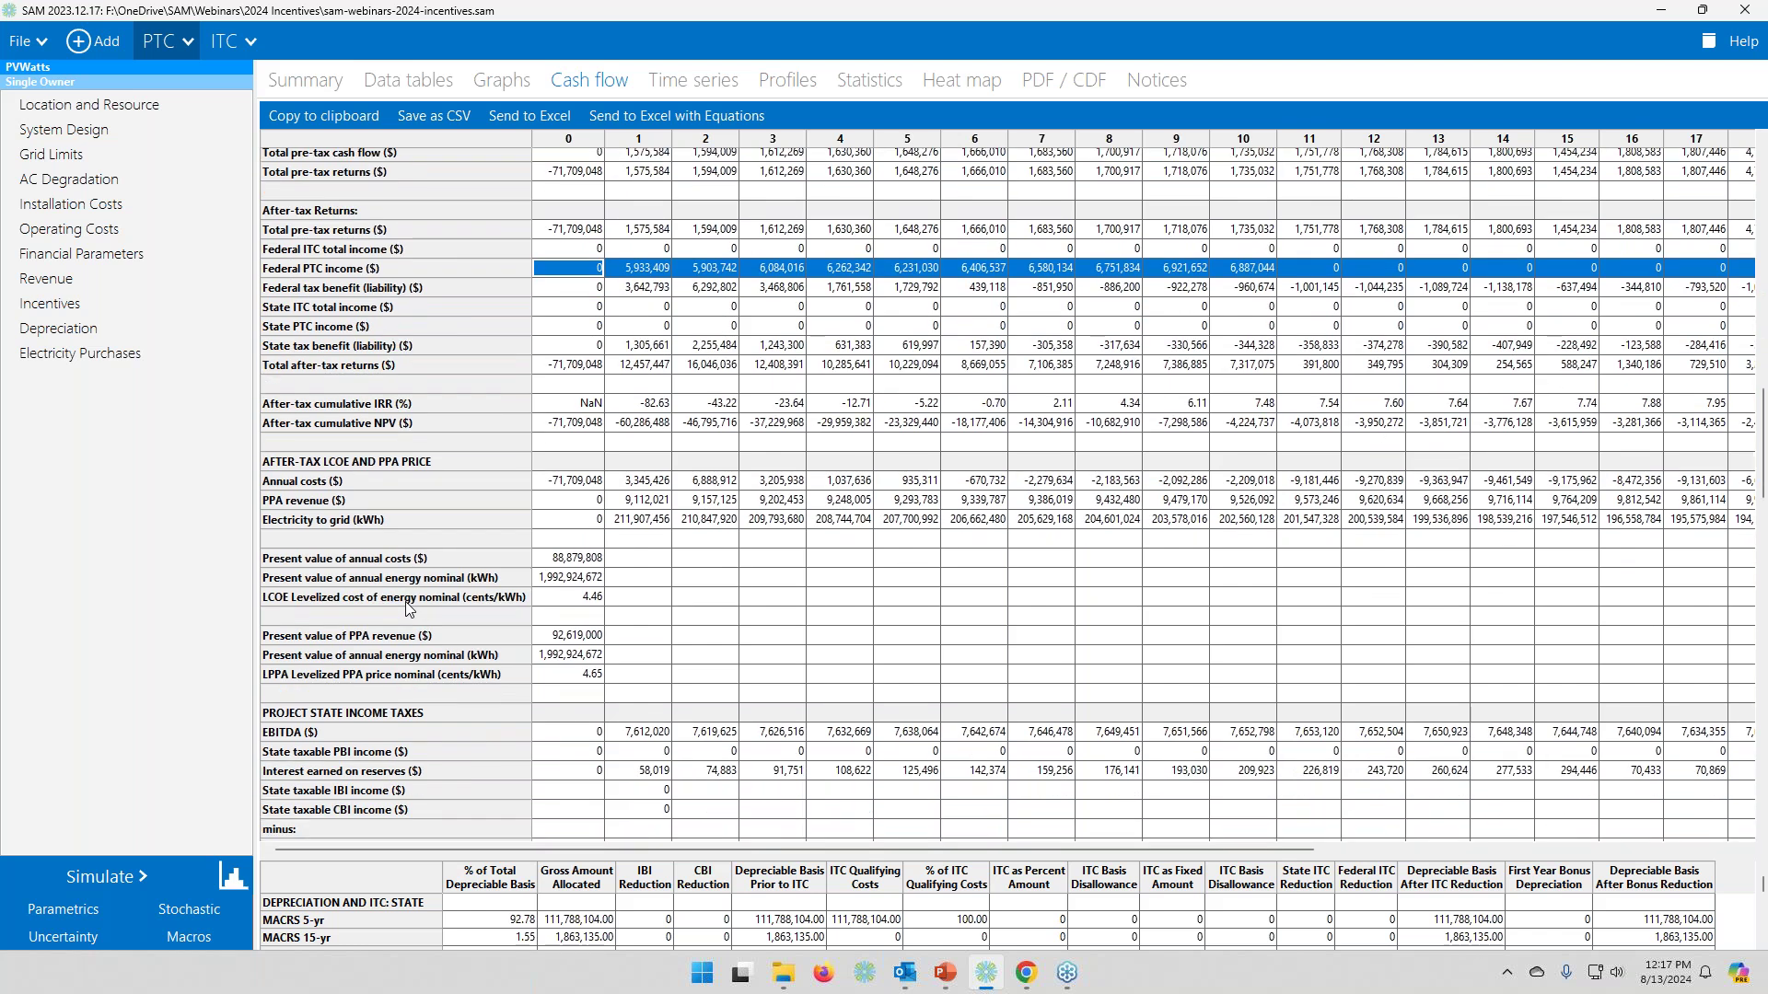
scroll(409, 608, "down", 1)
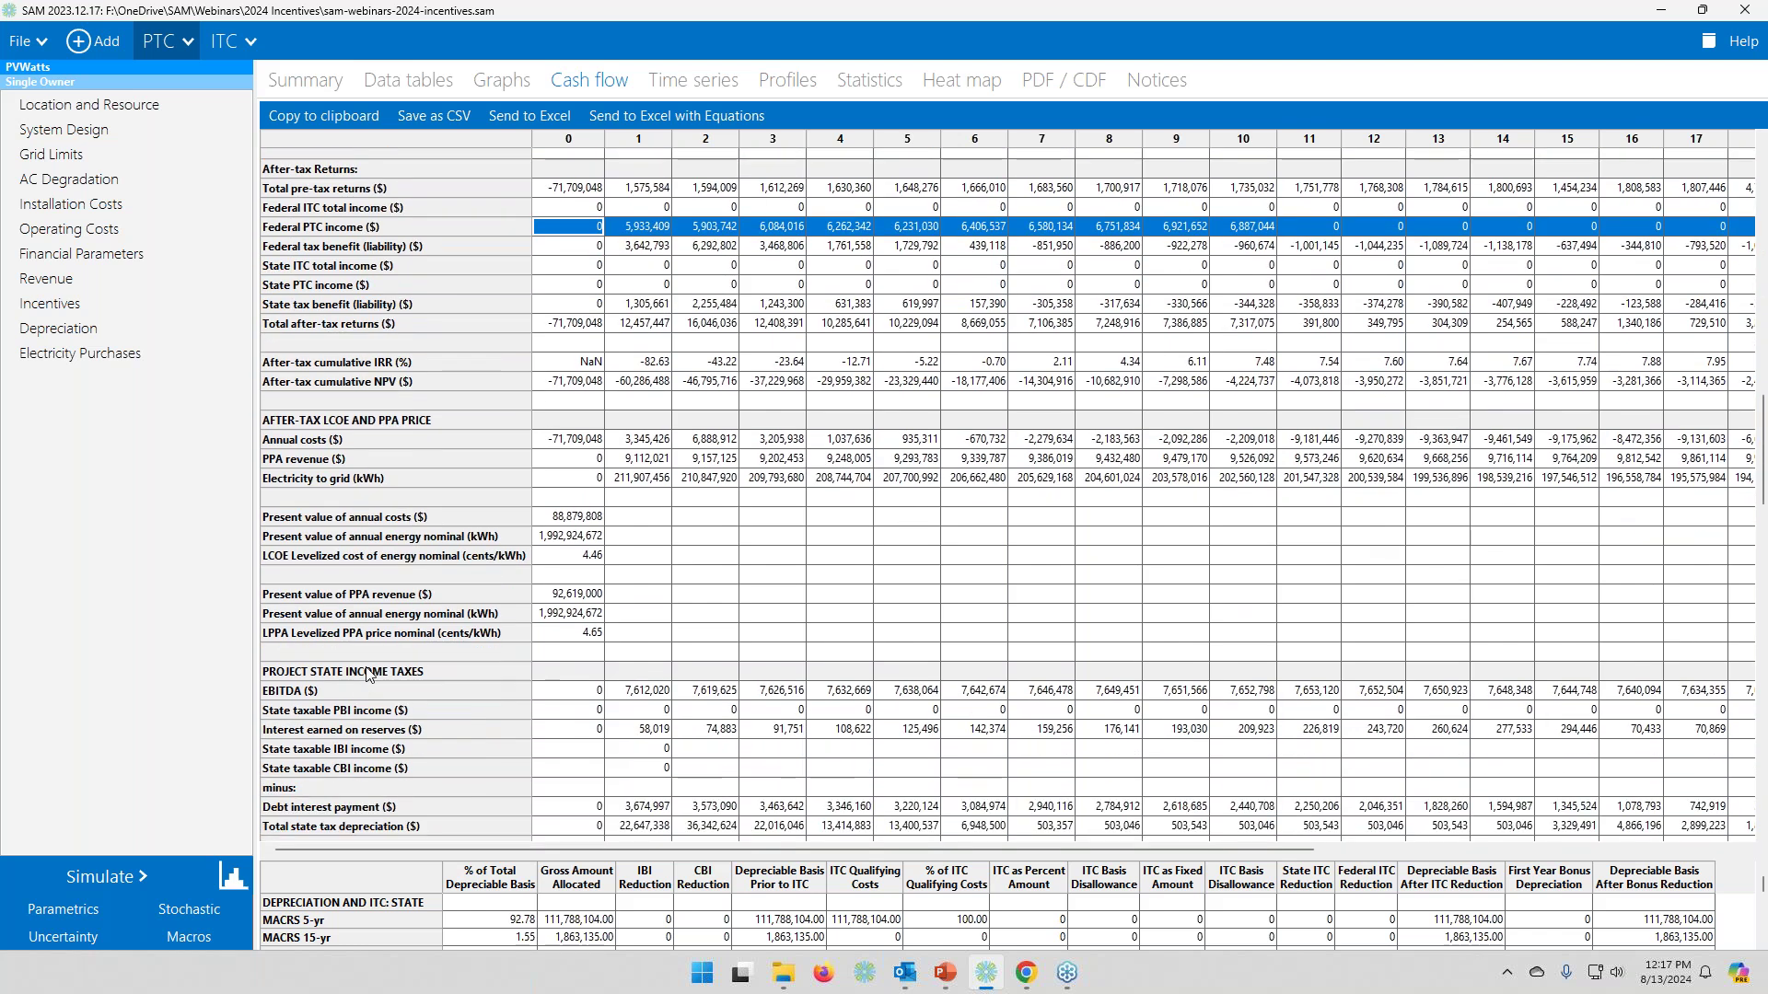
scroll(367, 675, "down", 2)
scroll(384, 594, "down", 3)
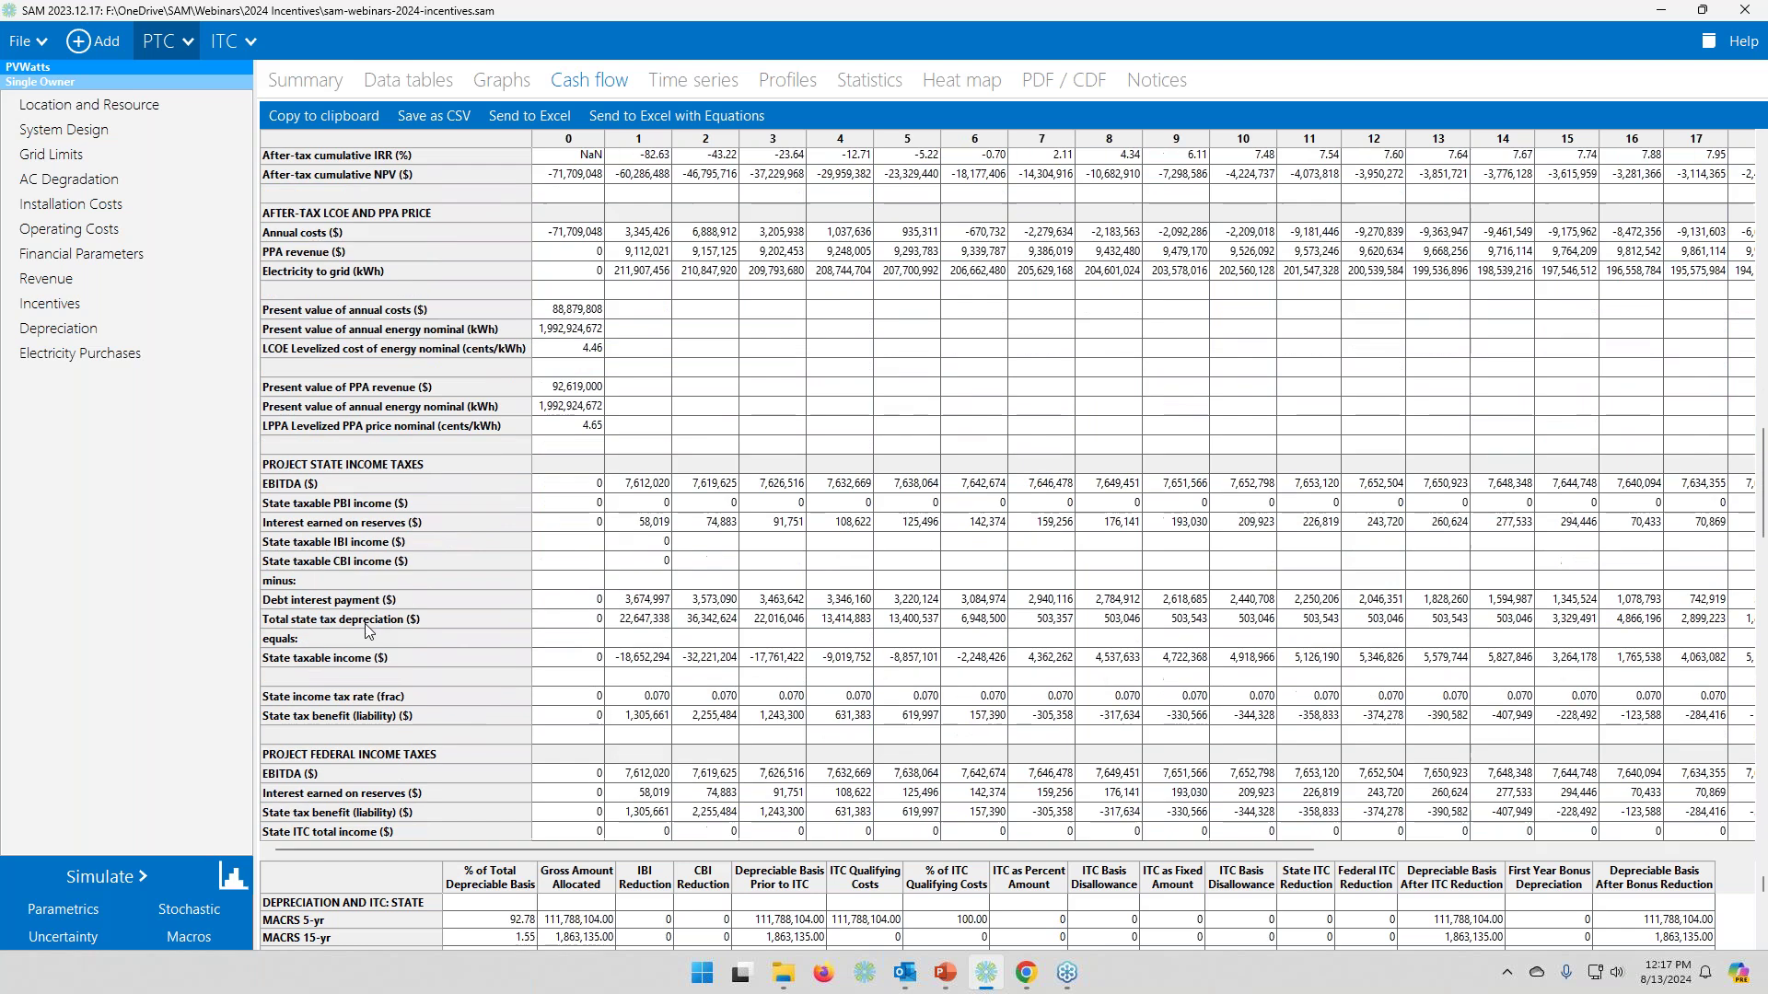
left_click(296, 626)
- Highlight the Total federal tax depreciation row under Project Federal Income Taxes and view the resulting tax benefit rows
scroll(489, 623, "down", 3)
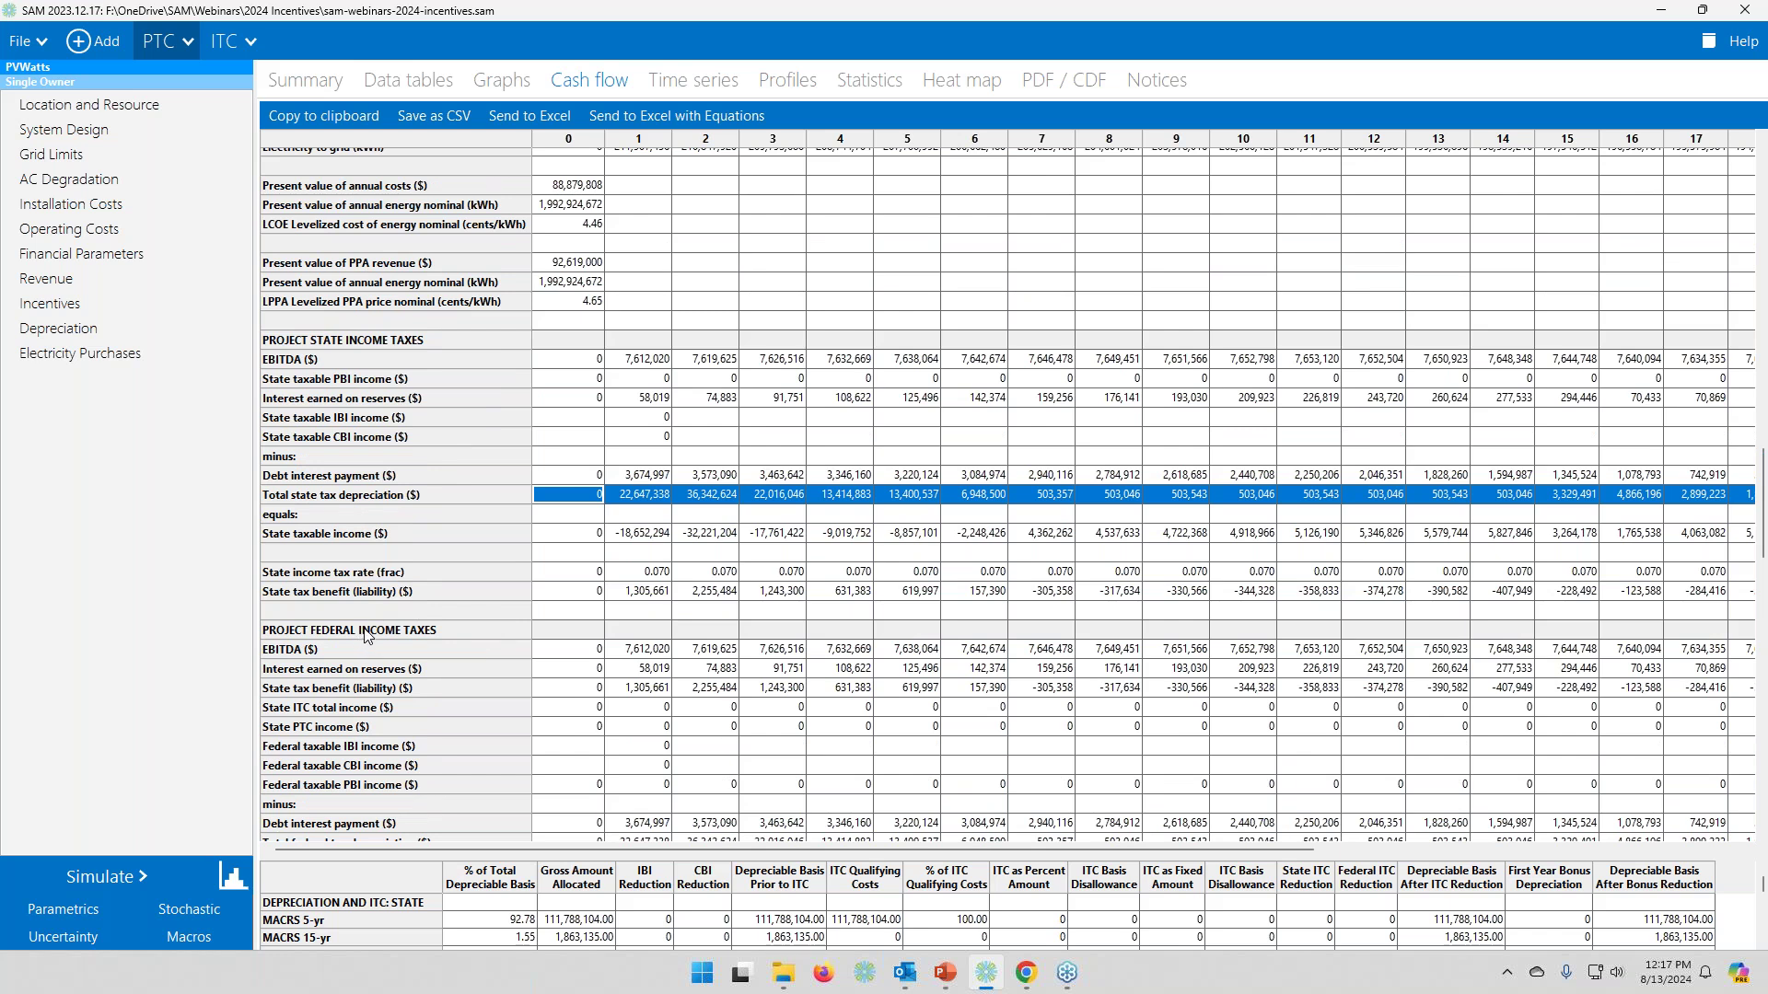
scroll(367, 635, "down", 2)
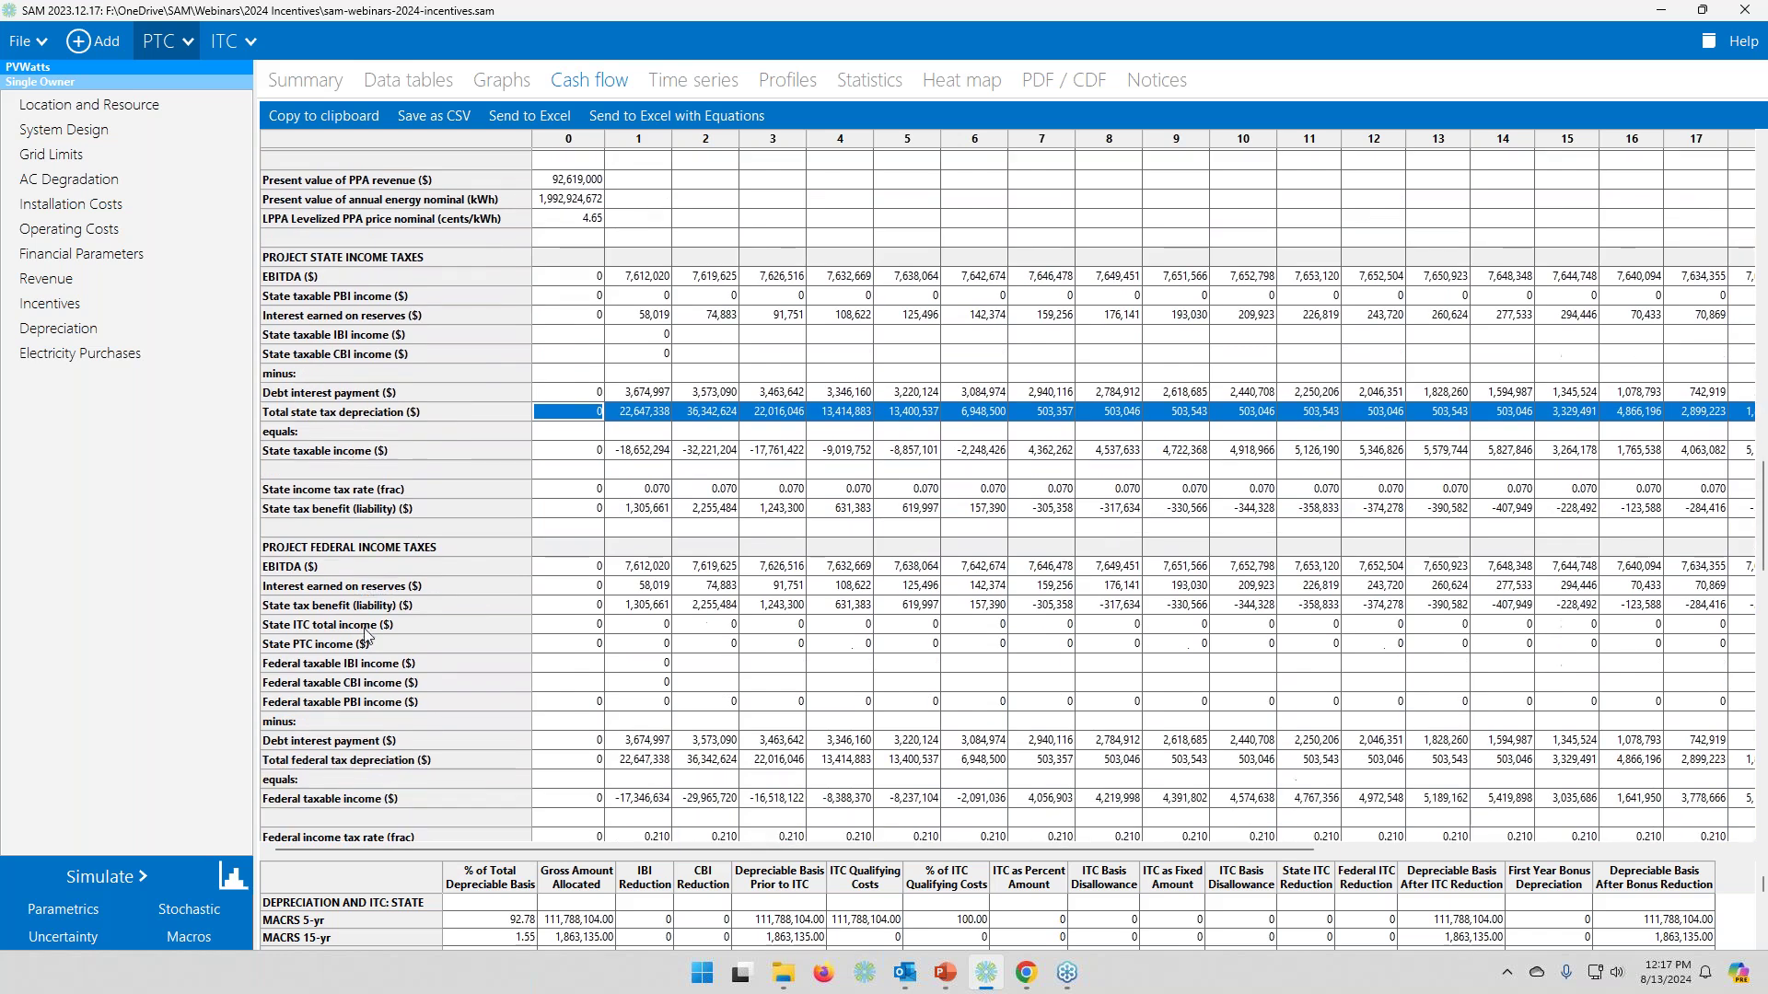
left_click(357, 767)
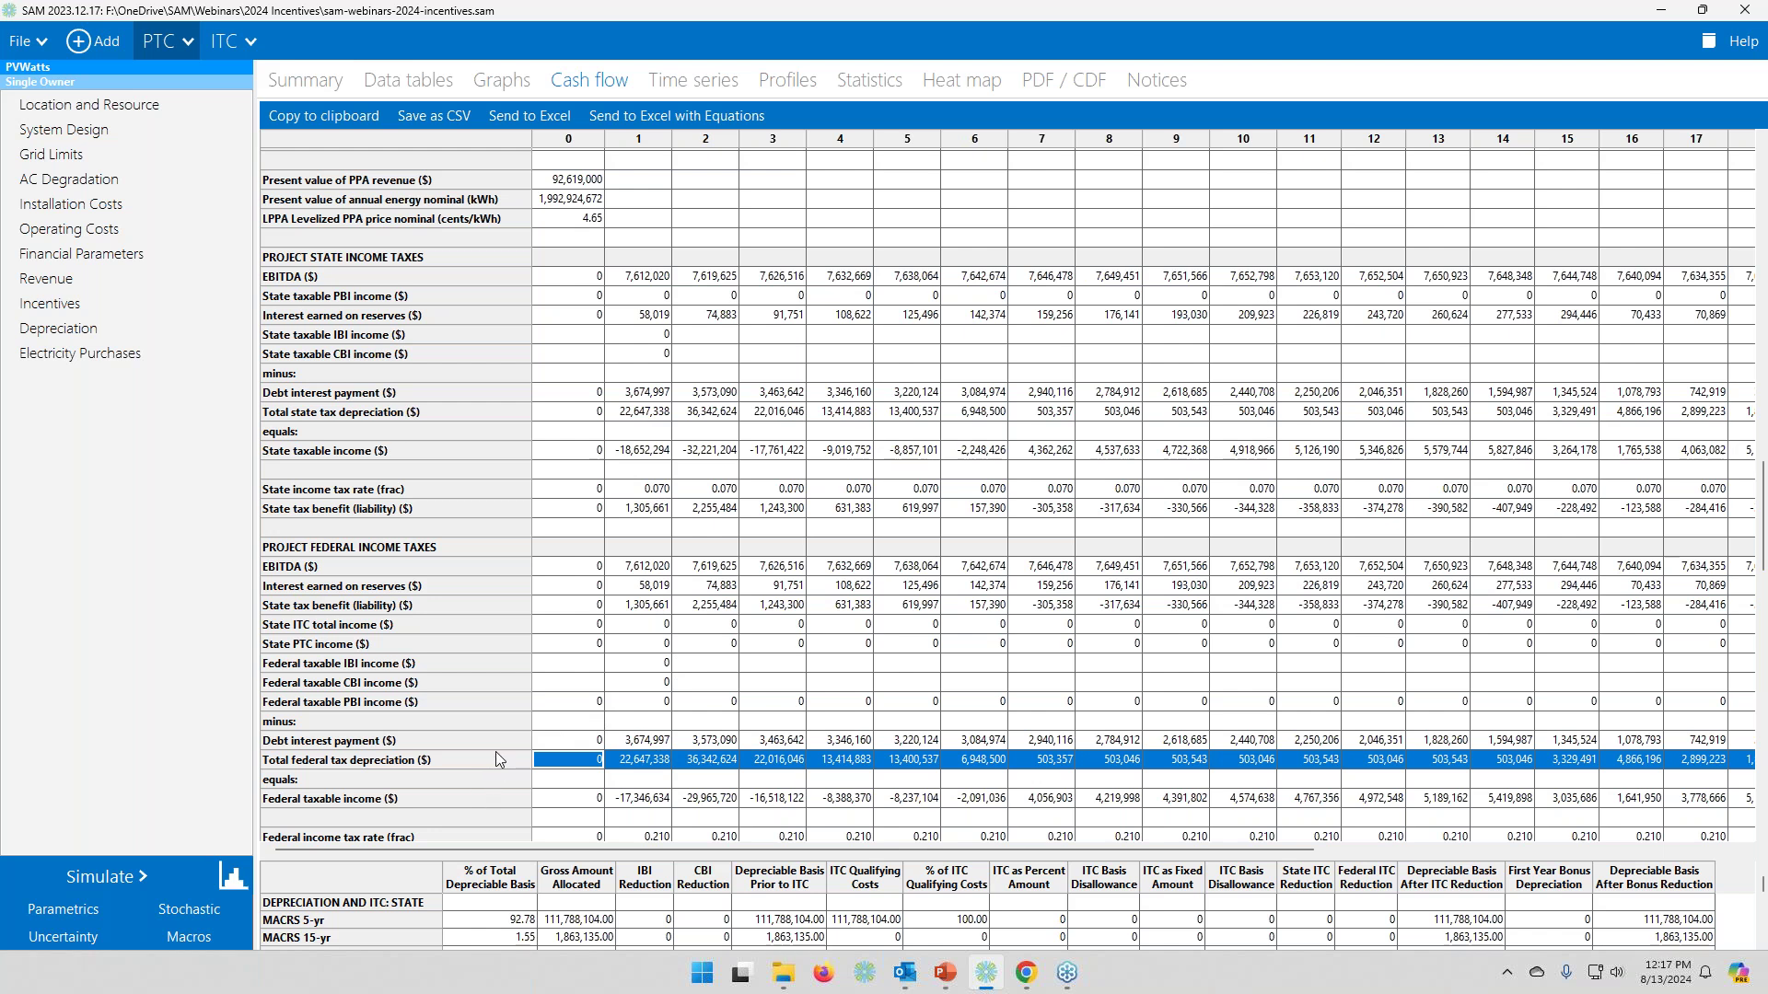
scroll(495, 751, "down", 1)
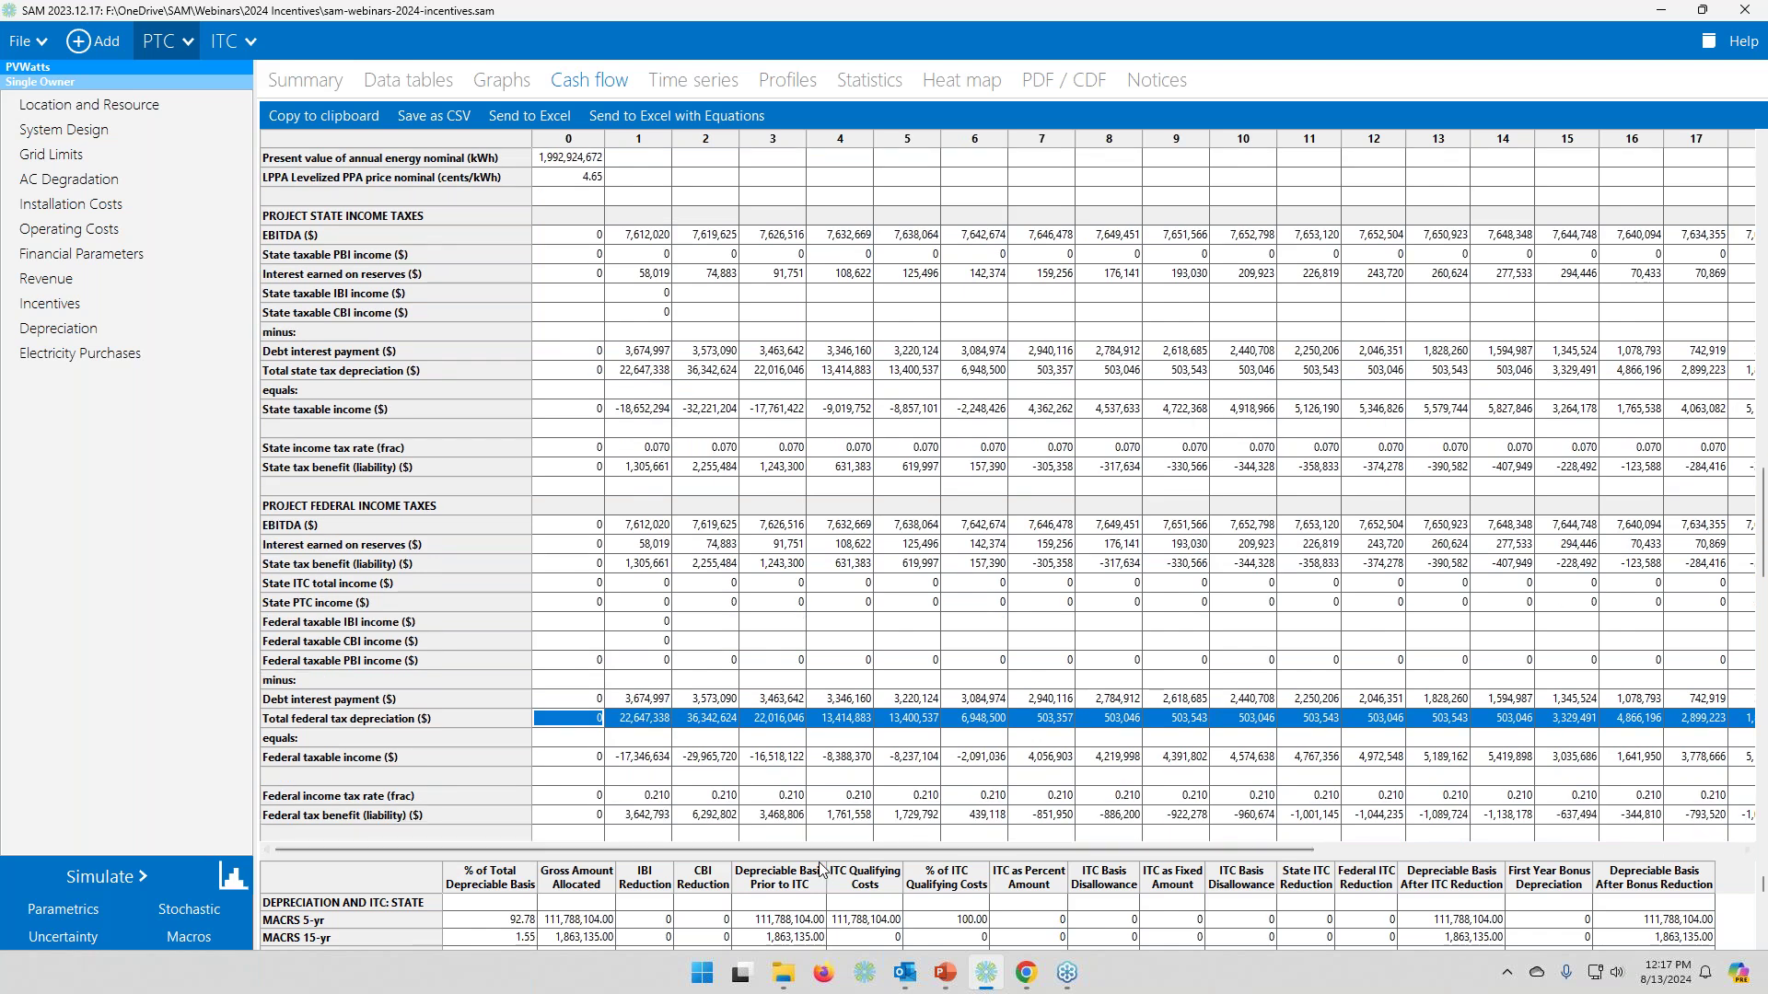
- Enlarge the depreciation and ITC table to examine the state and federal totals of depreciable basis after bonus reduction
left_click_drag(818, 858, 848, 521)
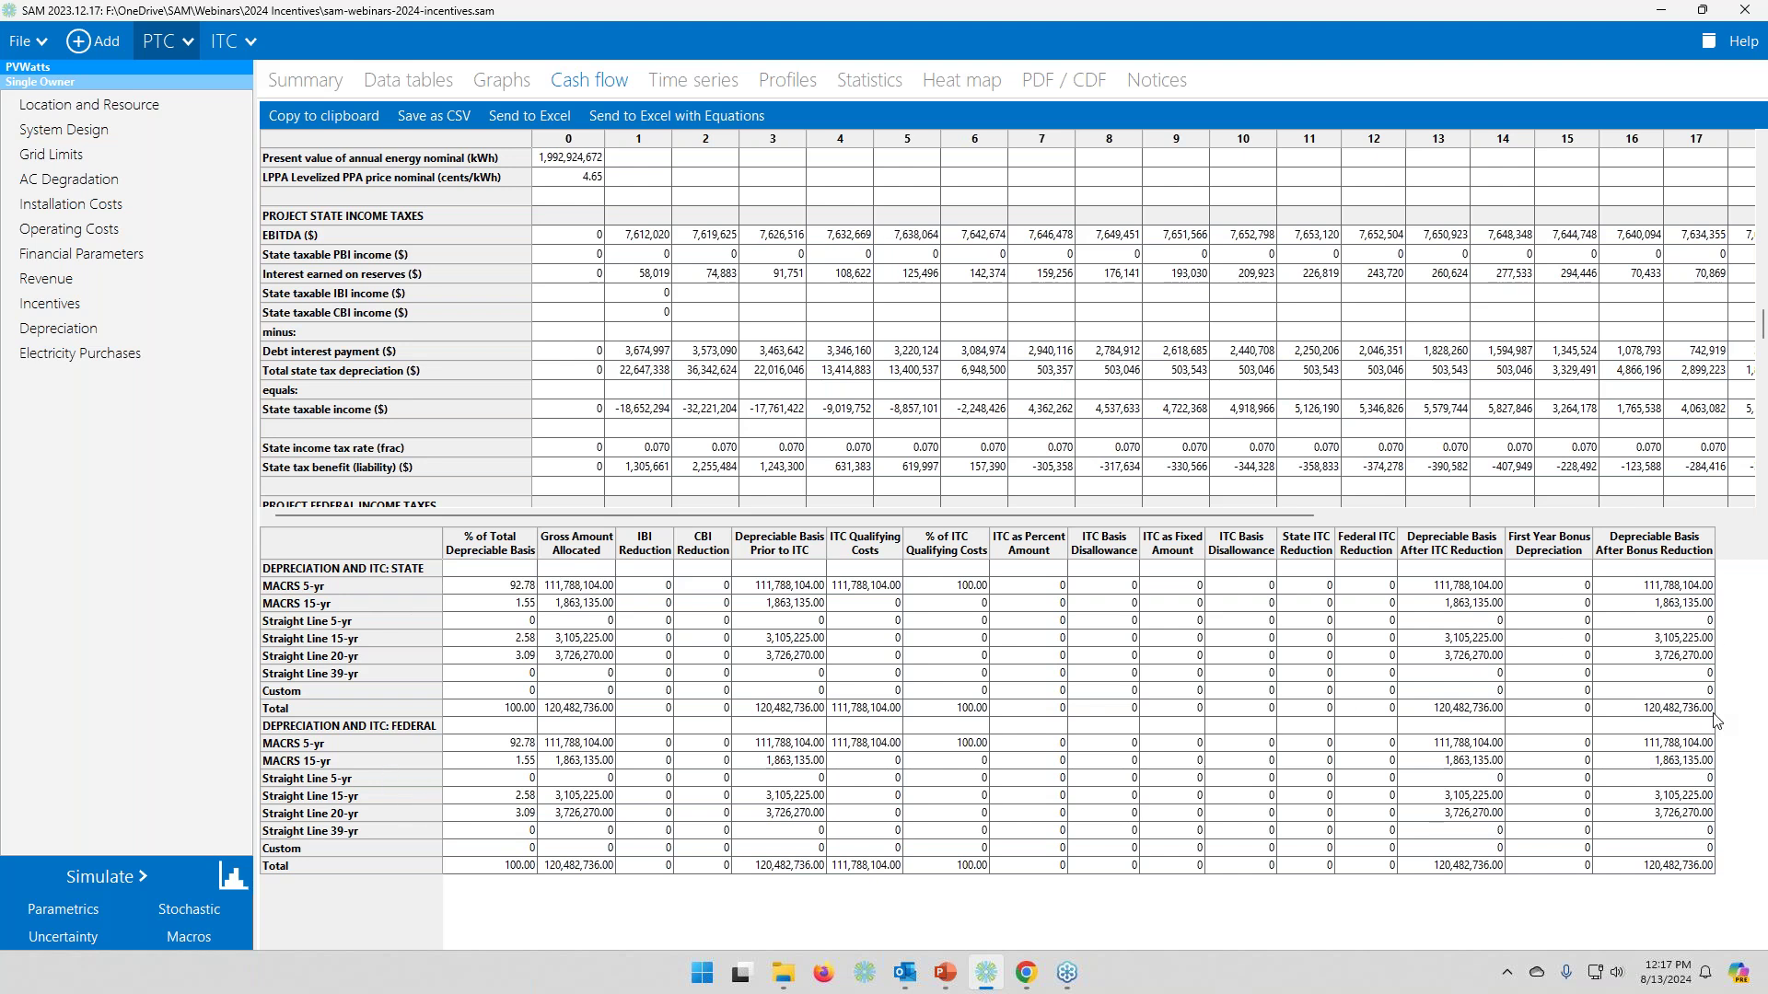
left_click(1662, 715)
left_click(1679, 870)
left_click(1671, 710)
left_click(1696, 868)
left_click_drag(1002, 524, 1002, 643)
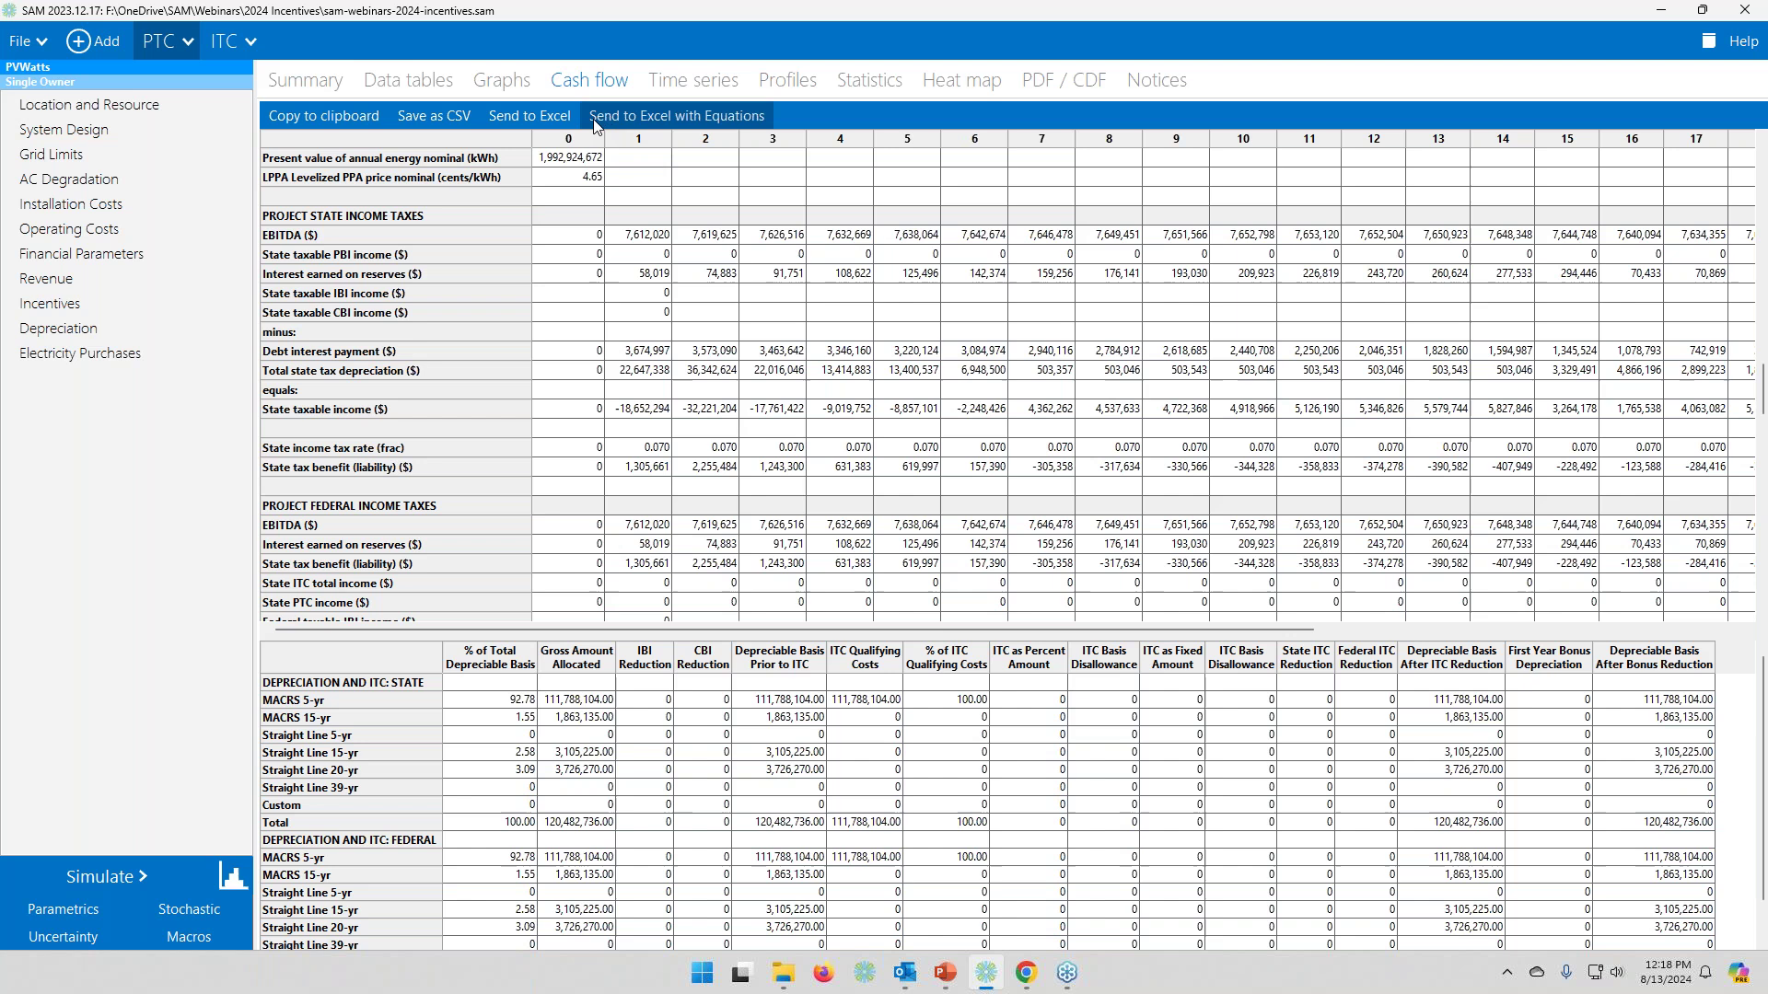
- Export the PTC cash flow to Excel with equations, saving it as PTC.xlsx in the Desktop's Temp folder
left_click(655, 117)
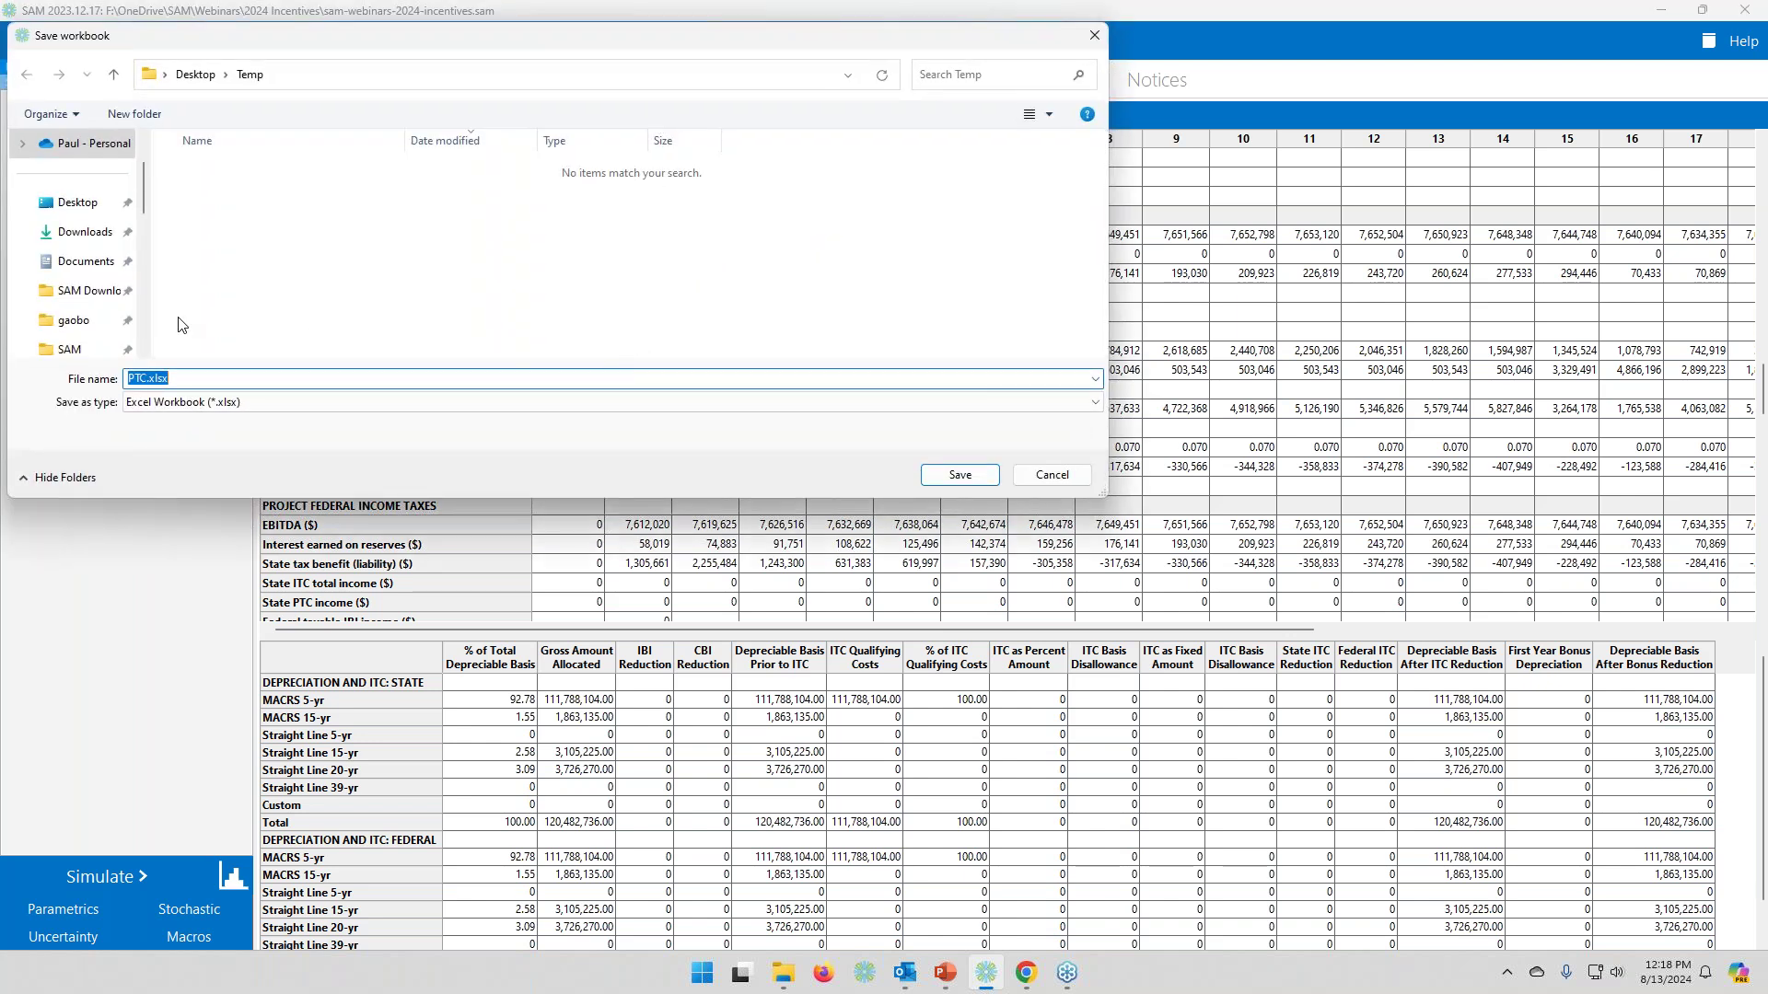
left_click(87, 202)
double_click(203, 184)
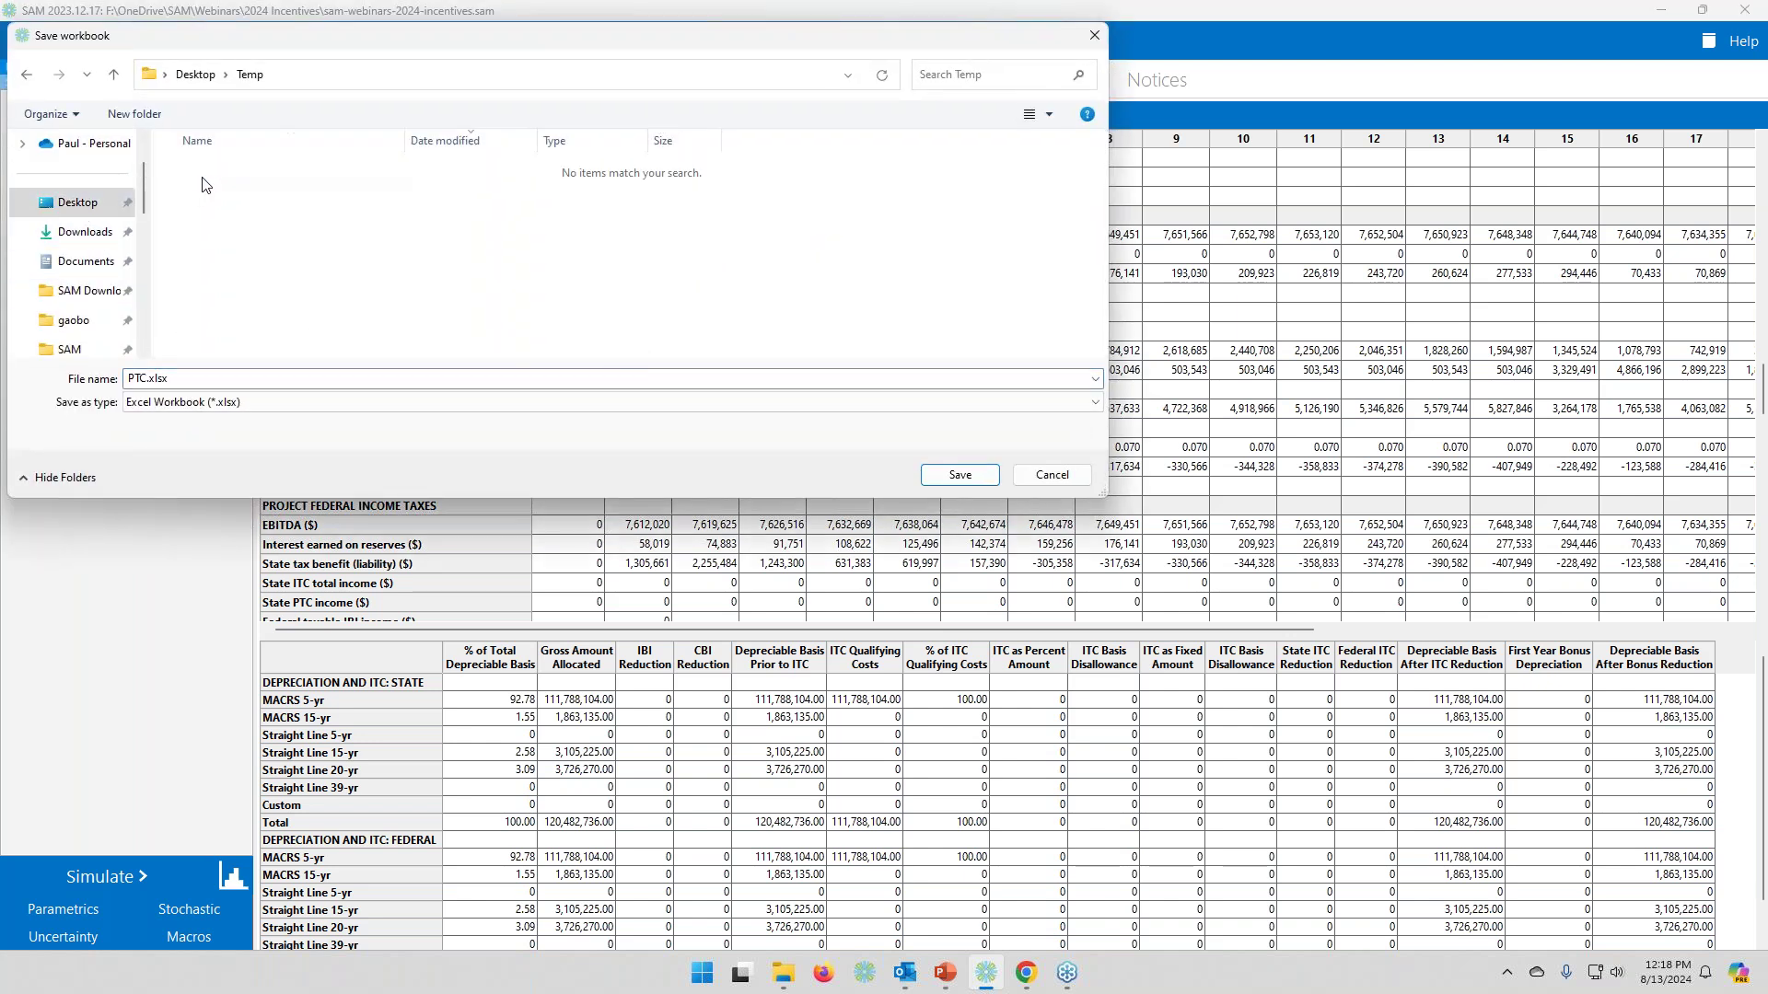
left_click(991, 477)
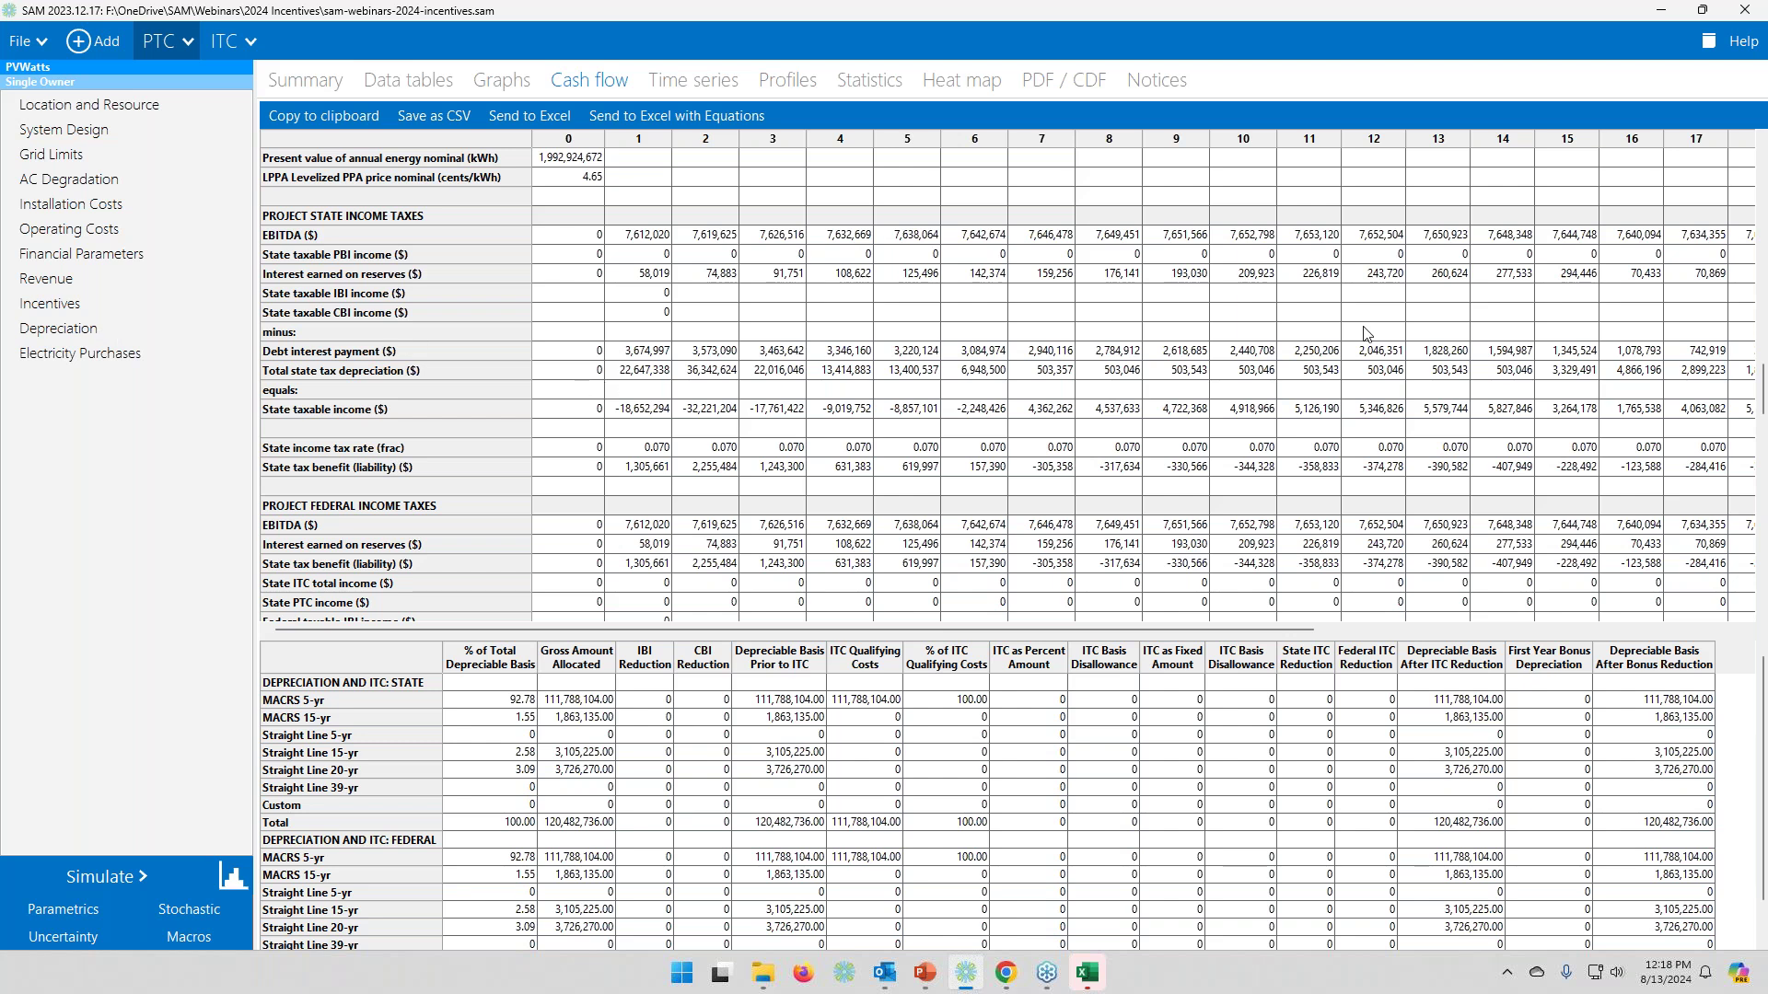
- Switch to the PTC.xlsx workbook in Excel, maximize it, and review the Inputs sheet down to the project term debt and construction financing sections
key("alt+Tab")
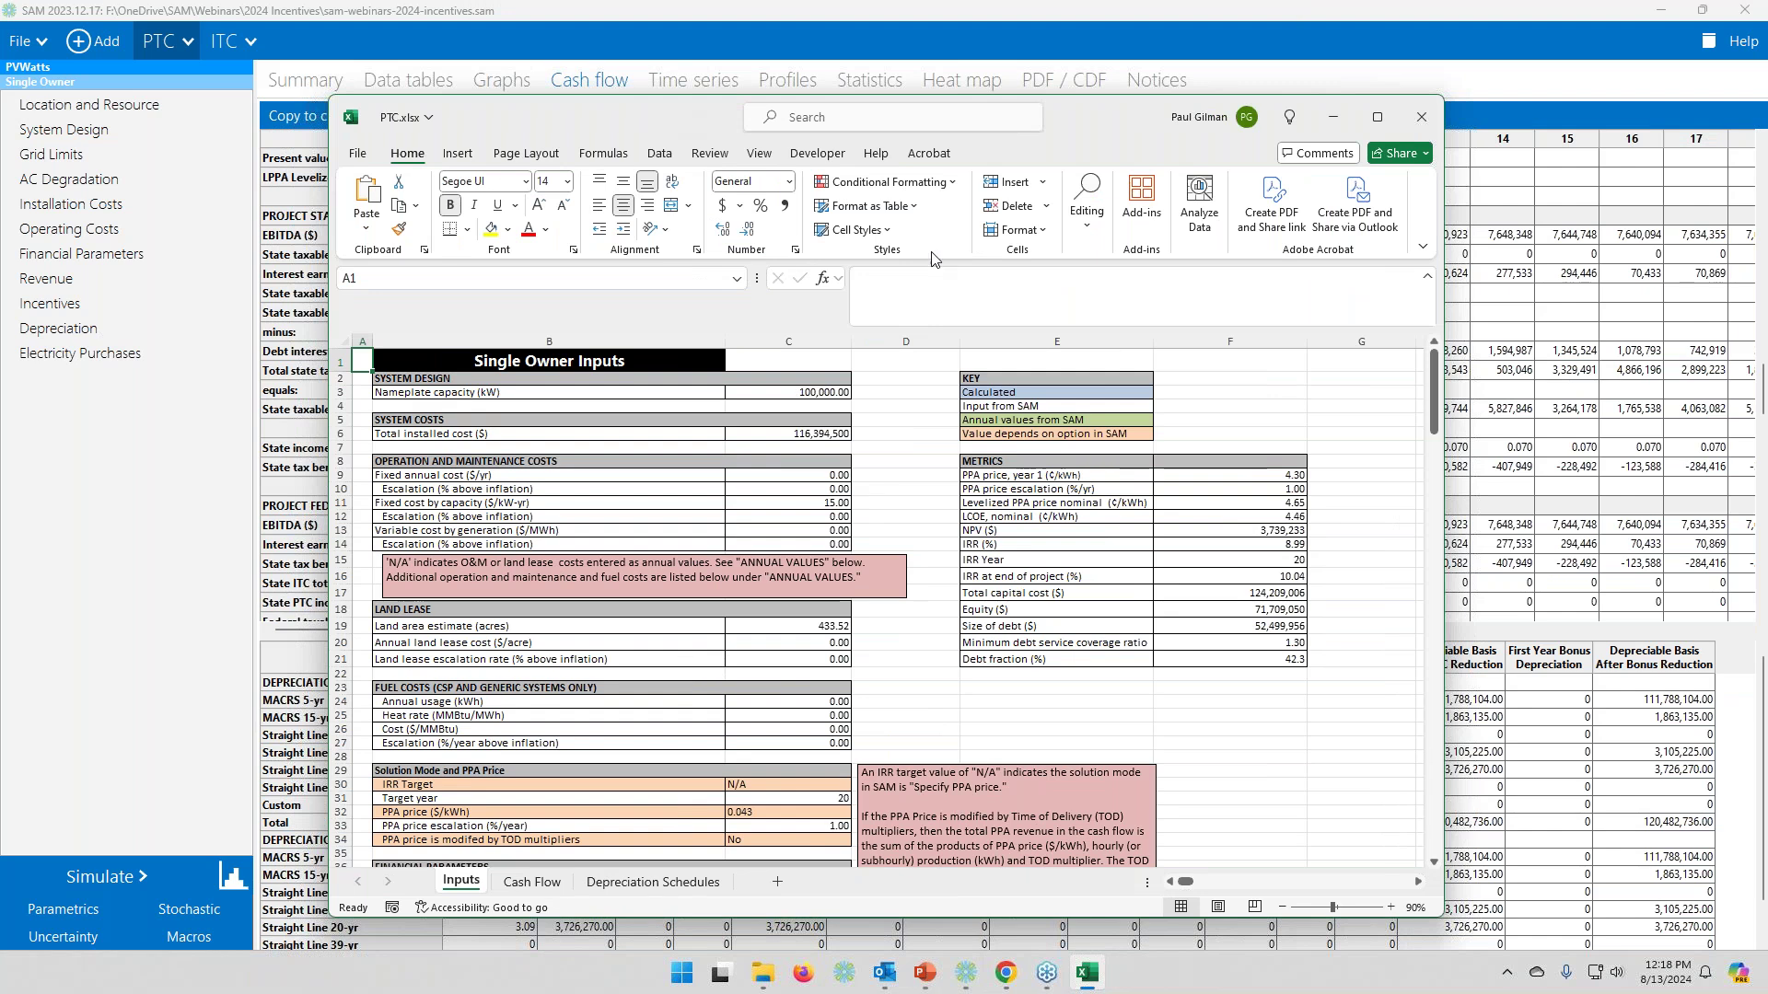
left_click(1378, 117)
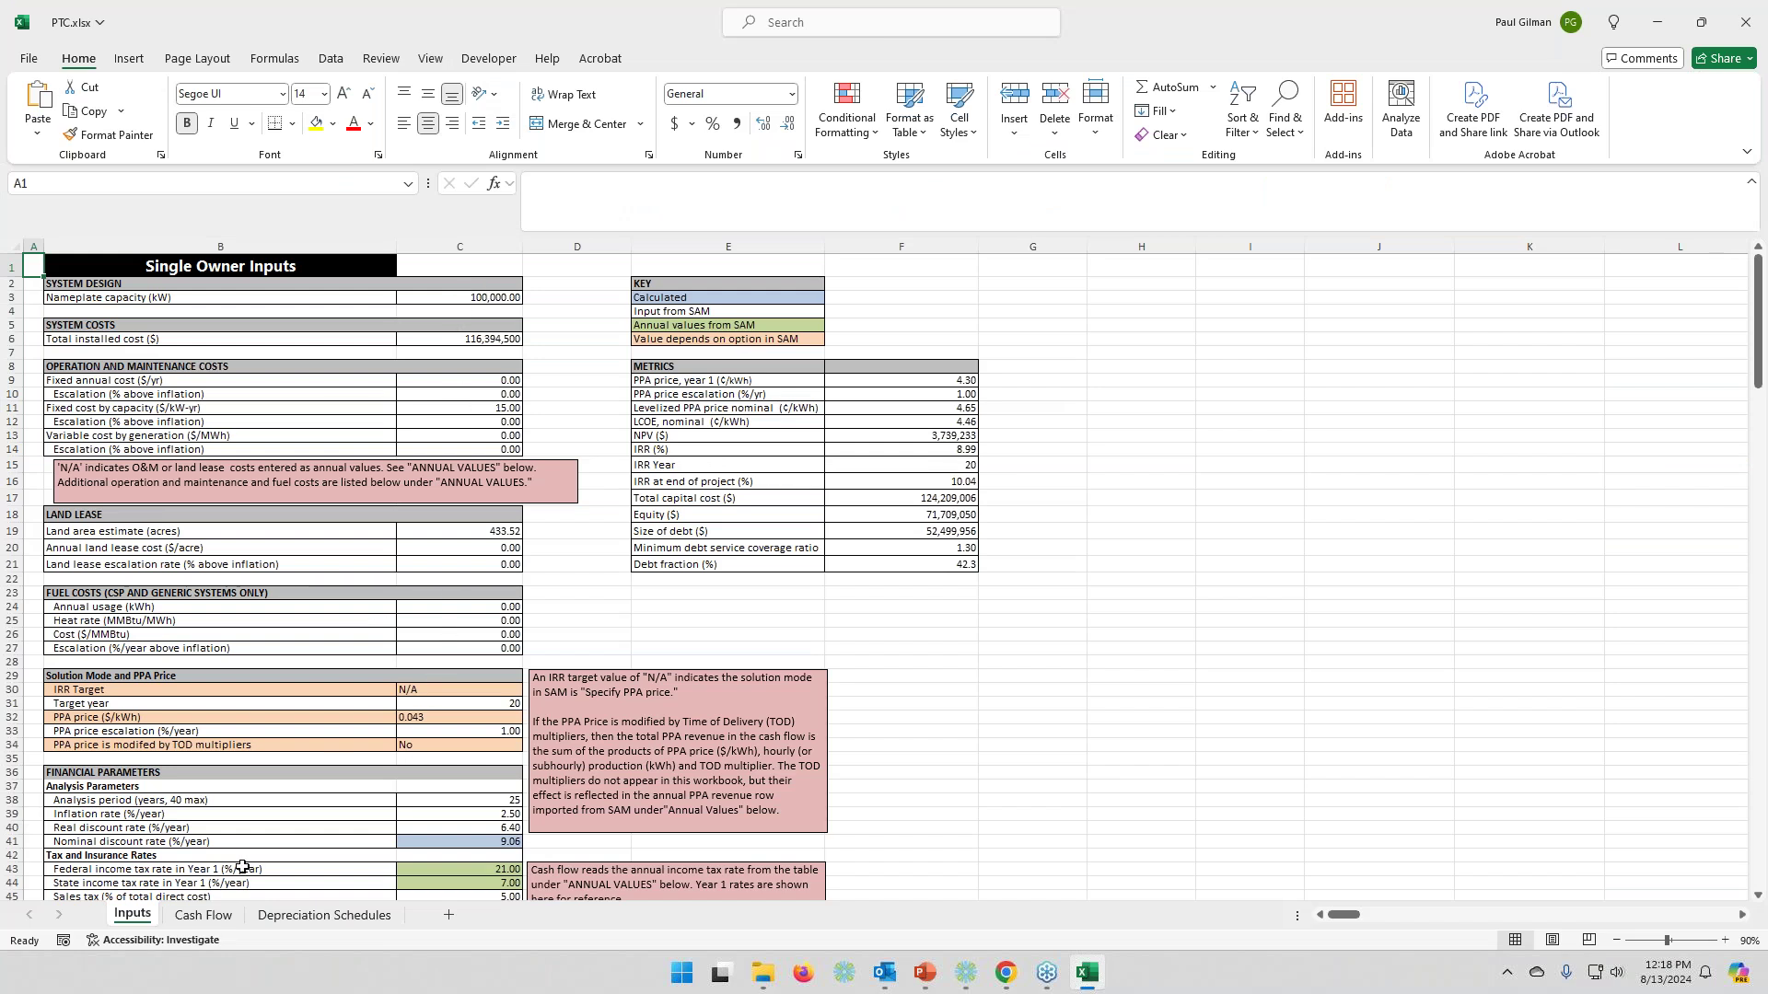
scroll(387, 633, "down", 6)
scroll(374, 650, "down", 1)
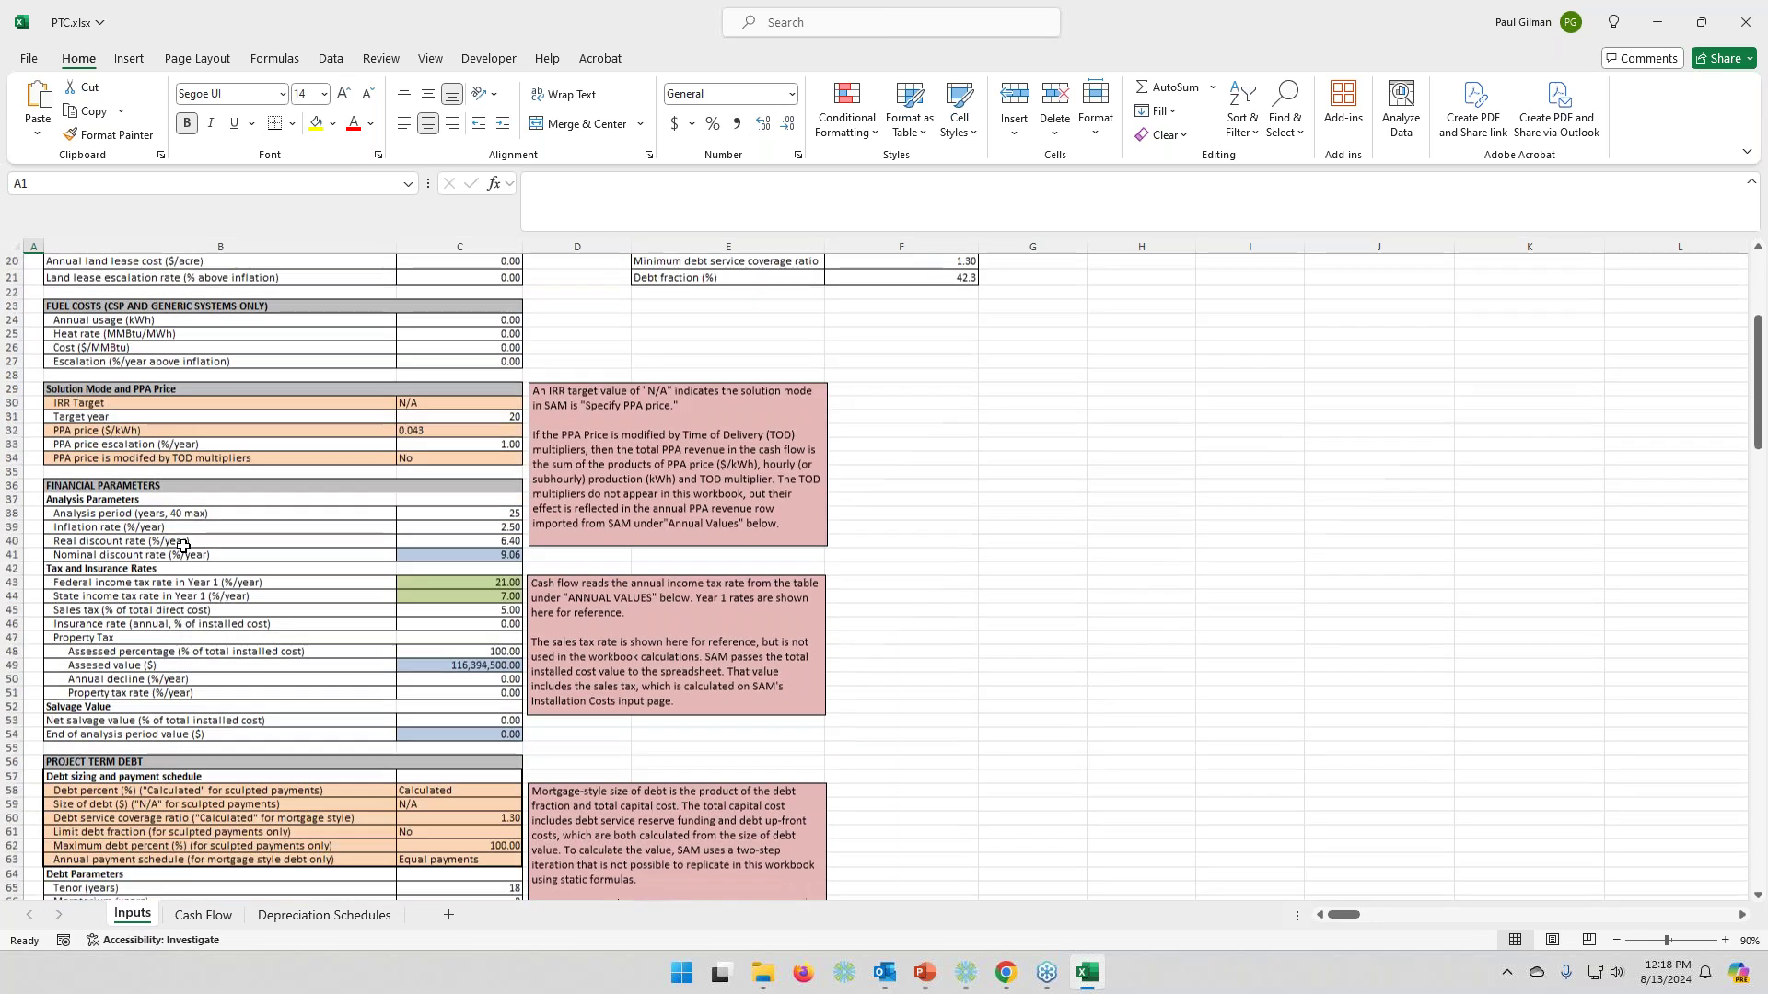
scroll(369, 692, "down", 10)
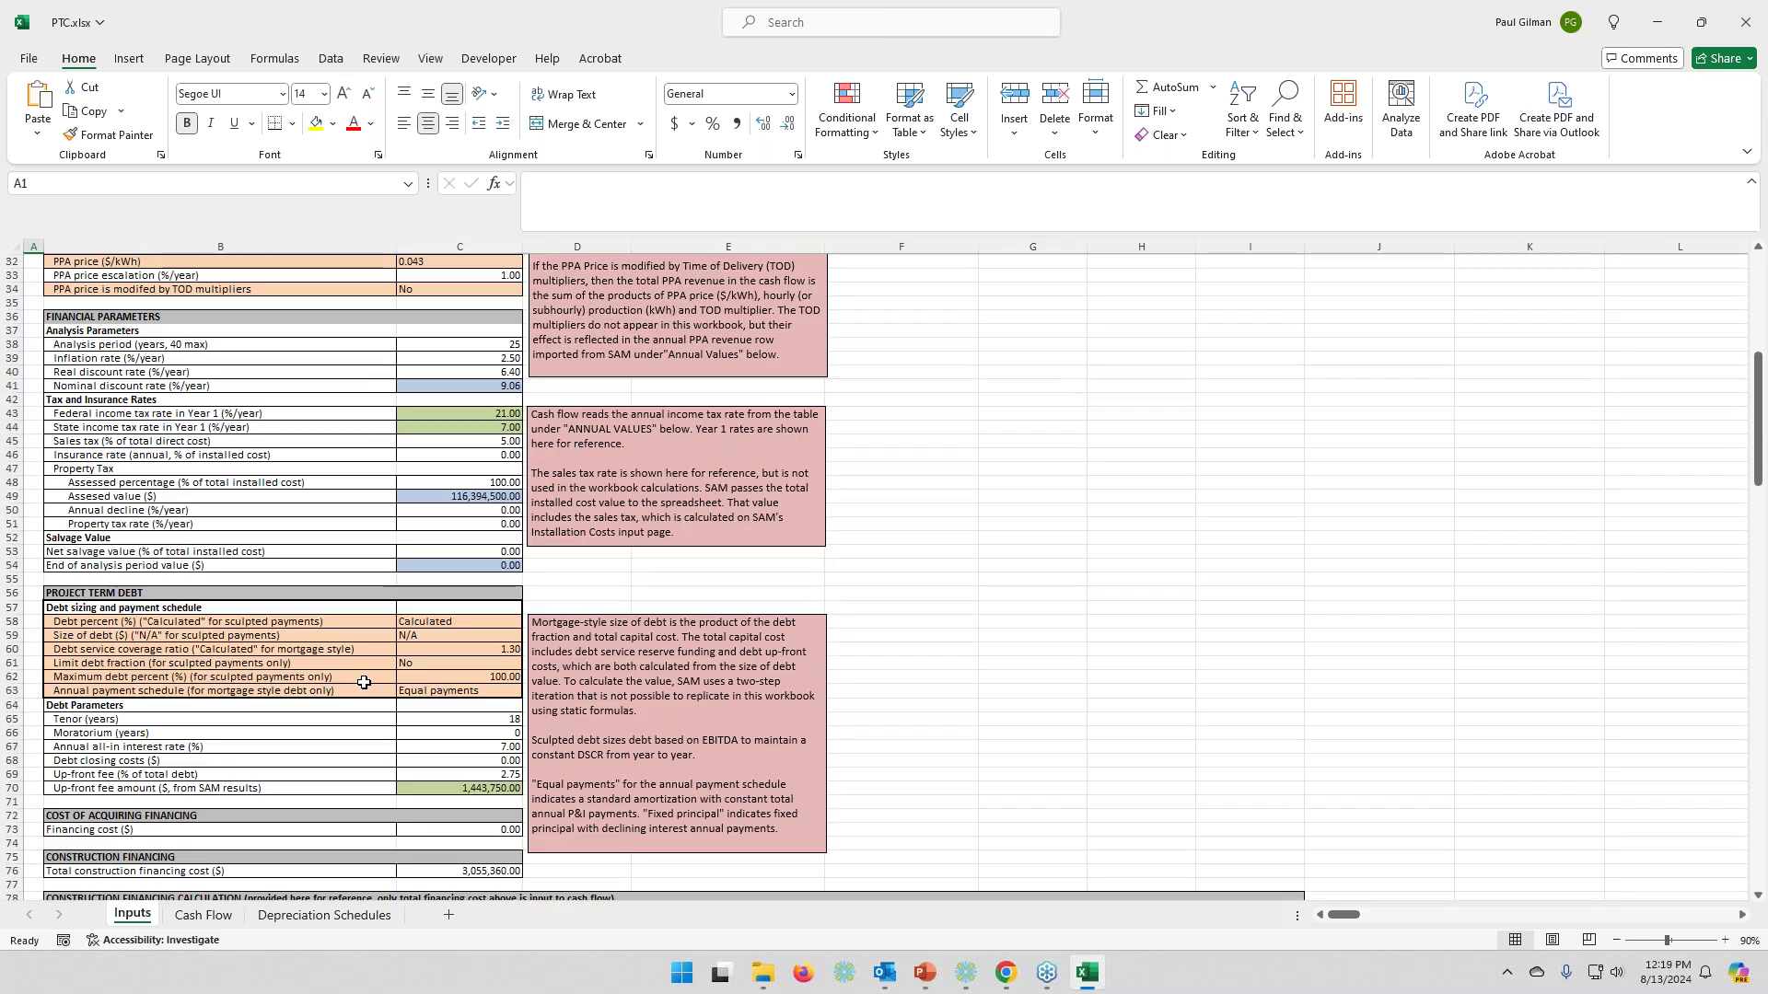
scroll(233, 693, "up", 15)
scroll(233, 693, "down", 1)
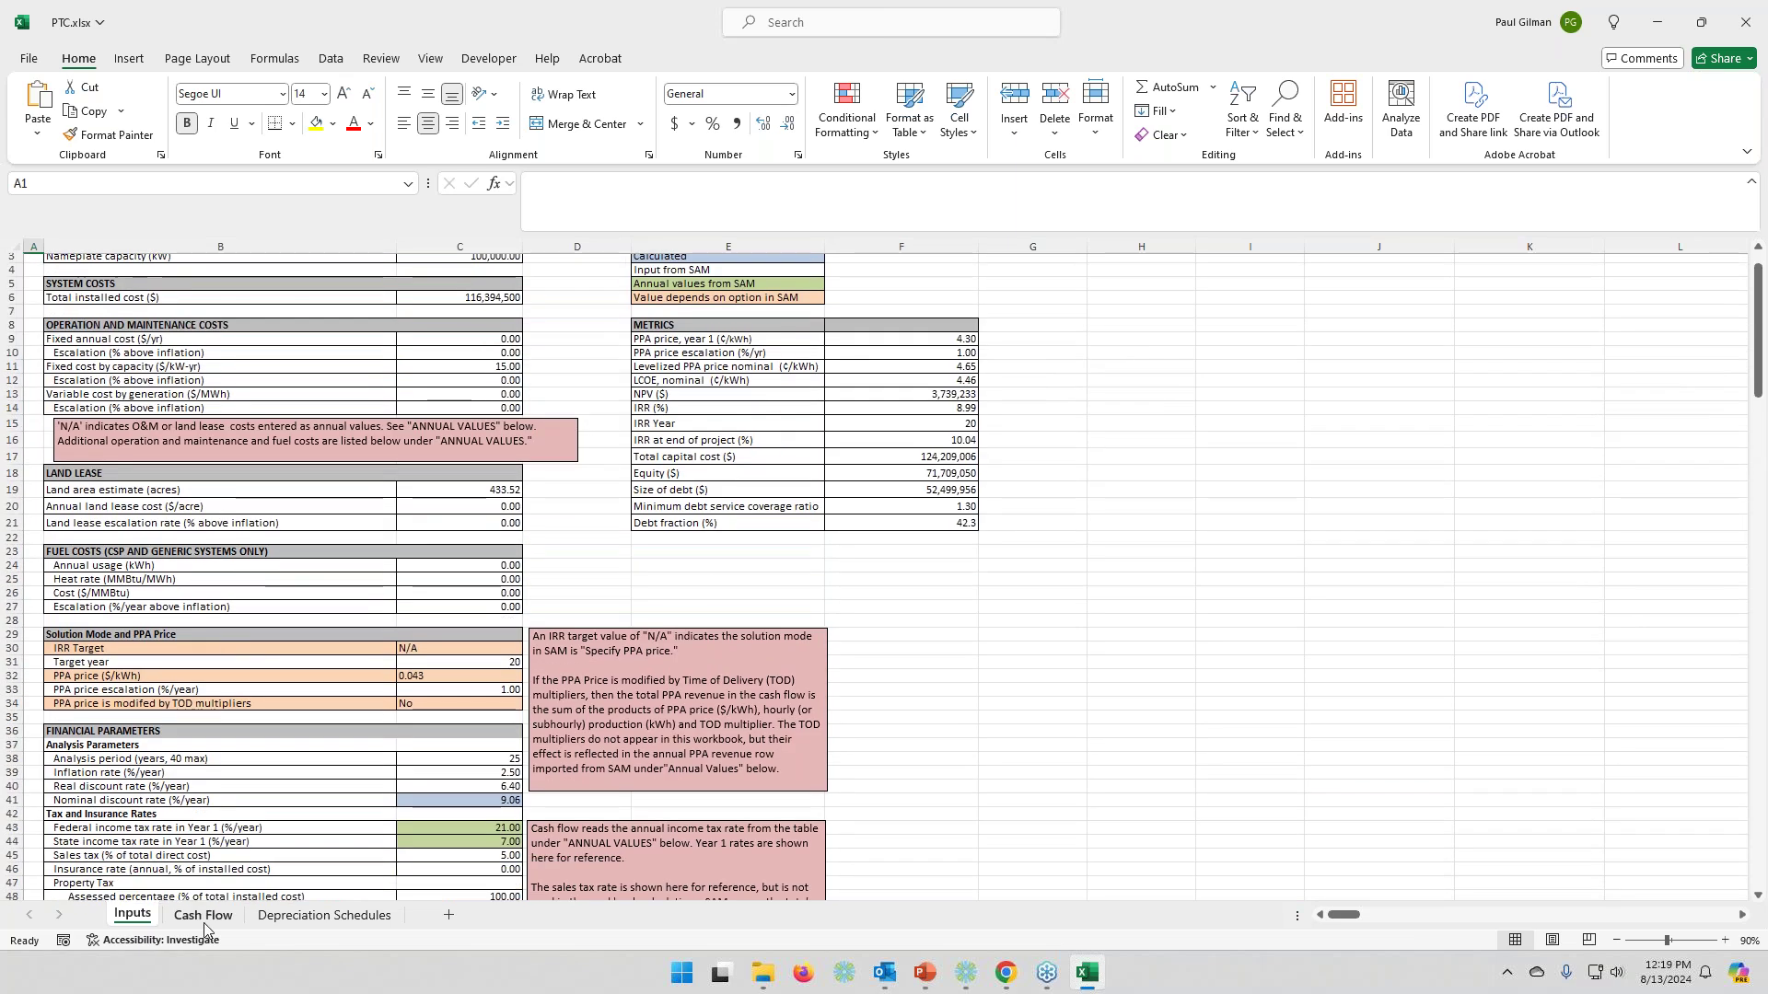
- Show the Cash Flow sheet and inspect the year 1 formulas for net electricity to grid and PPA revenue
left_click(205, 915)
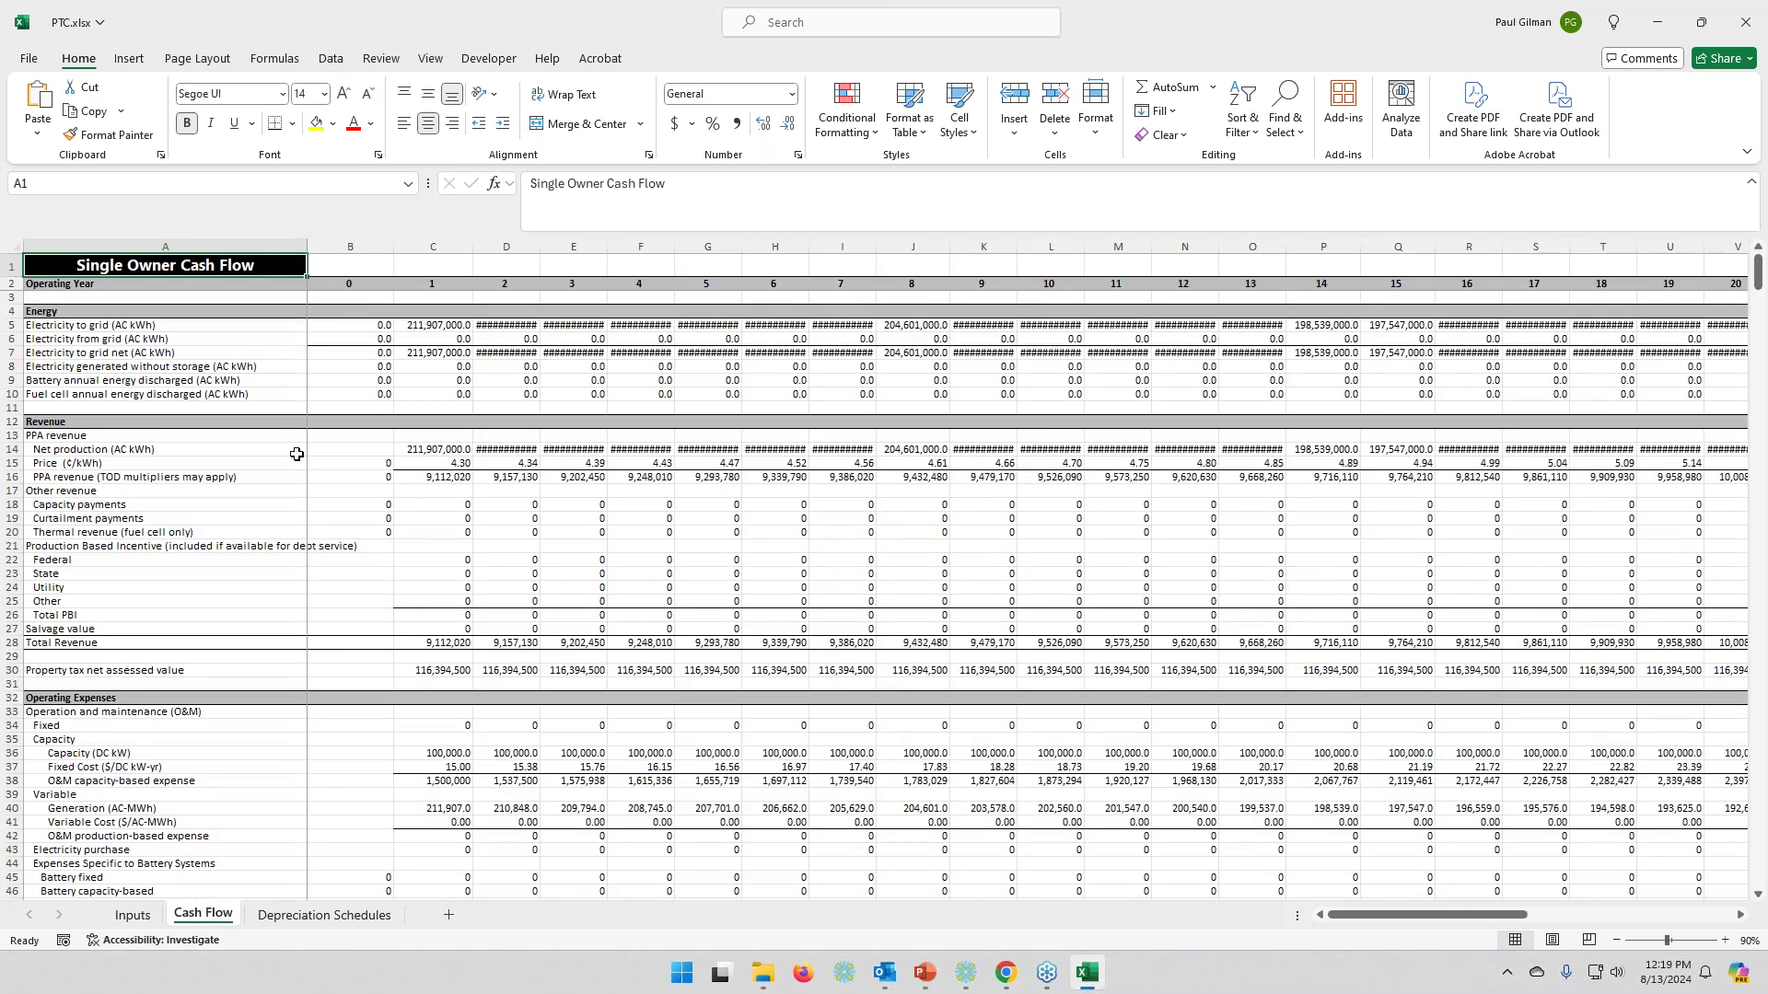
left_click_drag(537, 28, 810, 275)
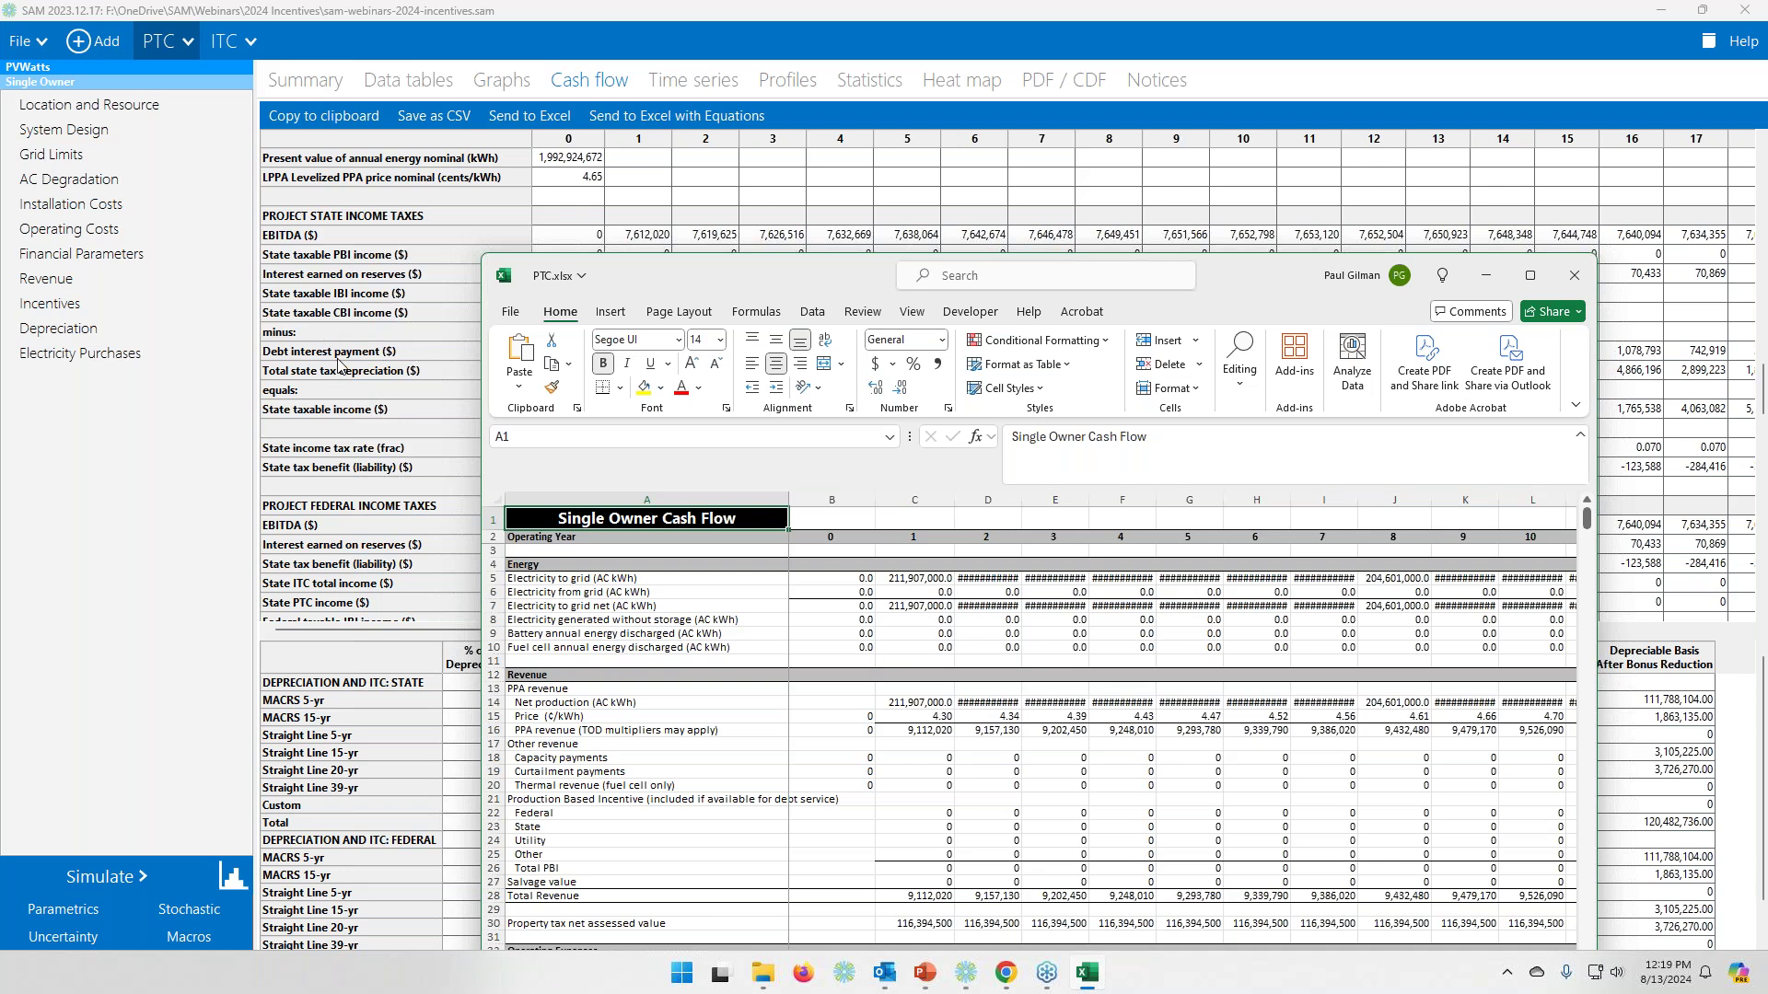
left_click(1530, 275)
left_click(444, 355)
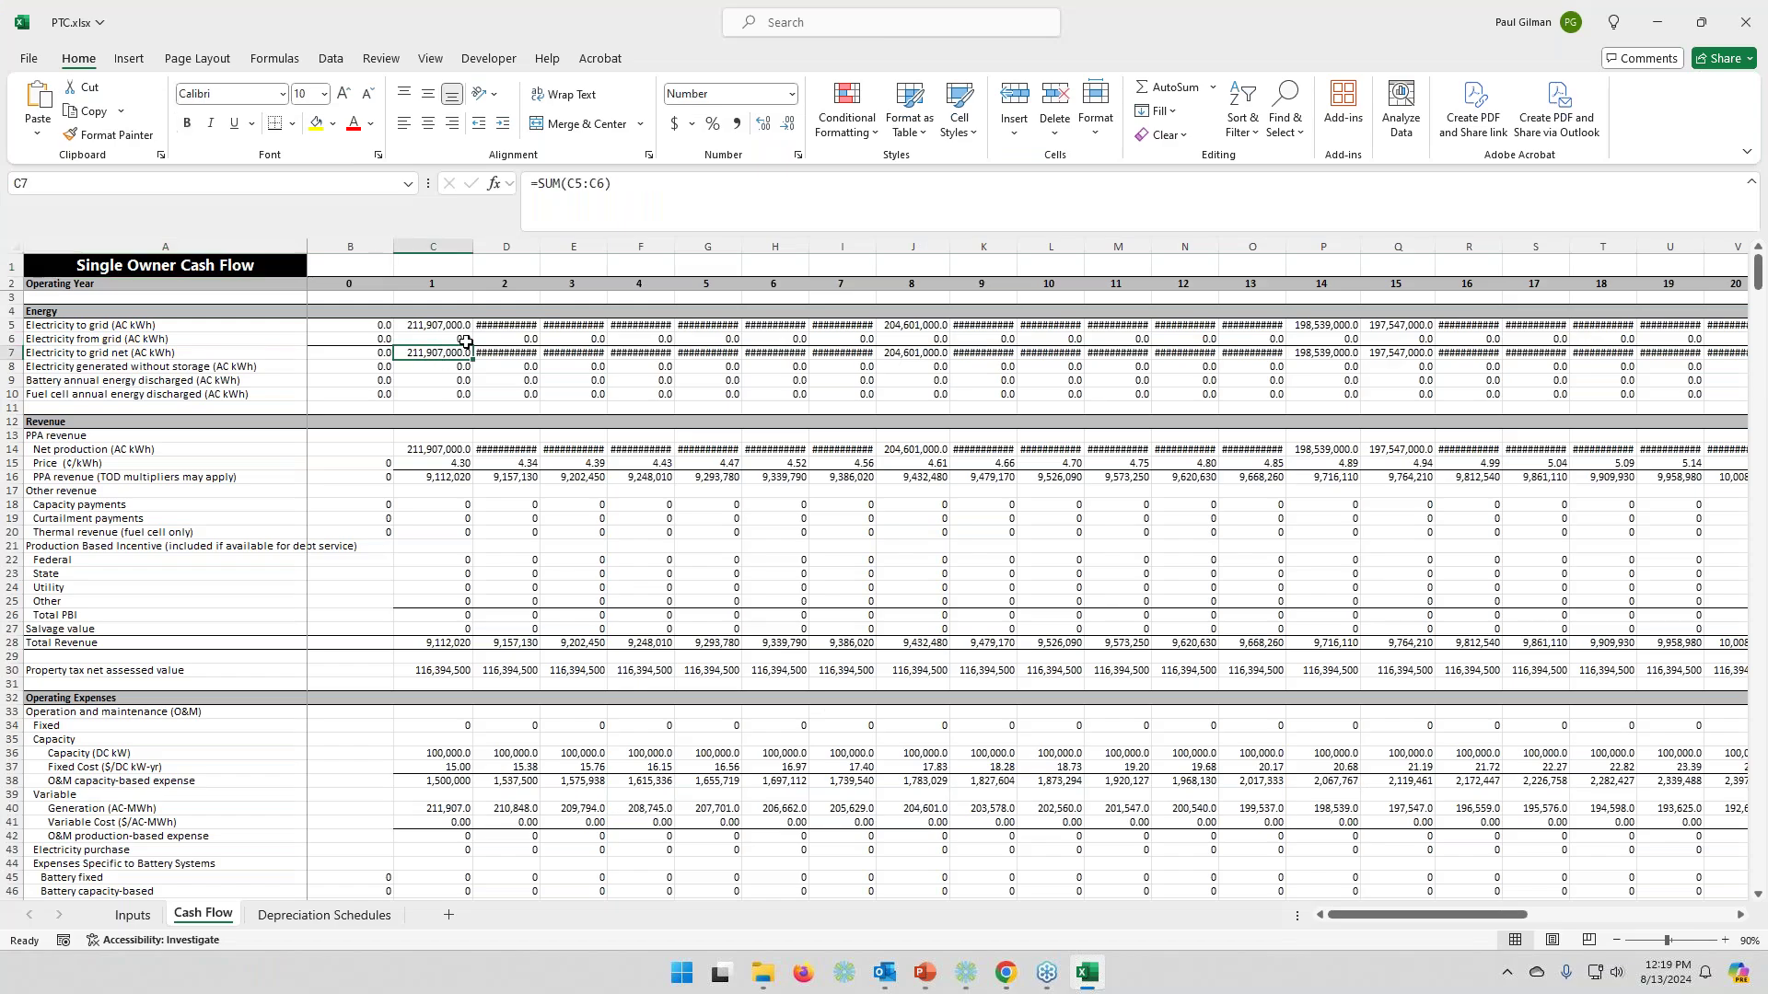
left_click(446, 481)
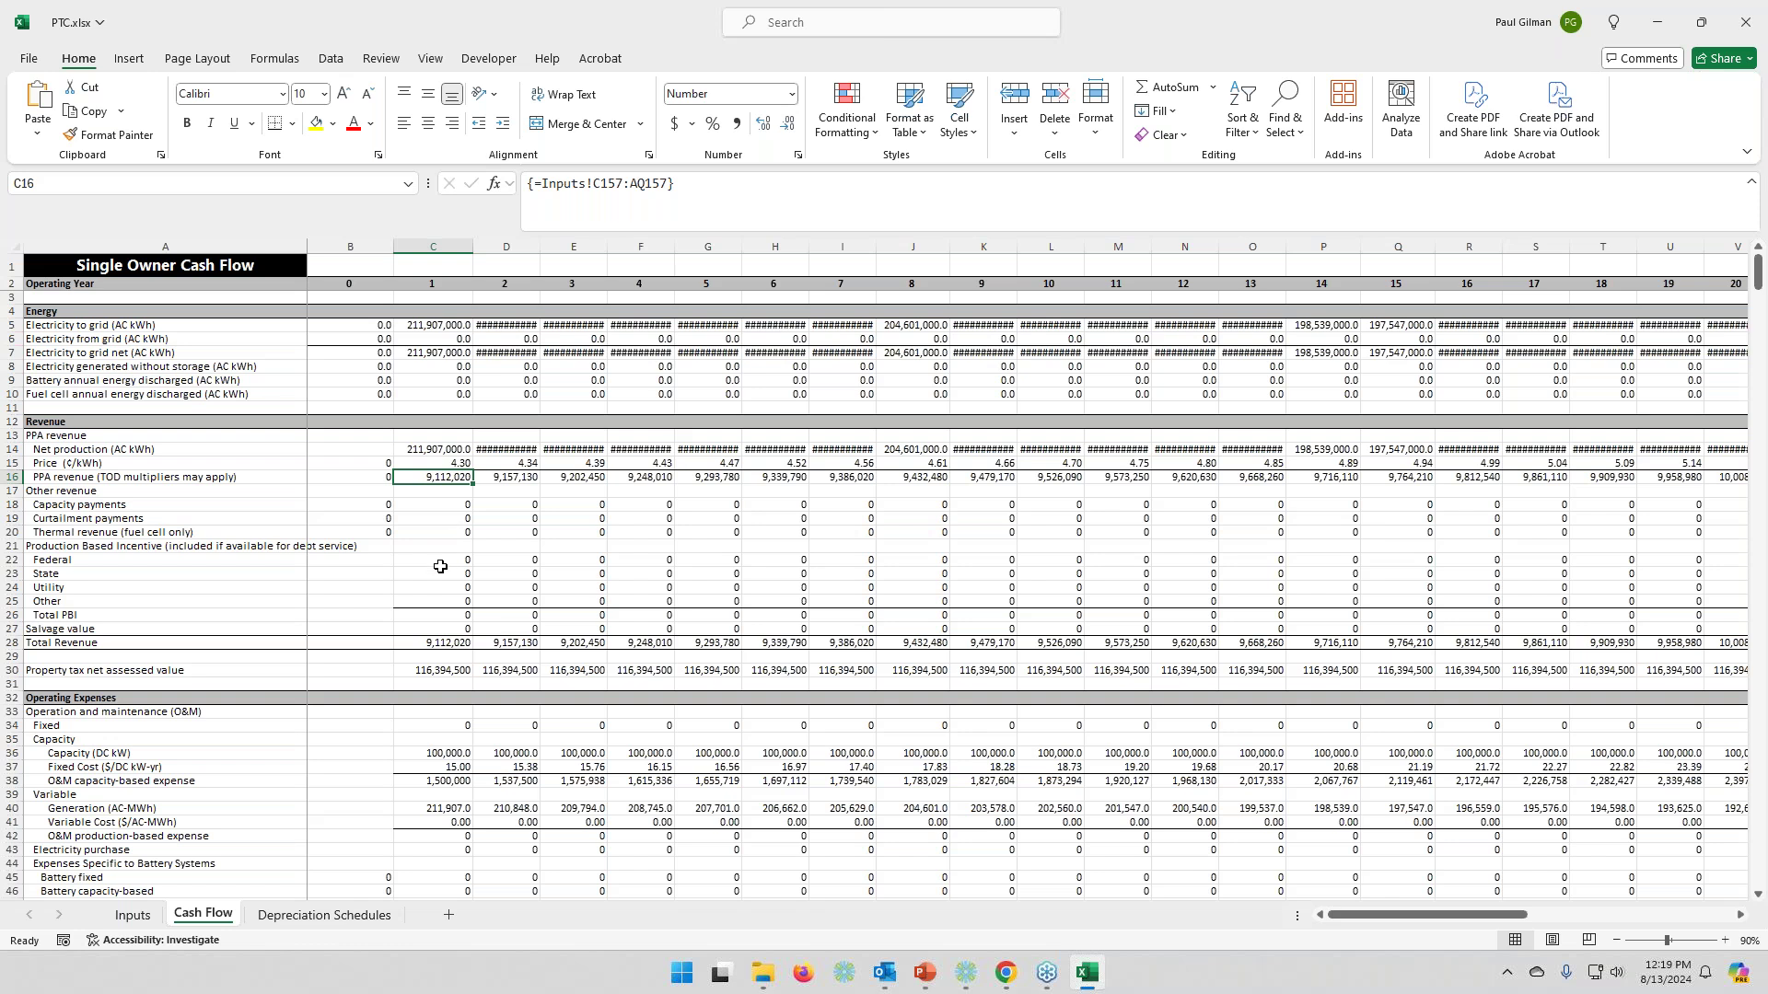
- Locate Project Returns: After-Tax and inspect the year 1 federal and total Production Tax Credit formulas
scroll(204, 578, "down", 14)
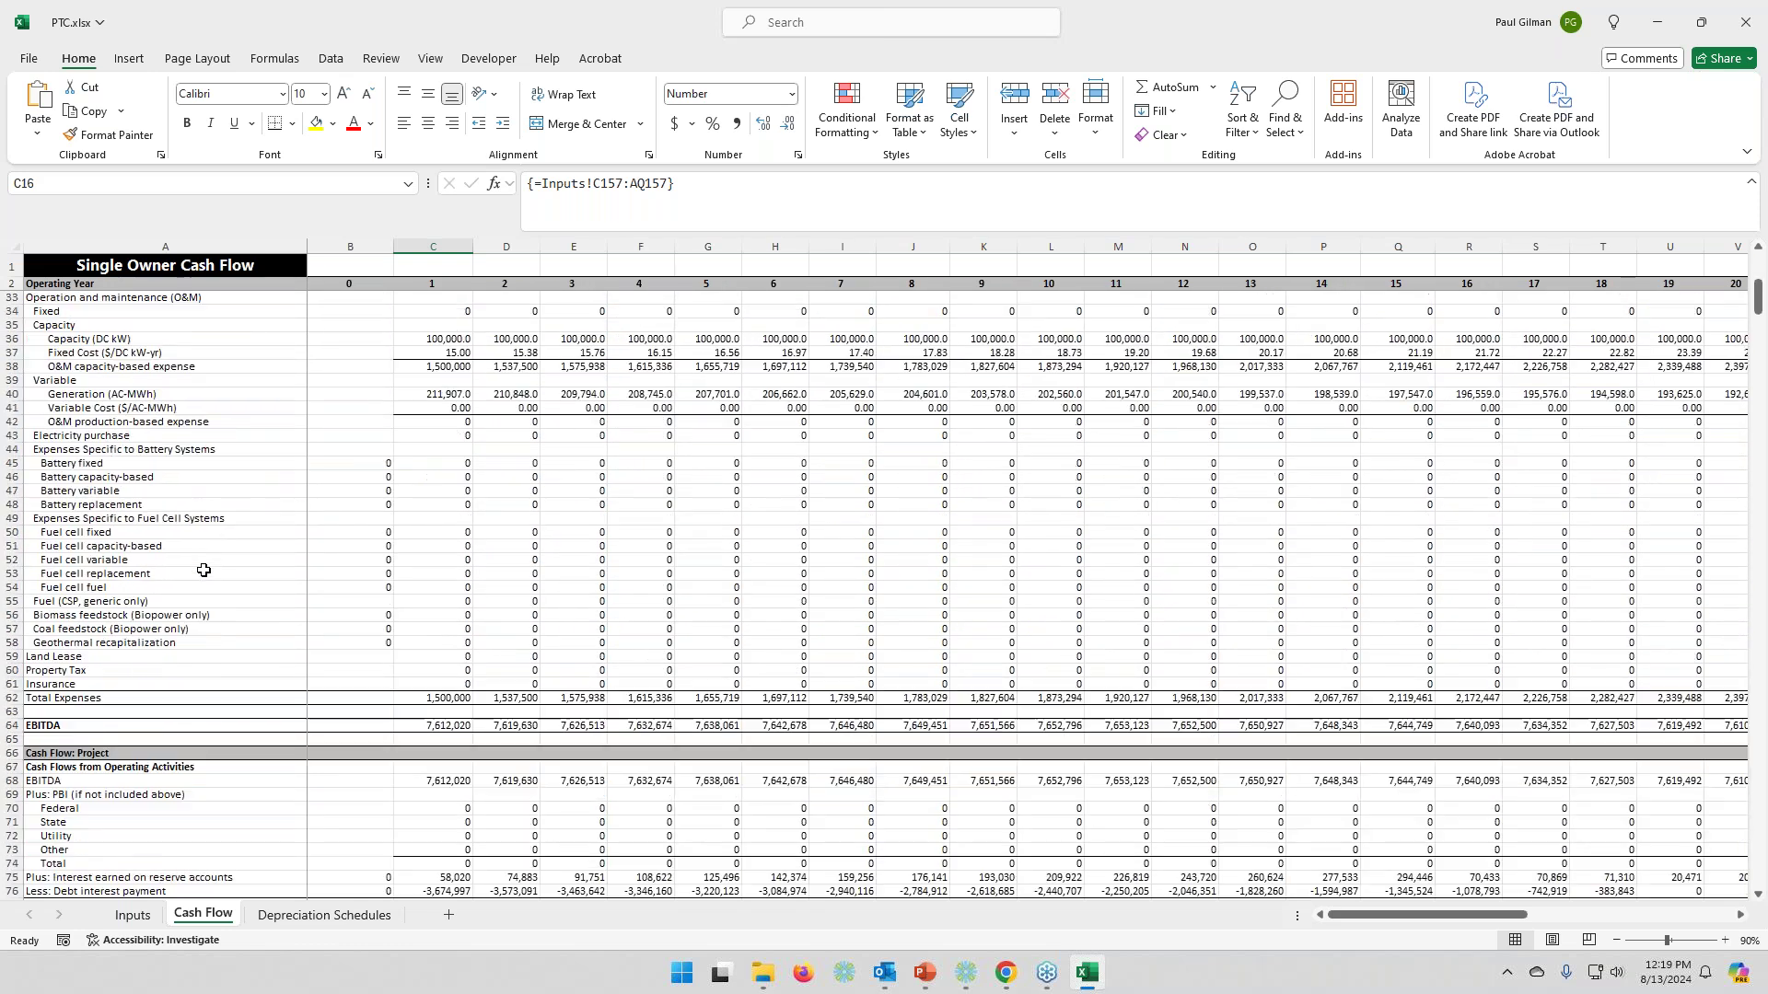
scroll(207, 551, "down", 9)
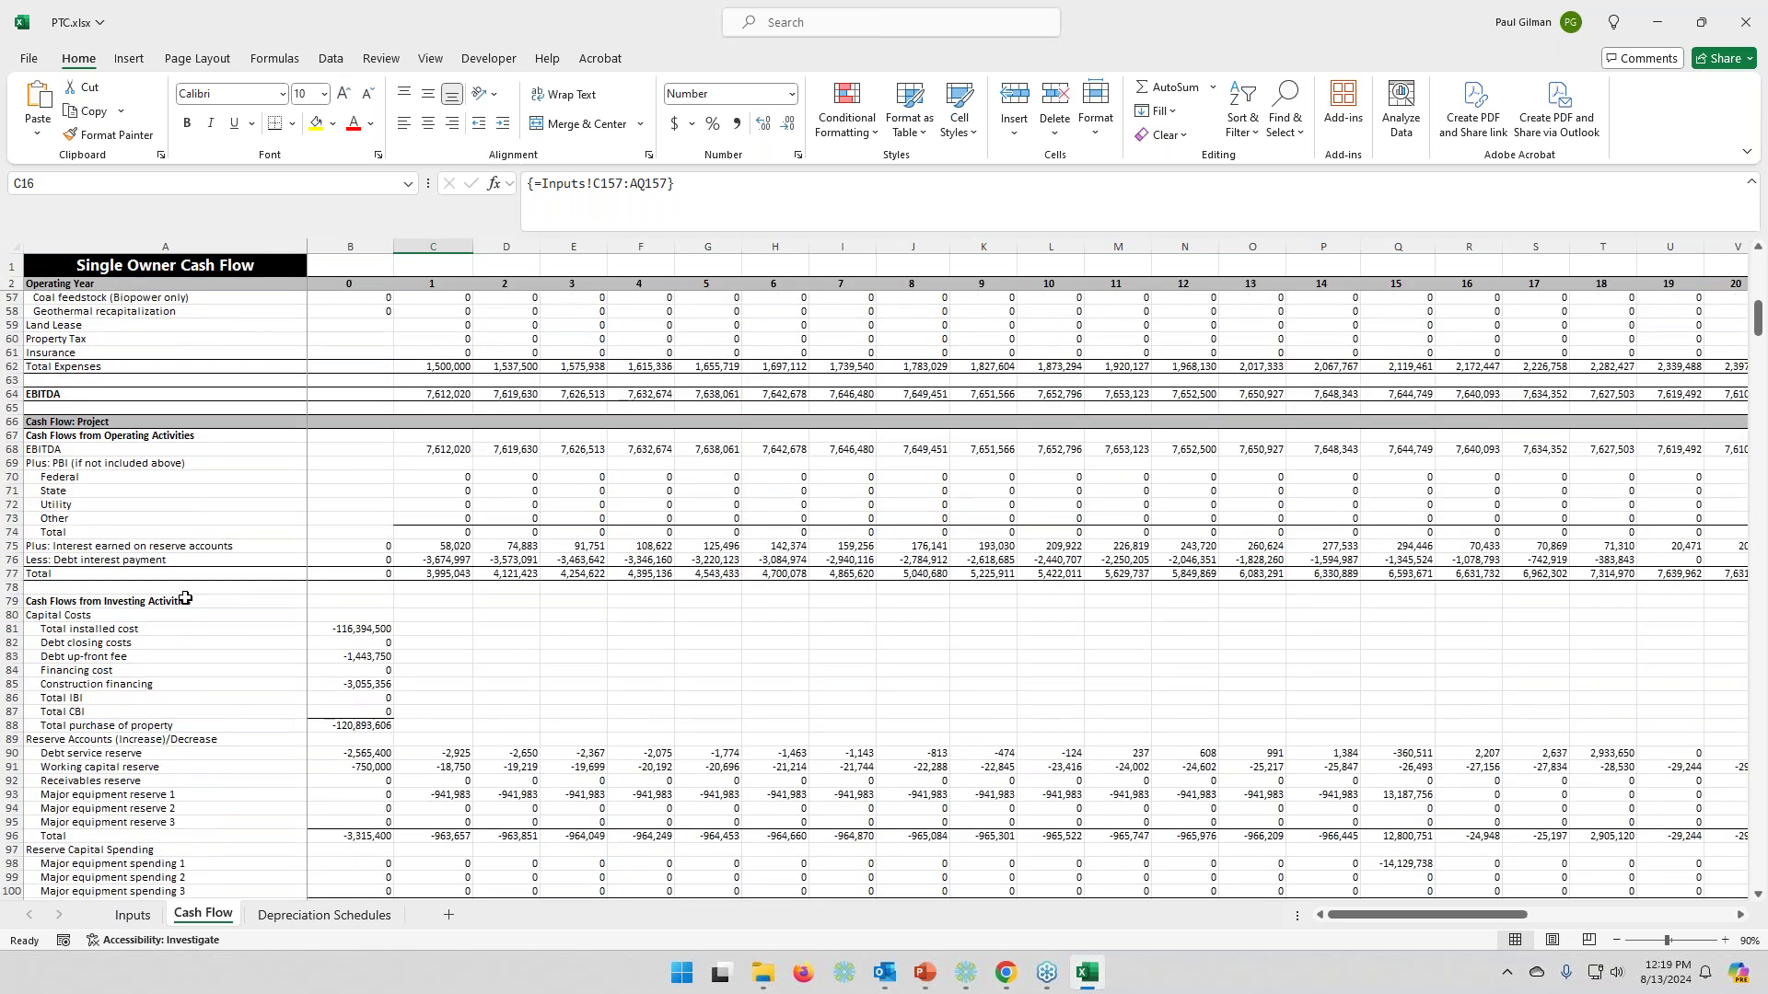
scroll(187, 605, "down", 8)
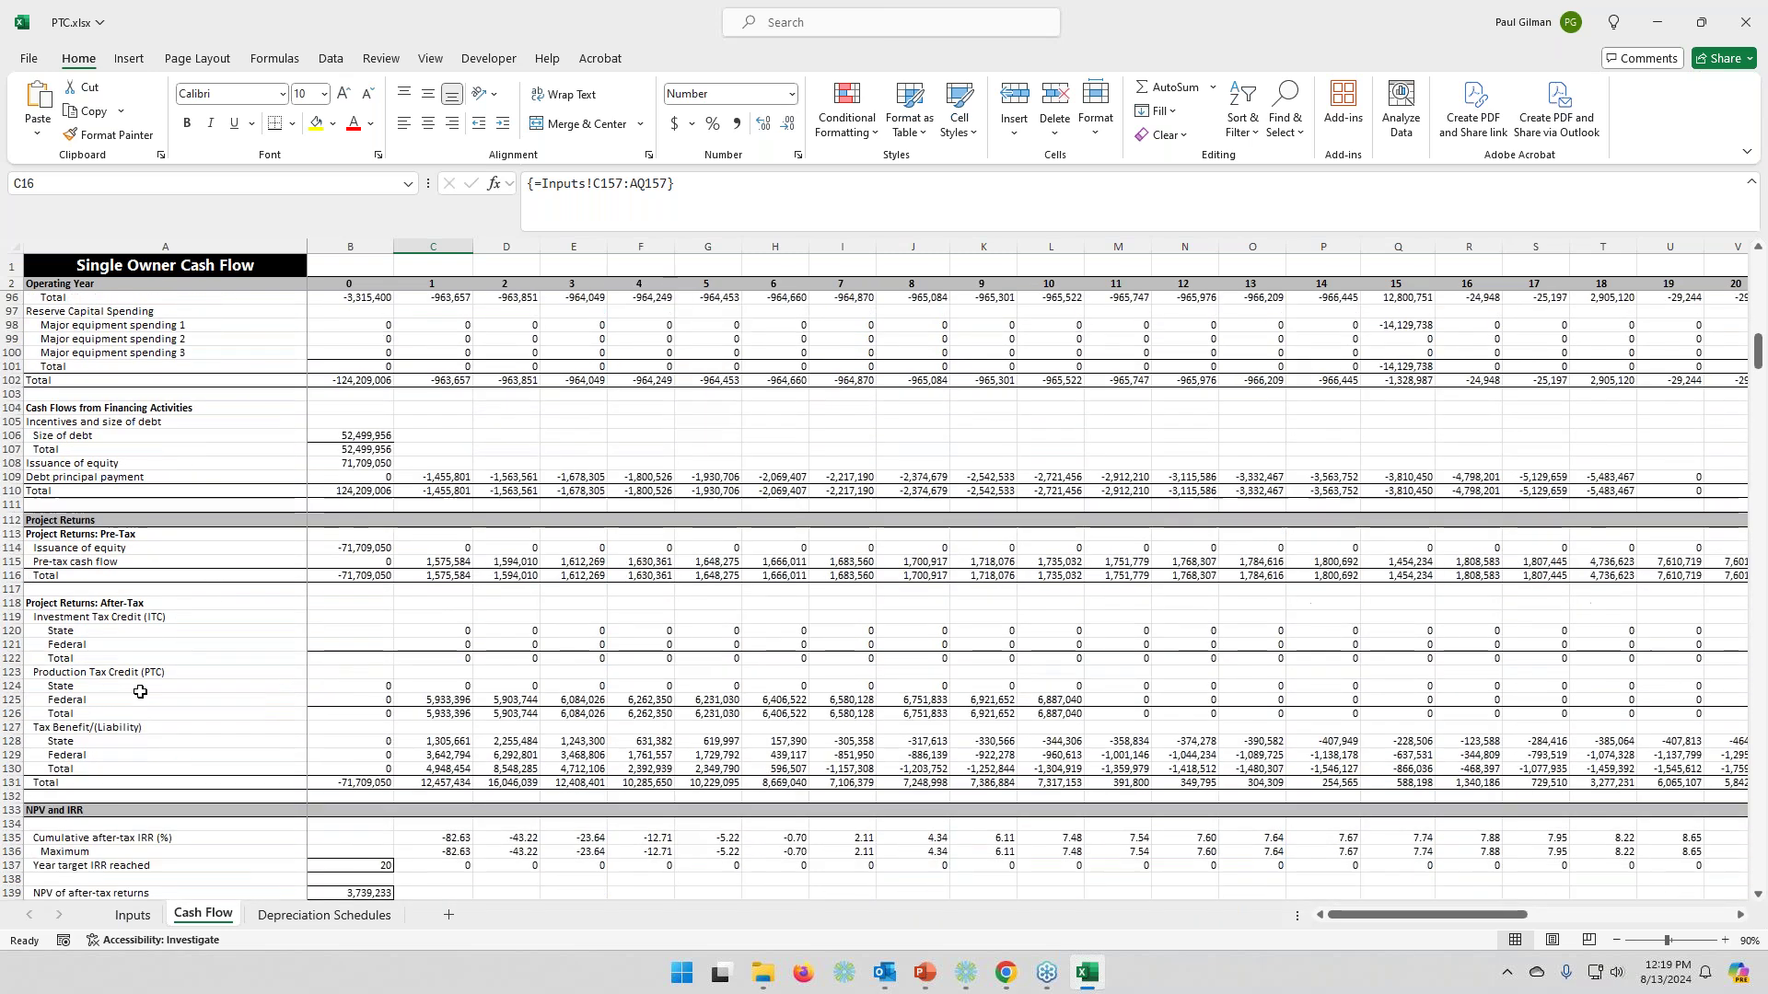
scroll(106, 621, "down", 2)
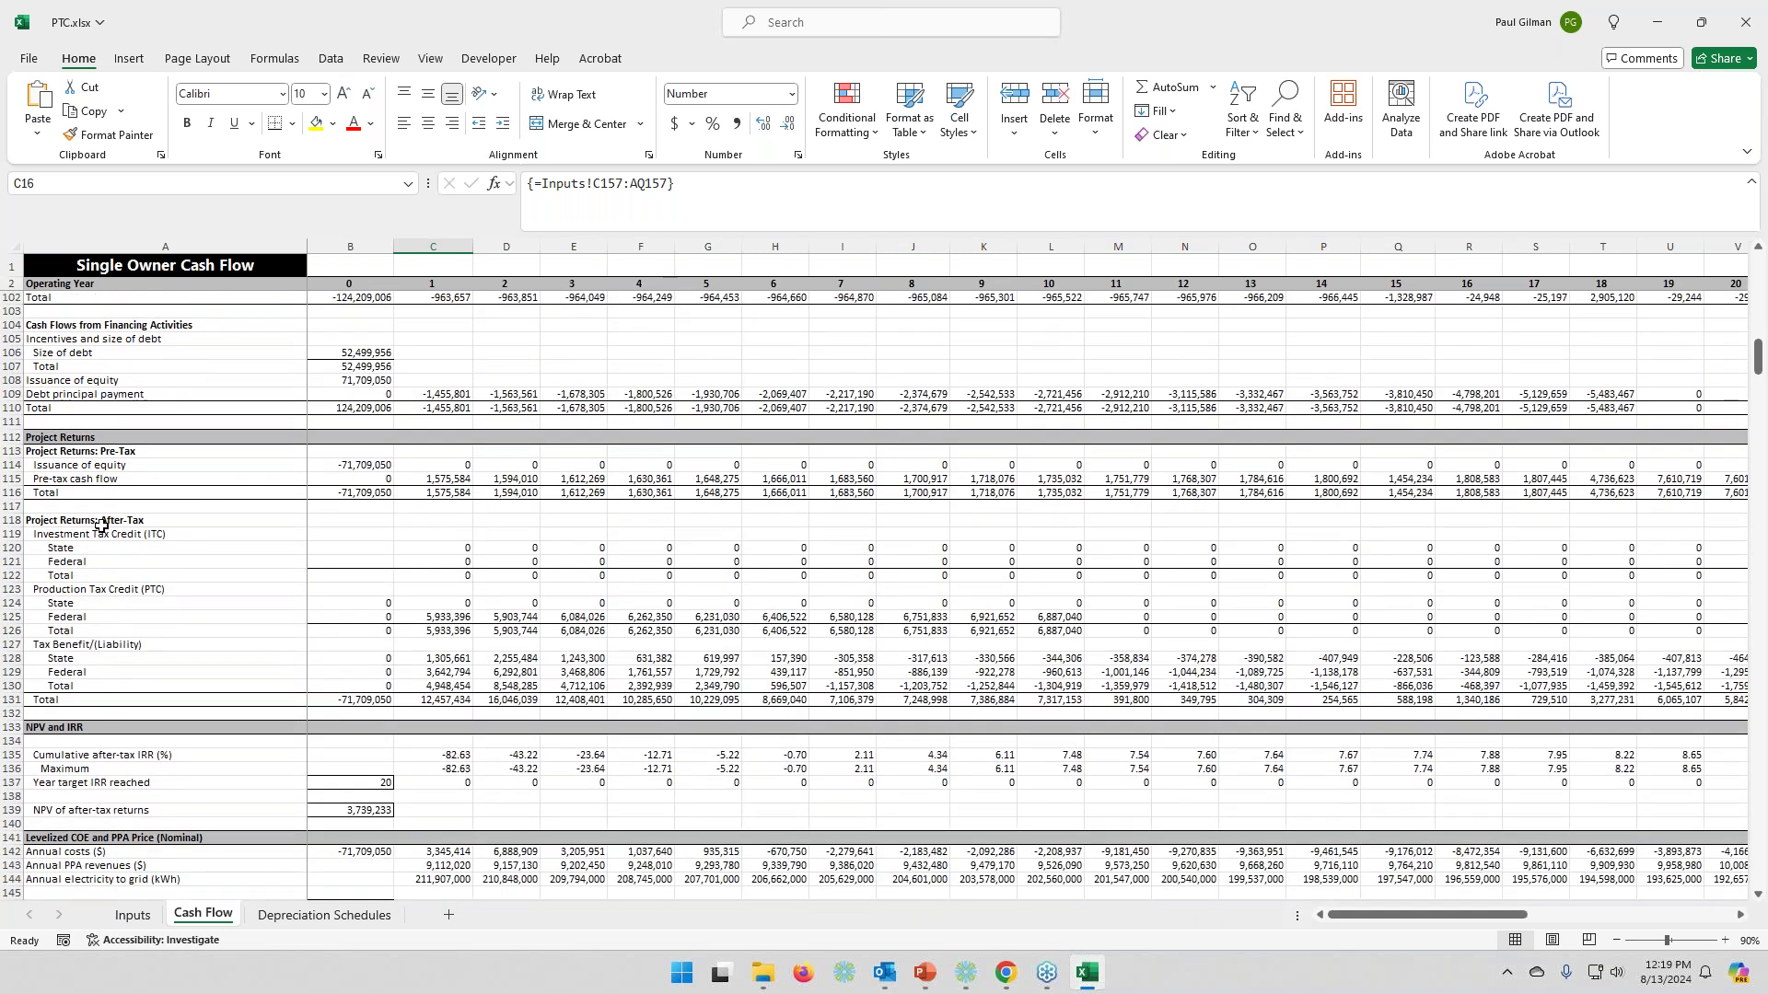
scroll(101, 525, "down", 1)
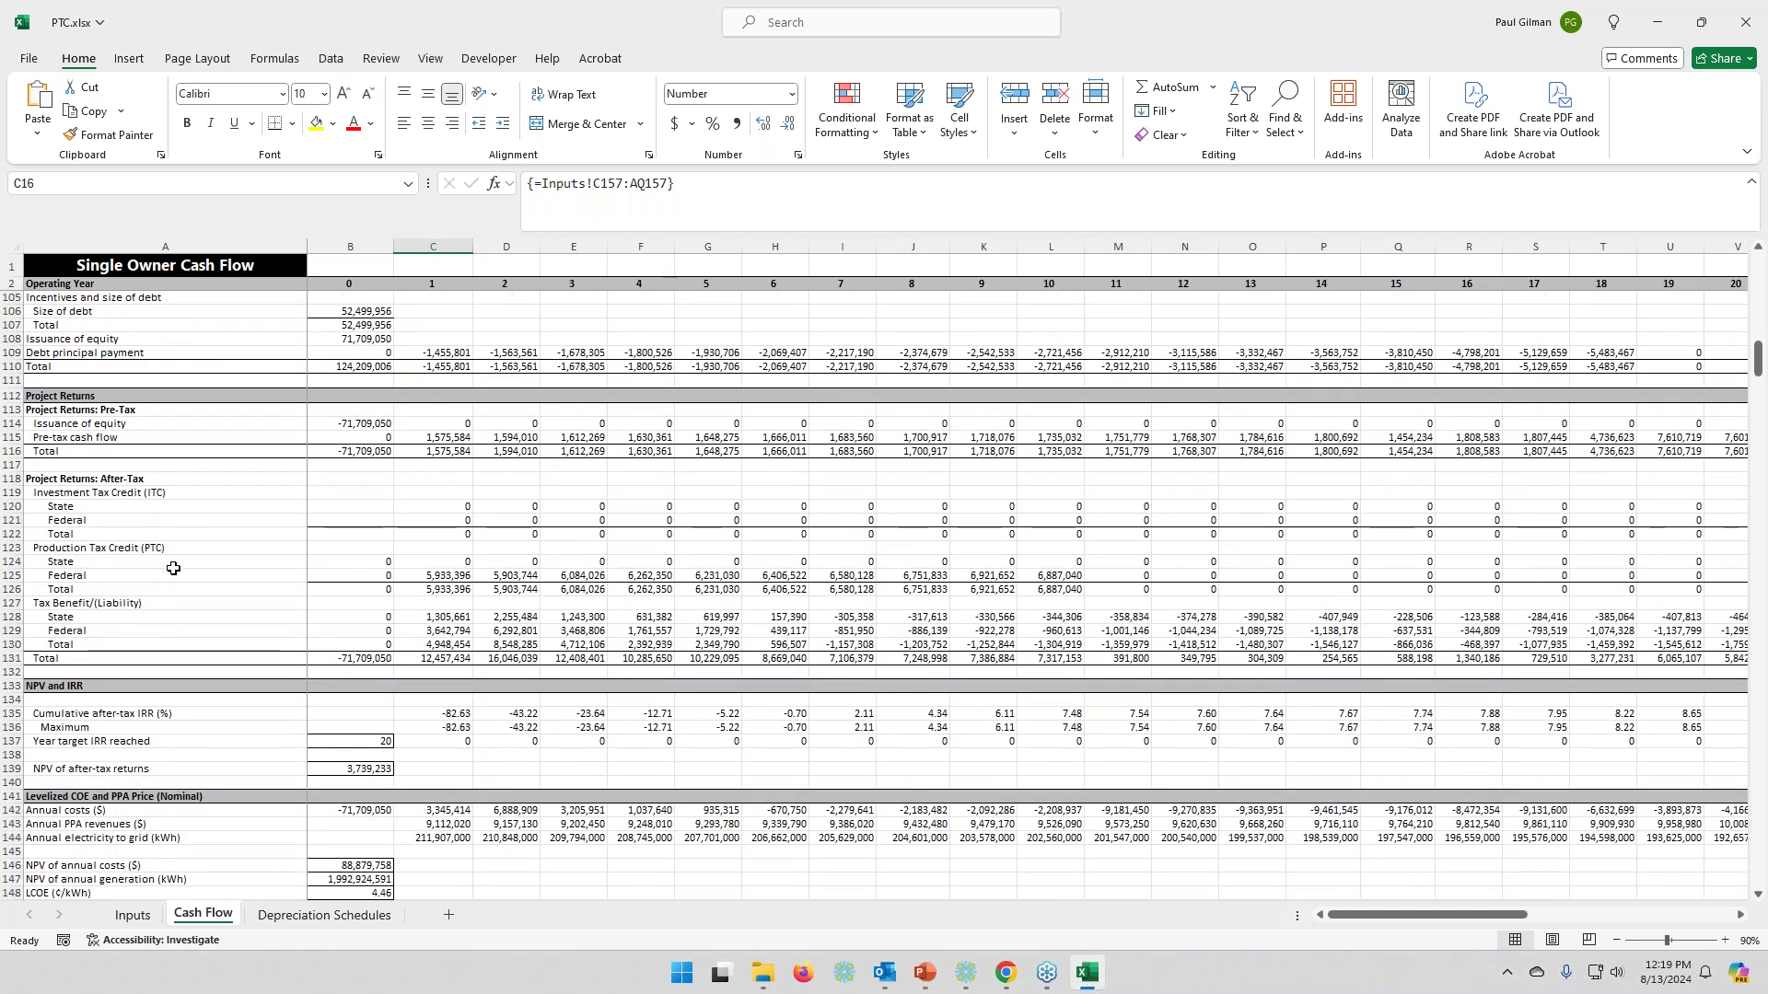
left_click(88, 590)
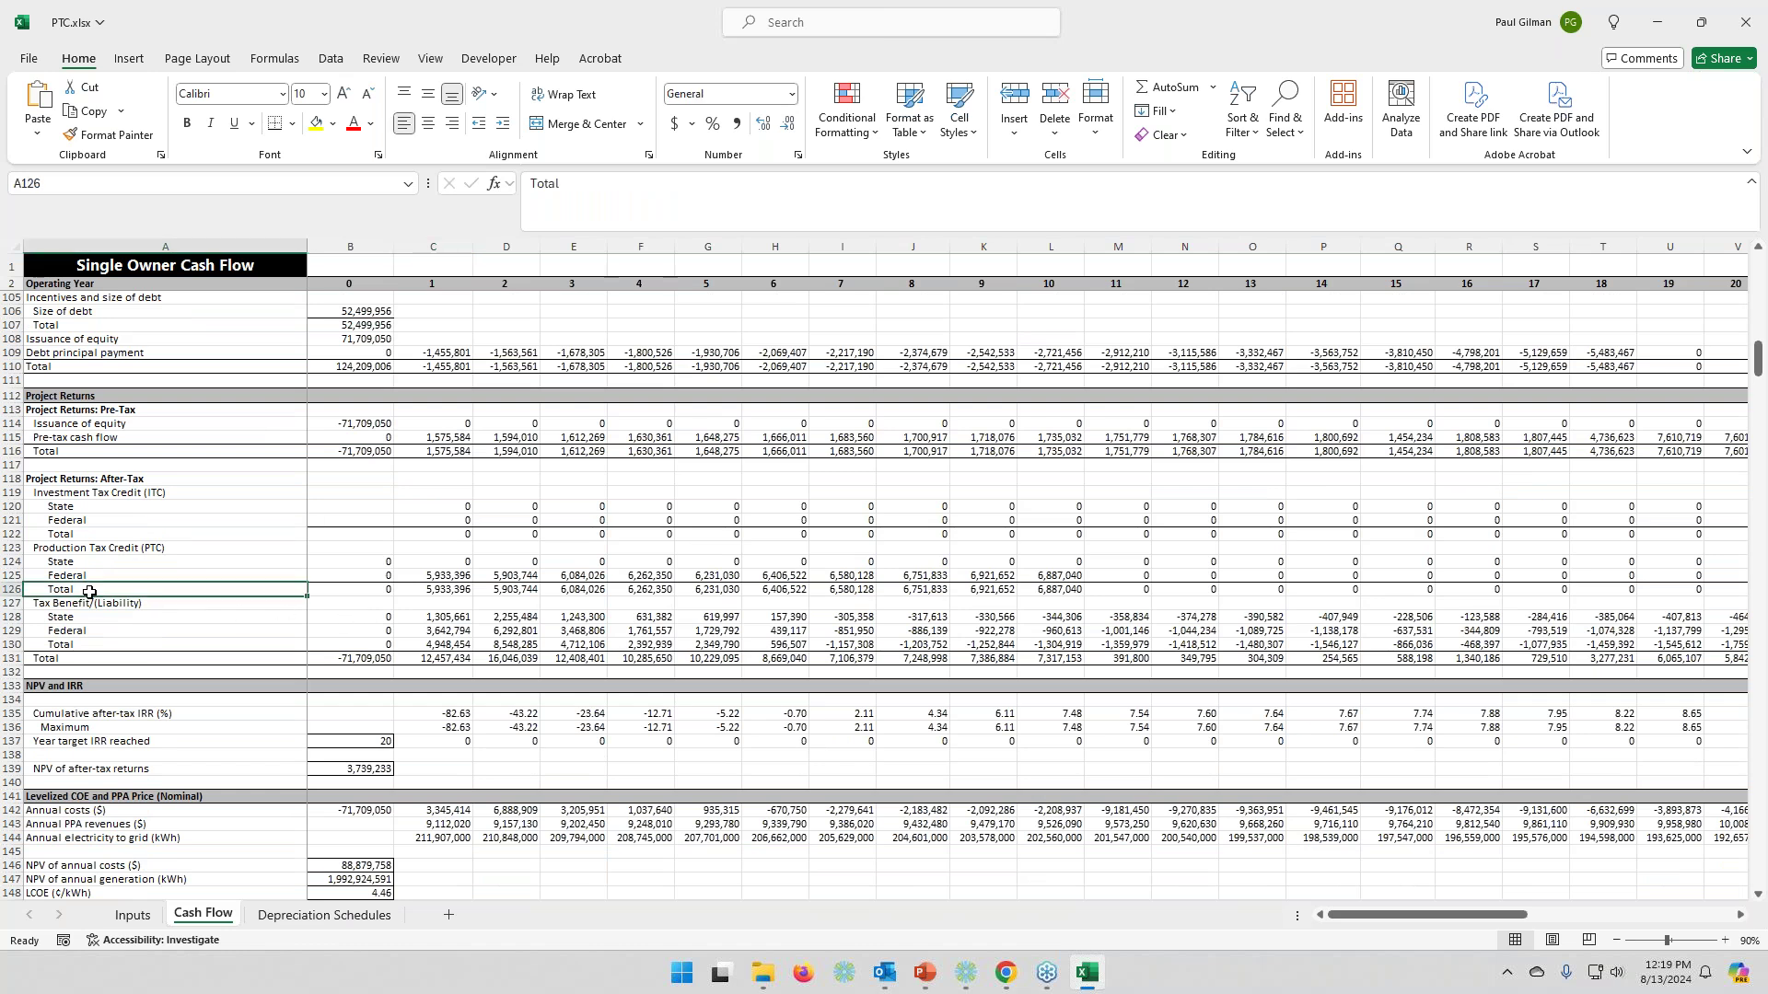
left_click(451, 591)
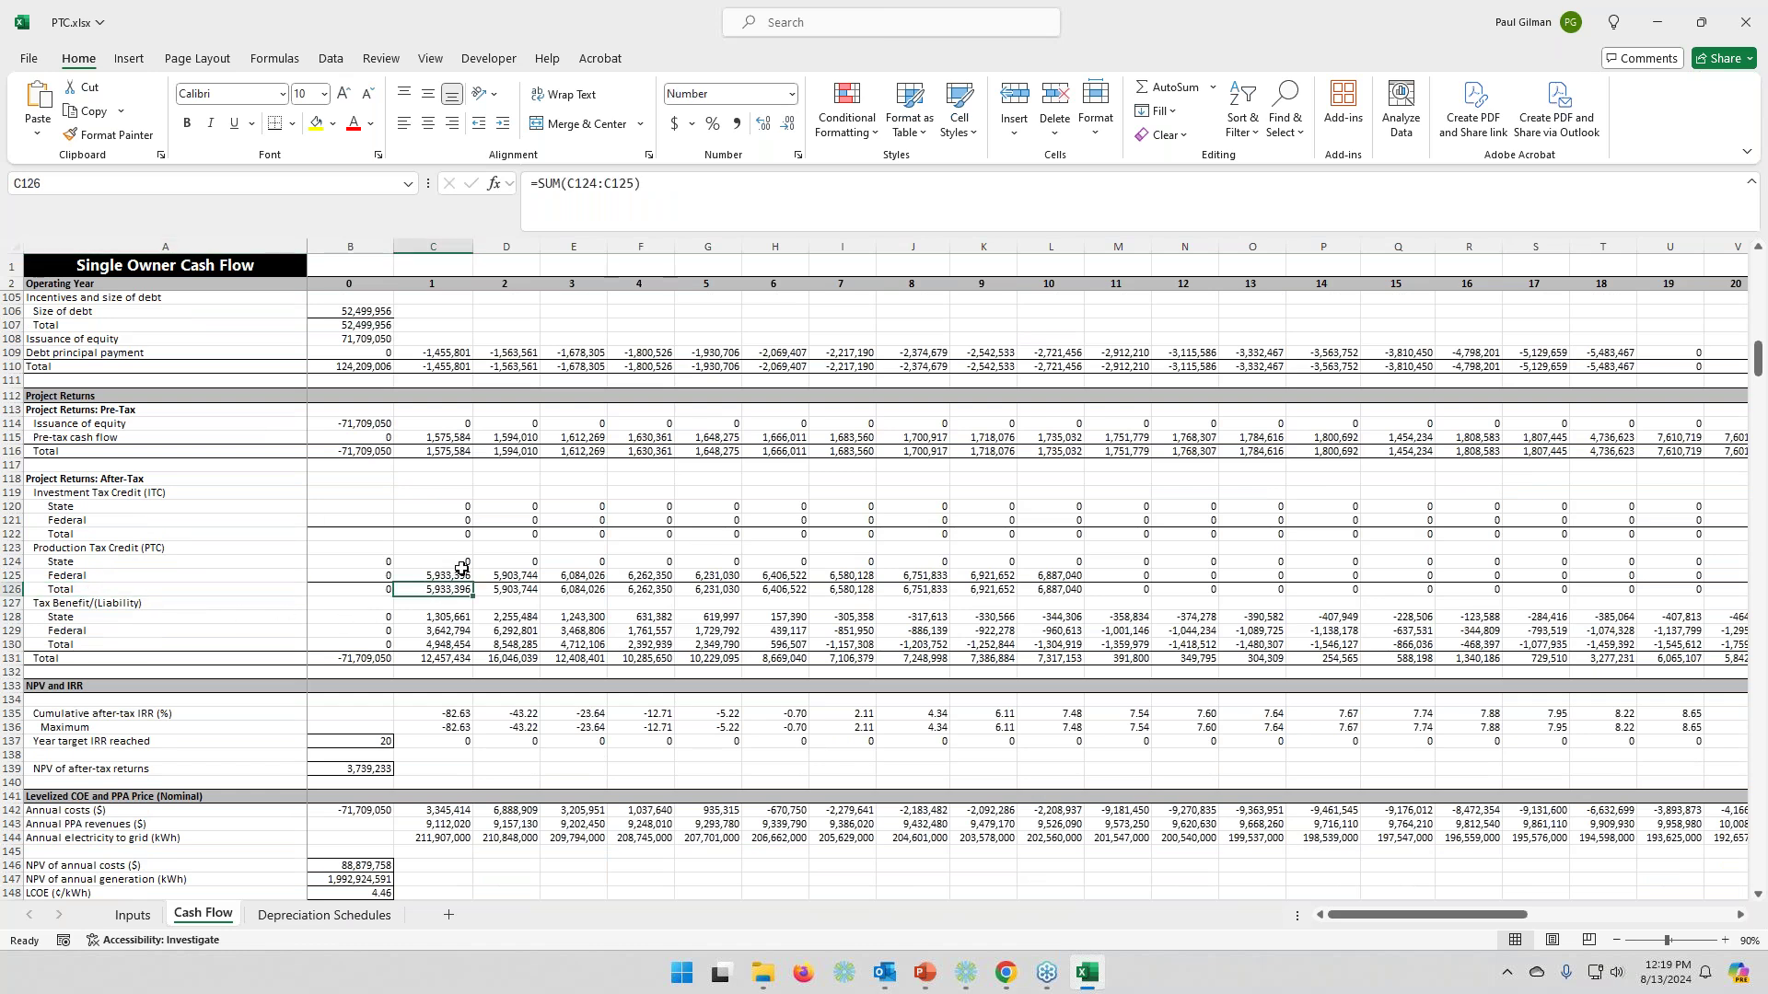
left_click(460, 575)
left_click(452, 590)
- Locate the State Depreciation & ITC table and inspect the total depreciable basis after bonus reduction and custom first-year bonus depreciation formulas
scroll(462, 638, "down", 6)
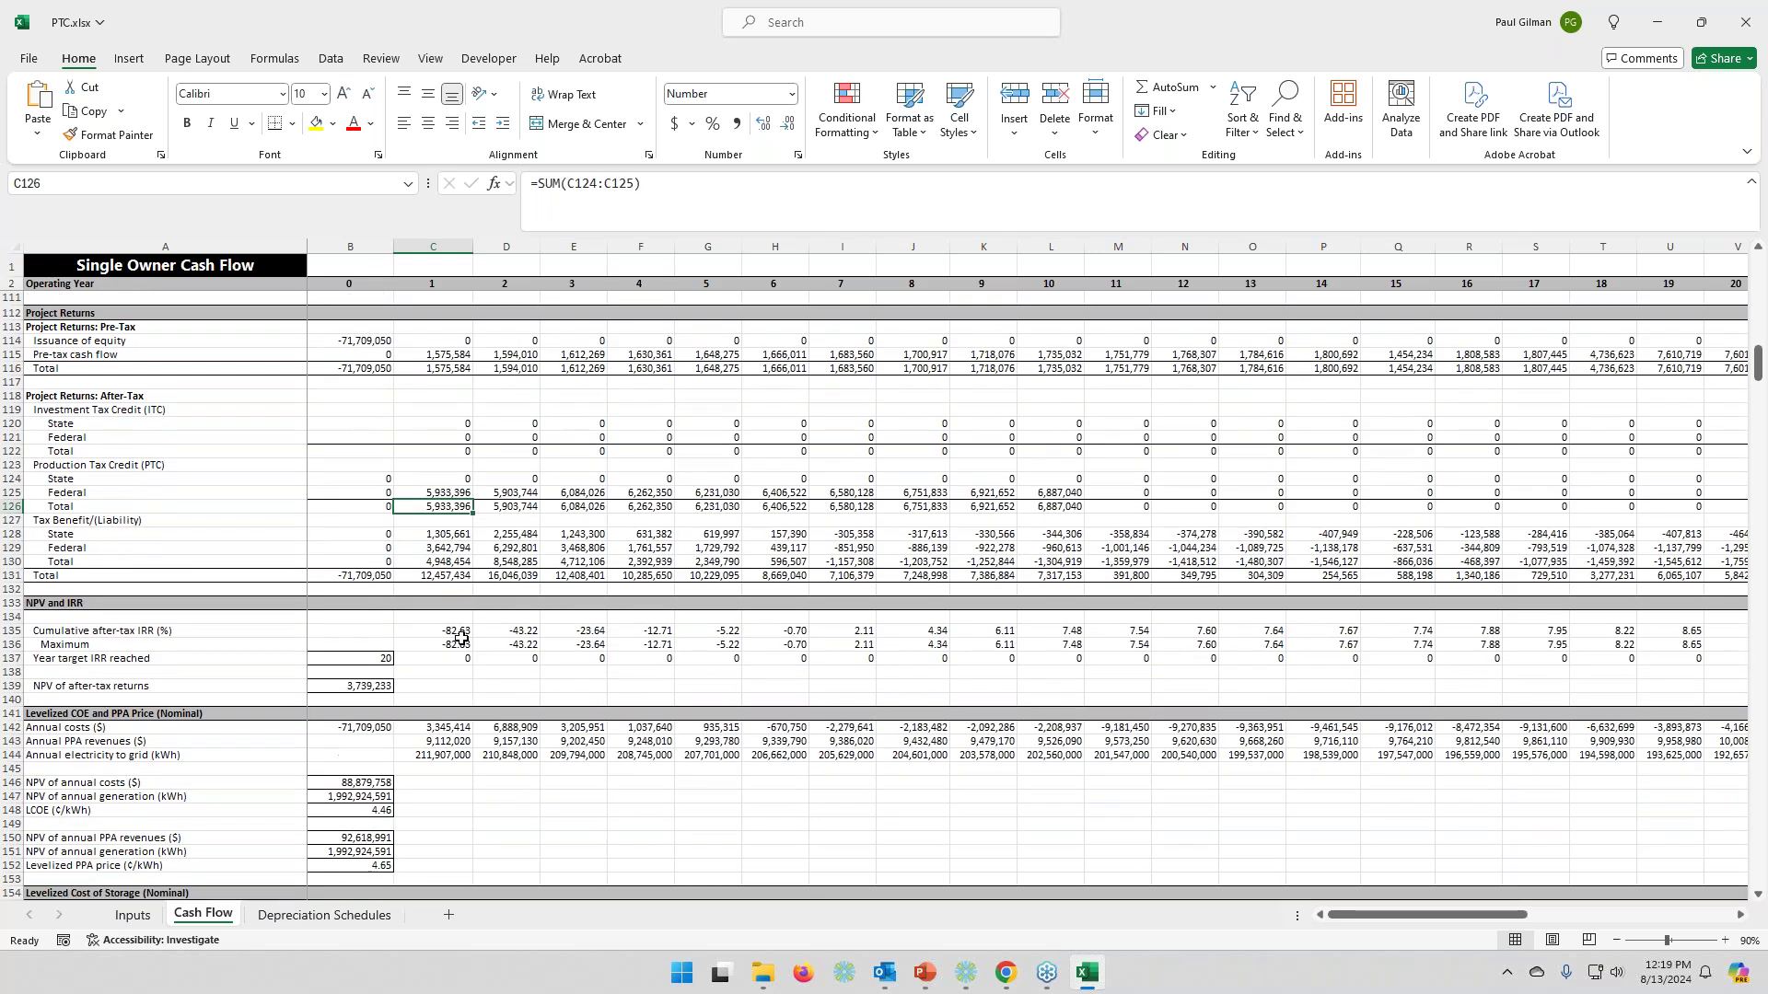
scroll(461, 645, "down", 19)
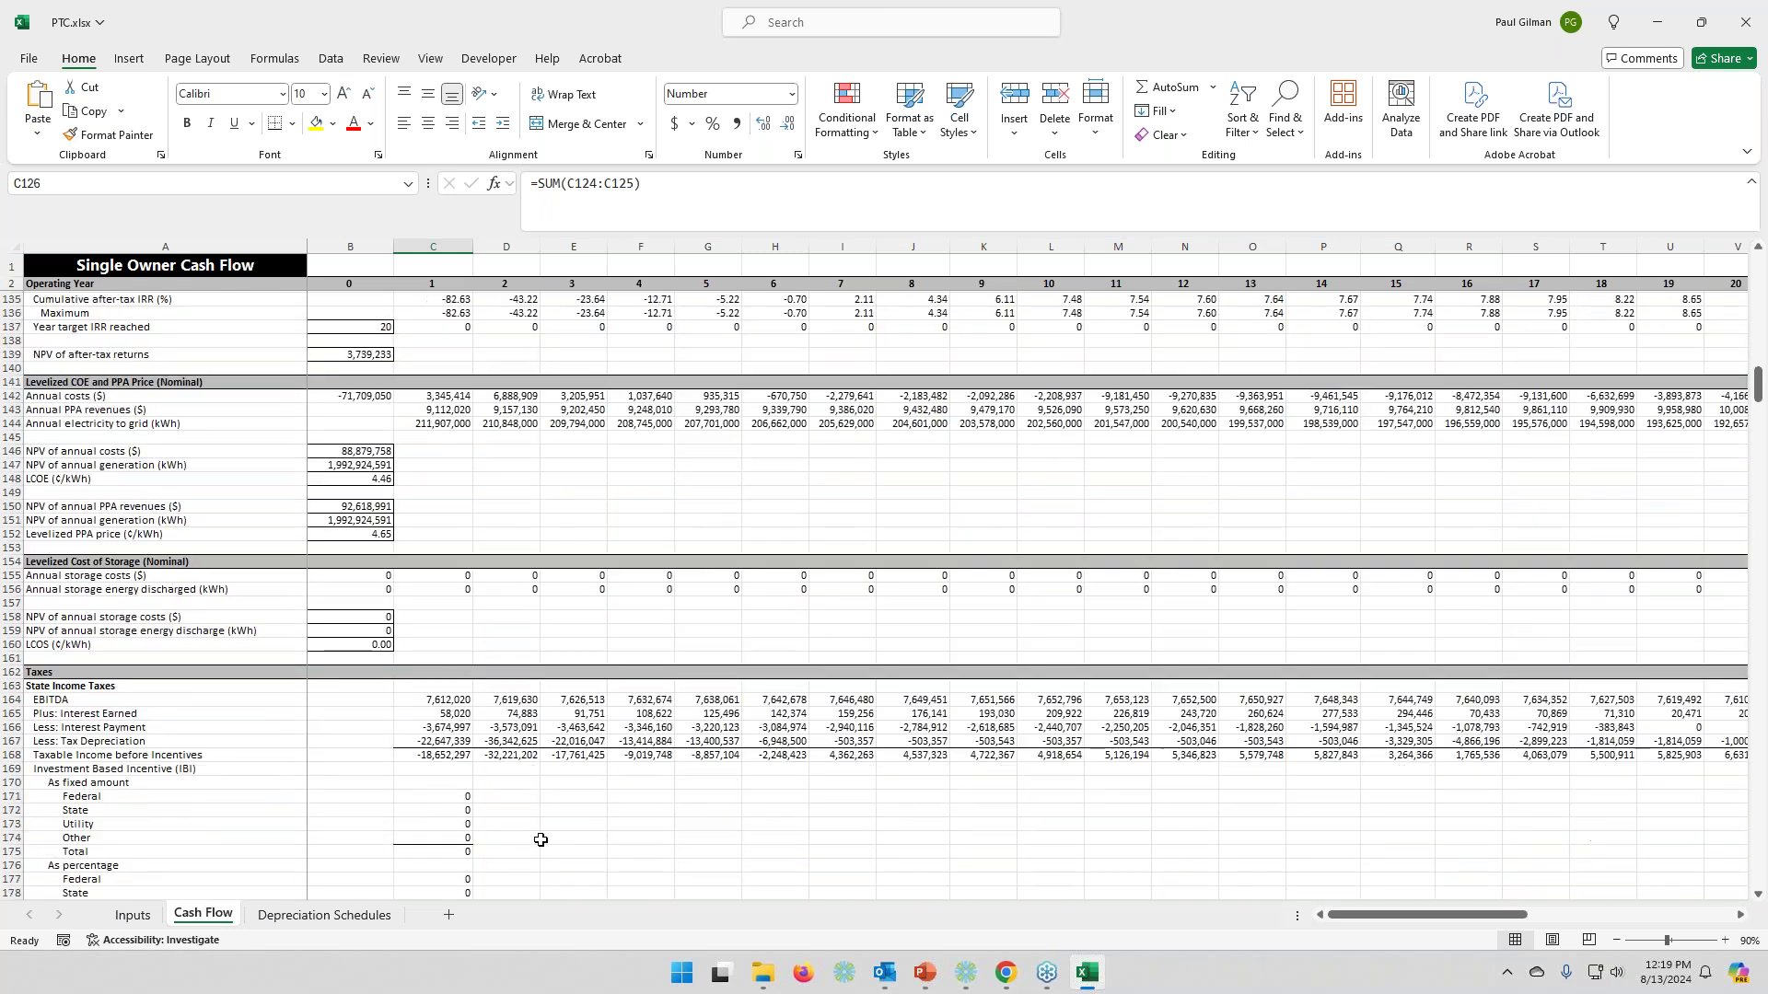
scroll(538, 781, "down", 20)
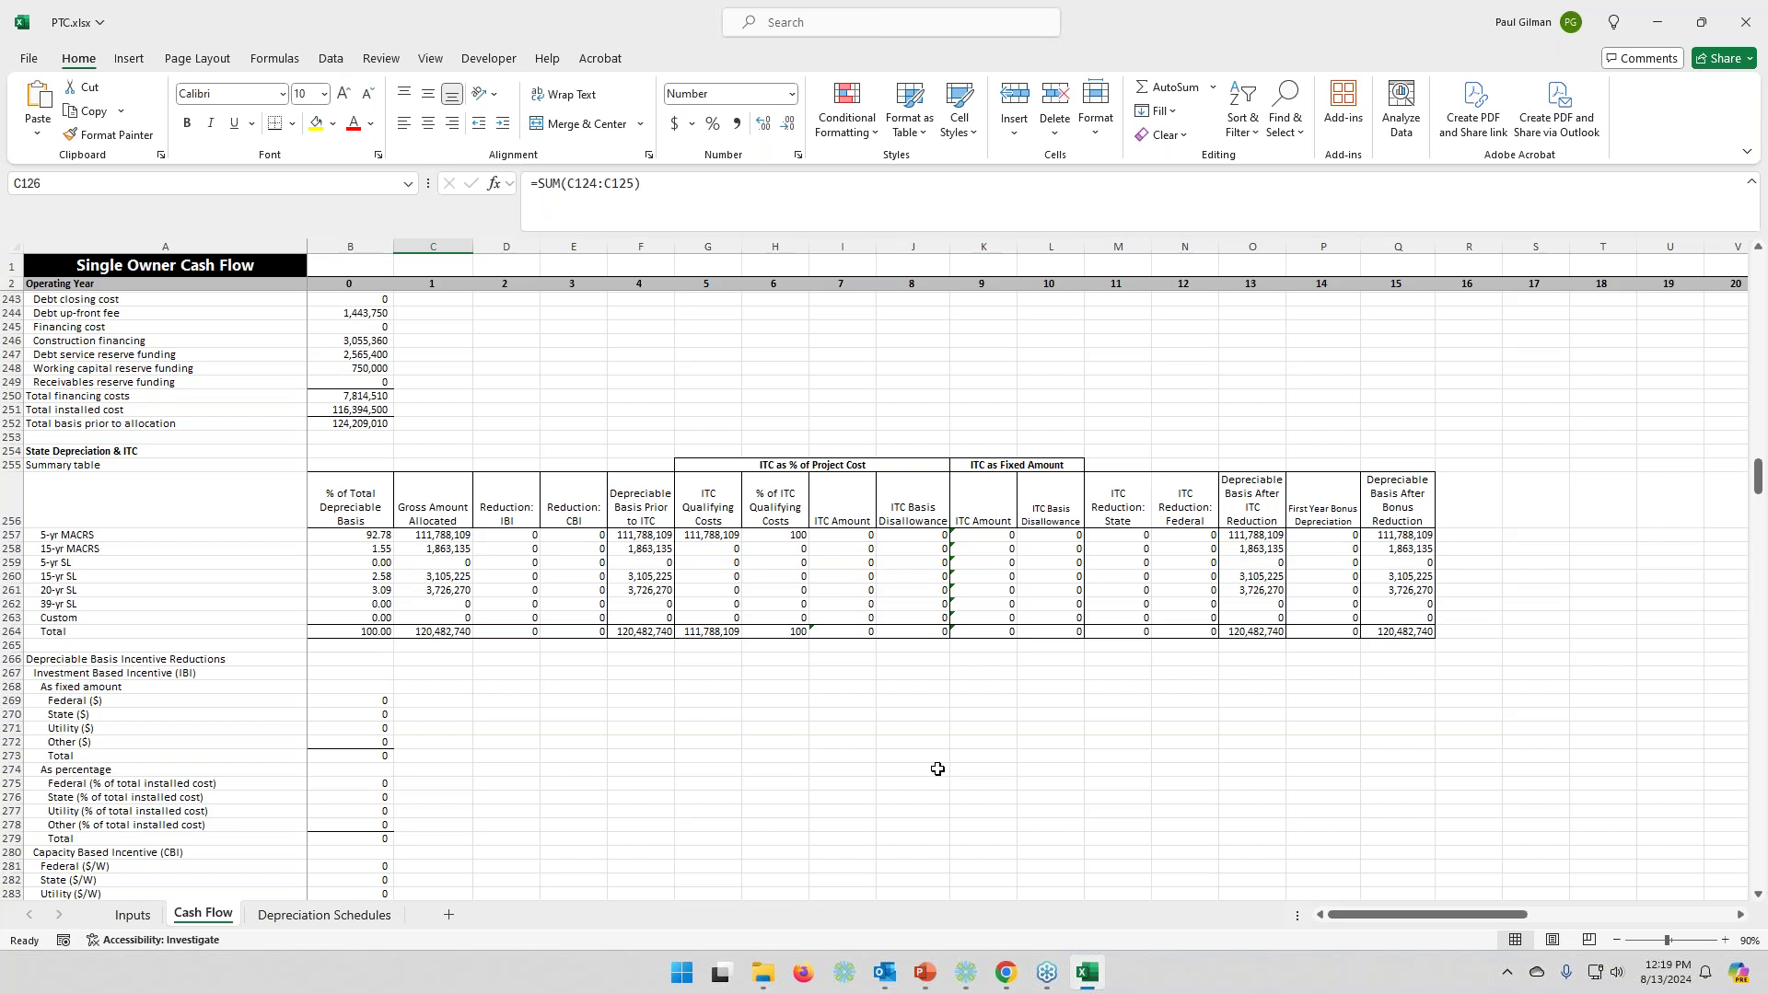
left_click(1398, 634)
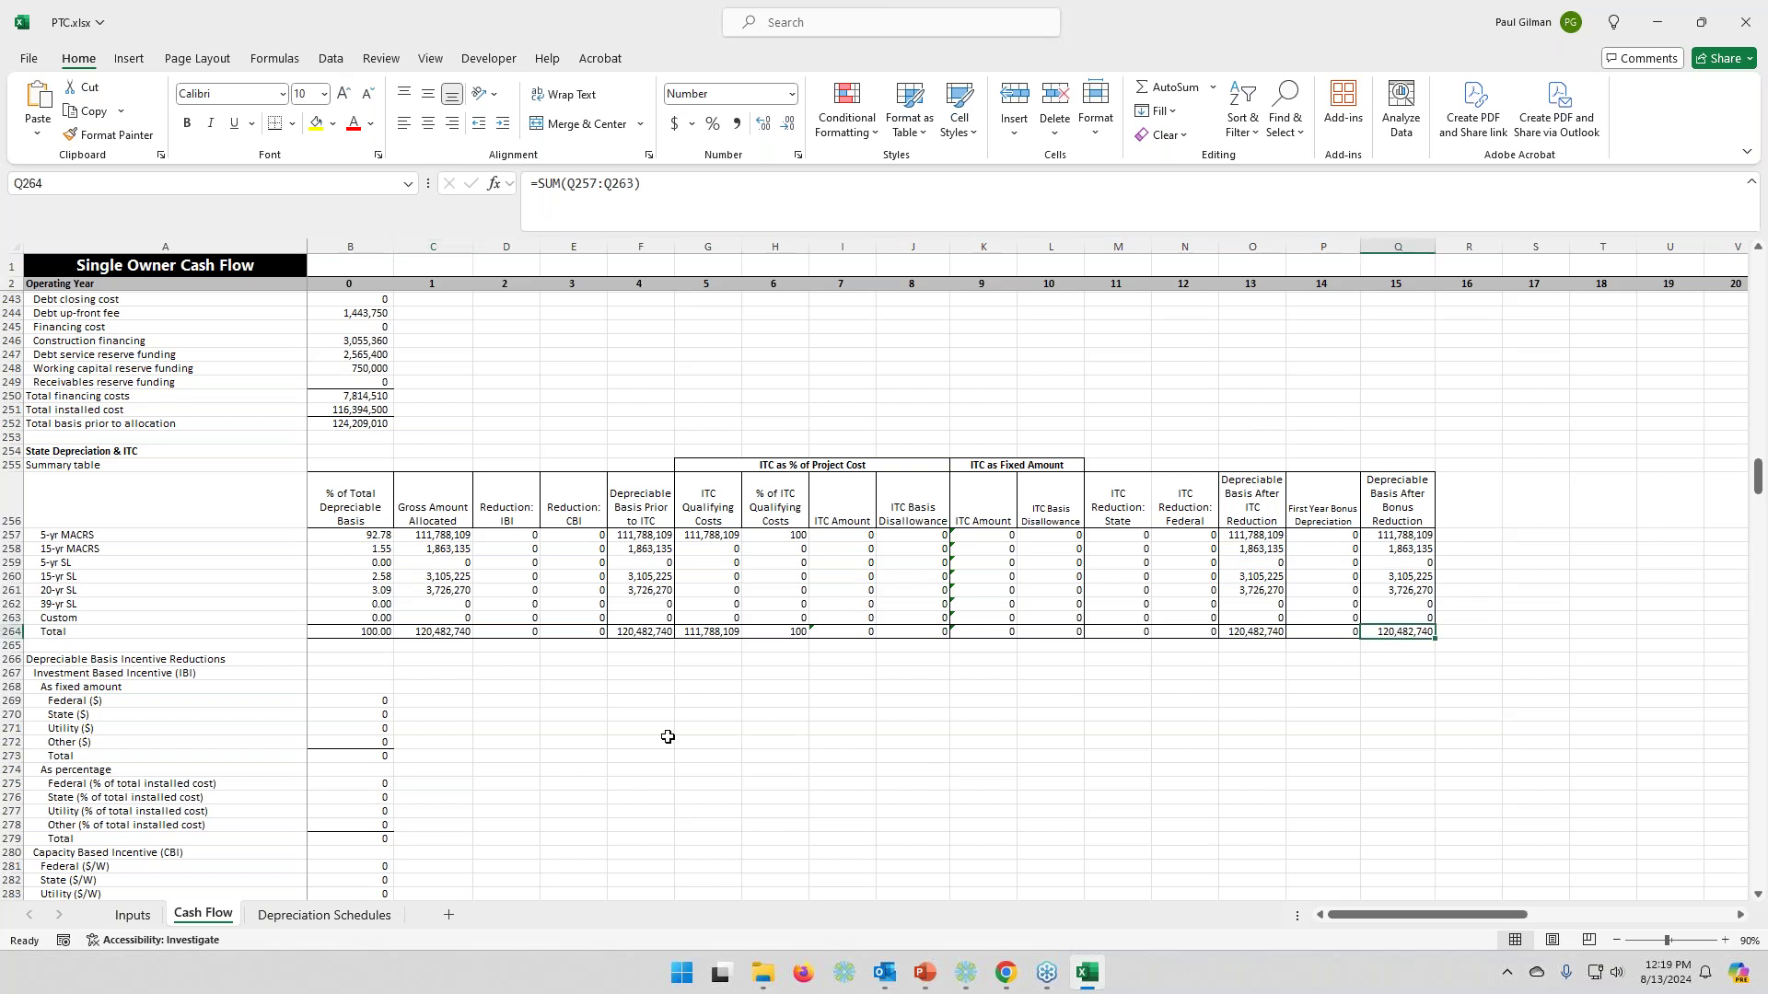
key("Left")
key("Up")
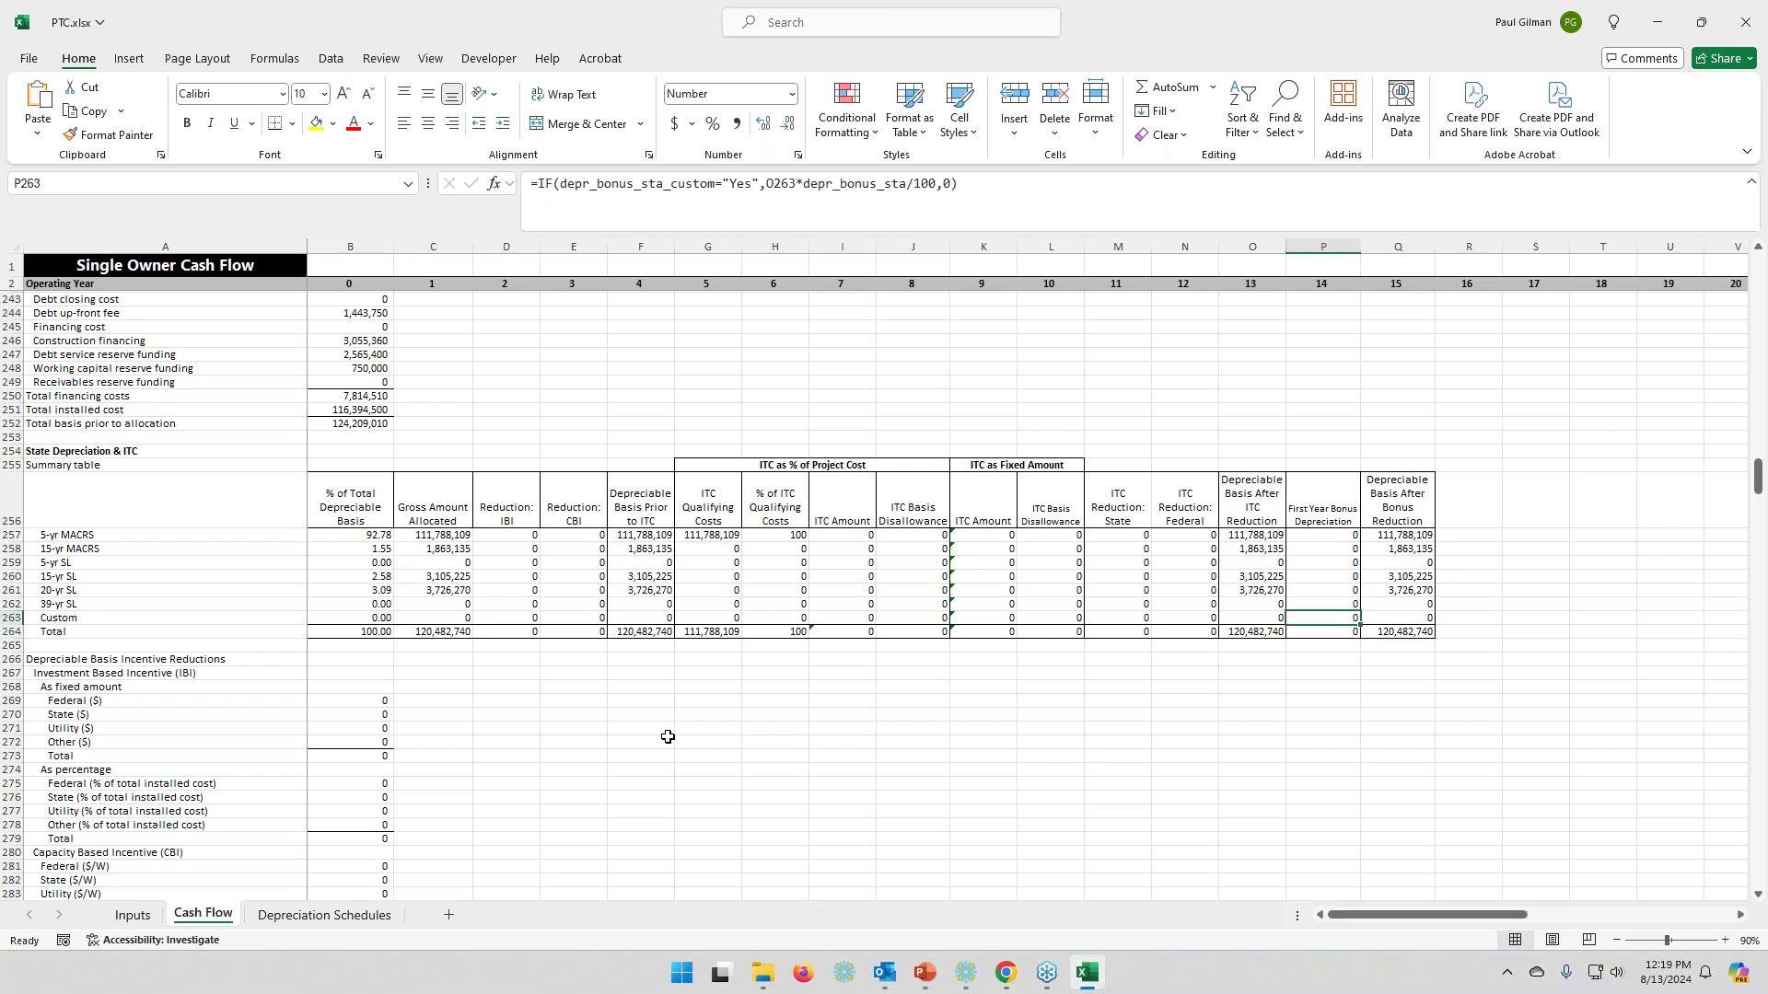
- Return to SAM and view the federal ITC percentage in the ITC case's Incentives inputs
left_click(1665, 30)
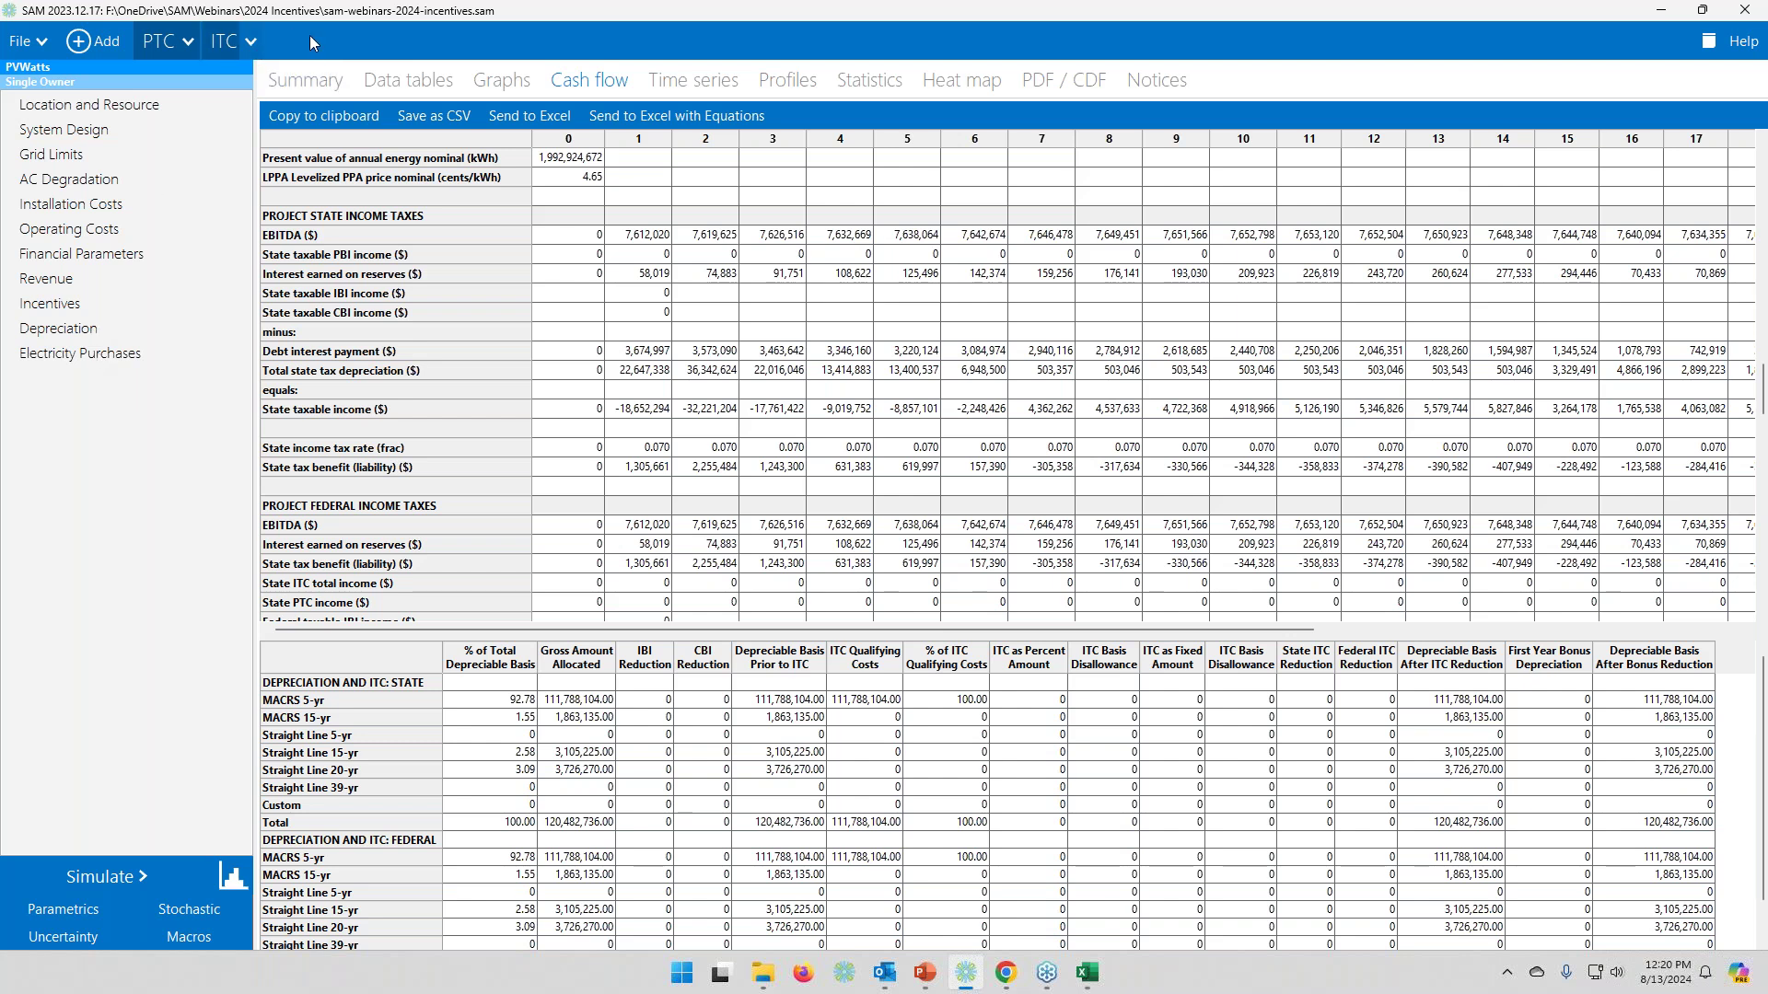
left_click(229, 50)
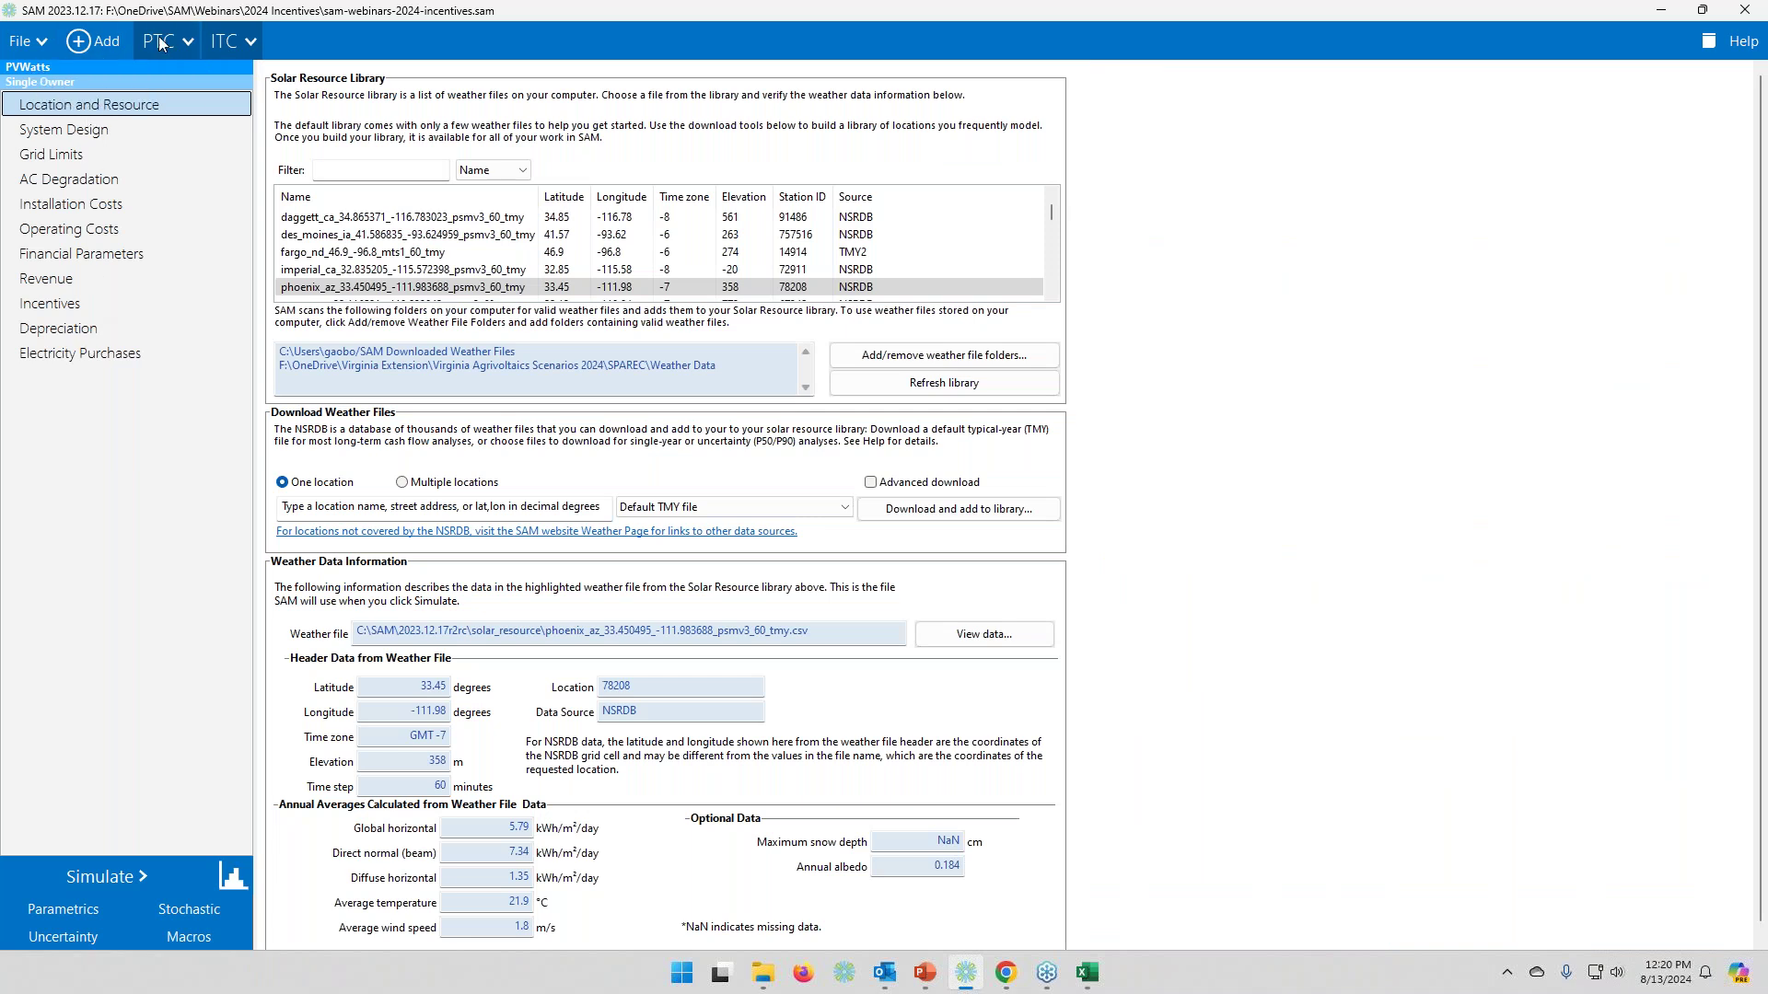
left_click(54, 304)
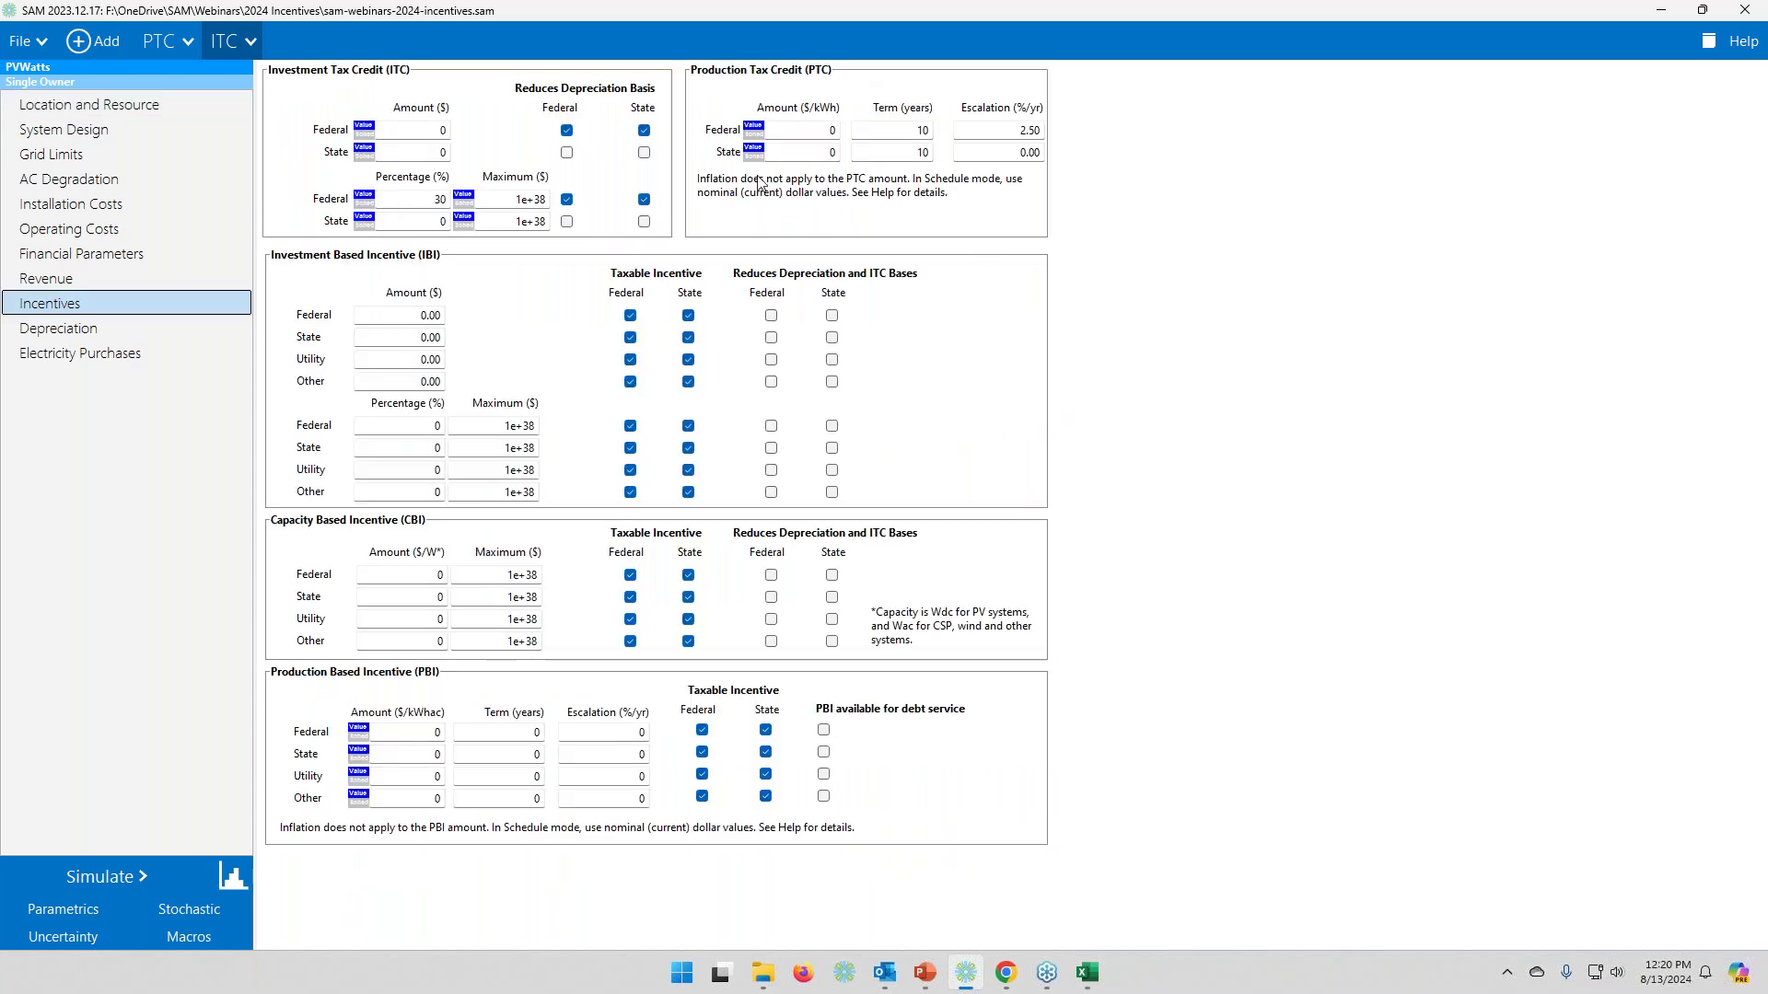
left_click(422, 200)
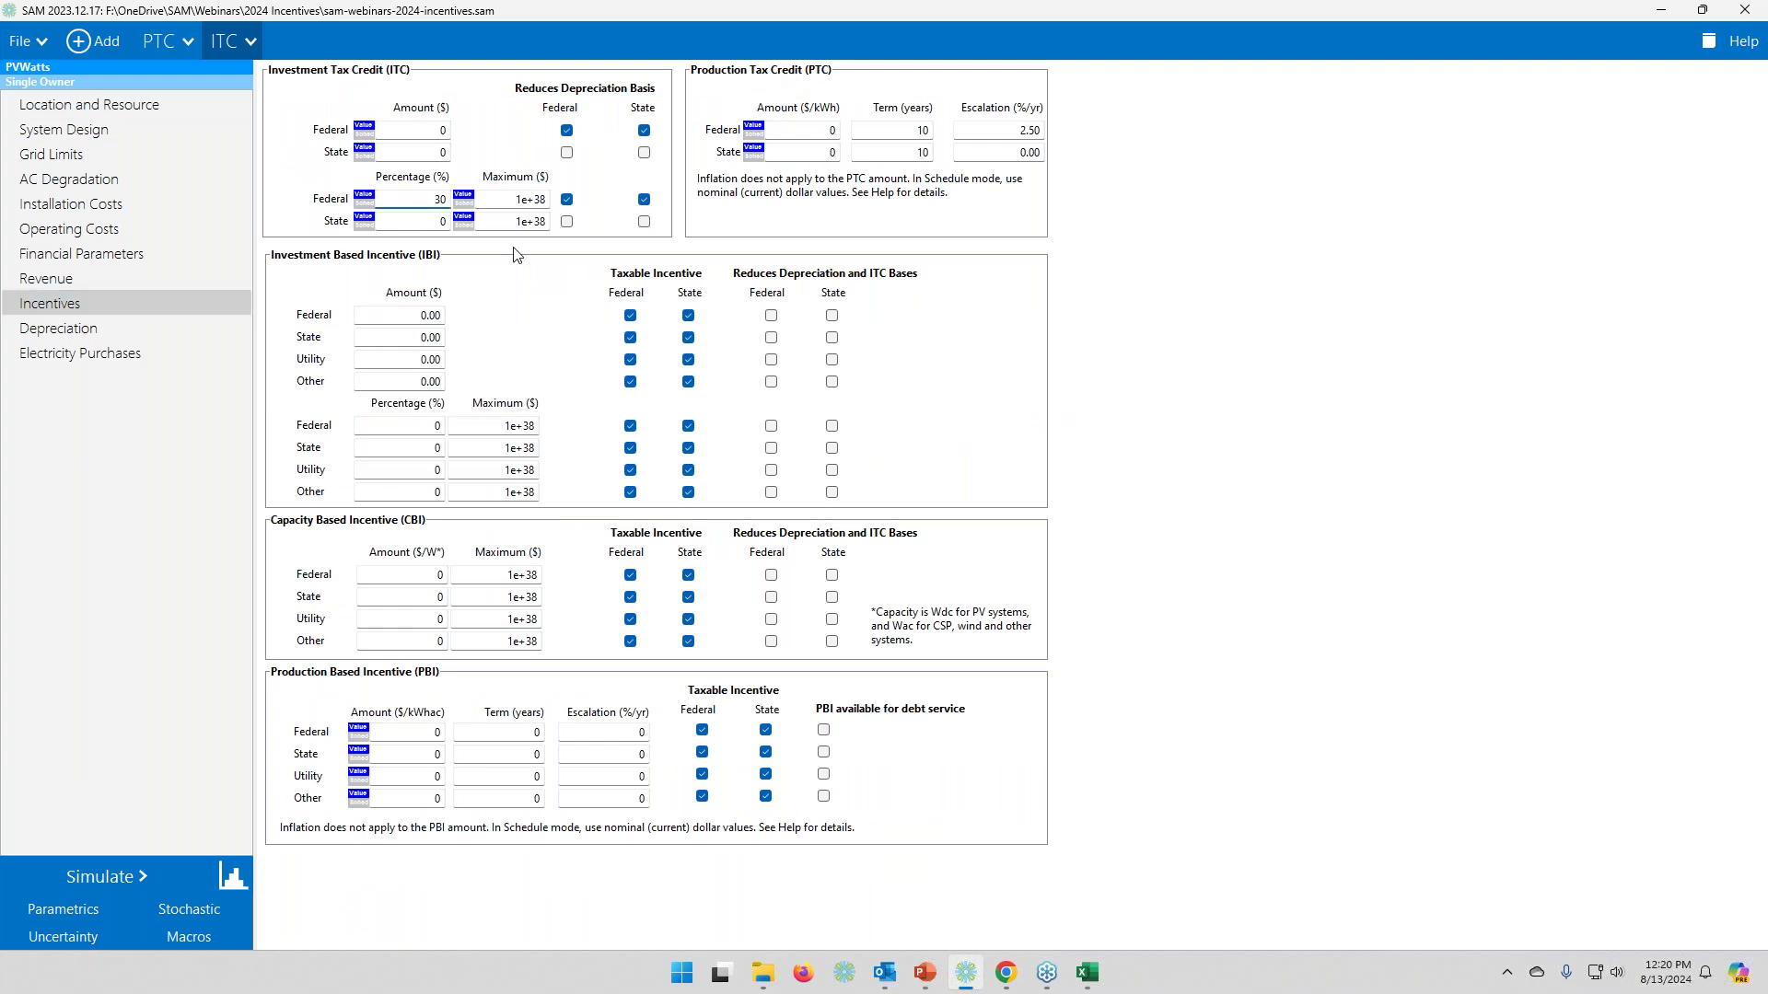
- Compare the PTC case's Incentives inputs with those of the ITC case
left_click(147, 47)
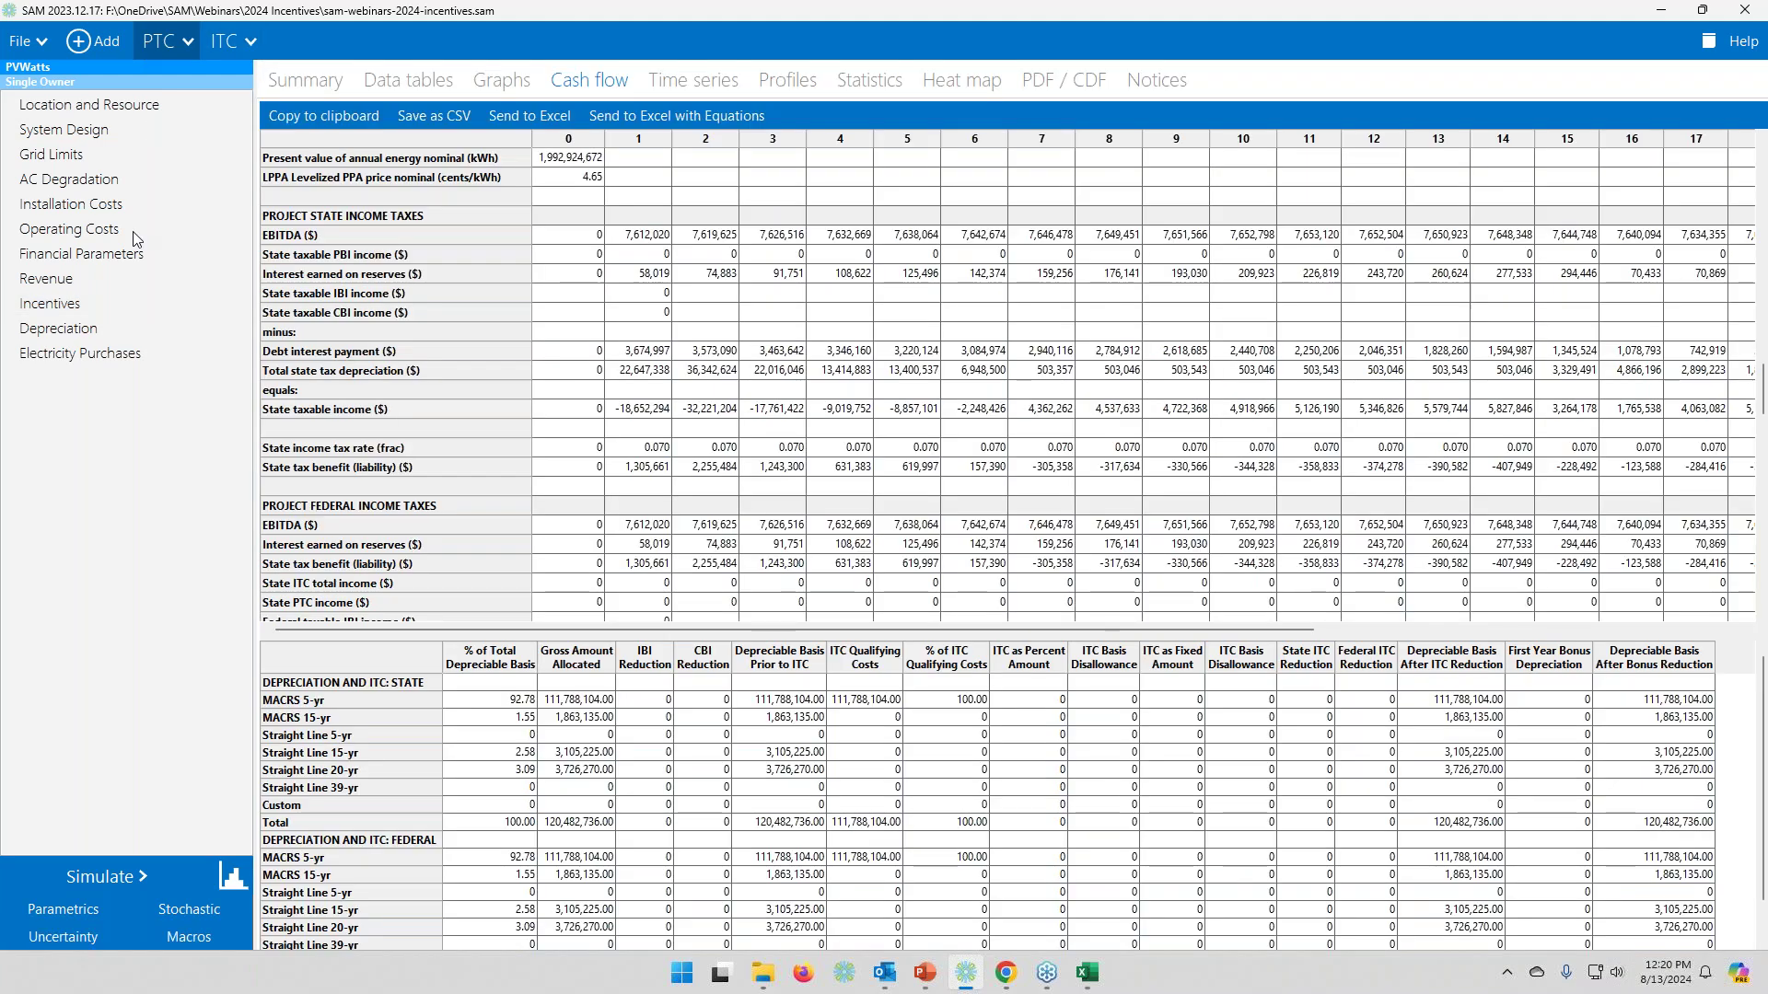
left_click(50, 307)
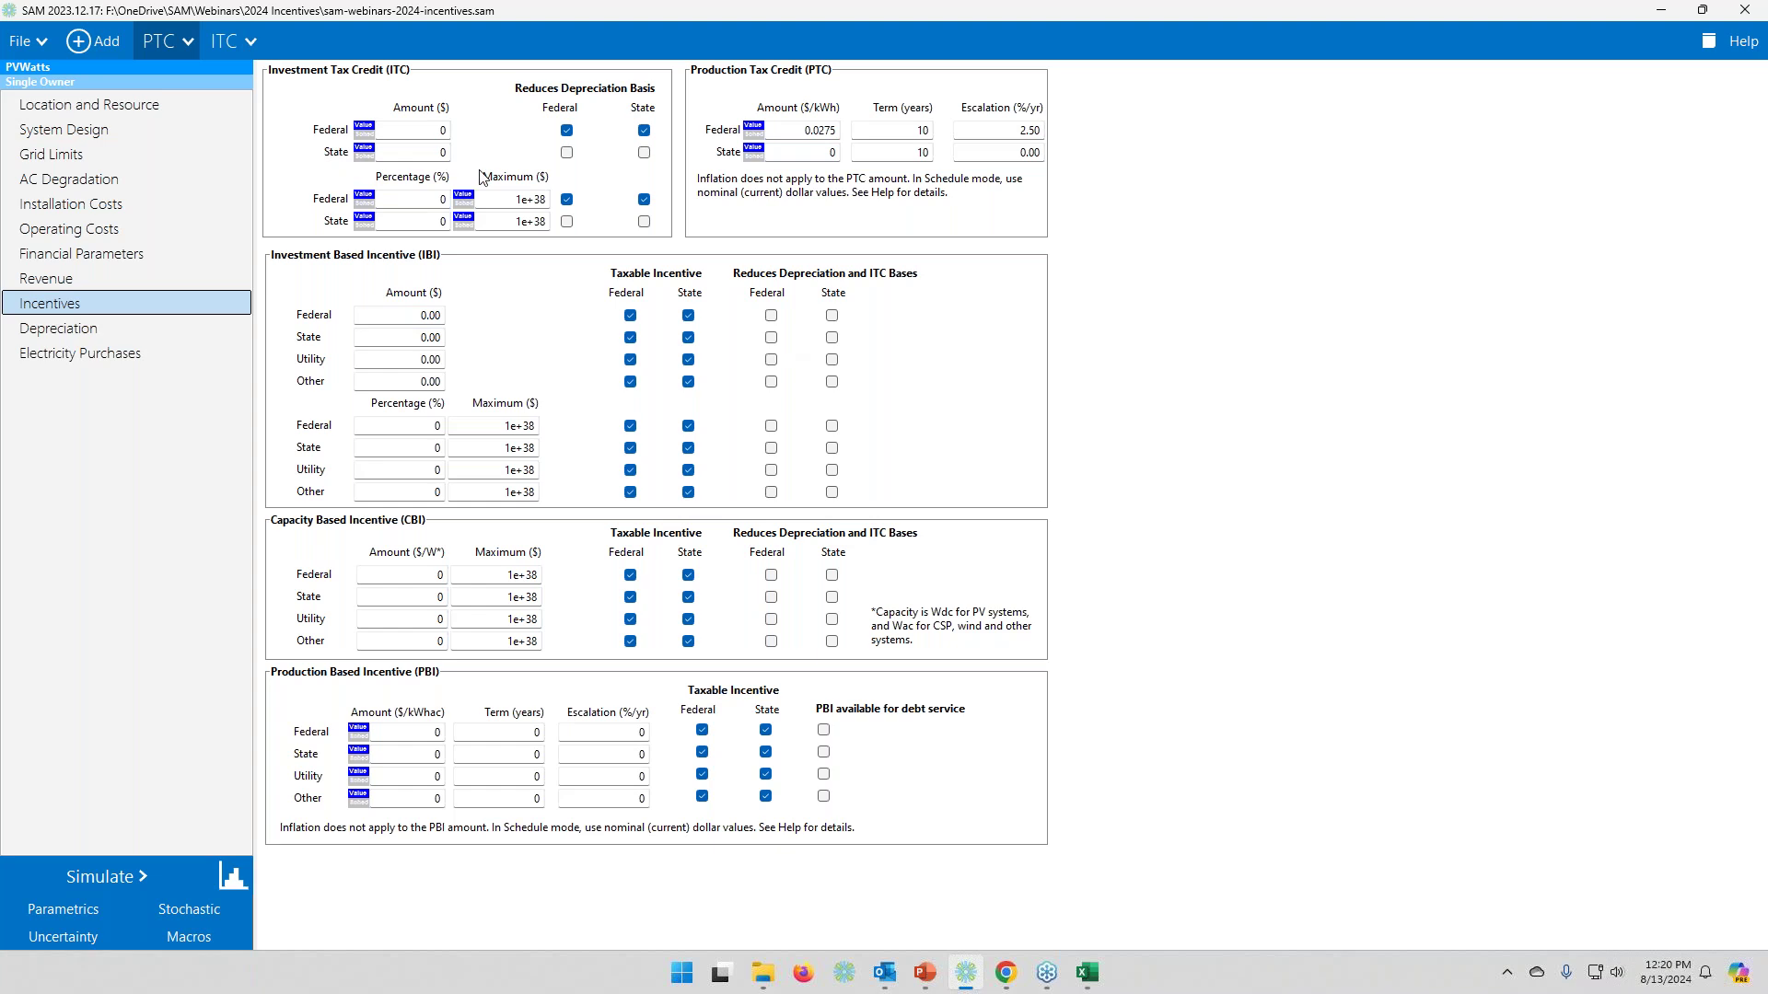
left_click(226, 50)
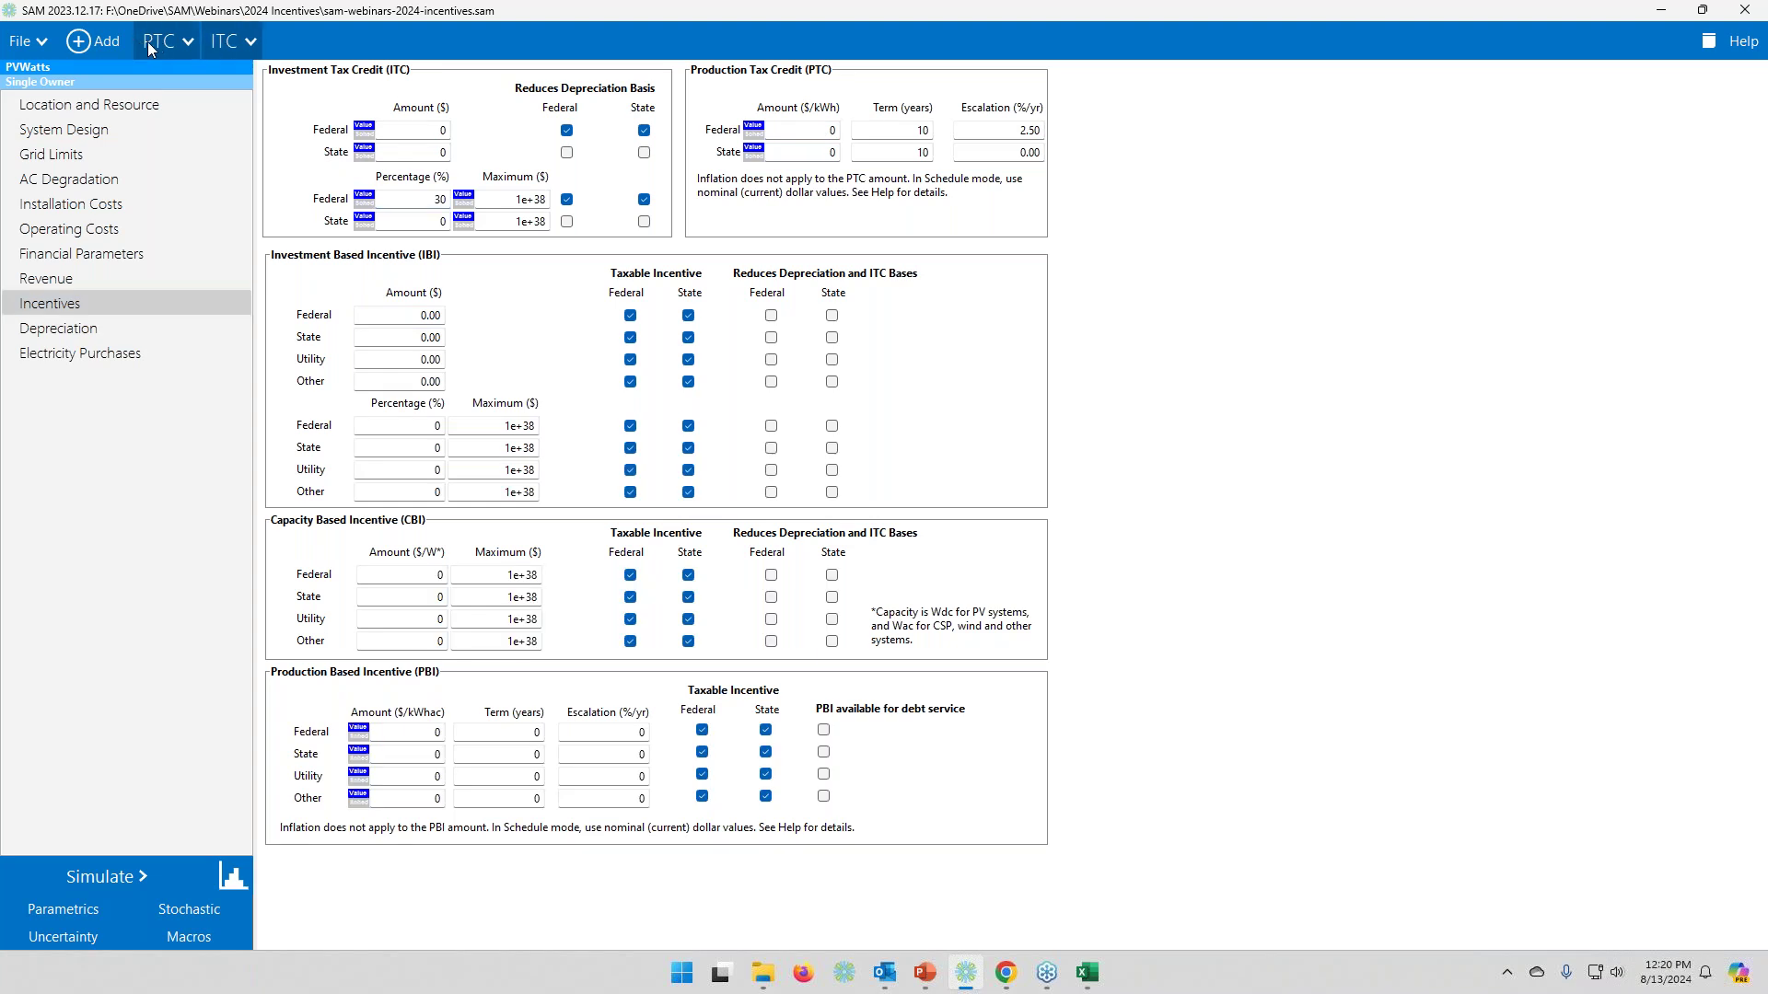
left_click(221, 48)
- Review the inputs that differ between the PTC and ITC cases in the Inputs Browser, along with its options for showing values
left_click(30, 46)
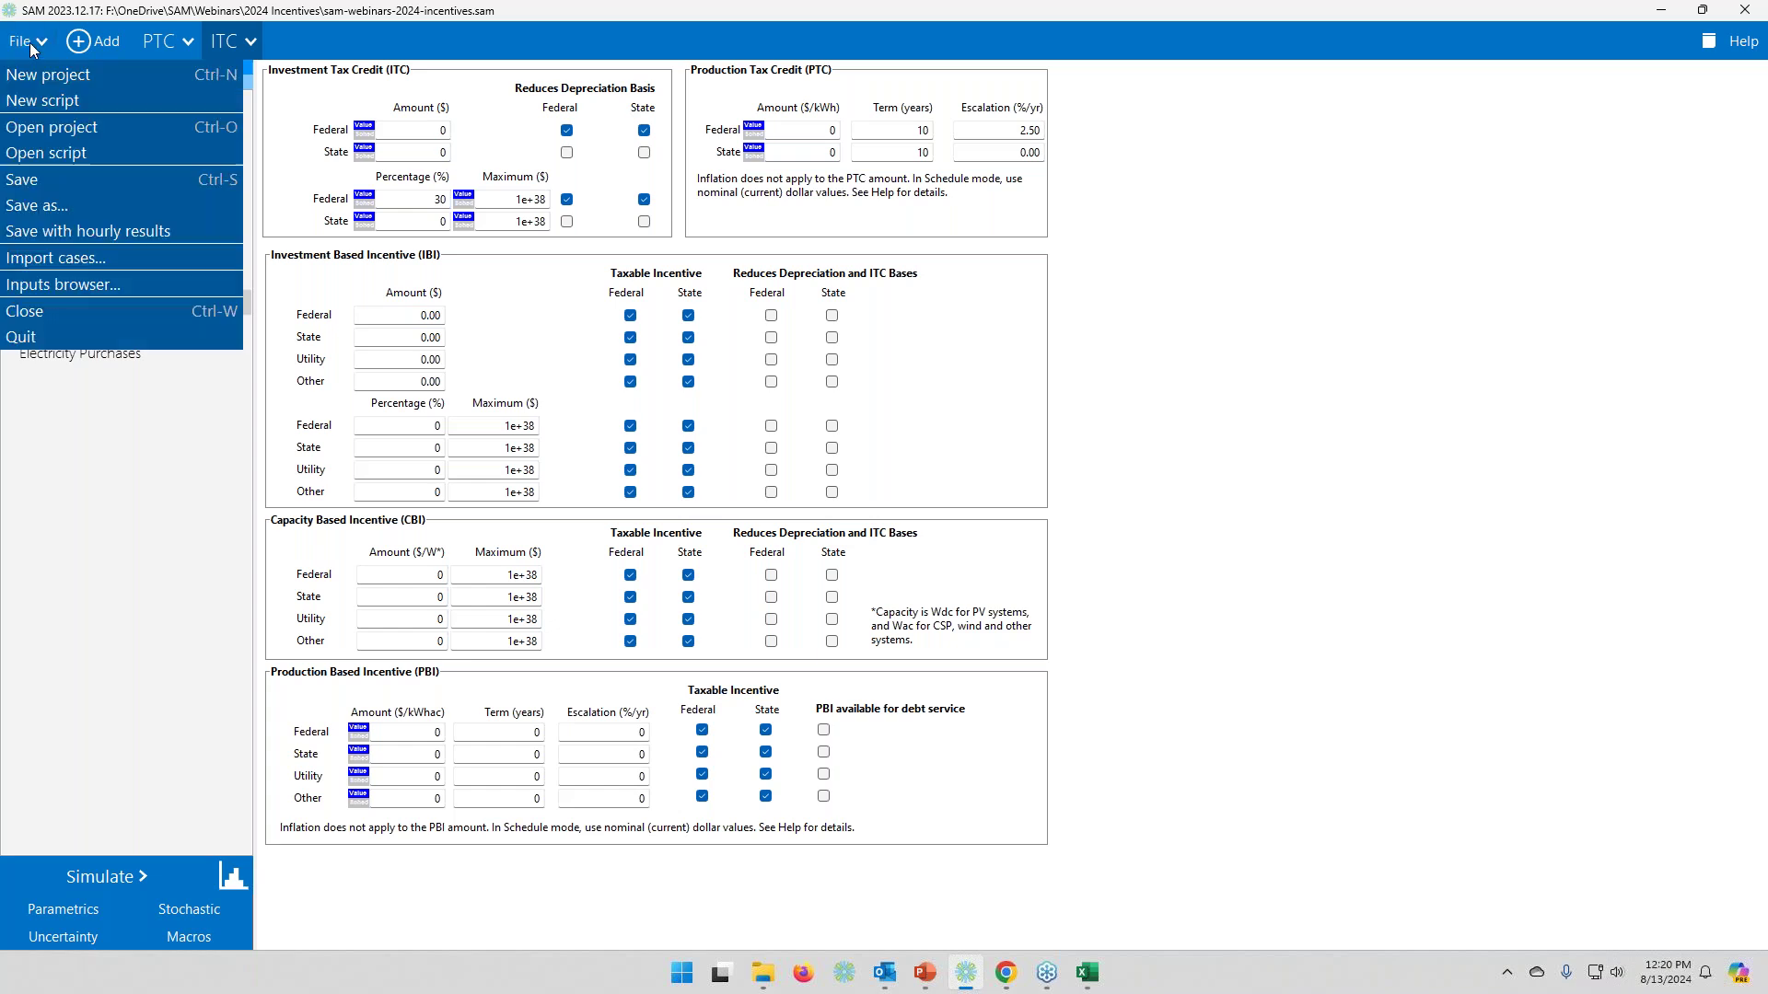
left_click(107, 286)
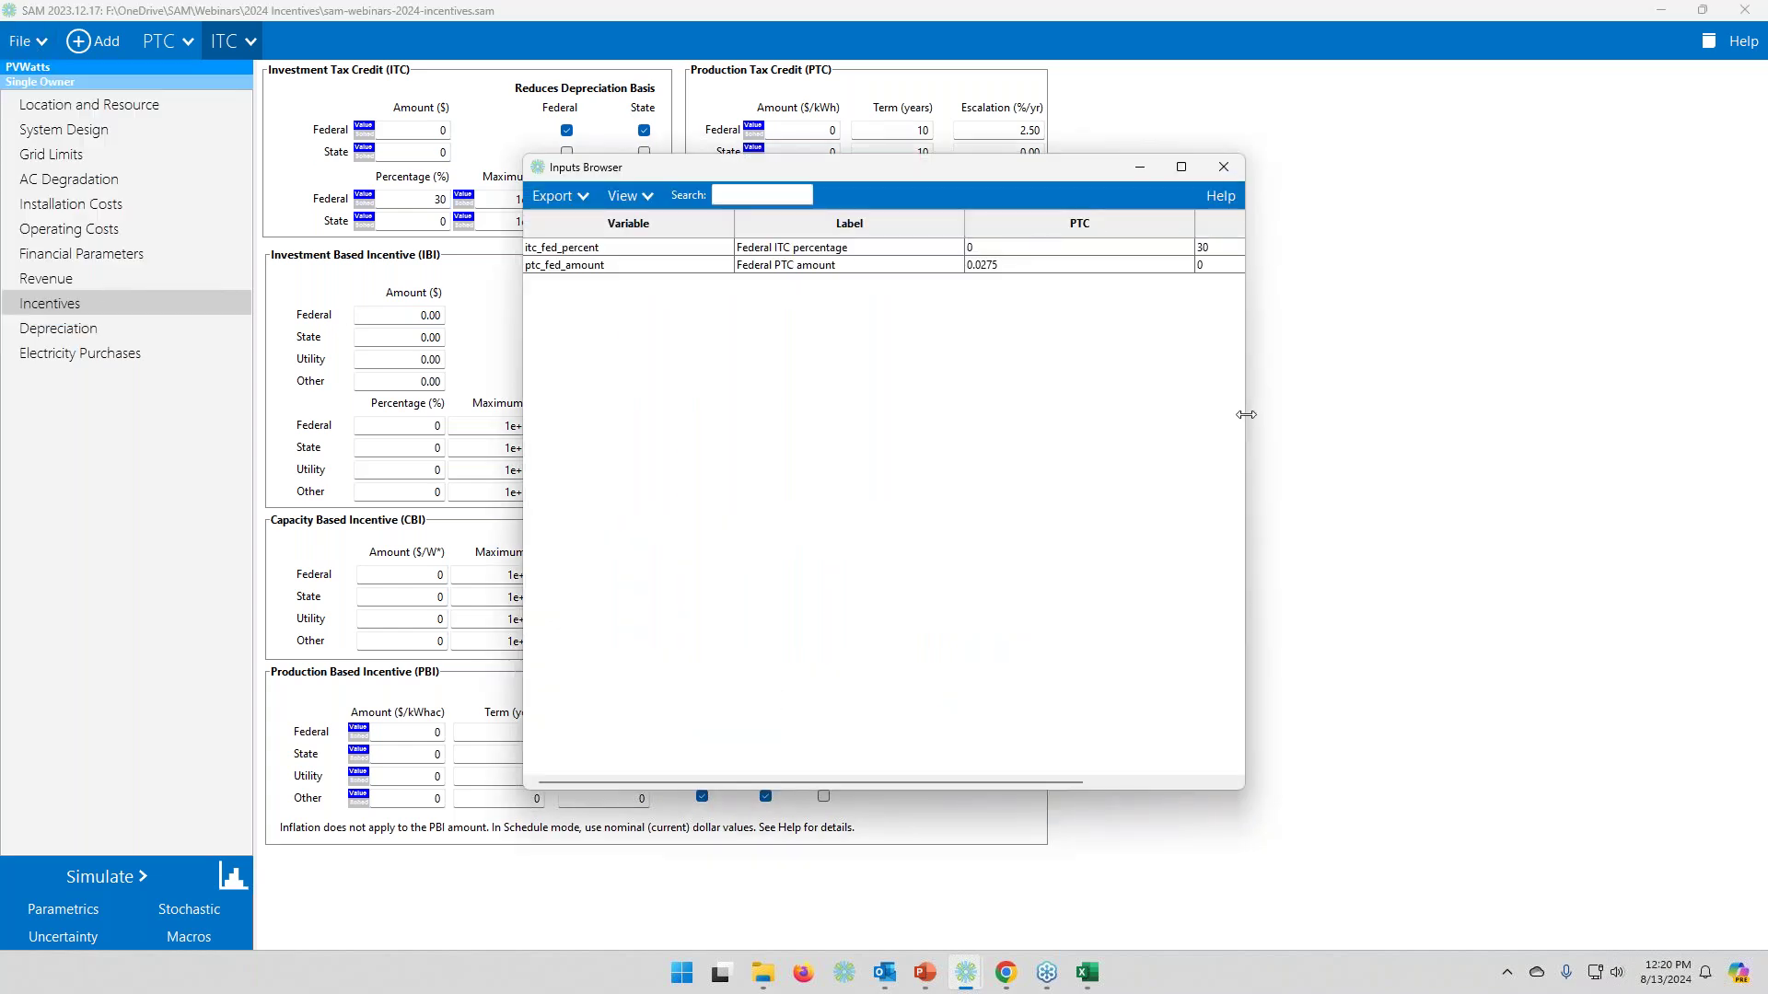
left_click_drag(1245, 414, 1471, 425)
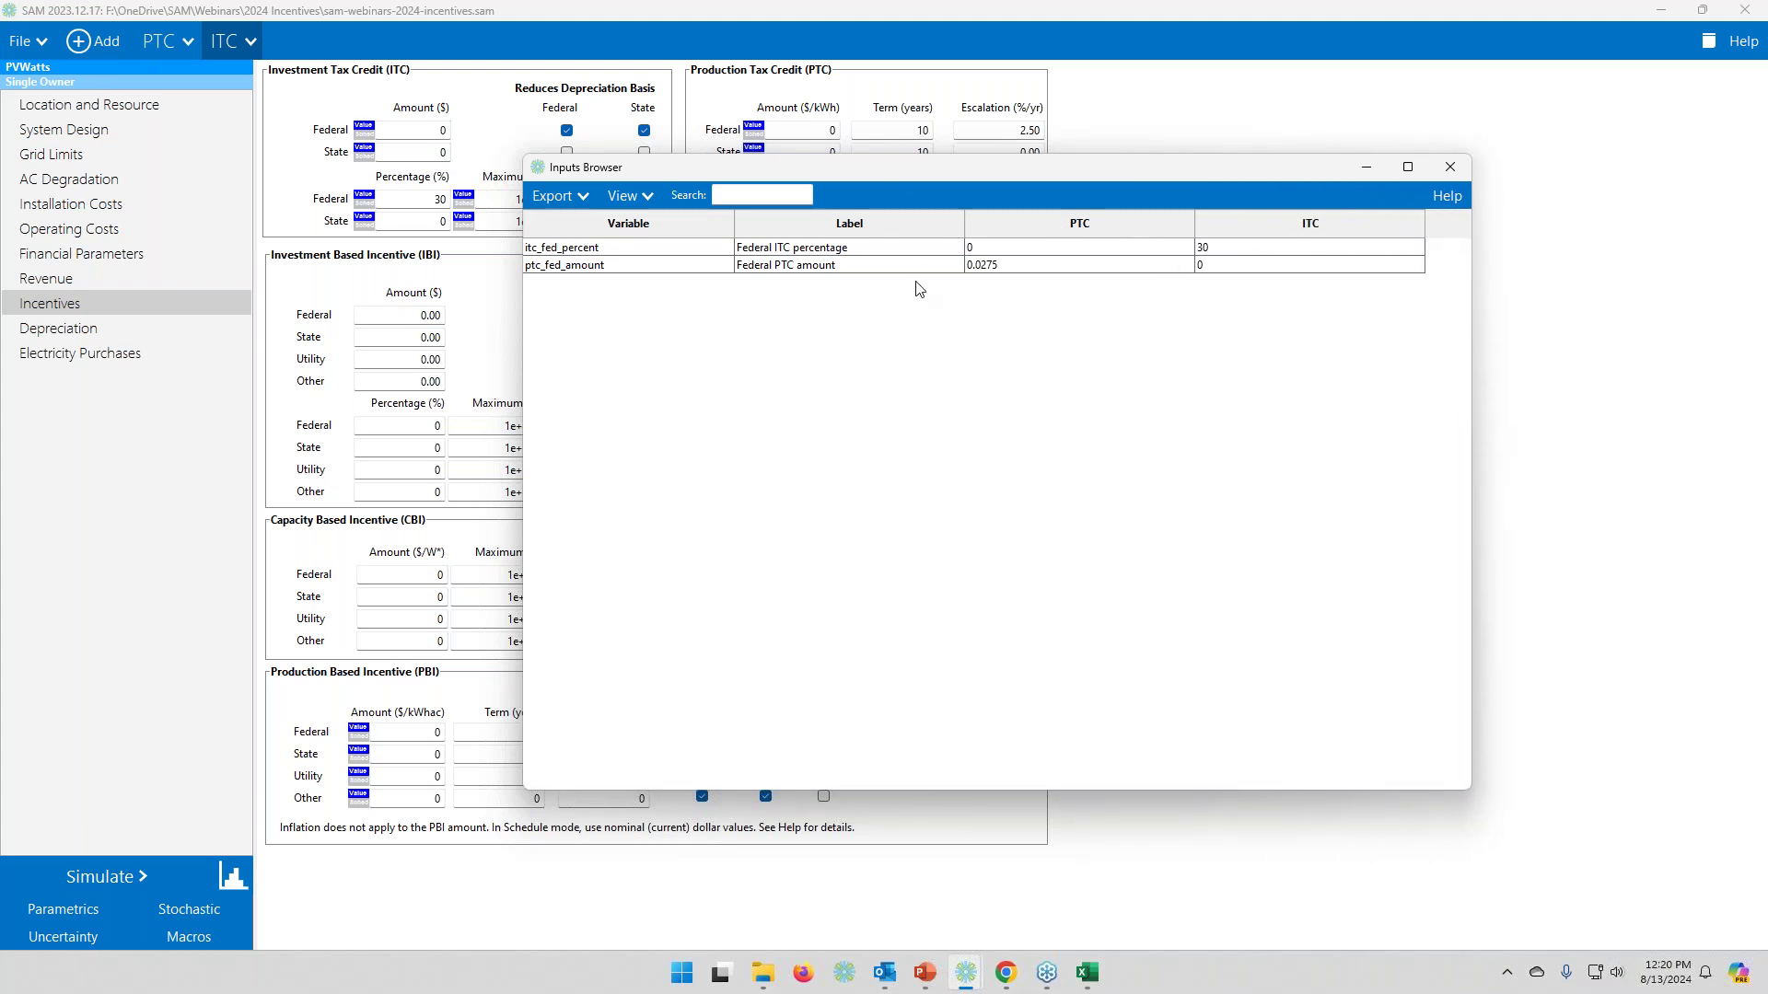
left_click(647, 197)
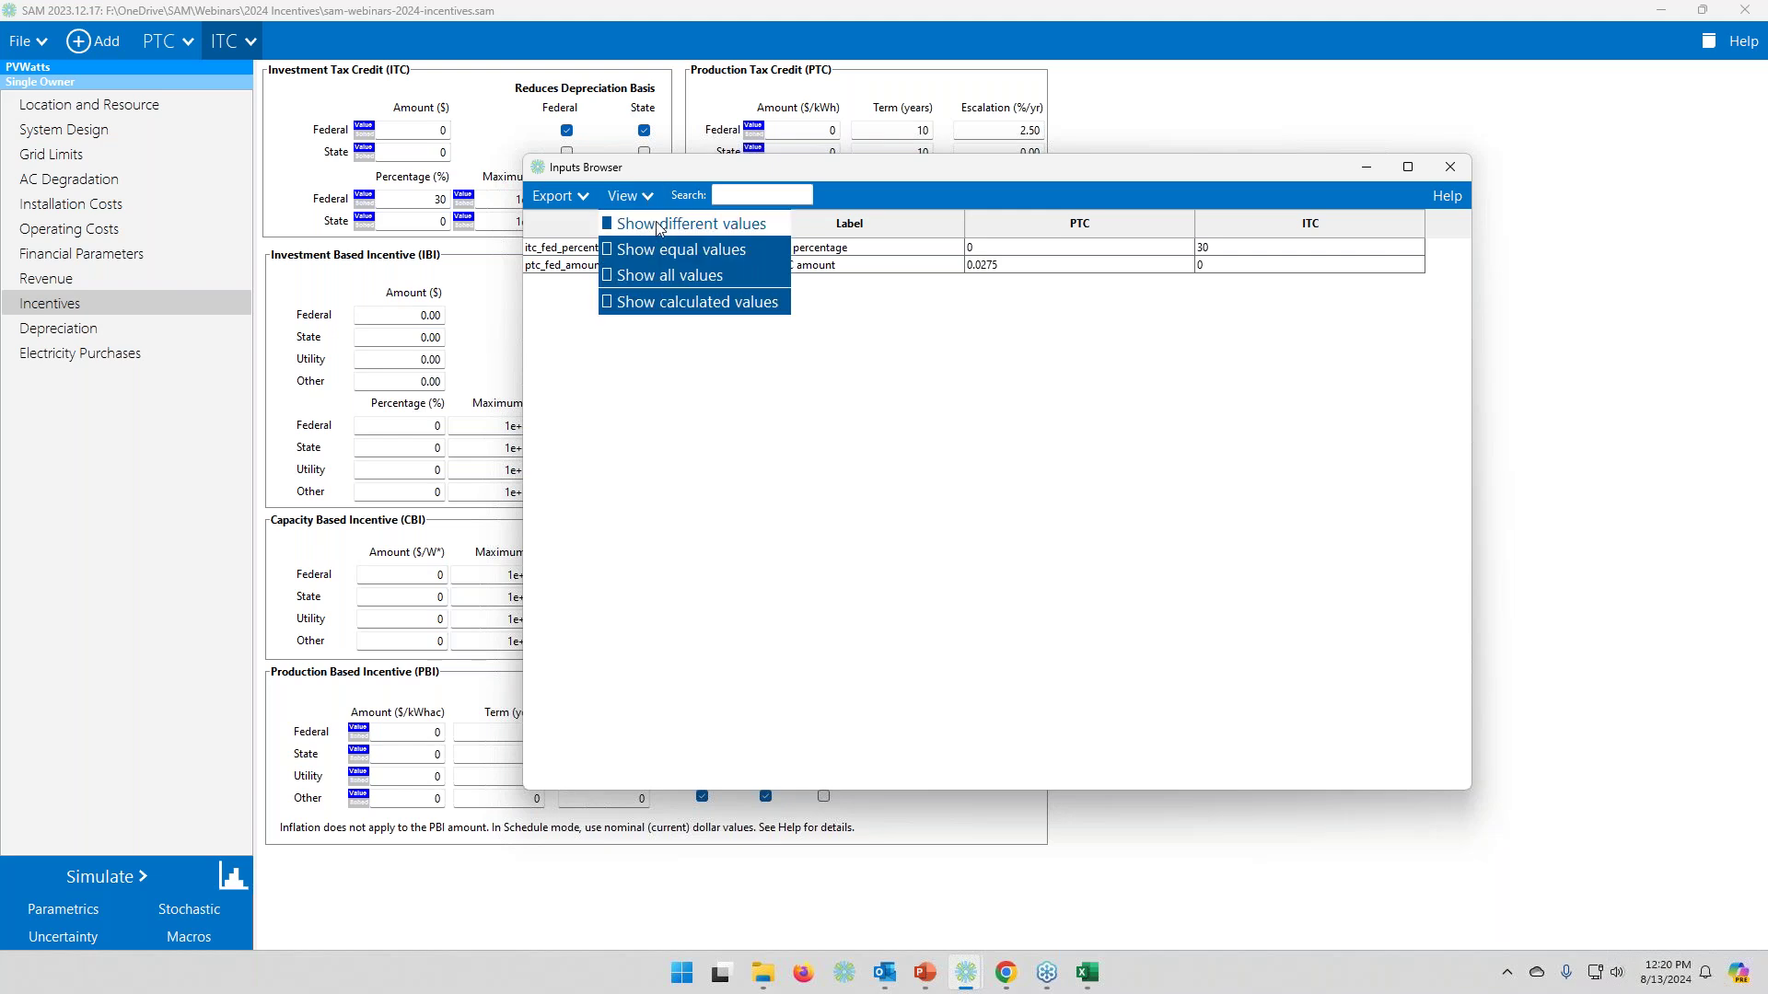
left_click(634, 201)
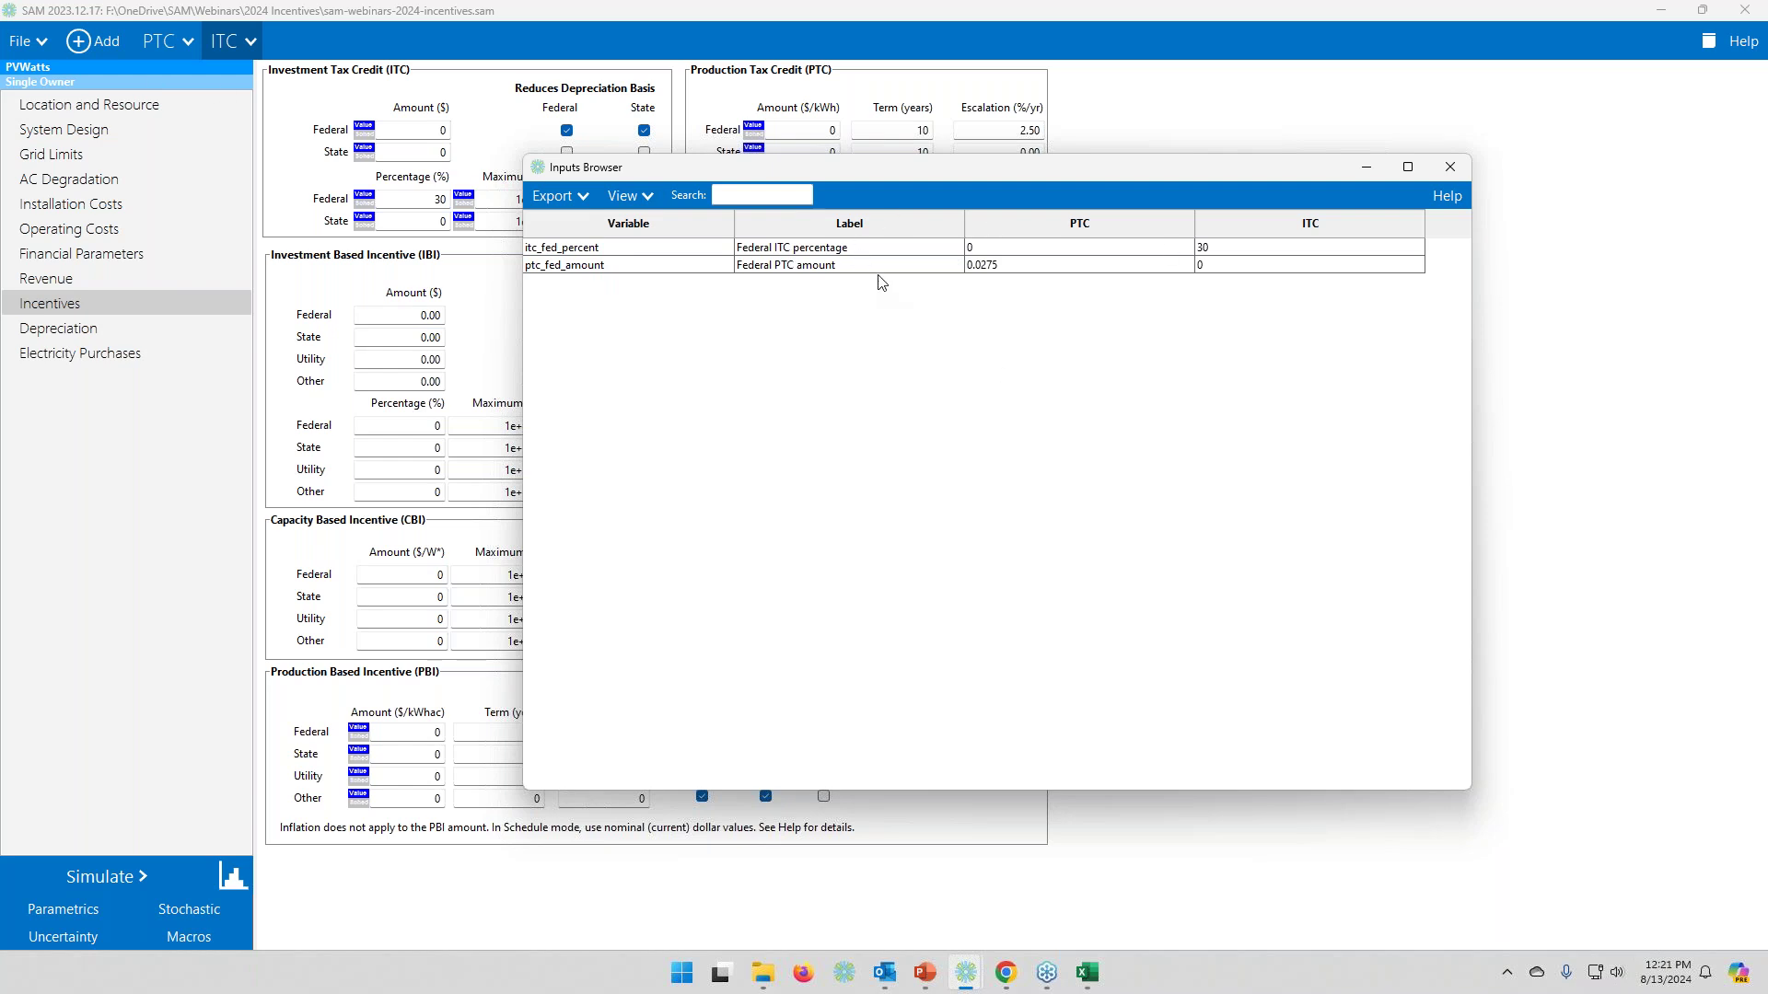
left_click(1450, 168)
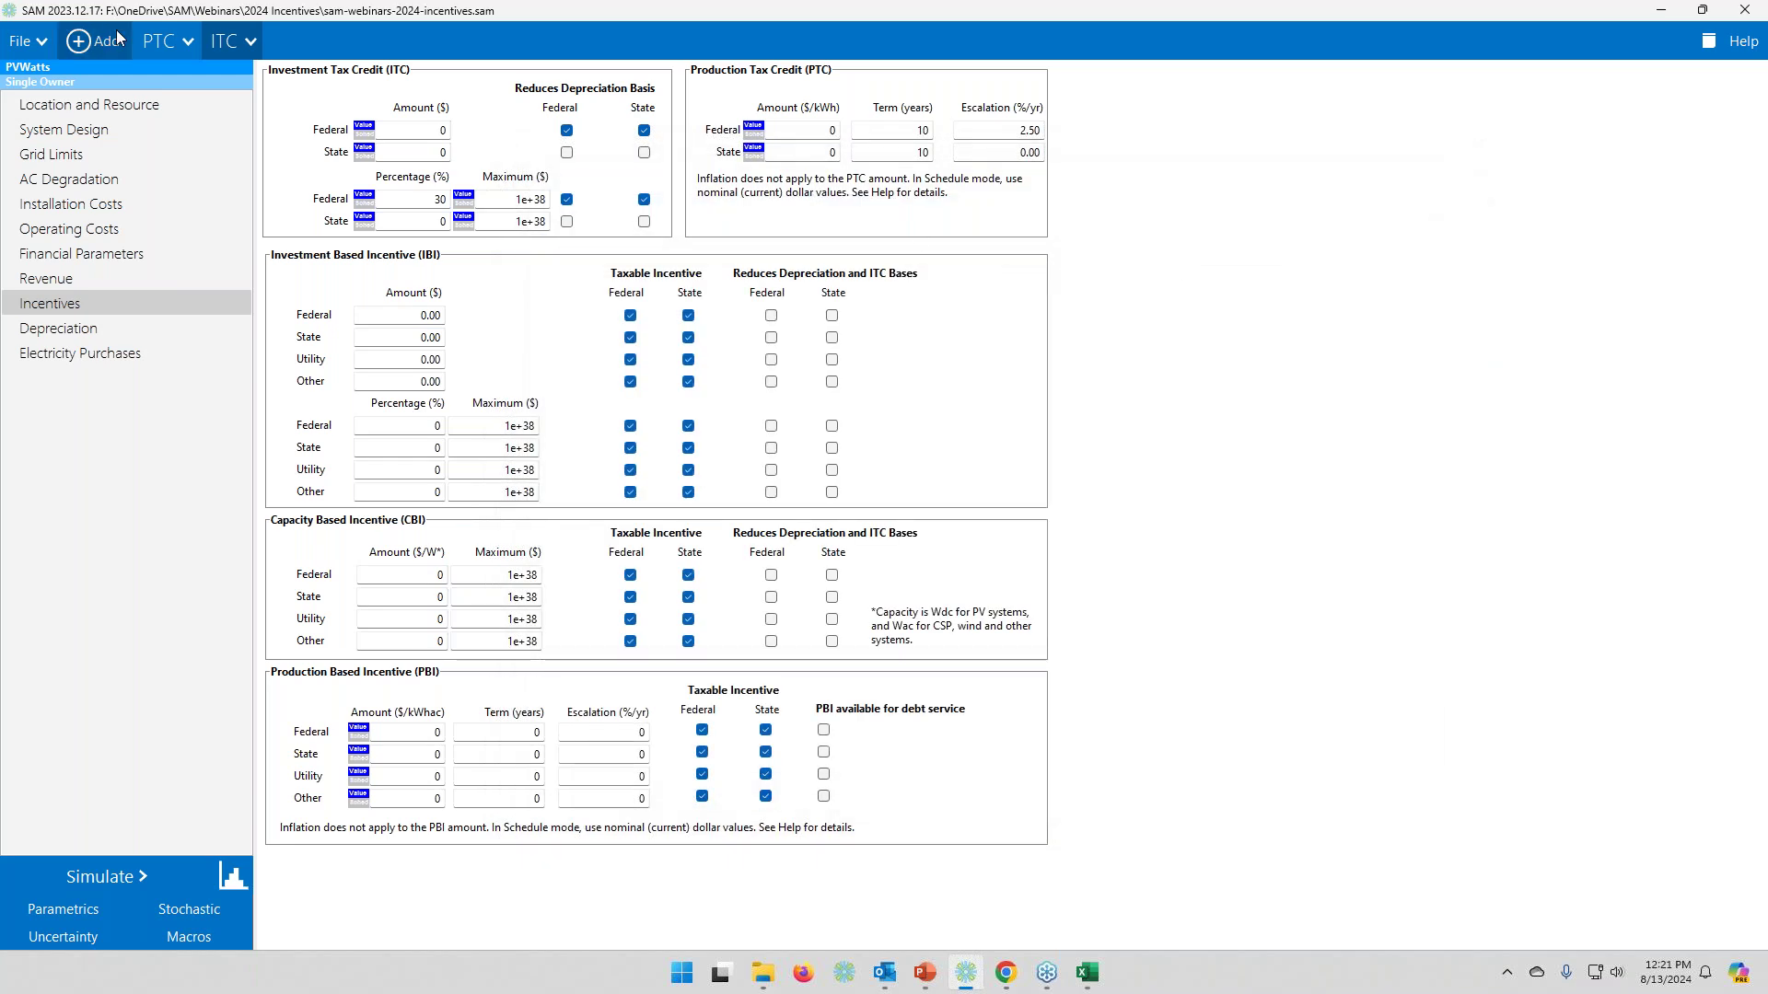
- Simulate the ITC case and compare its summary metrics and after-tax cash flow graph with those of the PTC case
left_click(108, 882)
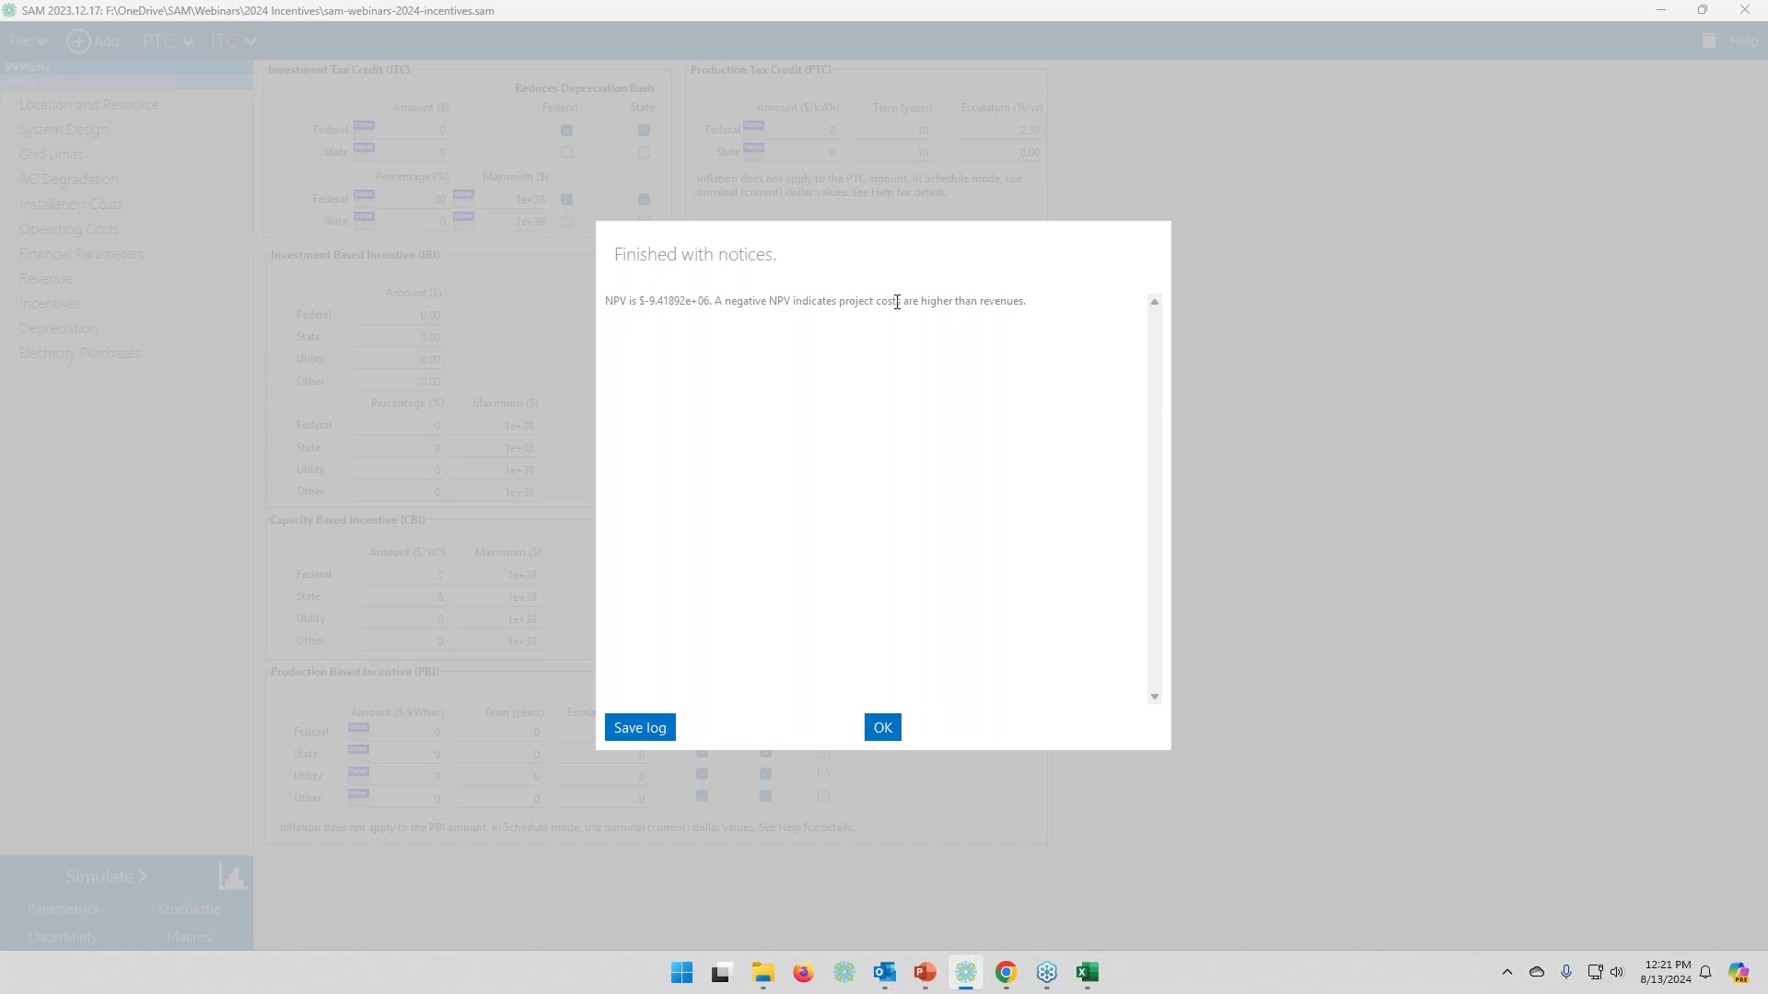
left_click(884, 729)
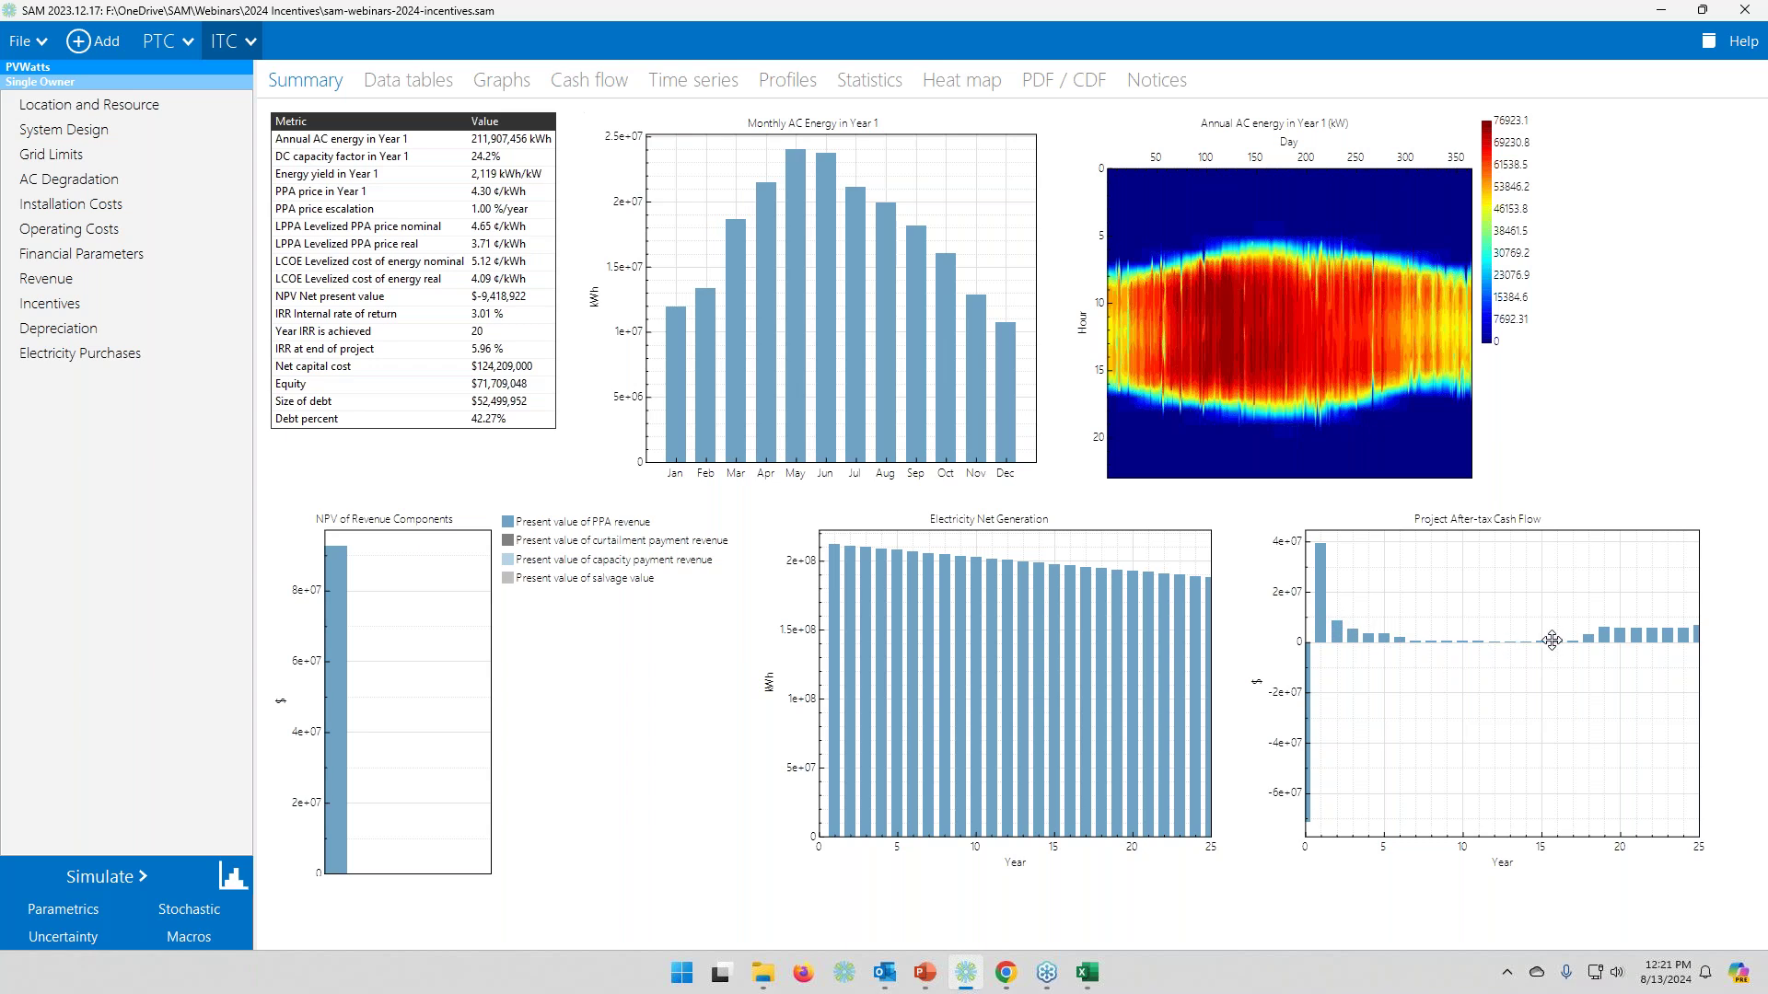
left_click(156, 50)
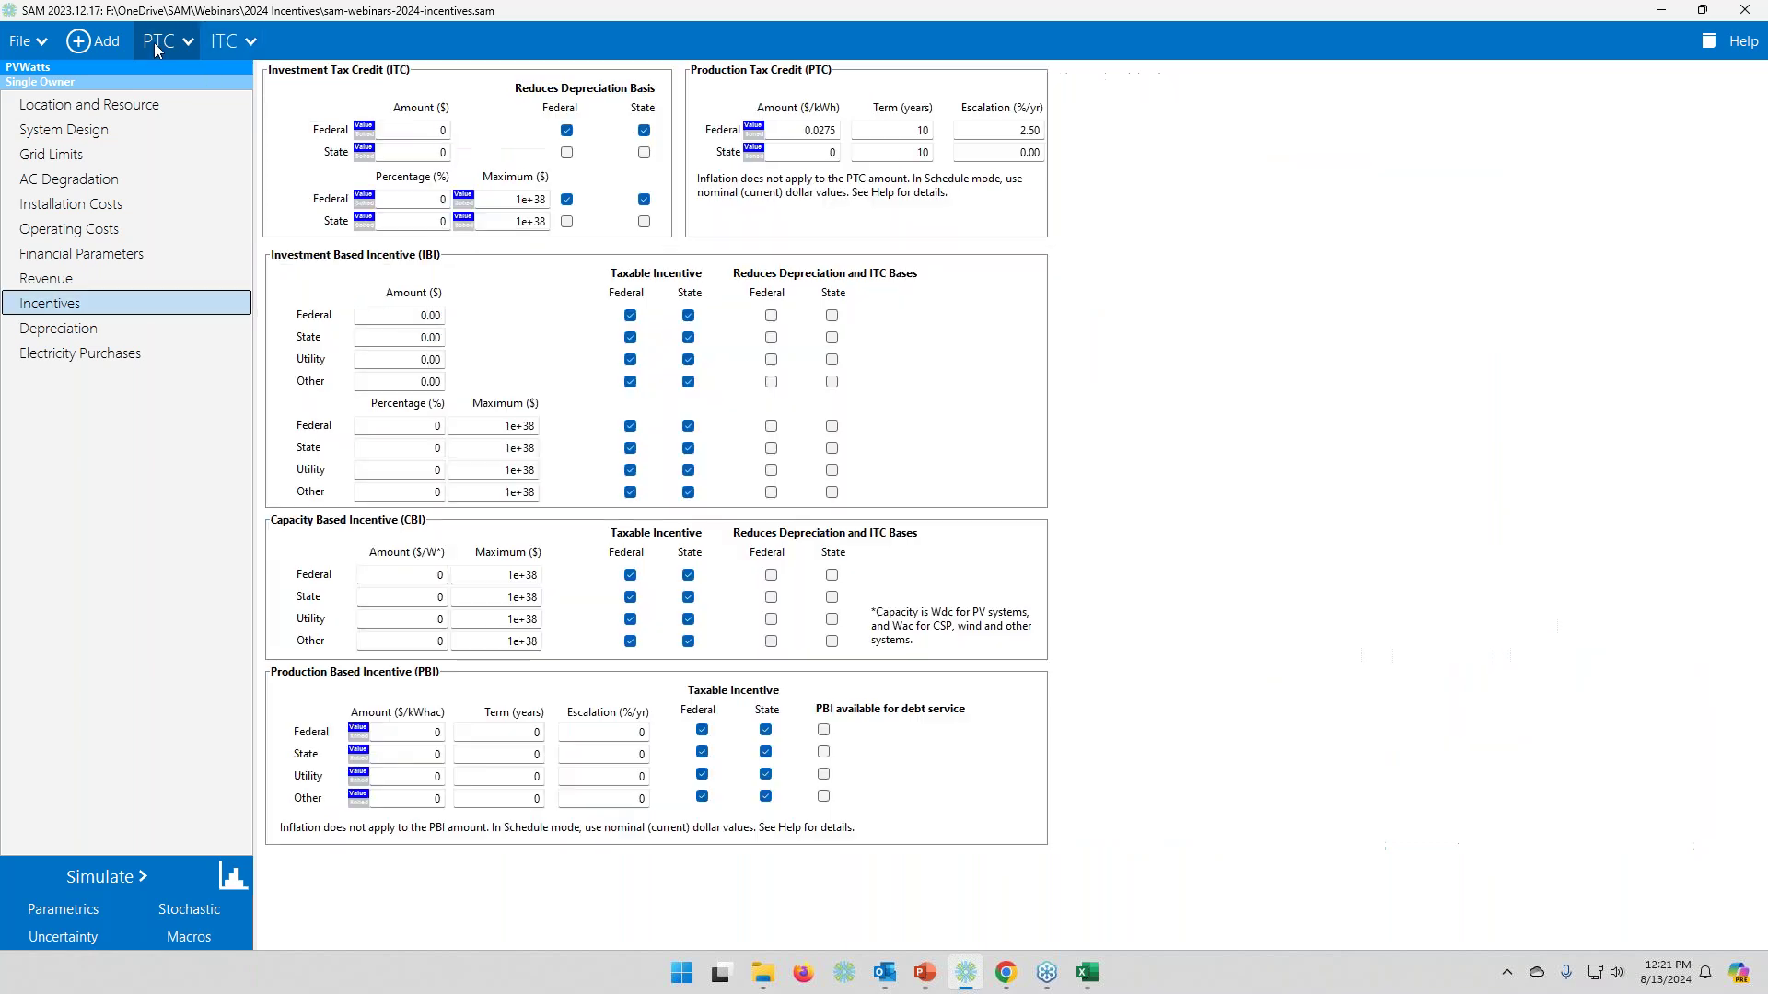
left_click(240, 880)
left_click(306, 82)
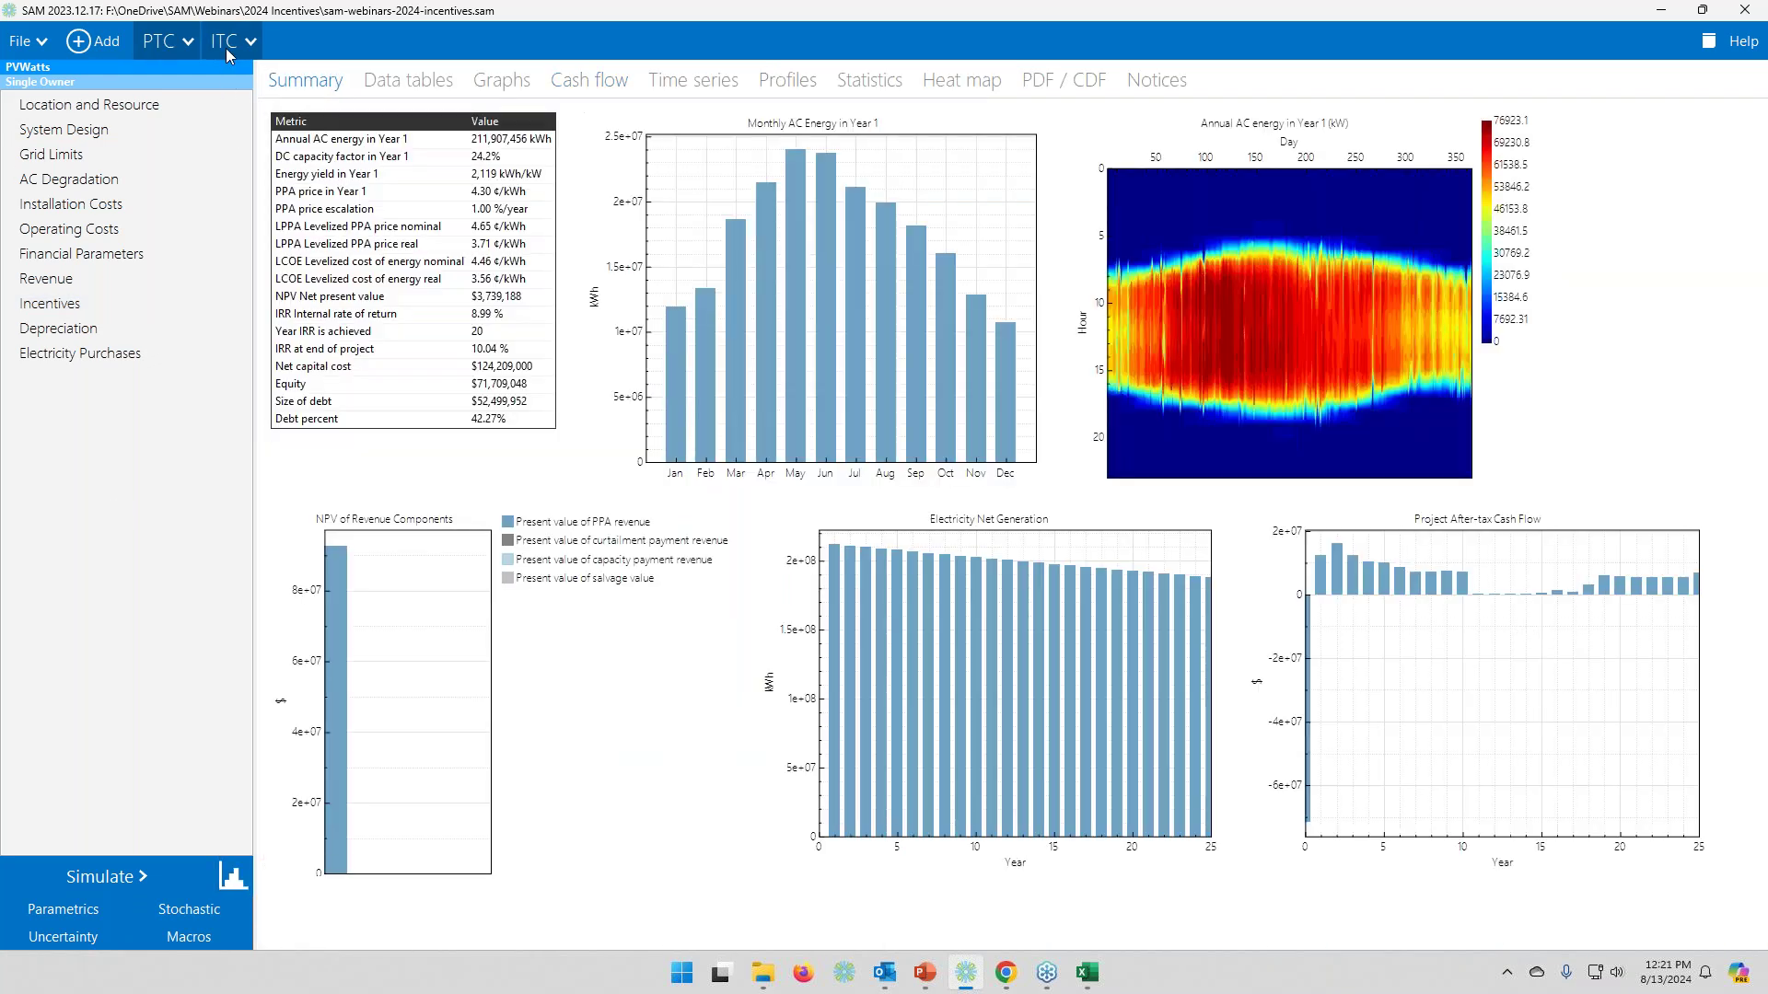
left_click(224, 41)
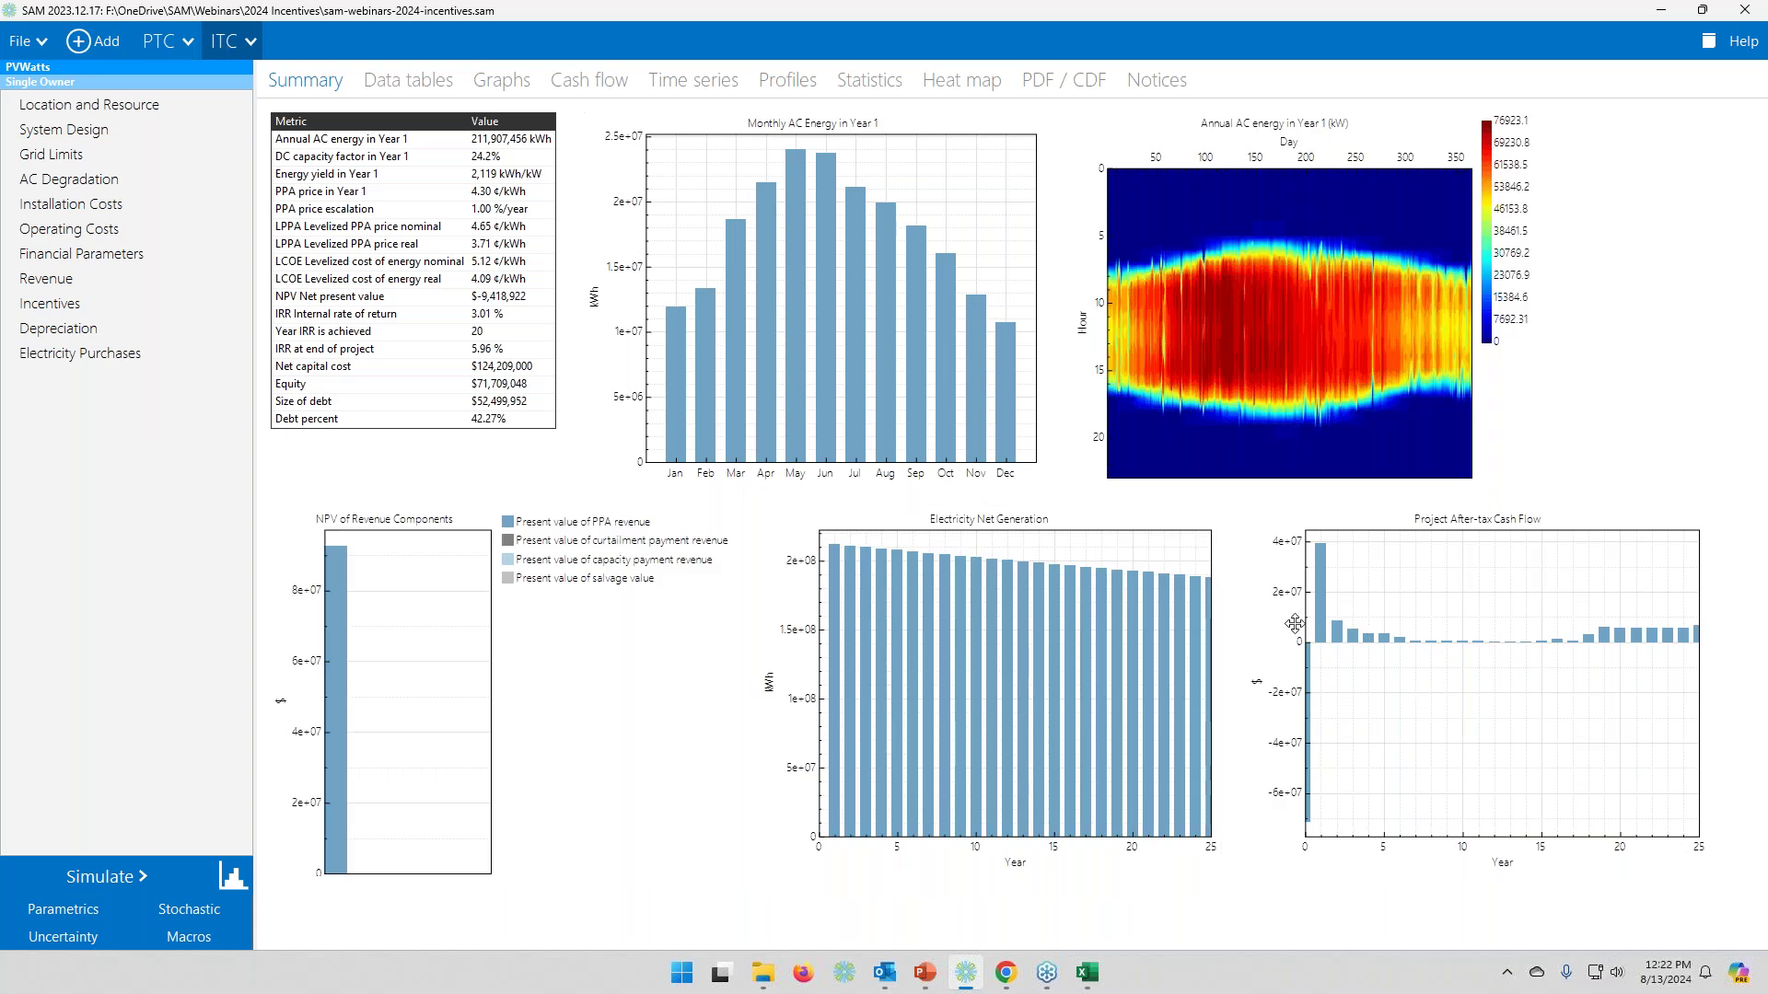
left_click(160, 49)
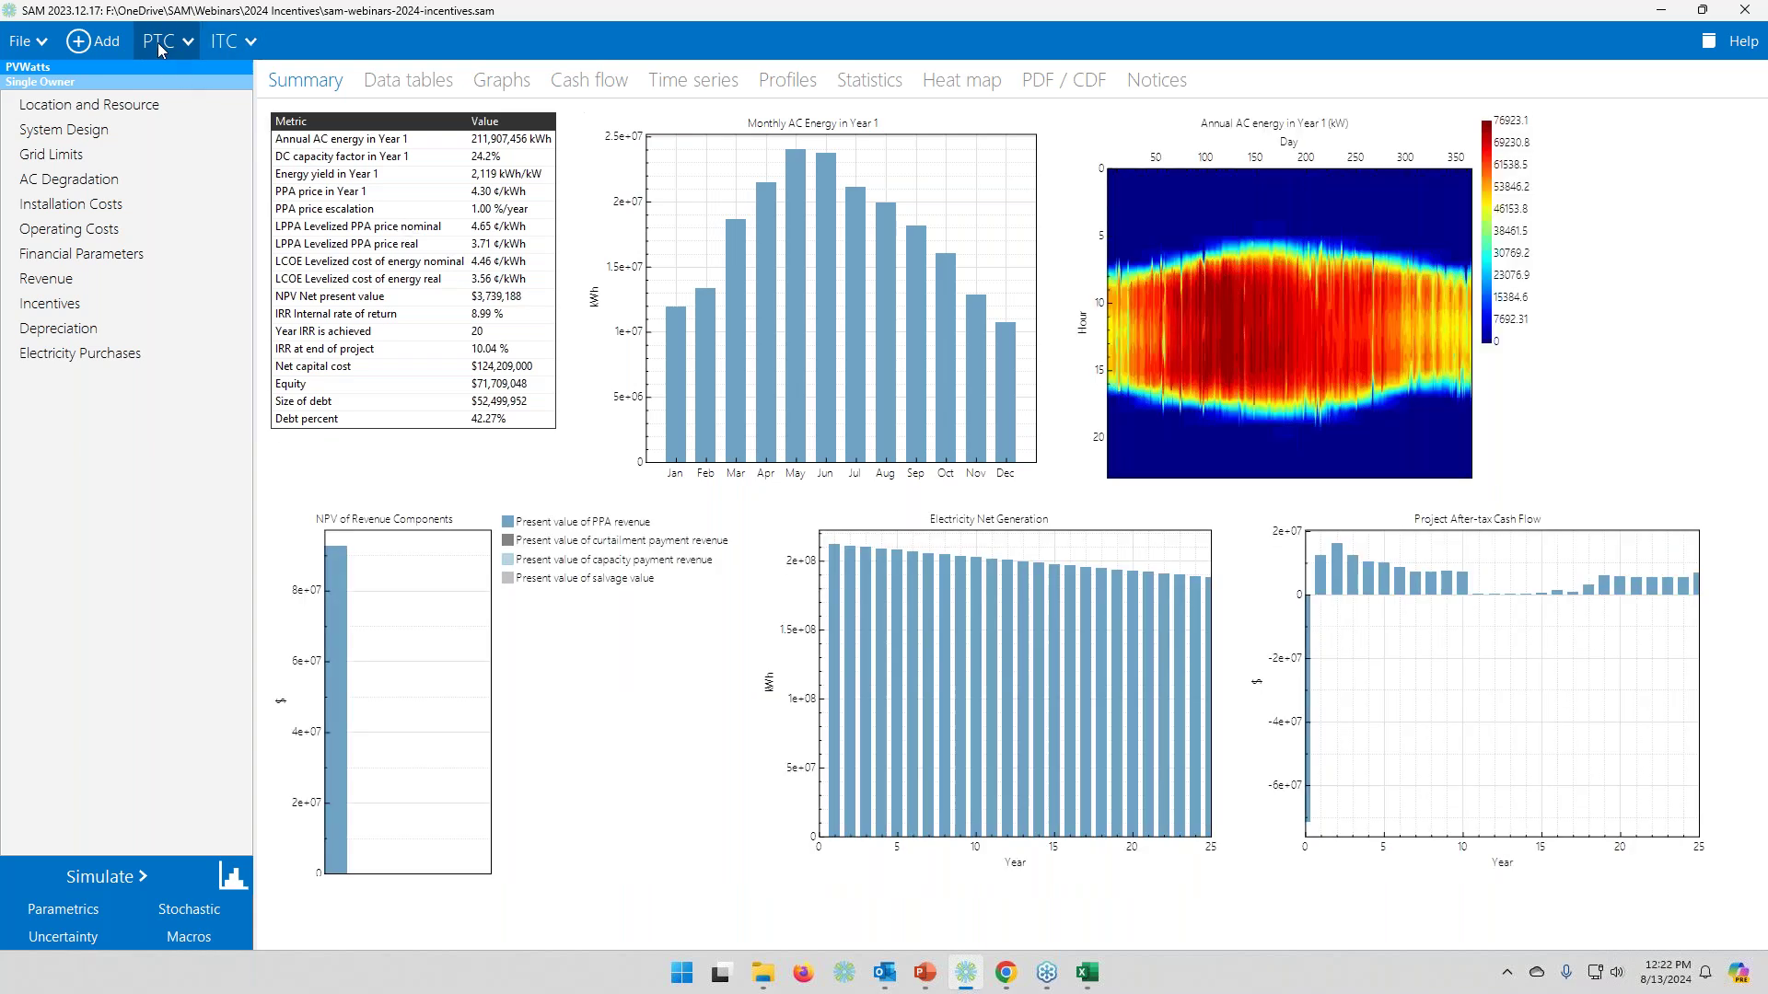
left_click(240, 48)
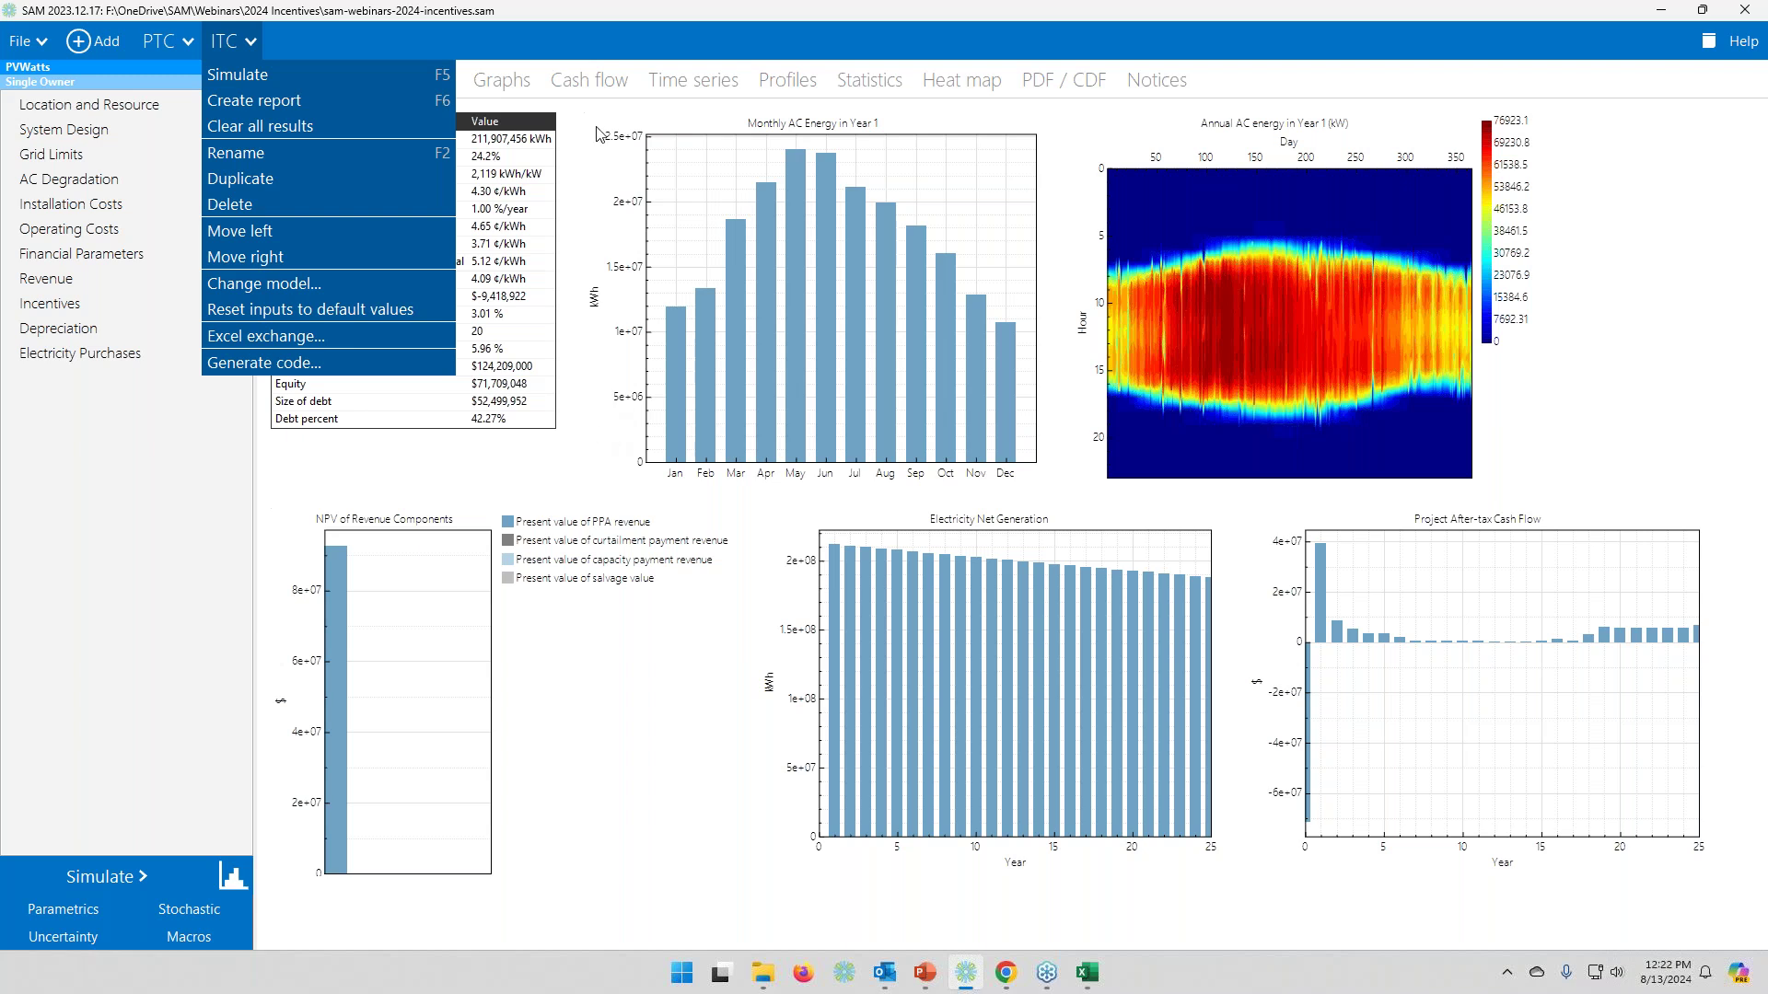
- Locate the After-tax Returns in the ITC case's cash flow and inspect the year 1 federal ITC total income
left_click(592, 81)
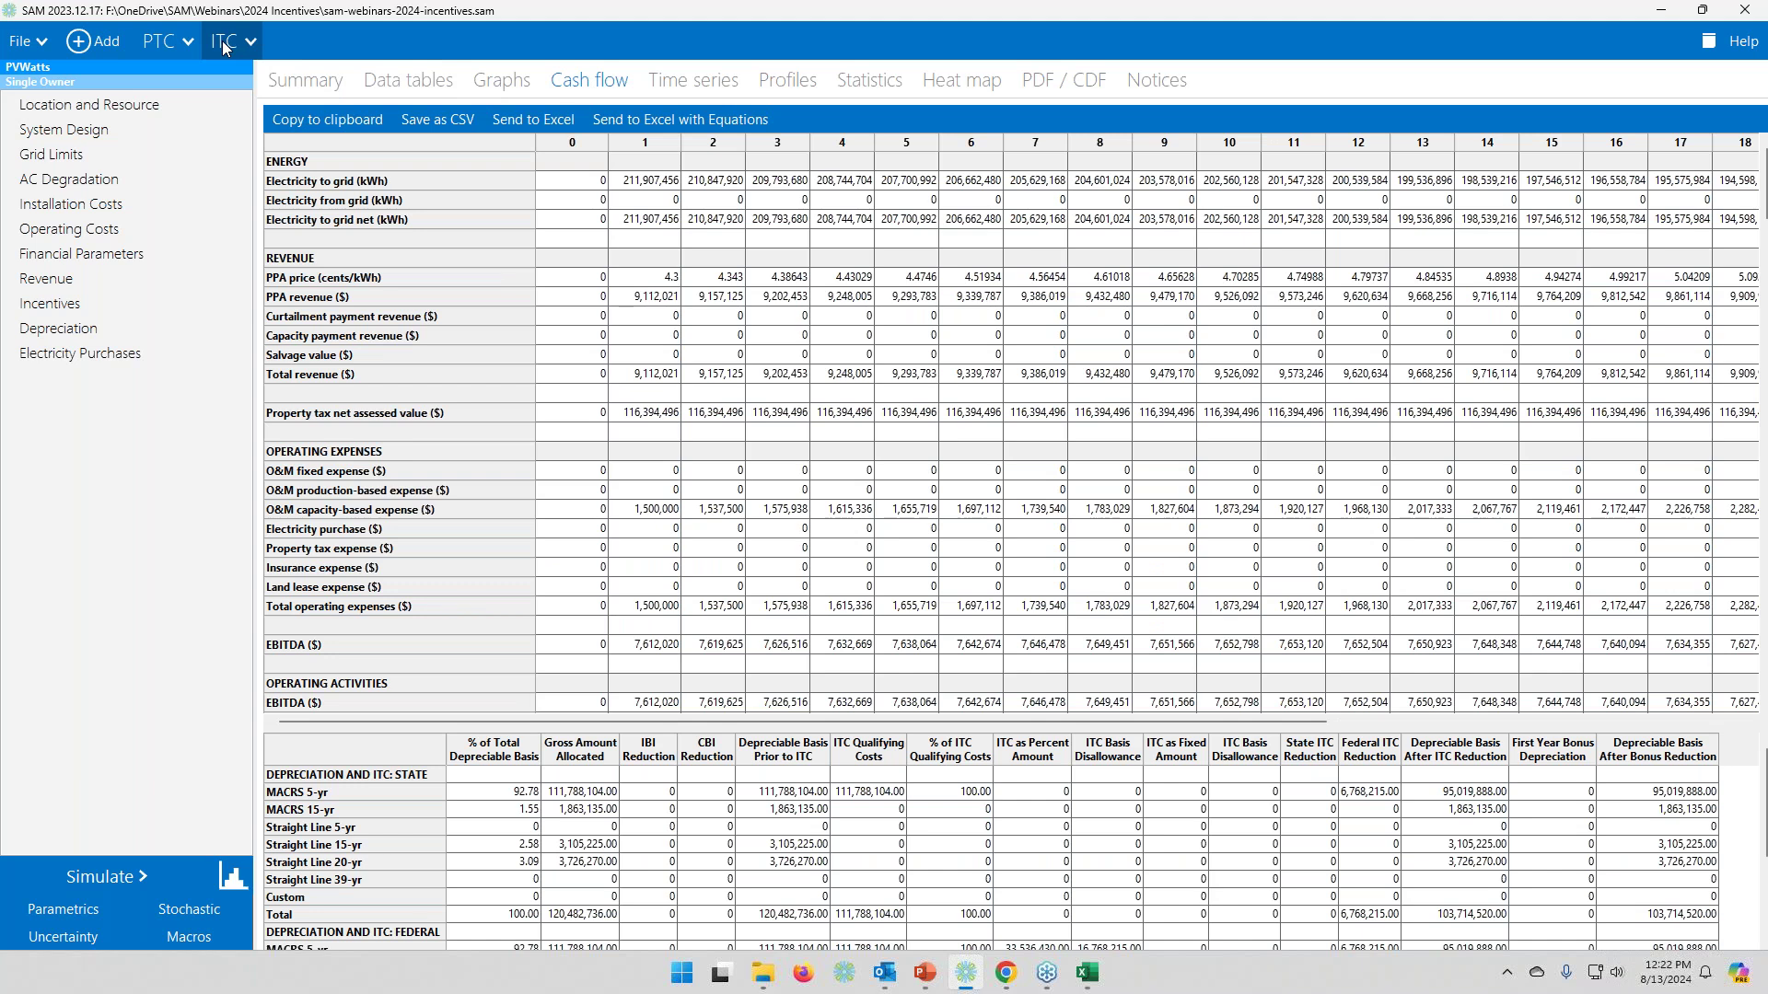
scroll(343, 505, "down", 7)
scroll(343, 504, "down", 10)
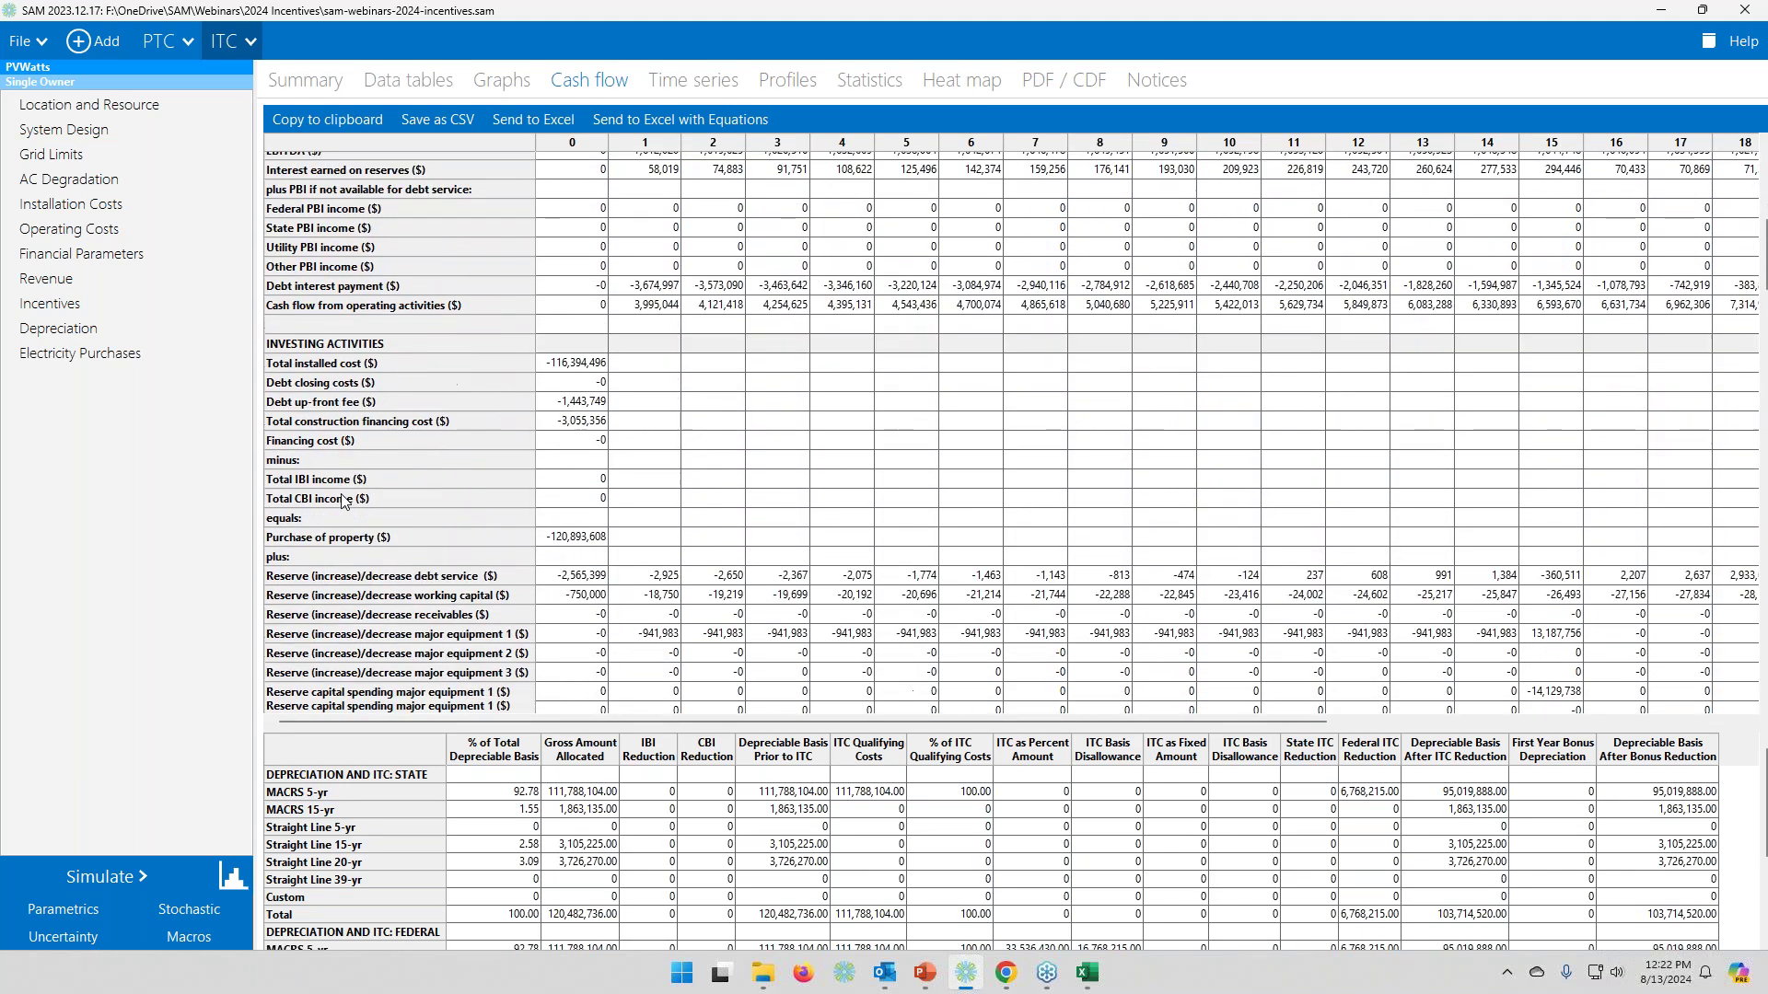
scroll(341, 501, "down", 5)
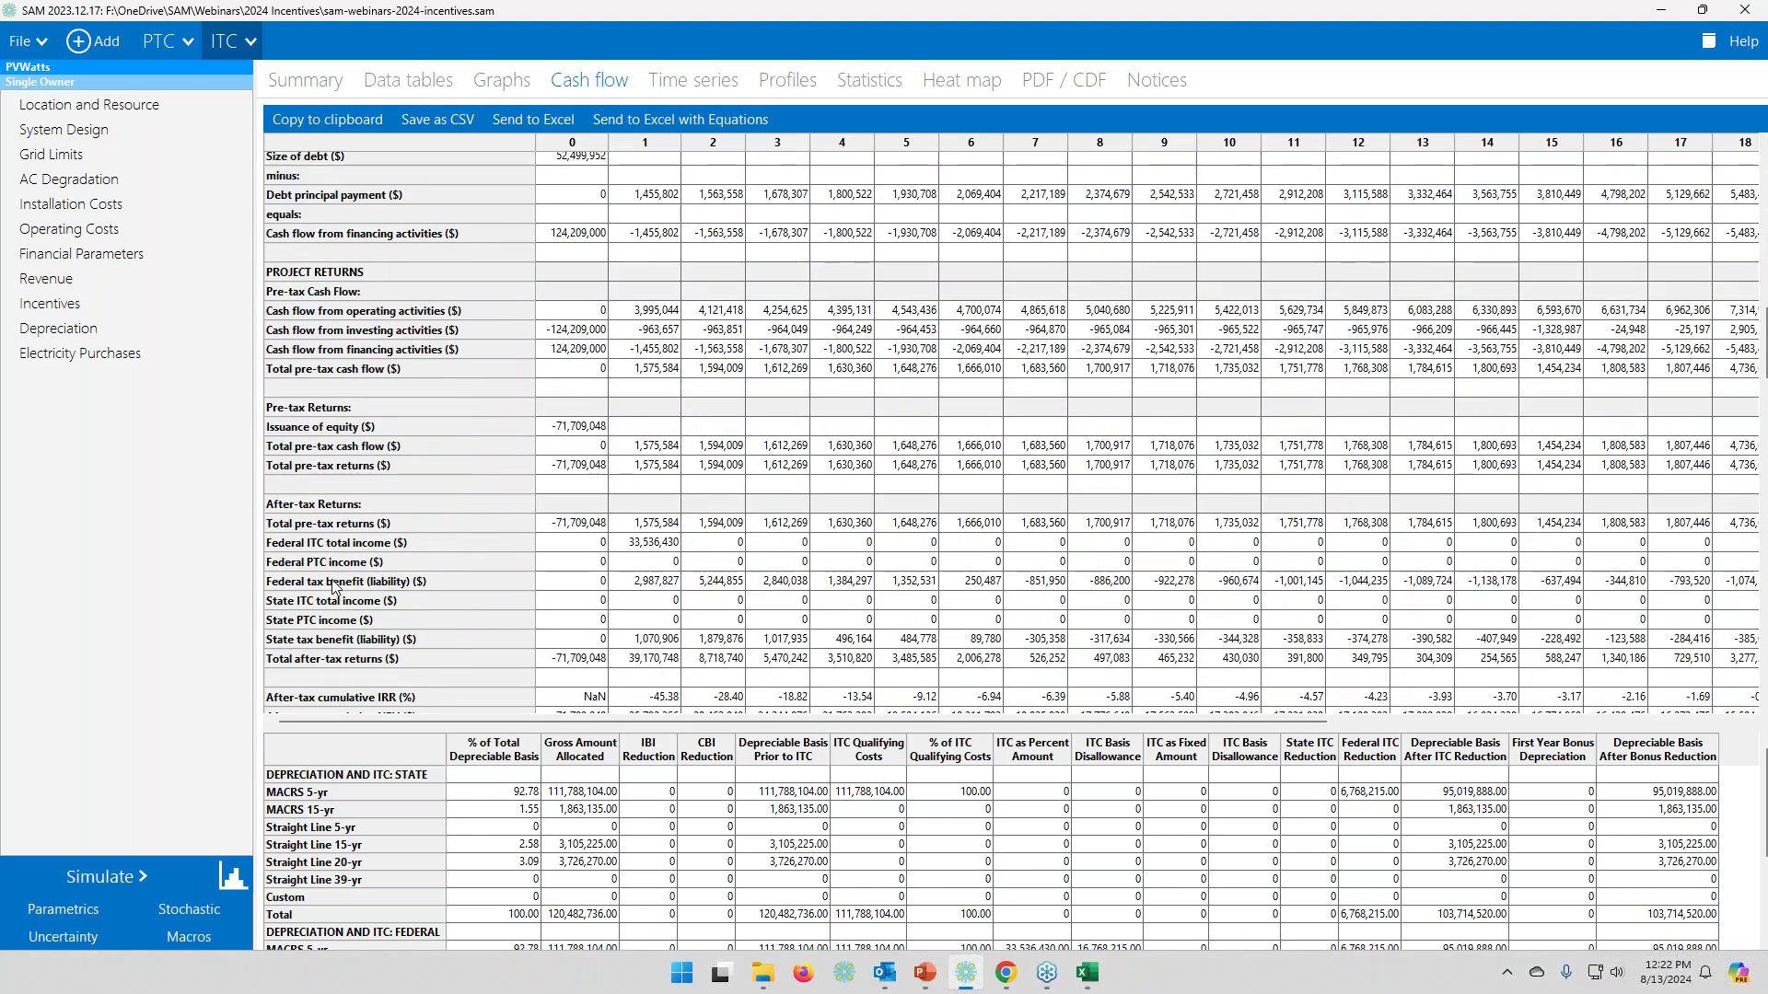
left_click(653, 549)
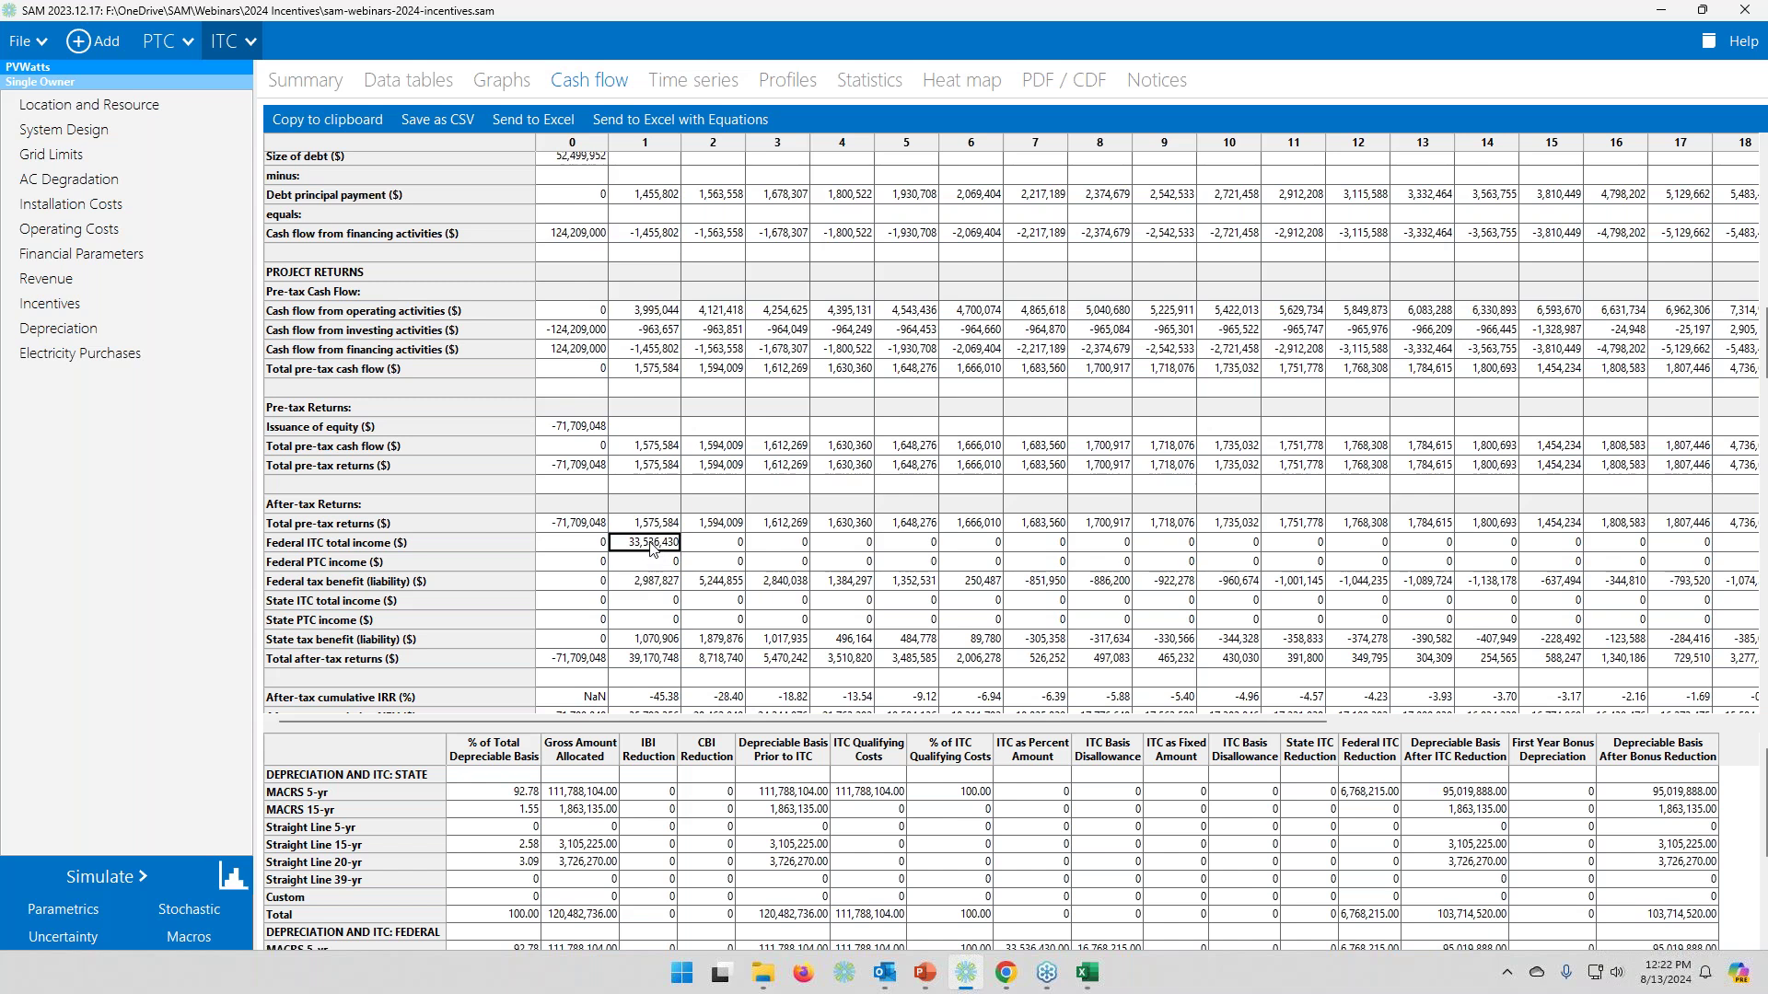
- Enlarge the ITC case's depreciation table, widen the Federal ITC Reduction column and inspect the federal MACRS 5-yr reduction
scroll(642, 562, "down", 2)
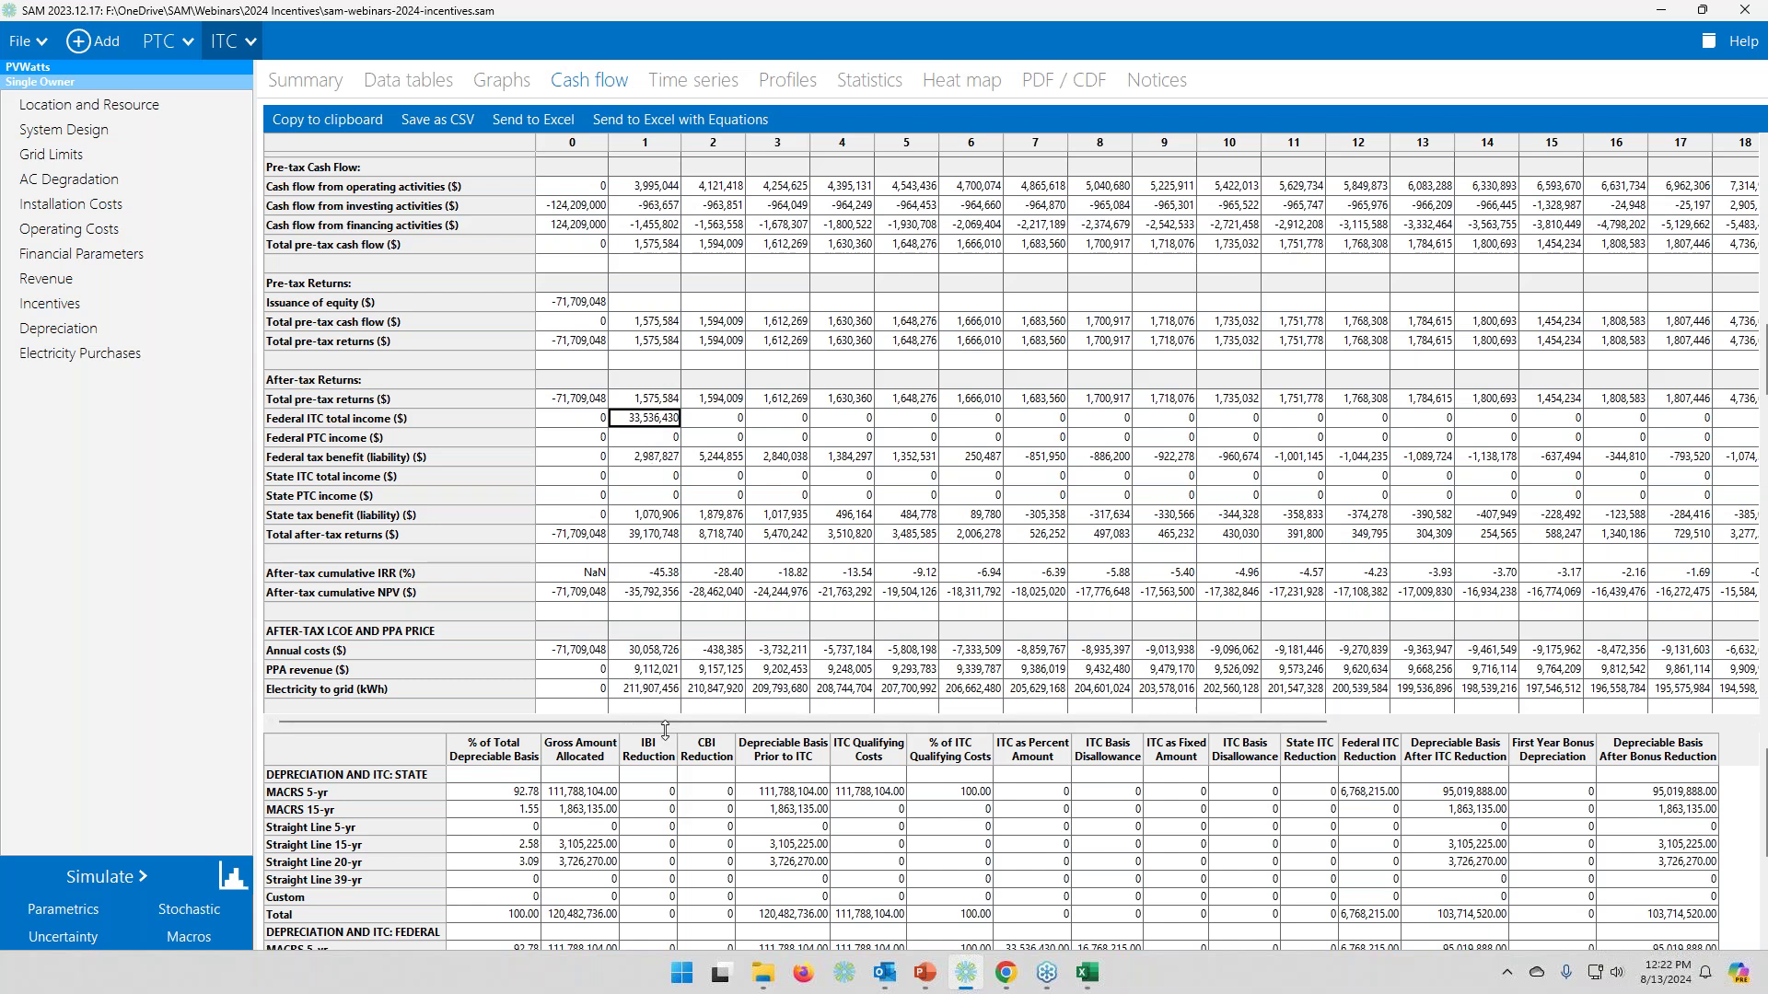
left_click_drag(664, 729, 680, 522)
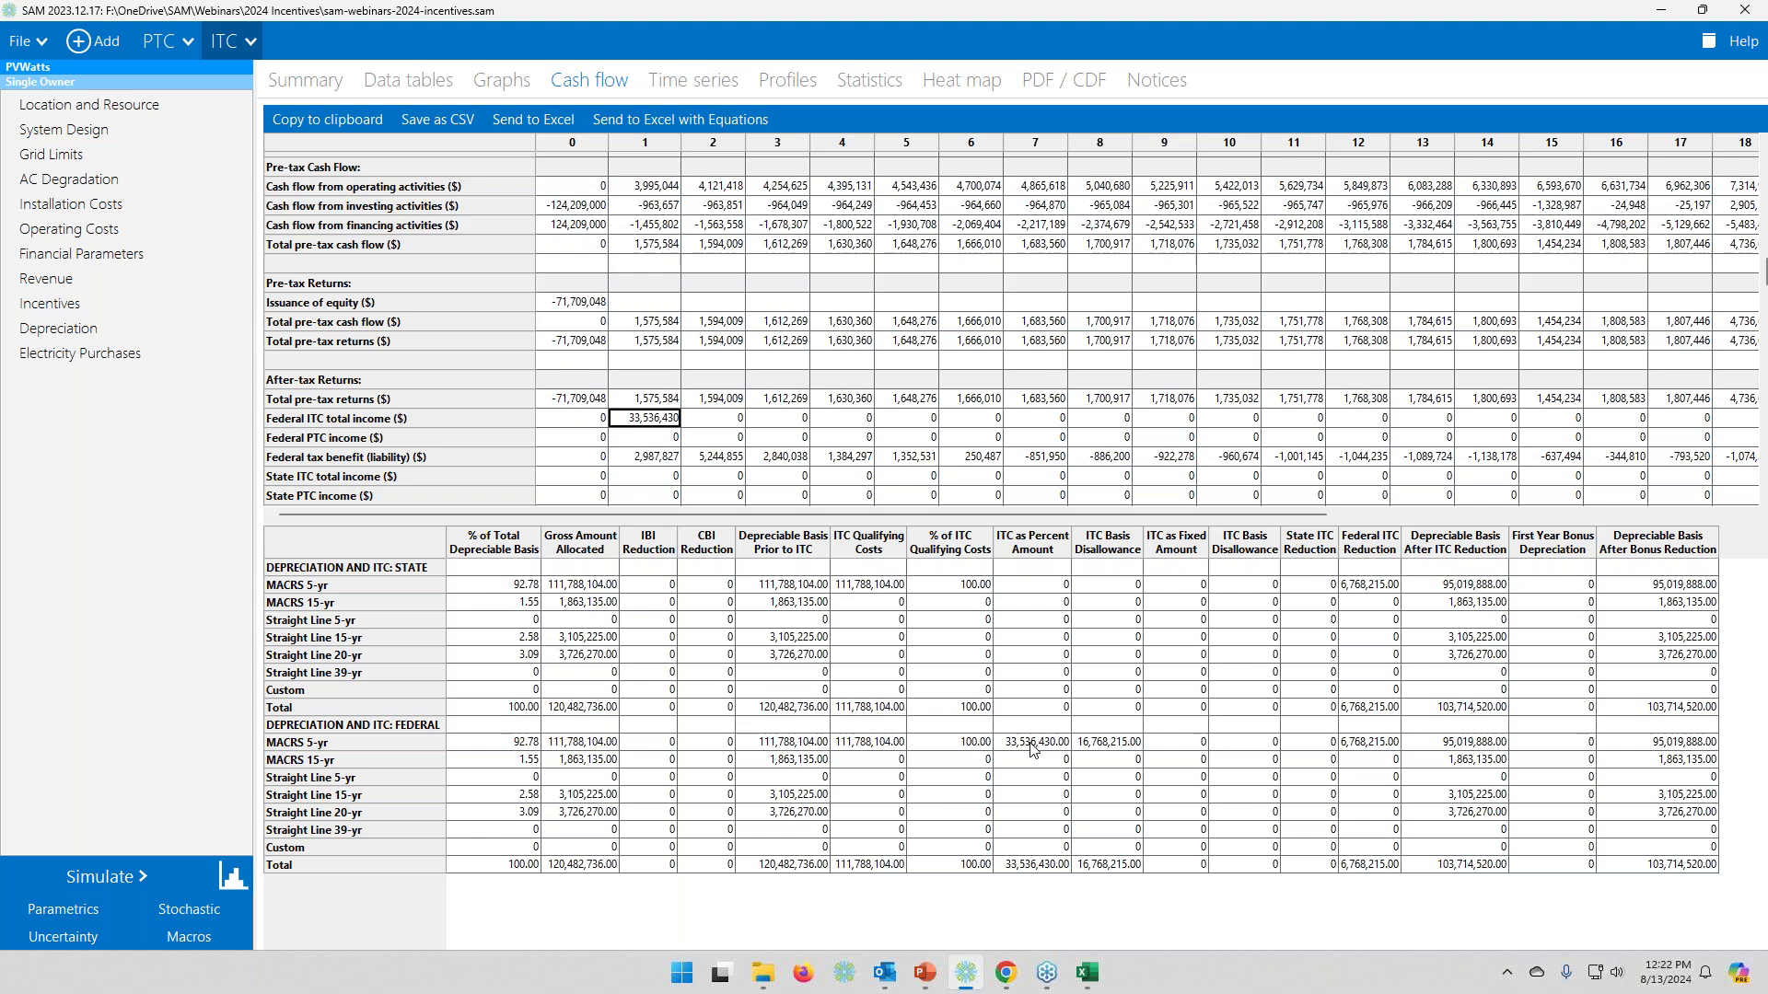
left_click(1401, 550)
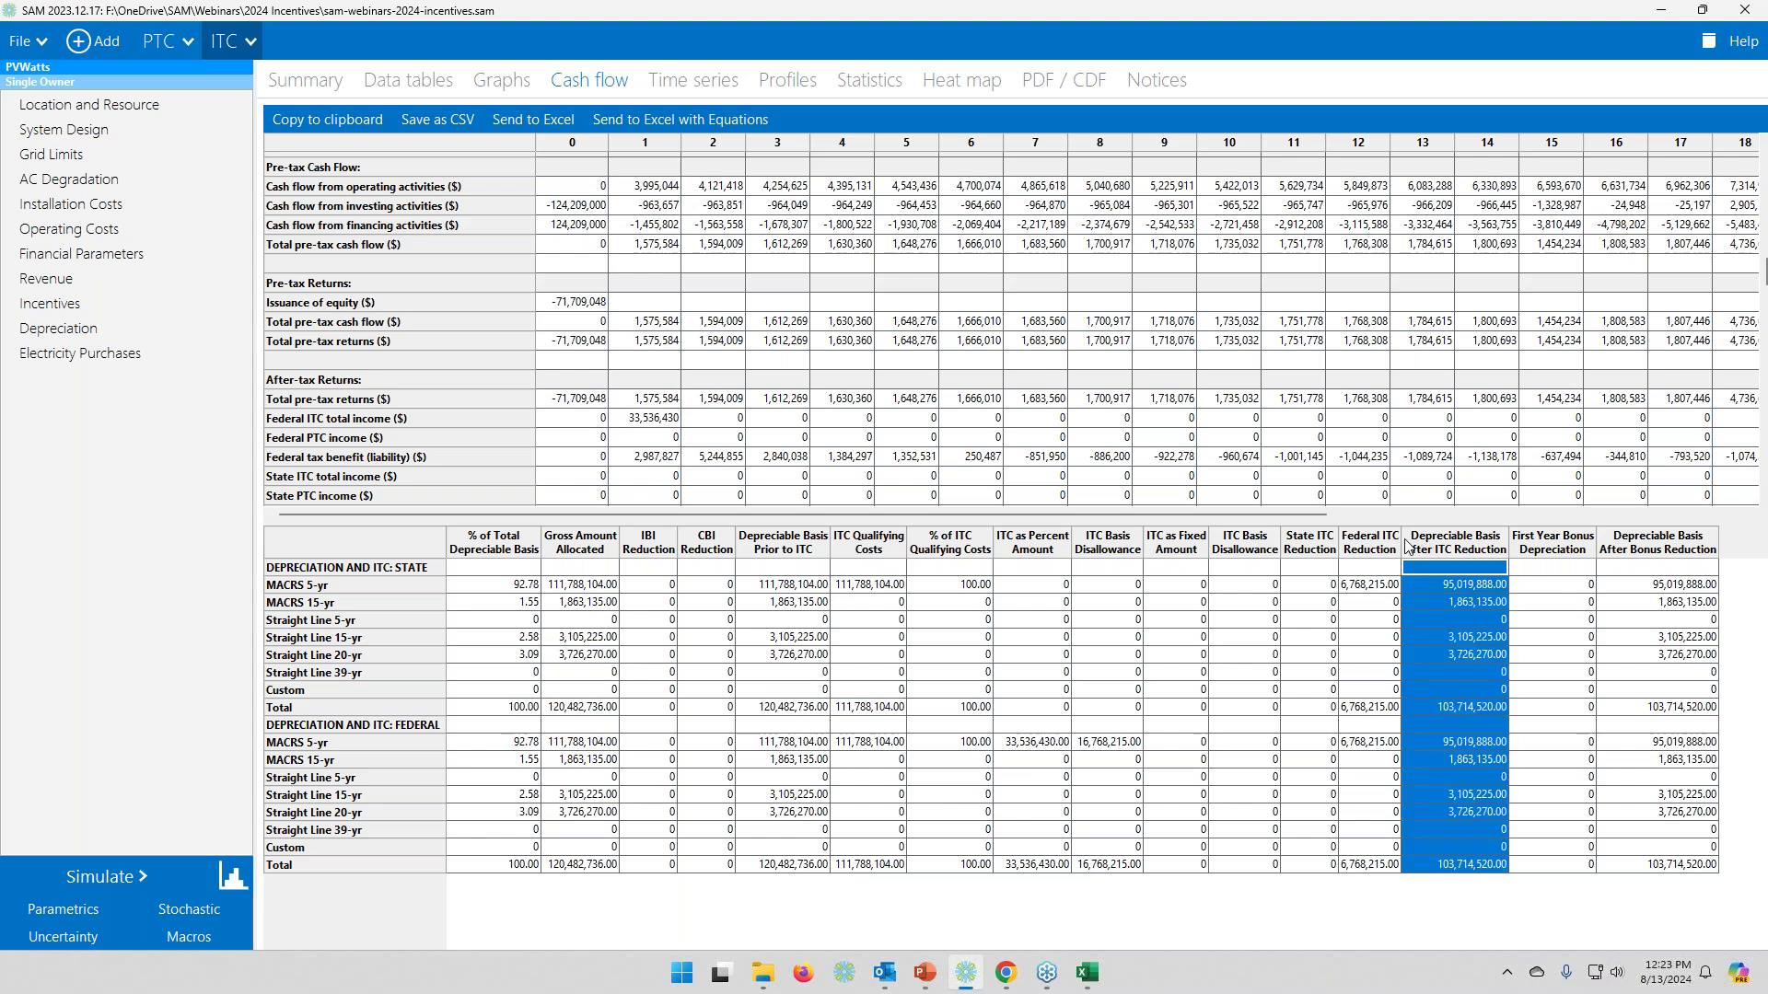
left_click_drag(1401, 550, 1443, 550)
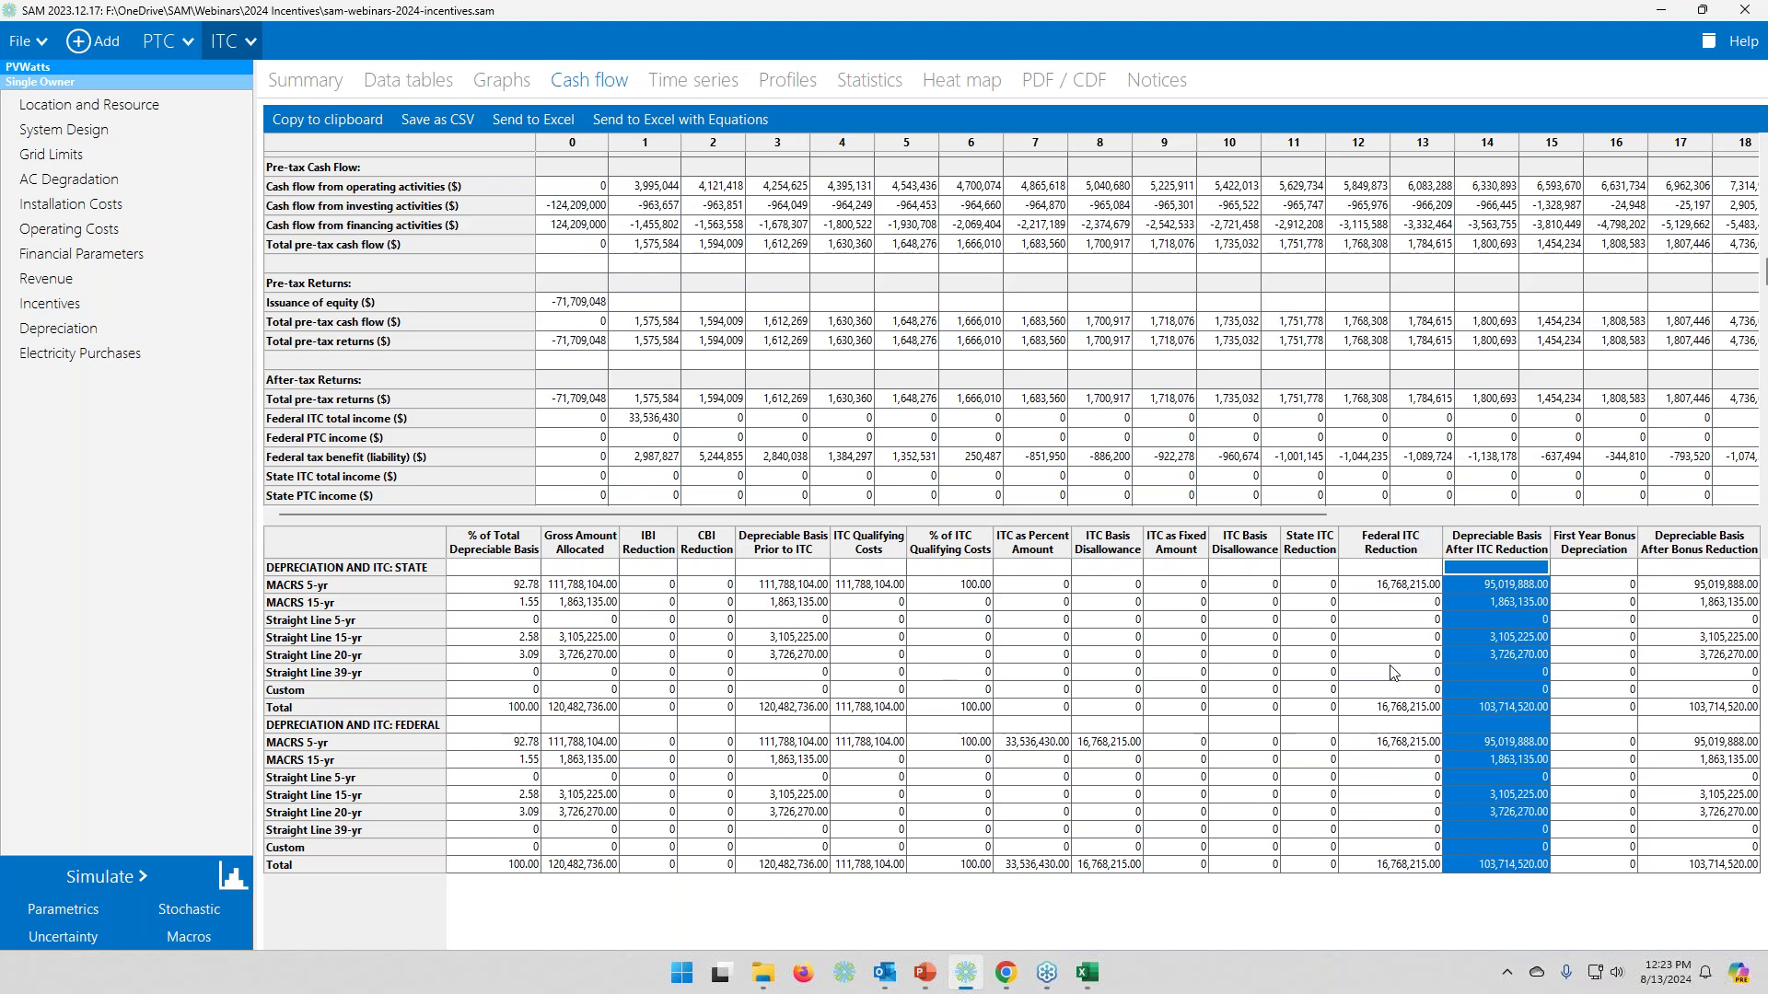
left_click(1385, 742)
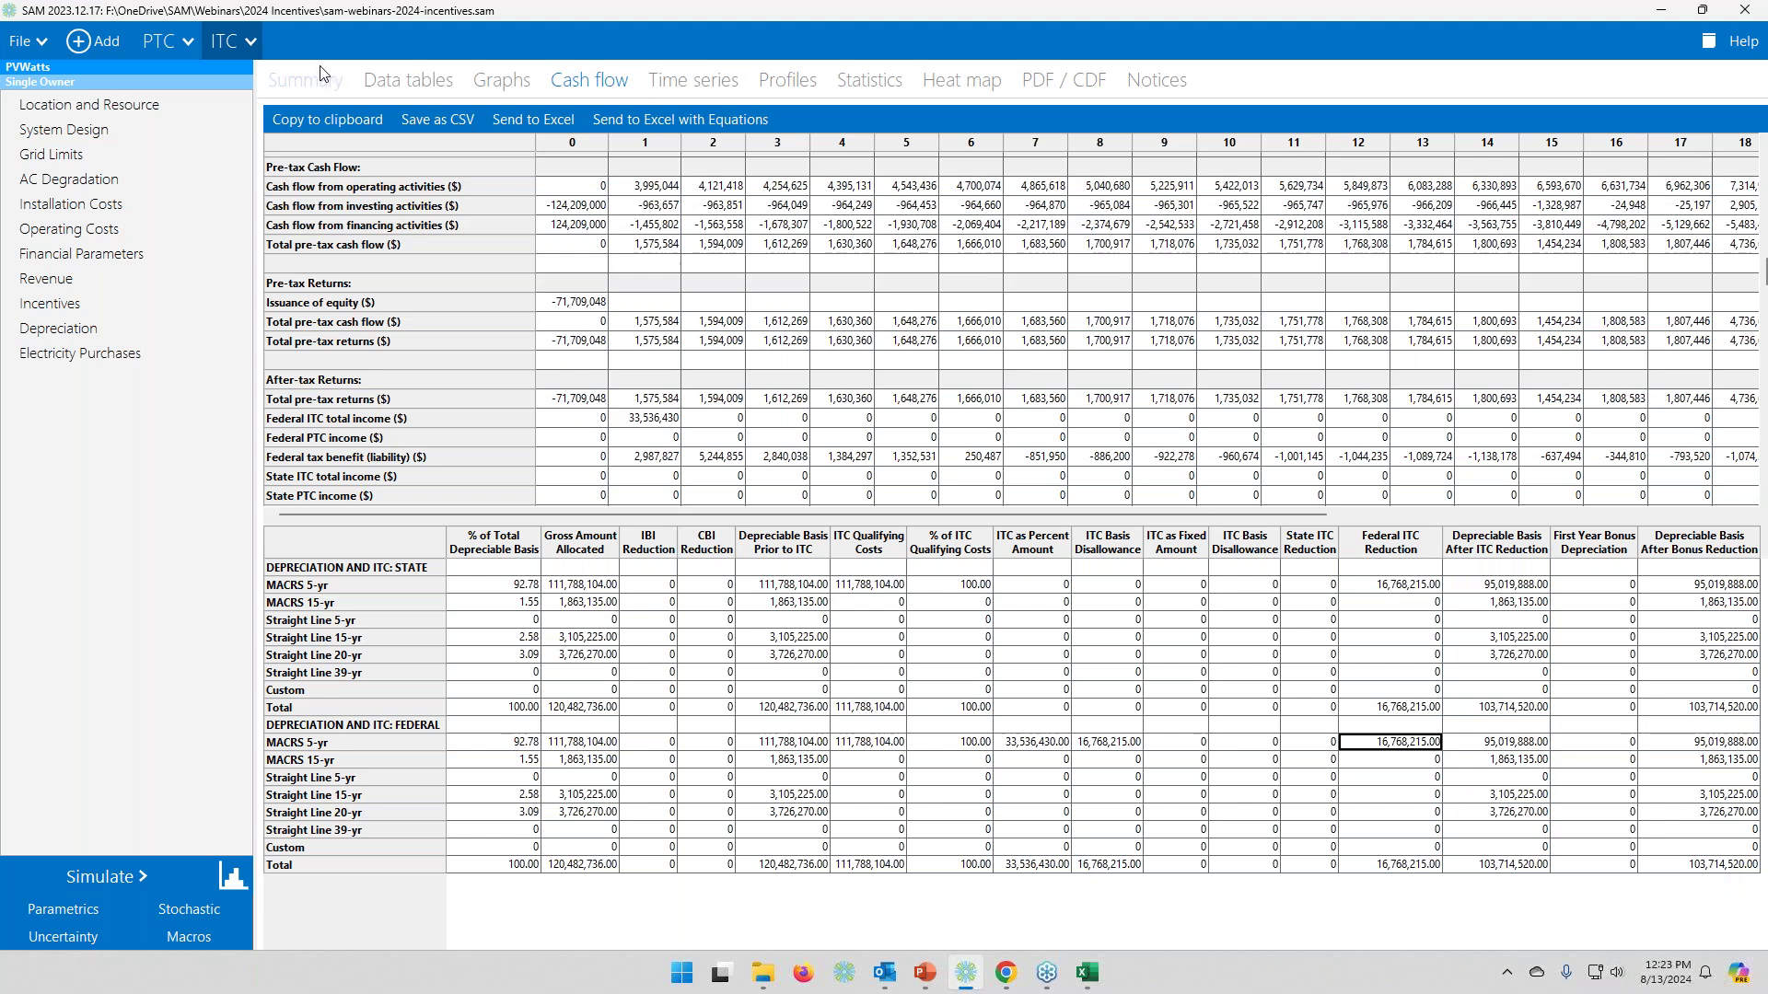
- Inspect the total federal depreciable basis after bonus reduction in the PTC case's cash flow, then return to the ITC case
left_click(149, 43)
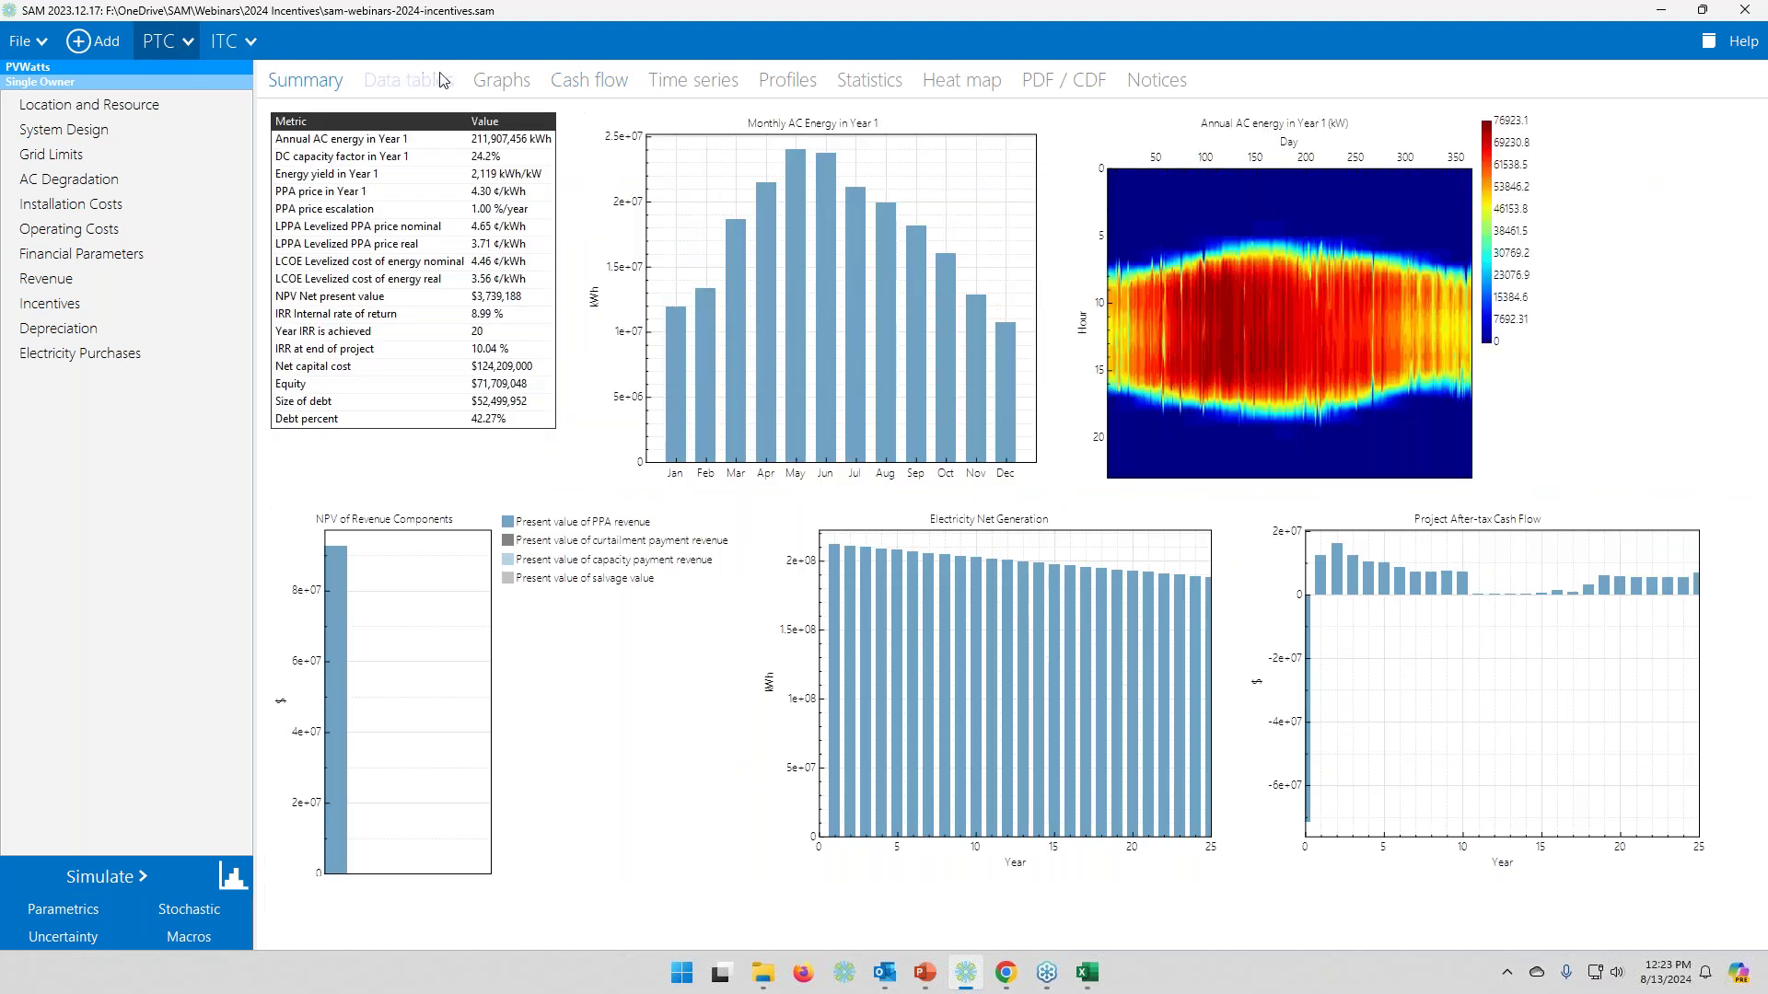
left_click(601, 82)
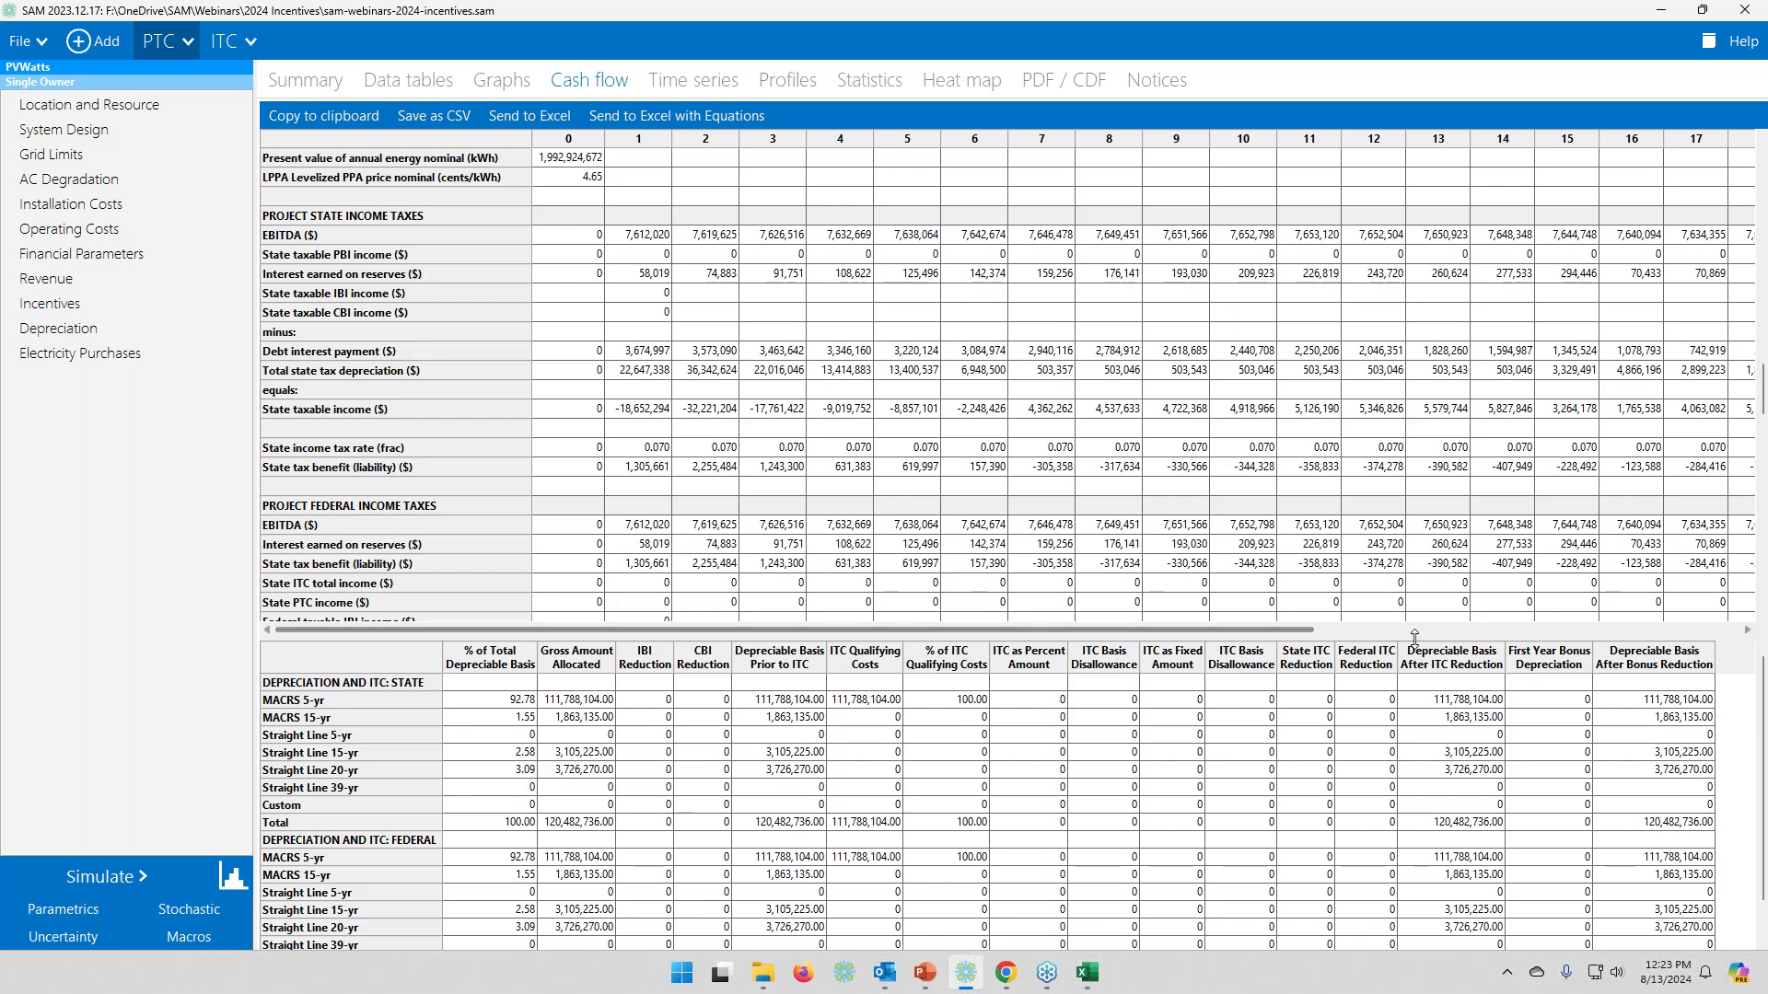
left_click_drag(1413, 634, 1412, 580)
left_click(1657, 925)
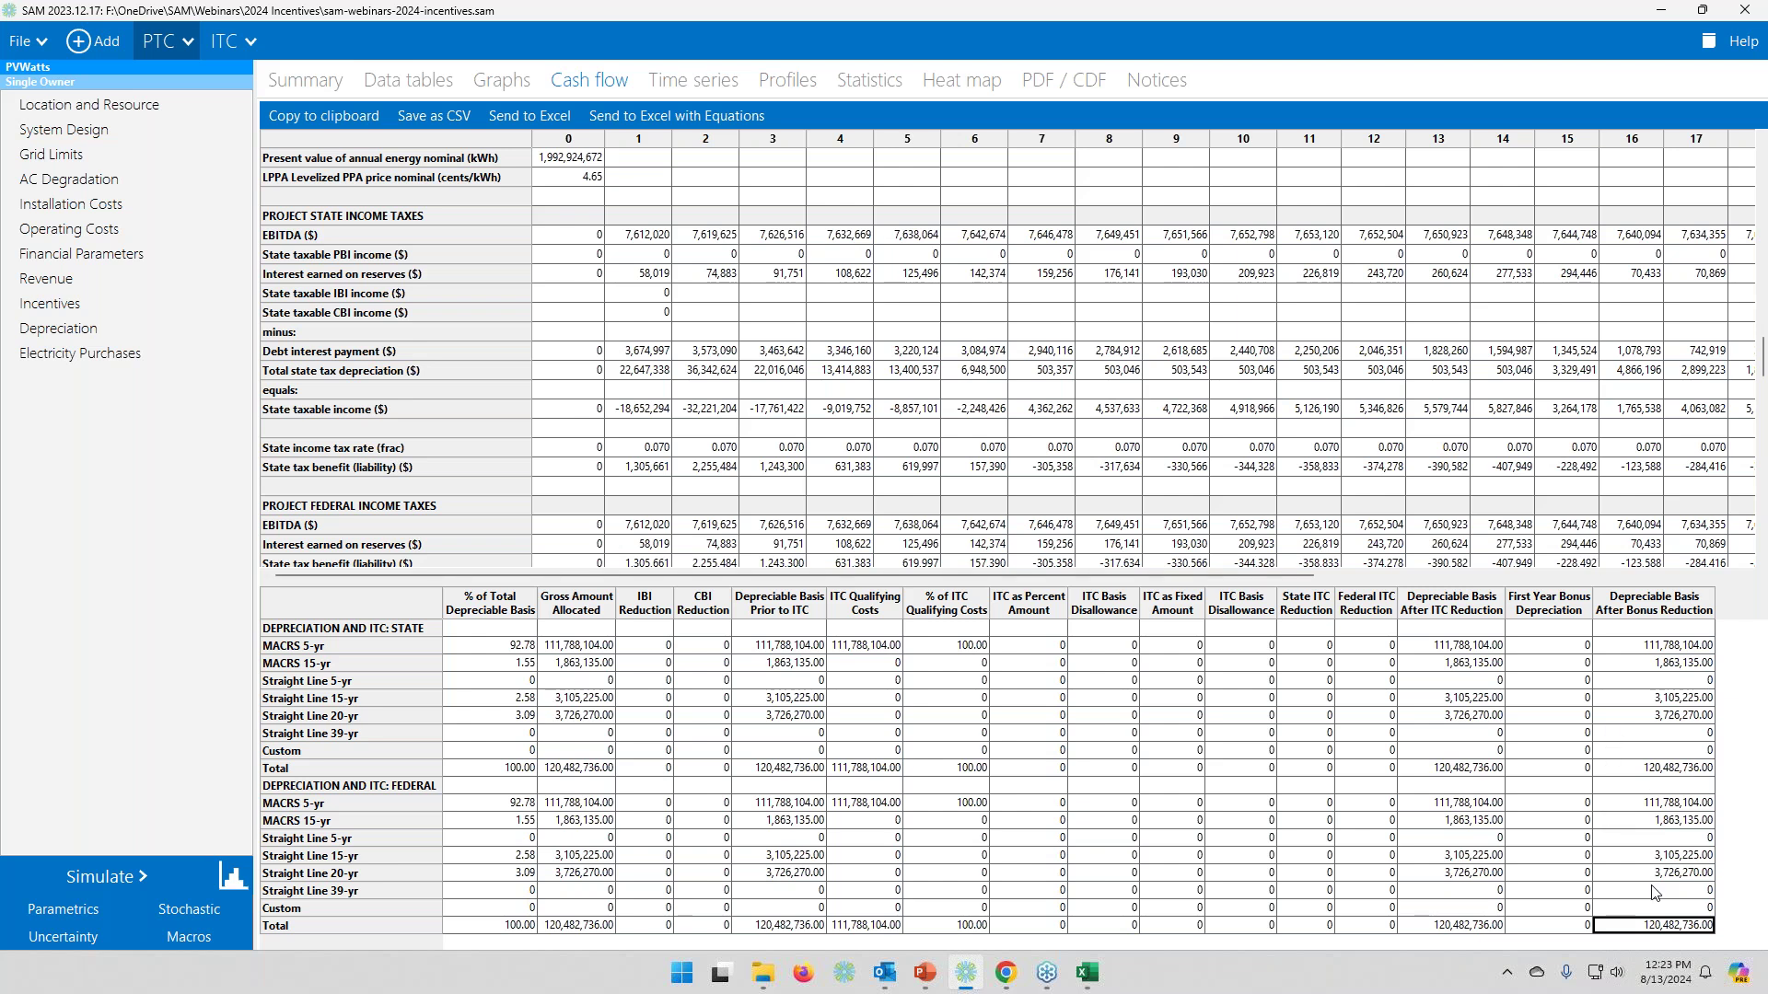
left_click(218, 46)
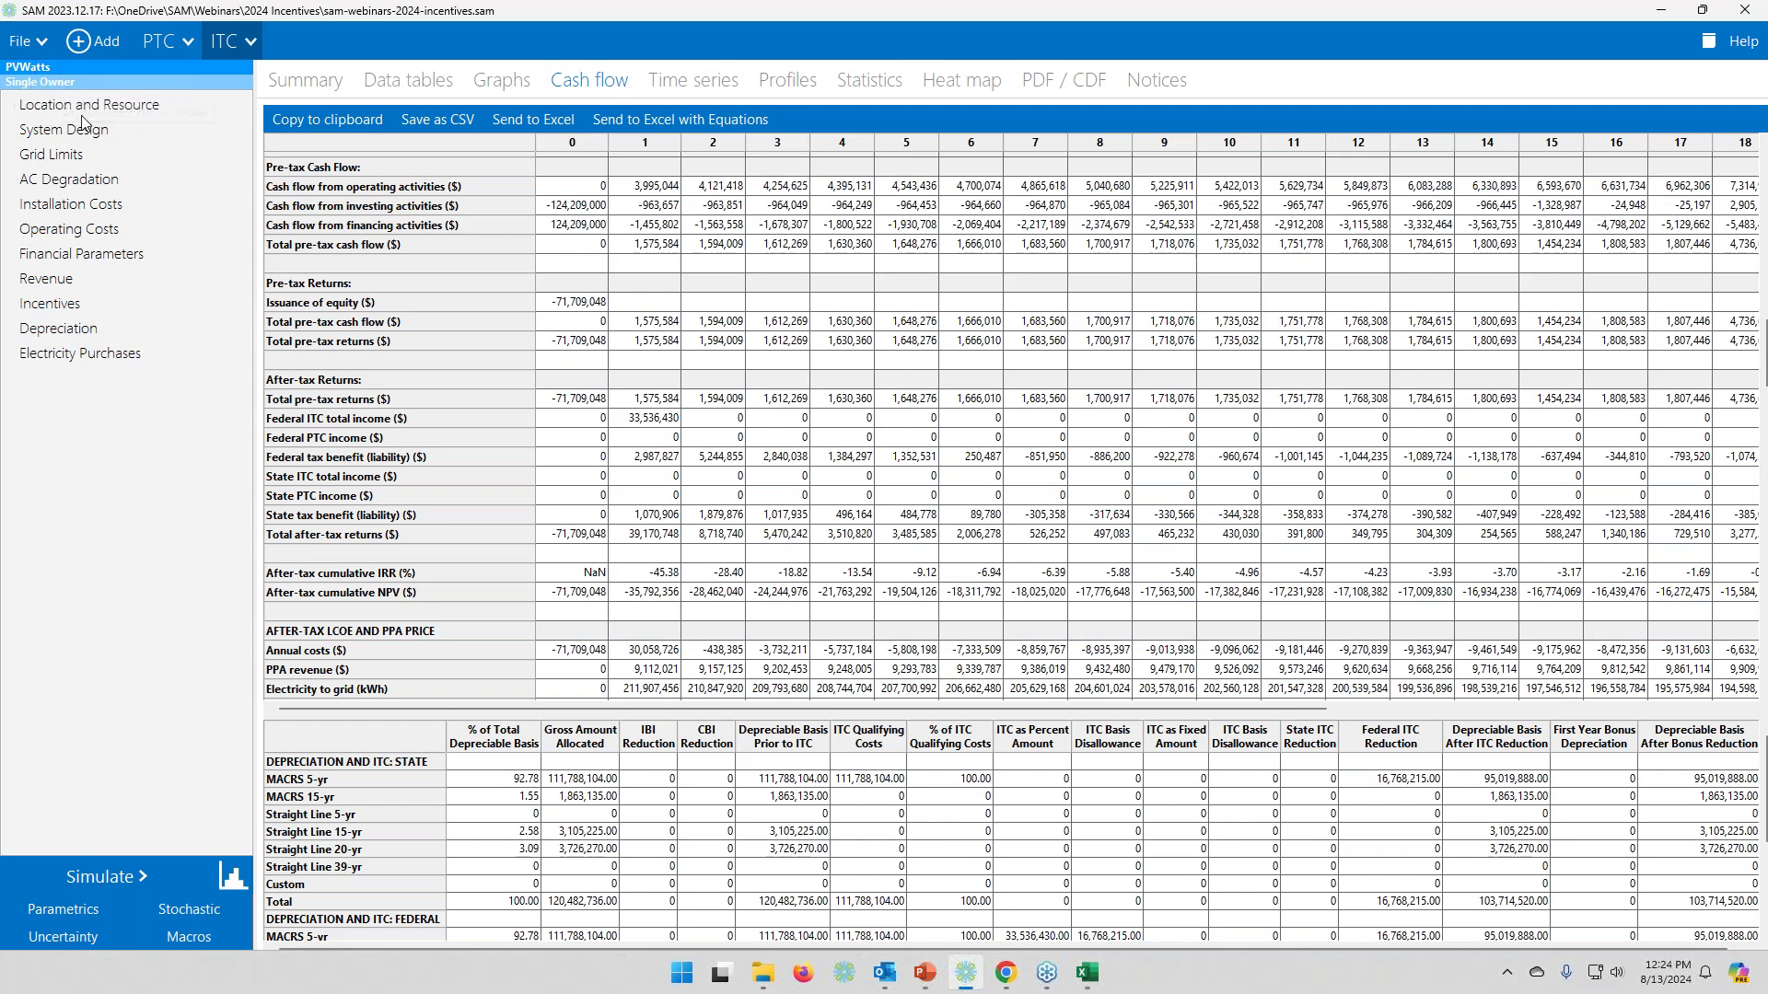
- Add a new case using the photovoltaic PVWatts performance model with the distributed Commercial Owner financial model
left_click(88, 47)
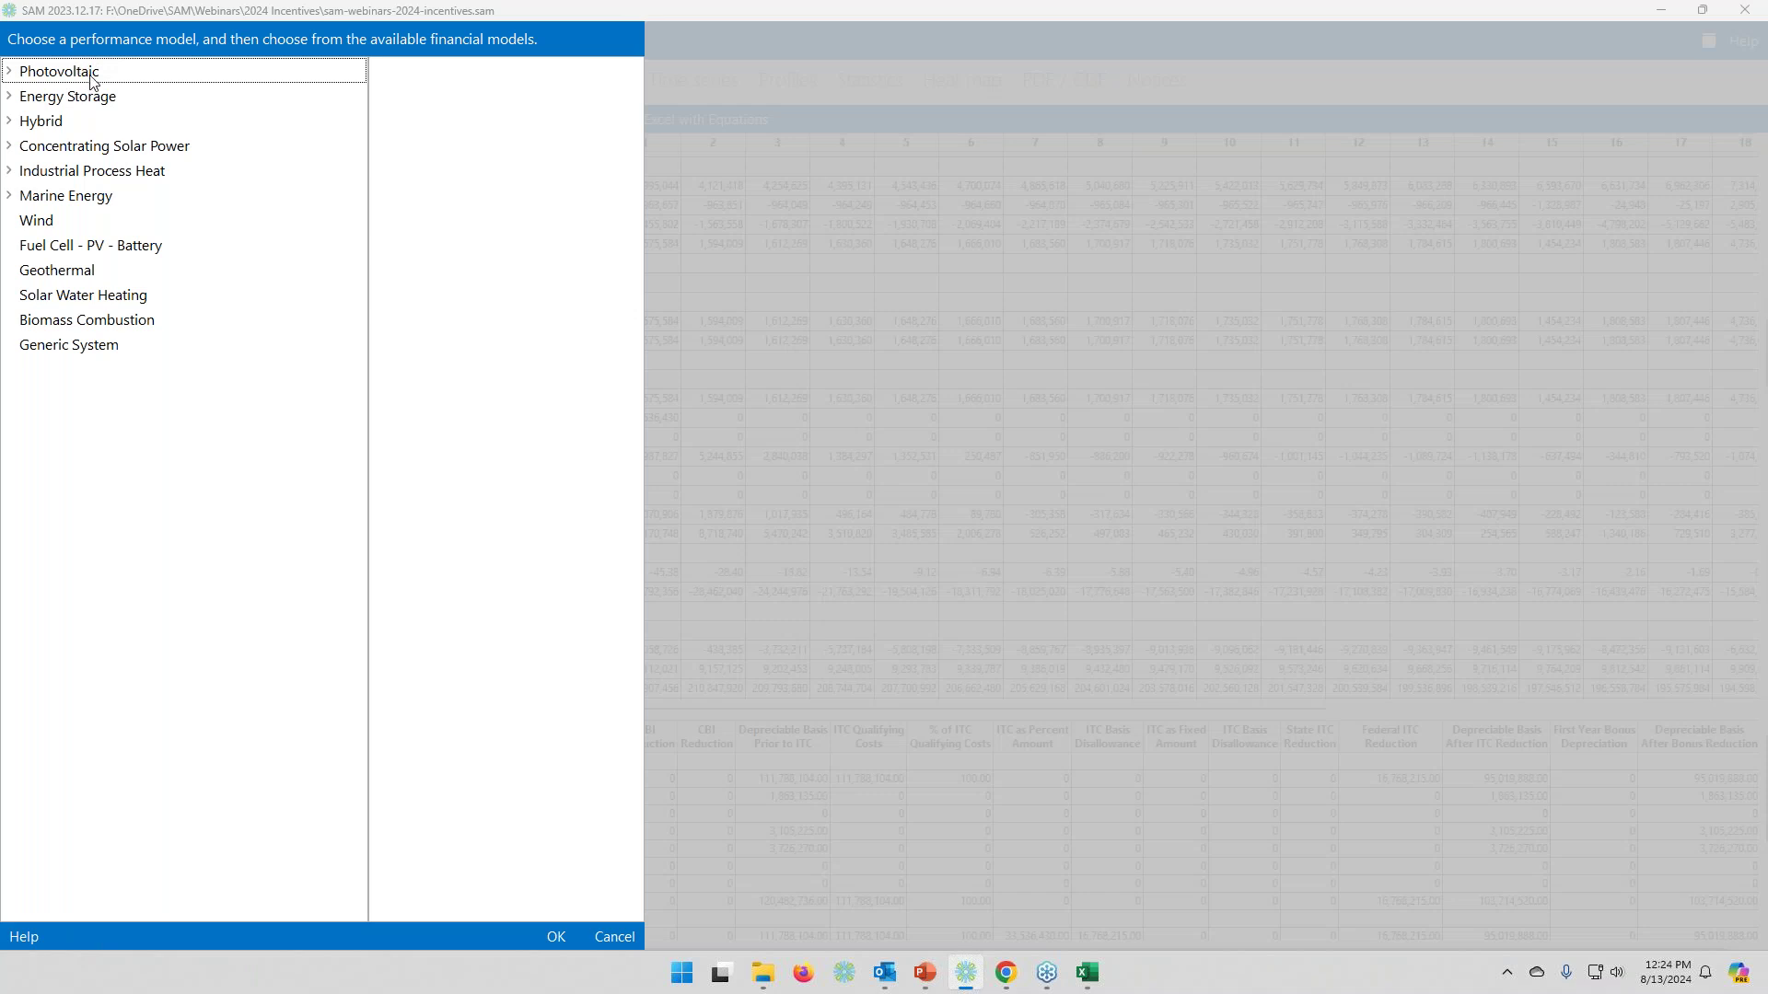
left_click(95, 73)
left_click(51, 122)
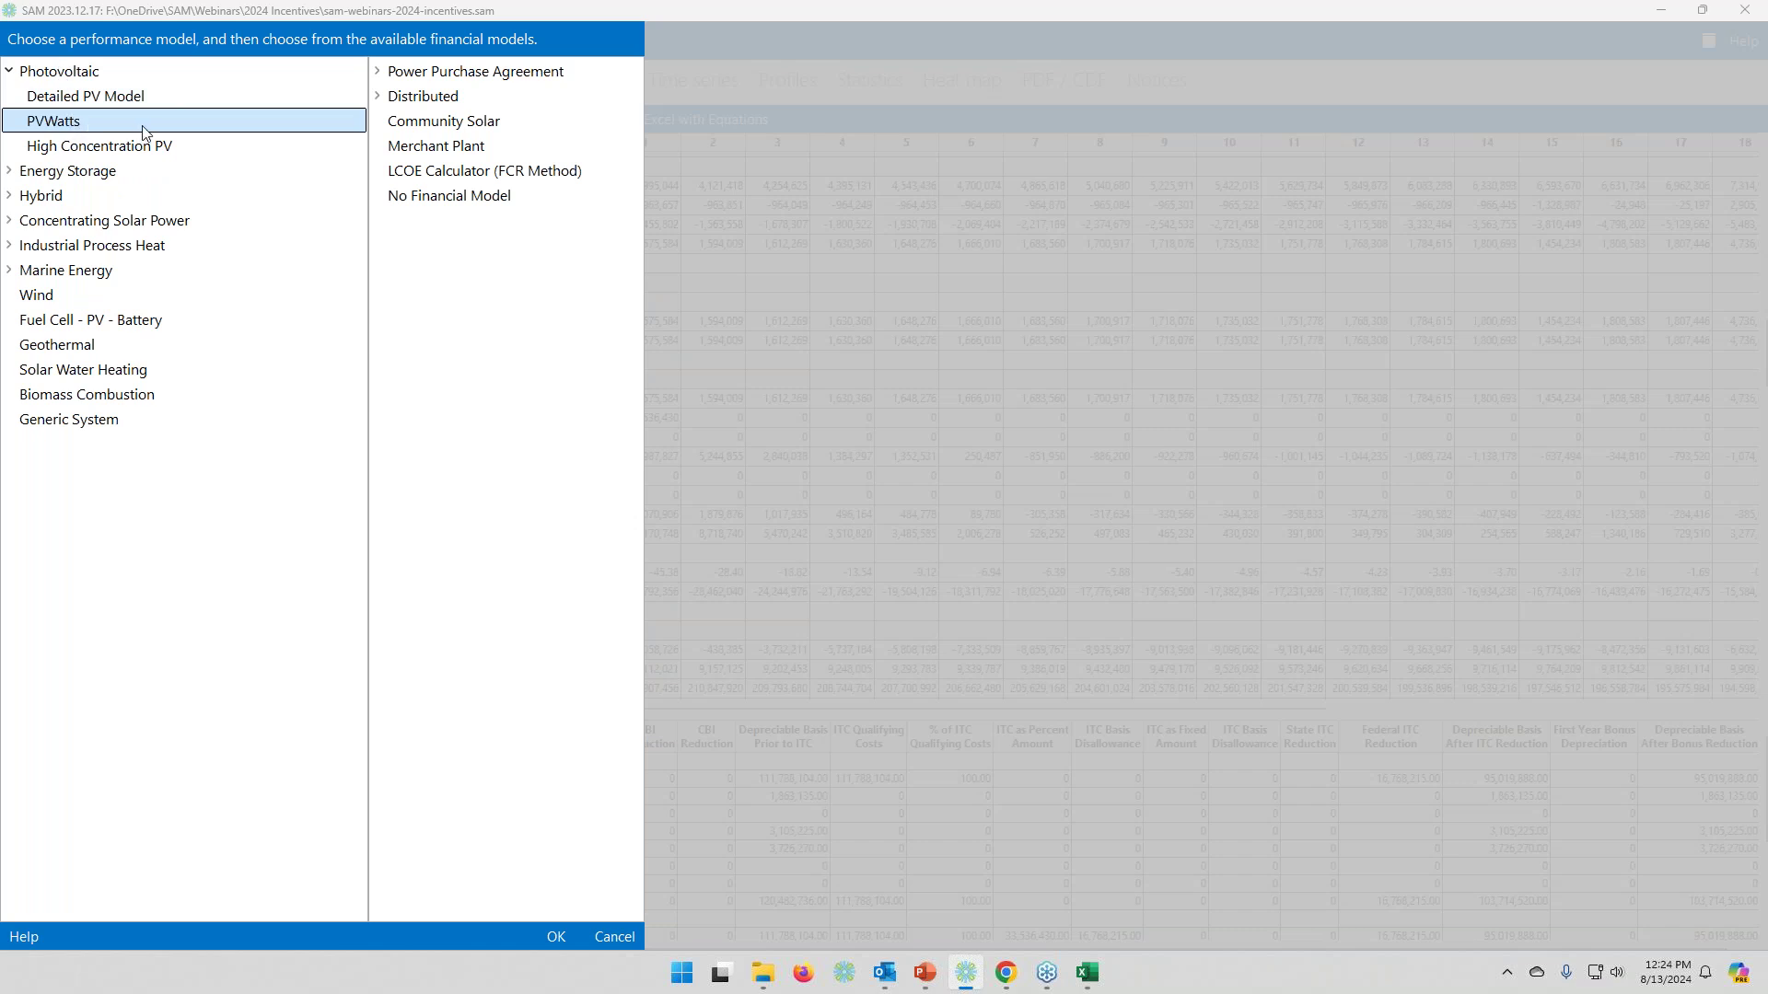
left_click(381, 71)
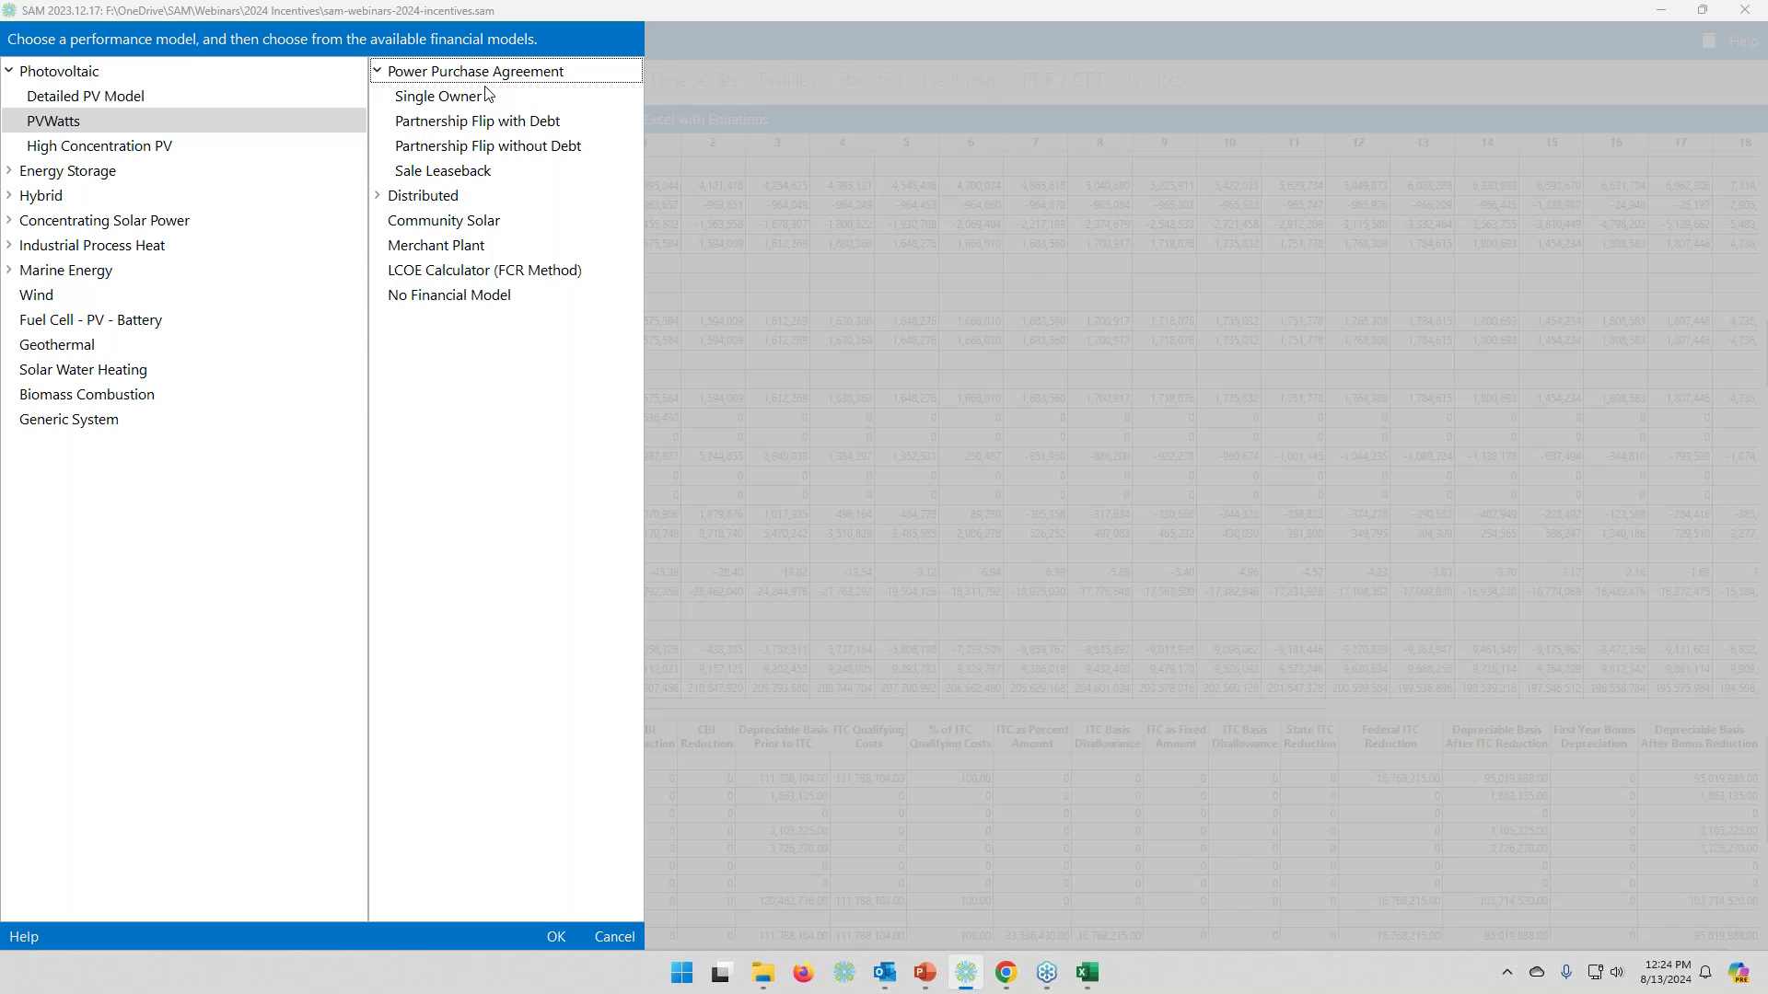
left_click(377, 196)
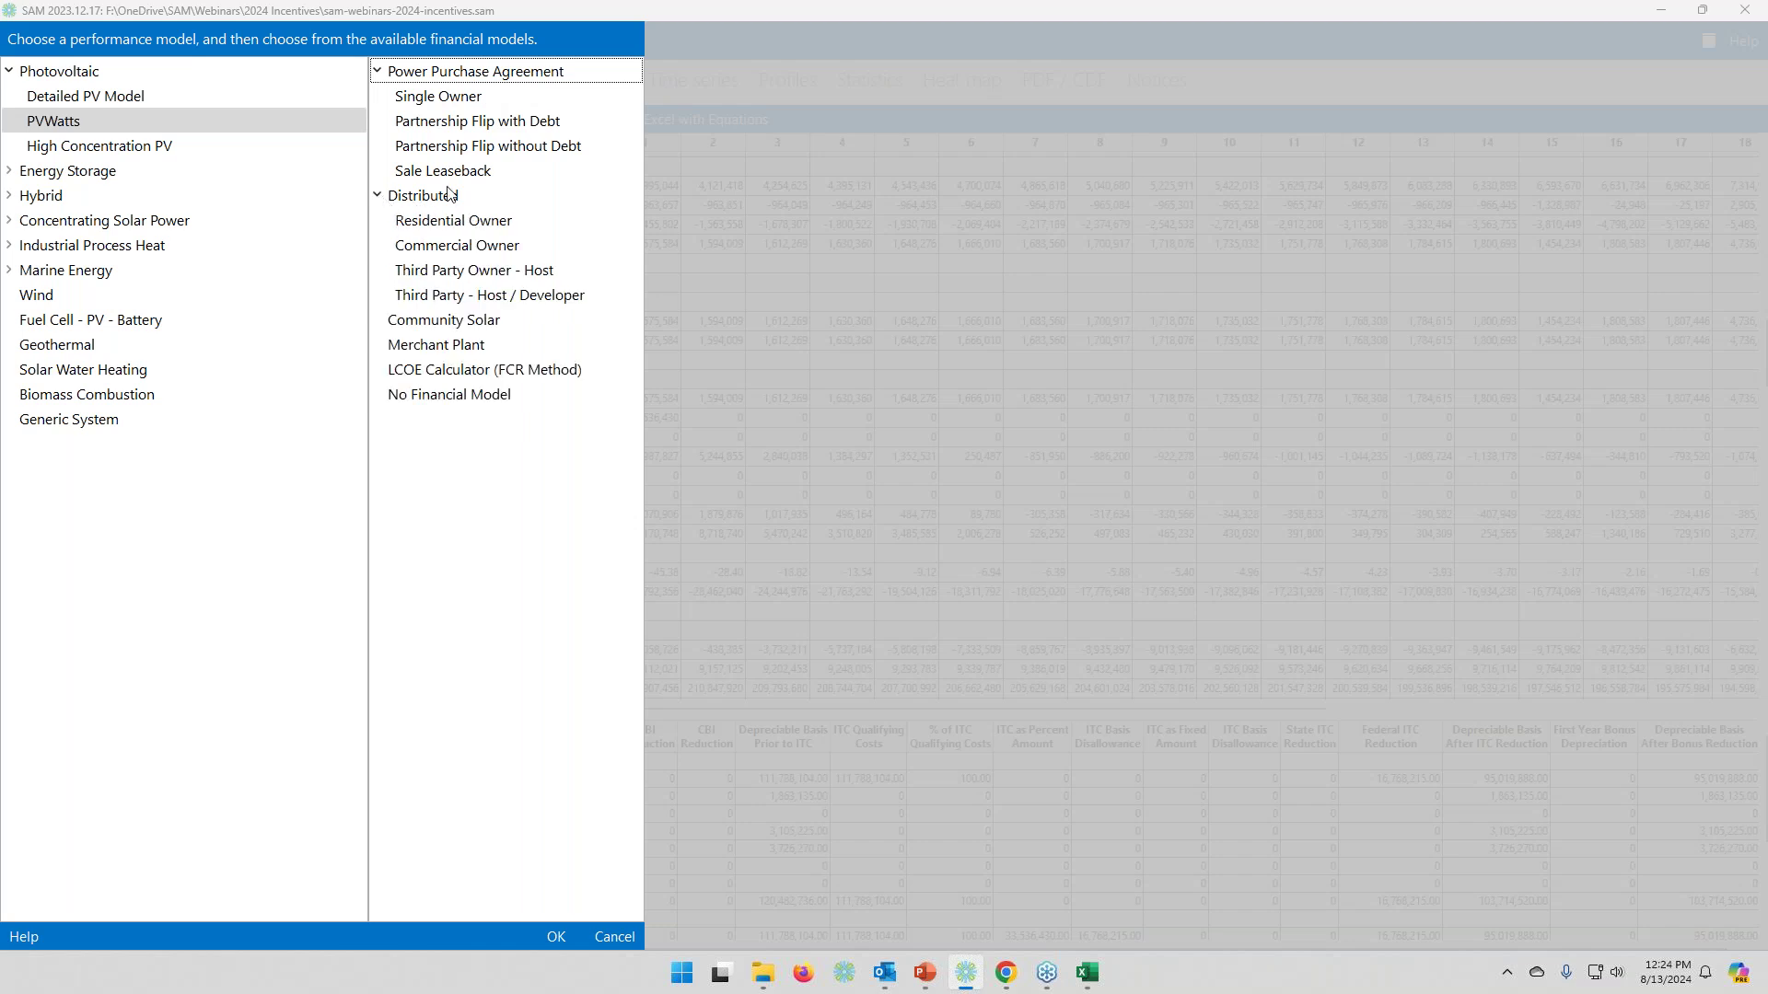
left_click(466, 246)
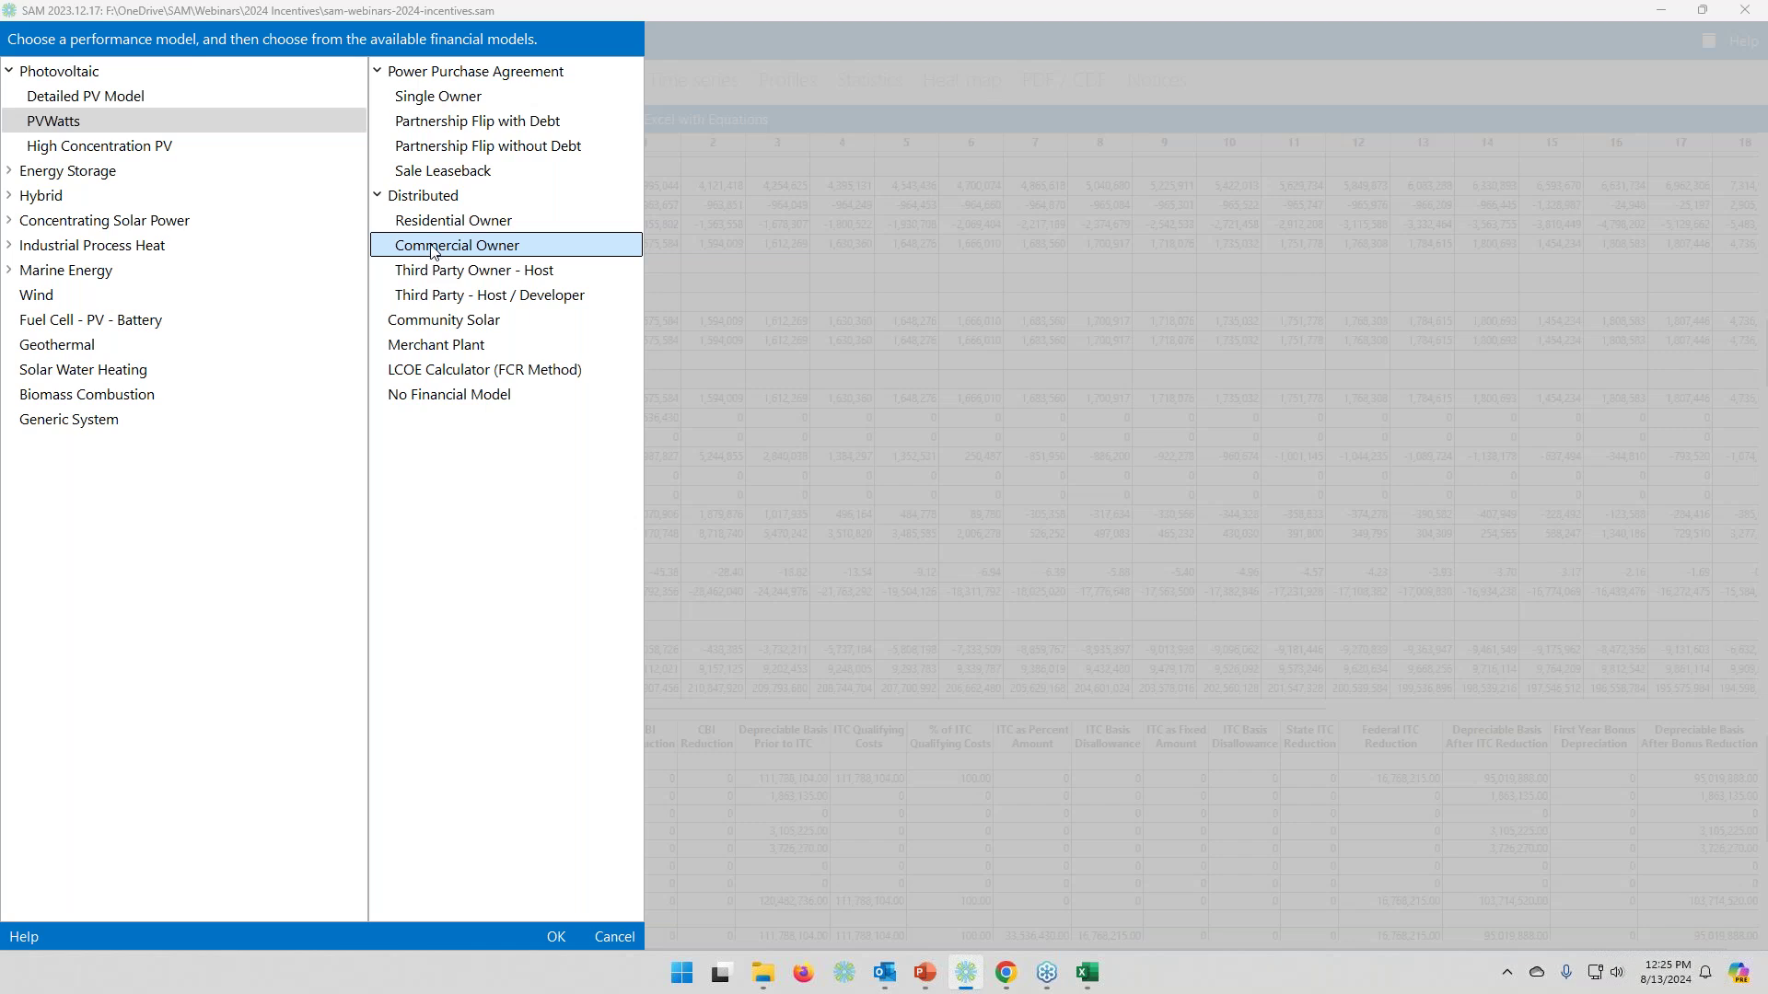
left_click(556, 937)
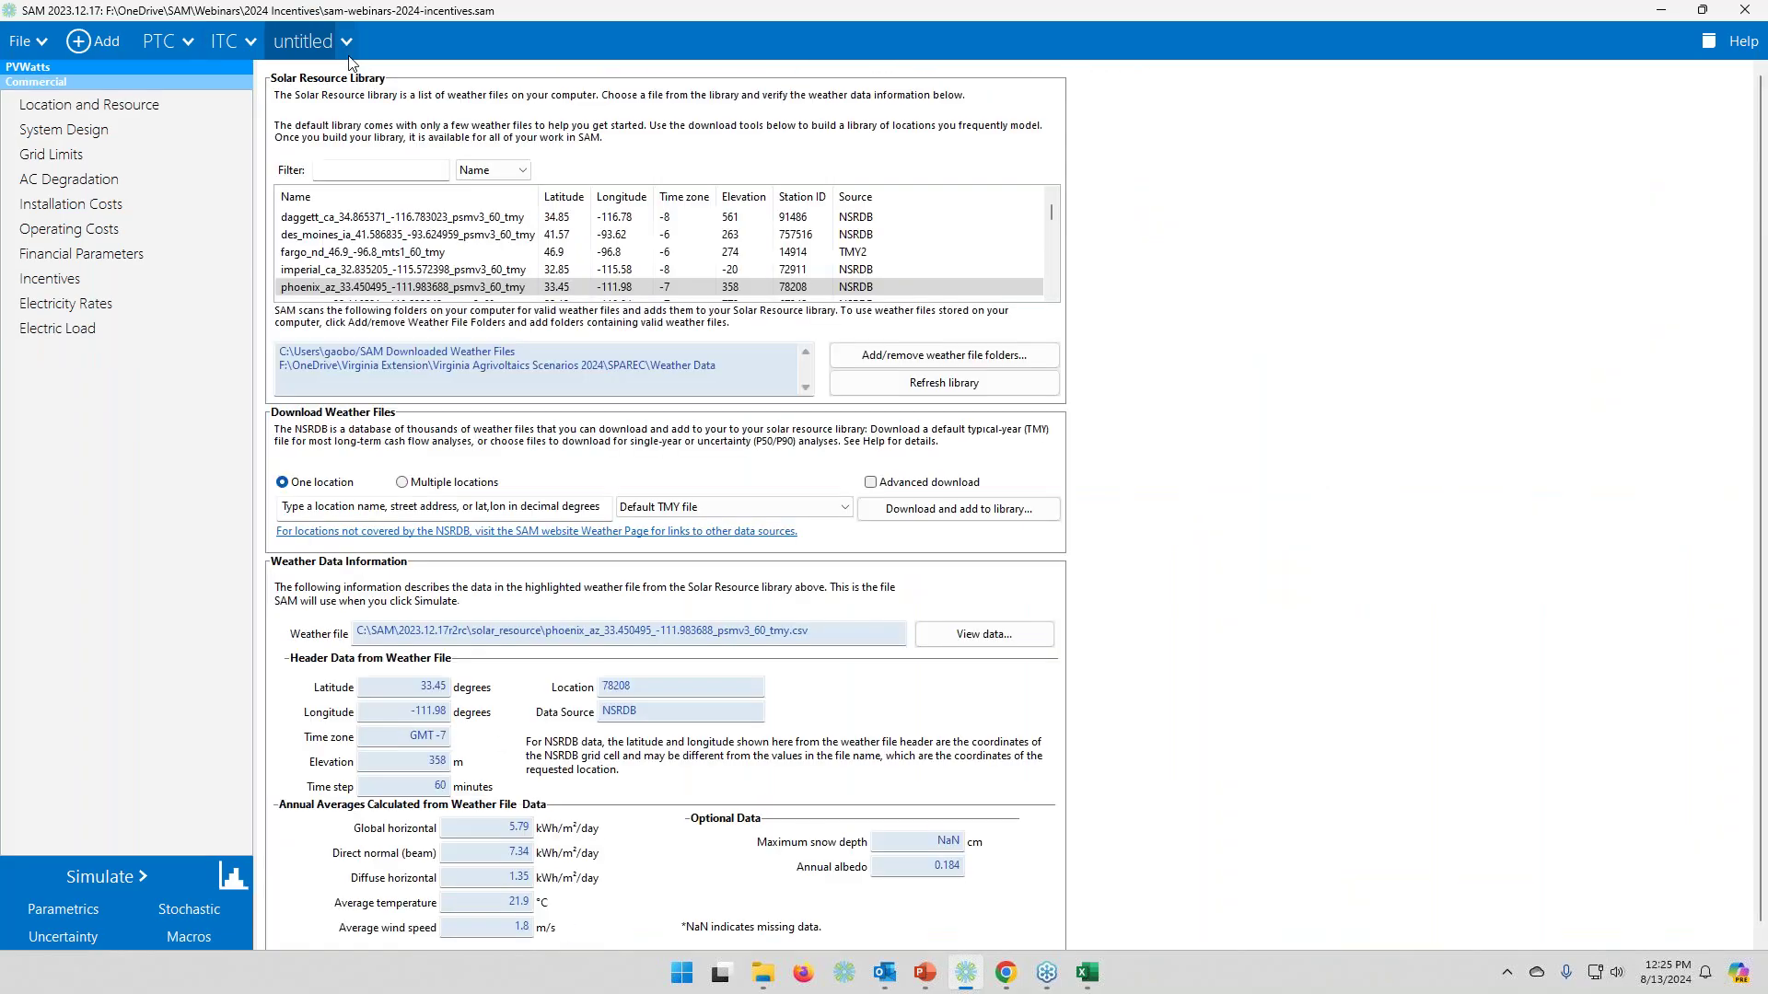
- Rename the new untitled case to Commercial
left_click(353, 46)
left_click(364, 160)
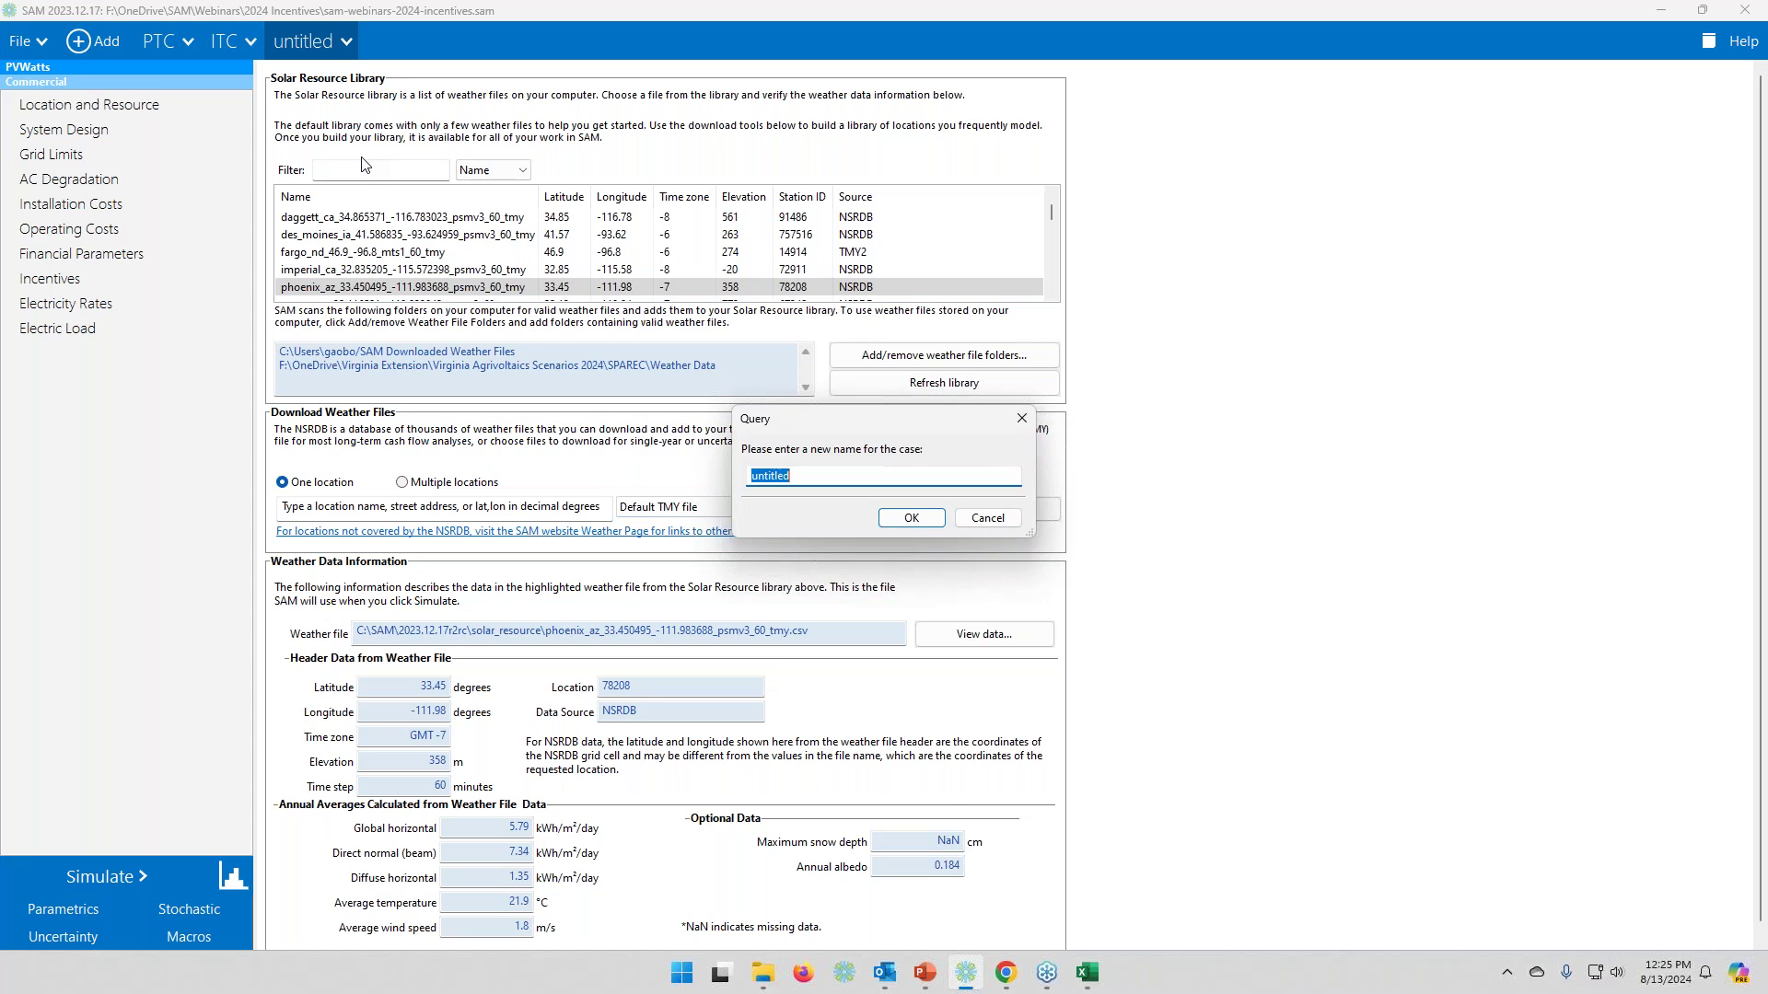
type("Commercial")
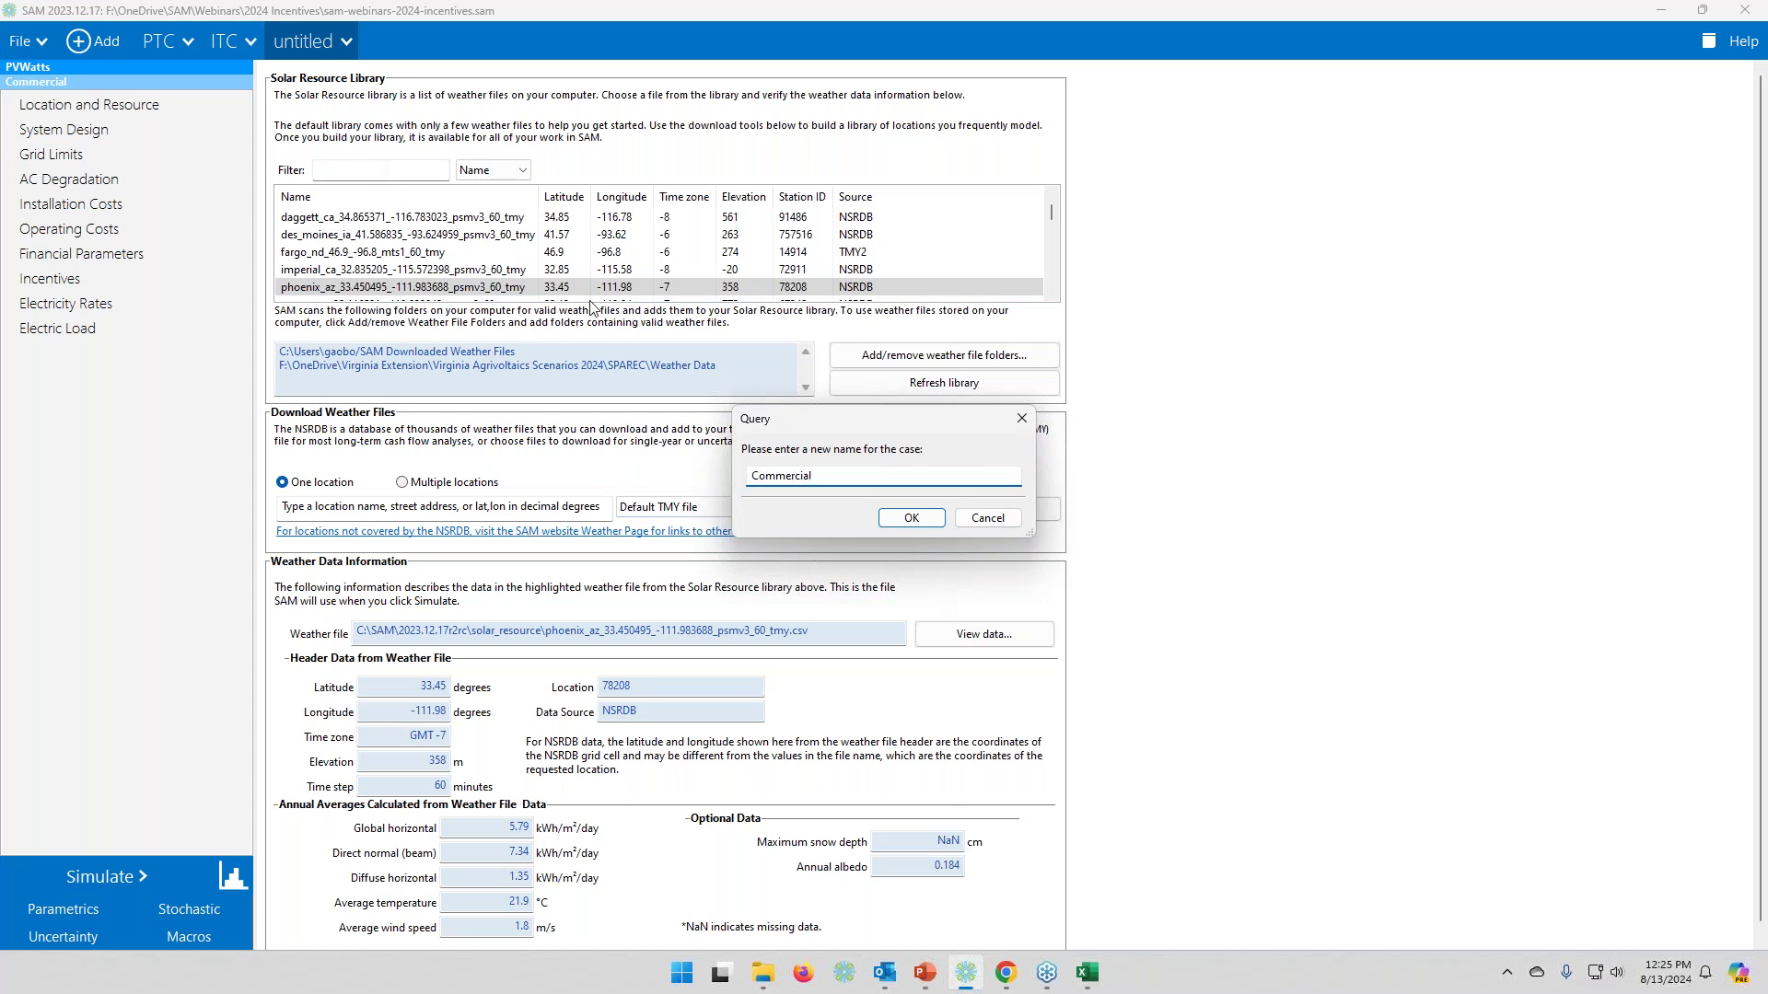
left_click(908, 517)
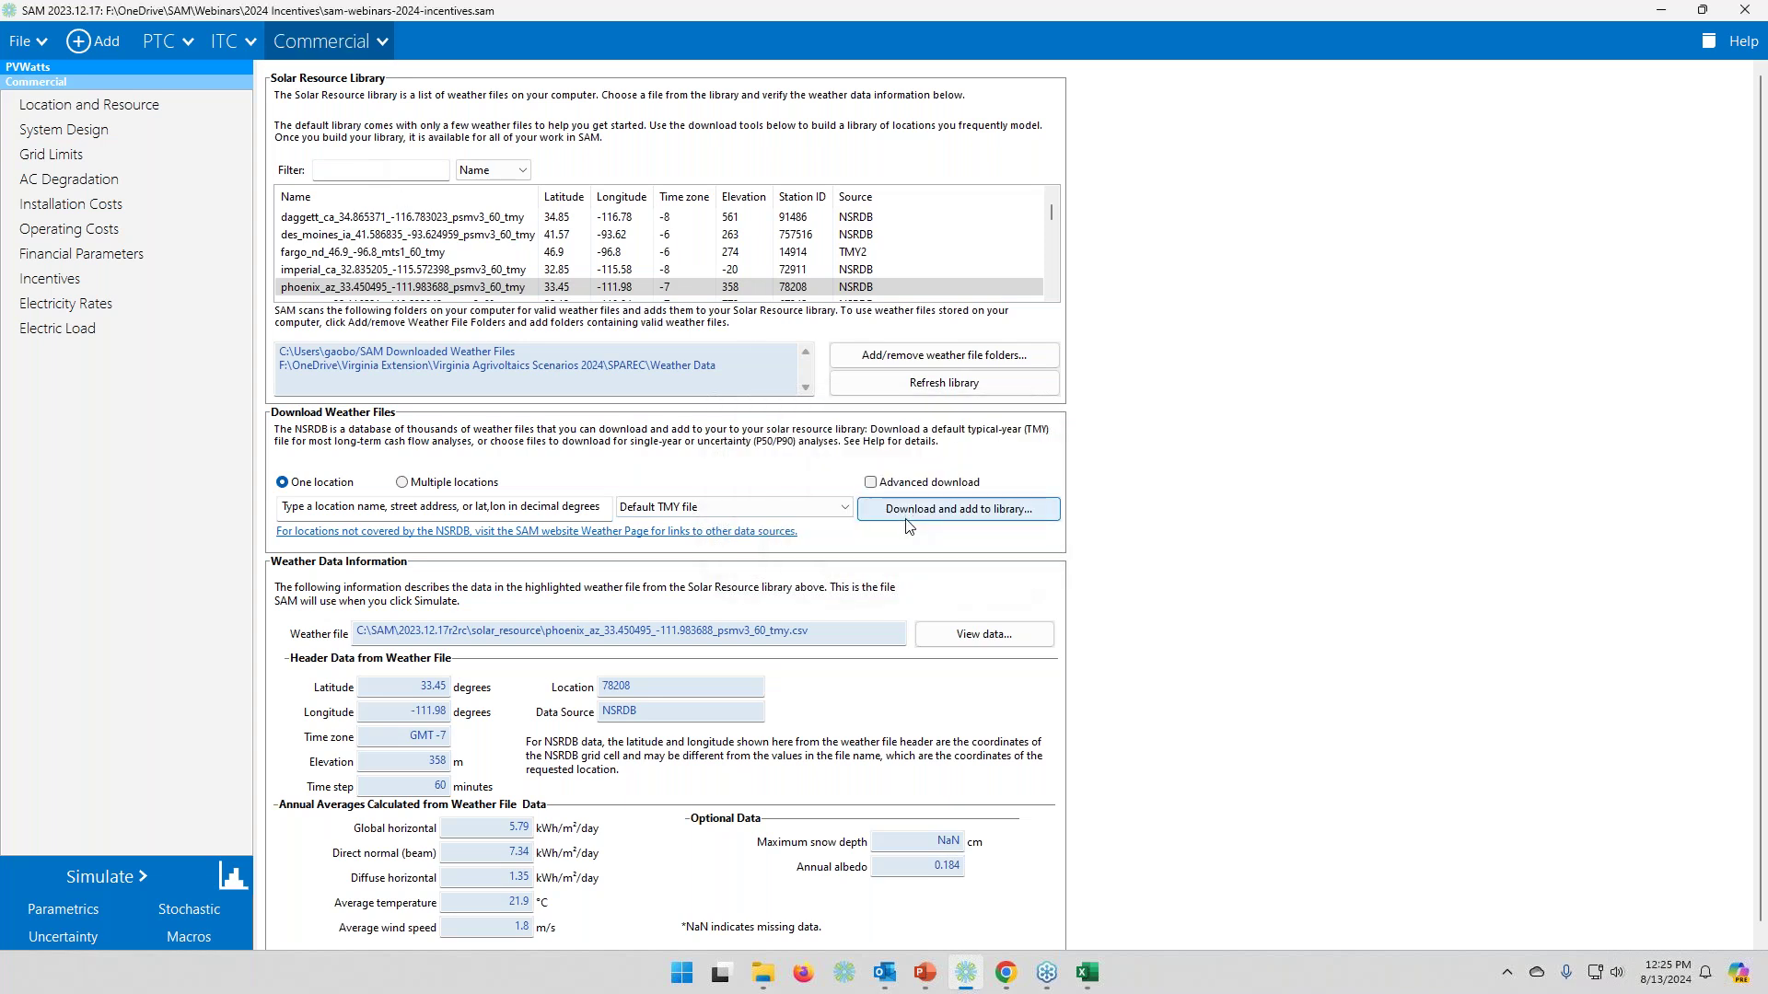
- Review the Commercial case's depreciation settings, run its simulation and show the cash flow results
left_click(121, 259)
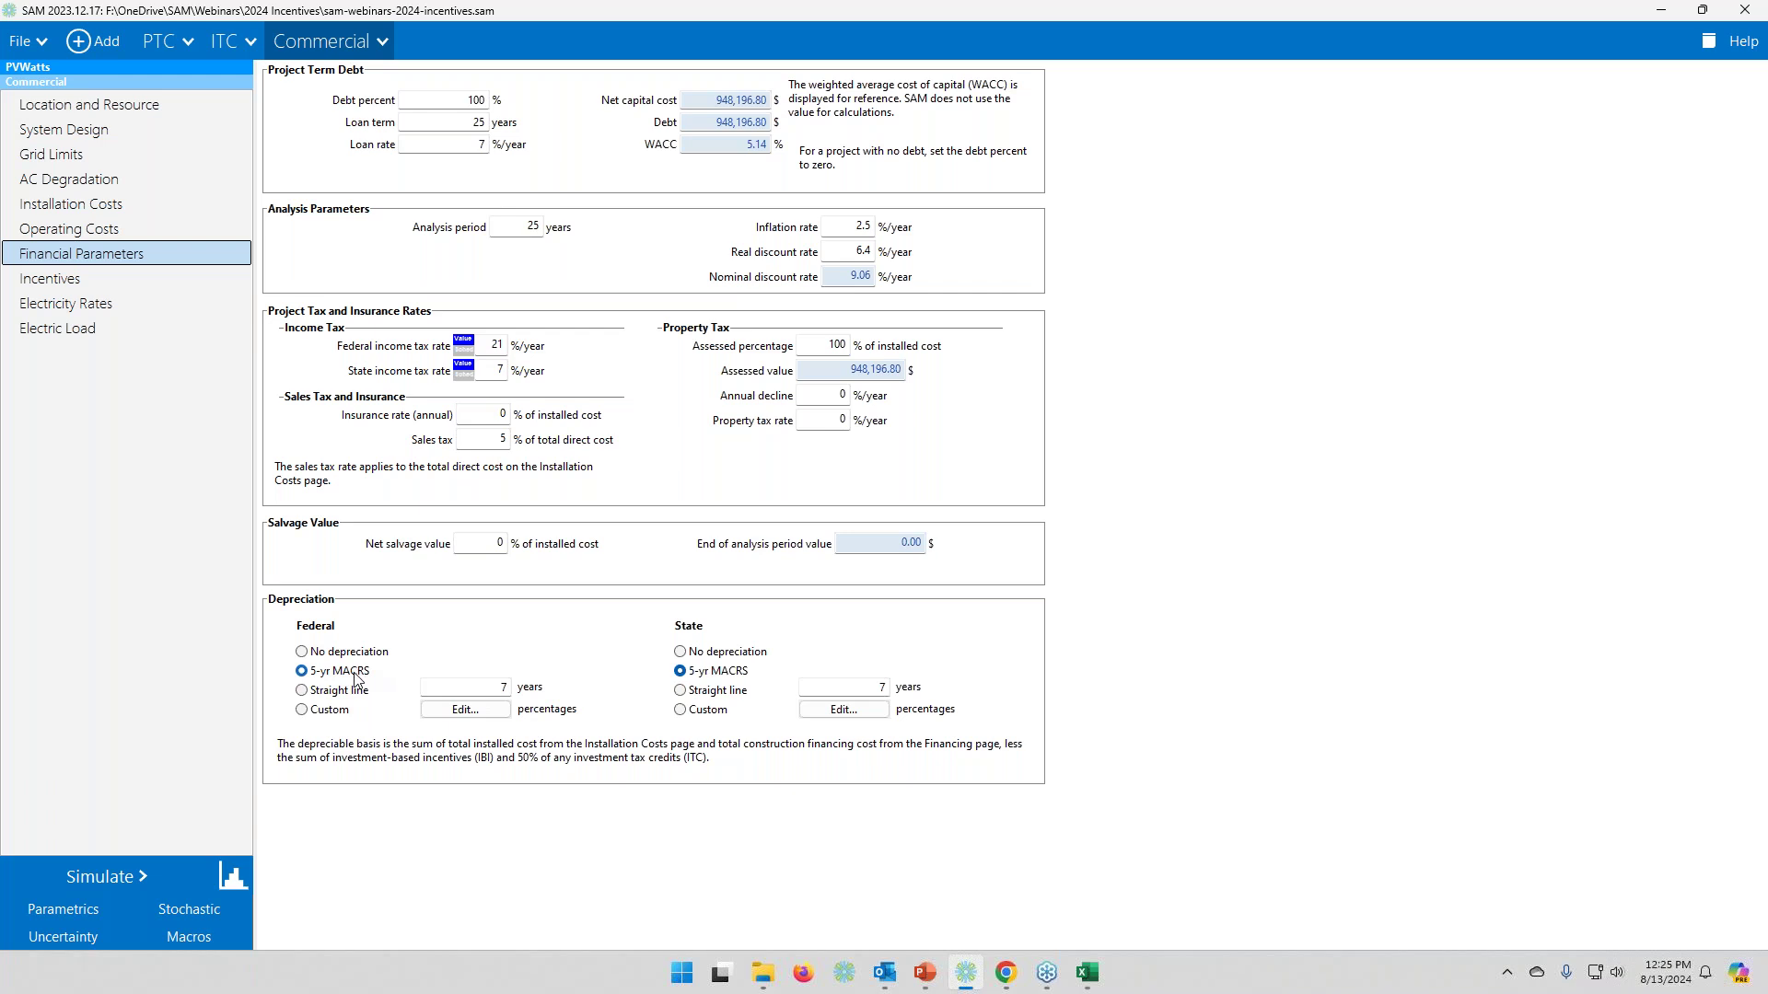
left_click(114, 863)
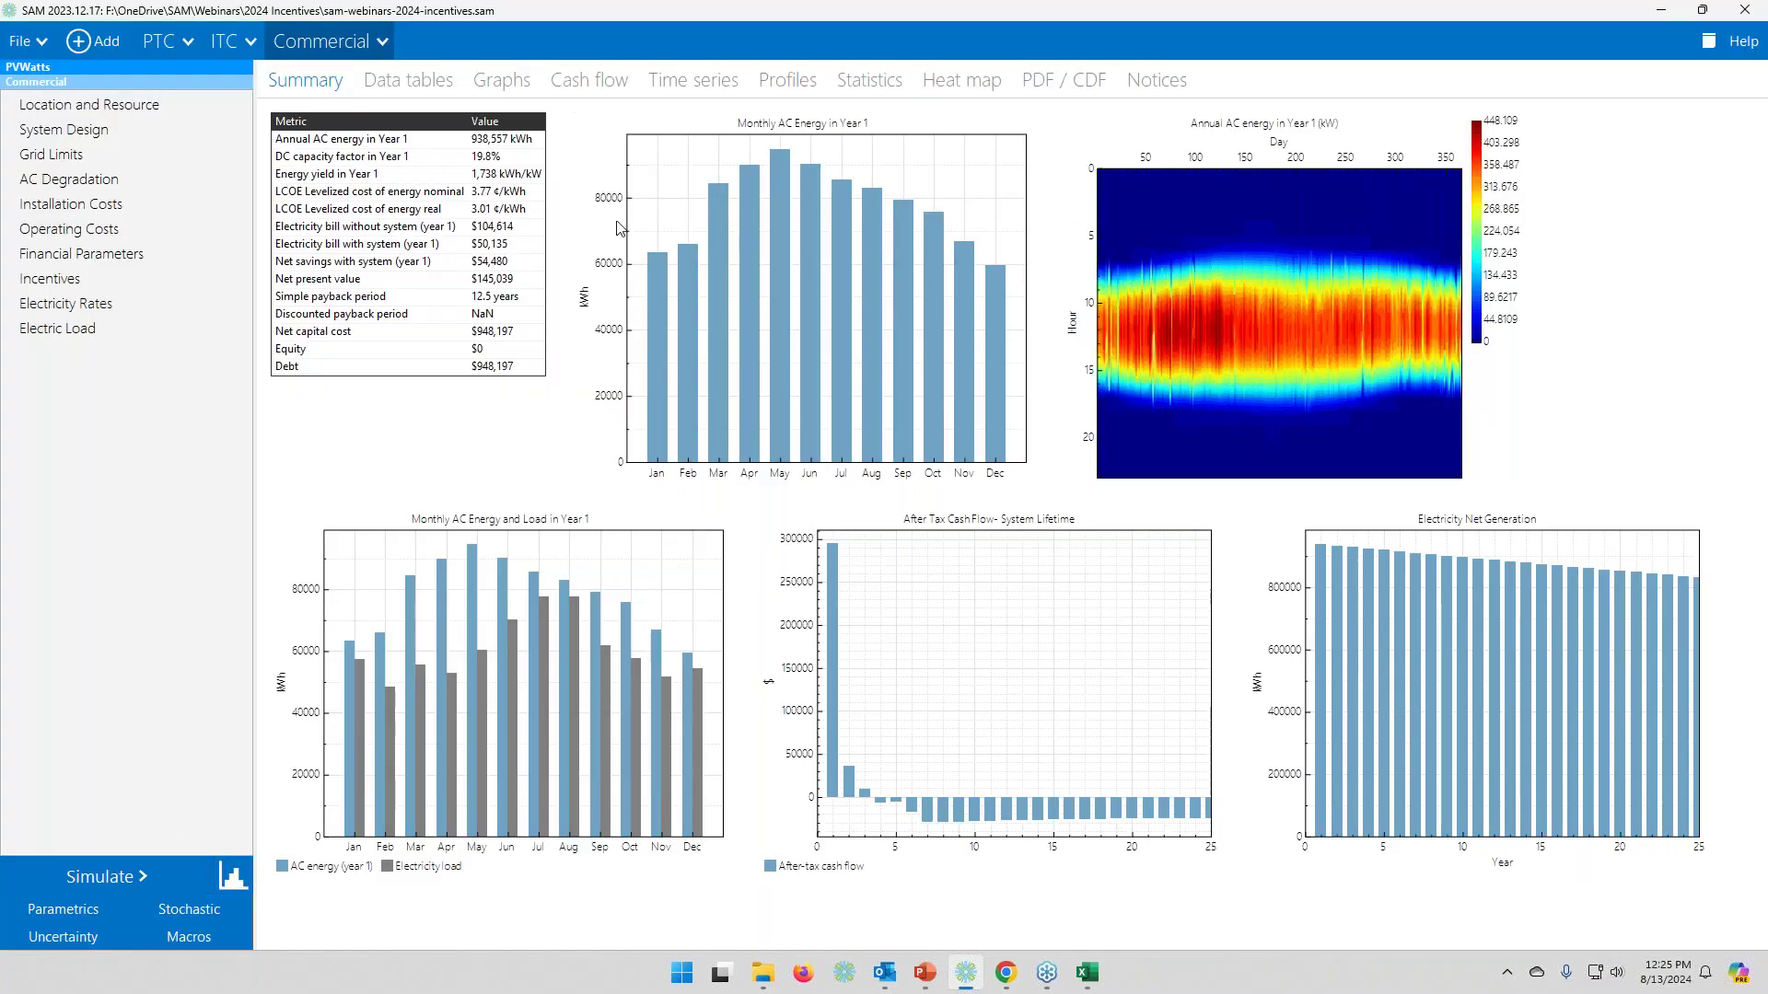
left_click(590, 82)
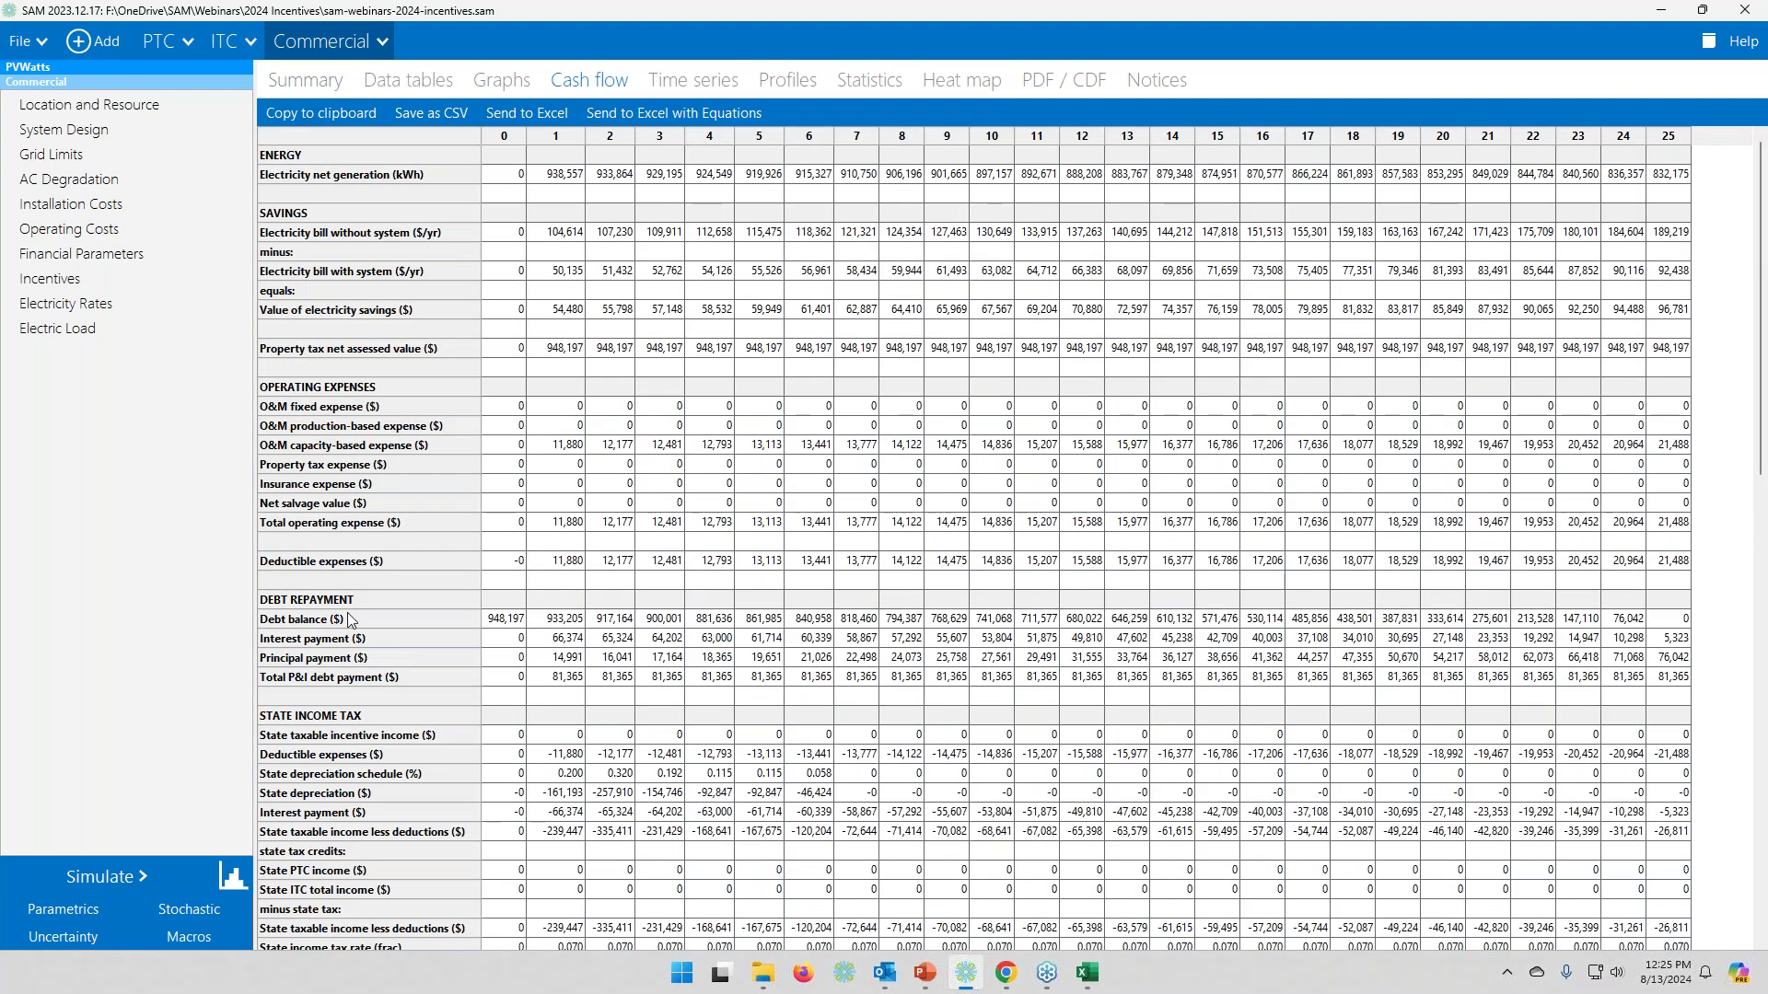
- Examine the state depreciation and federal depreciation rows in the Commercial case's cash flow
scroll(361, 572, "down", 4)
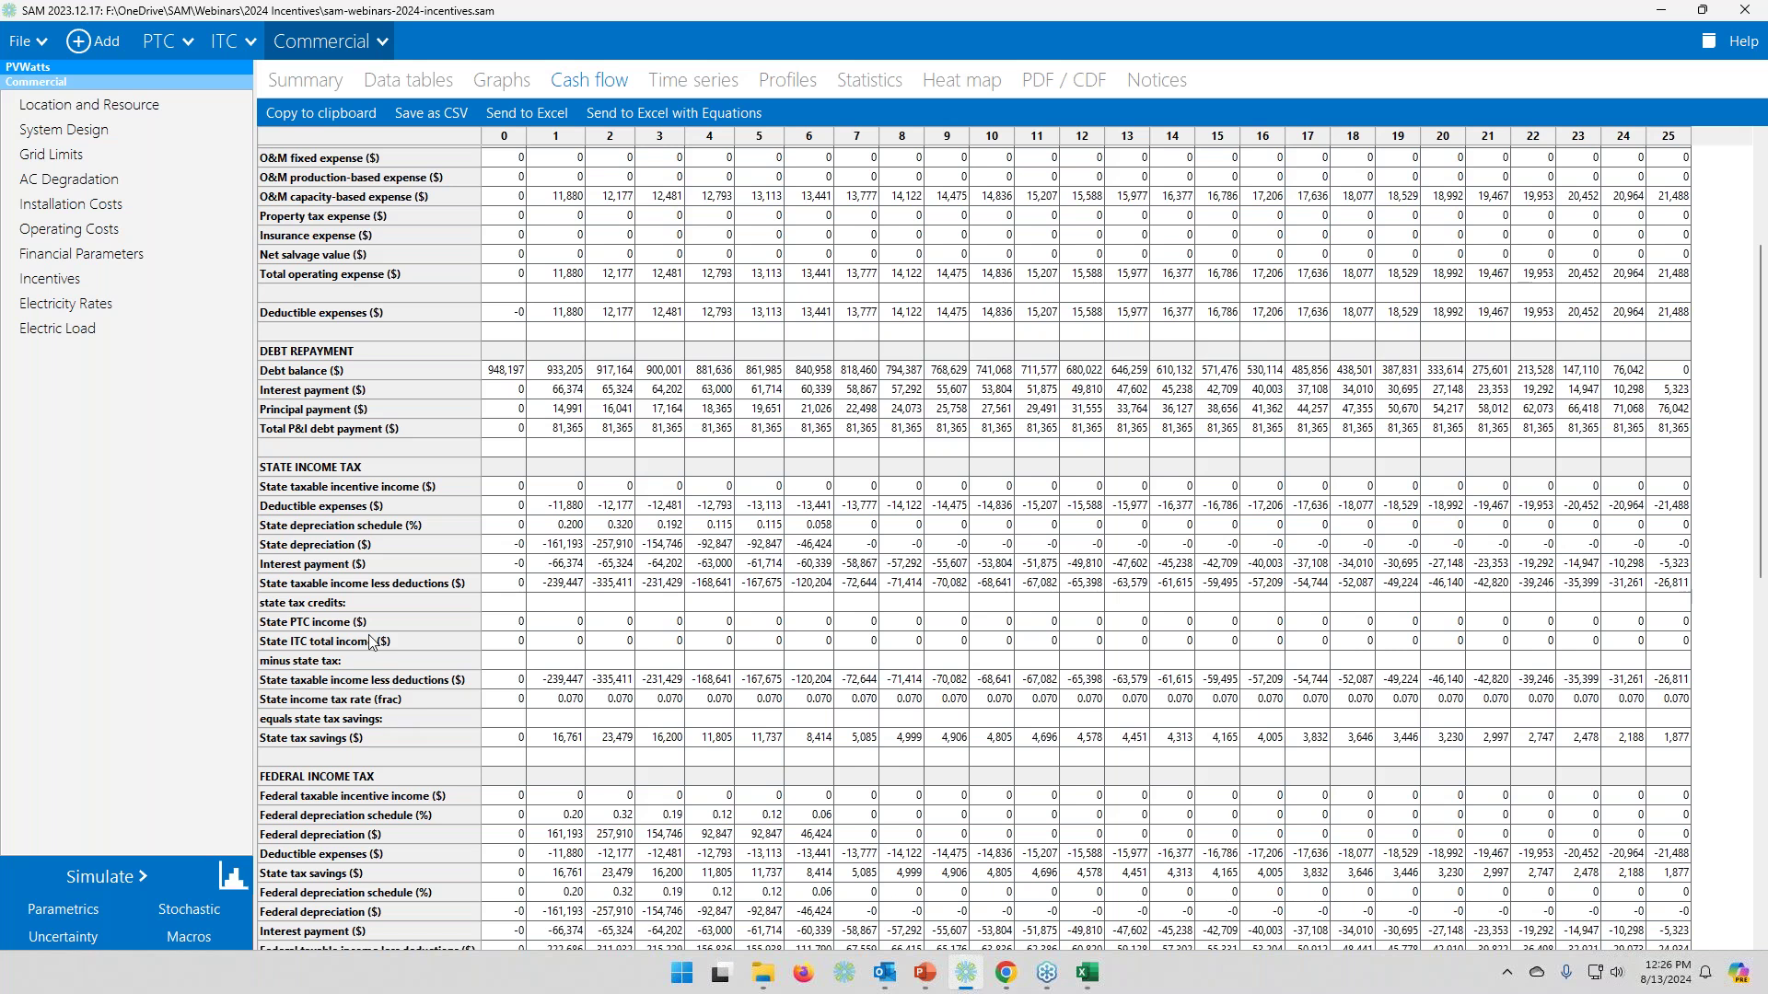
left_click(337, 547)
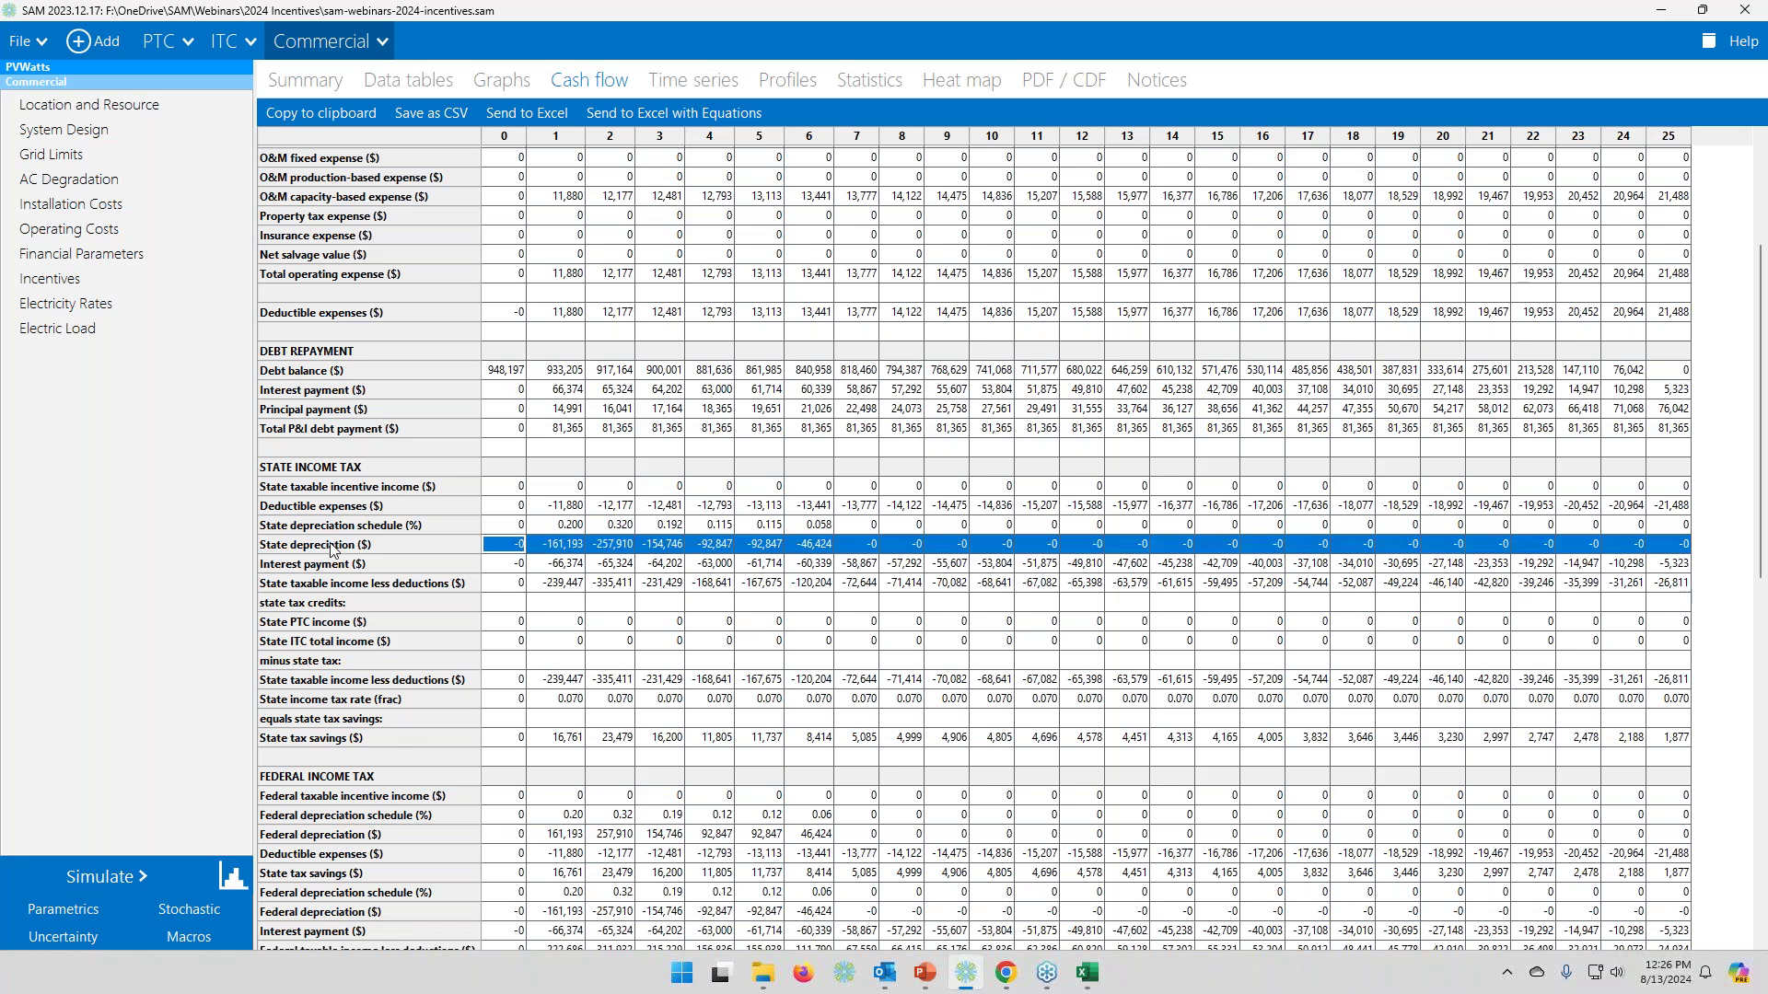
scroll(333, 550, "down", 1)
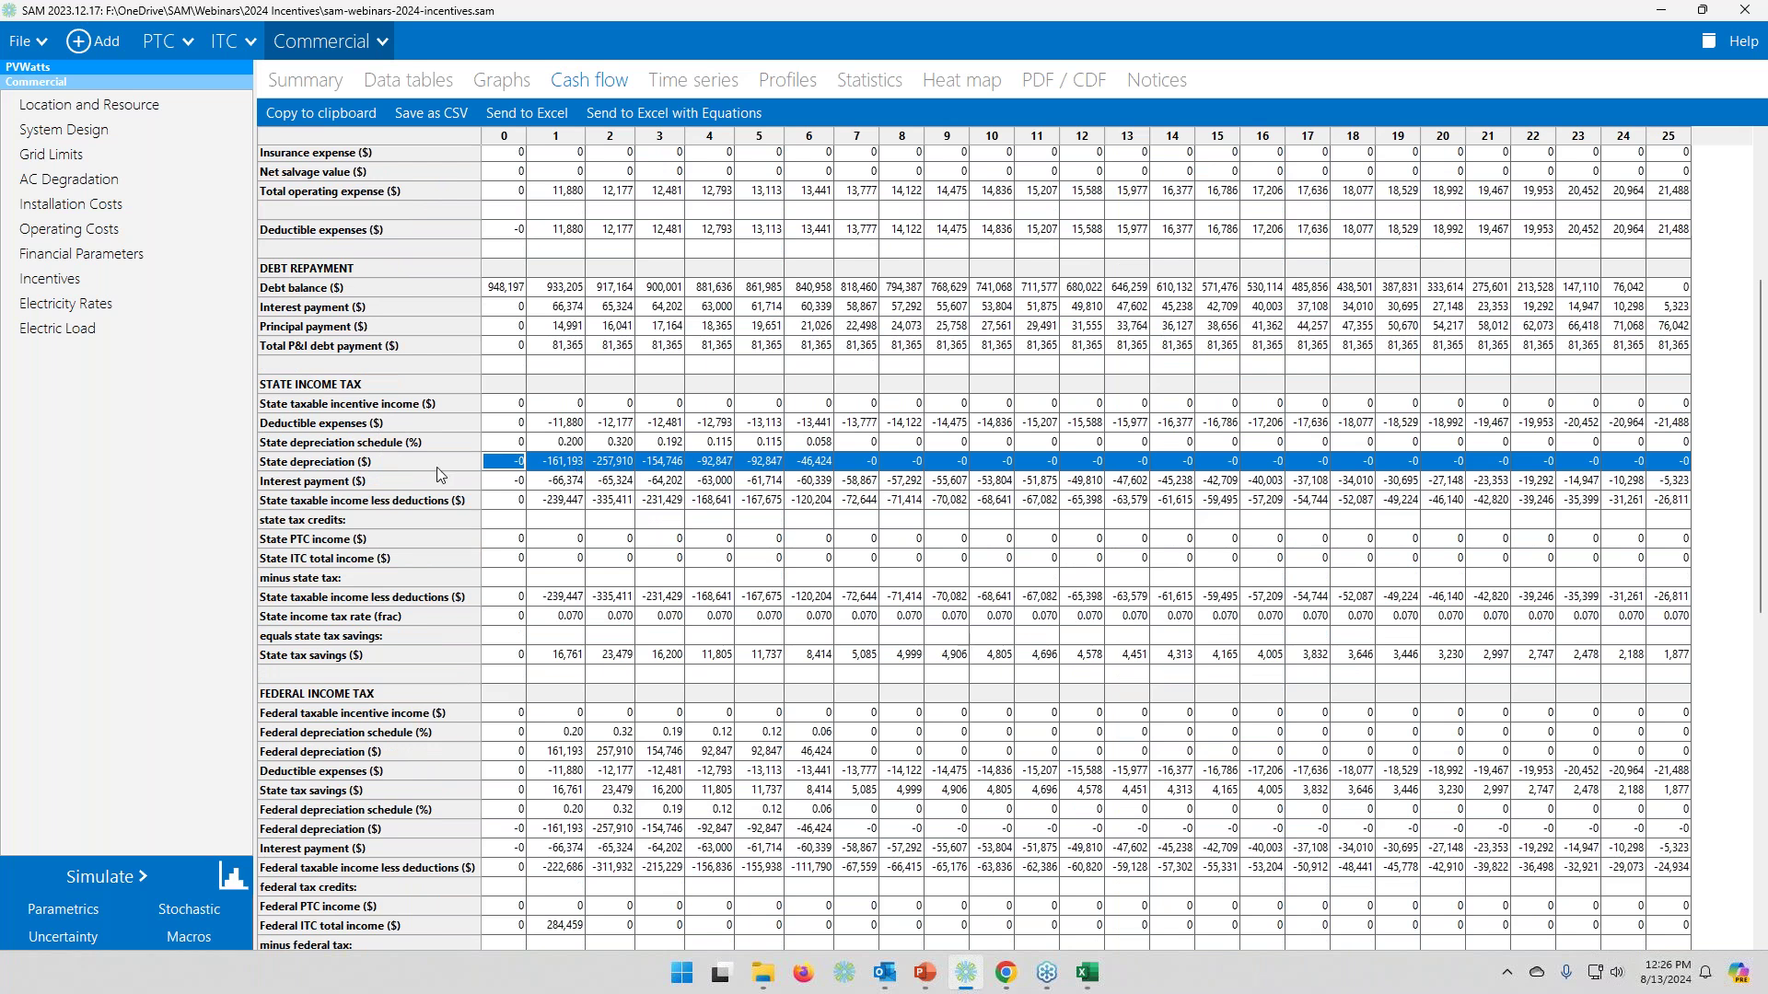
left_click(385, 734)
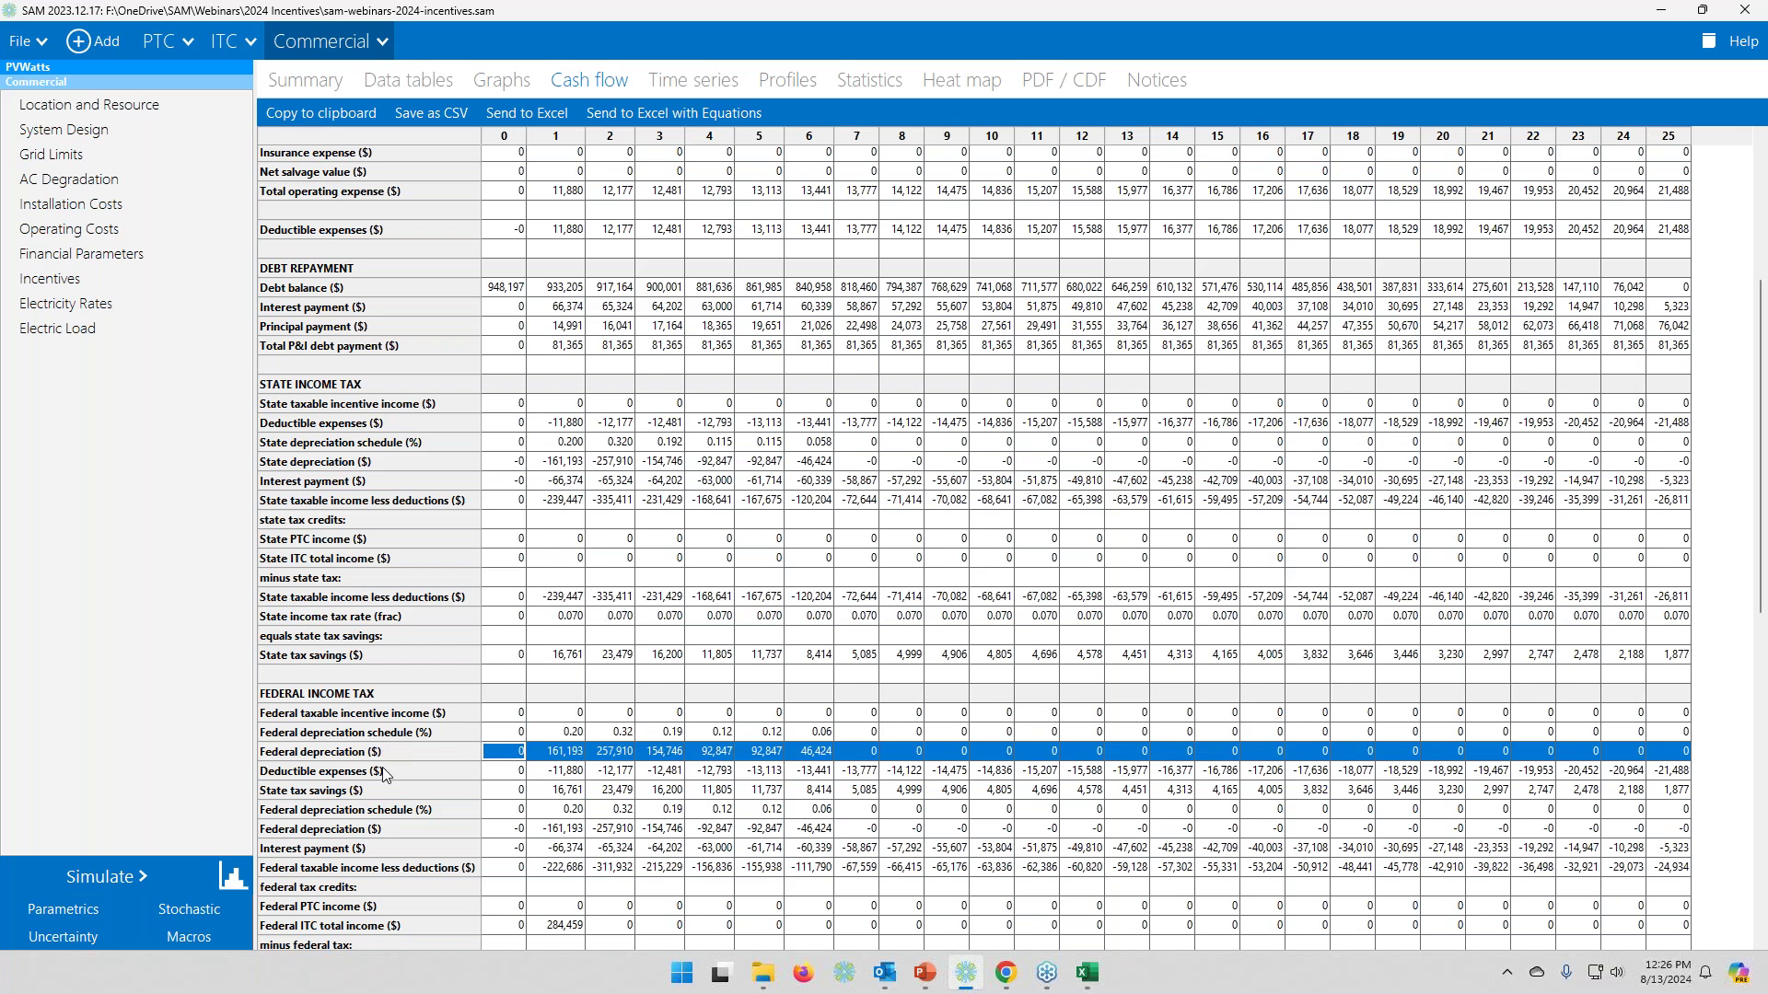
- Review the tax credit and direct cash incentive inputs of the Commercial case
left_click(51, 280)
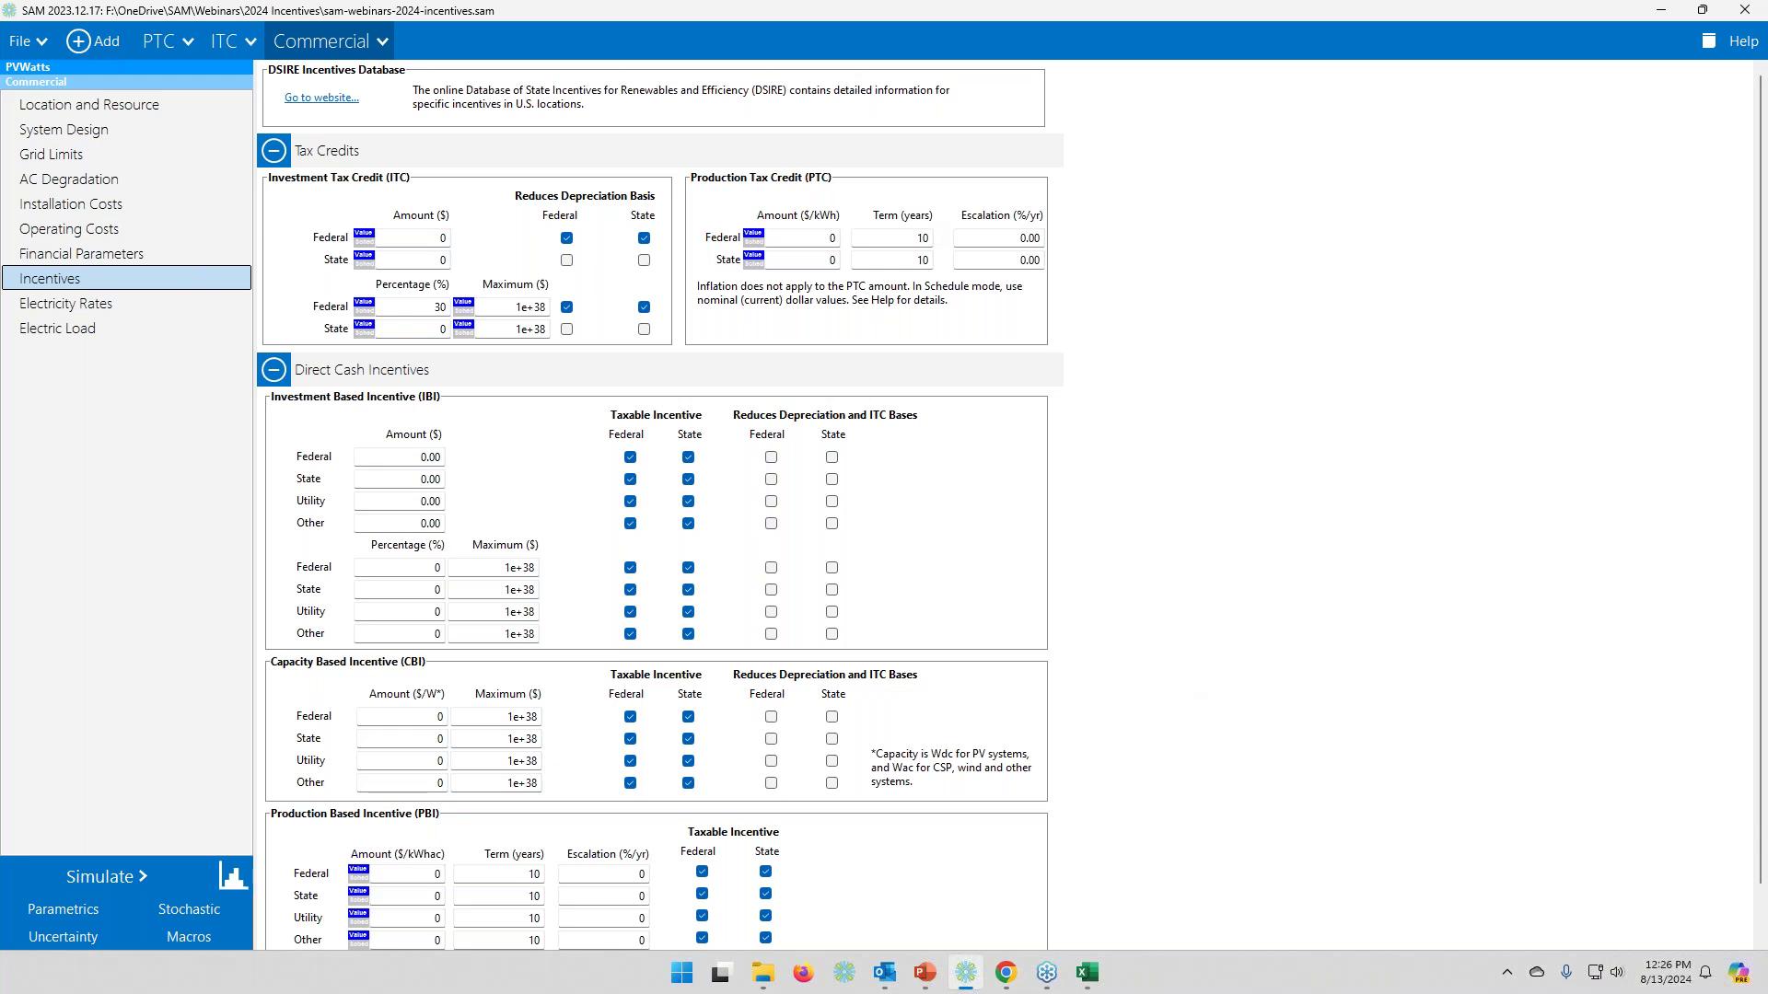
scroll(1278, 580, "down", 1)
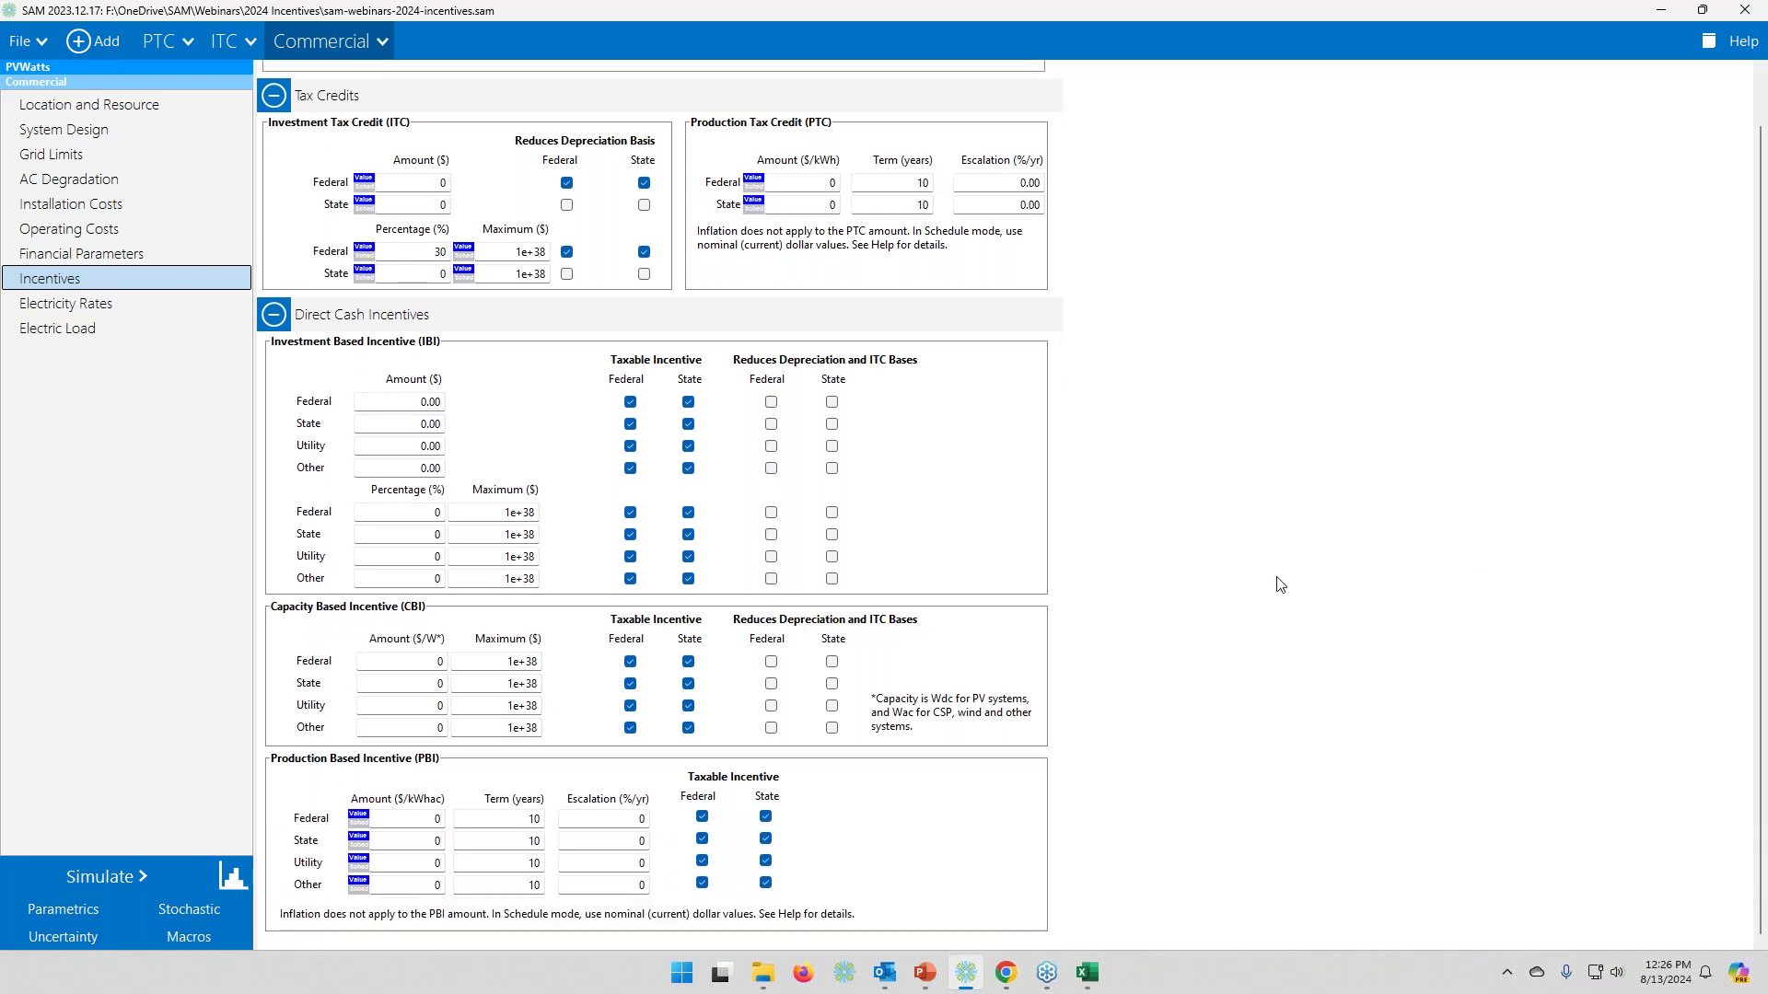
scroll(1282, 578, "up", 1)
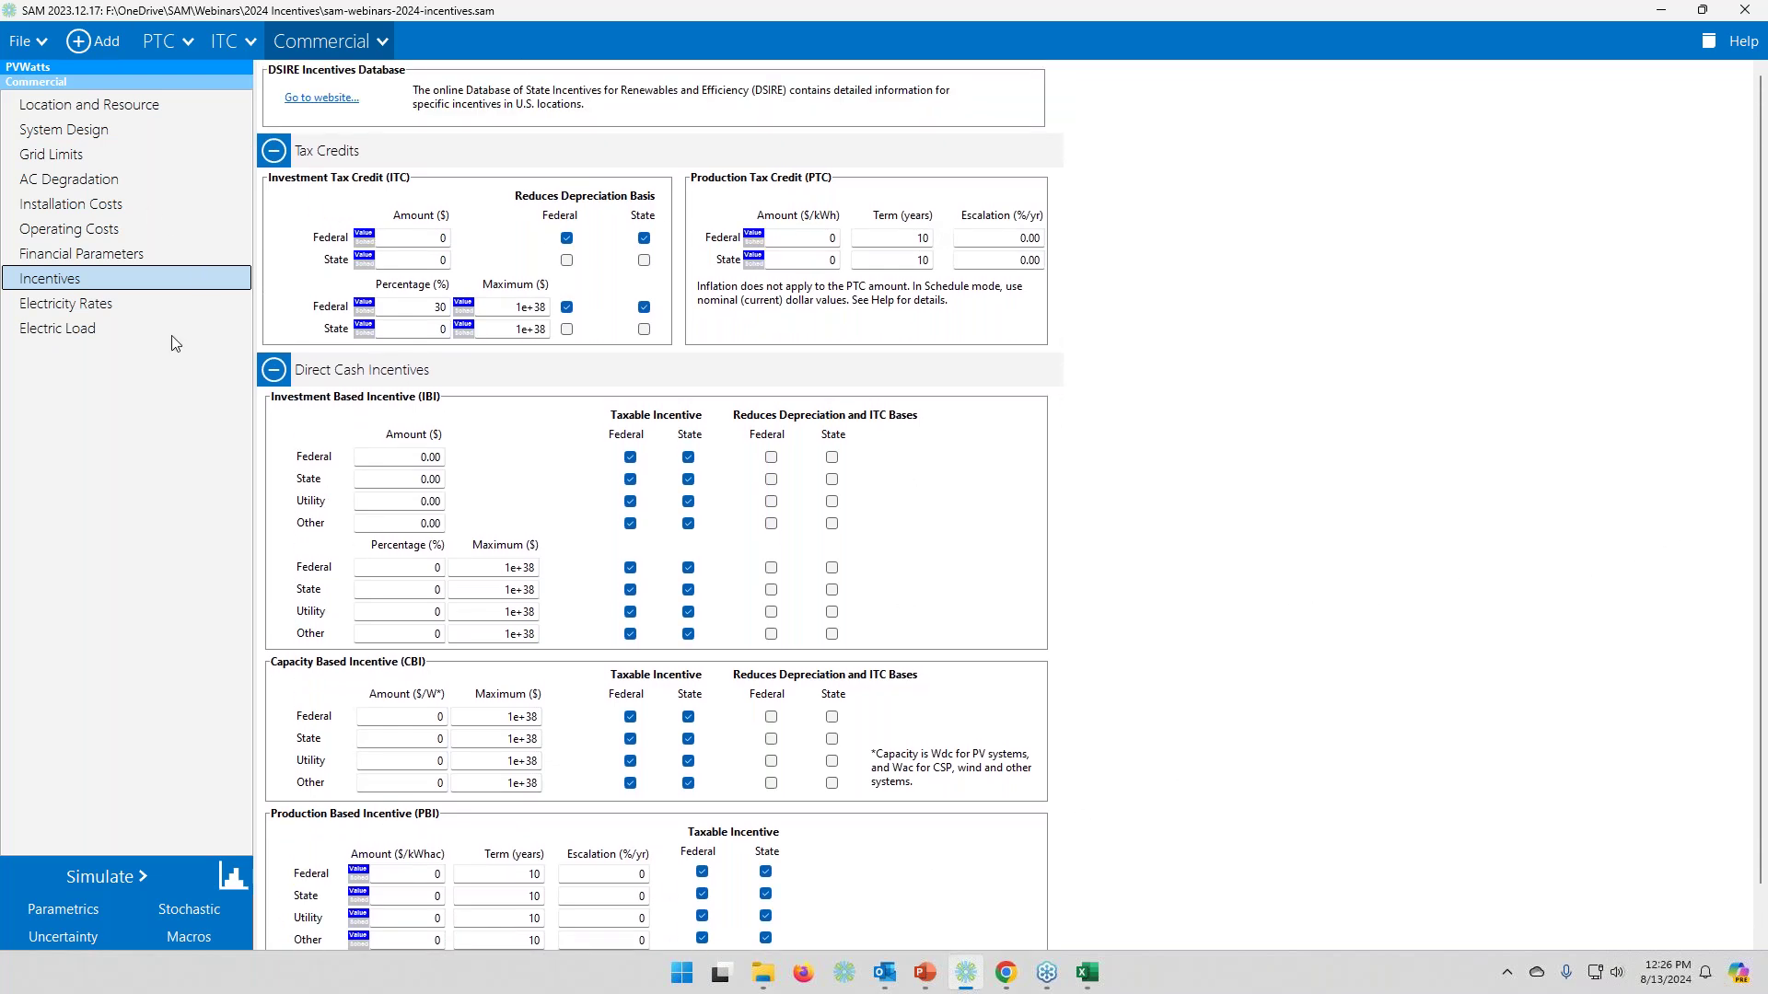
- In the ITC case, set federal and state bonus depreciation to 50% and exclude the 15-yr MACRS class from the bonus
left_click(224, 46)
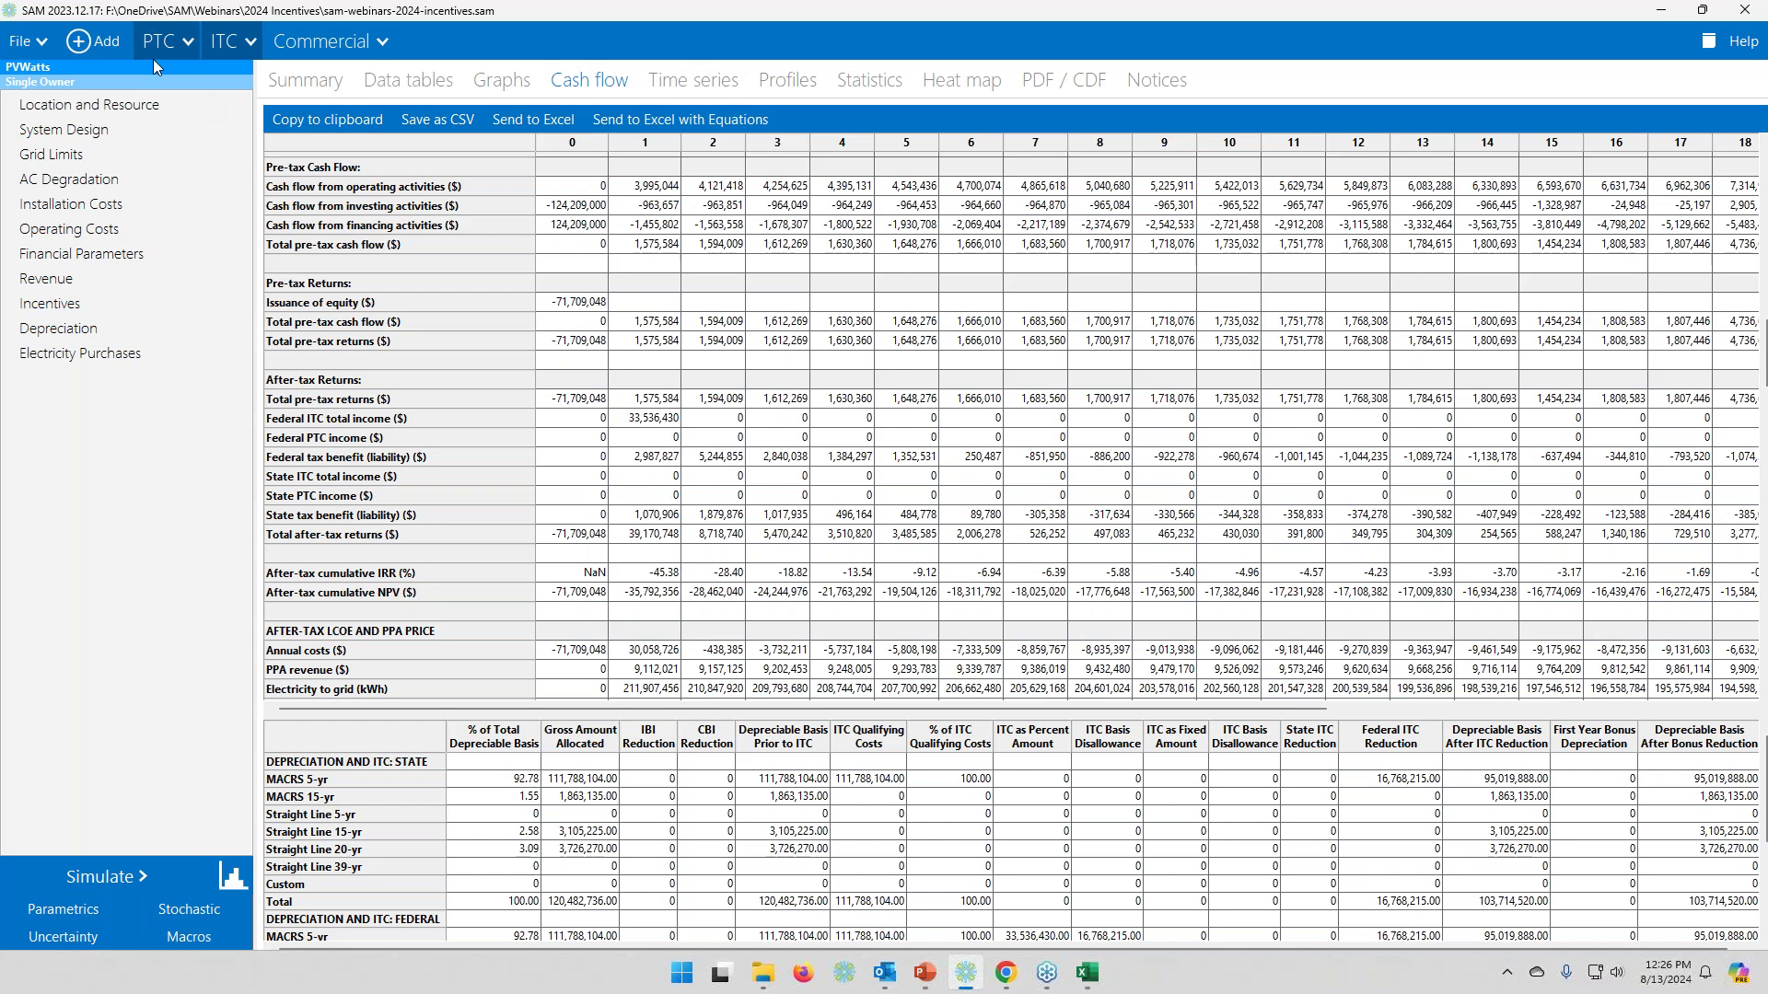
left_click(76, 333)
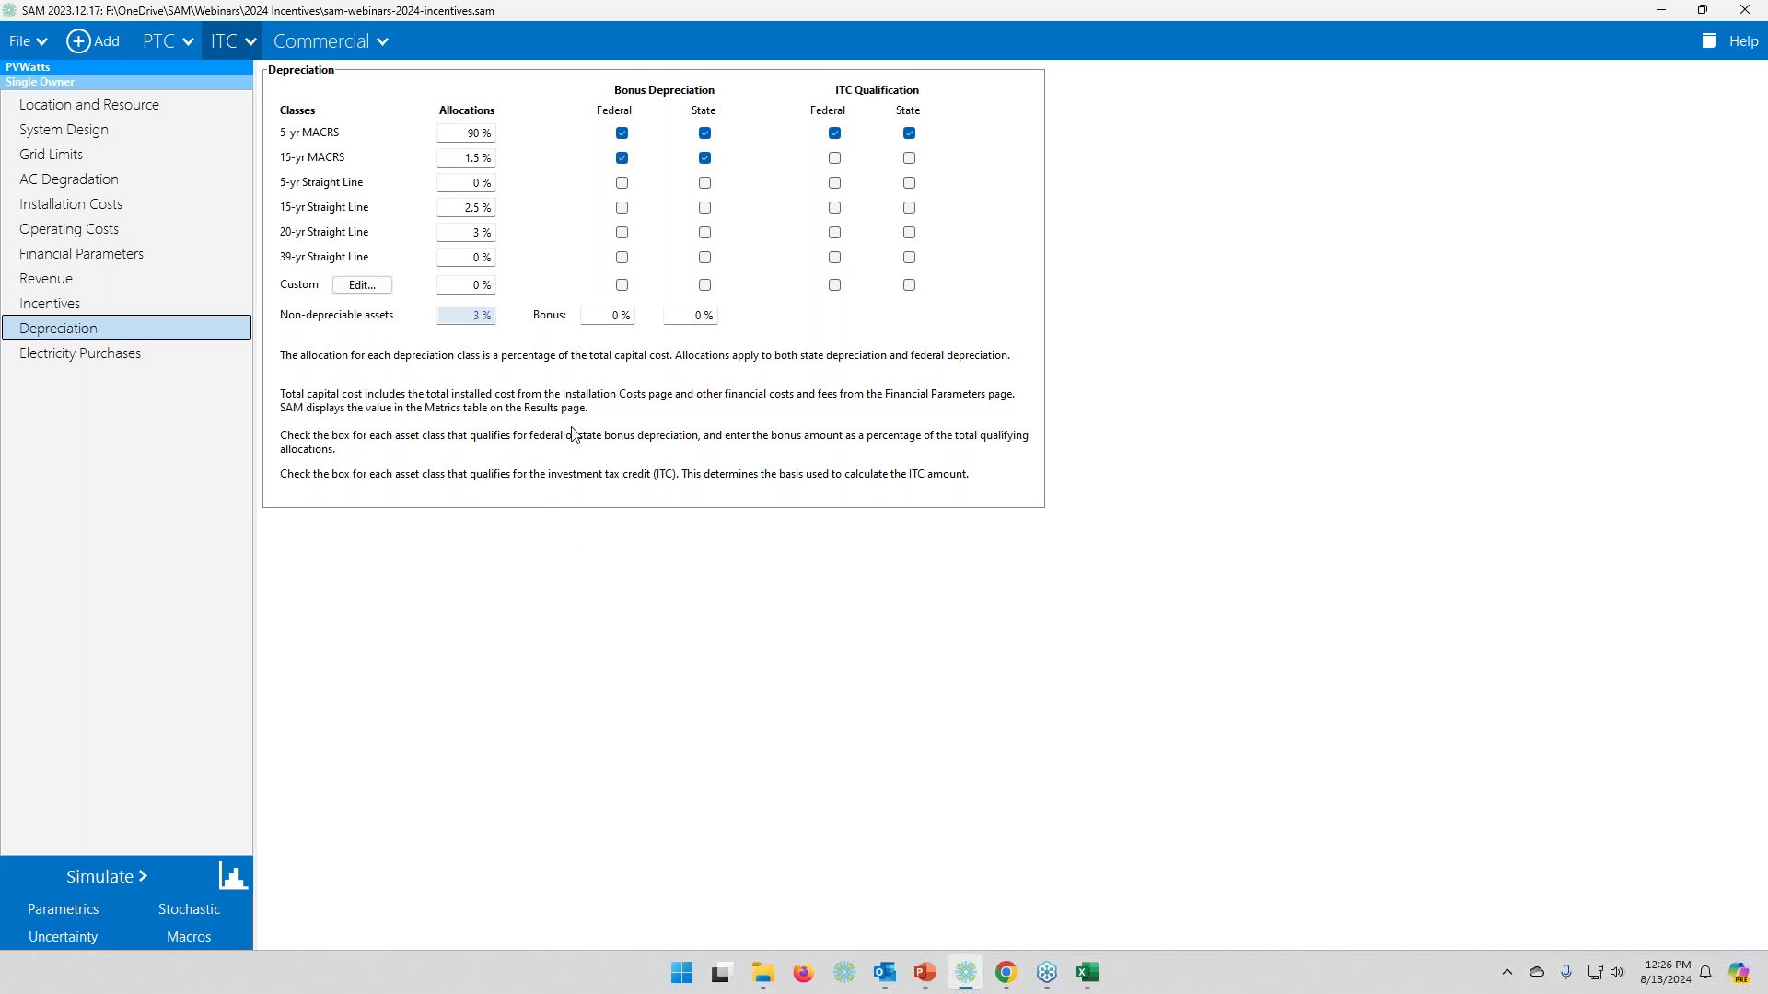
left_click(603, 317)
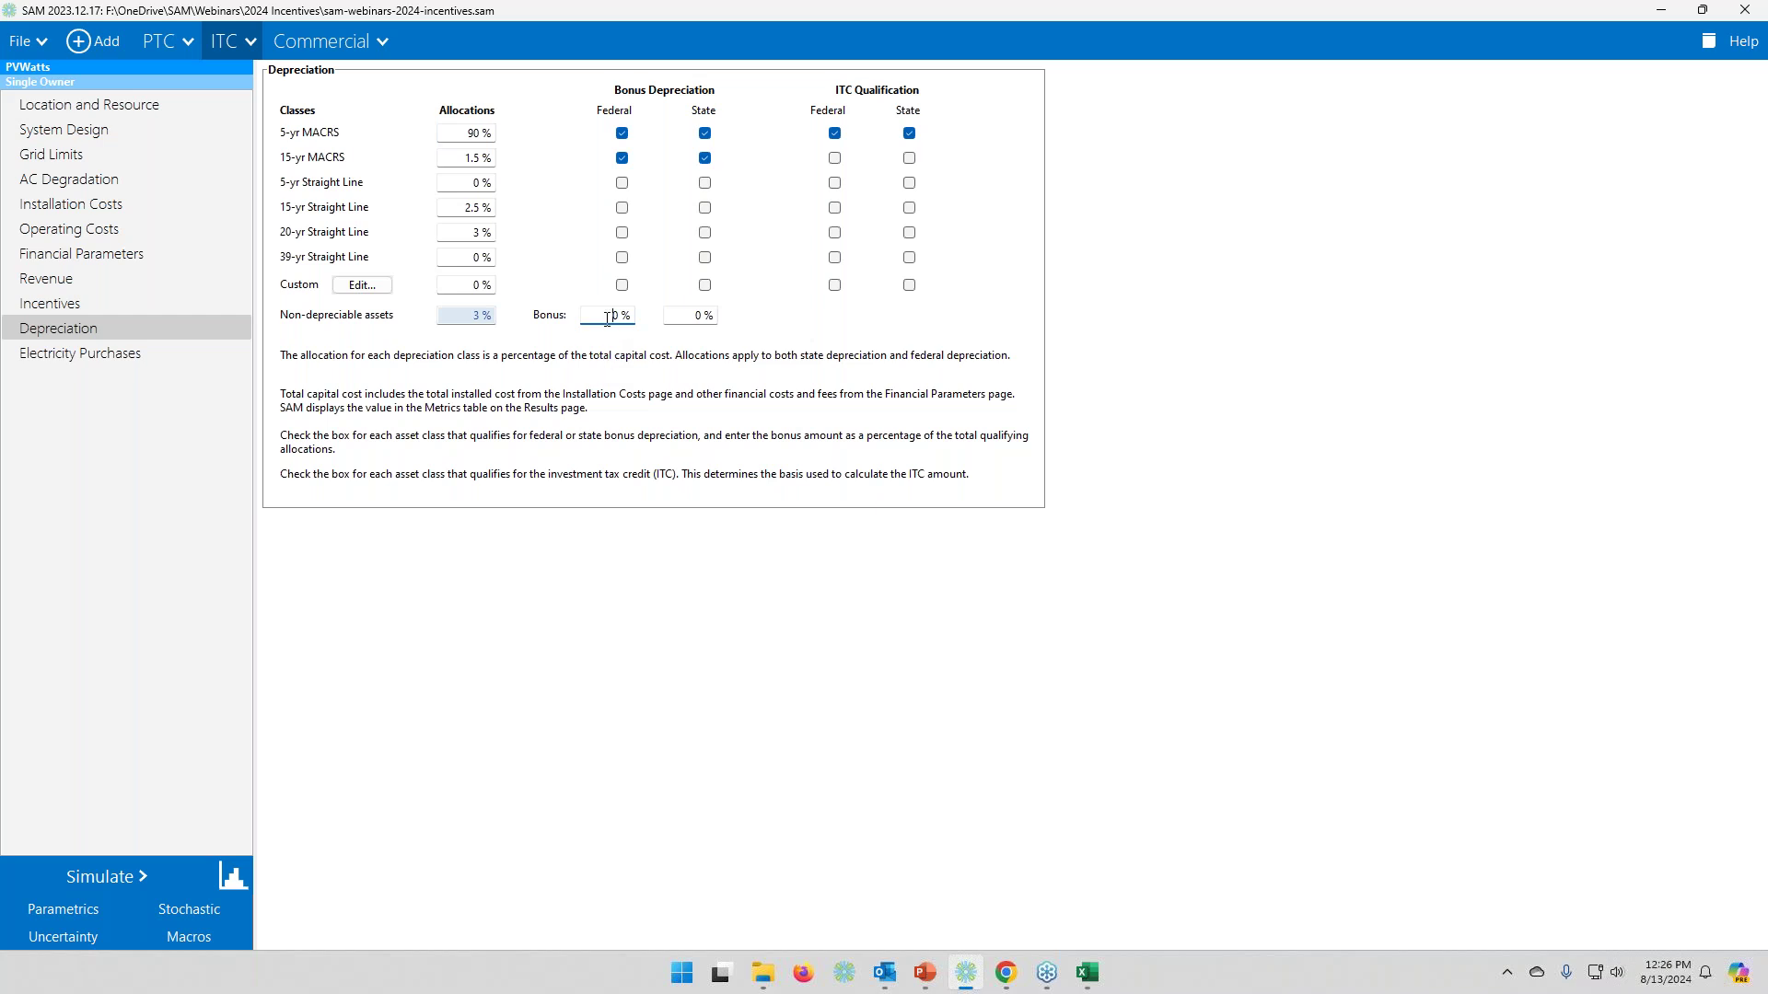
left_click_drag(605, 317, 657, 321)
left_click(690, 316)
type("5")
key("Return")
left_click(622, 159)
- Simulate the ITC case, dismiss the notices and show its cash flow results
left_click(107, 875)
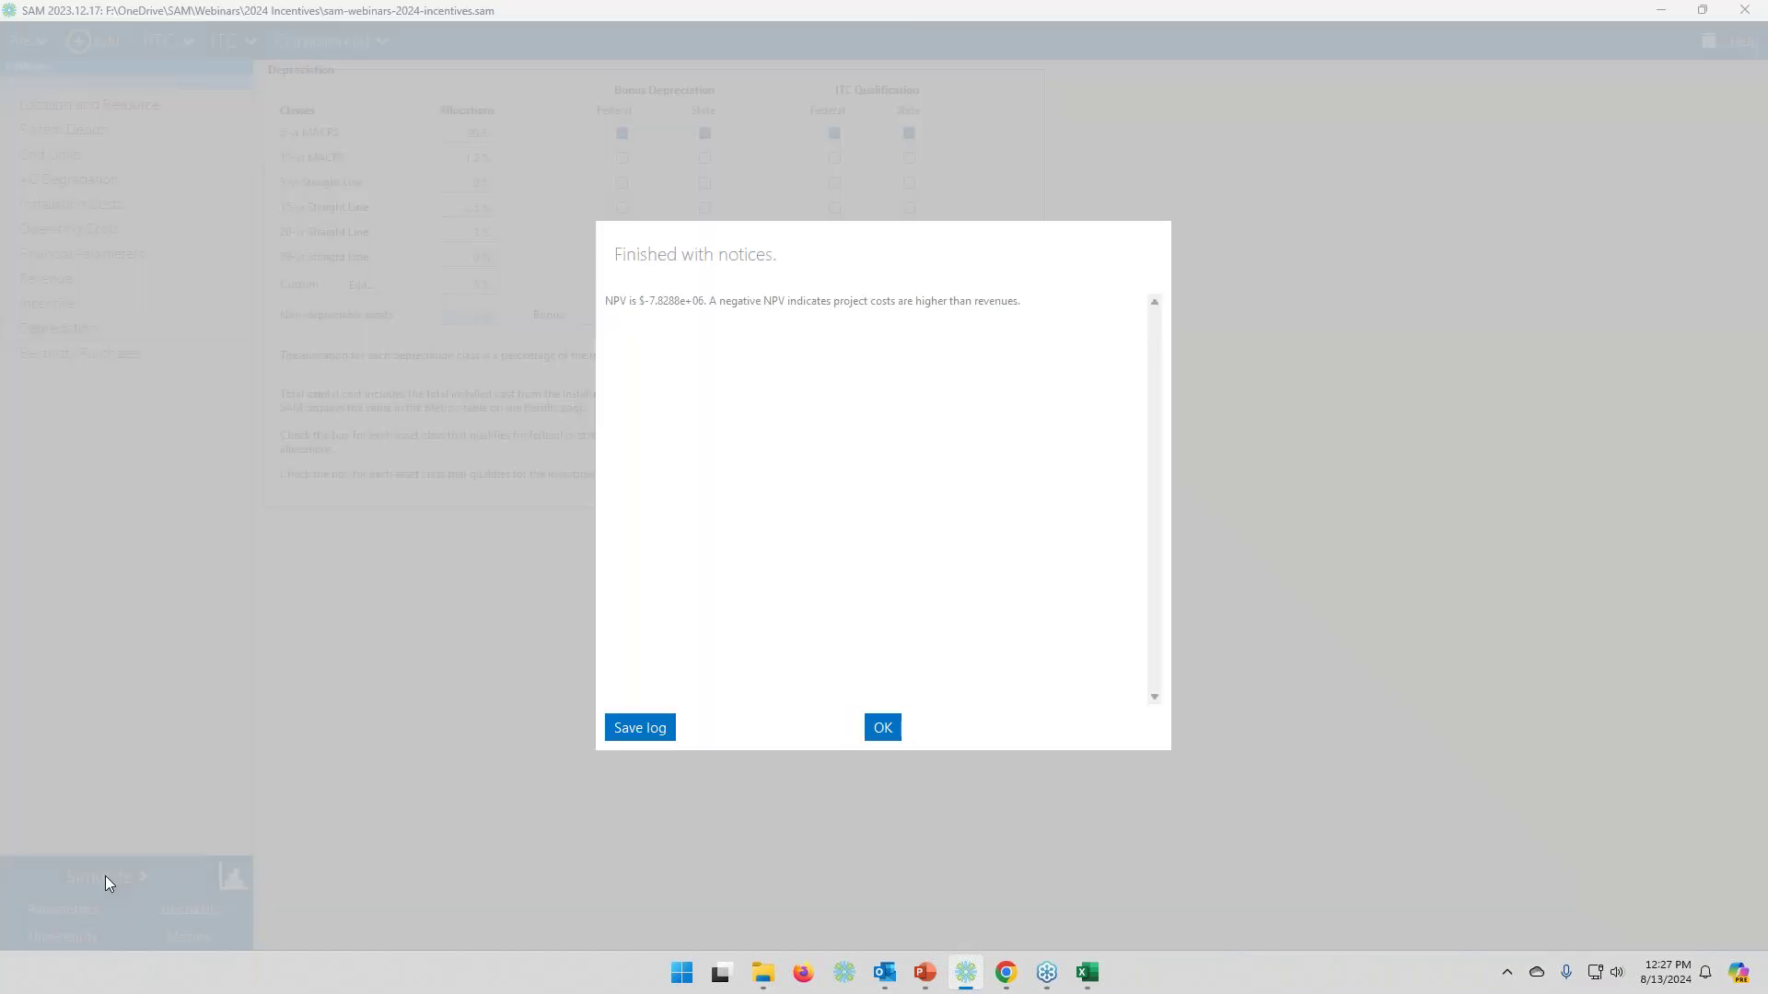
left_click(882, 728)
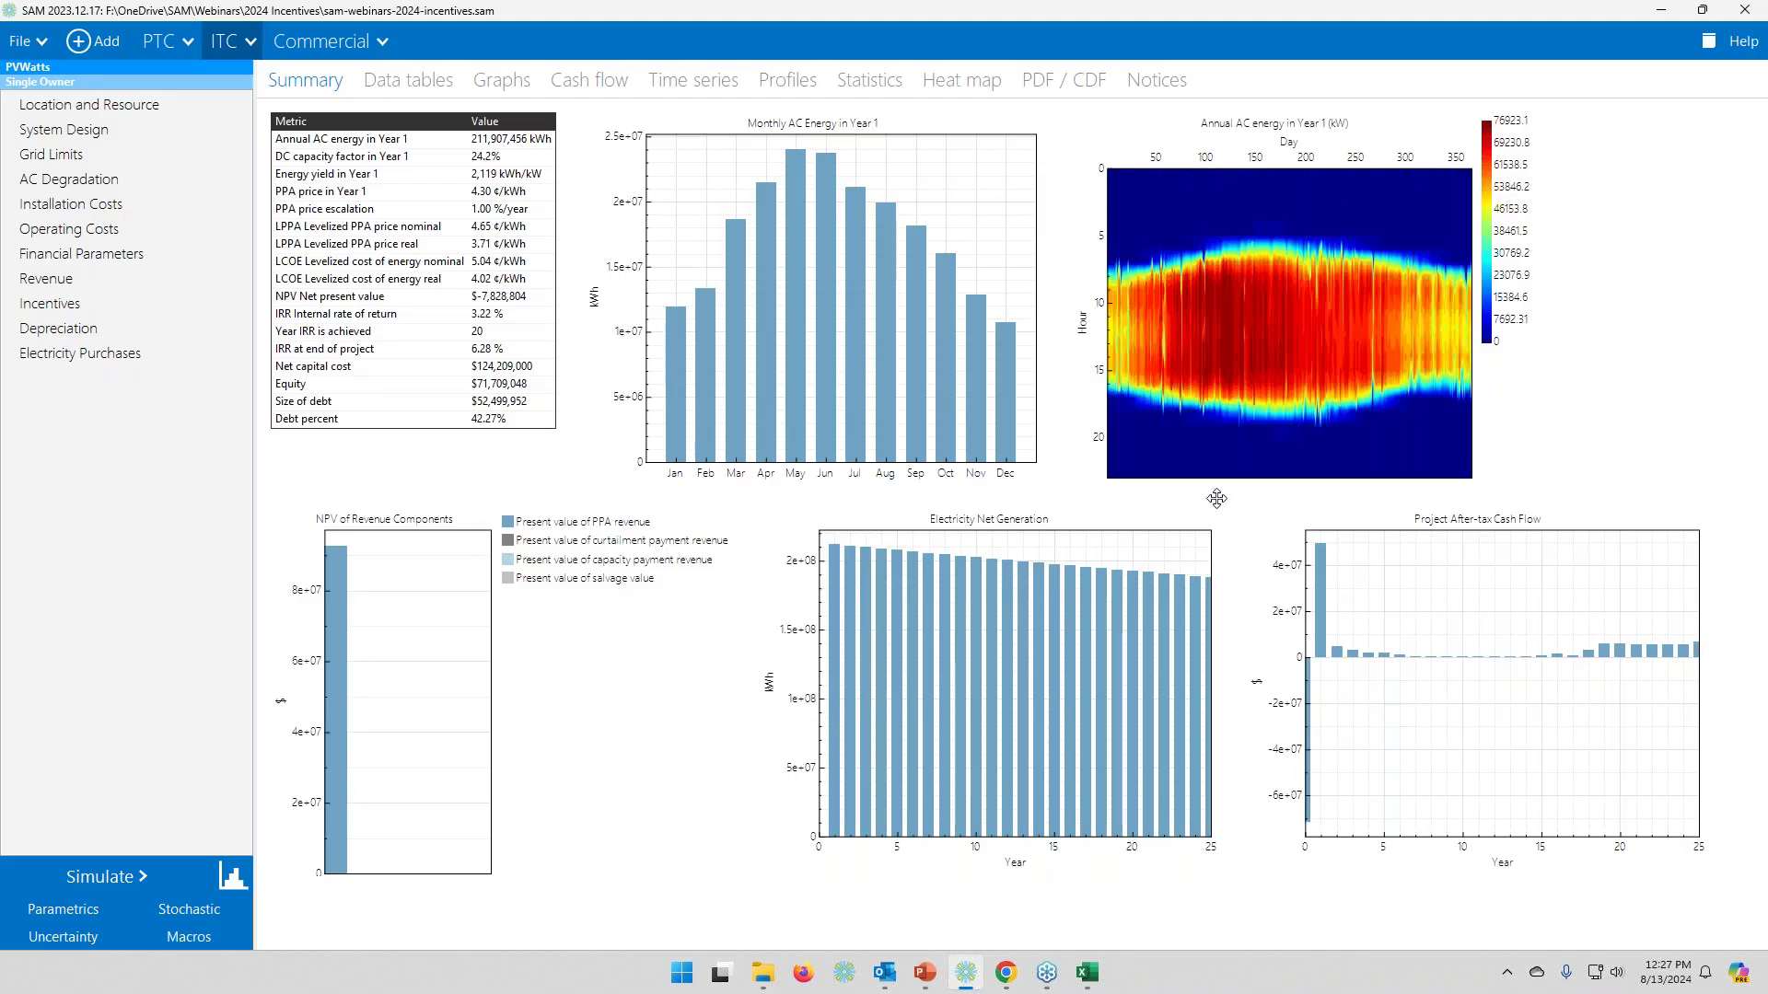
left_click(578, 78)
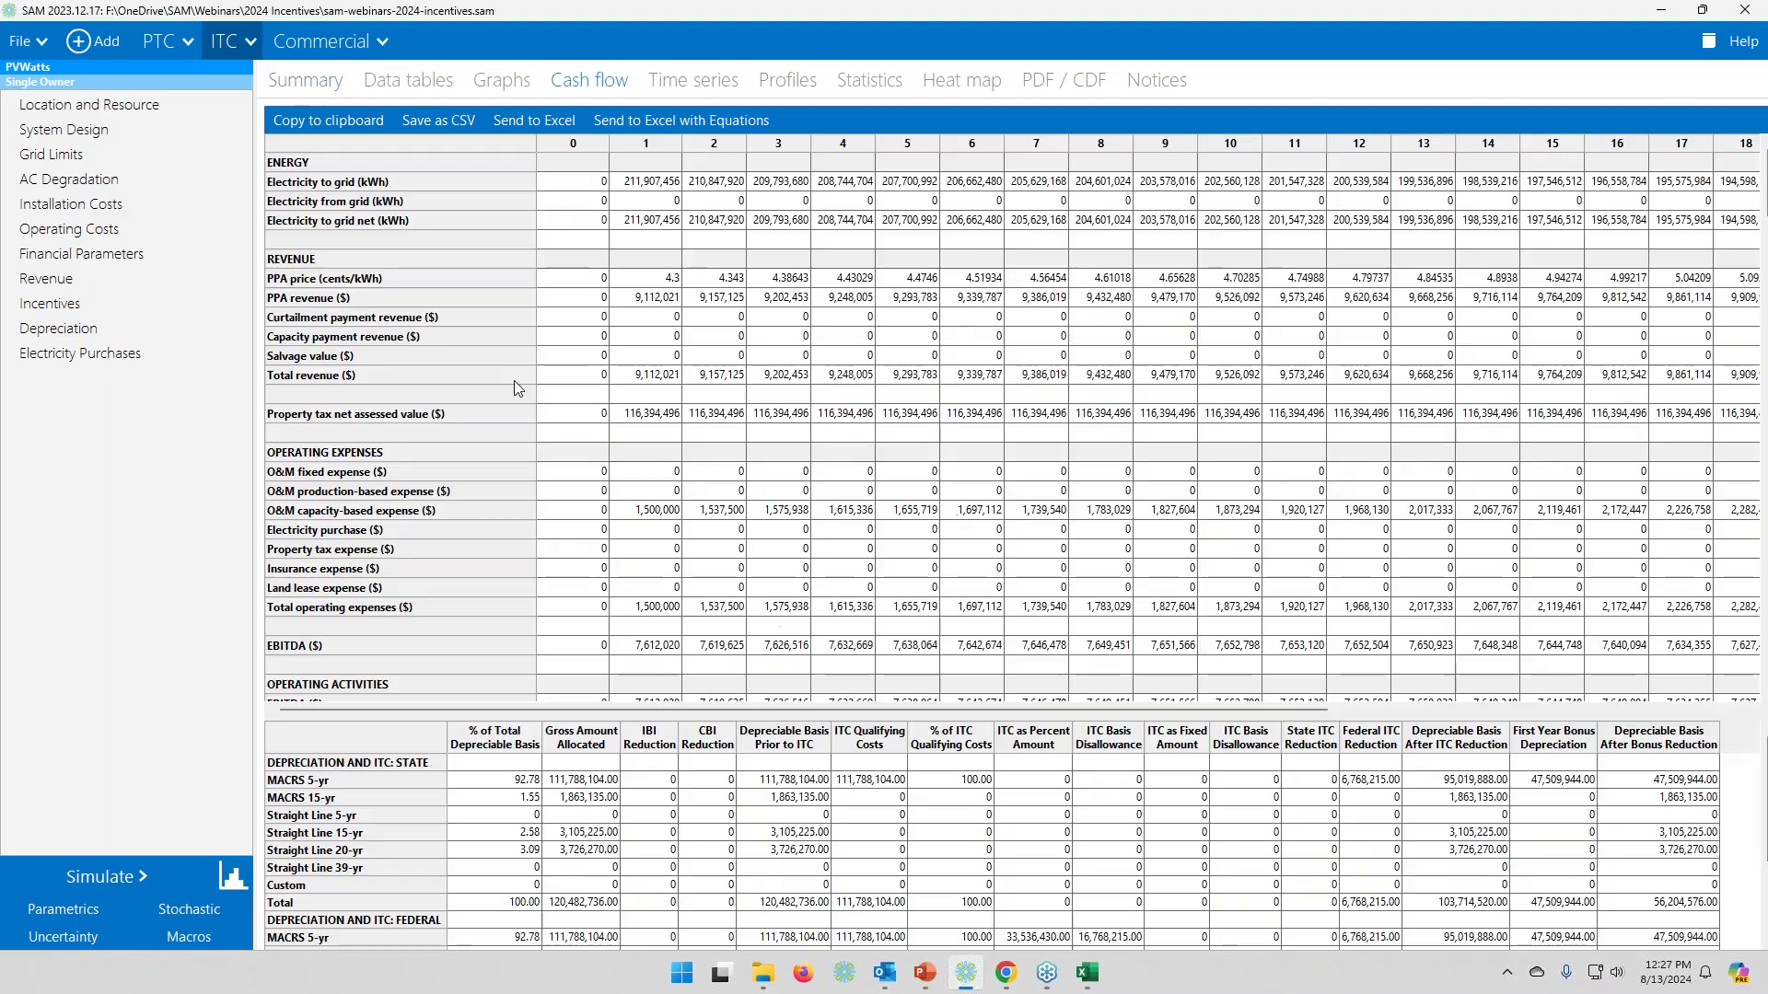
- Enlarge the ITC case's depreciation table and inspect the first-year bonus depreciation for the 5-yr MACRS class
scroll(490, 578, "down", 1)
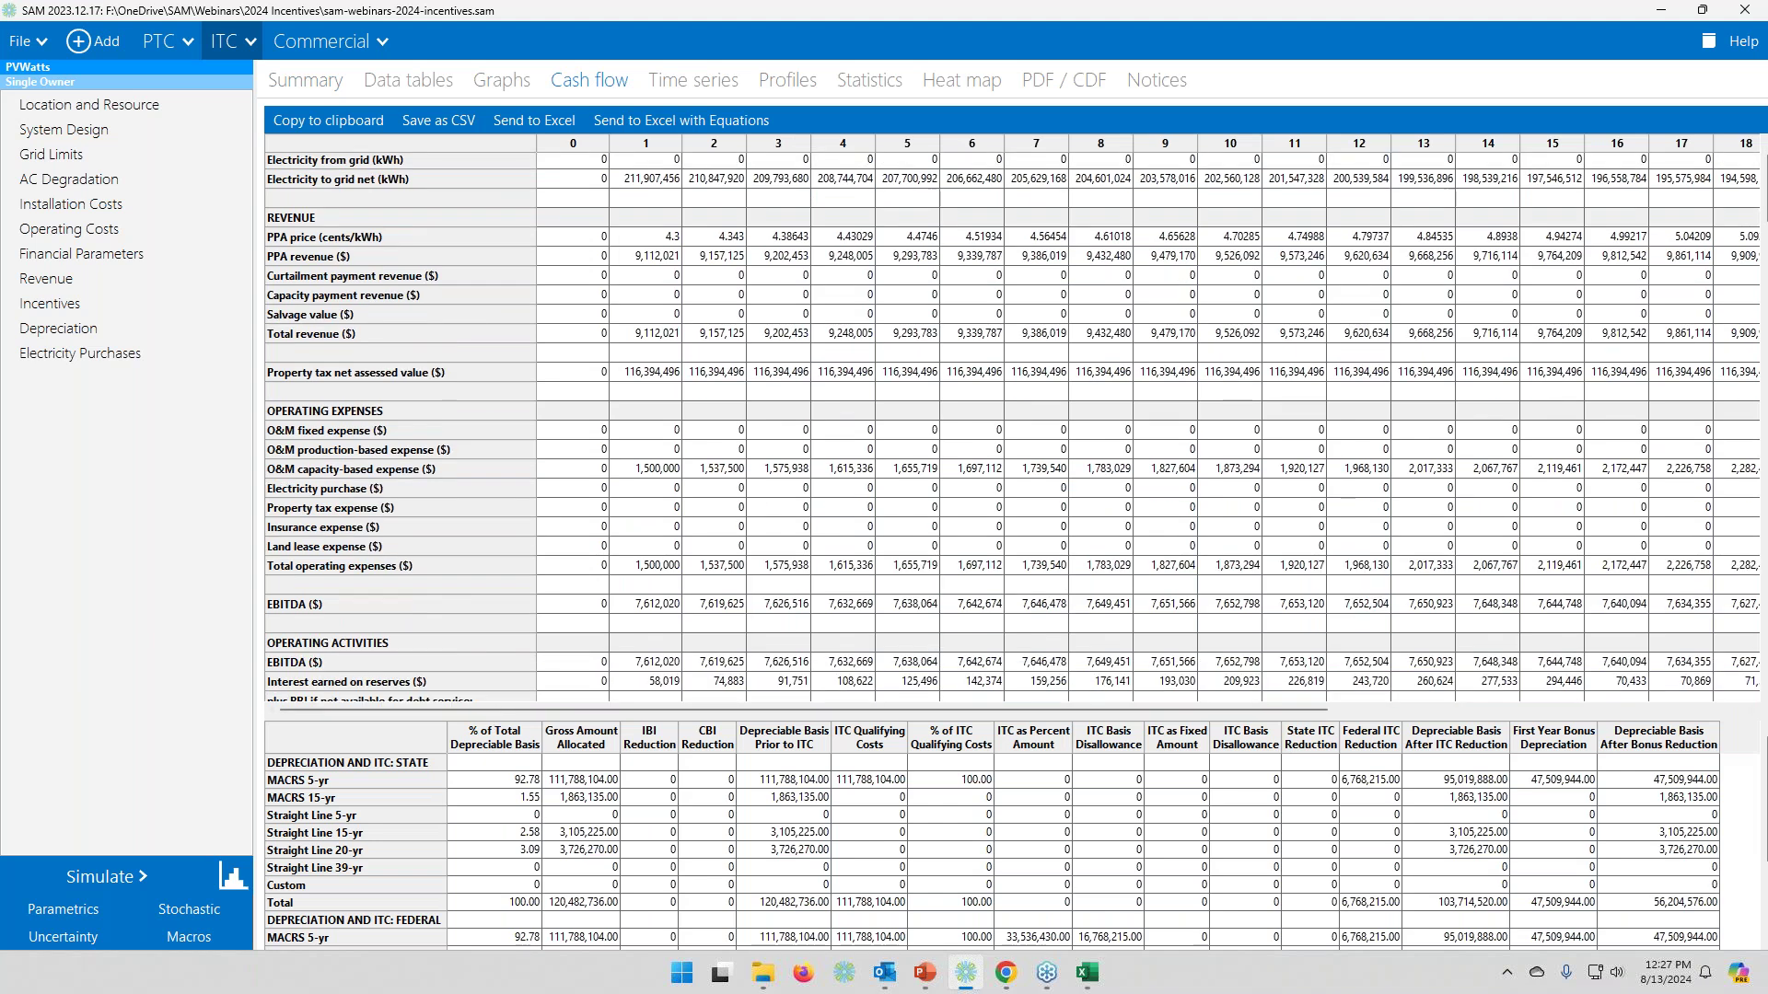
left_click_drag(495, 717, 495, 778)
scroll(469, 612, "down", 3)
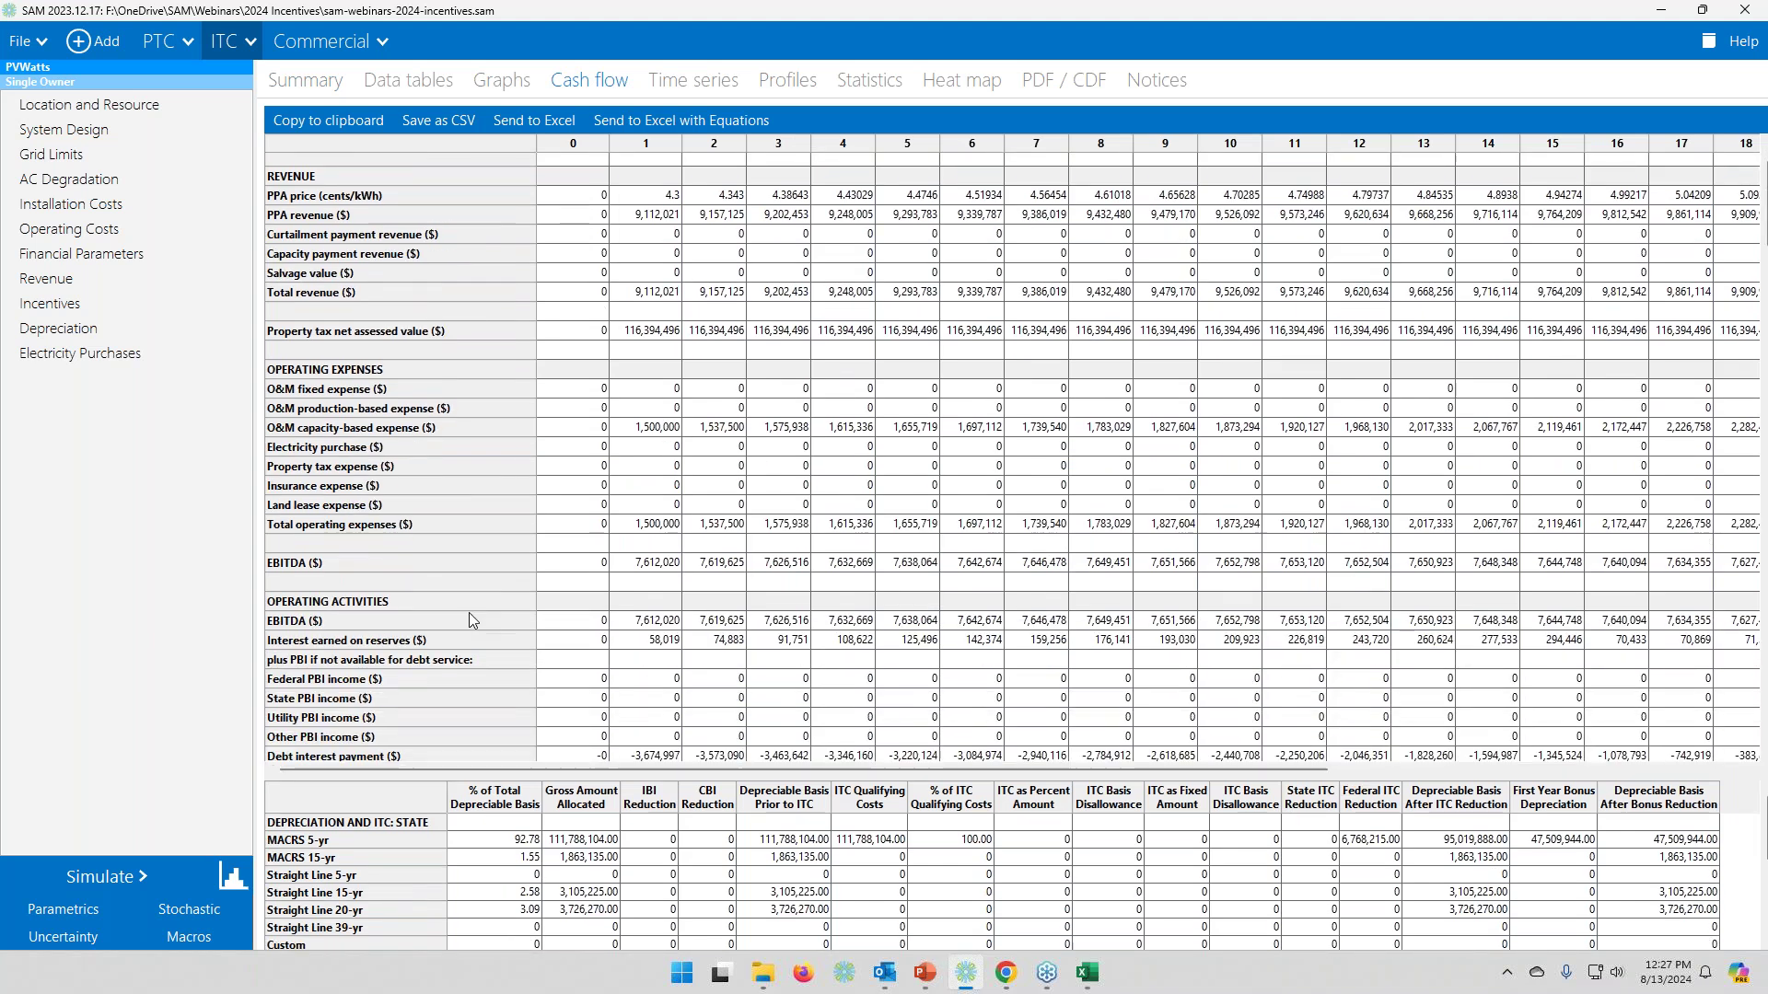
scroll(463, 626, "down", 3)
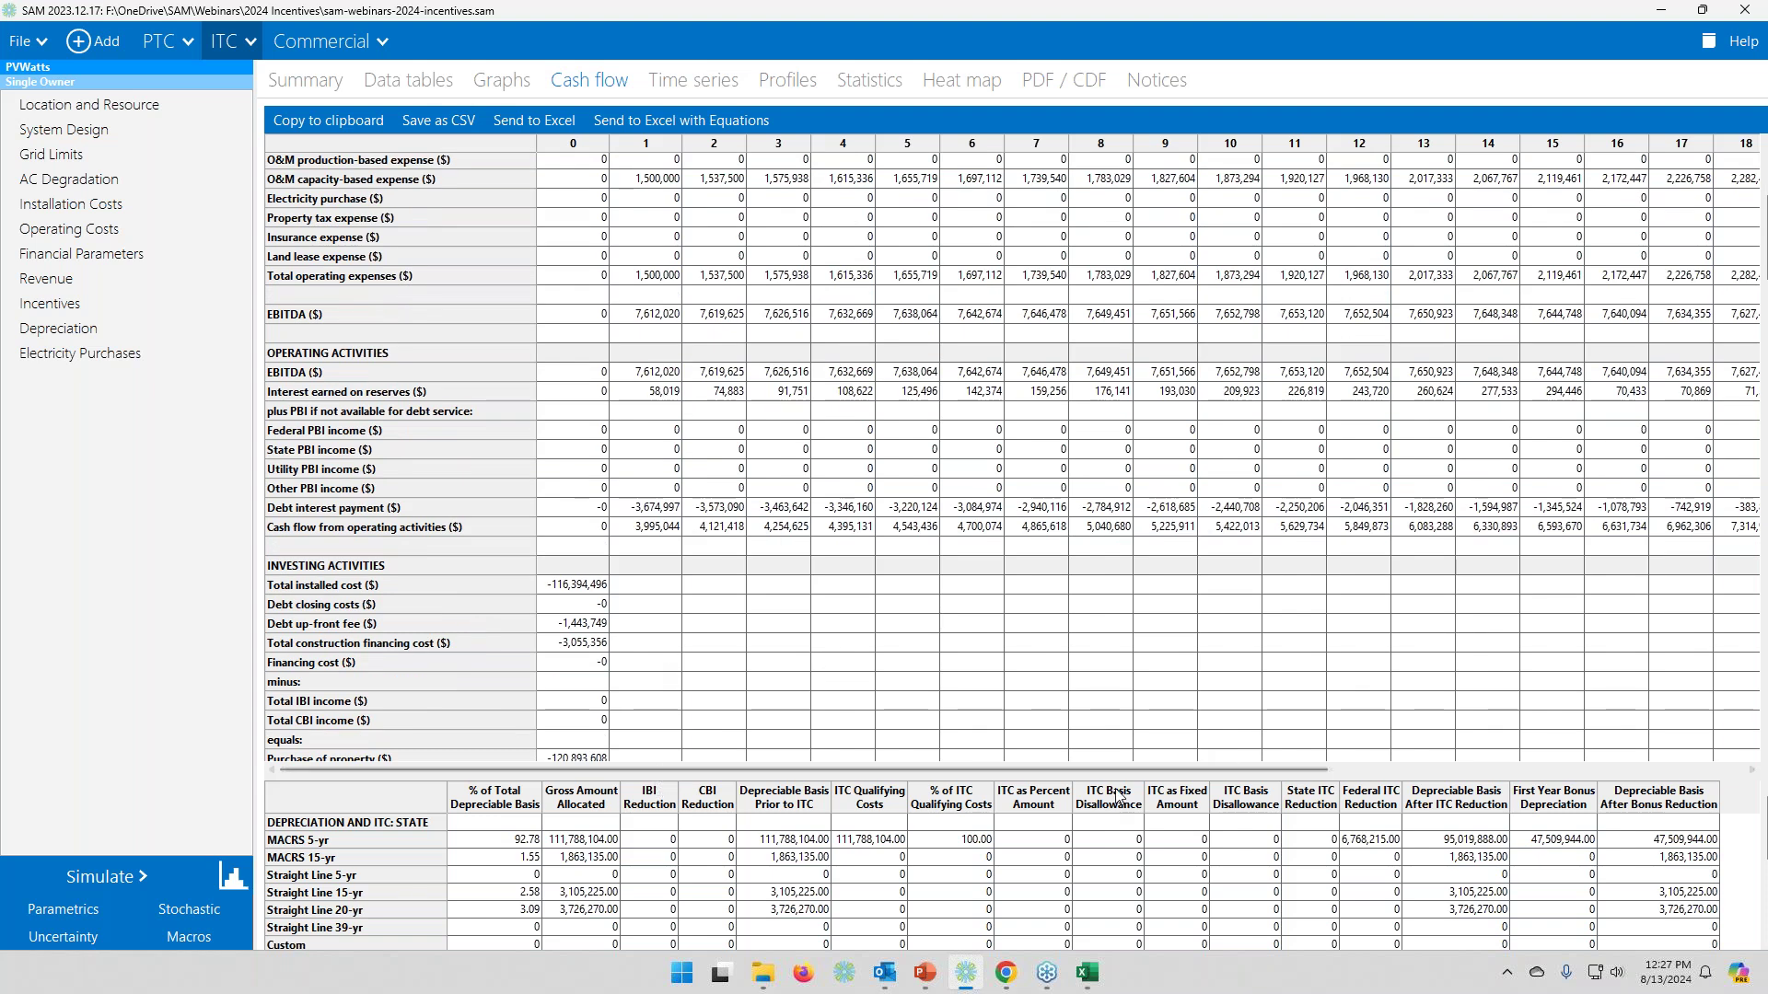
left_click_drag(1118, 778, 1473, 578)
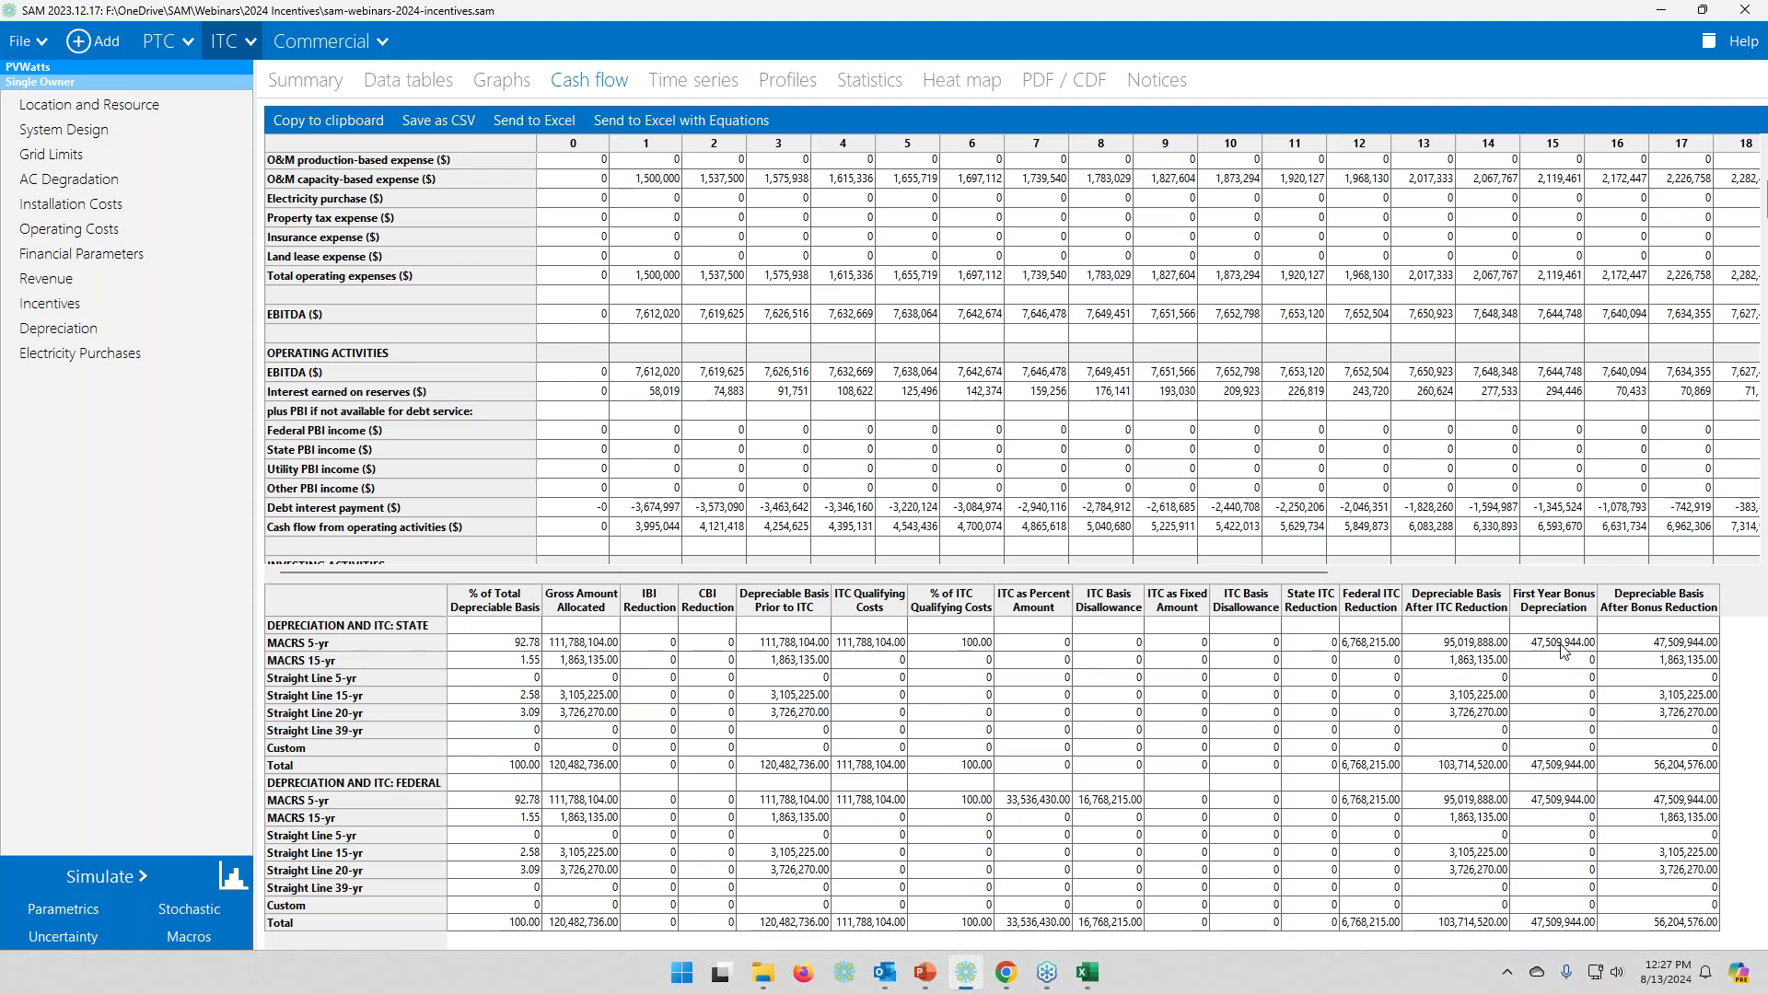
- Give the ITC cash flow table more room and examine its total federal tax depreciation under project federal income taxes
left_click_drag(843, 580, 844, 713)
scroll(371, 460, "down", 4)
scroll(372, 461, "down", 10)
scroll(366, 467, "down", 3)
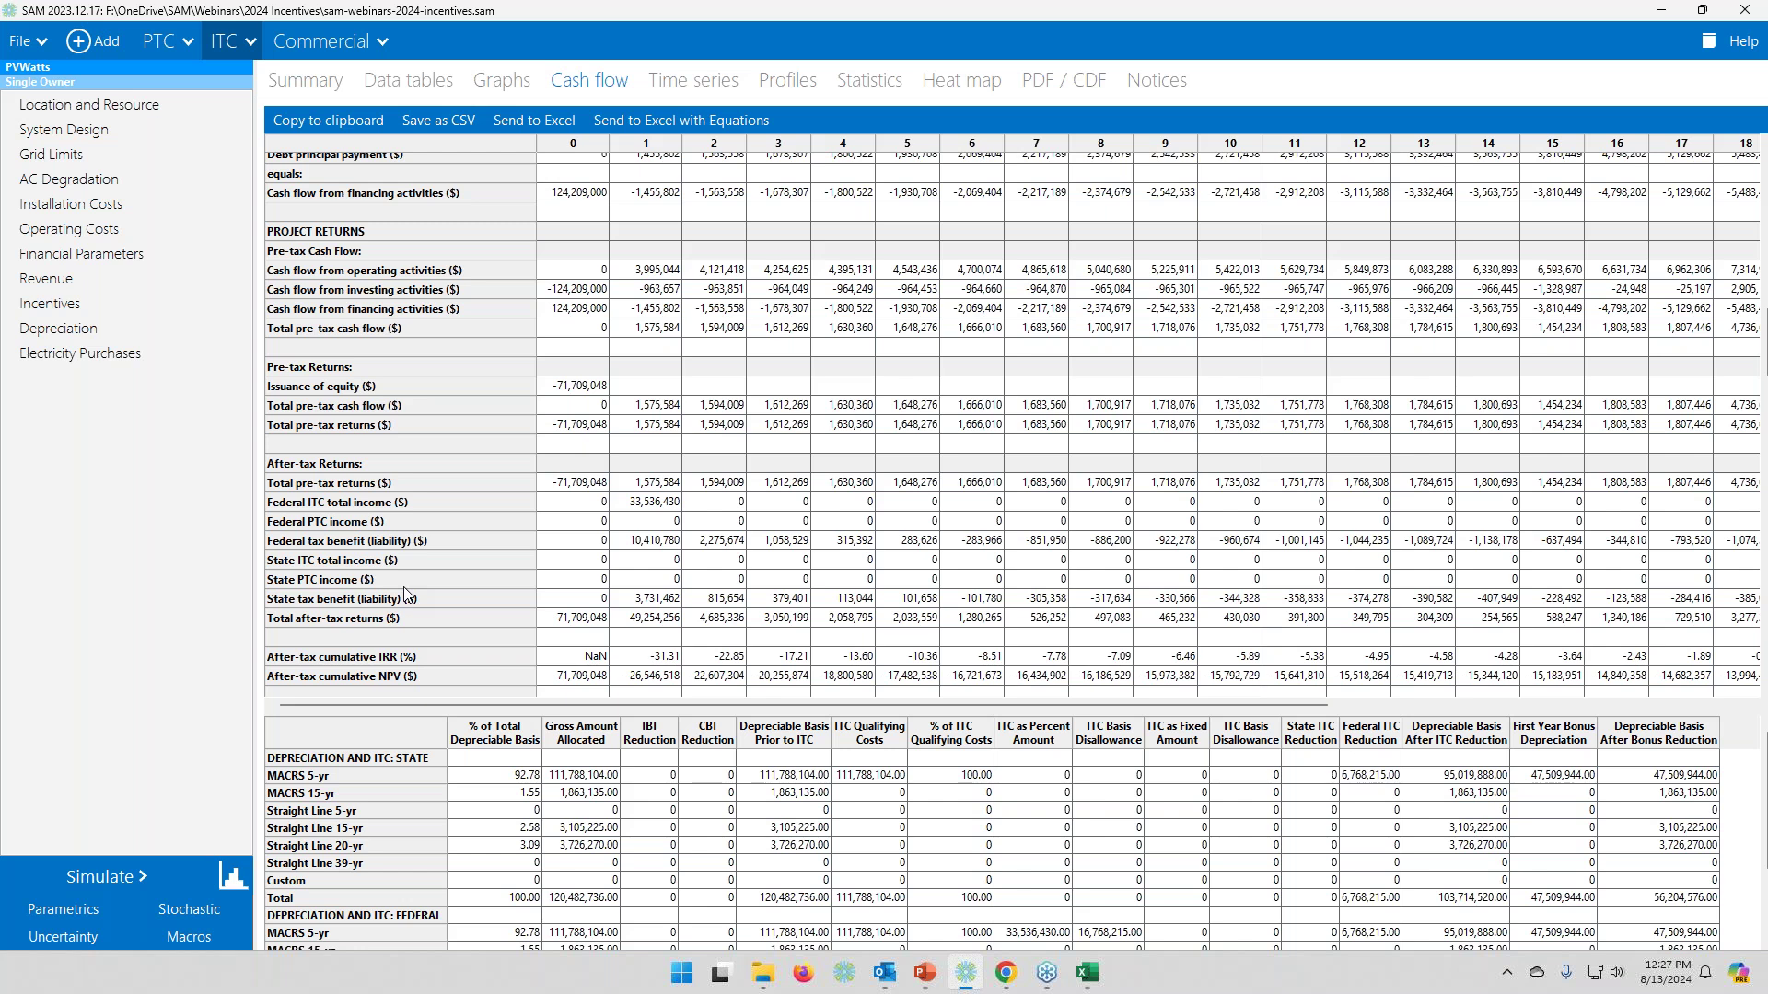
scroll(340, 592, "down", 3)
scroll(339, 591, "down", 6)
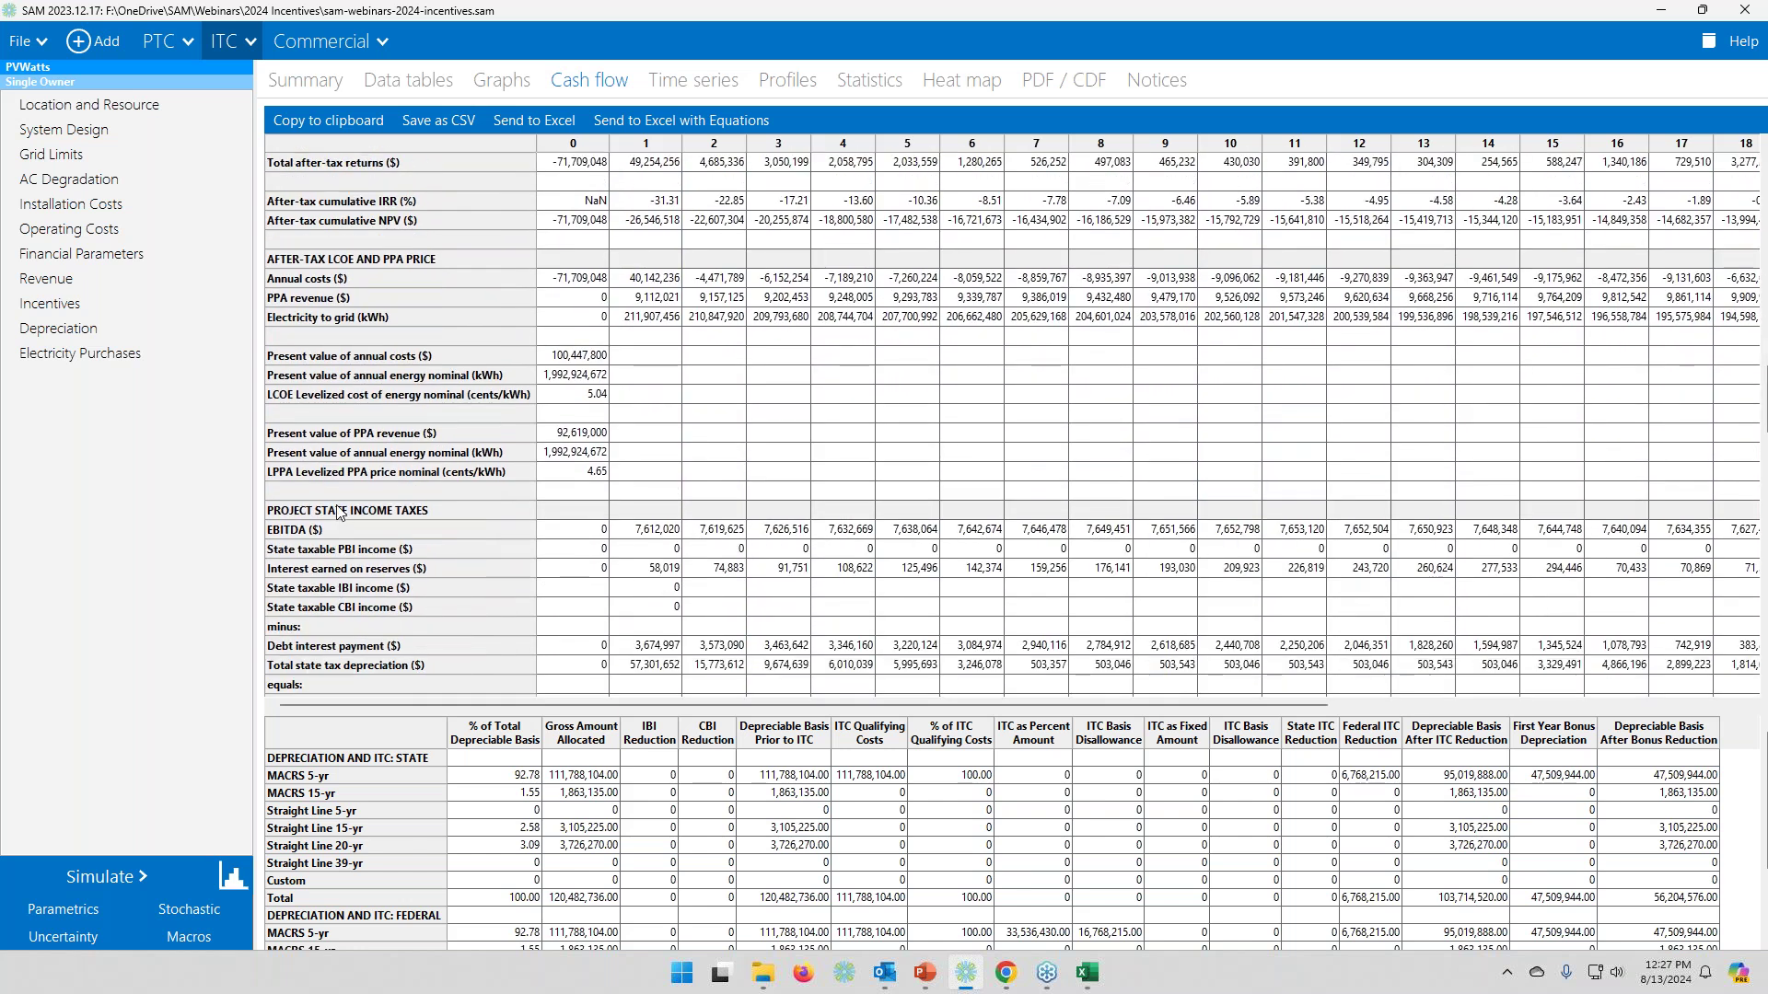
scroll(339, 512, "down", 4)
scroll(329, 575, "down", 2)
scroll(328, 576, "down", 2)
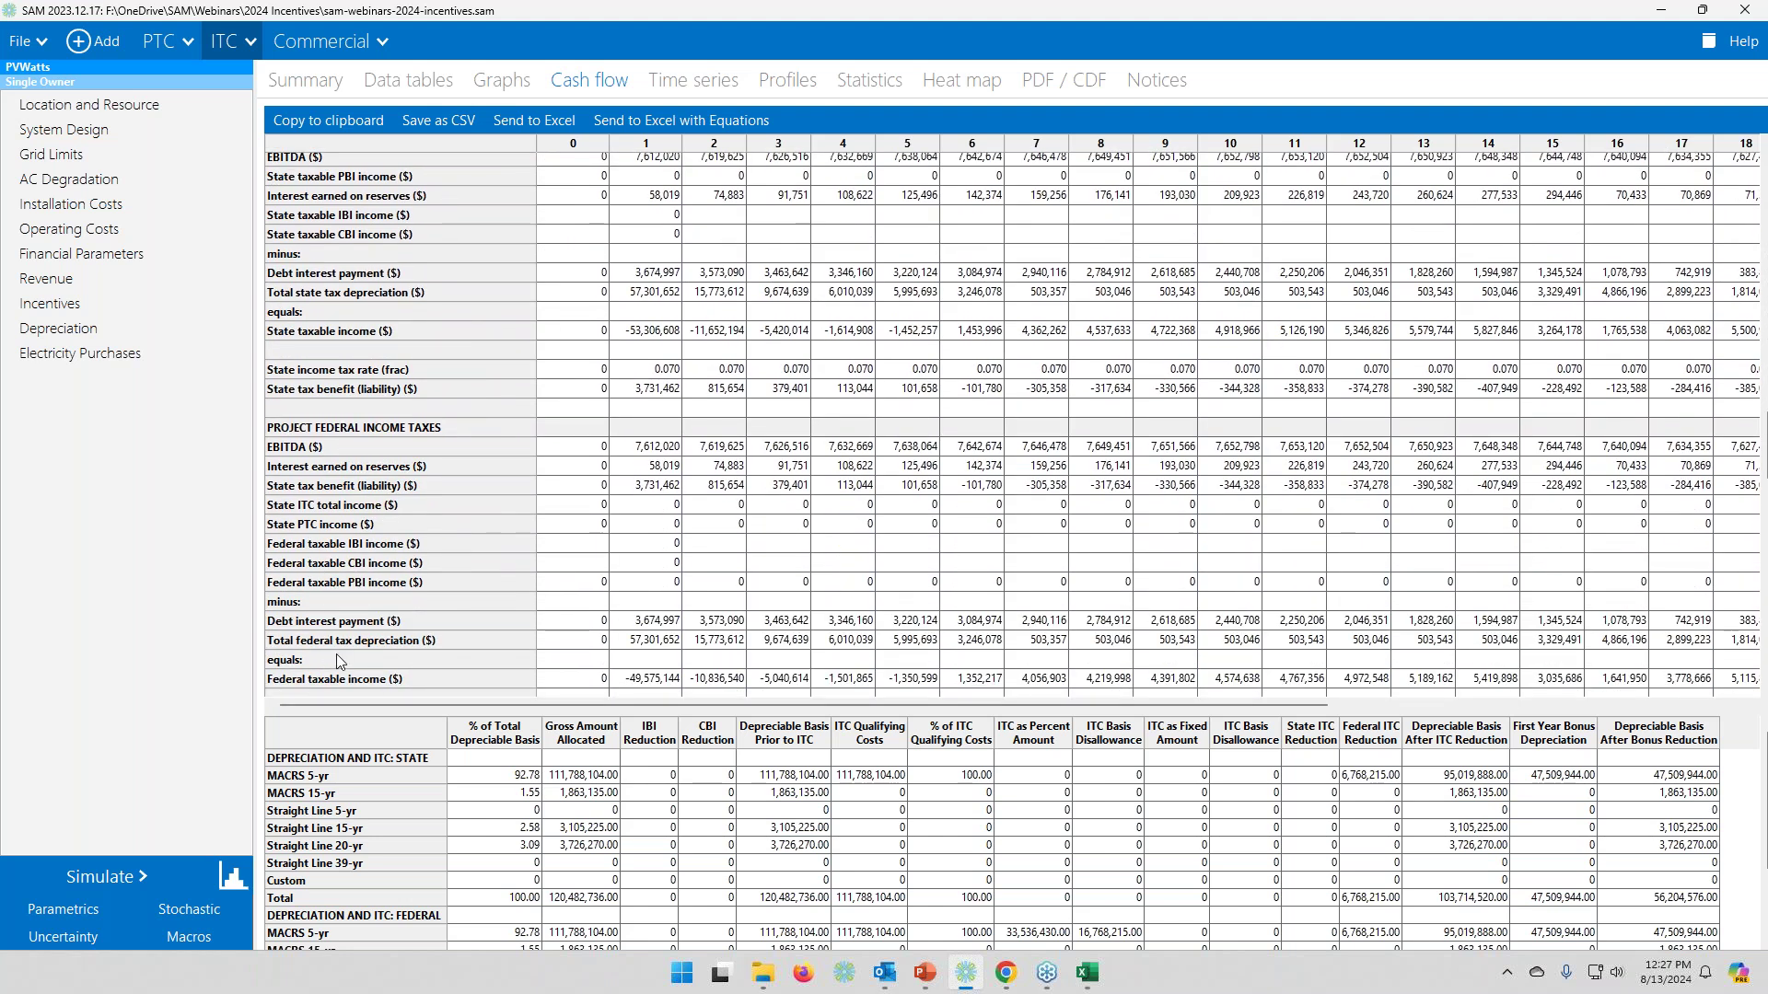
left_click(323, 641)
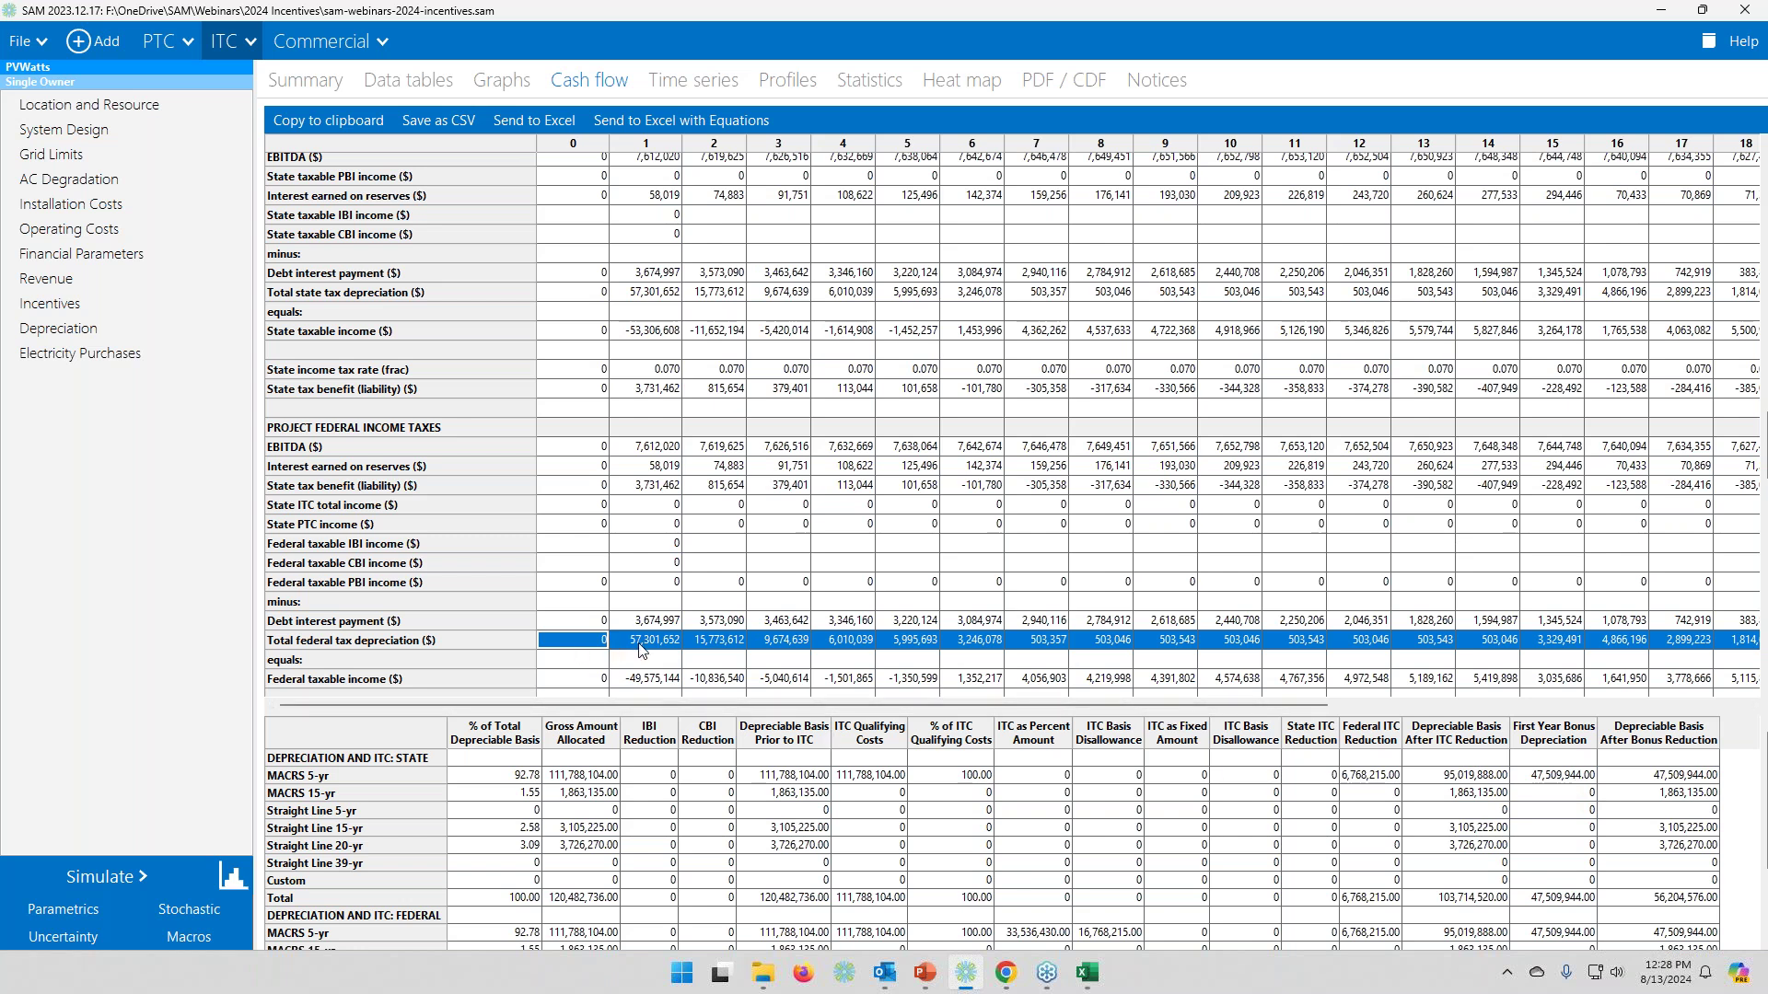
scroll(649, 647, "down", 1)
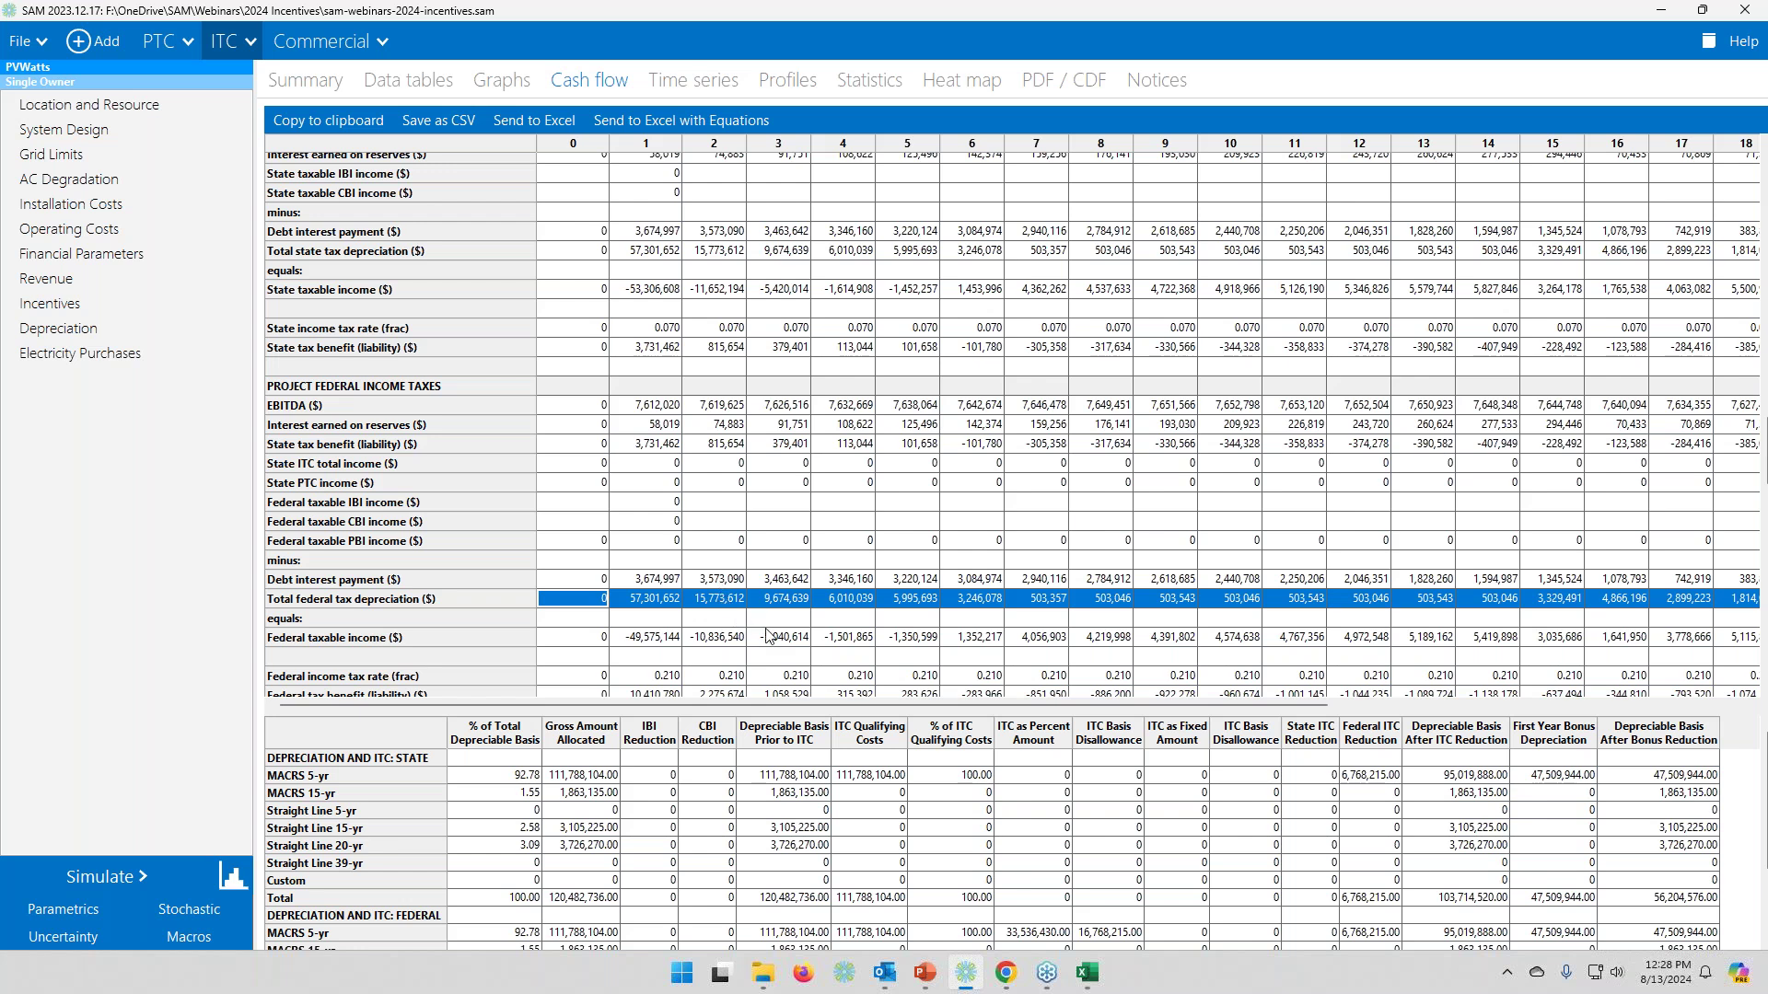
- Return to the Commercial case and look over its incentives, electricity rates and financial parameters
left_click(310, 52)
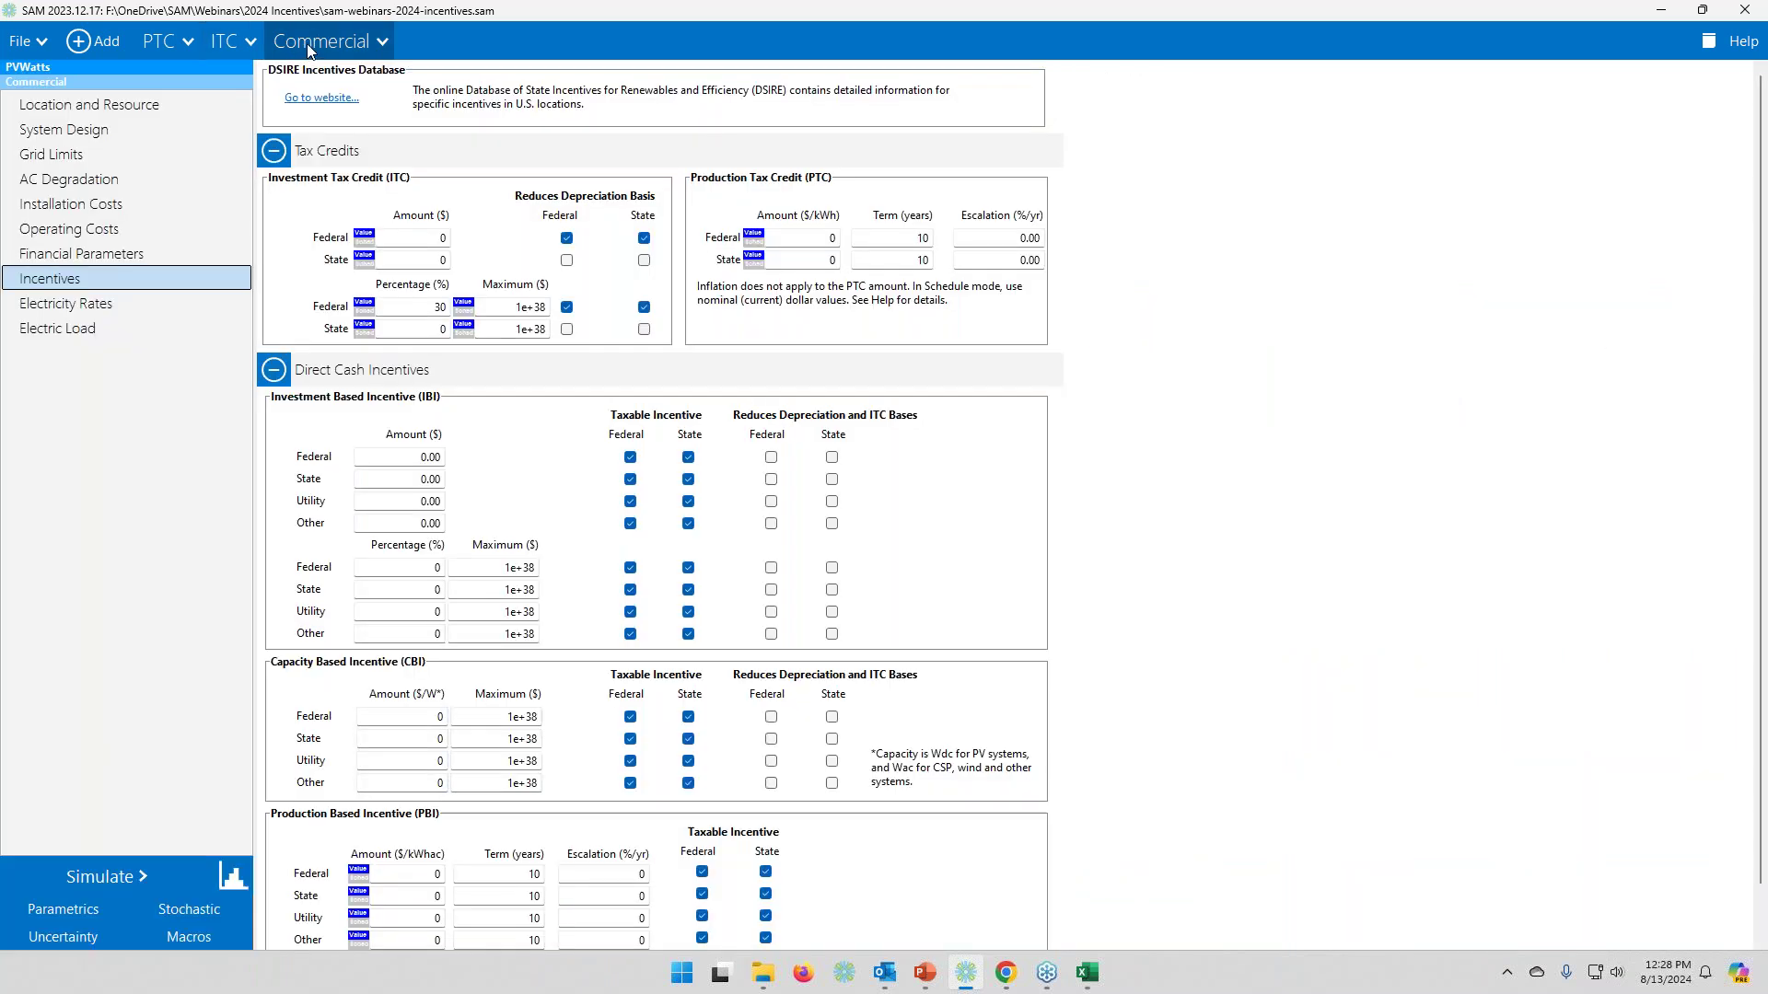
left_click(97, 307)
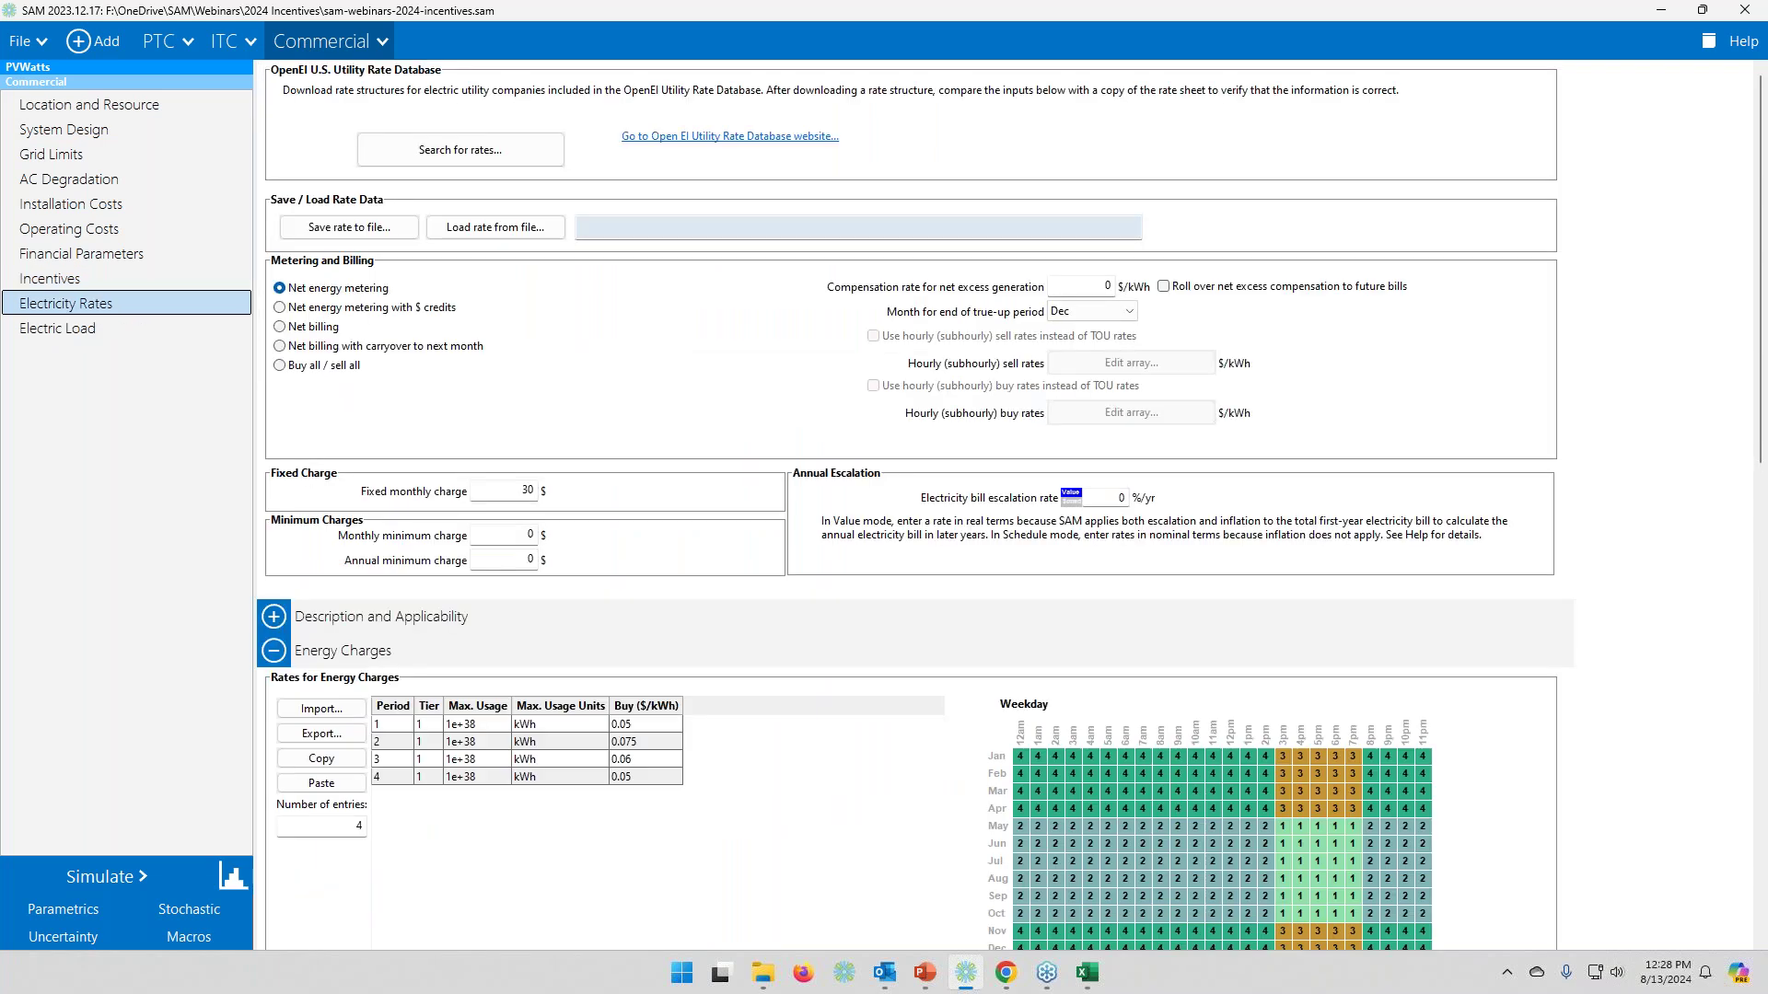
left_click(83, 280)
left_click(122, 258)
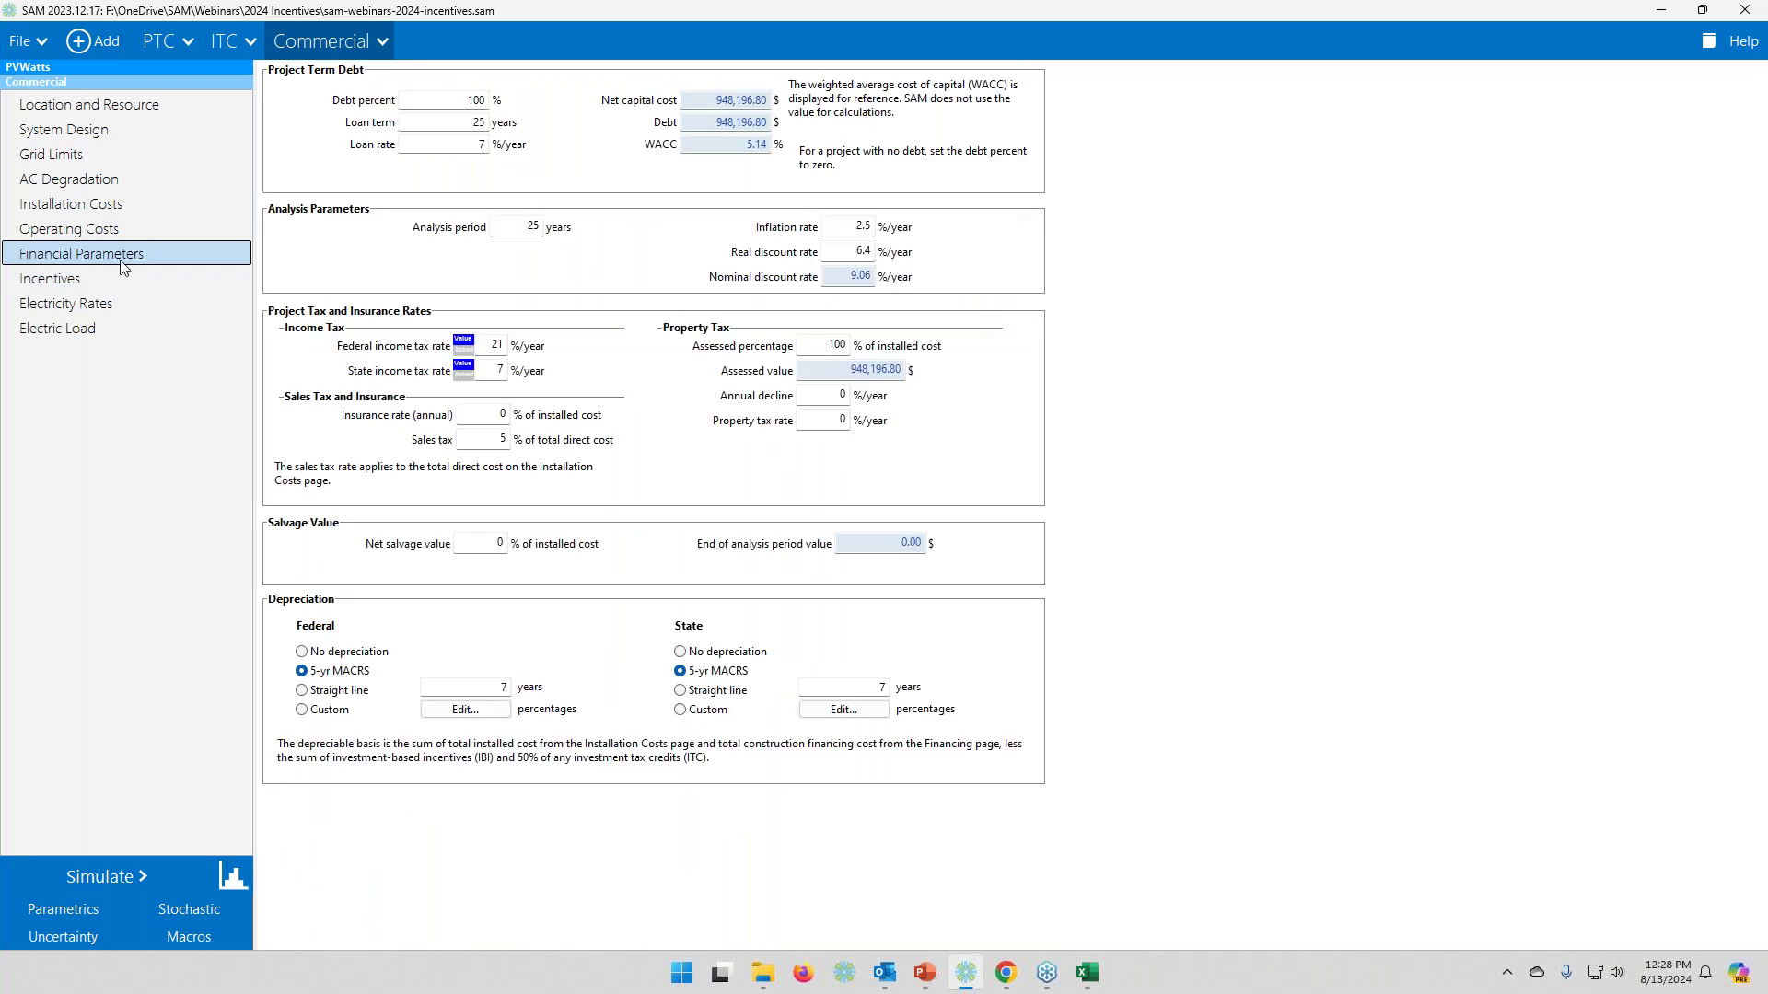
- Add a new case using the photovoltaic PVWatts performance model with the distributed Residential Owner financial model
left_click(91, 46)
left_click(76, 97)
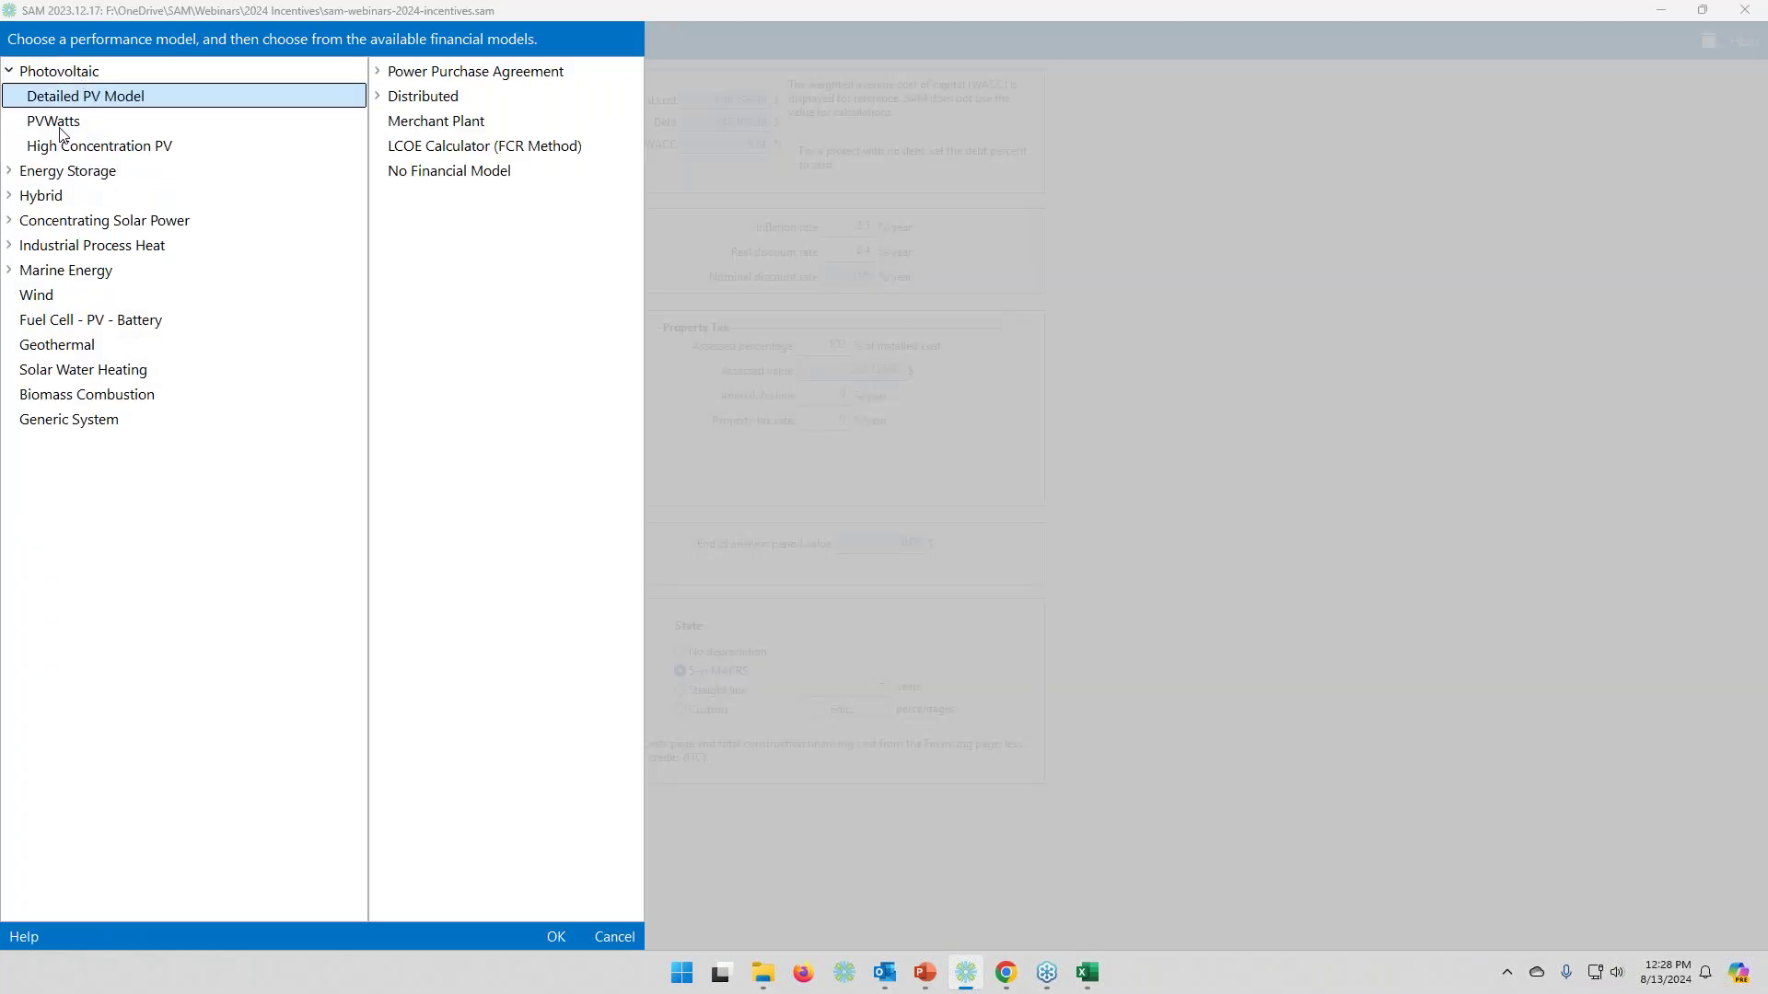
left_click(63, 125)
left_click(442, 99)
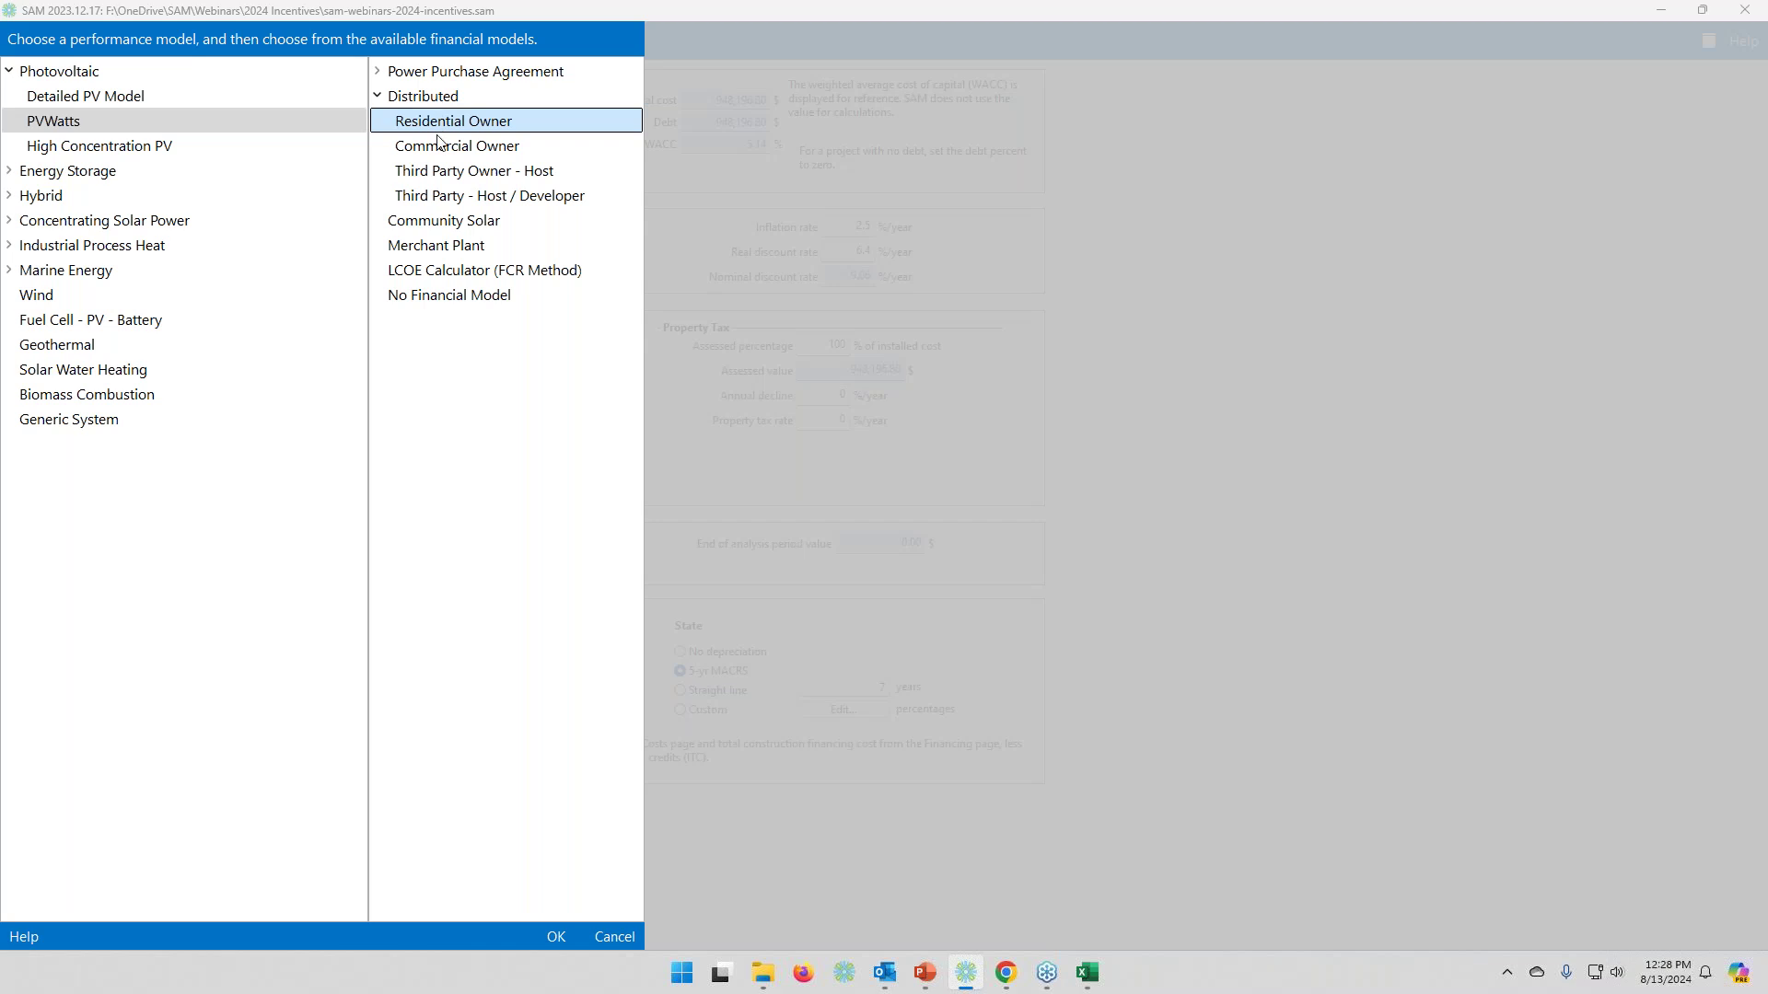
left_click(556, 936)
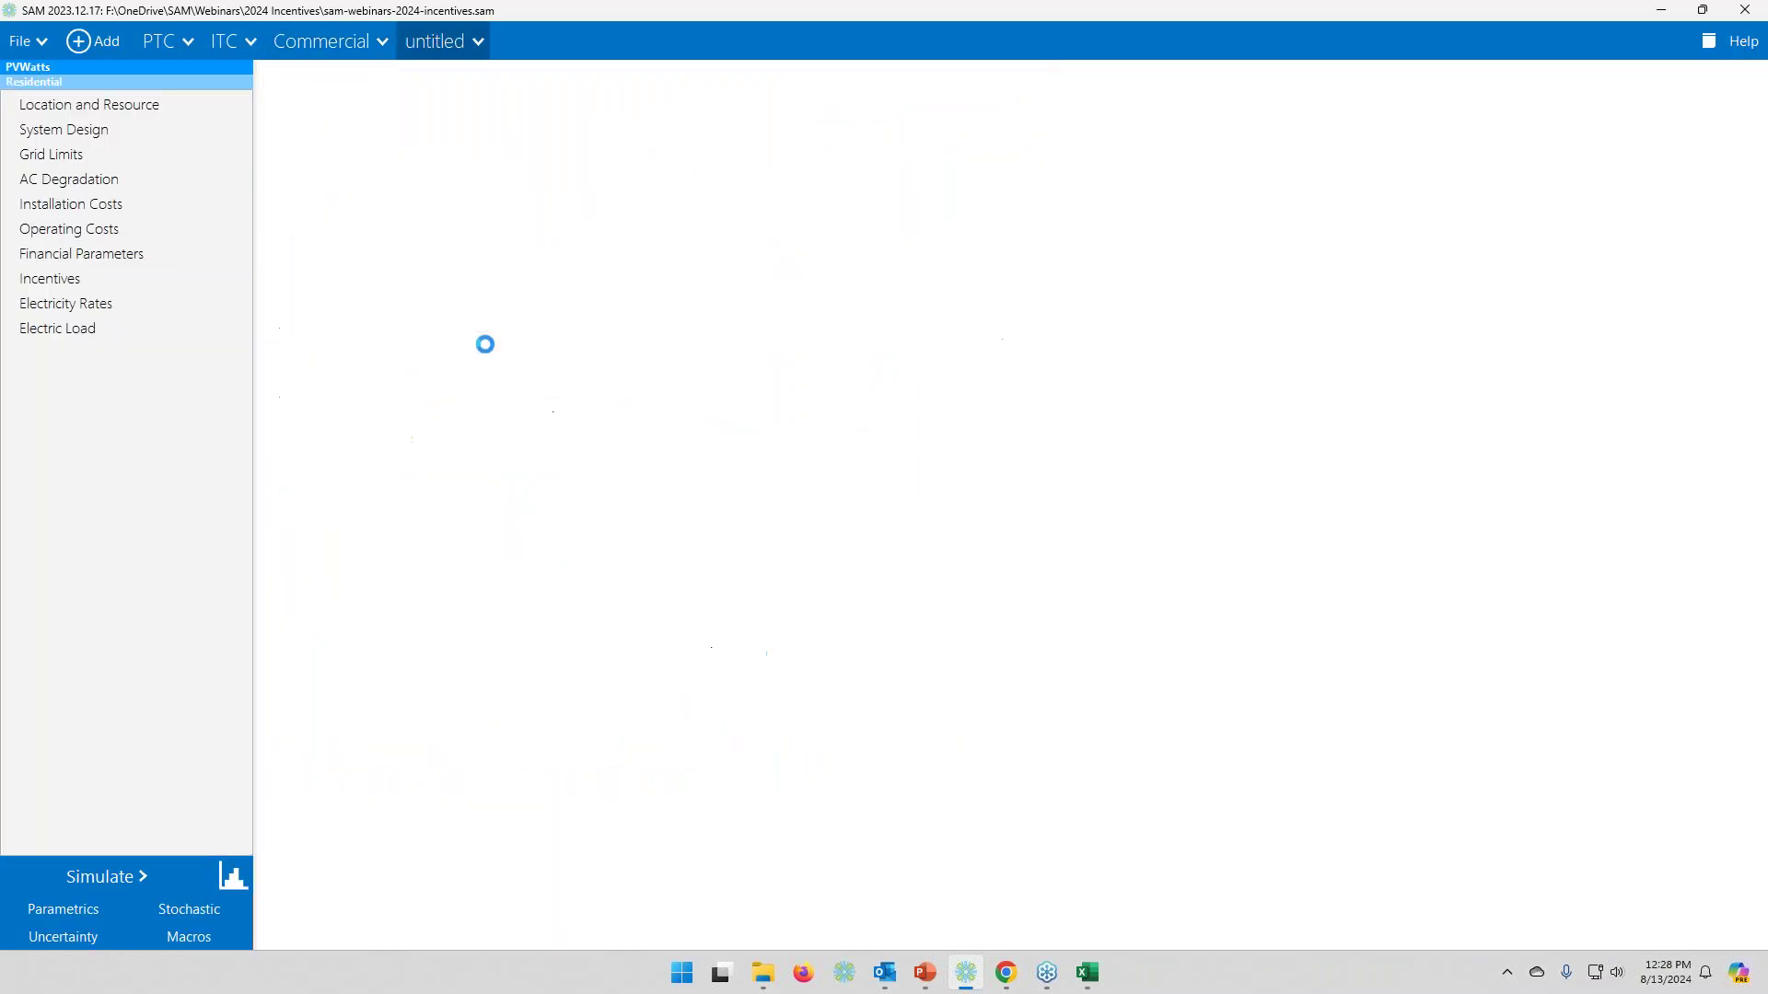
- Rename the new untitled case to Residential
left_click(483, 53)
left_click(542, 151)
type("Residential")
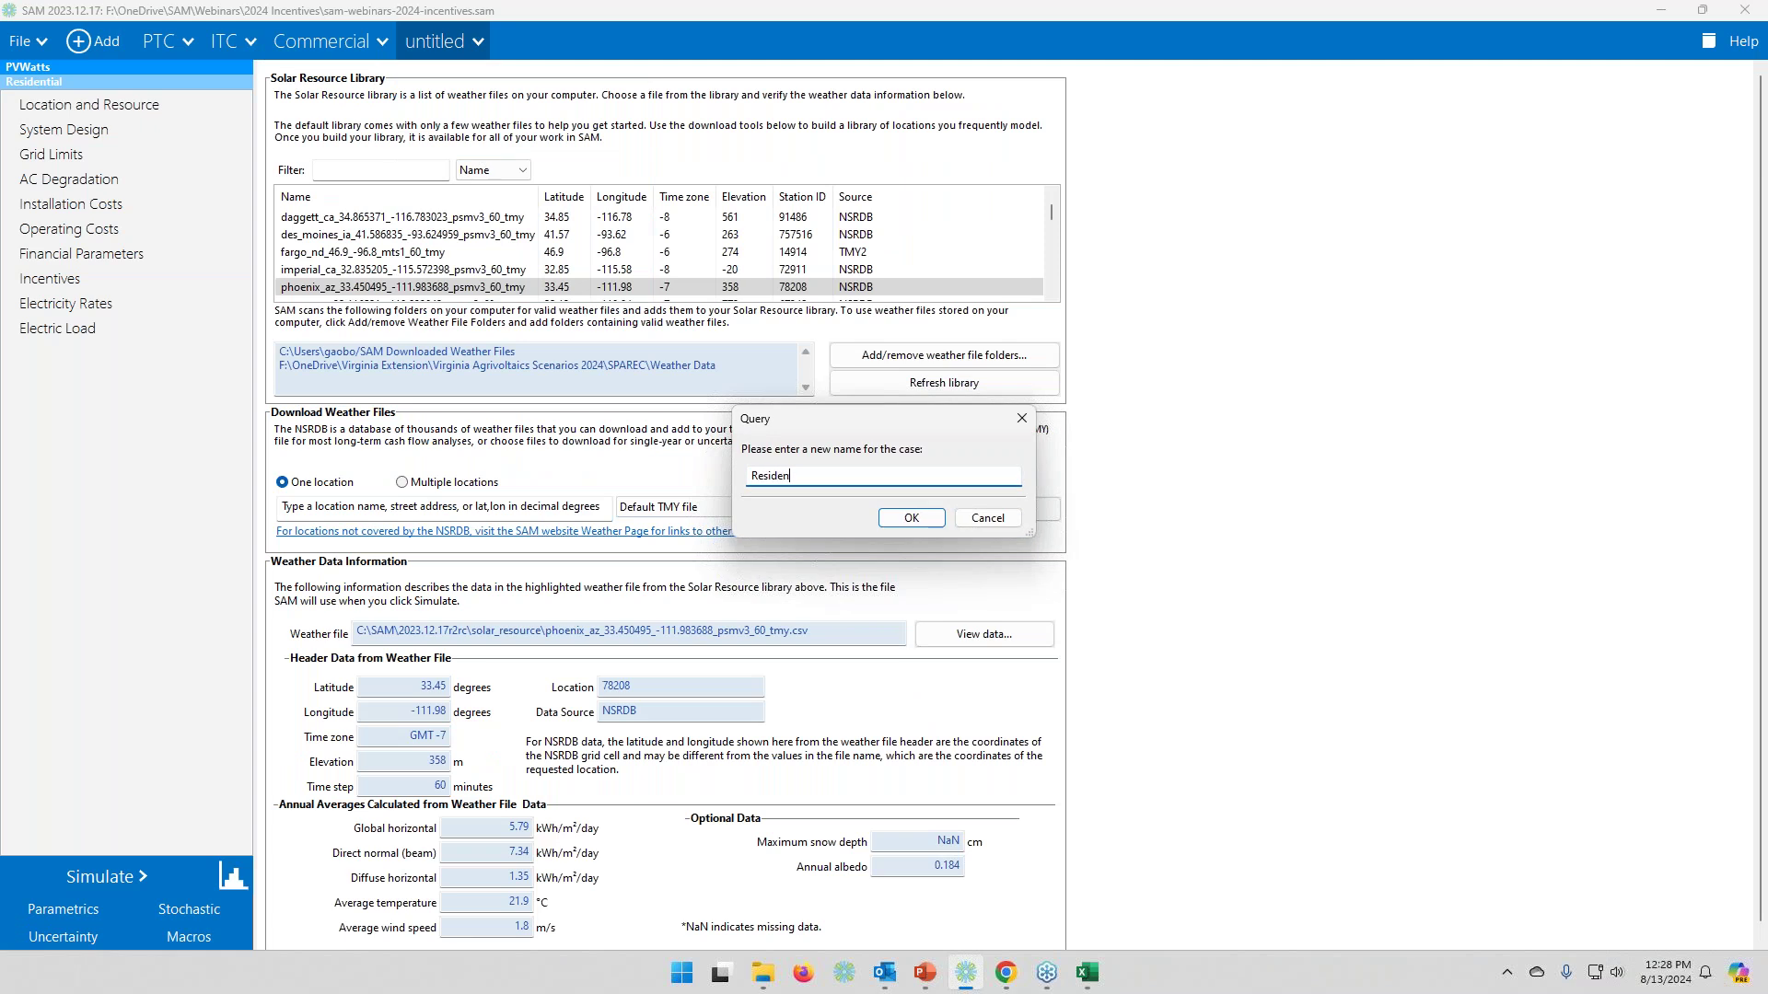
left_click(911, 518)
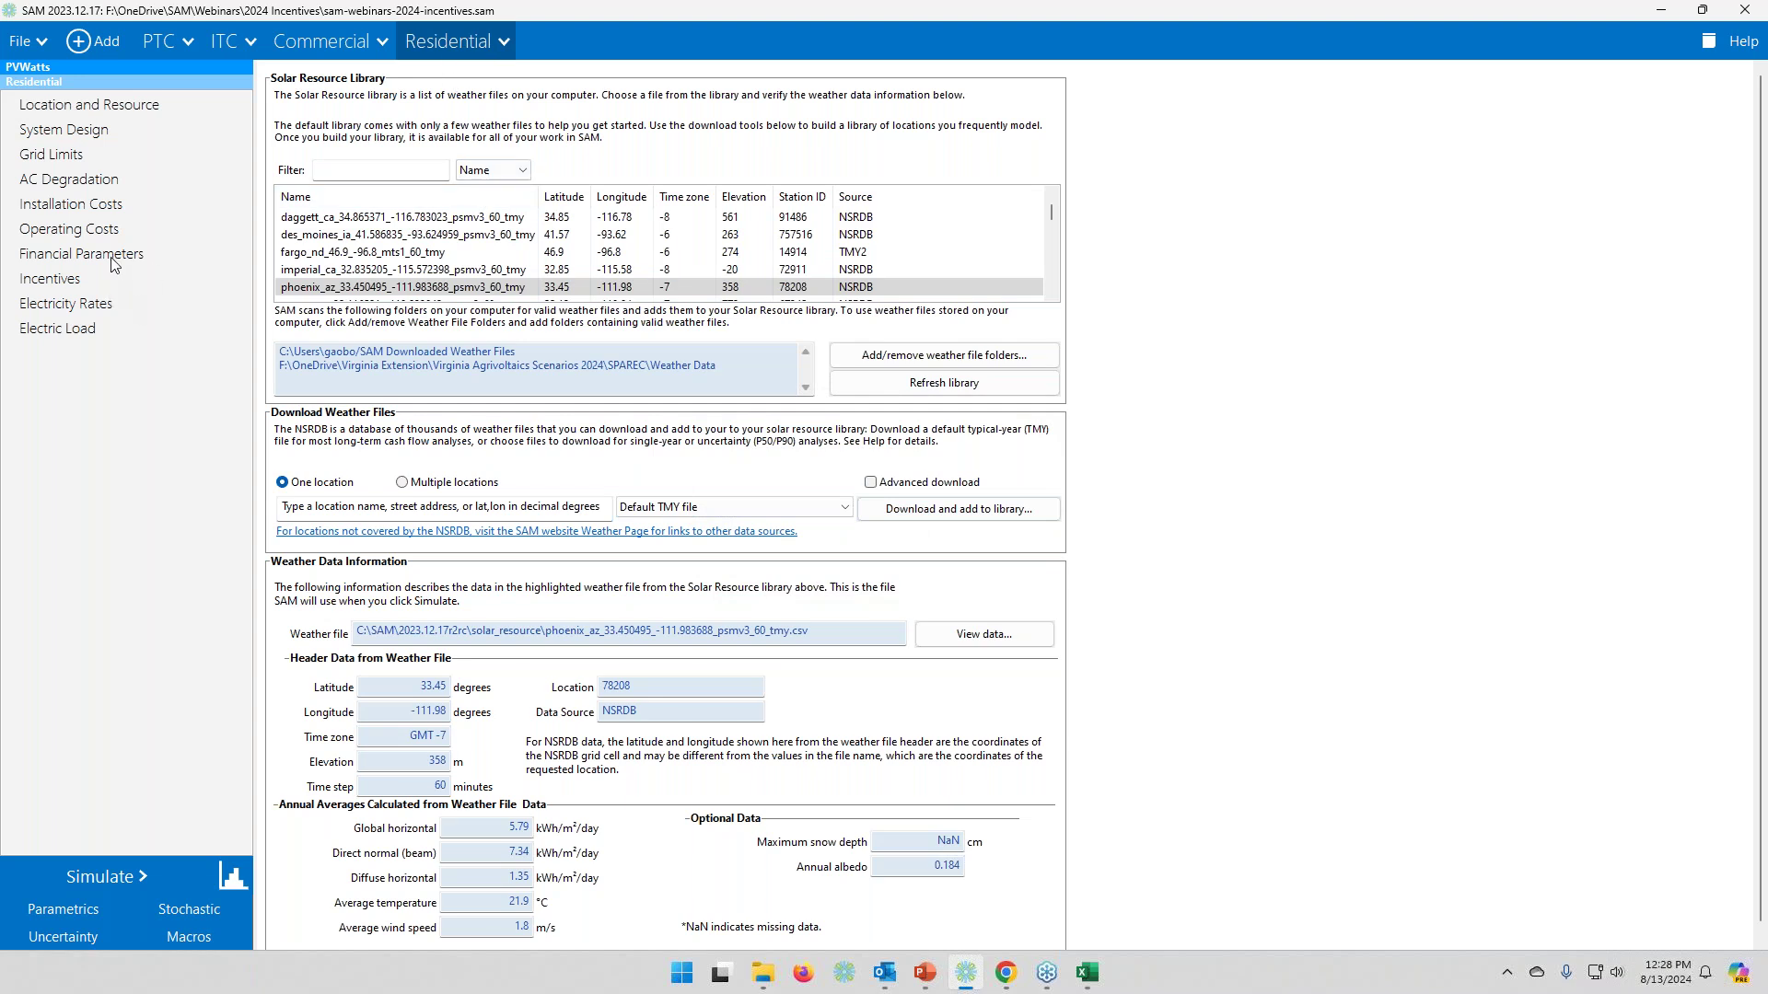
- Review the incentives and electricity rates inputs of the Residential case
left_click(58, 280)
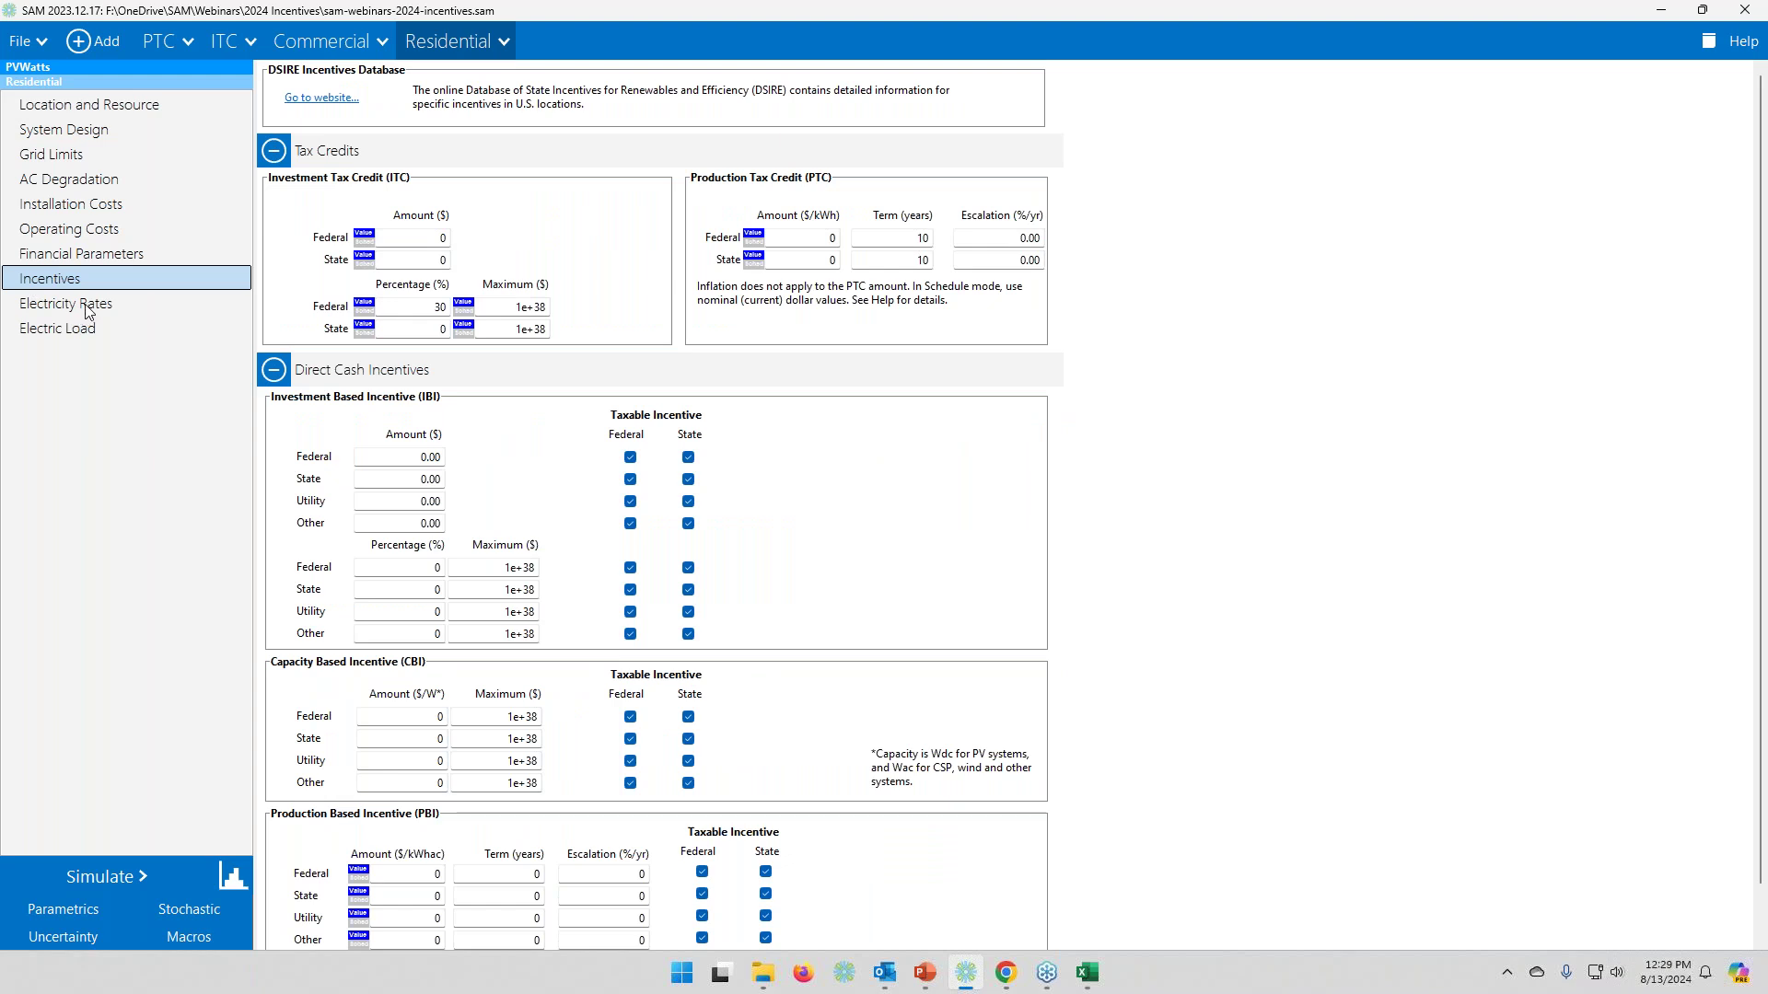
left_click(87, 306)
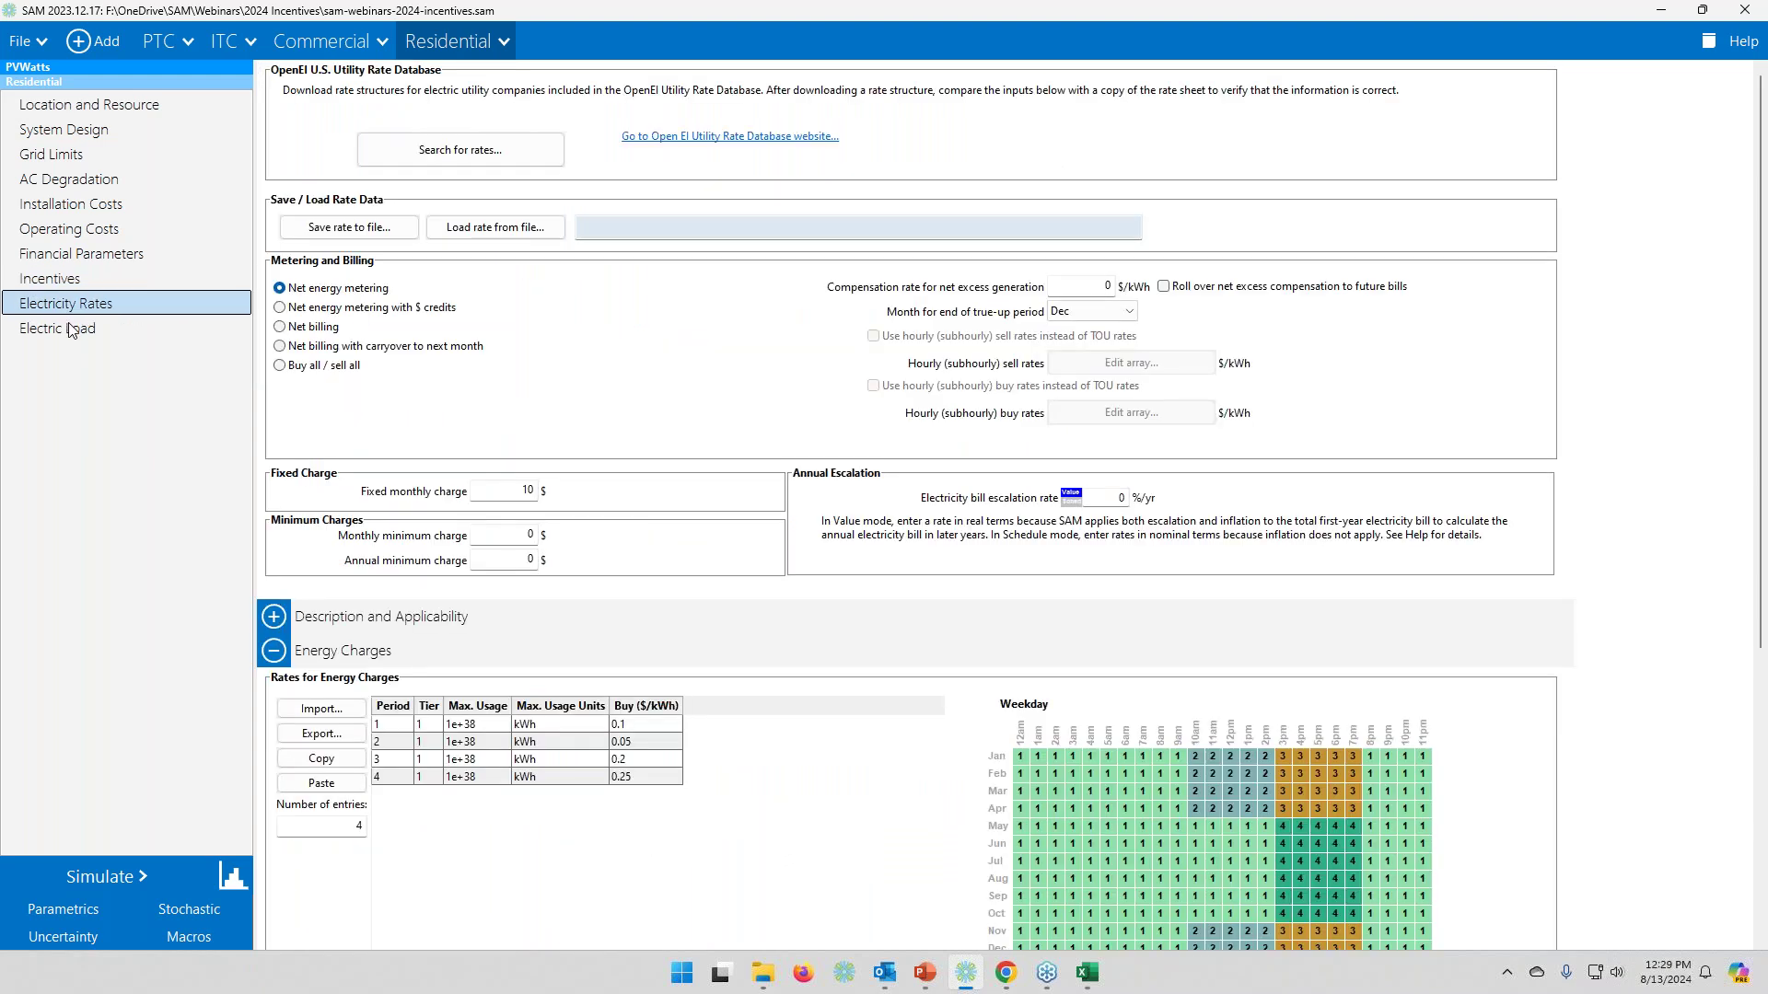
- Compare the financial parameters of the Residential and Commercial cases, and review the Residential tax credits and cash incentives
left_click(78, 255)
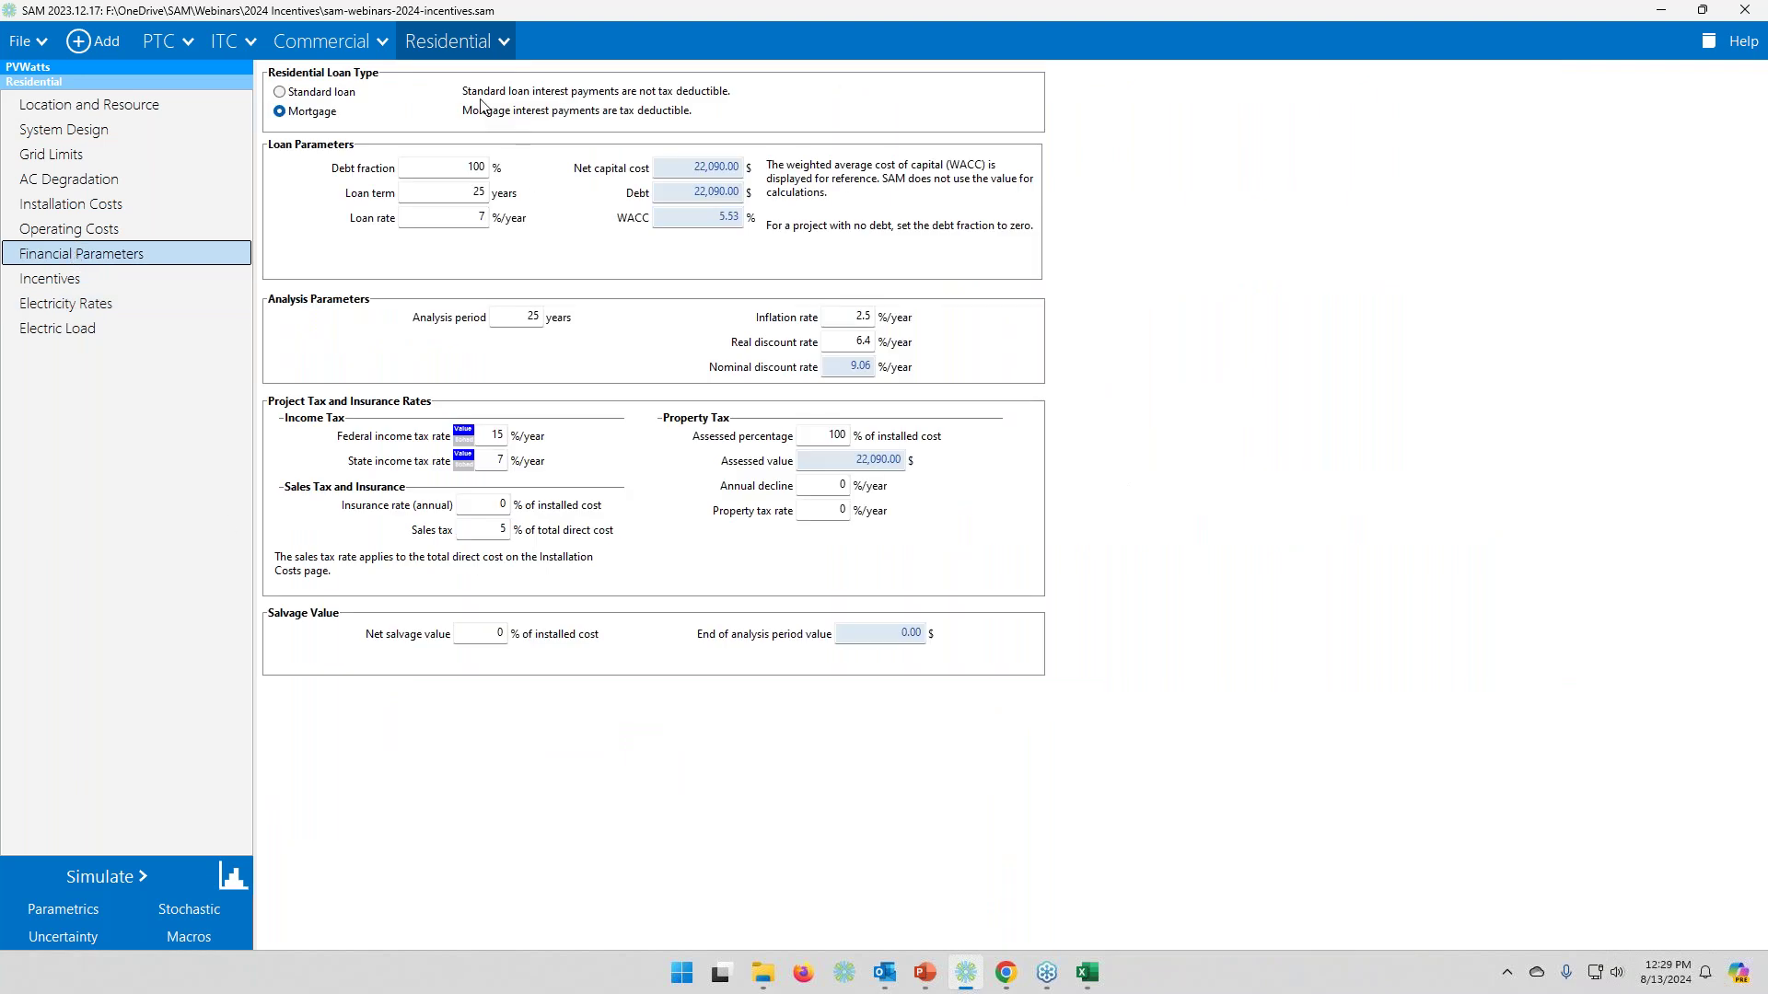
left_click(322, 41)
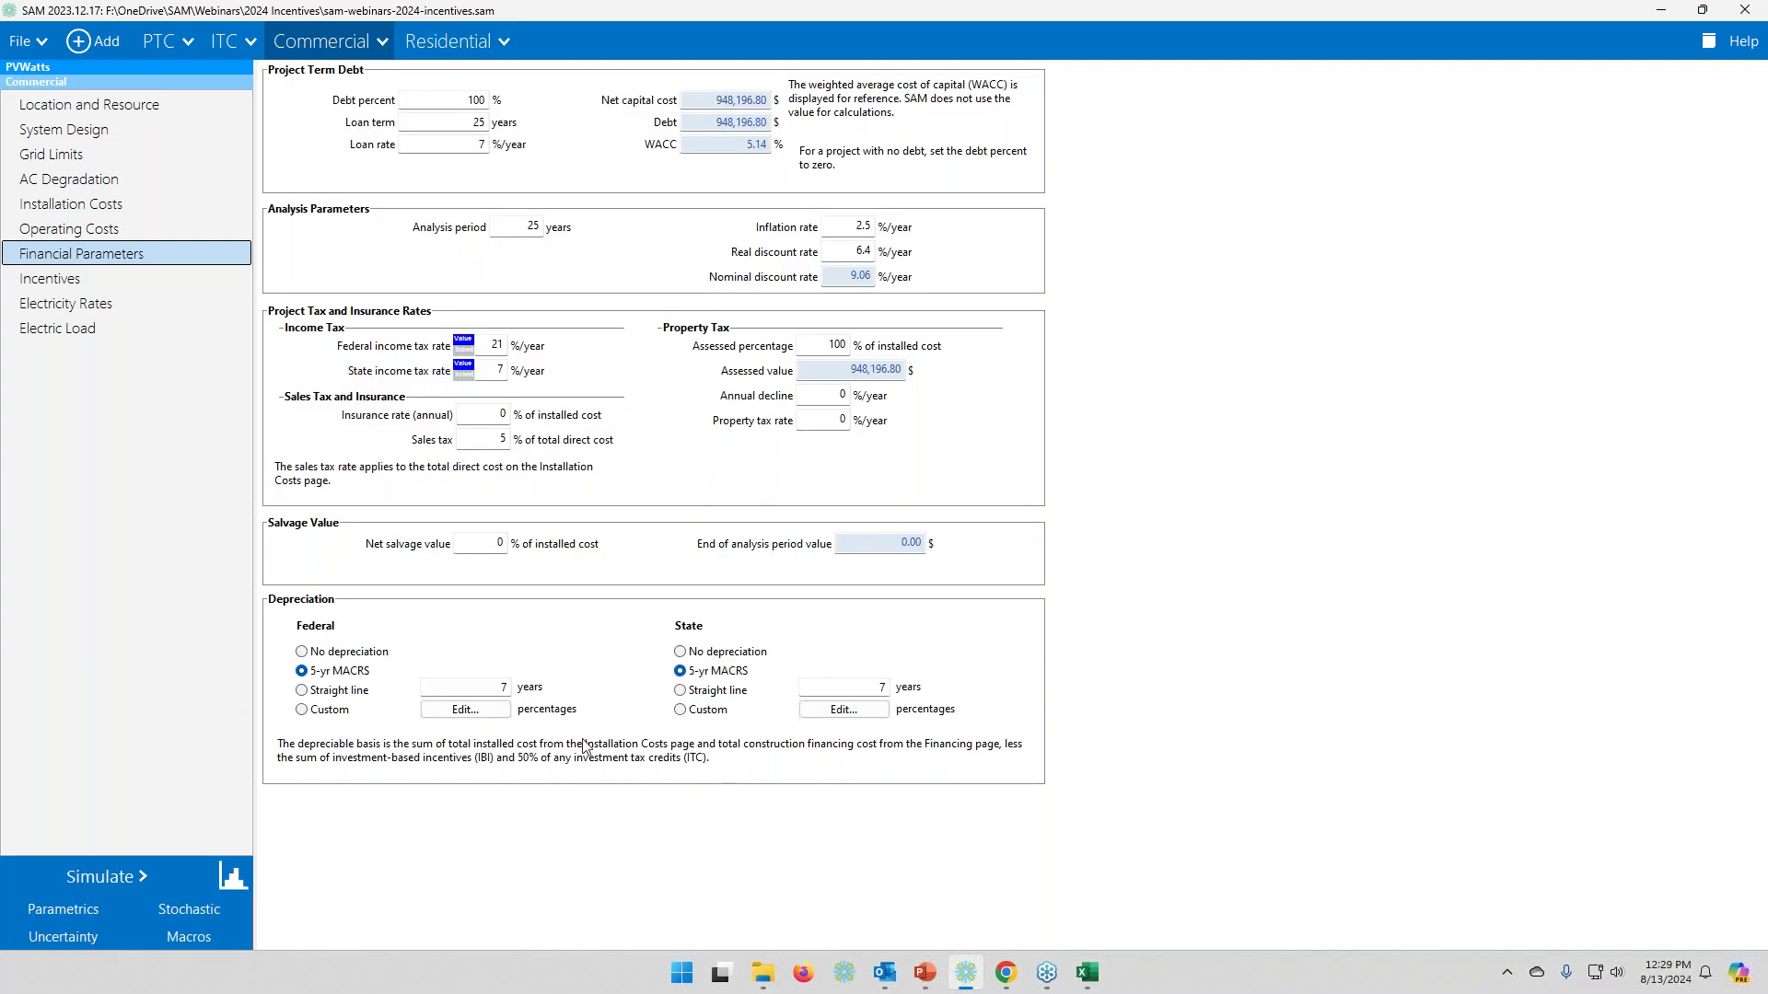
left_click(445, 48)
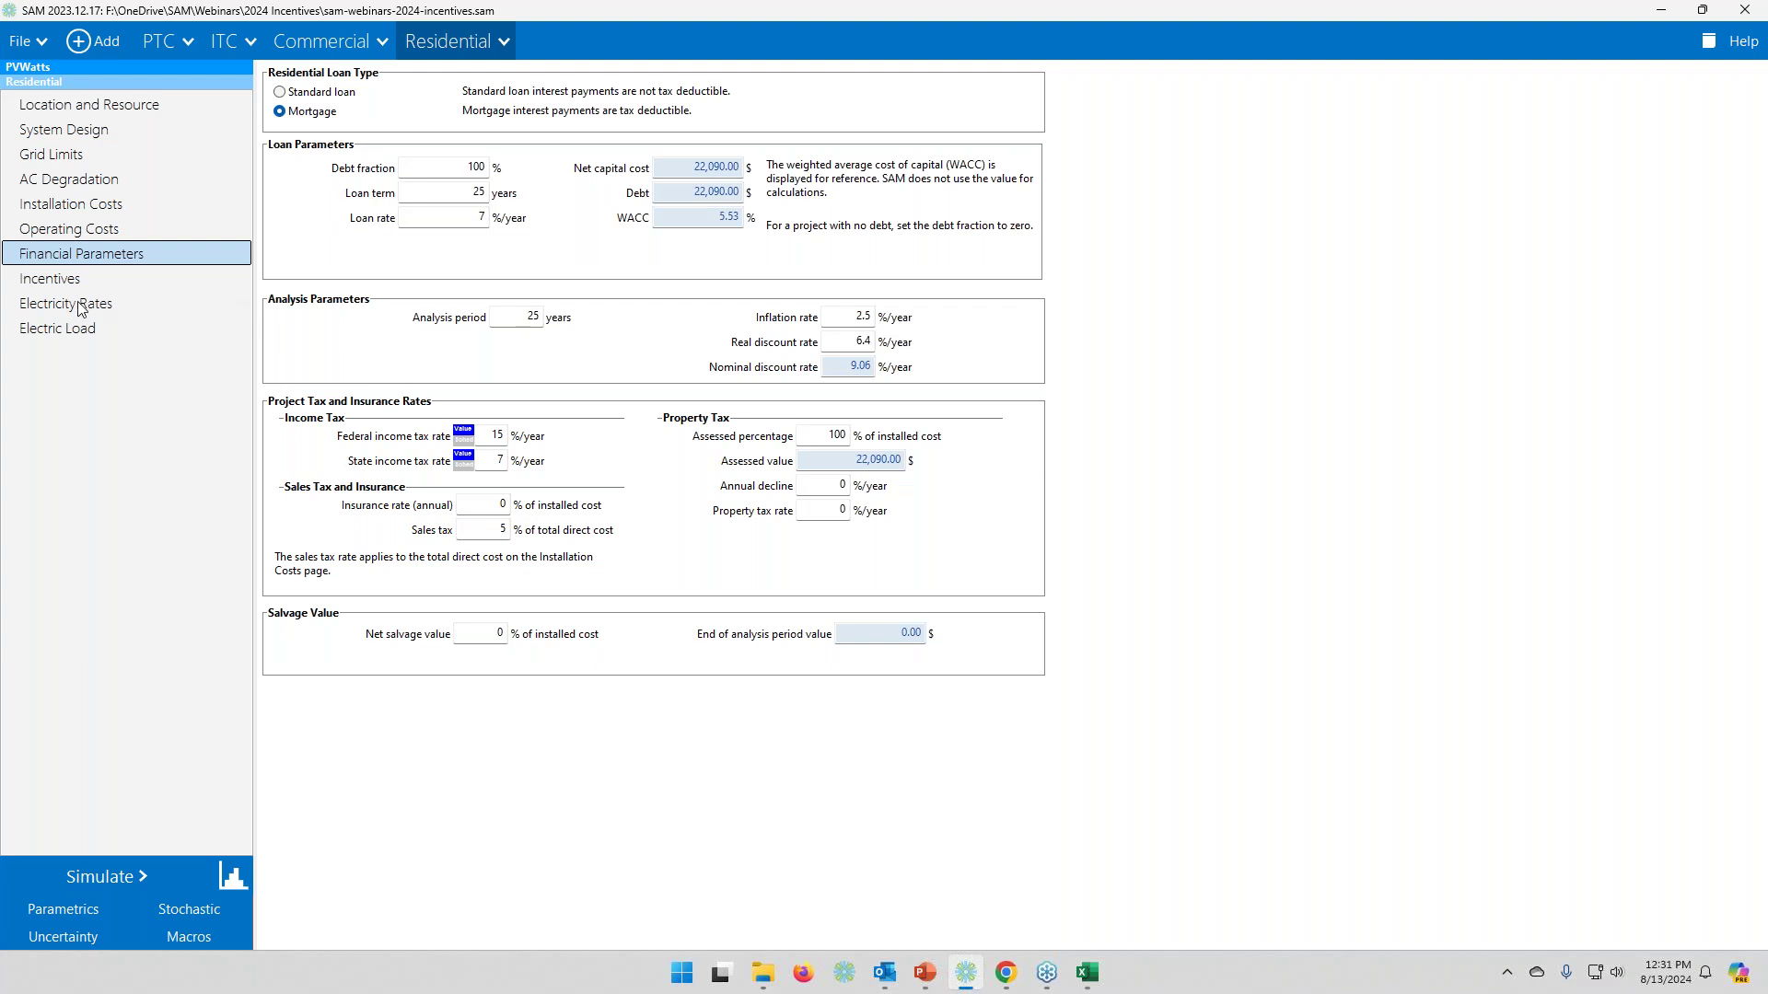
left_click(55, 279)
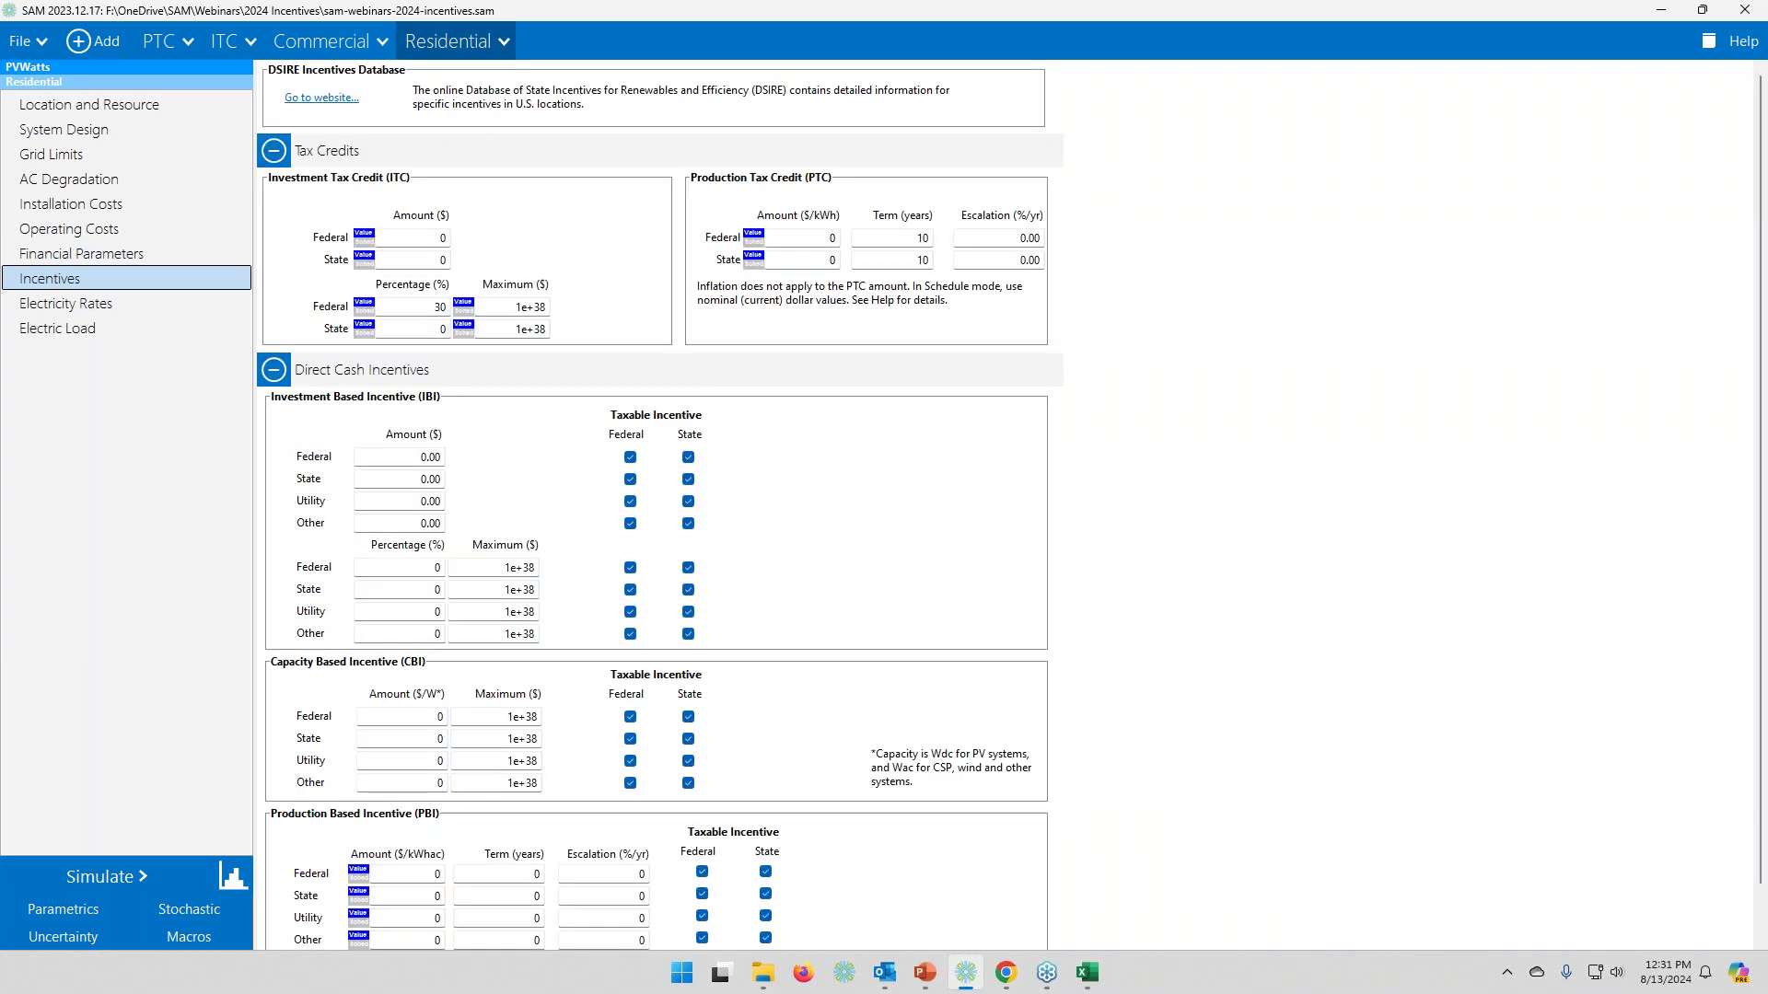
scroll(818, 438, "down", 1)
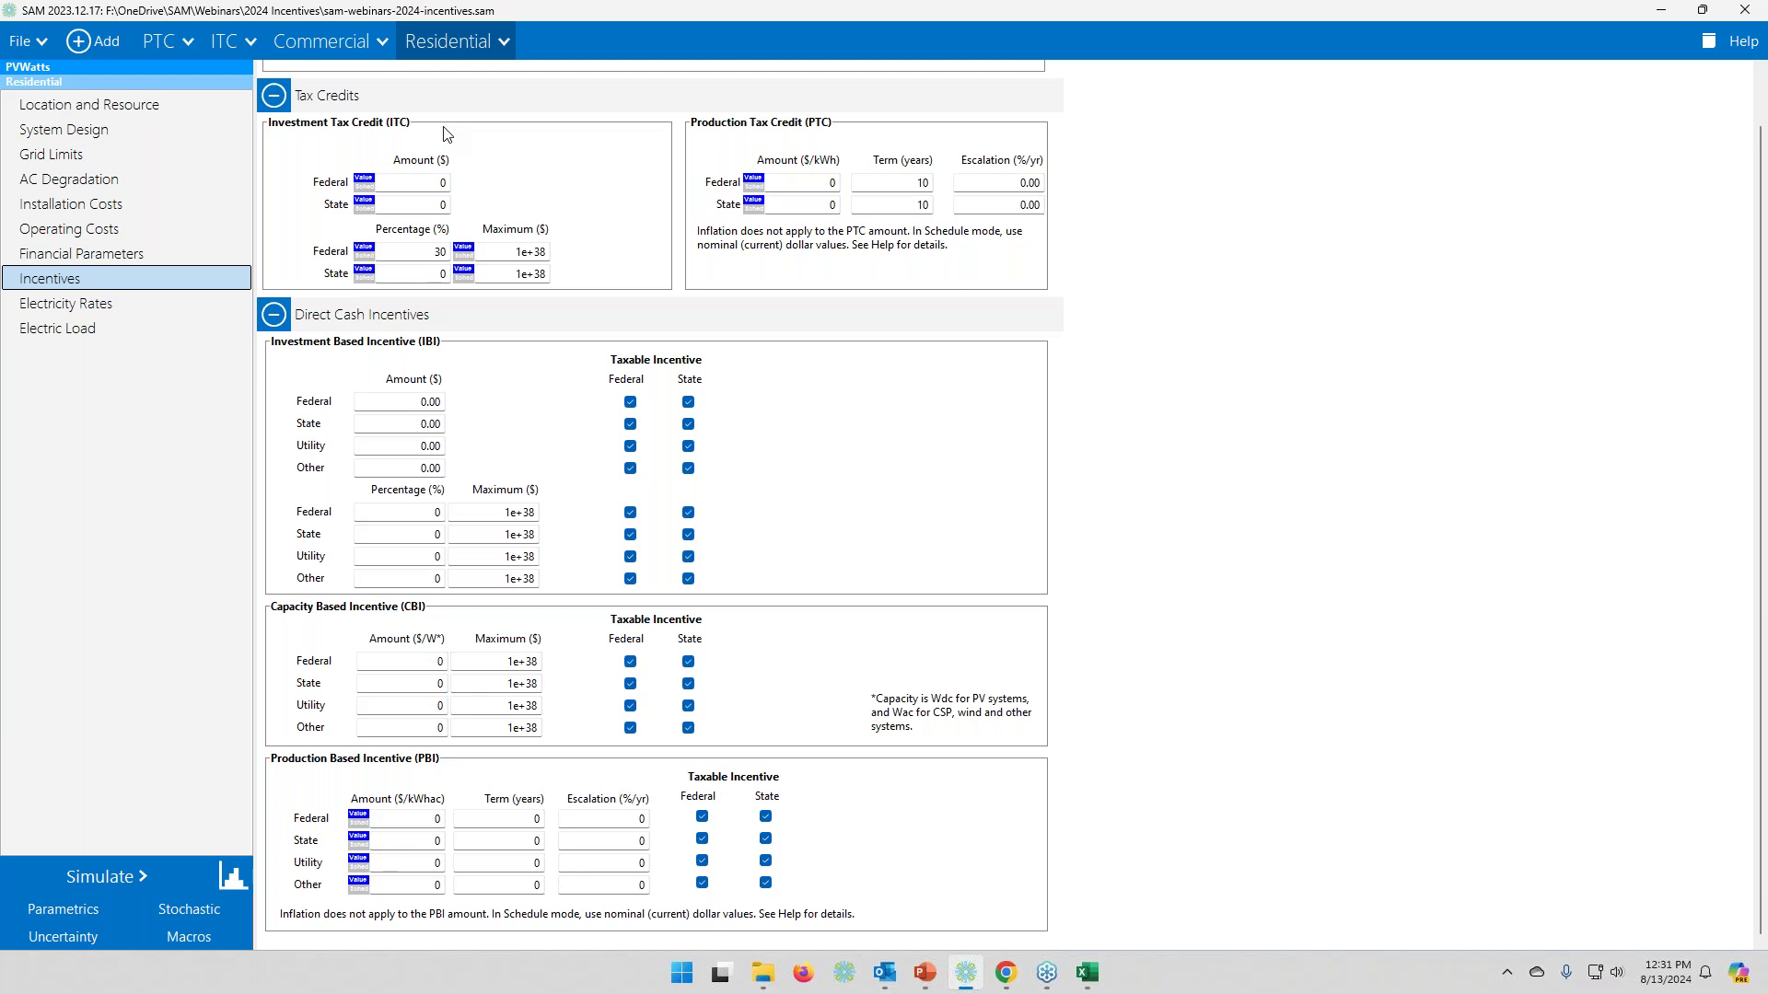
- Add a new case using the photovoltaic PVWatts performance model with the distributed Third Party - Host / Developer financial model
left_click(92, 42)
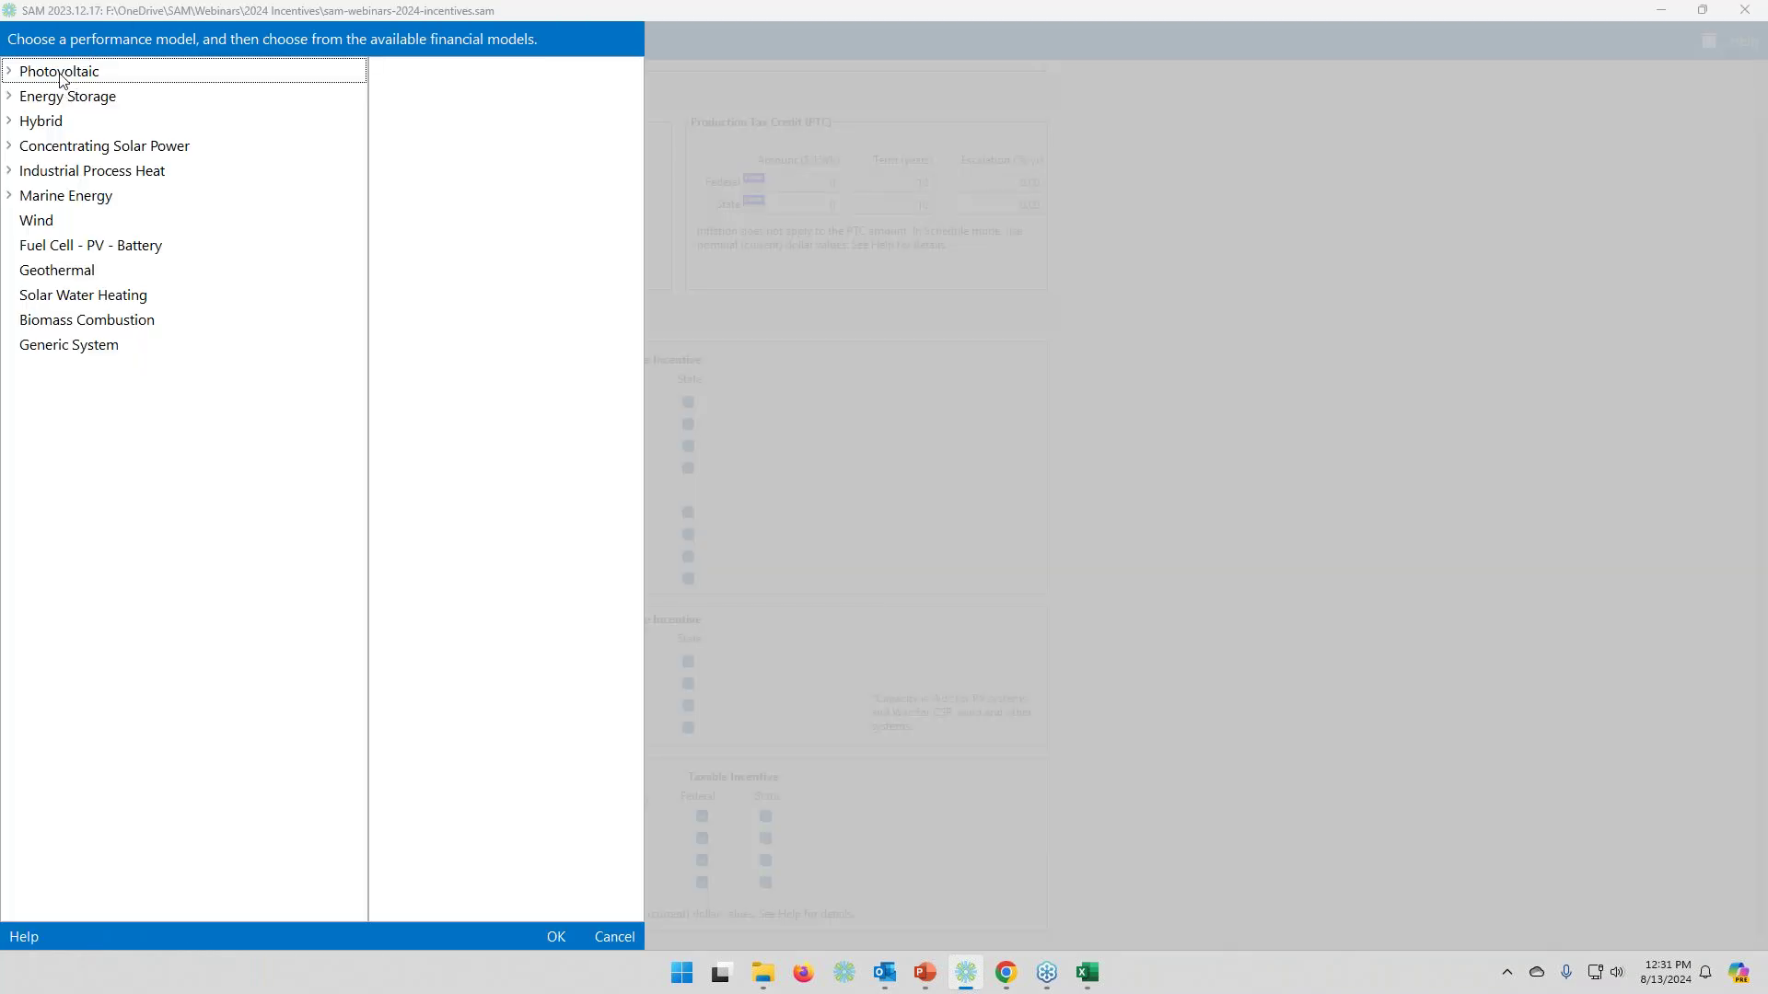
left_click(66, 79)
left_click(118, 126)
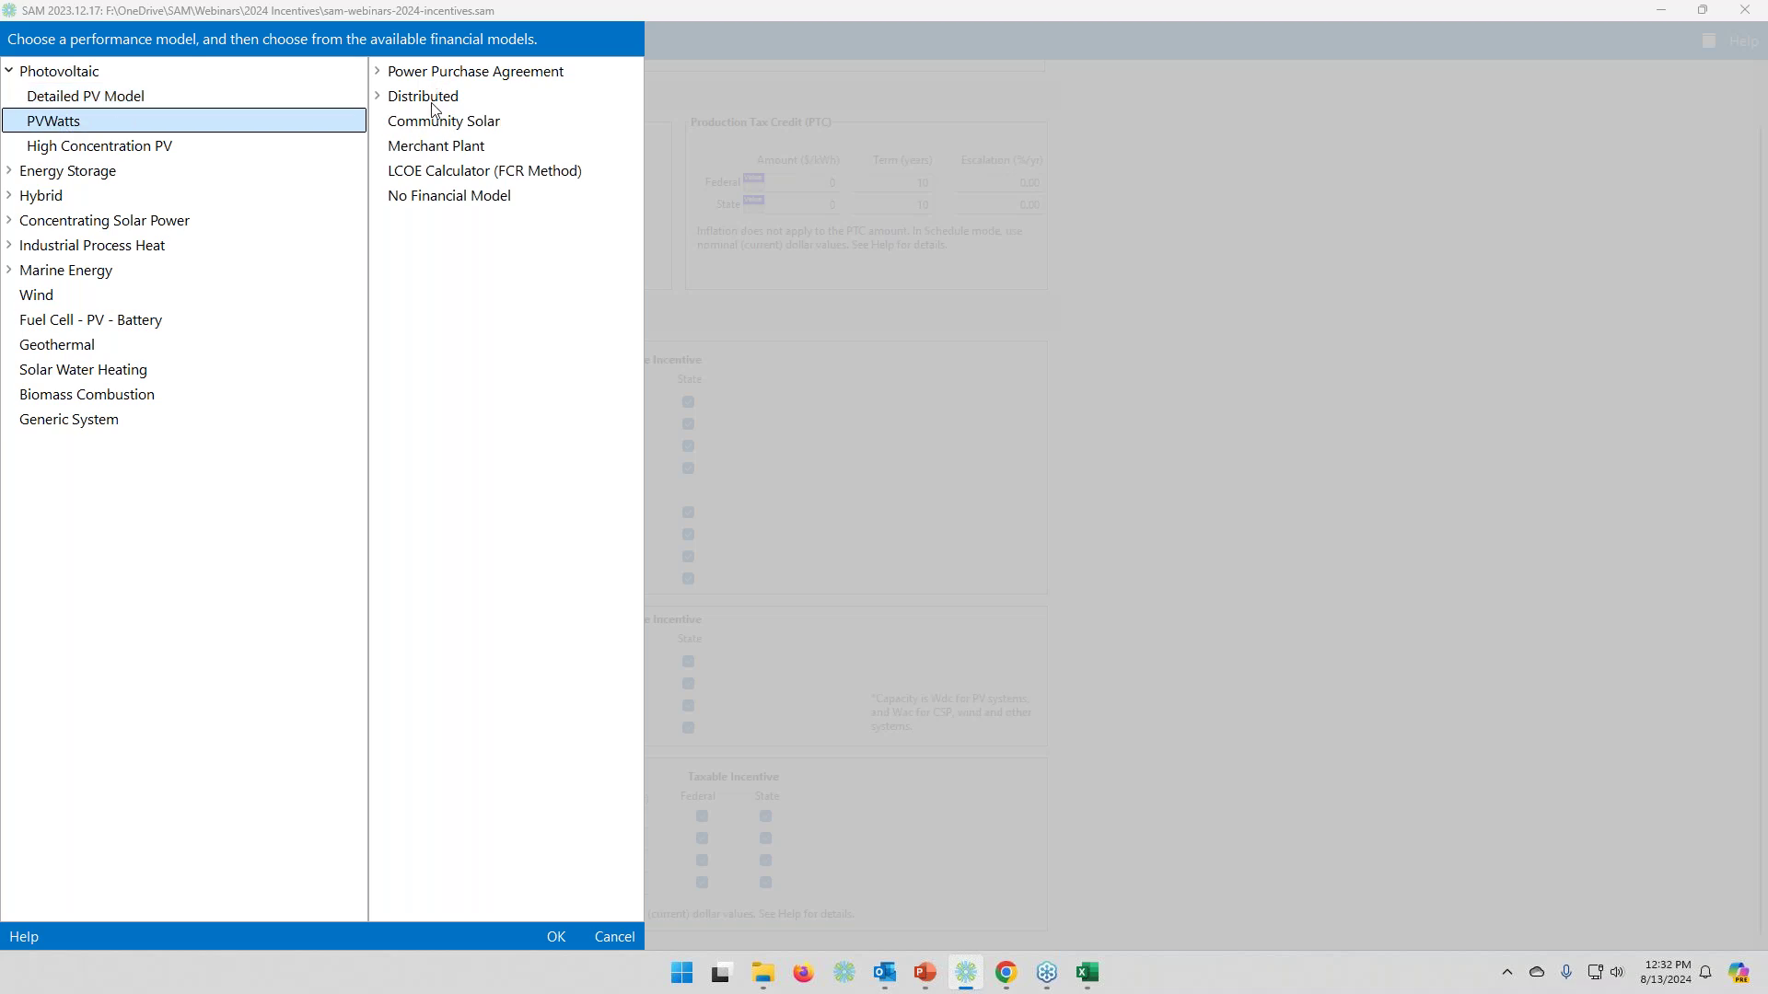
left_click(434, 100)
left_click(451, 201)
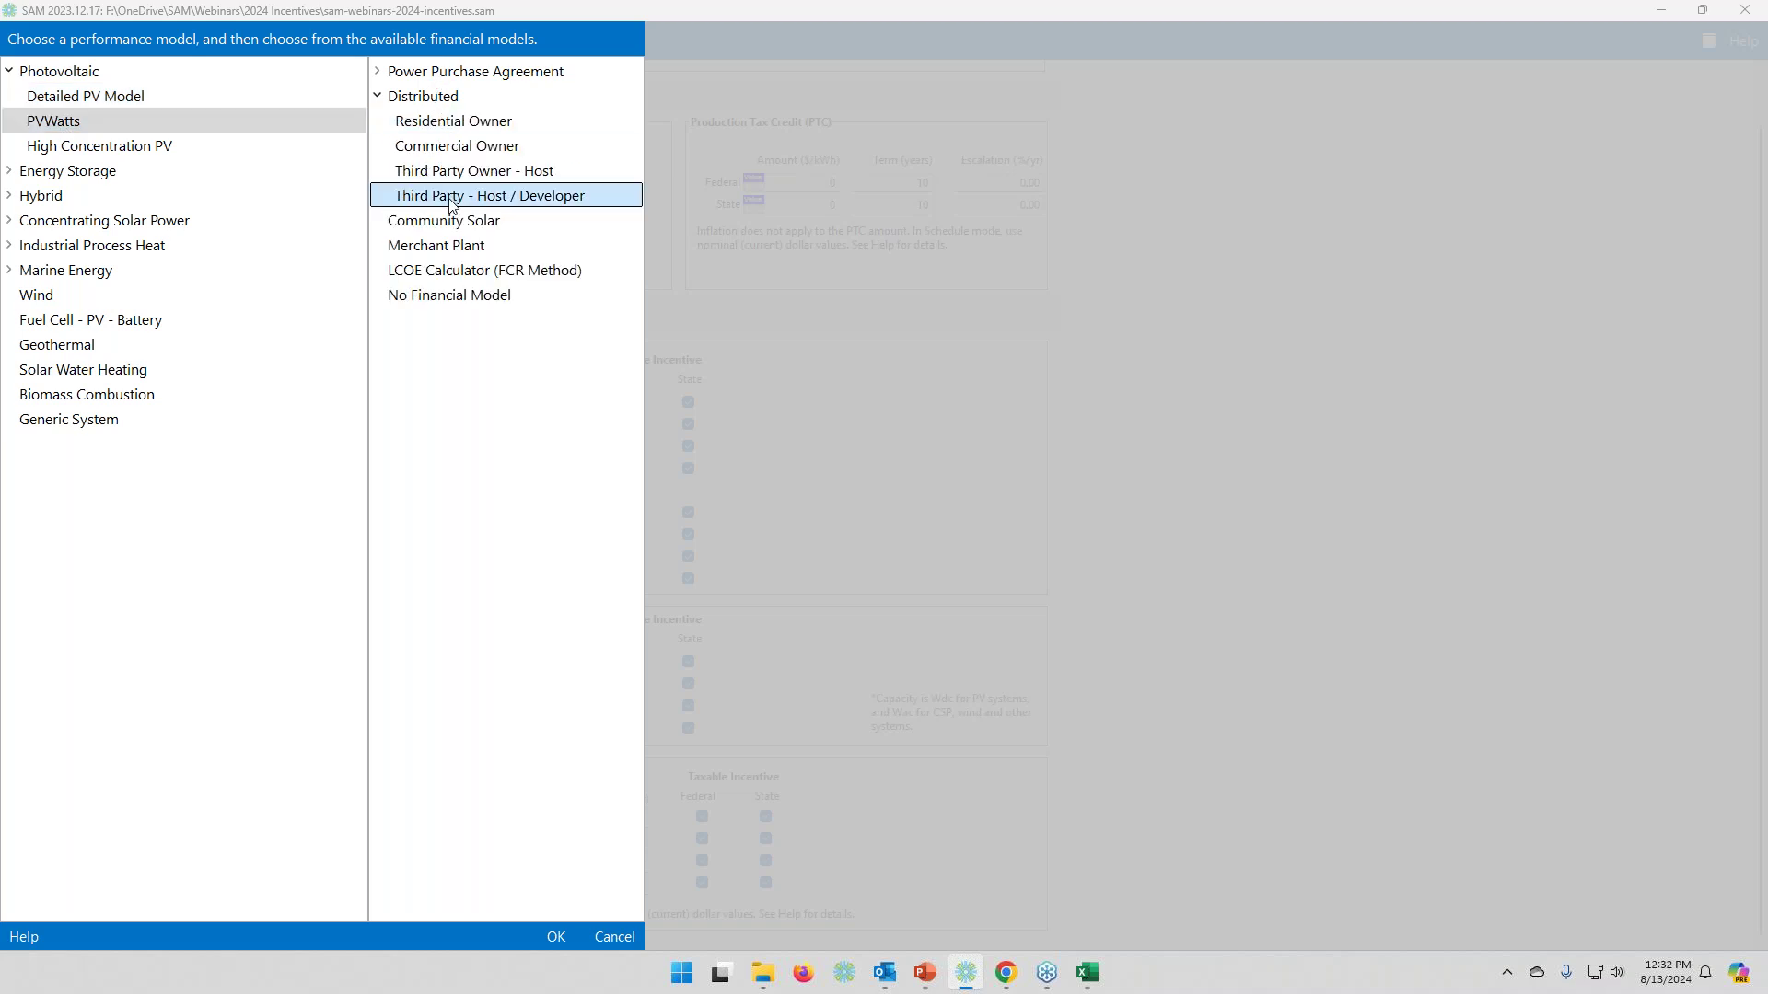
left_click(557, 937)
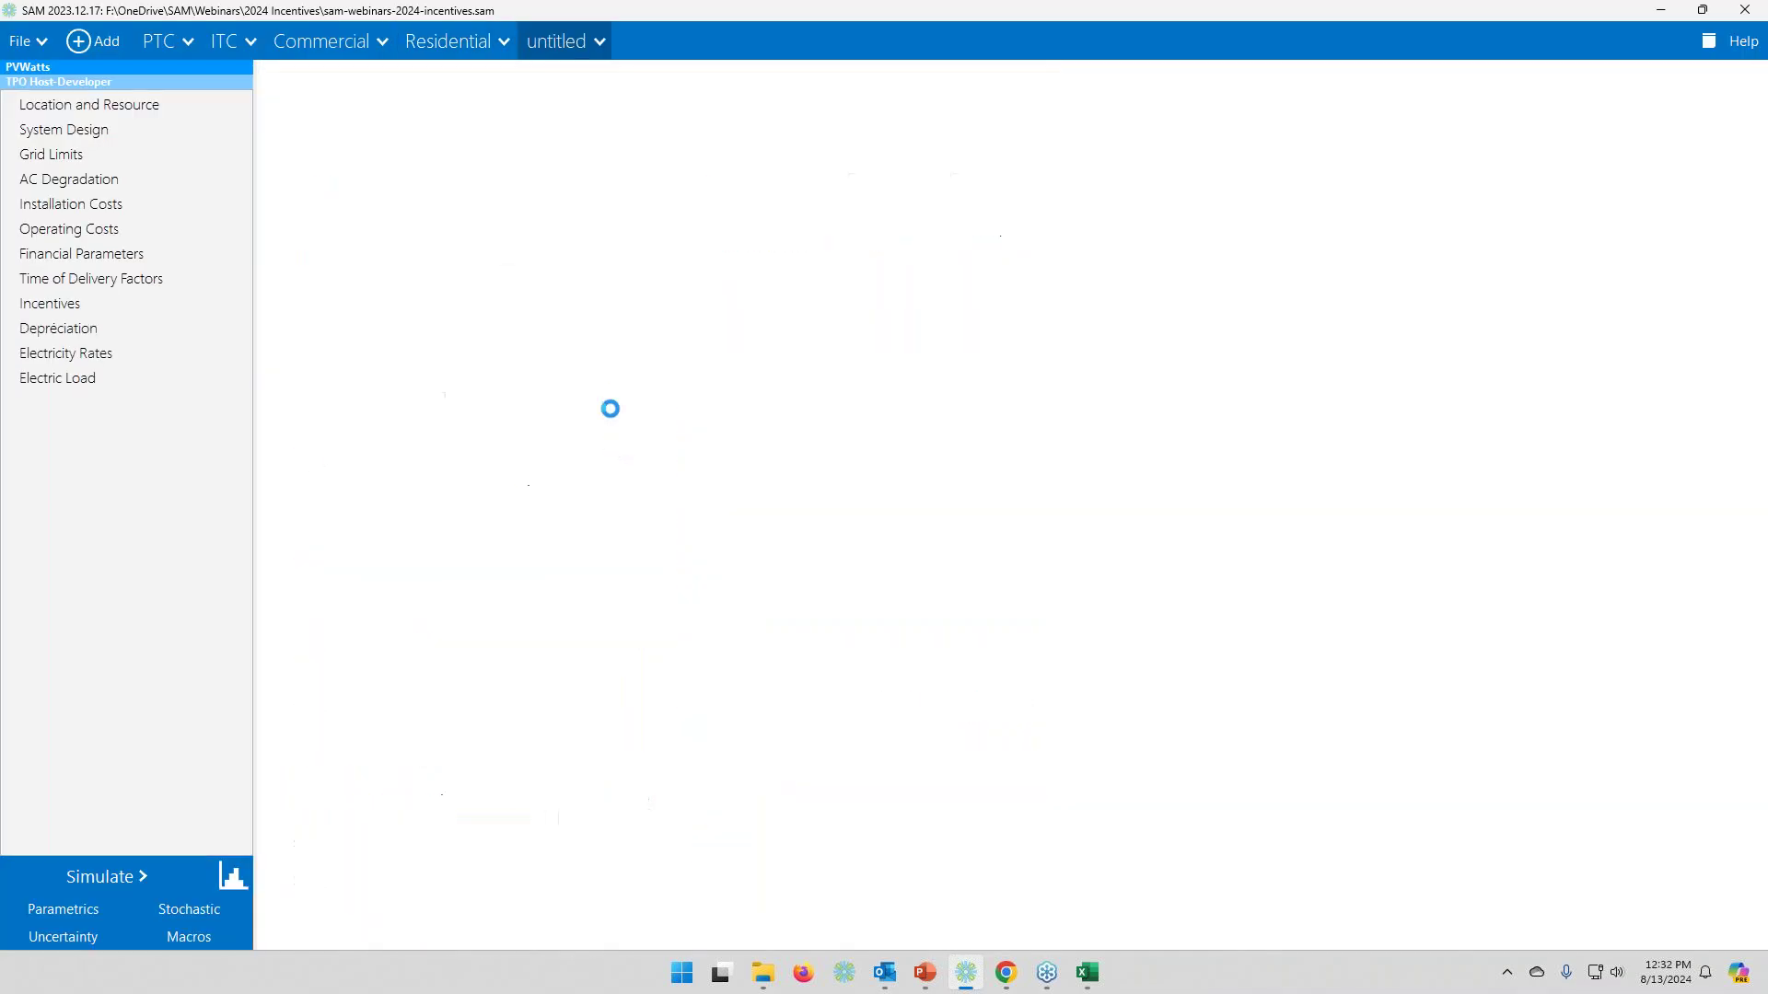
- Rename the new untitled case to Third Party Ownership
left_click(600, 42)
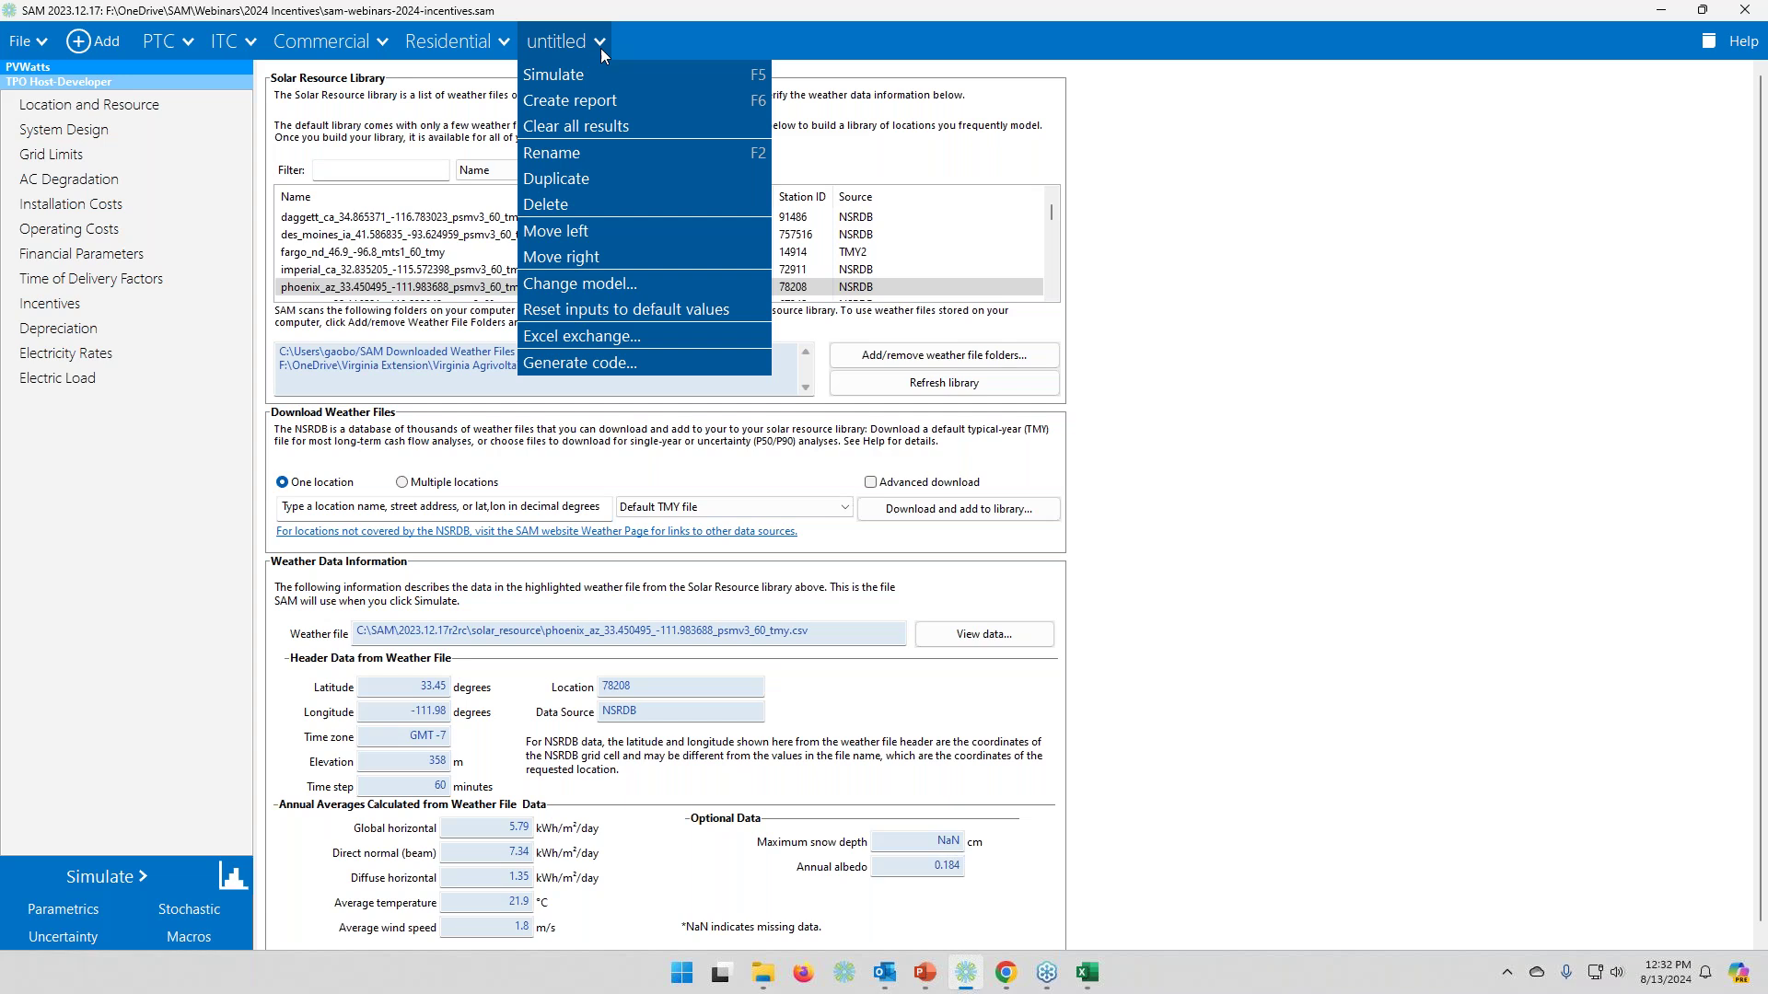
left_click(611, 155)
type("Thir")
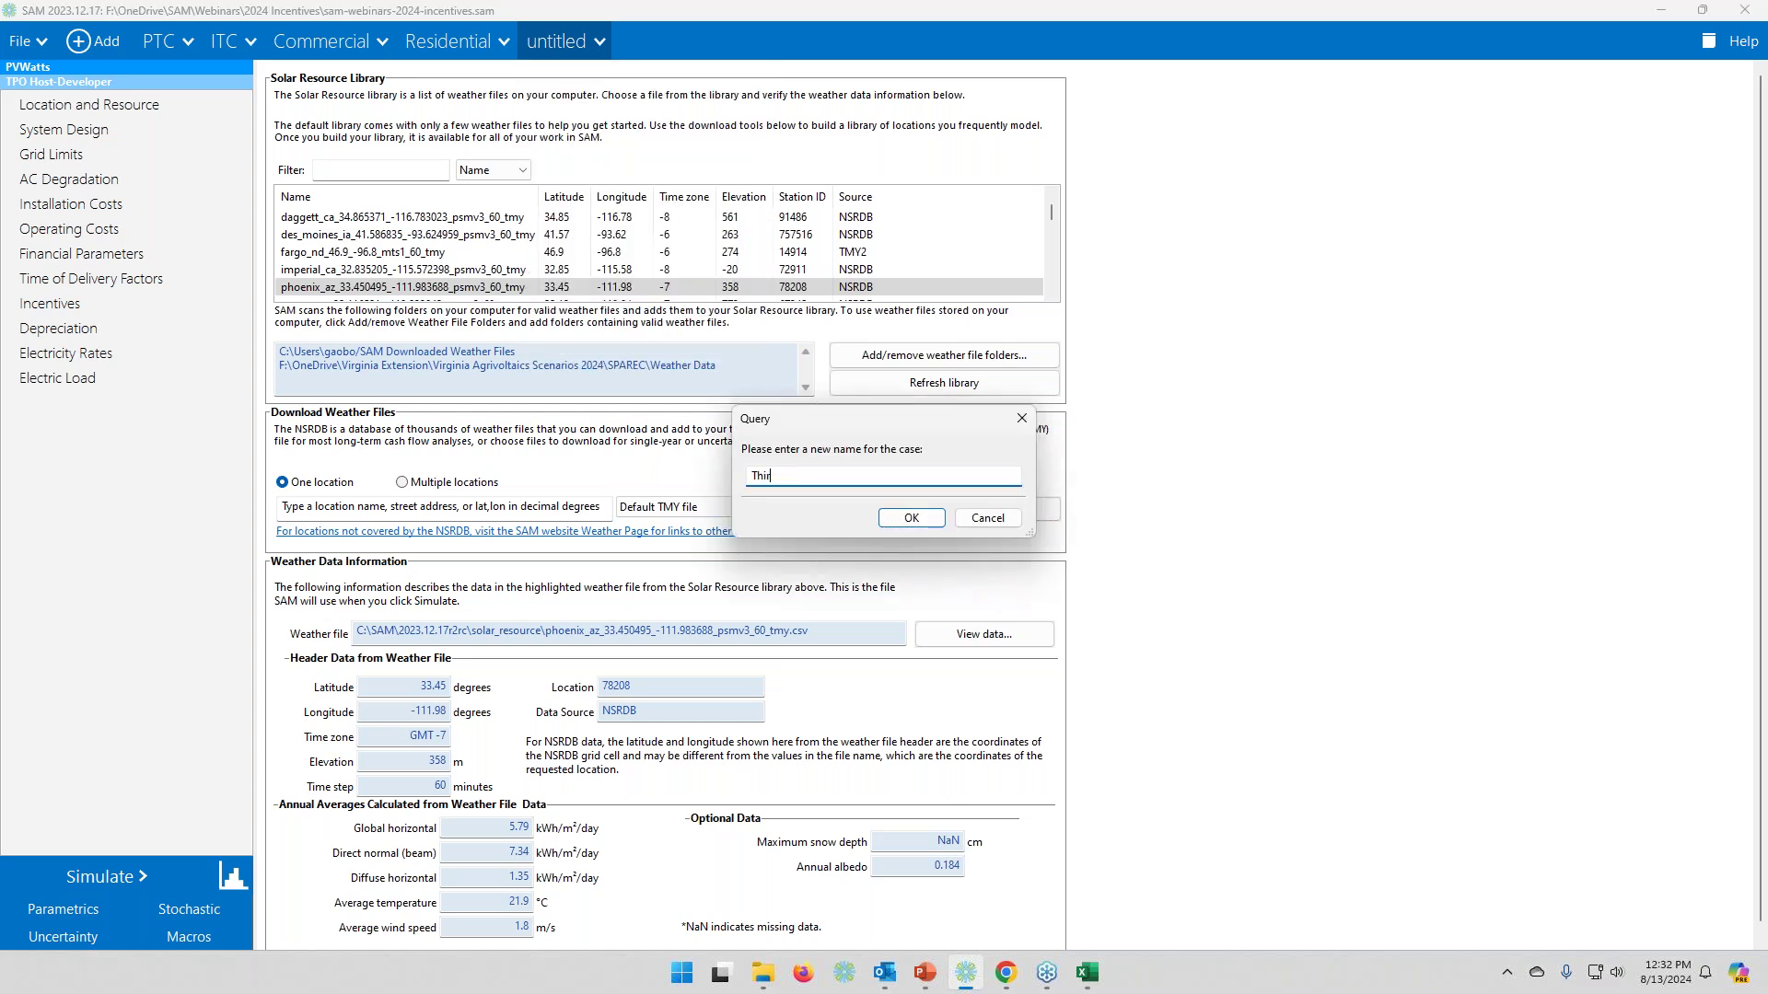
type("d Party Ownership")
left_click(921, 520)
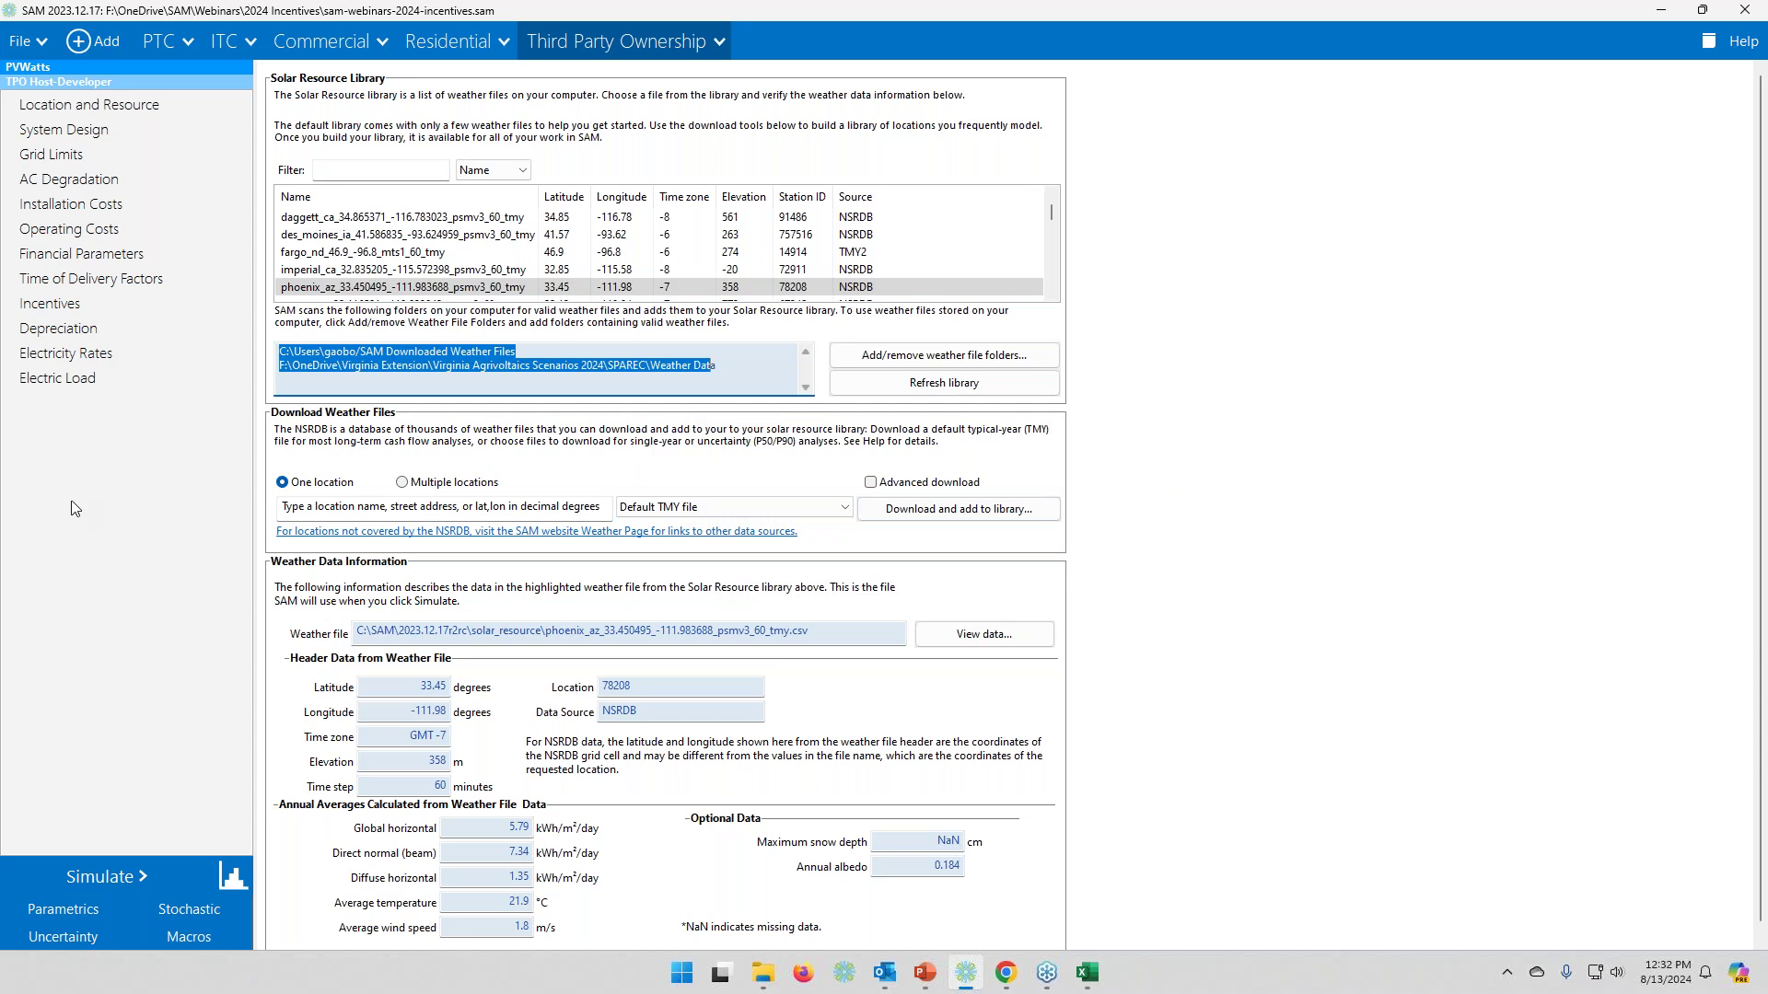
- Review the electricity rates, depreciation and incentives inputs of the Third Party Ownership case
left_click(102, 360)
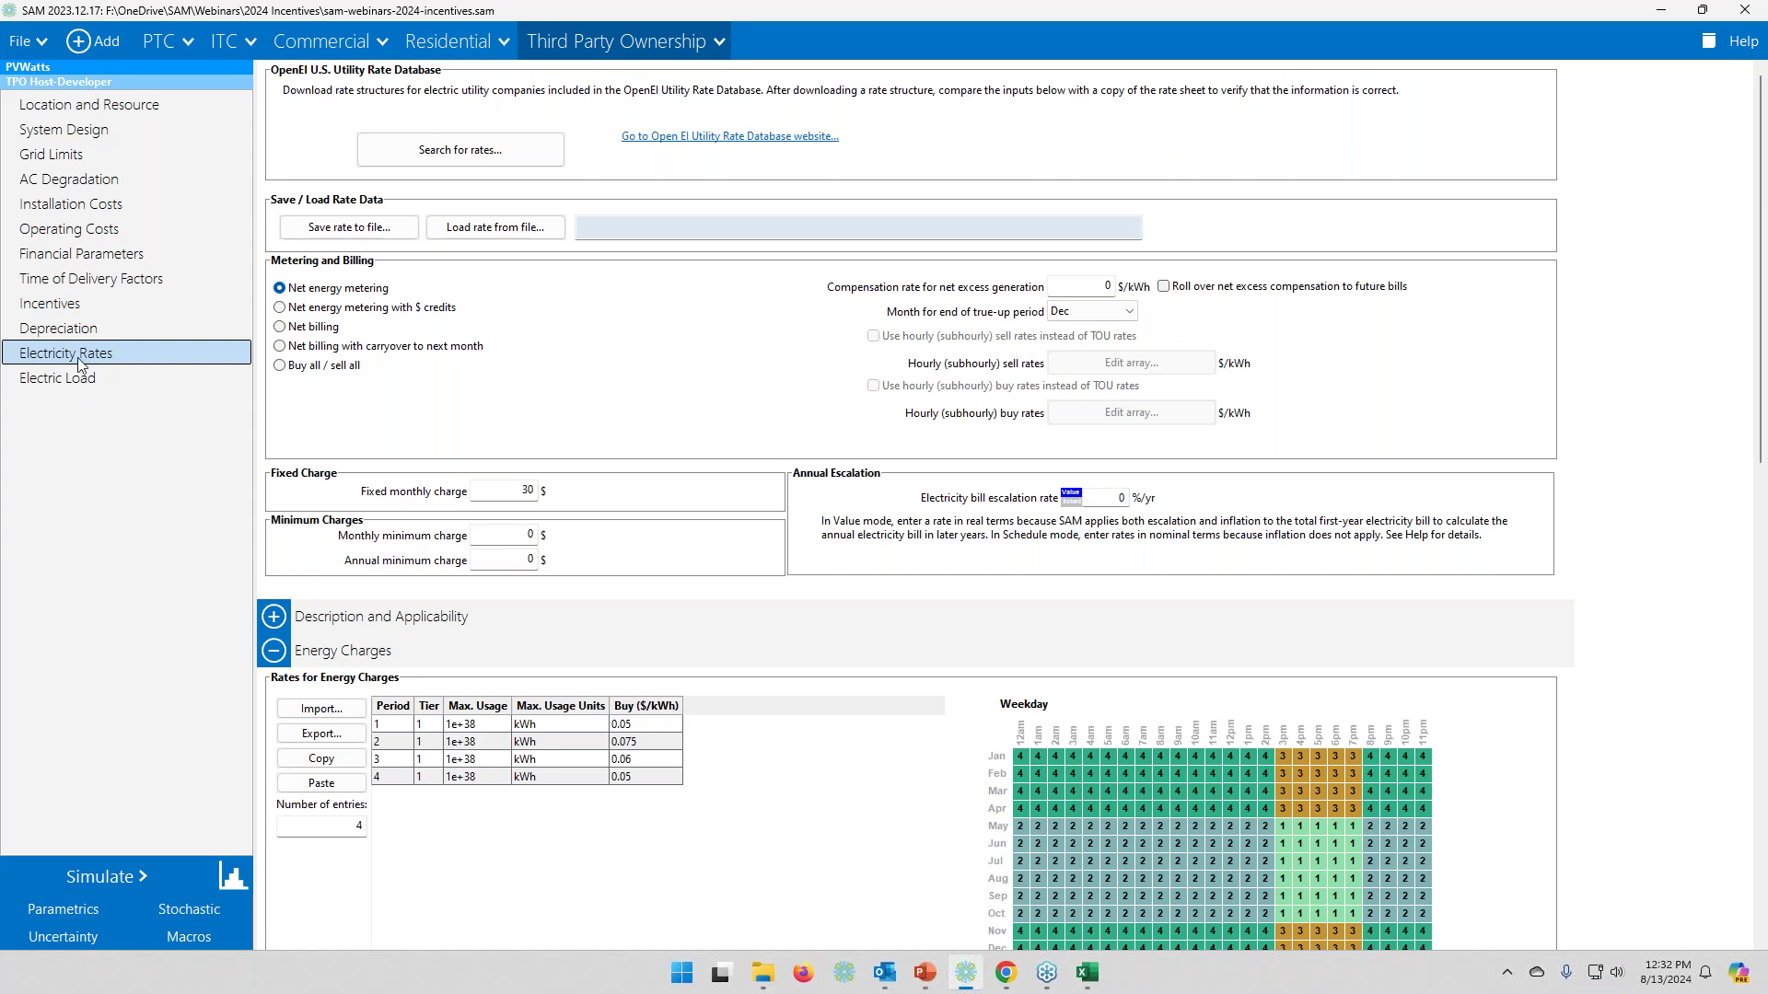
left_click(74, 333)
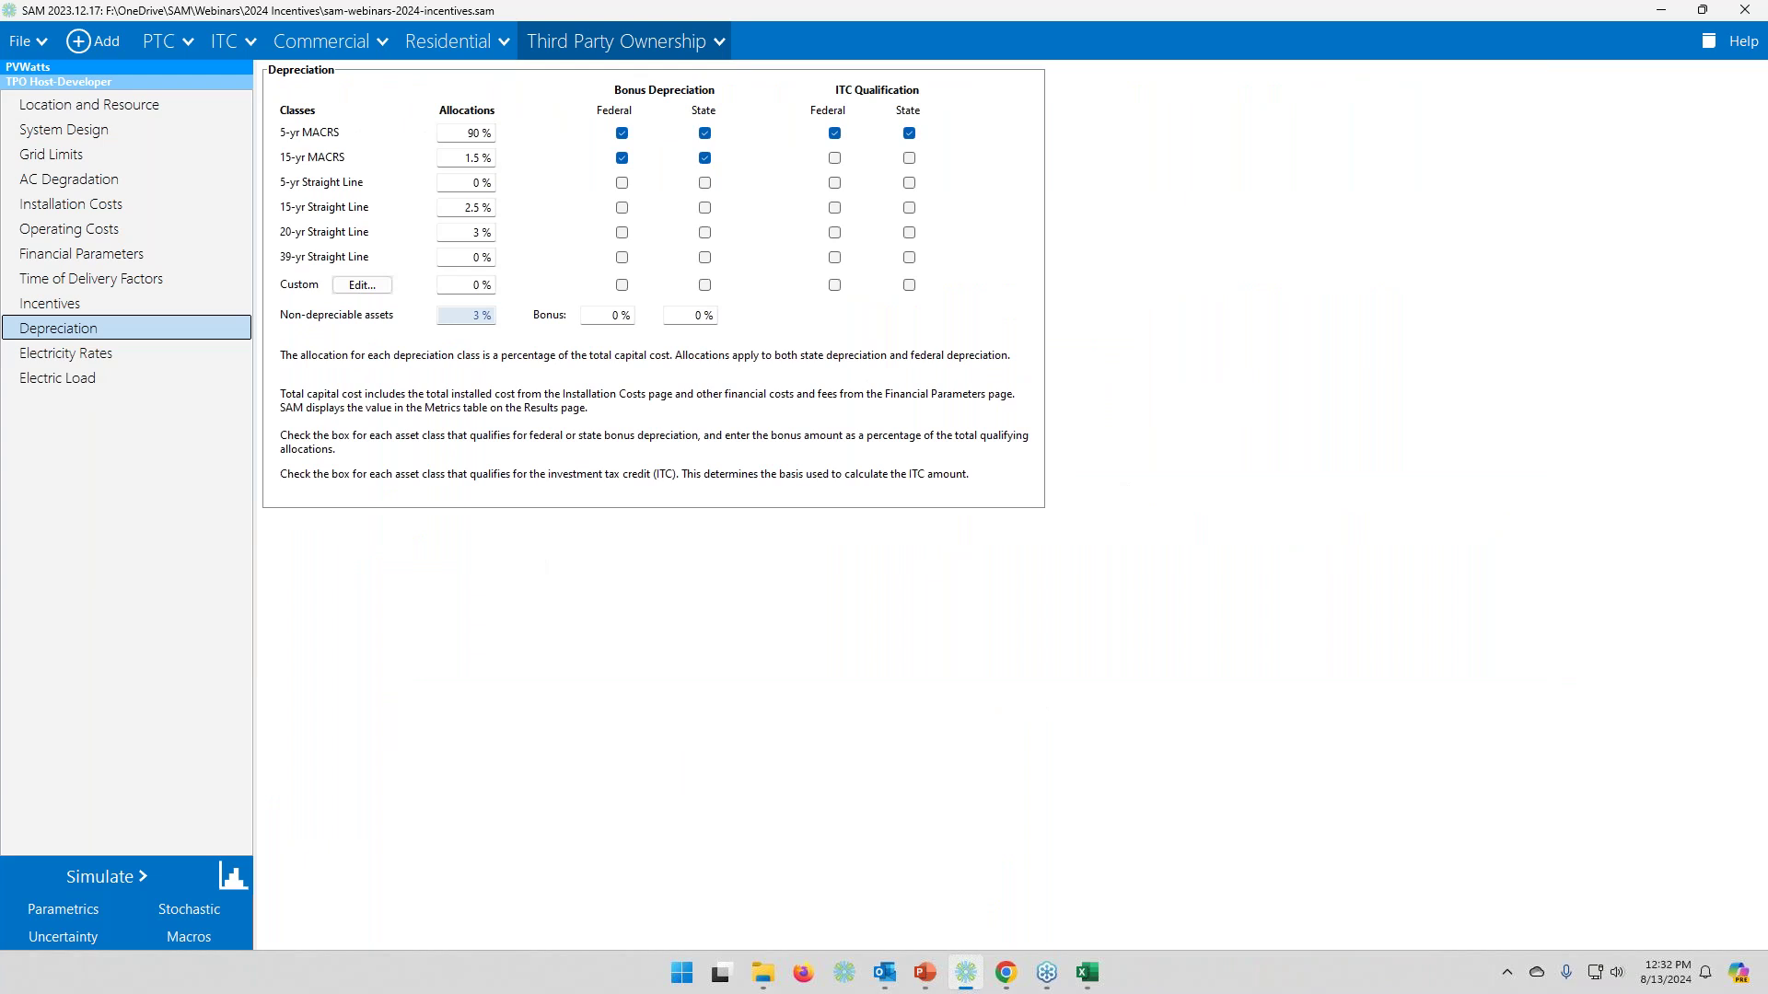
left_click(63, 306)
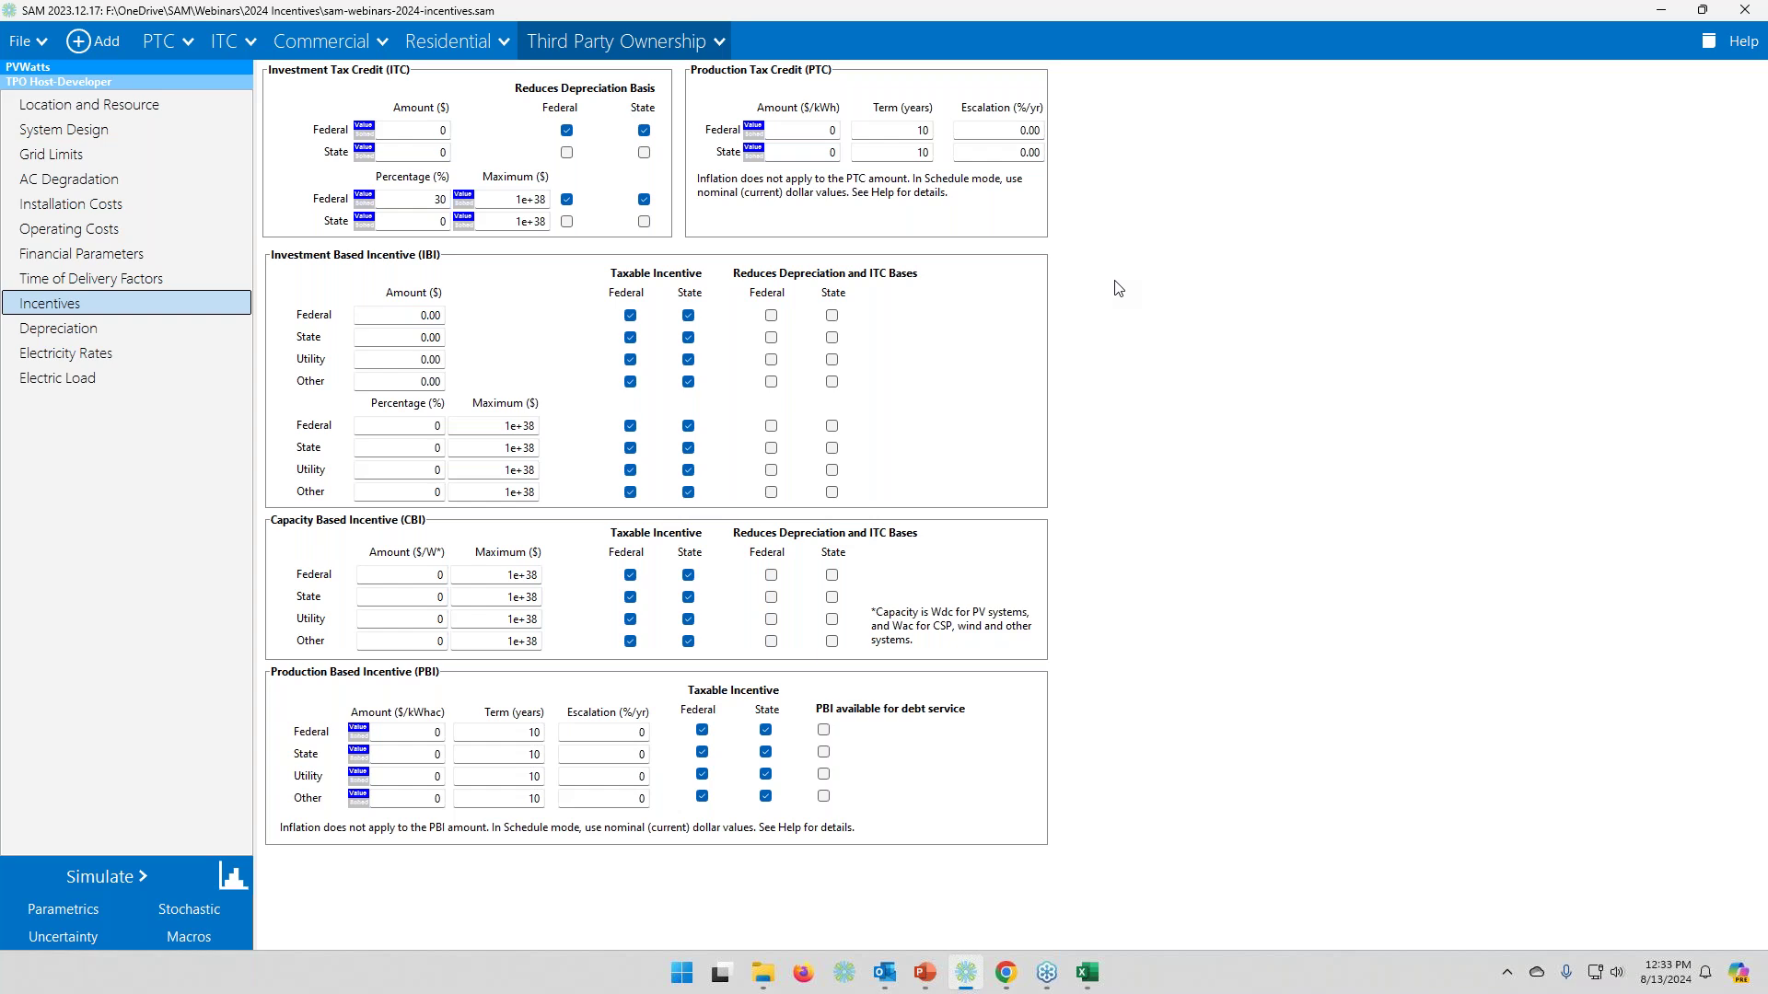
- Return to the ITC case and examine the federal investment tax credit percentage and amount inputs
left_click(221, 46)
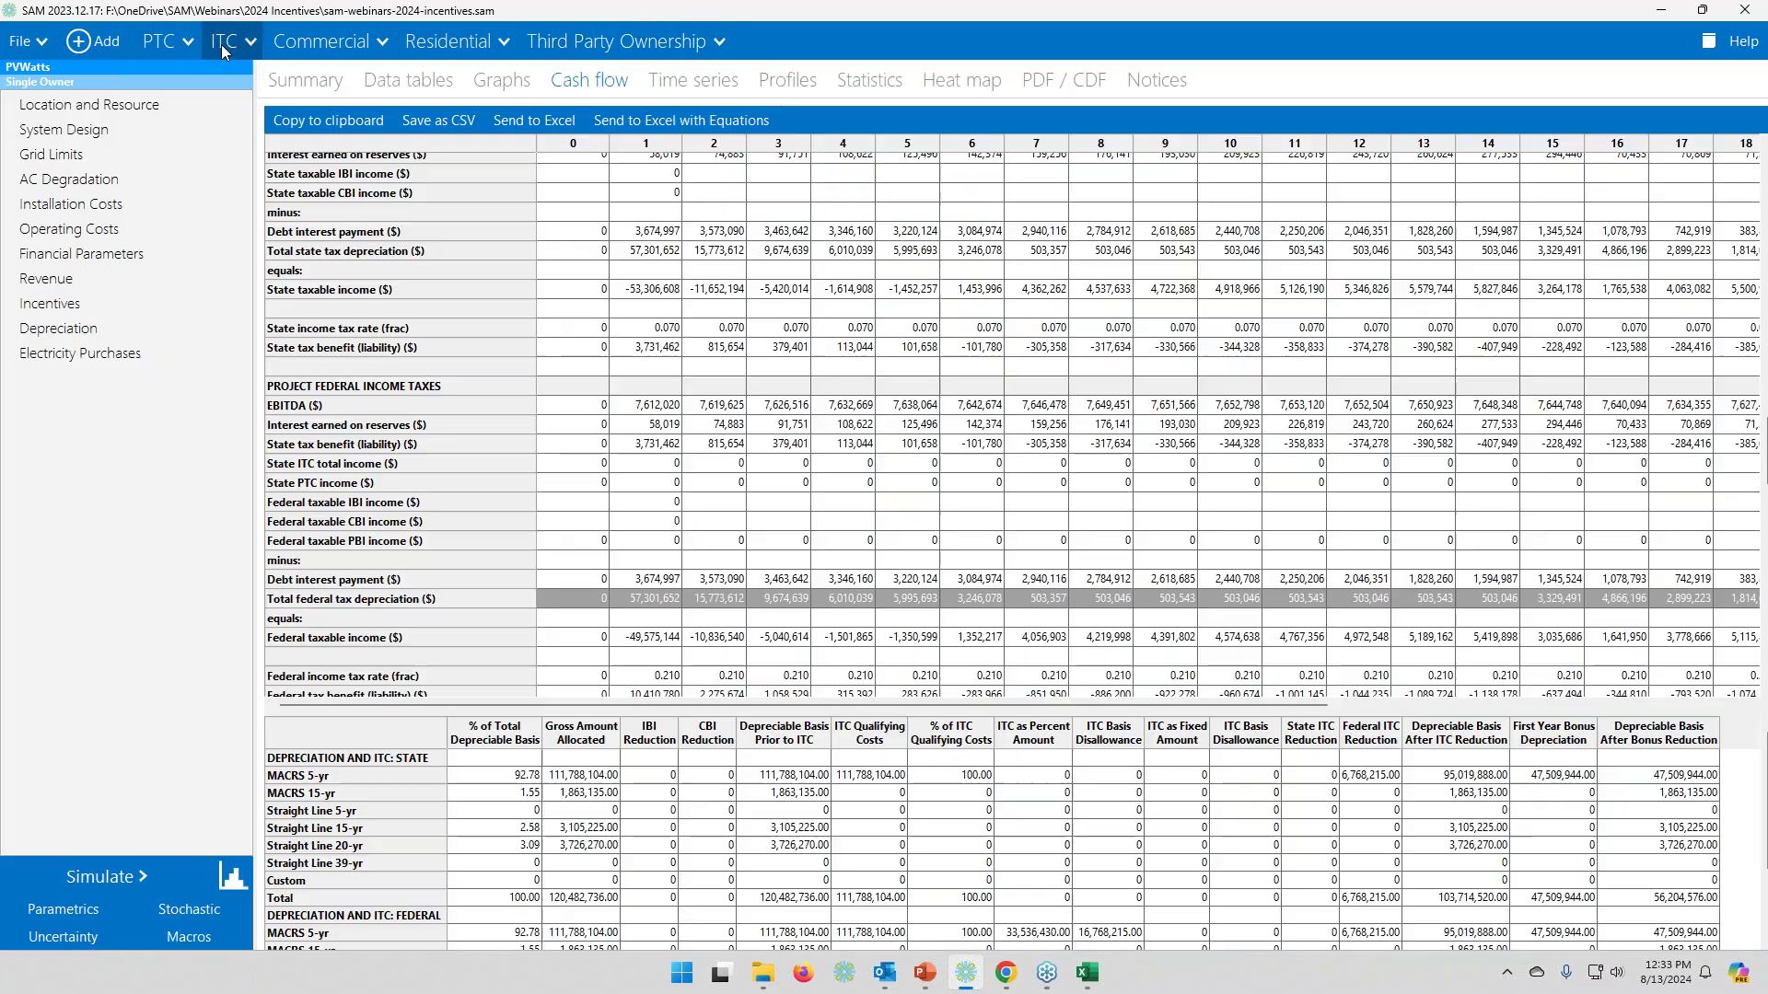
left_click(76, 310)
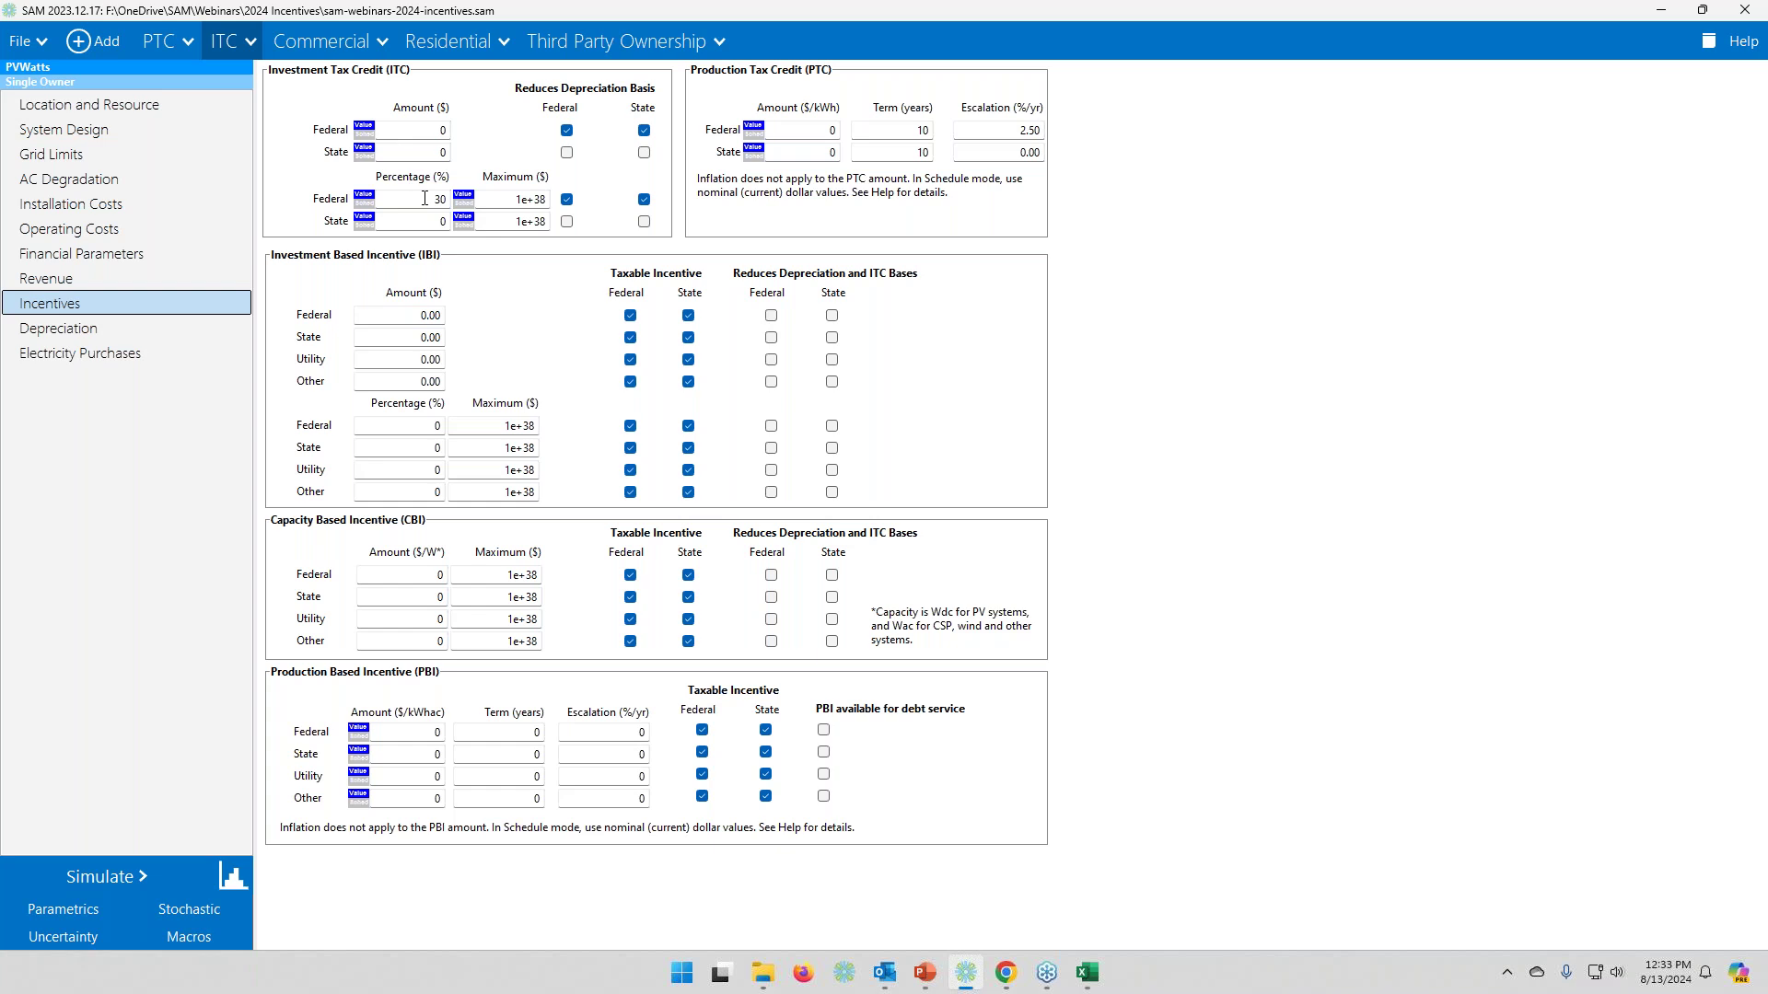
left_click(425, 198)
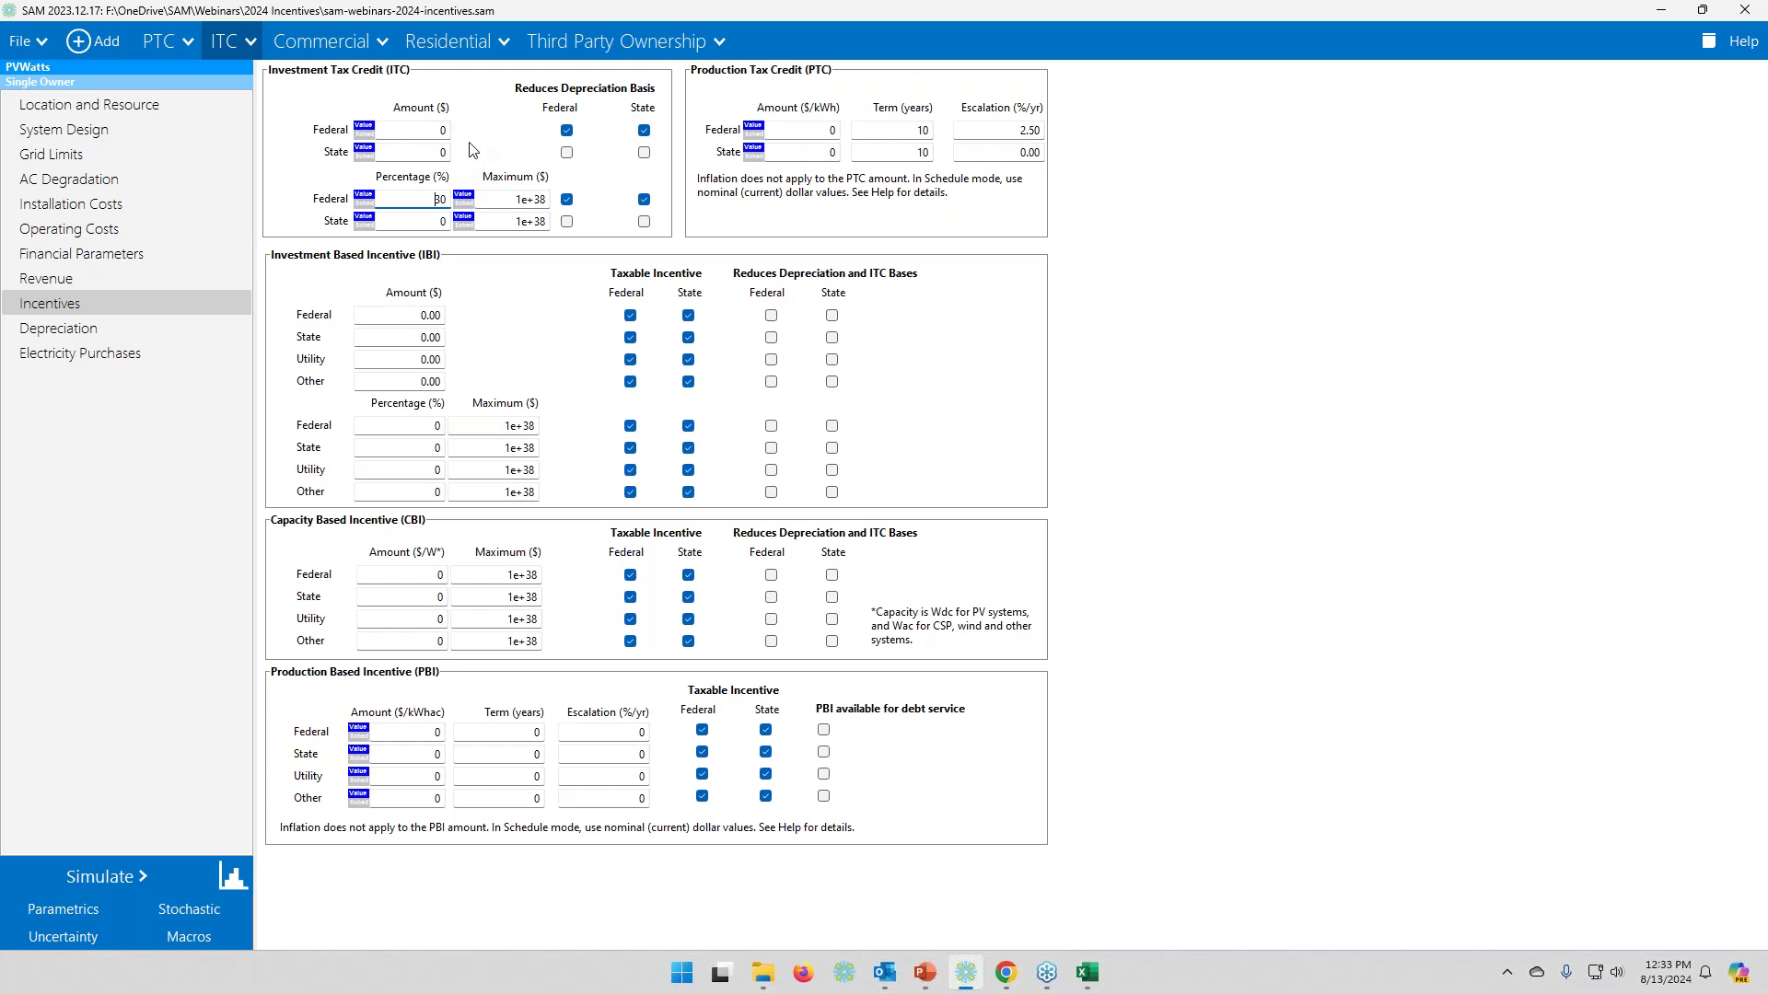
left_click(441, 130)
- Inspect the ITC case's depreciation classes and its custom depreciation percentage table, leaving the table without changes
left_click(121, 328)
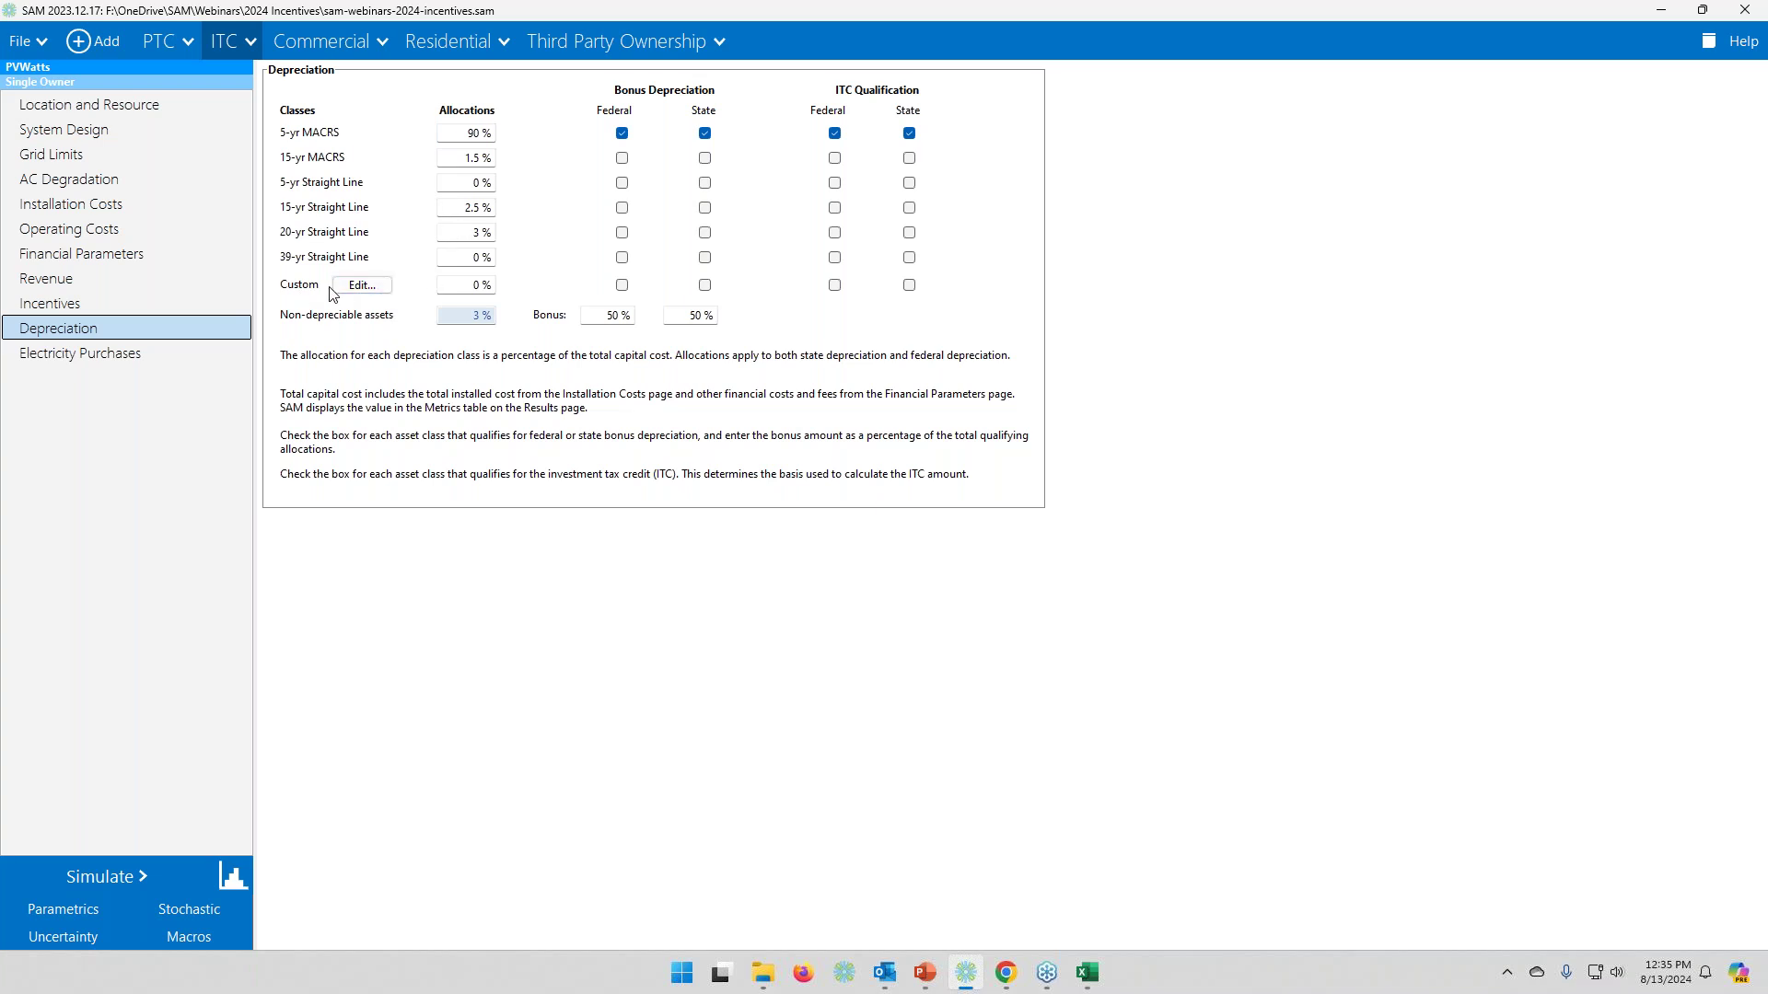
left_click(364, 291)
left_click_drag(266, 81, 781, 311)
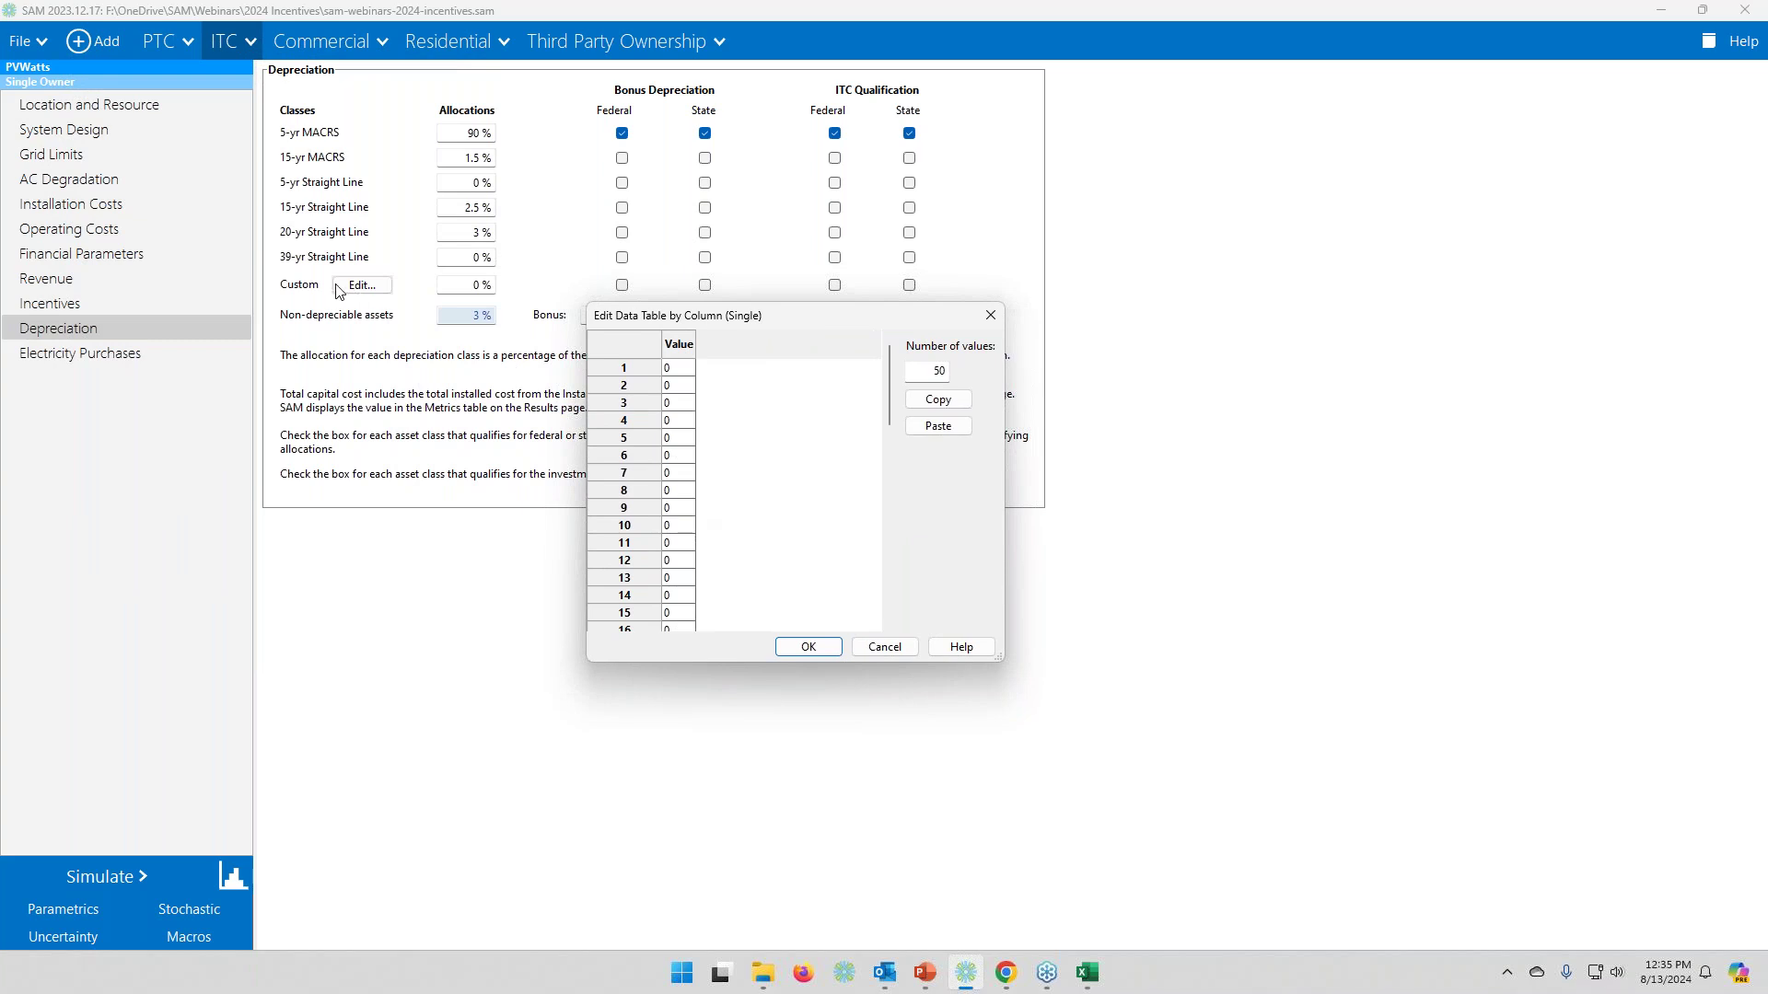
left_click(885, 648)
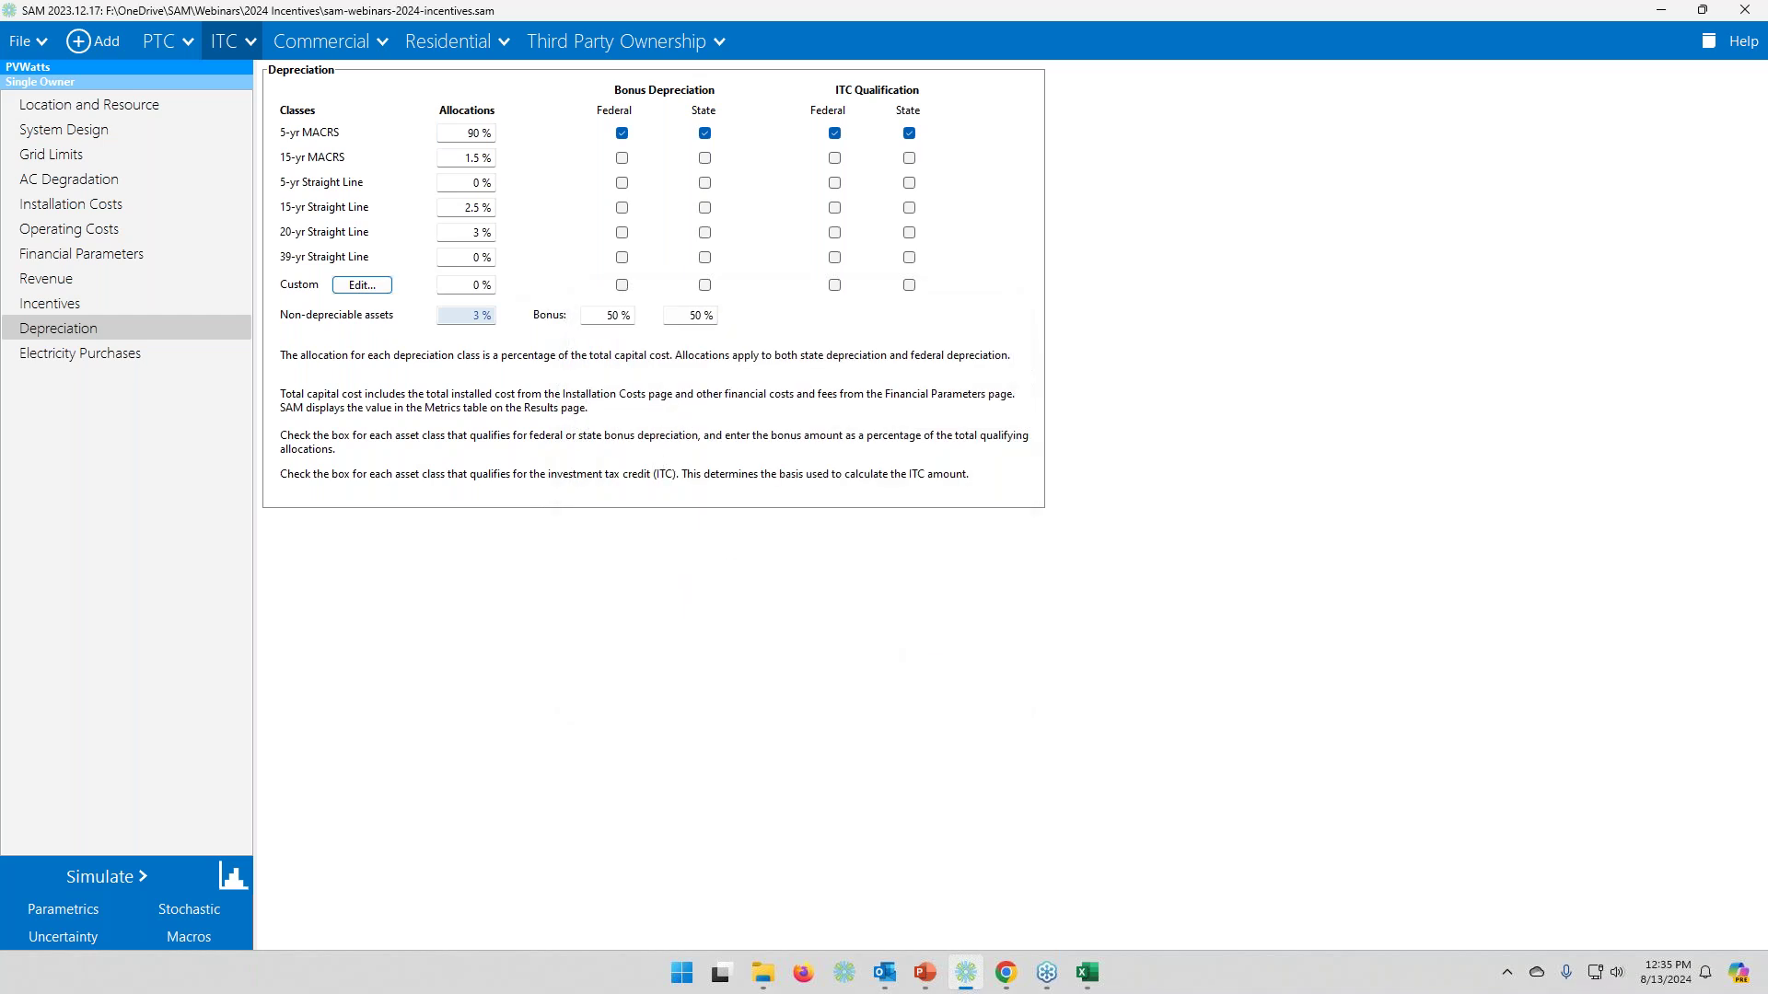
- Set the 5-yr MACRS depreciation allocation of the ITC case to 95%
left_click(451, 136)
type("95")
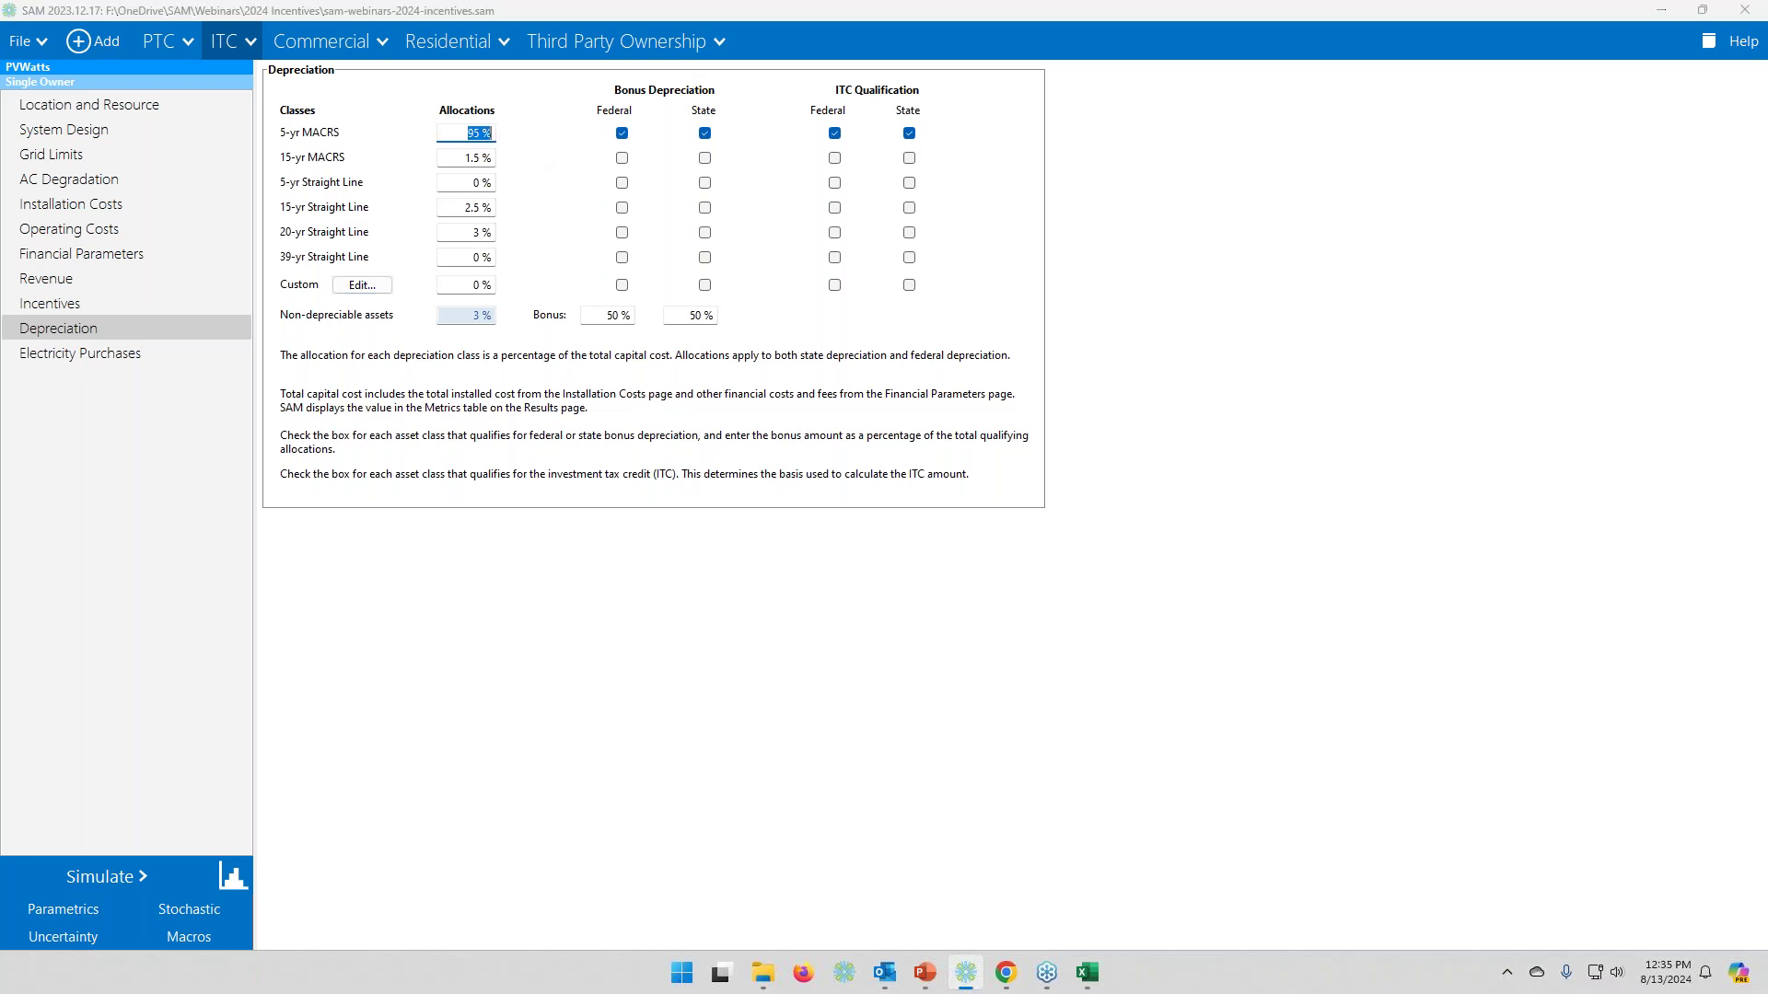
key("Return")
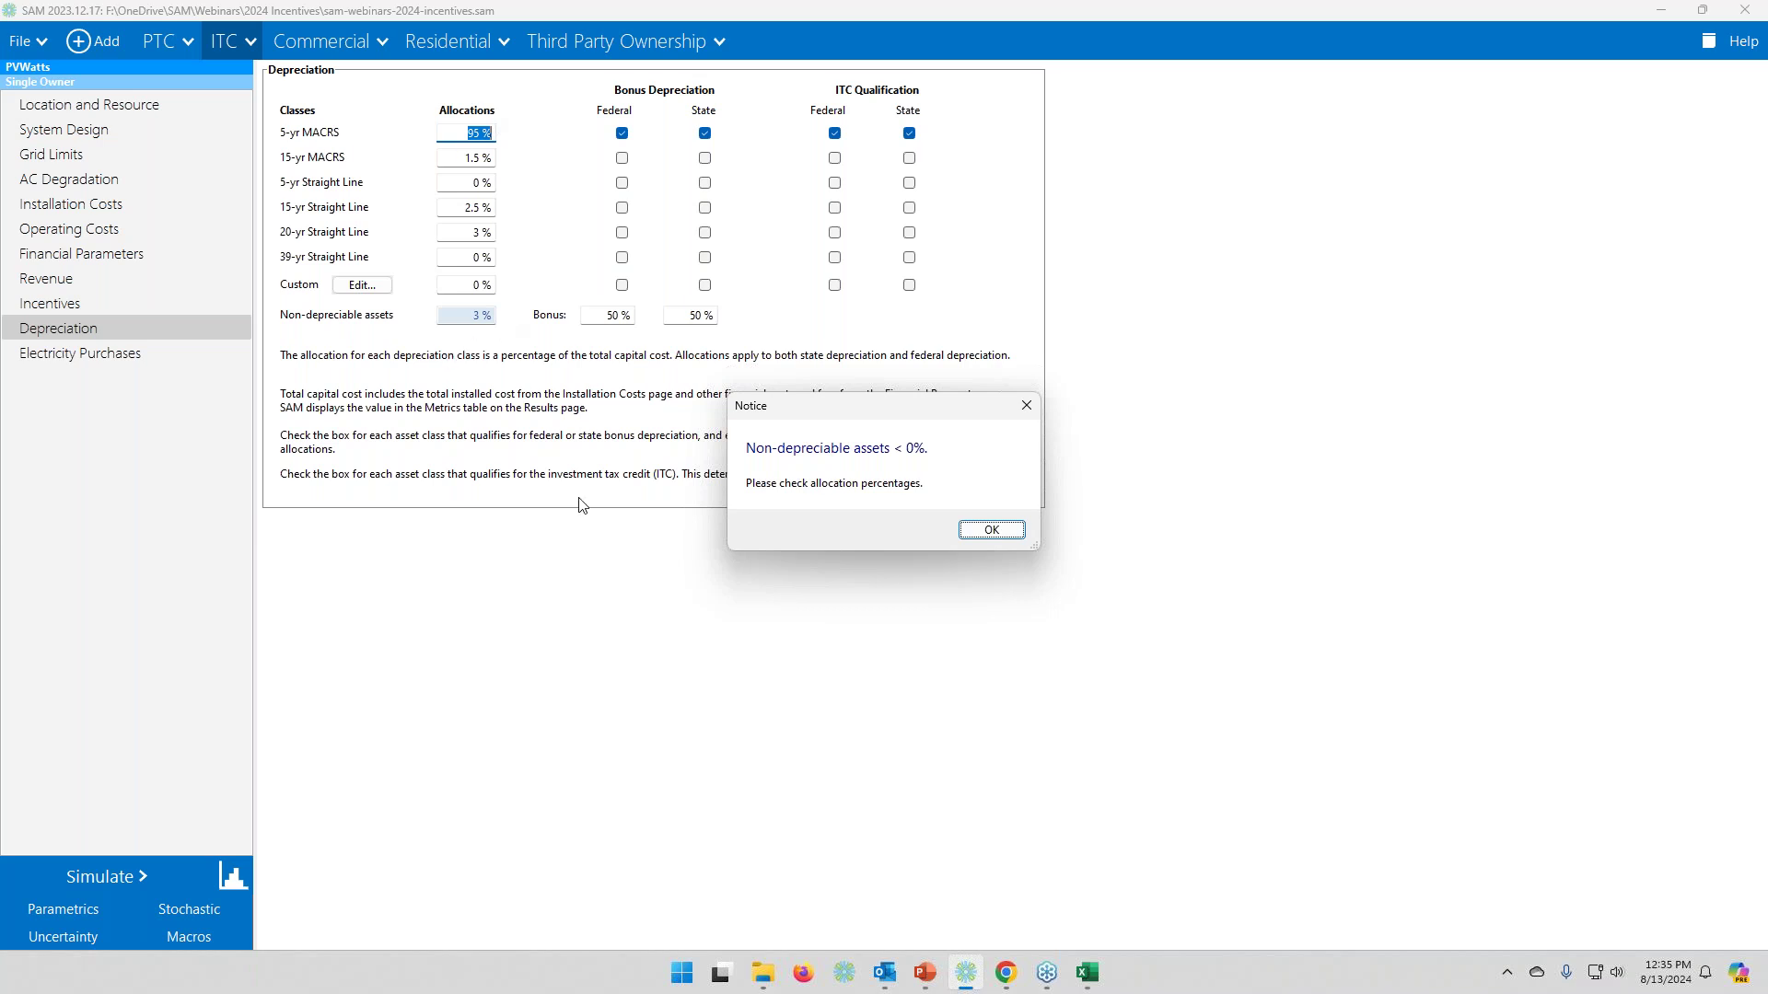
left_click(995, 531)
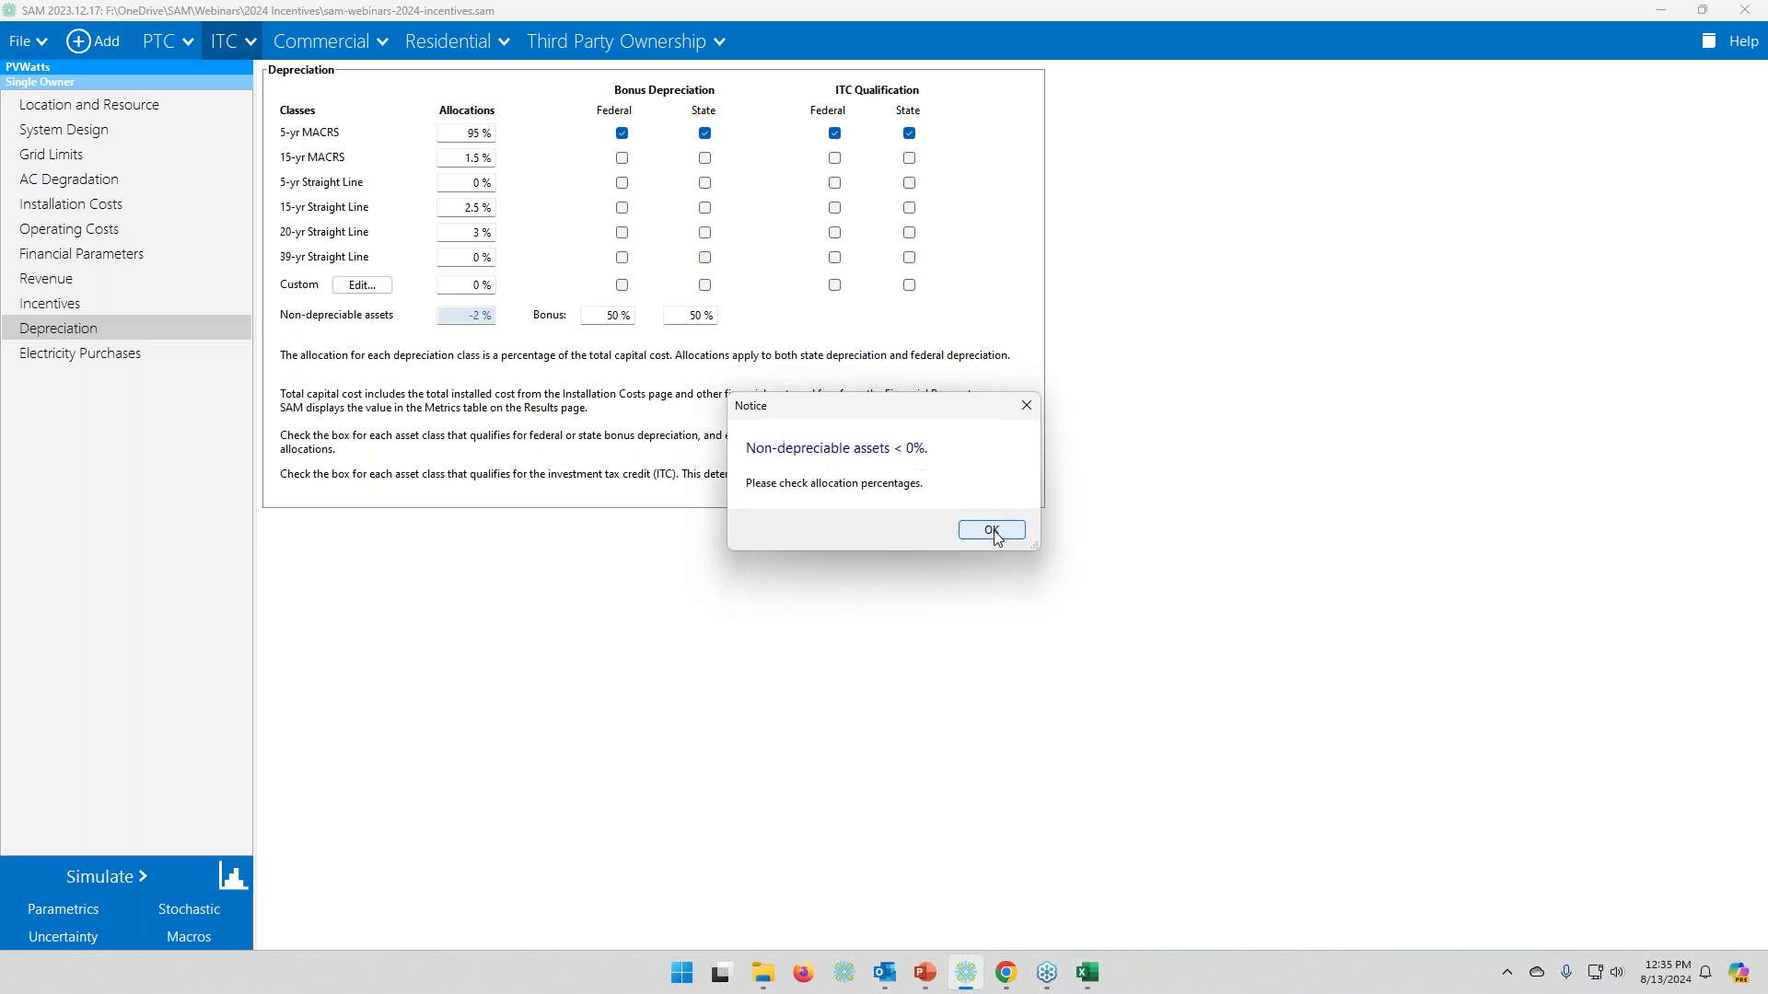
left_click(1003, 531)
- Set the 5-yr Straight Line depreciation allocation of the ITC case to 1%
left_click(475, 182)
type("1")
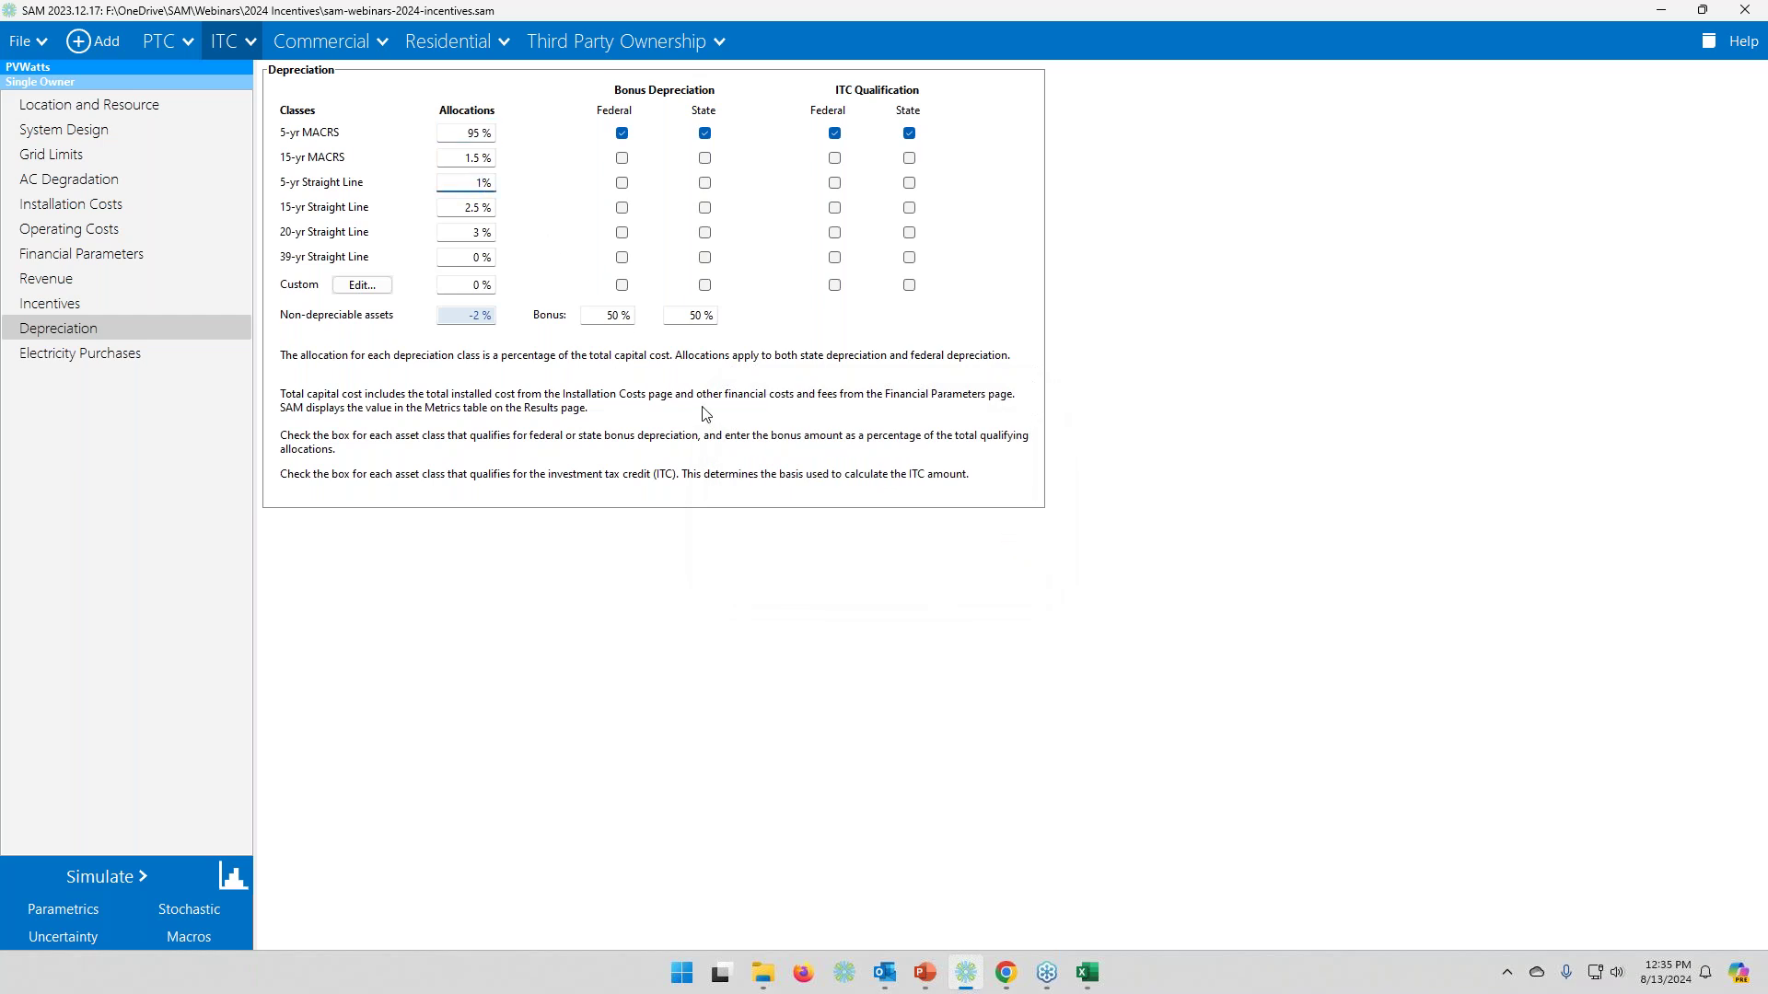
key("Return")
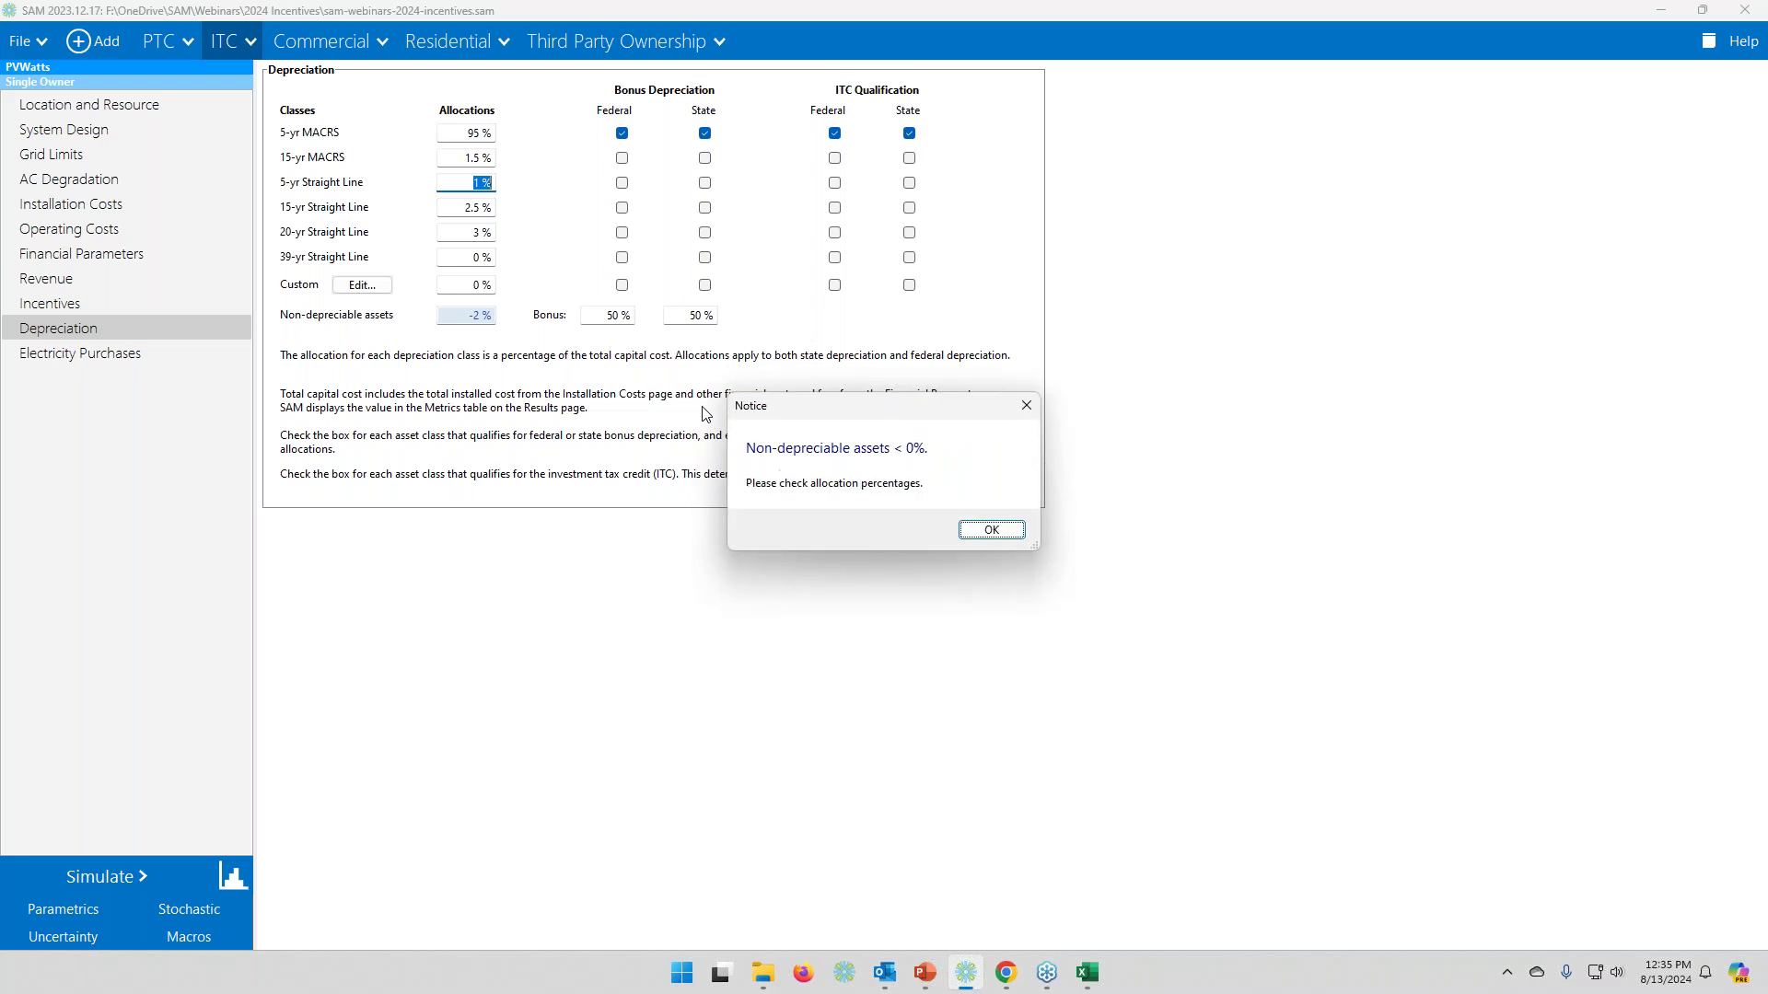
left_click(991, 533)
left_click(991, 532)
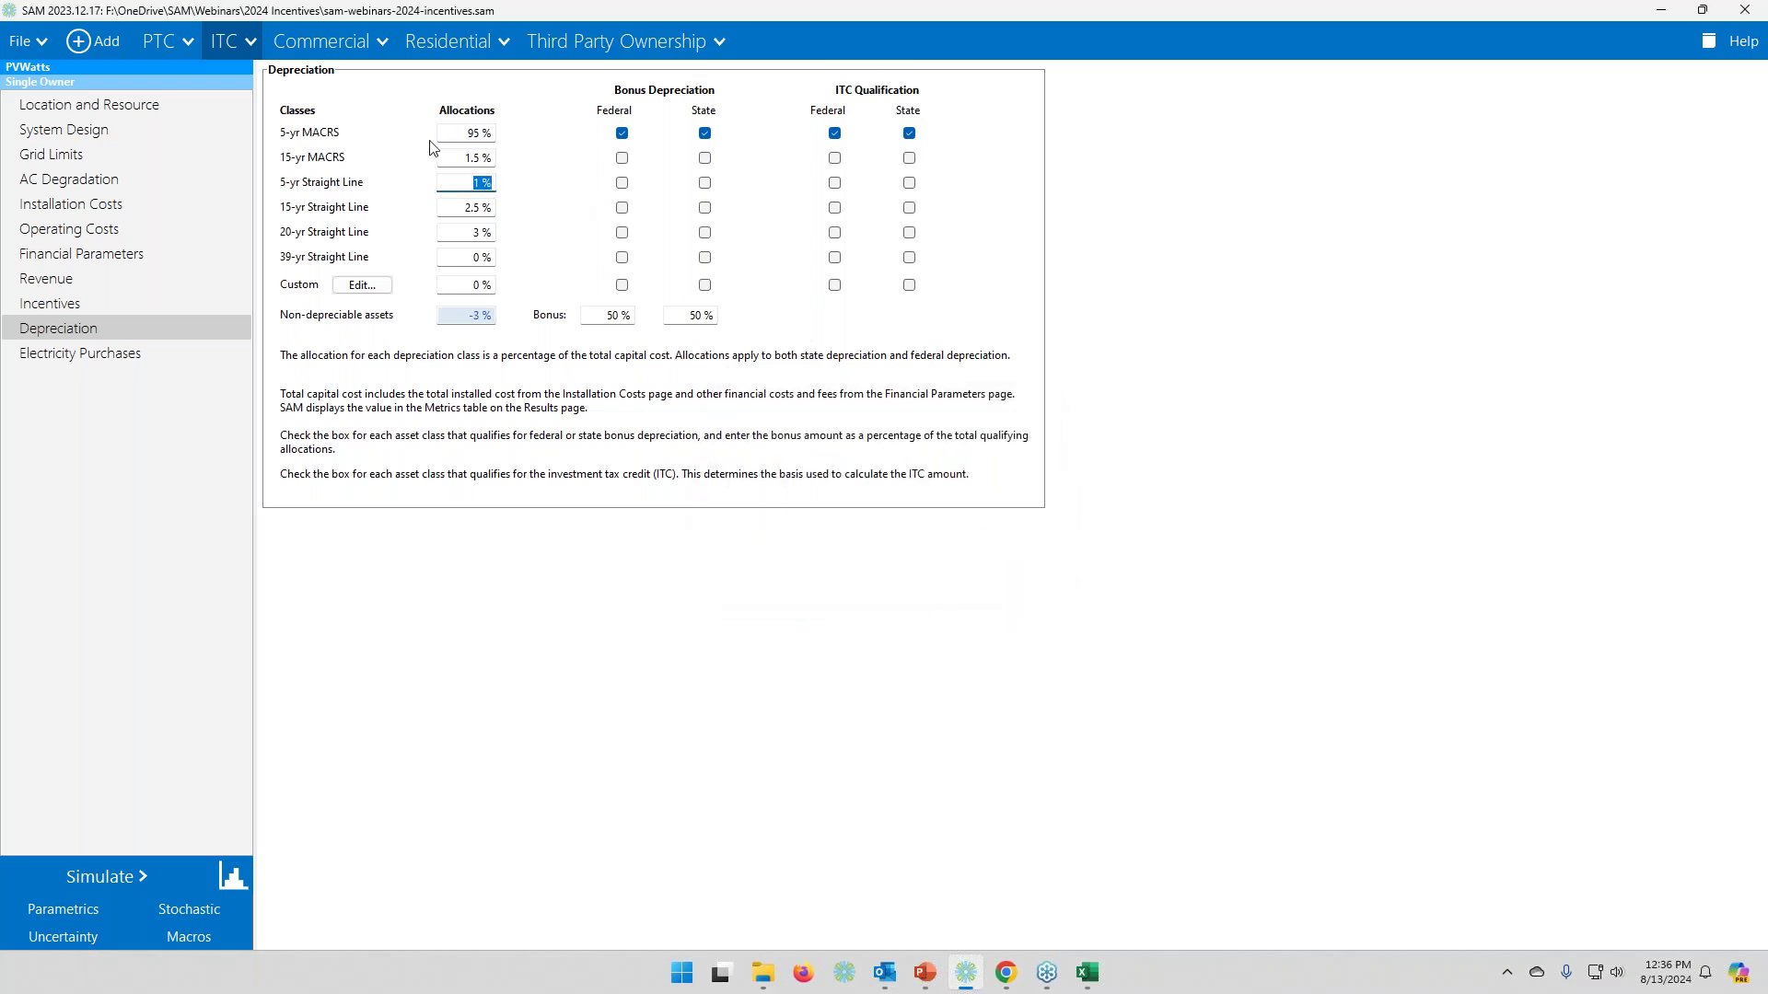
- Change the ITC case's depreciation allocations to 0% for 5-yr MACRS, 2% for 15-yr MACRS and 3% for 5-yr Straight Line
left_click(456, 134)
double_click(457, 135)
type("0")
key("Return")
left_click(460, 159)
double_click(460, 159)
type("2")
left_click(464, 183)
type("3")
left_click(465, 257)
left_click(463, 132)
- Clear all selected variables in the PTC case's data tables and filter the variable list by "basis"
left_click(155, 55)
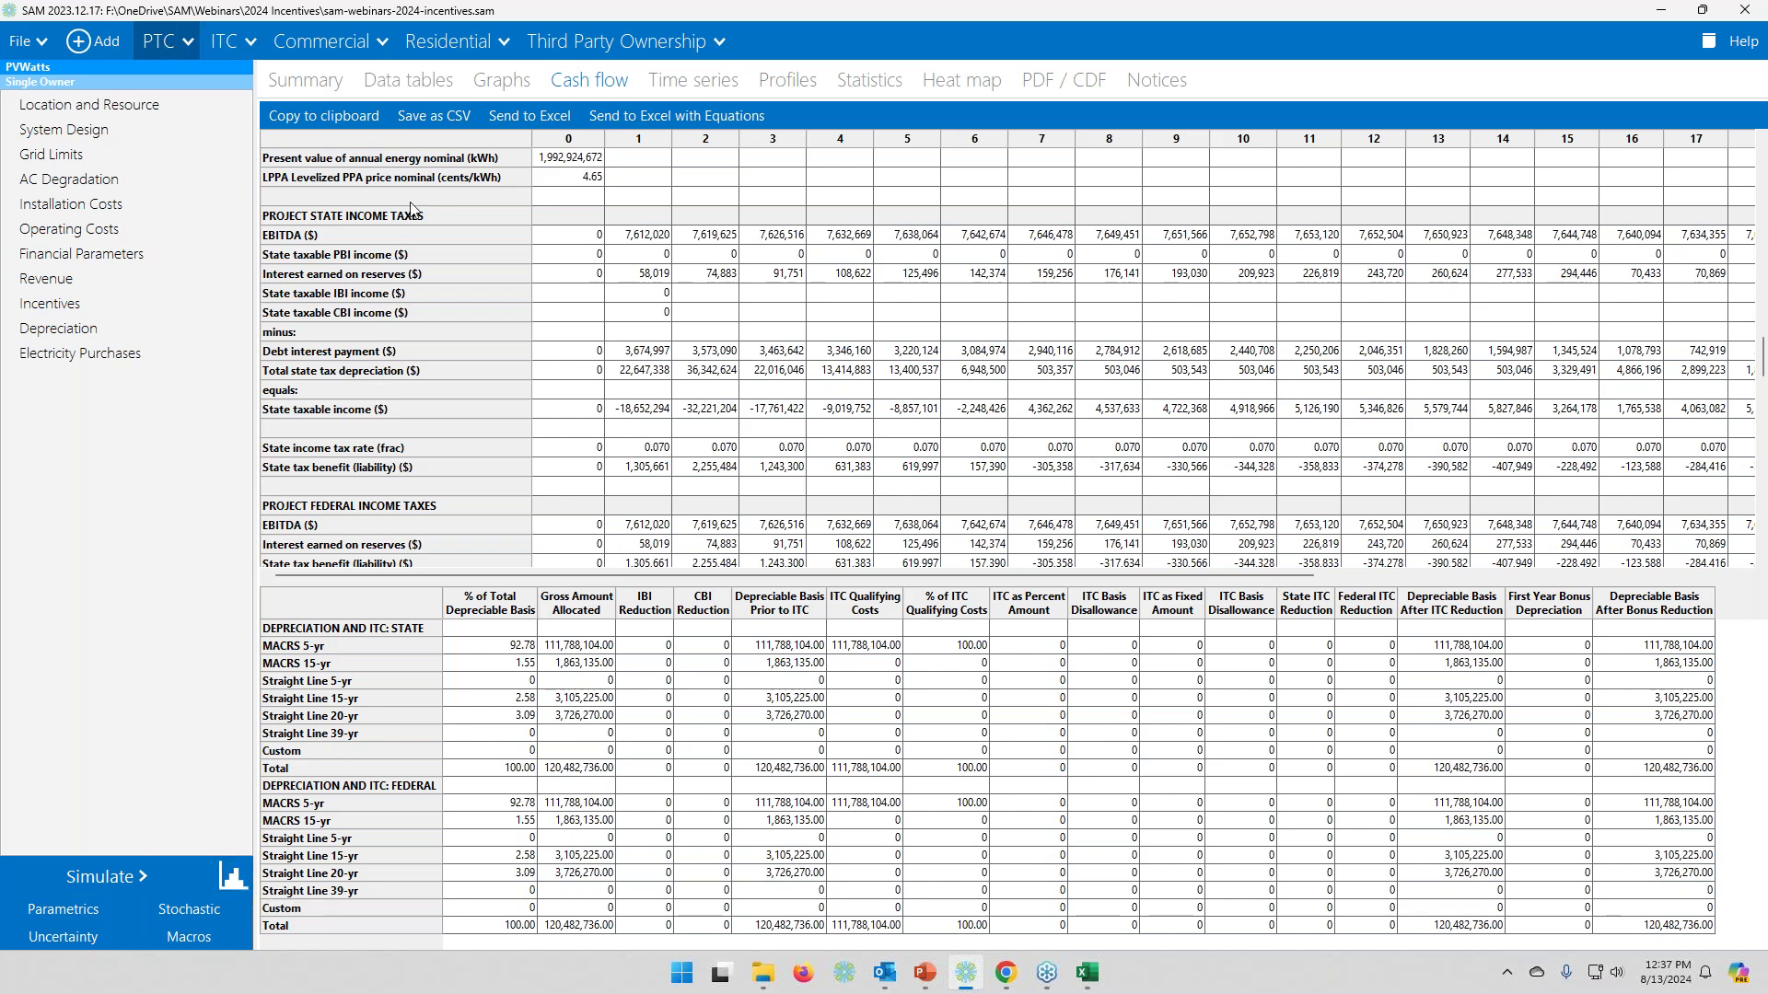
left_click(411, 85)
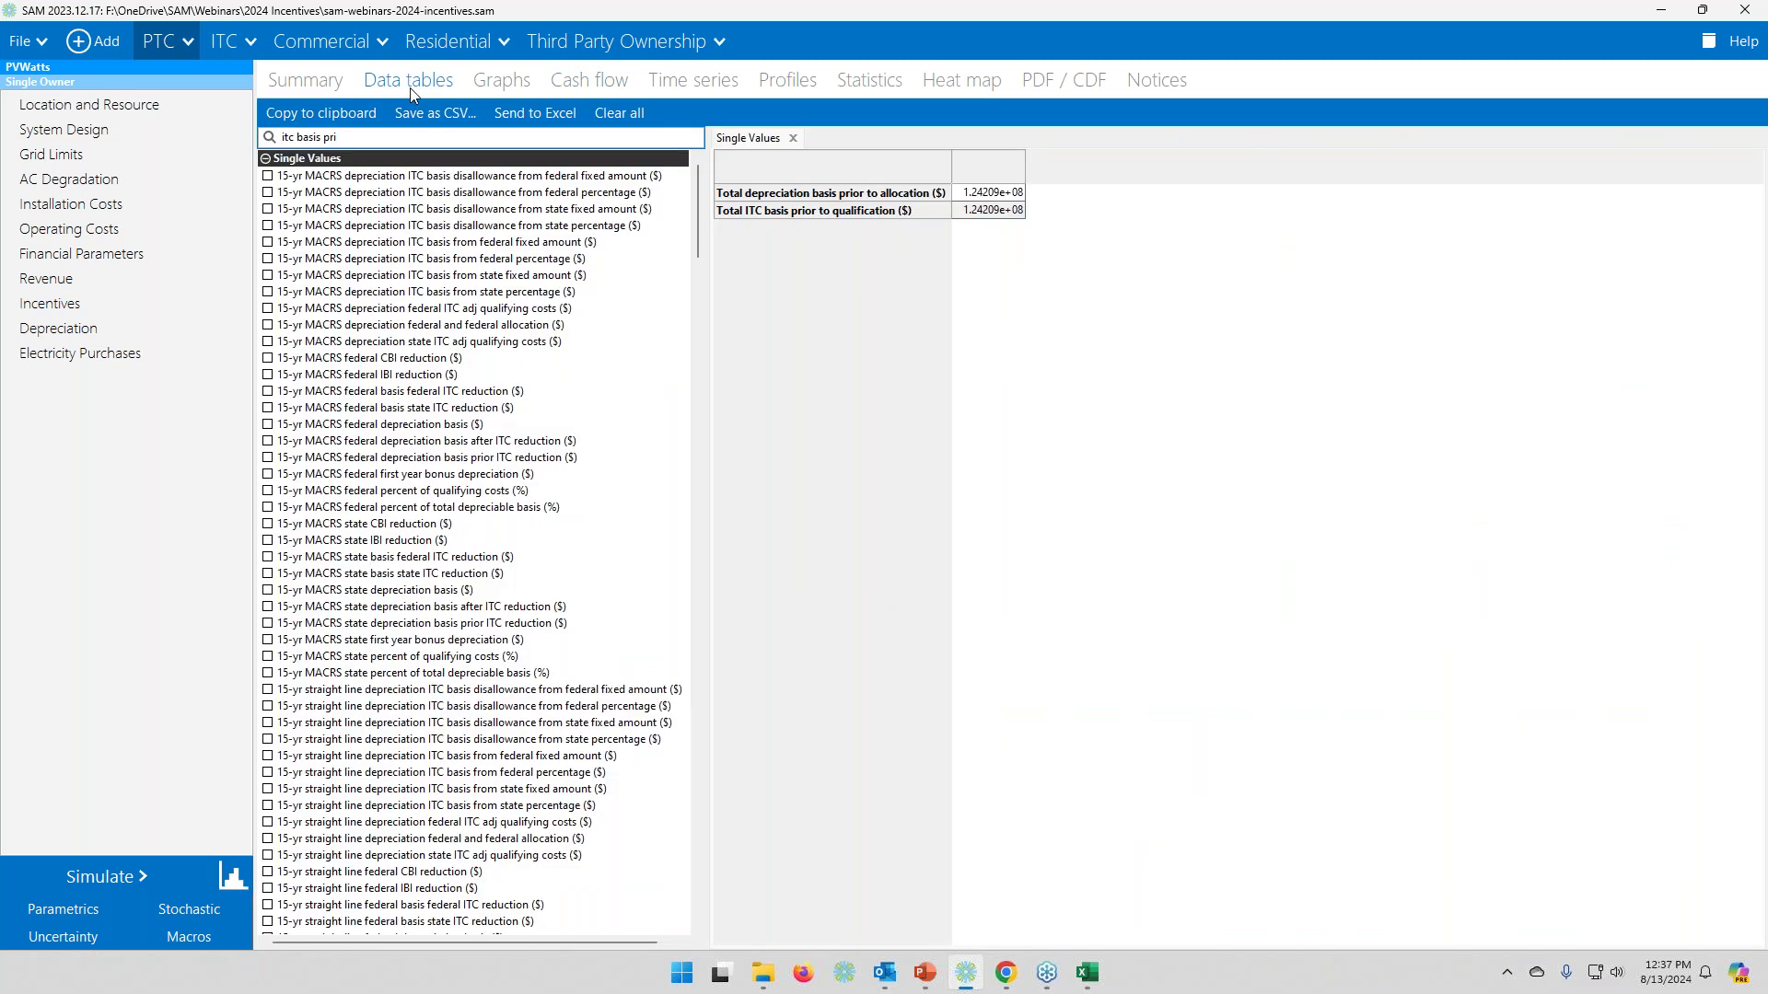
left_click(622, 112)
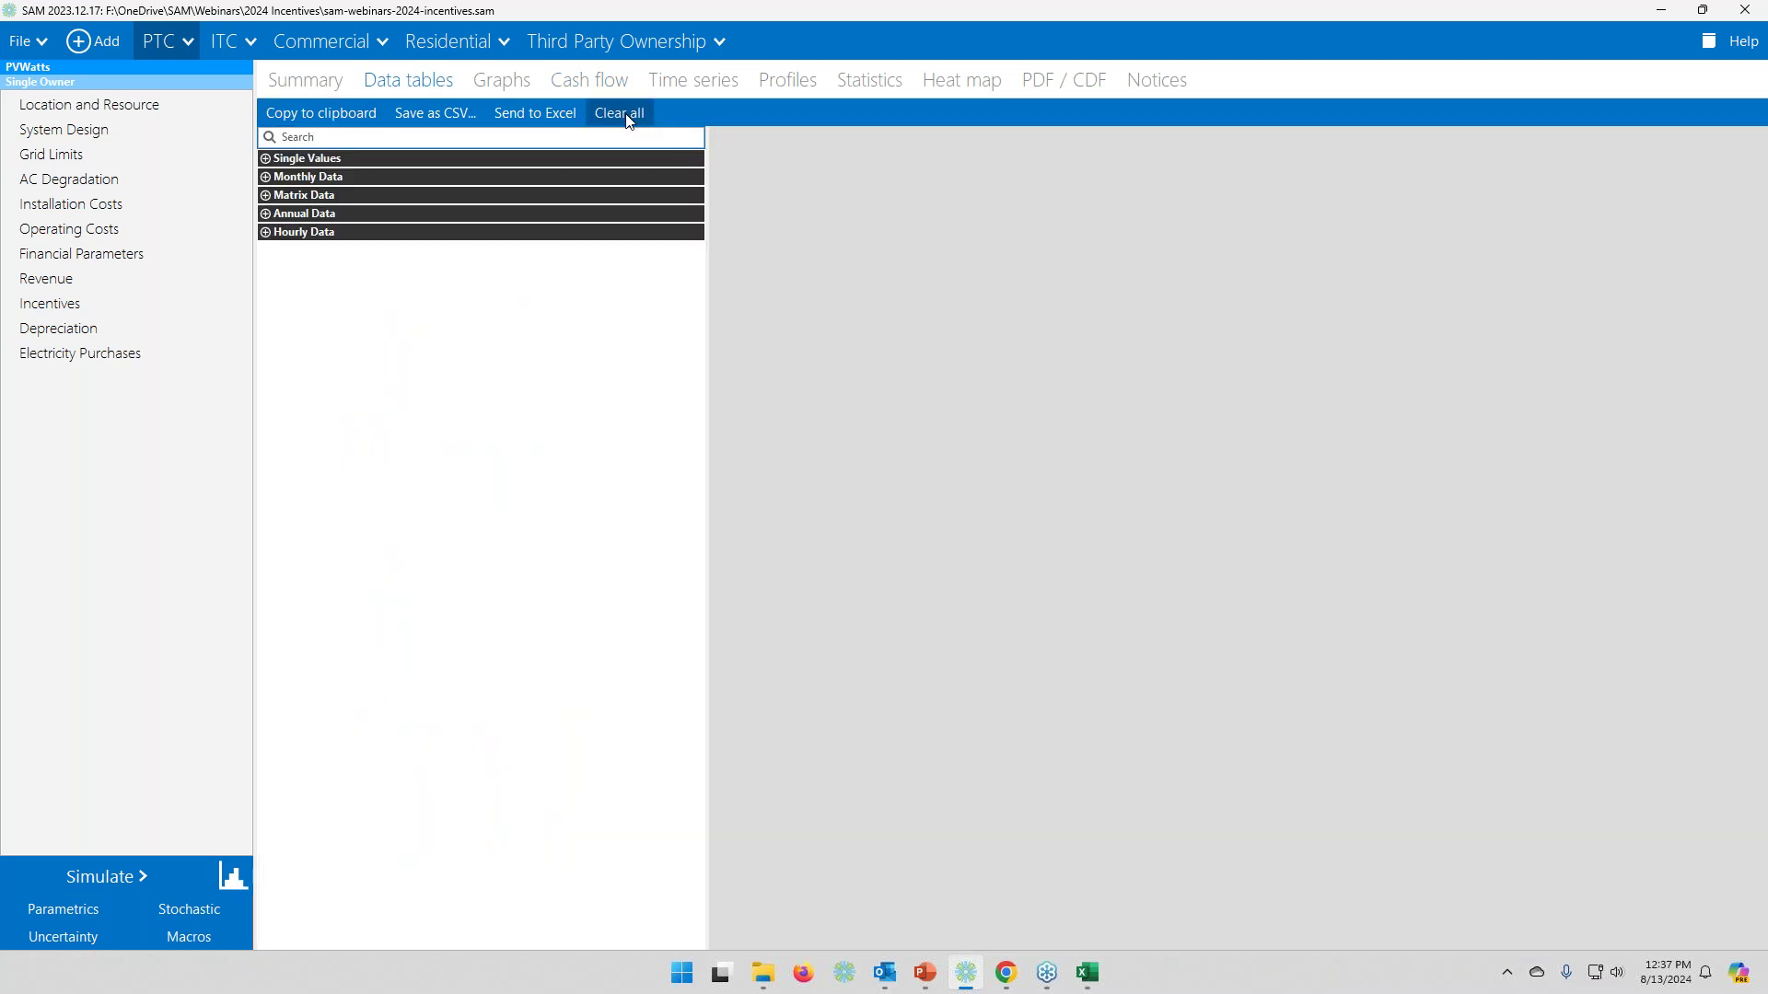
left_click(327, 139)
type("bais")
key("BackSpace")
type("sis")
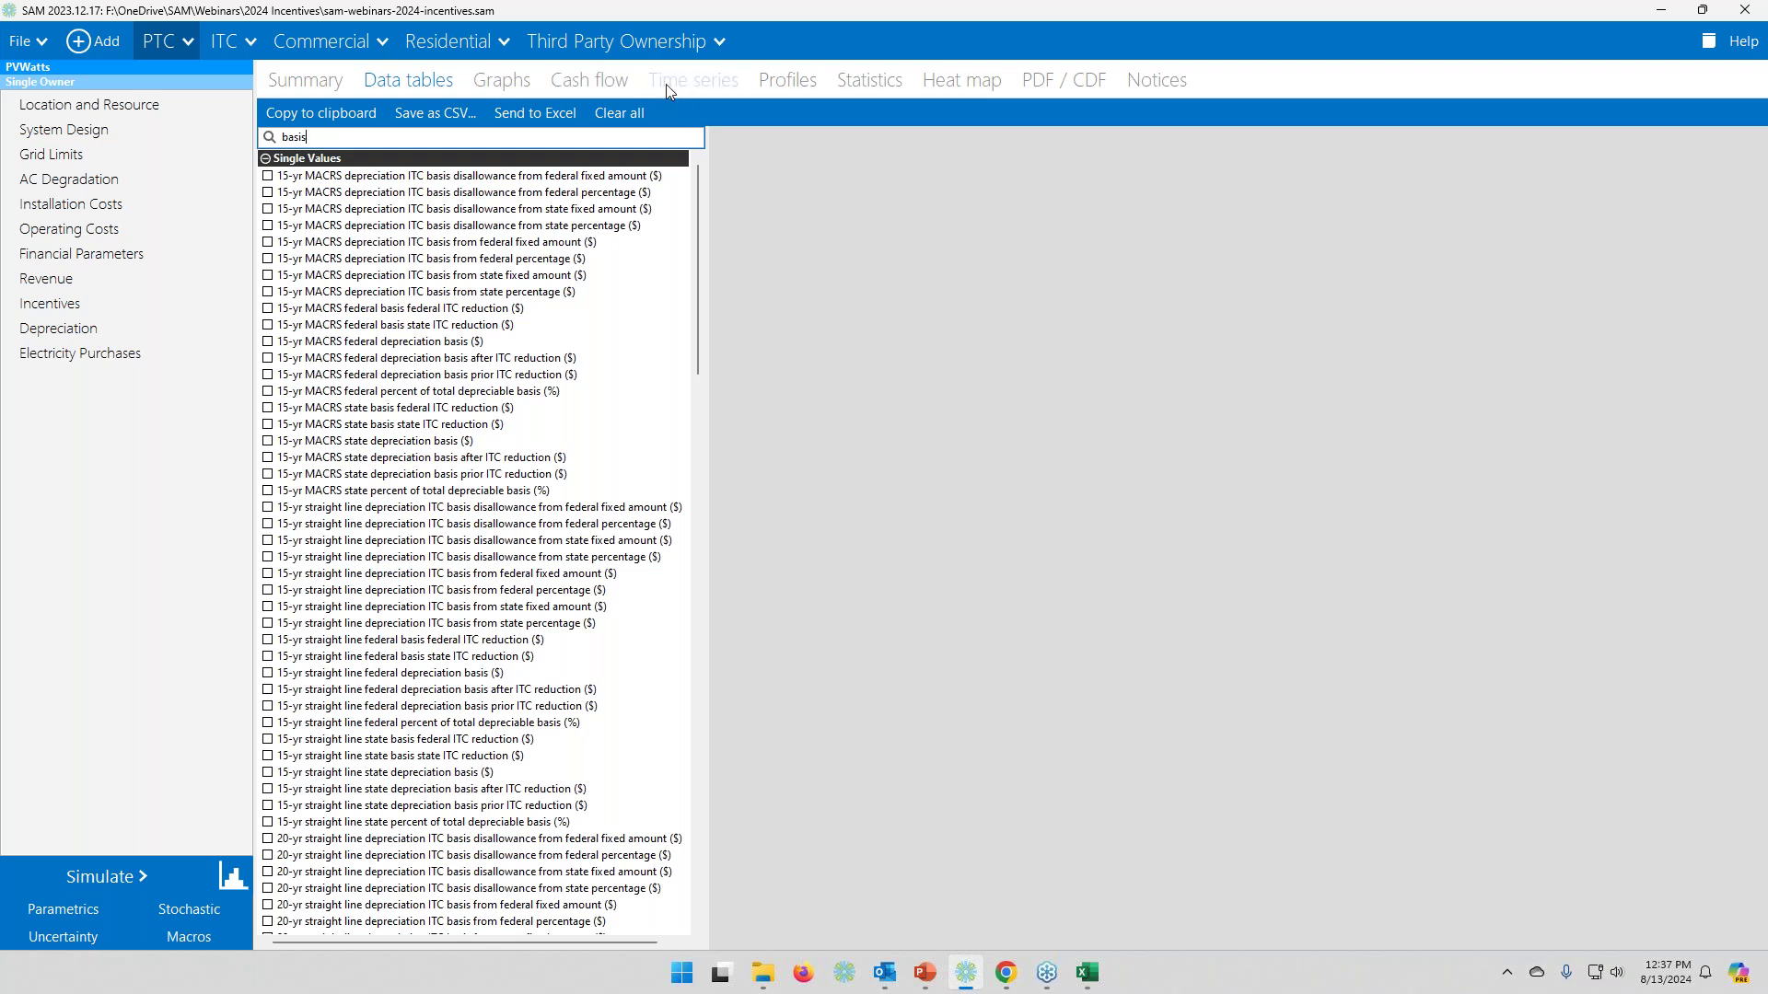
- Check the PTC case's cash flow, and display Total depreciation basis prior to allocation in its data table
left_click(594, 81)
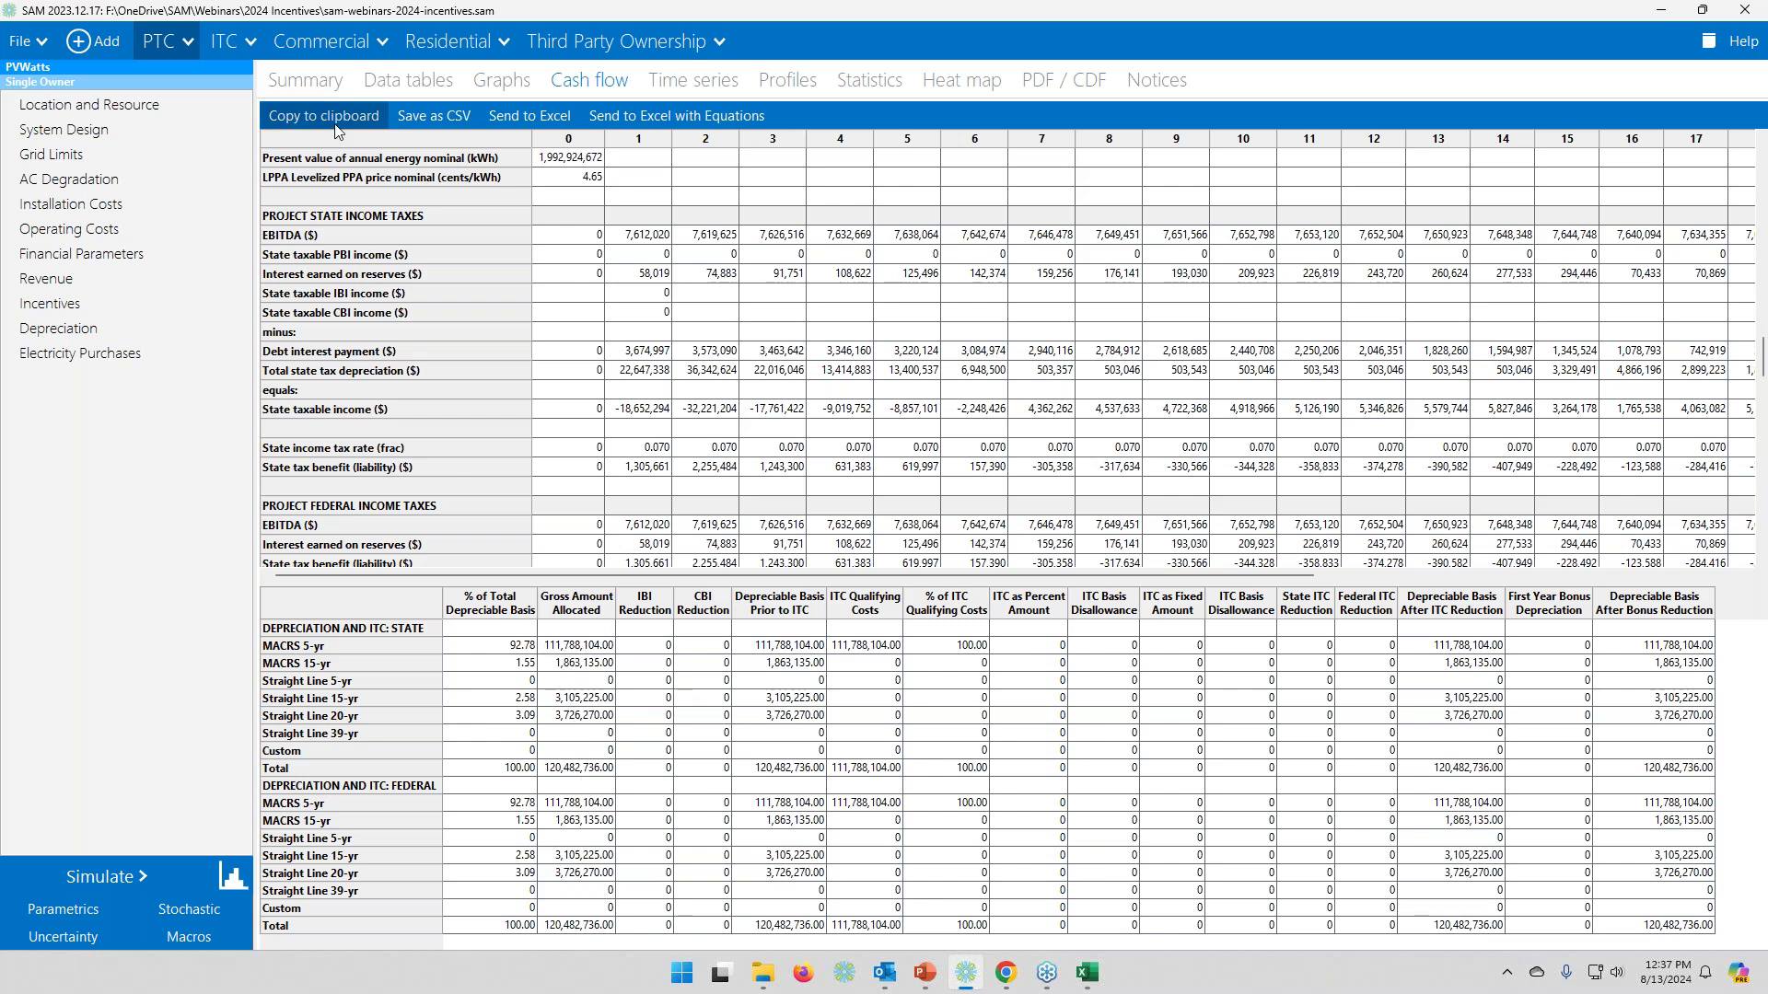
left_click(371, 85)
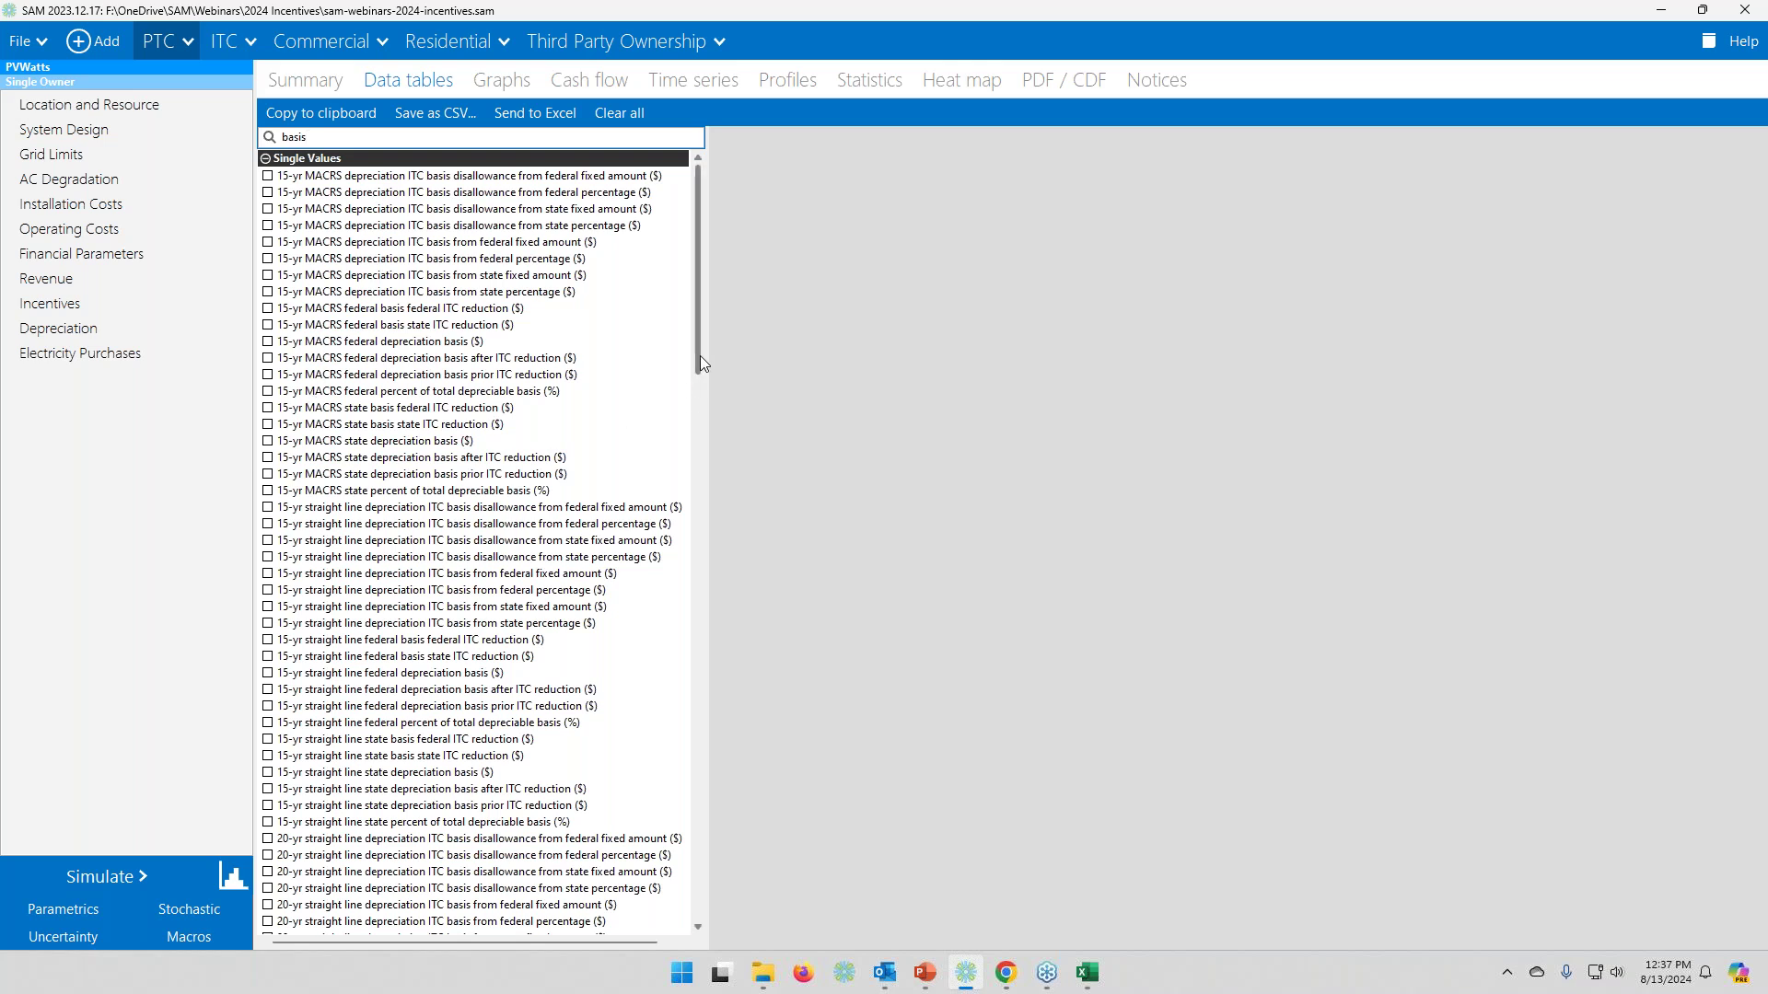
left_click_drag(699, 355, 715, 908)
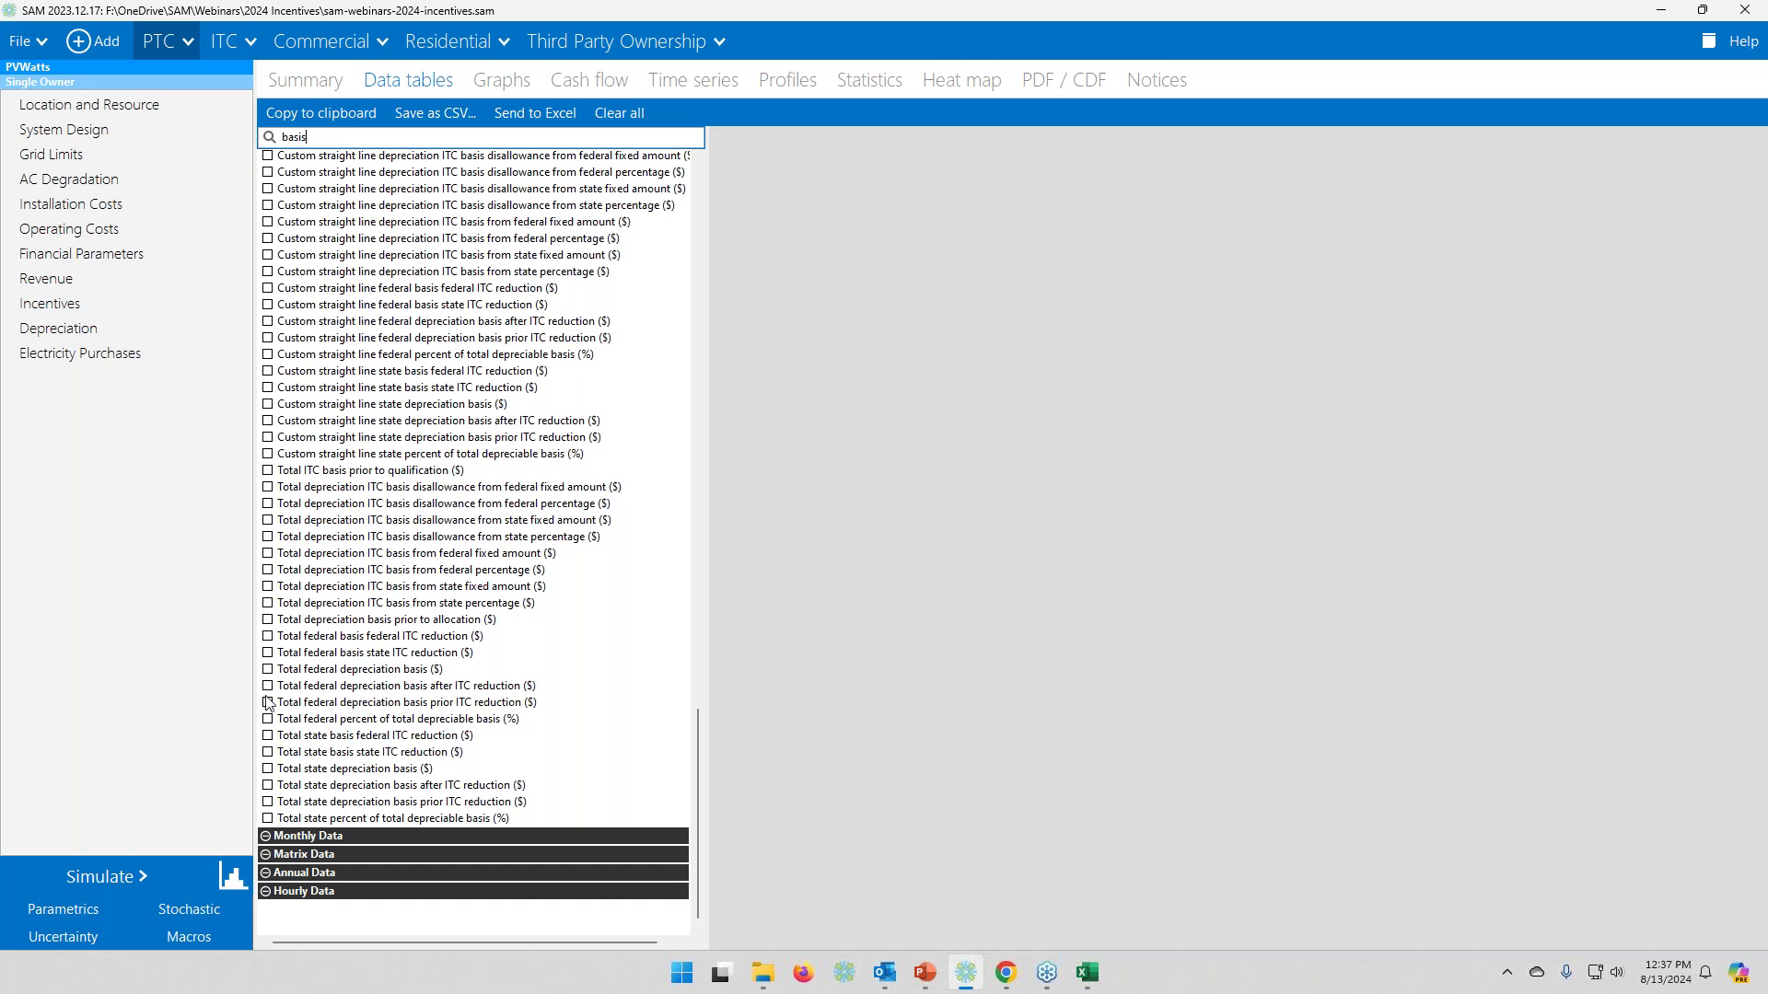
left_click(268, 620)
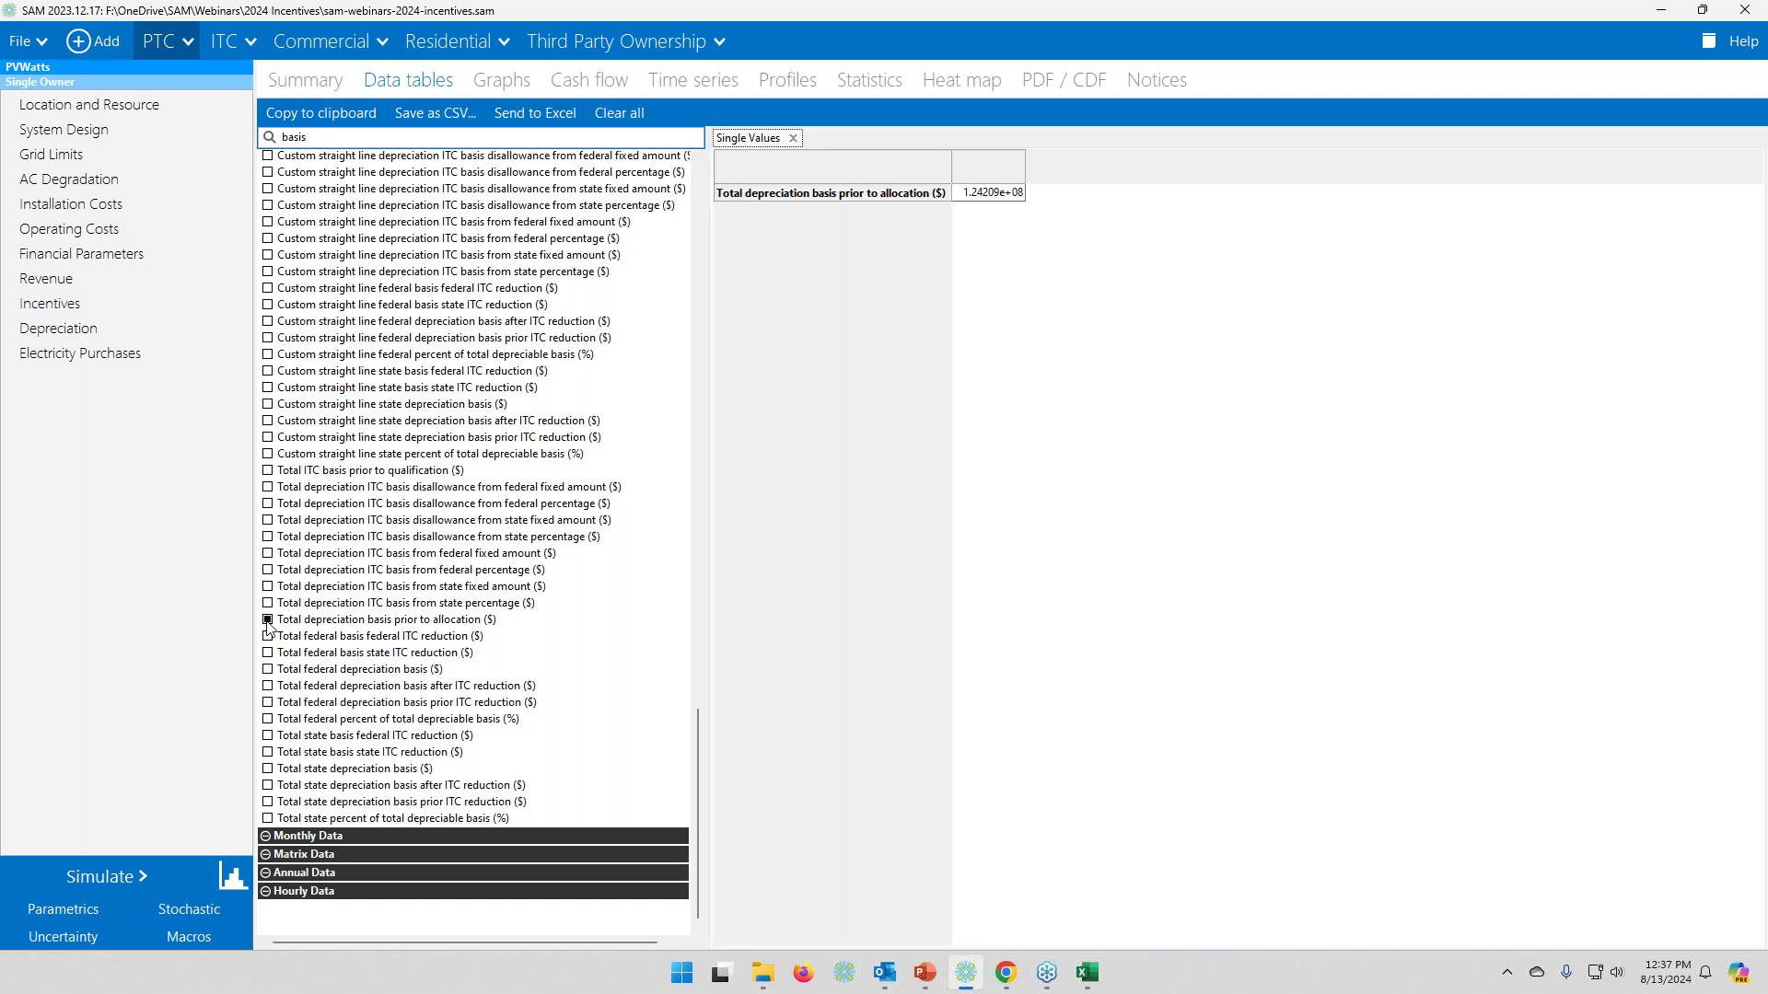
- Add Total ITC basis prior to qualification to the PTC case's data table beside the total depreciation basis
left_click(268, 472)
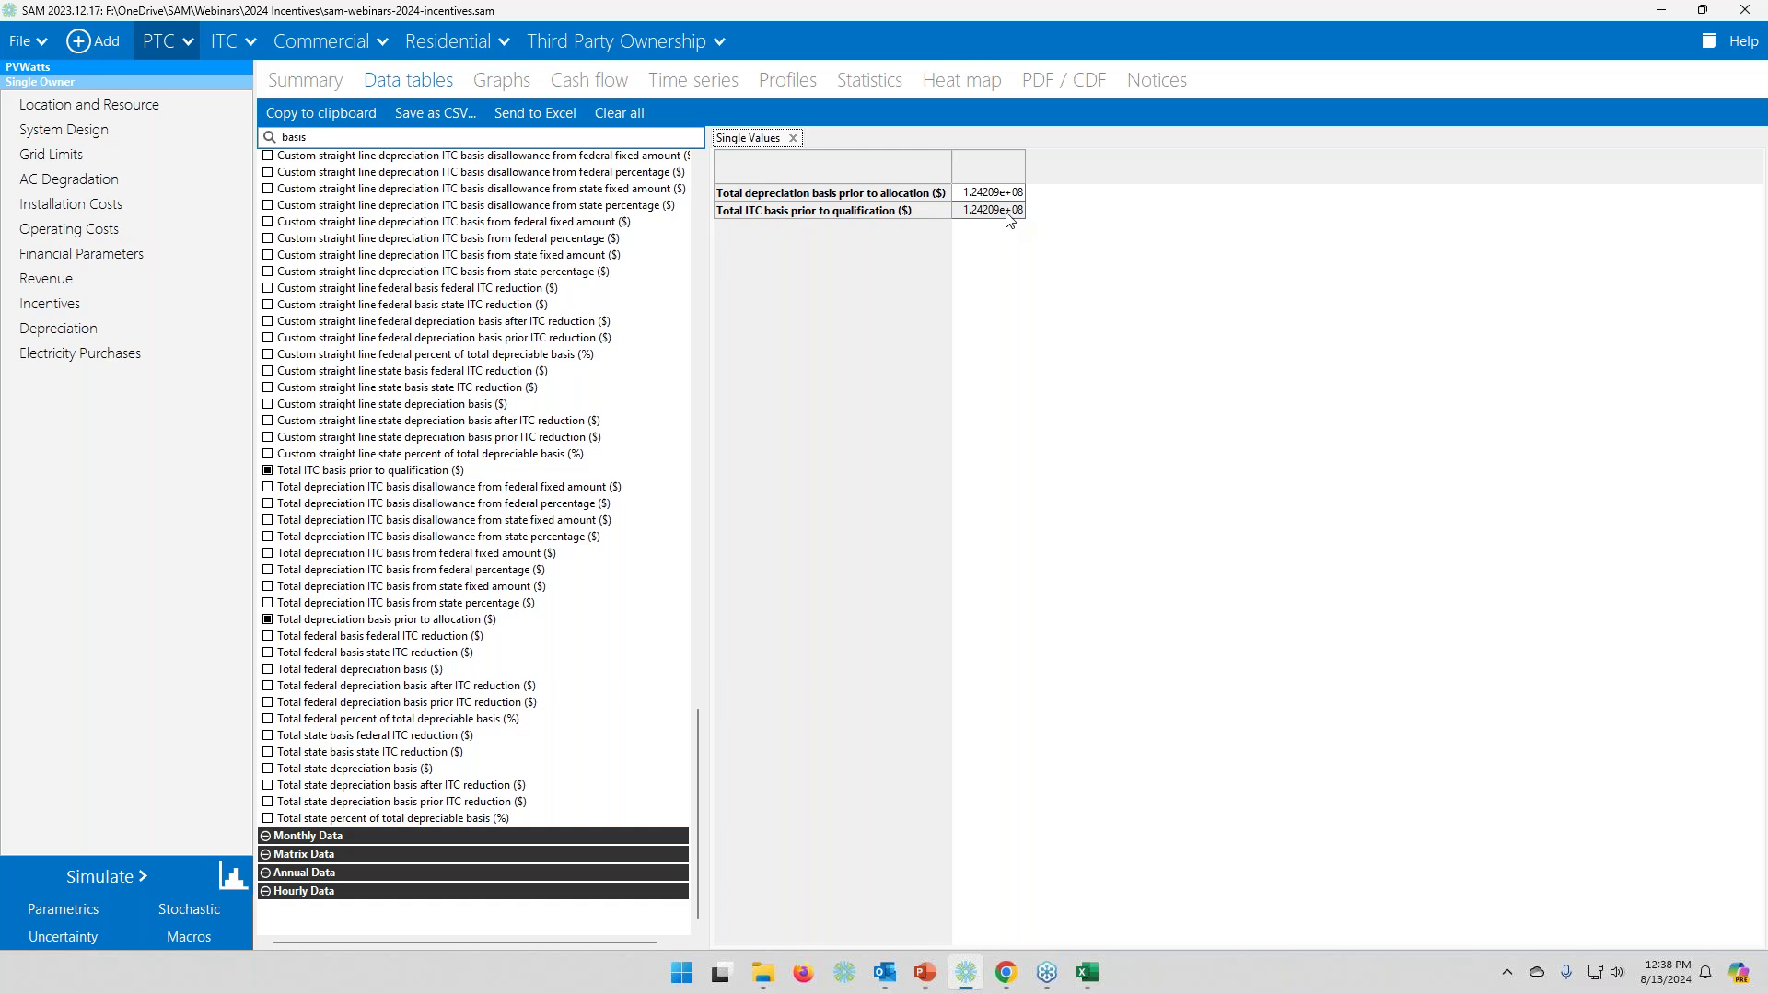
left_click(983, 195)
- Review the PTC case's installation costs and its term debt, financing cost and construction financing inputs
left_click(101, 206)
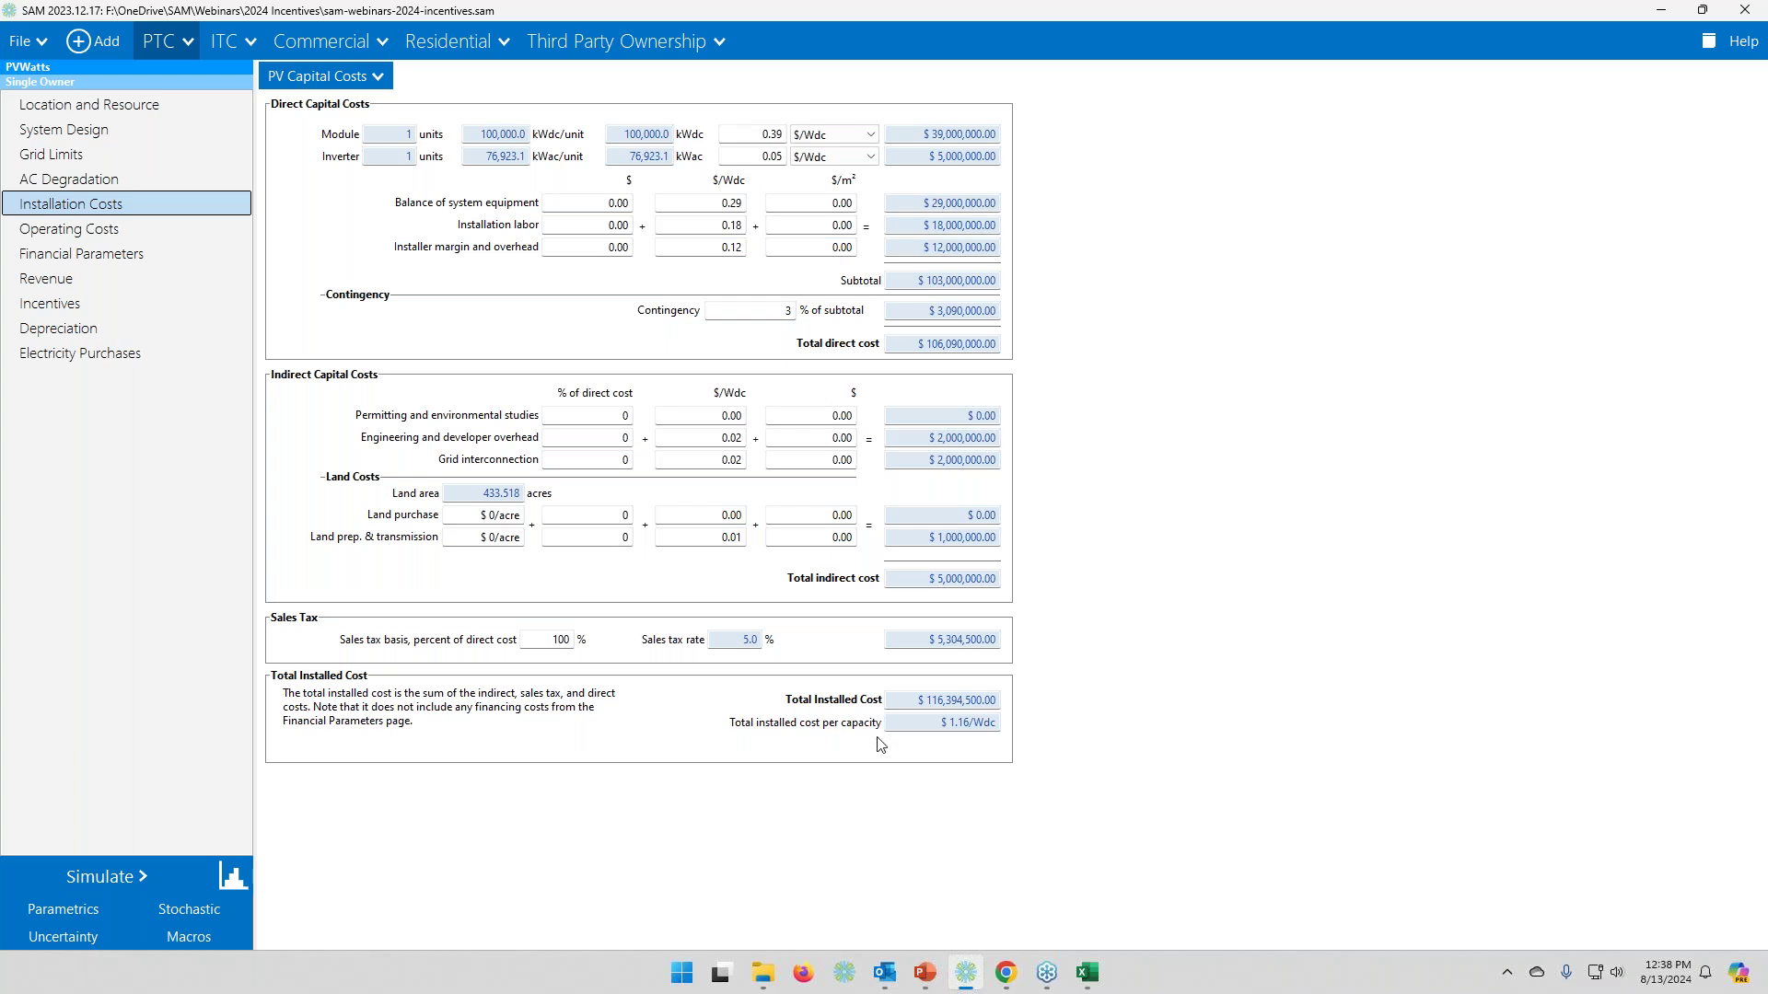
left_click(104, 261)
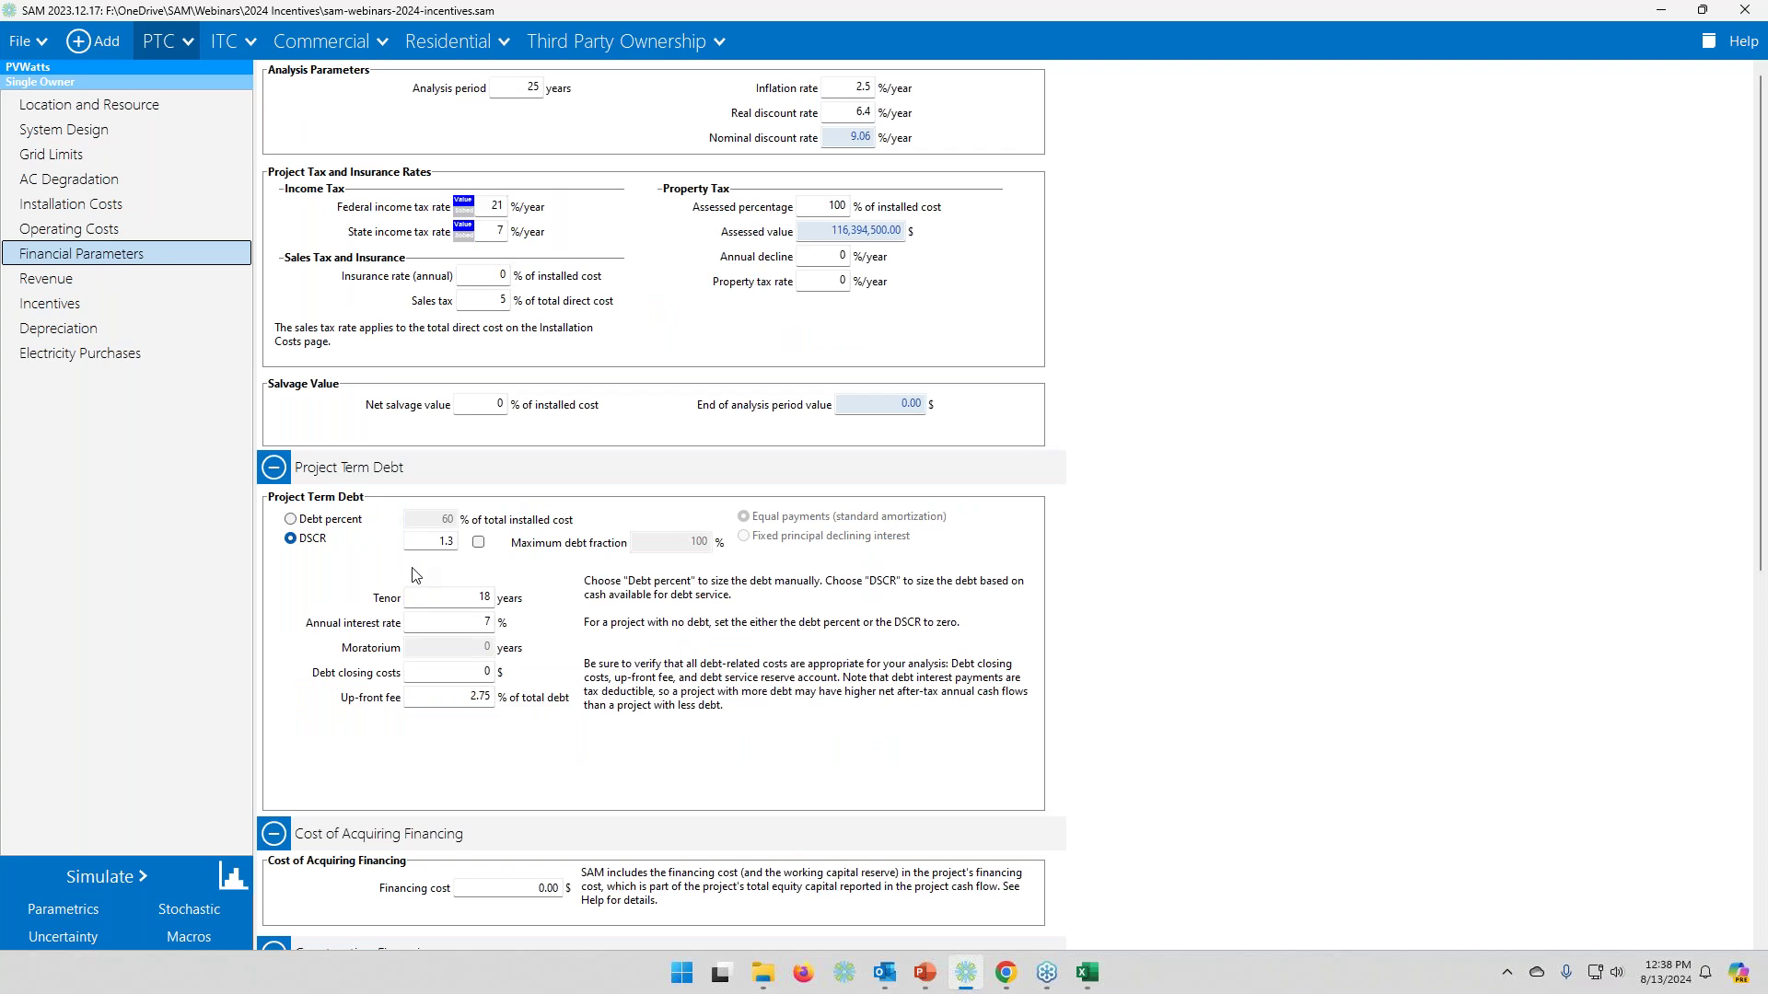
scroll(416, 576, "down", 2)
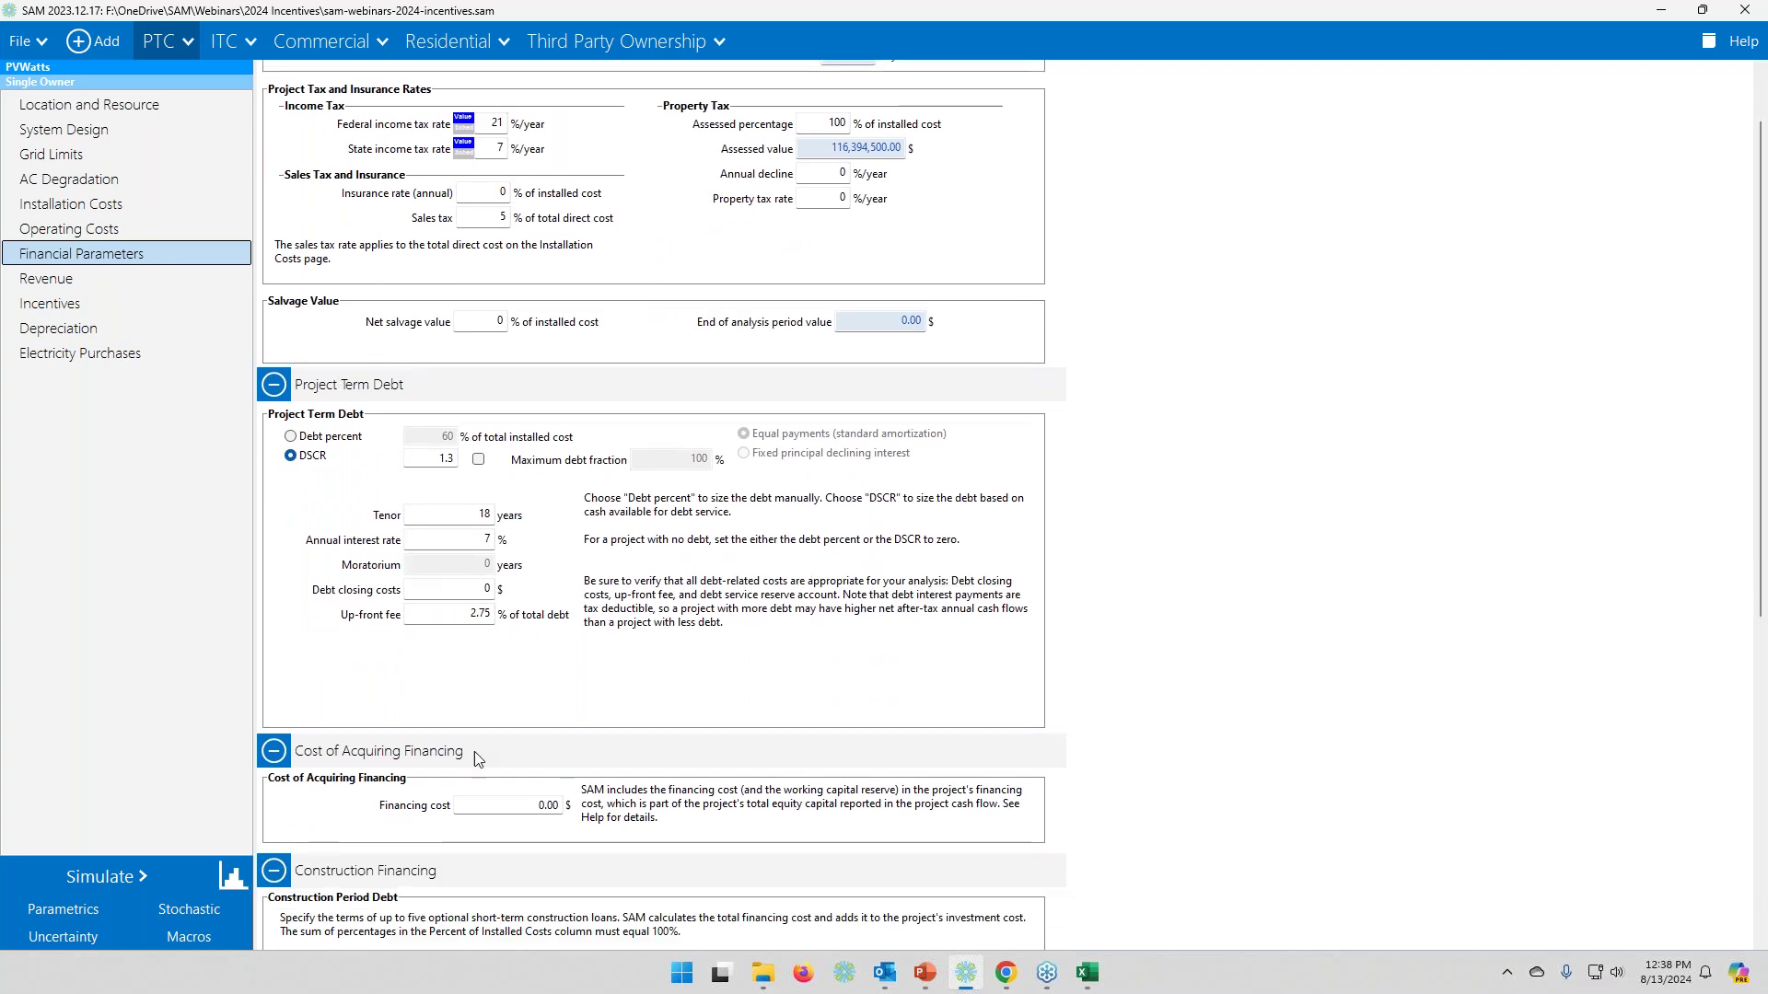
scroll(459, 609, "down", 4)
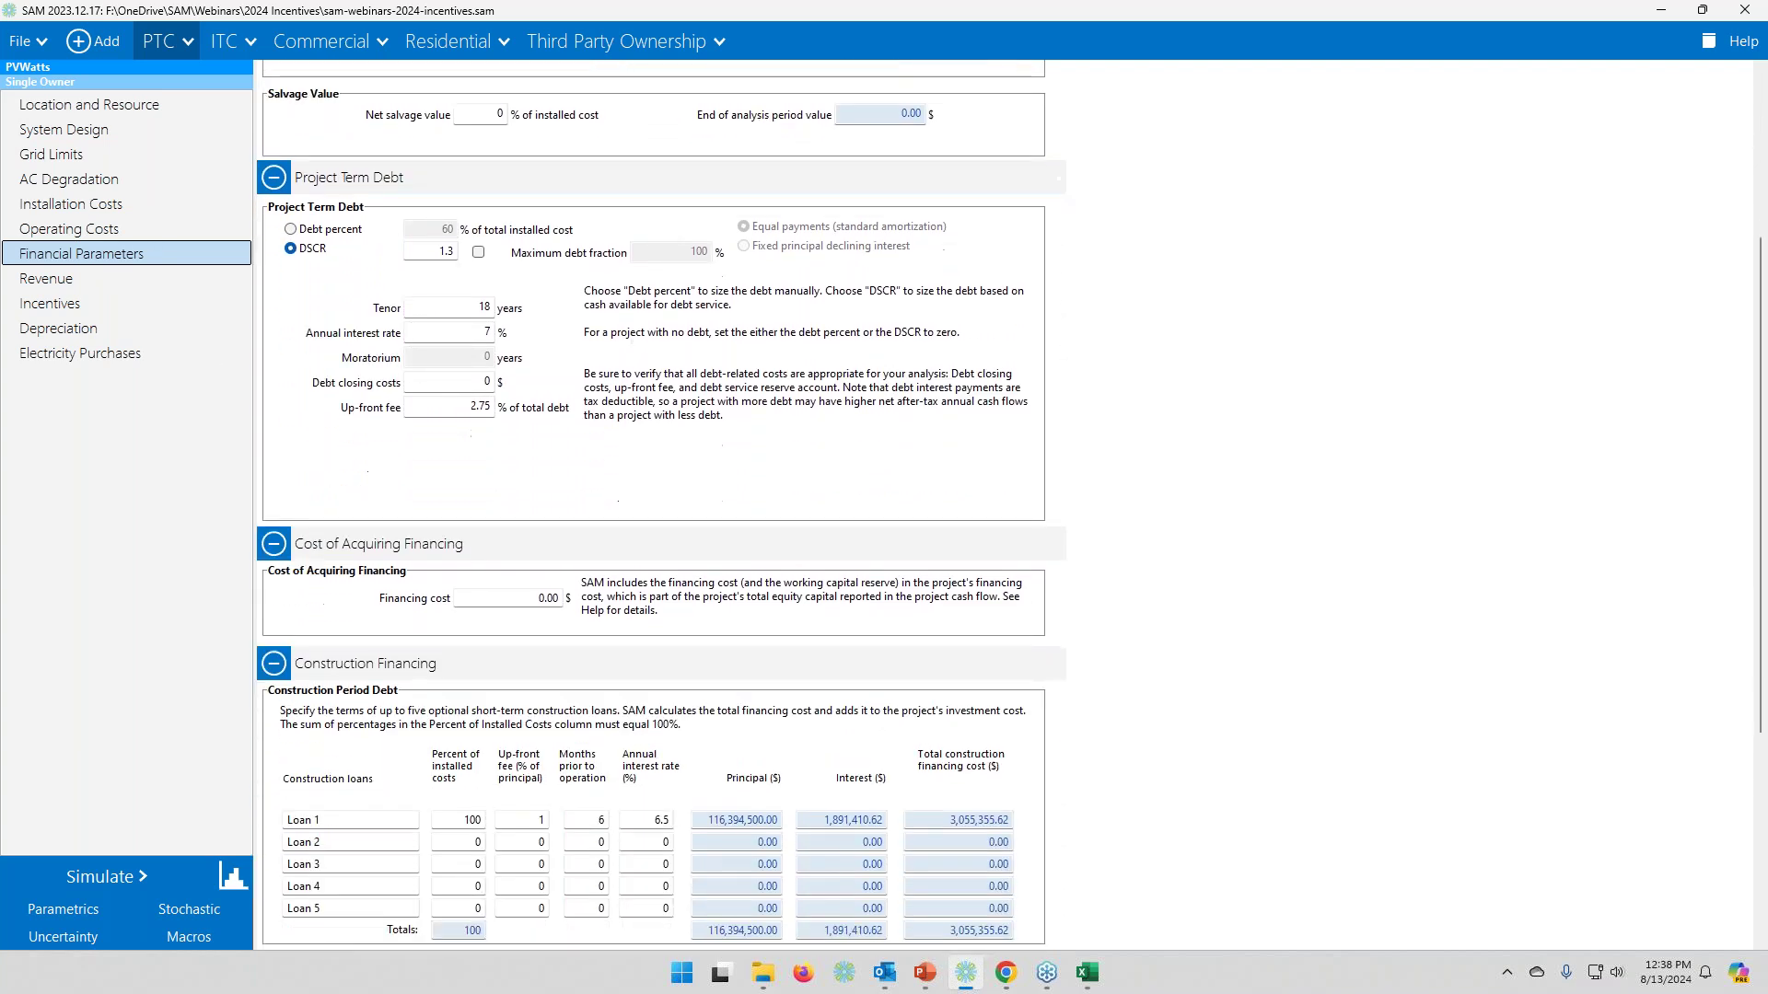
scroll(463, 647, "up", 2)
- From the PTC case's cash flow results, switch to PTC.xlsx in Excel and inspect the Total basis prior to allocation formula
left_click(233, 878)
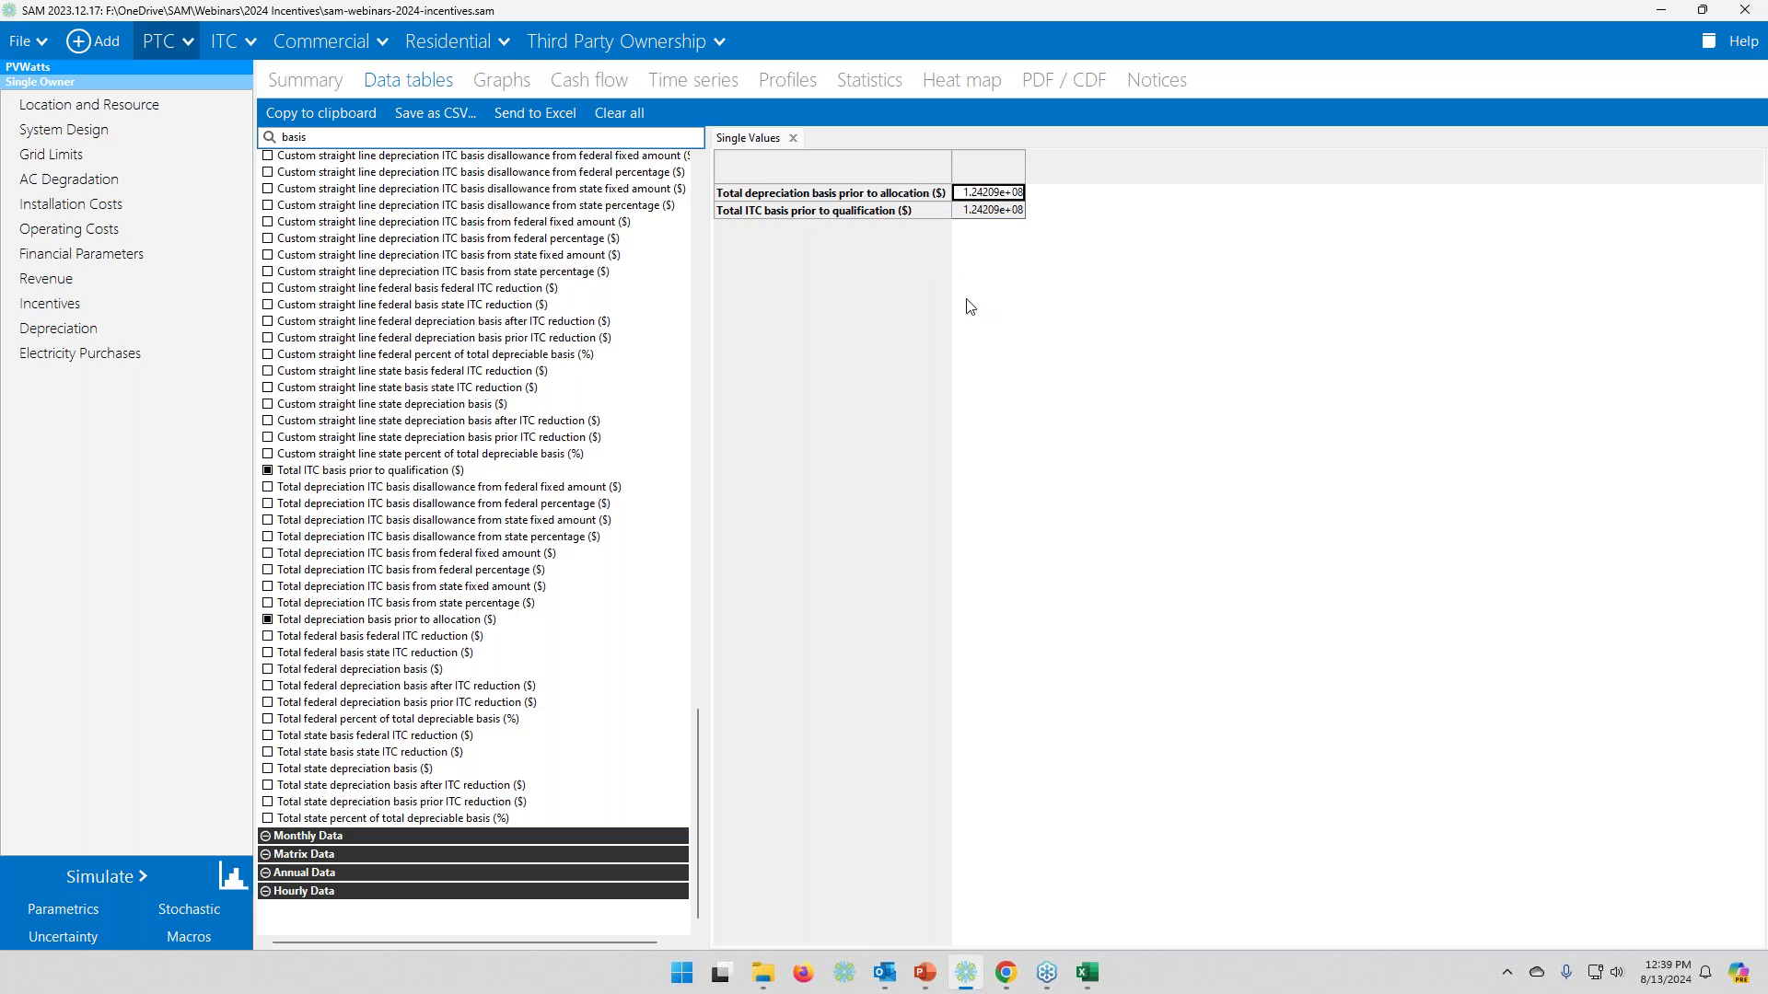
left_click(589, 85)
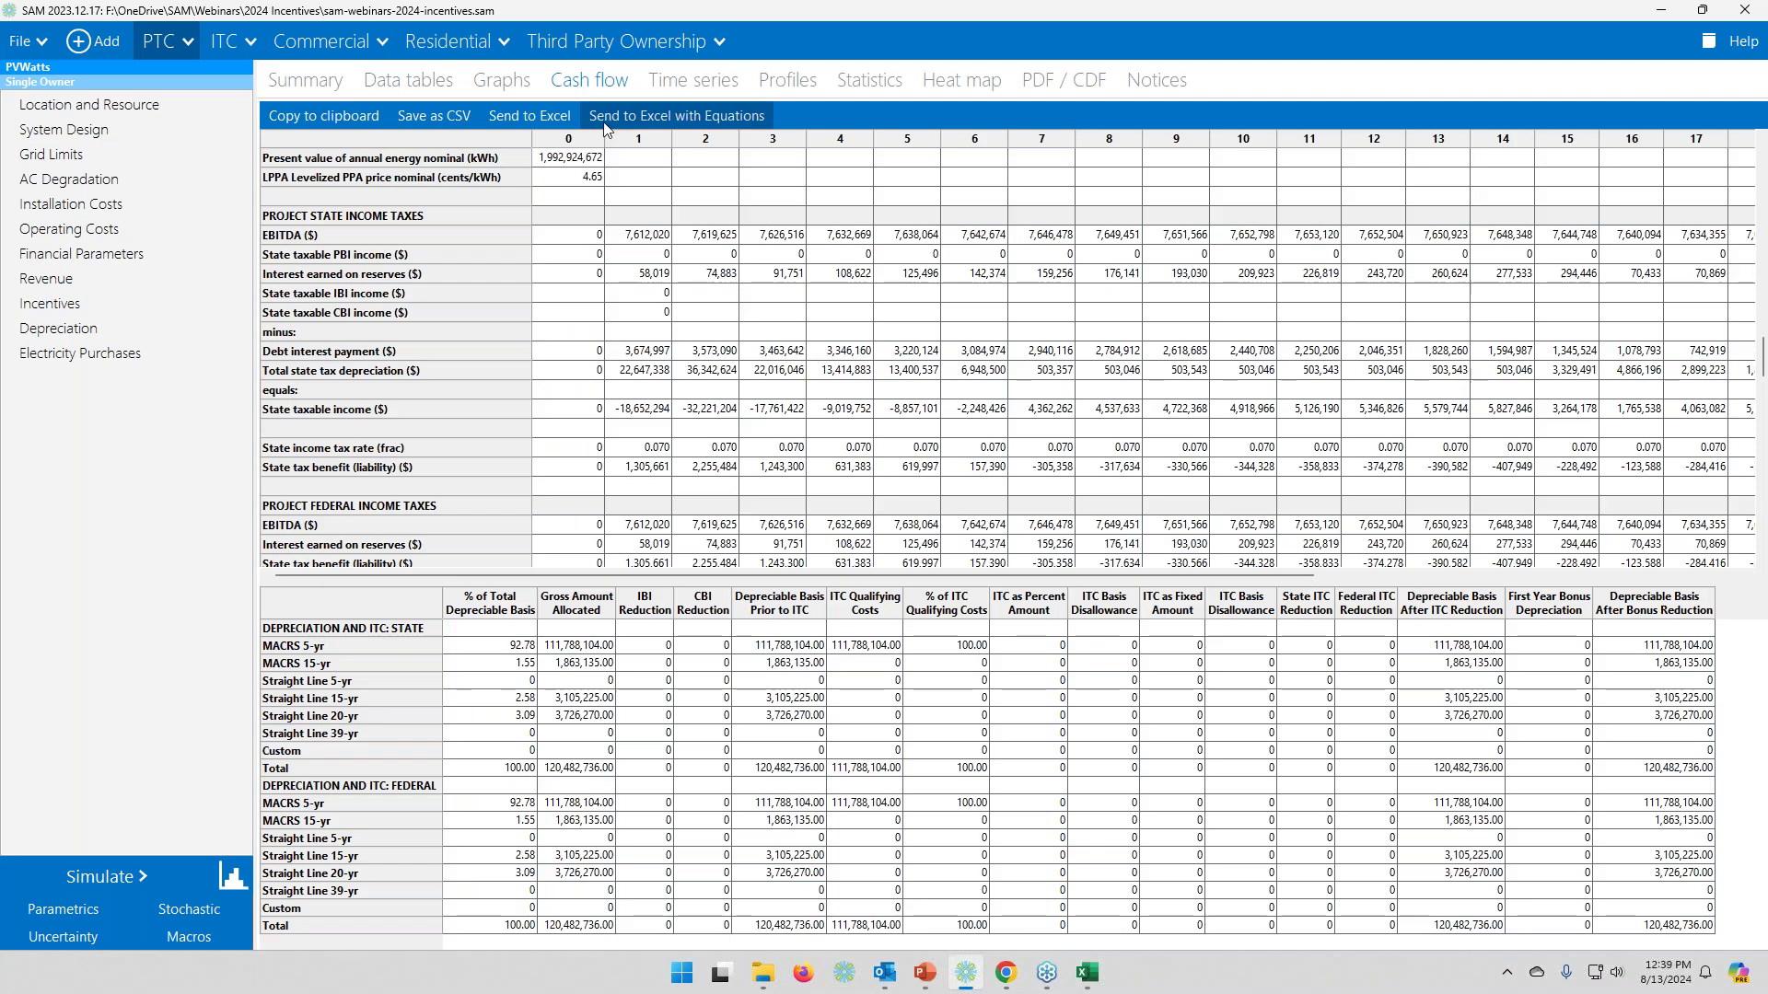
left_click(660, 118)
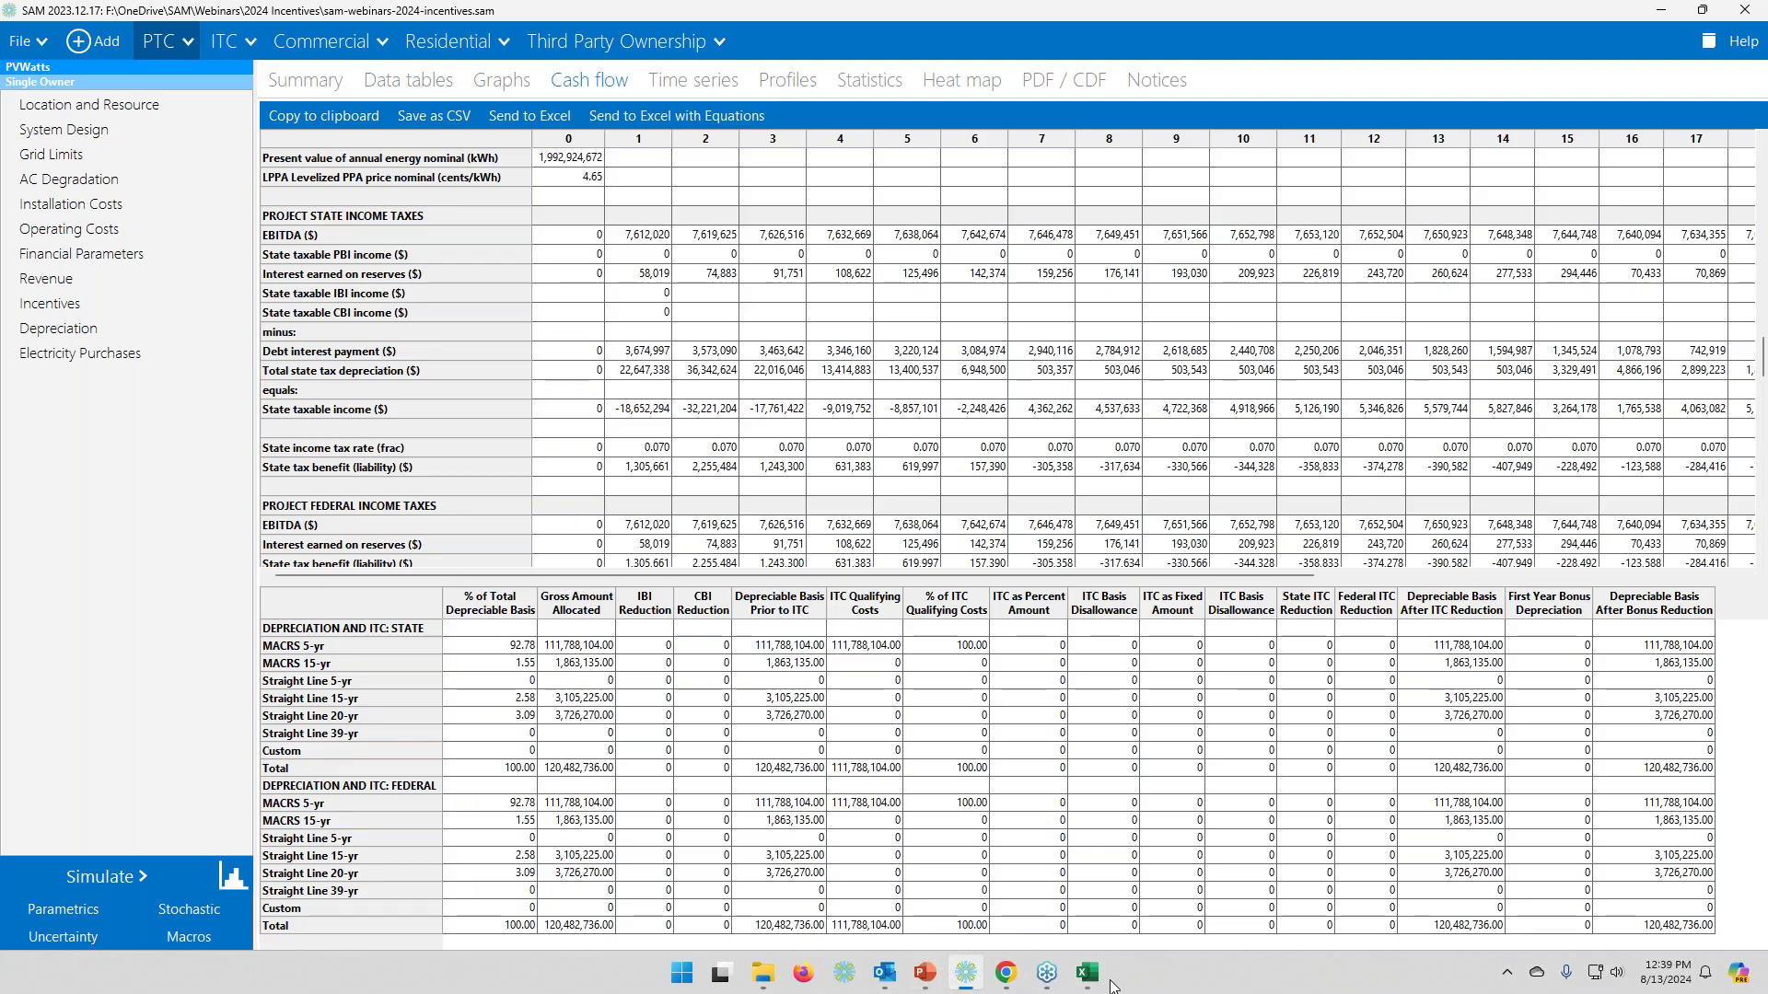
left_click(1087, 866)
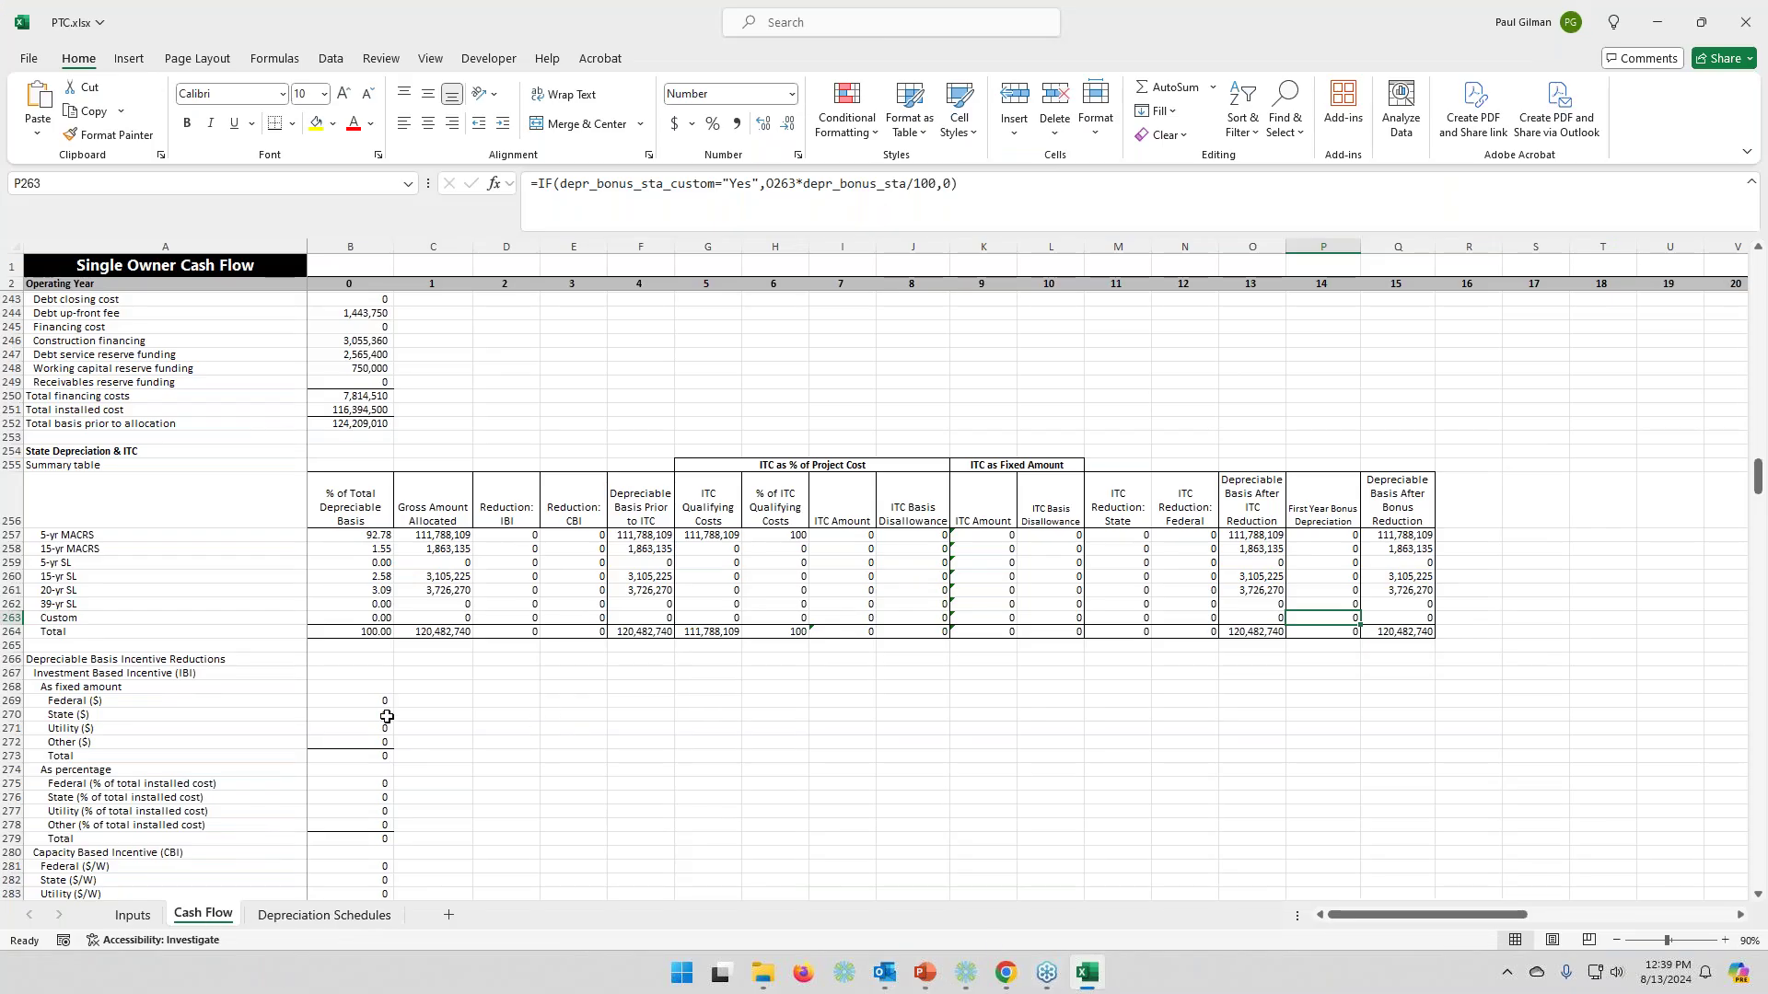
scroll(387, 716, "up", 6)
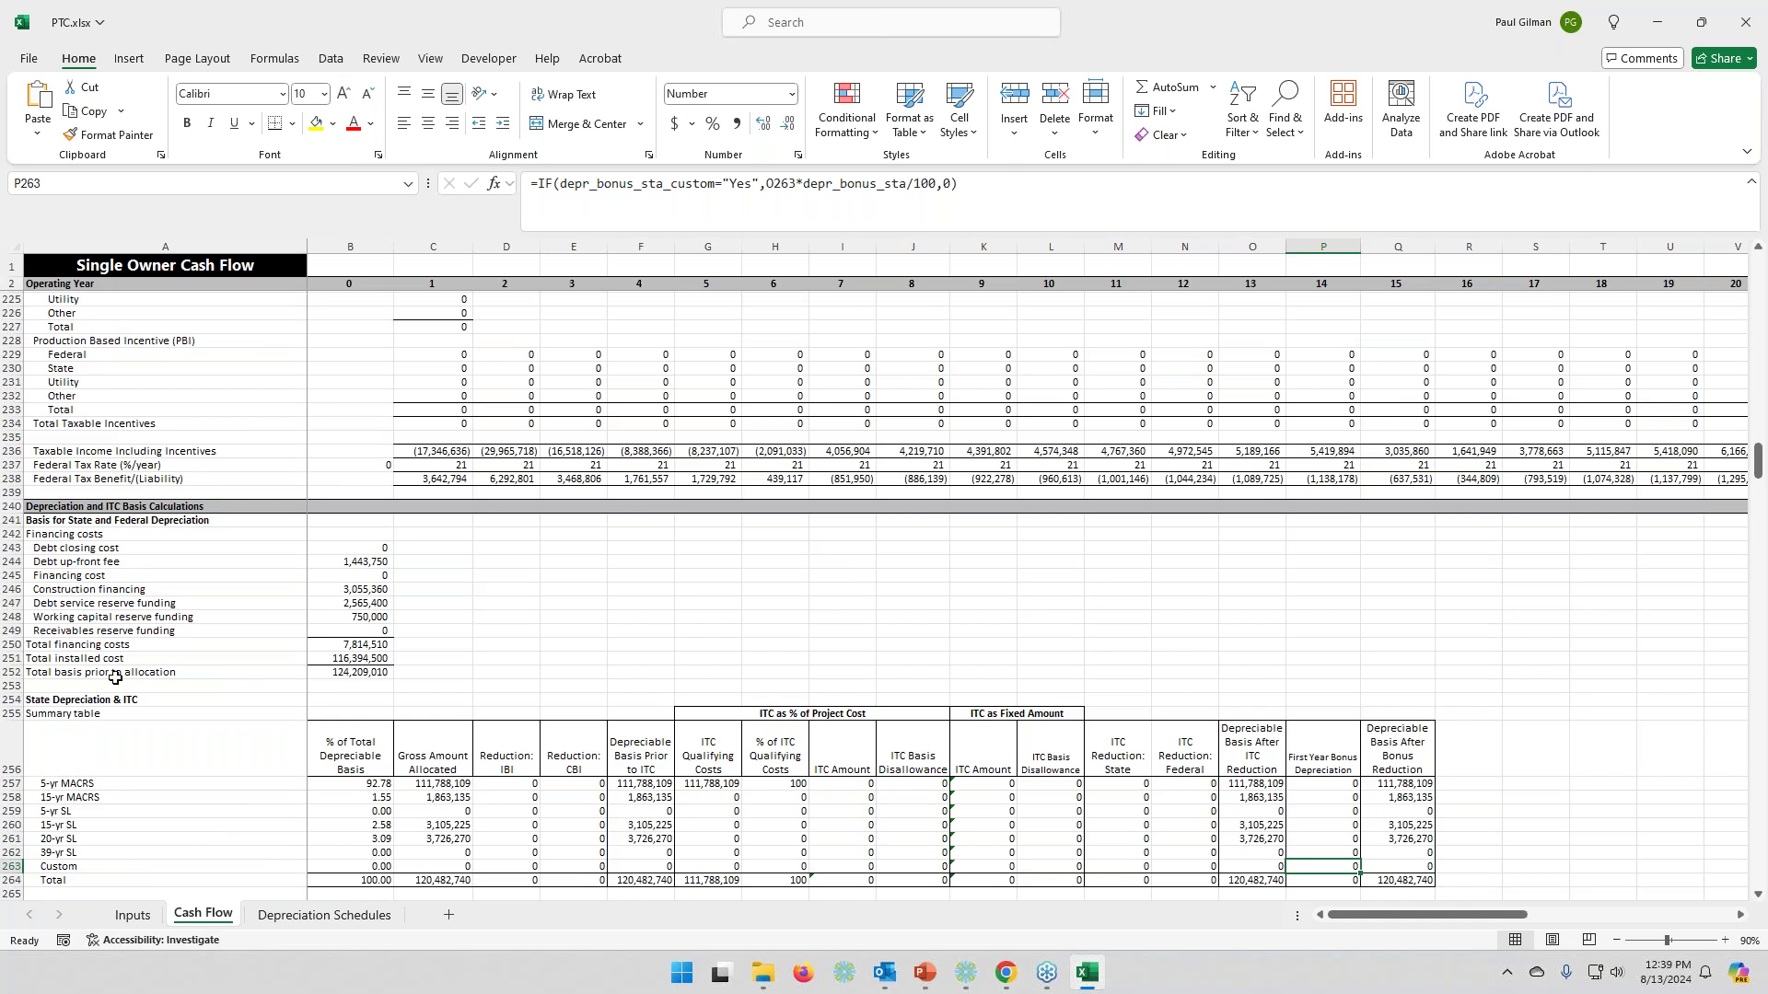
left_click(348, 675)
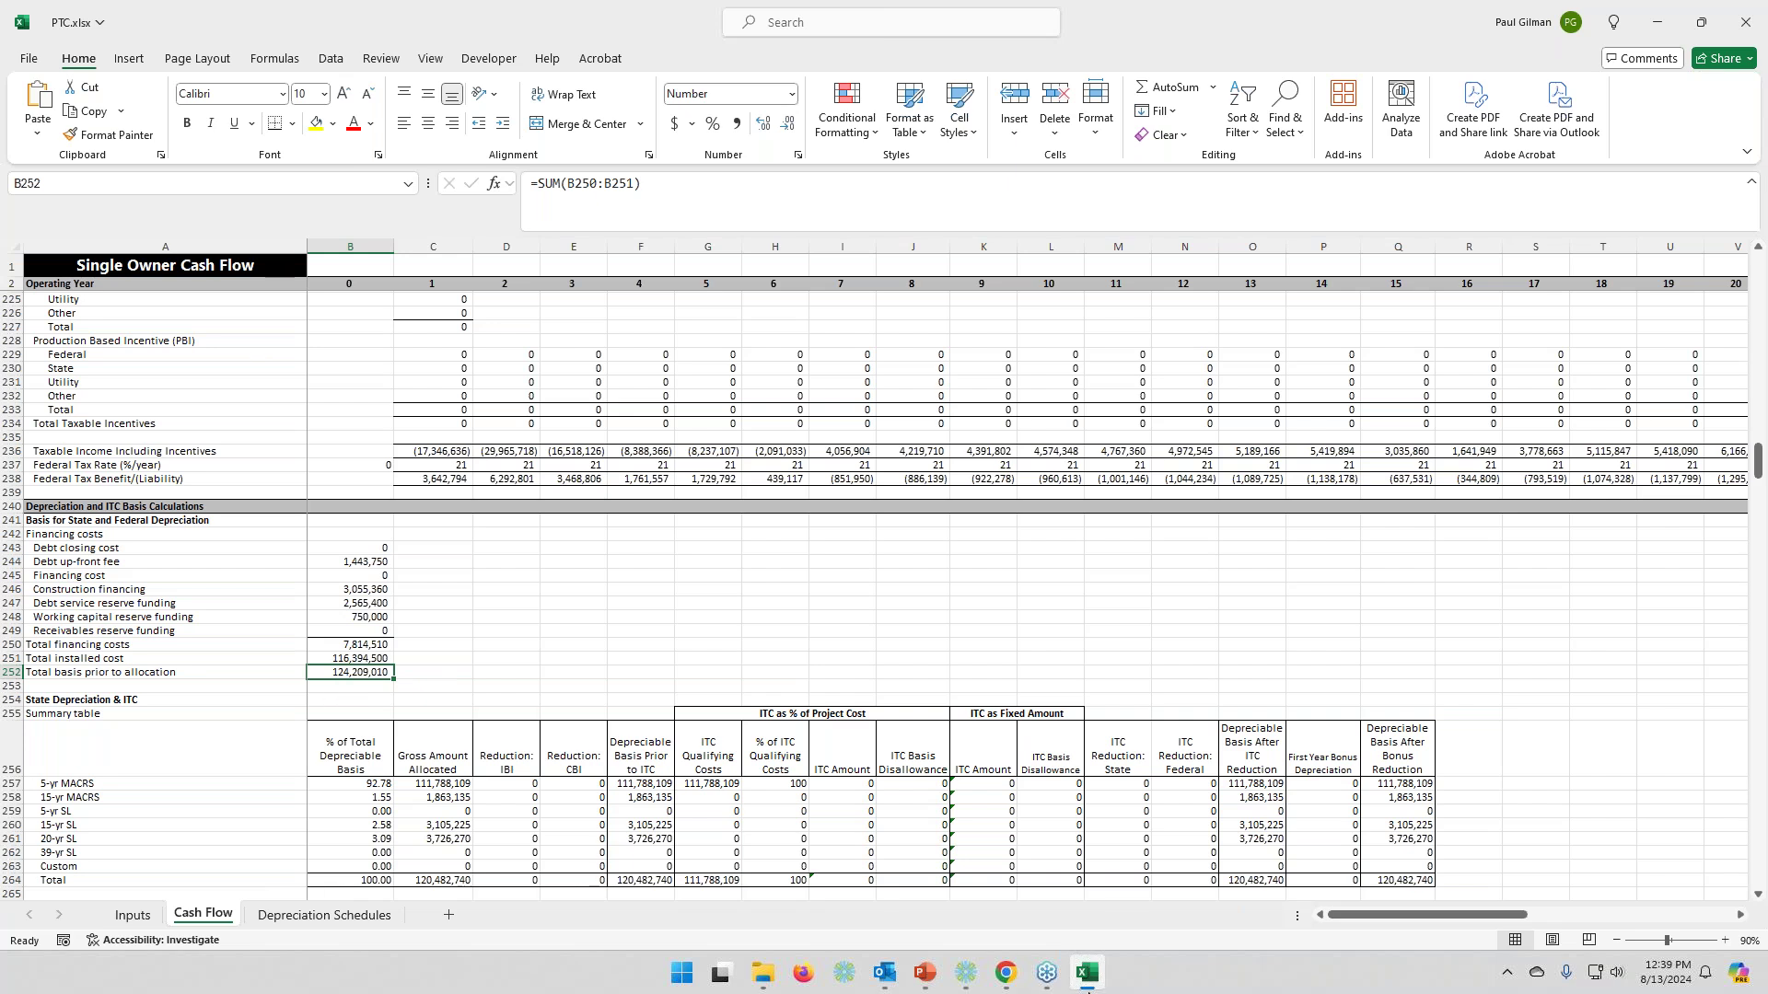
- Compare the basis values in SAM's PTC data table with Total basis prior to allocation in the Excel workbook
left_click(974, 981)
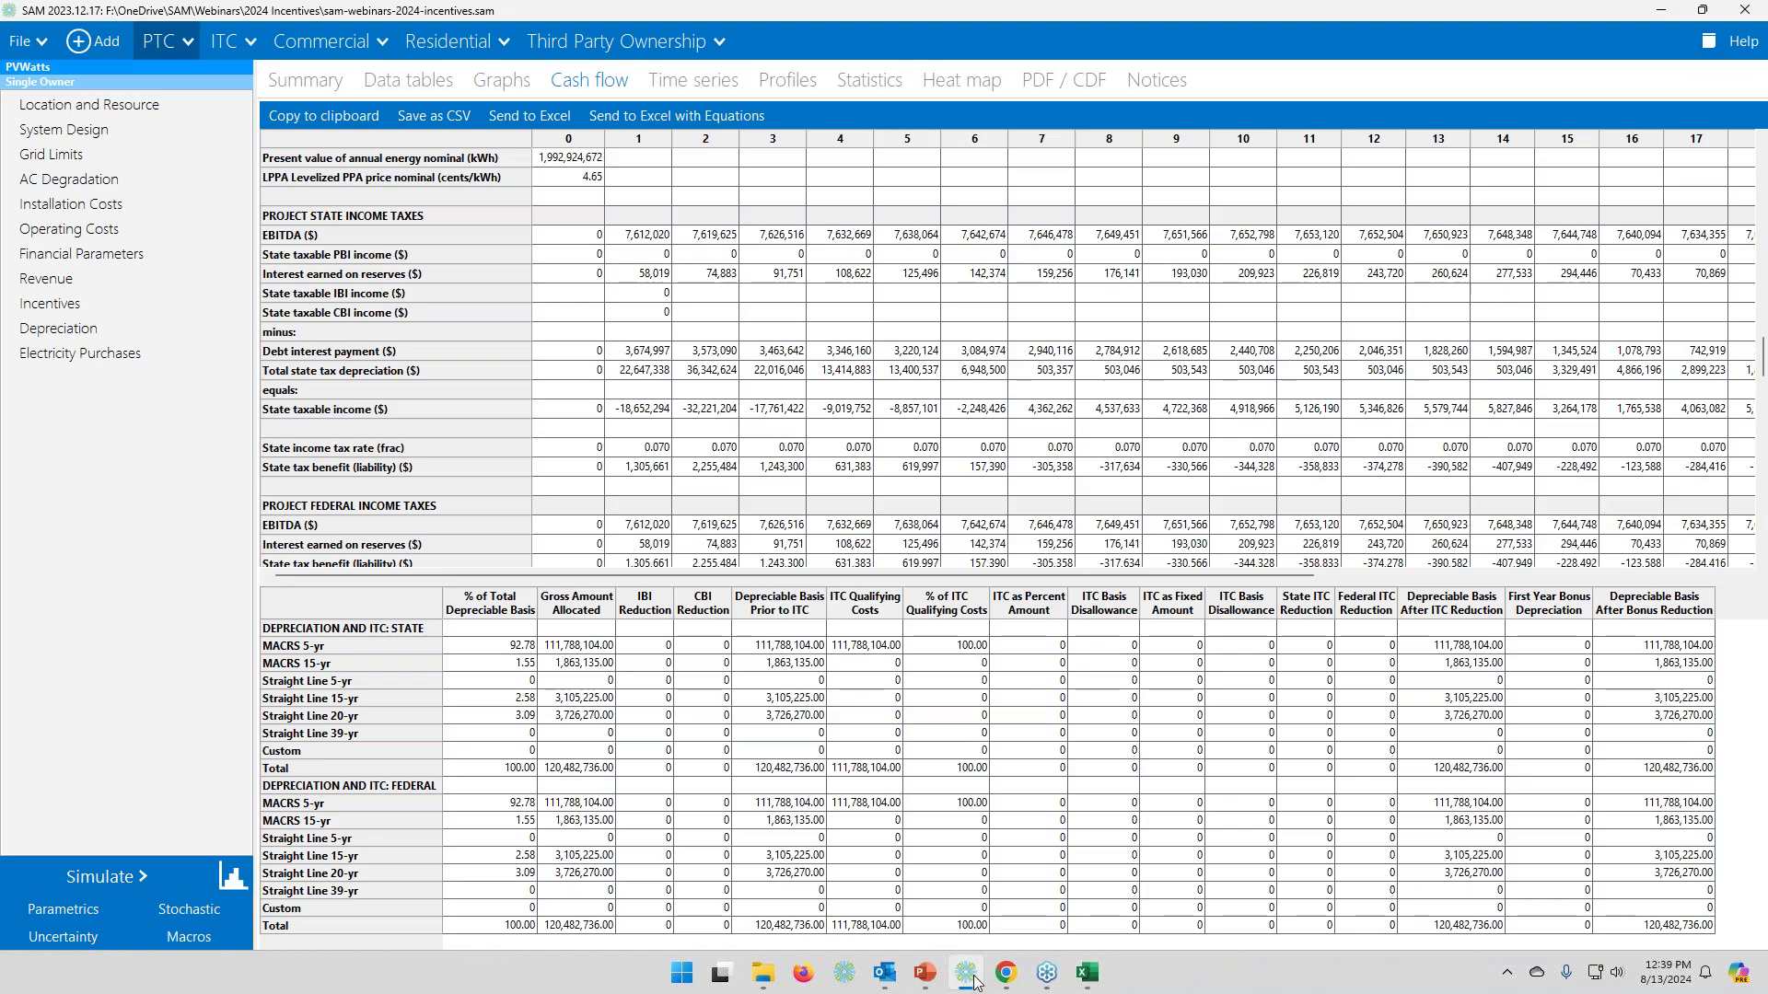
left_click(406, 81)
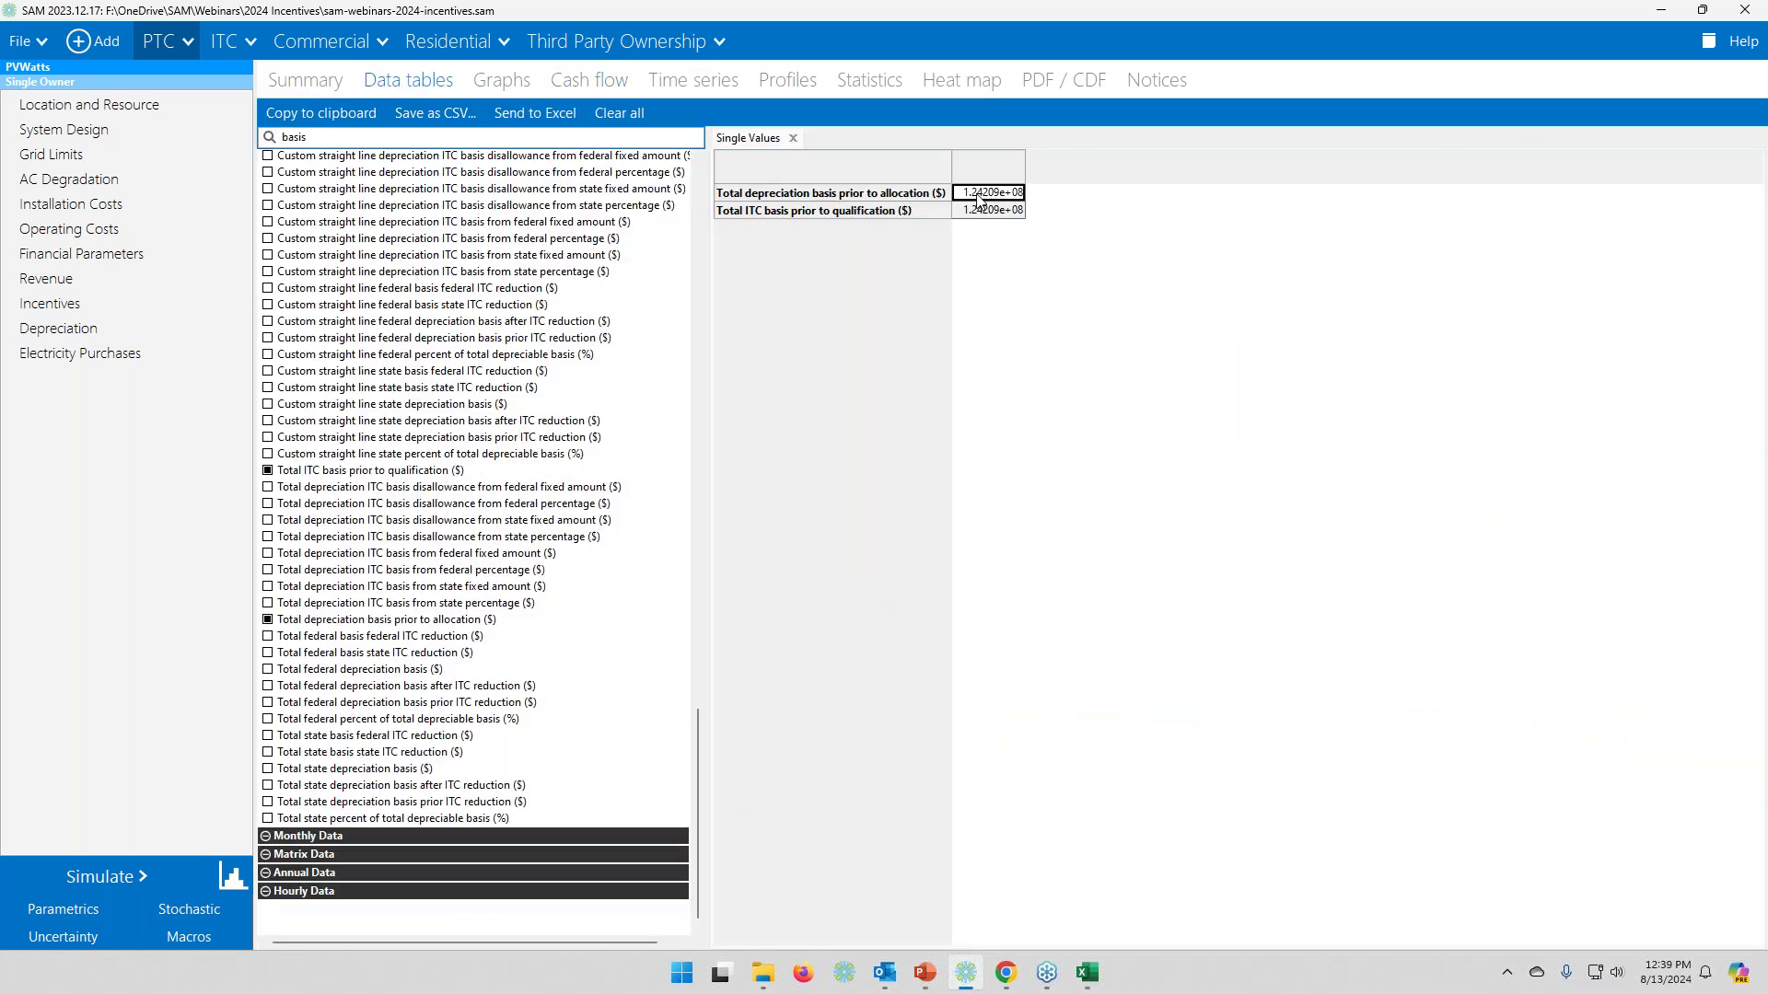
left_click(1087, 973)
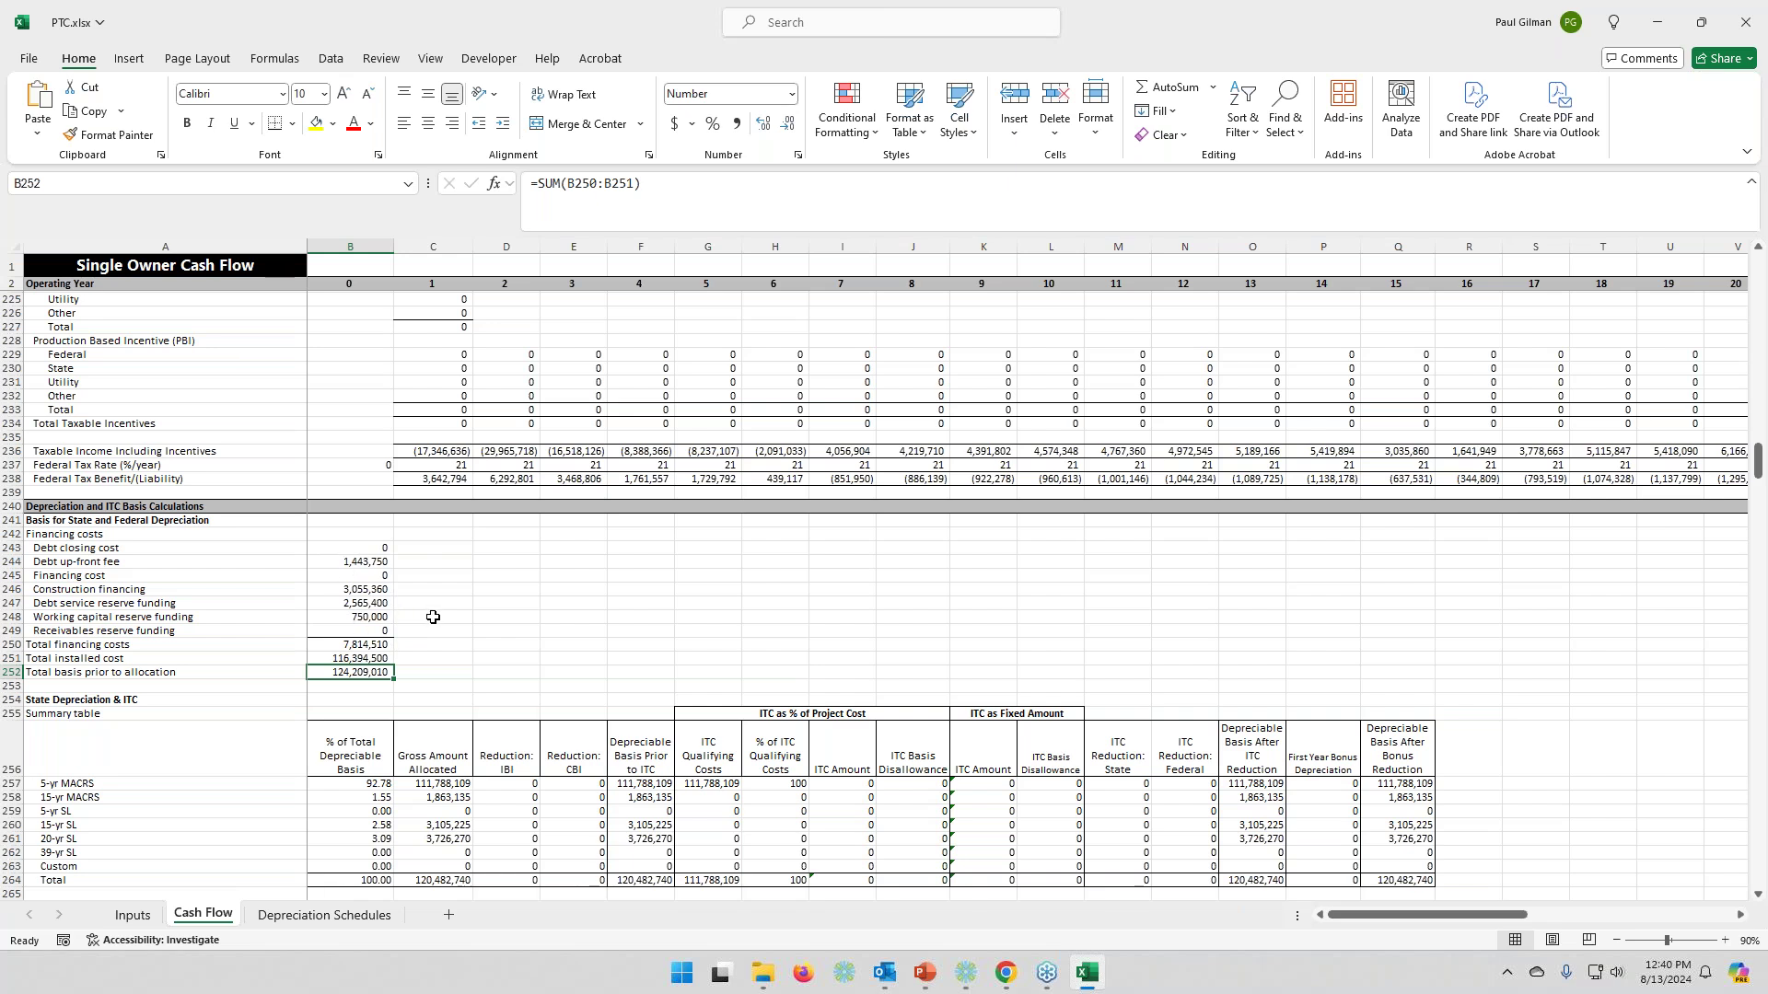
left_click(347, 687)
left_click(343, 676)
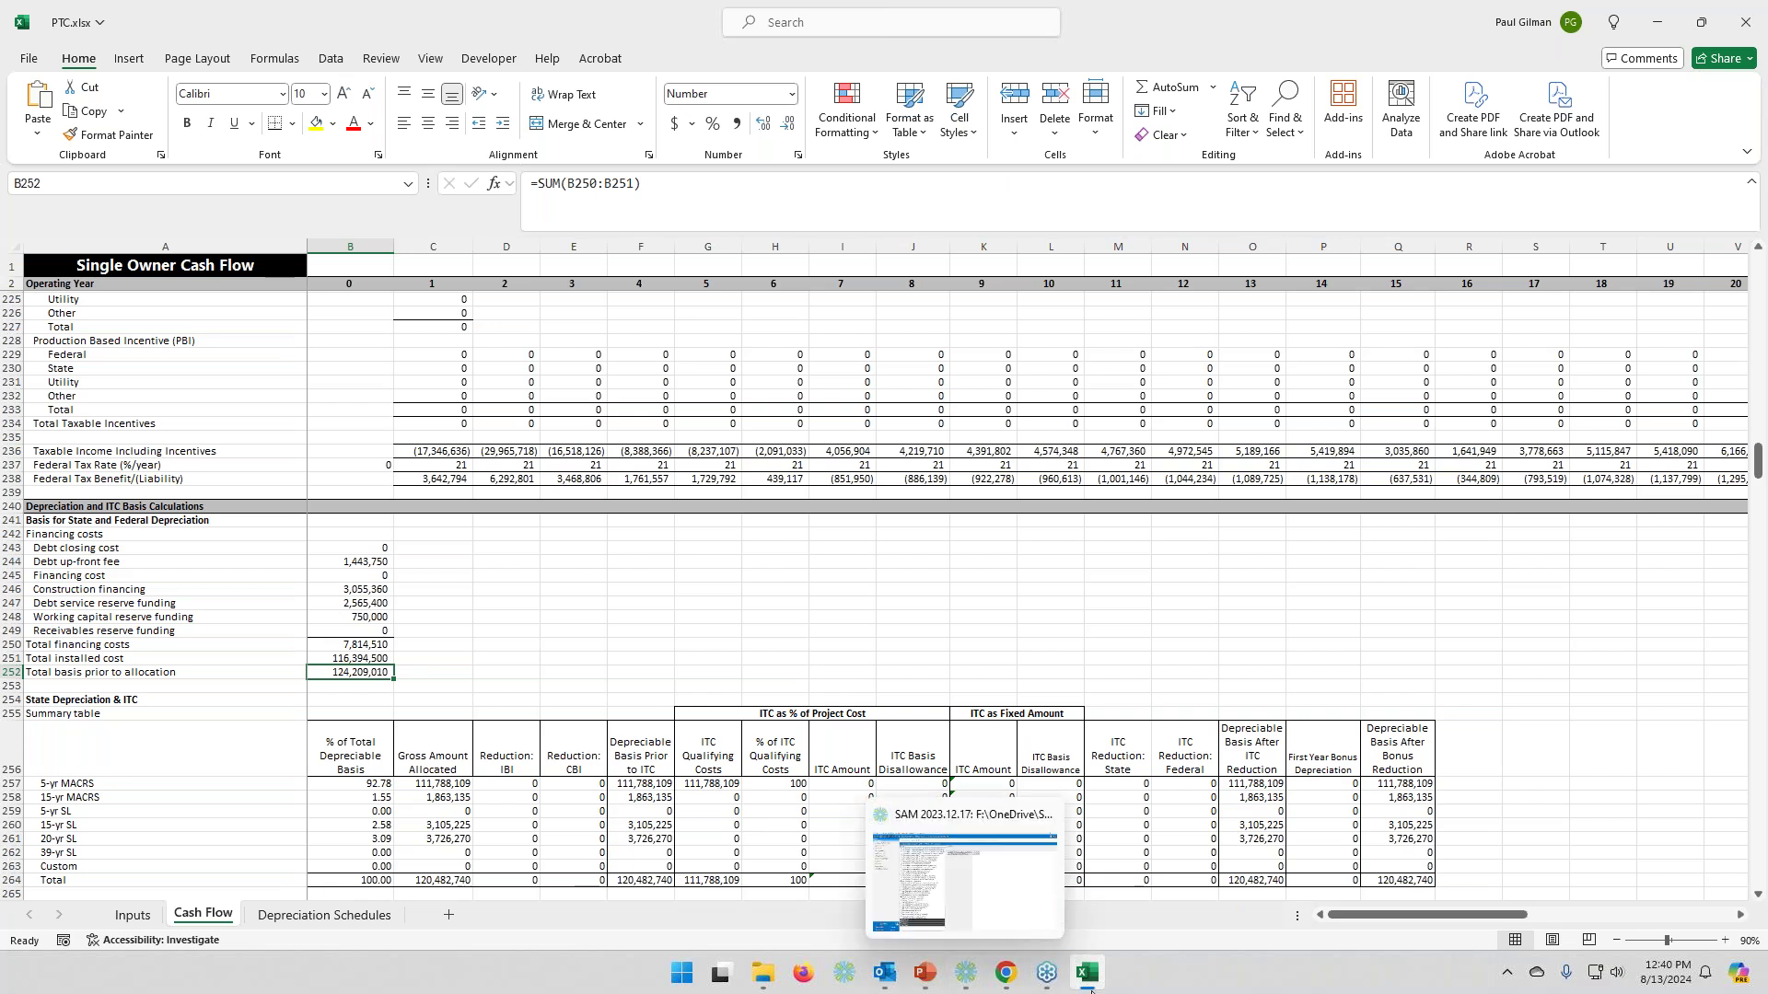
- Switch back to SAM and review the PTC case's Incentives, Financial Parameters and Revenue inputs
mouse_move(996, 988)
left_click(966, 976)
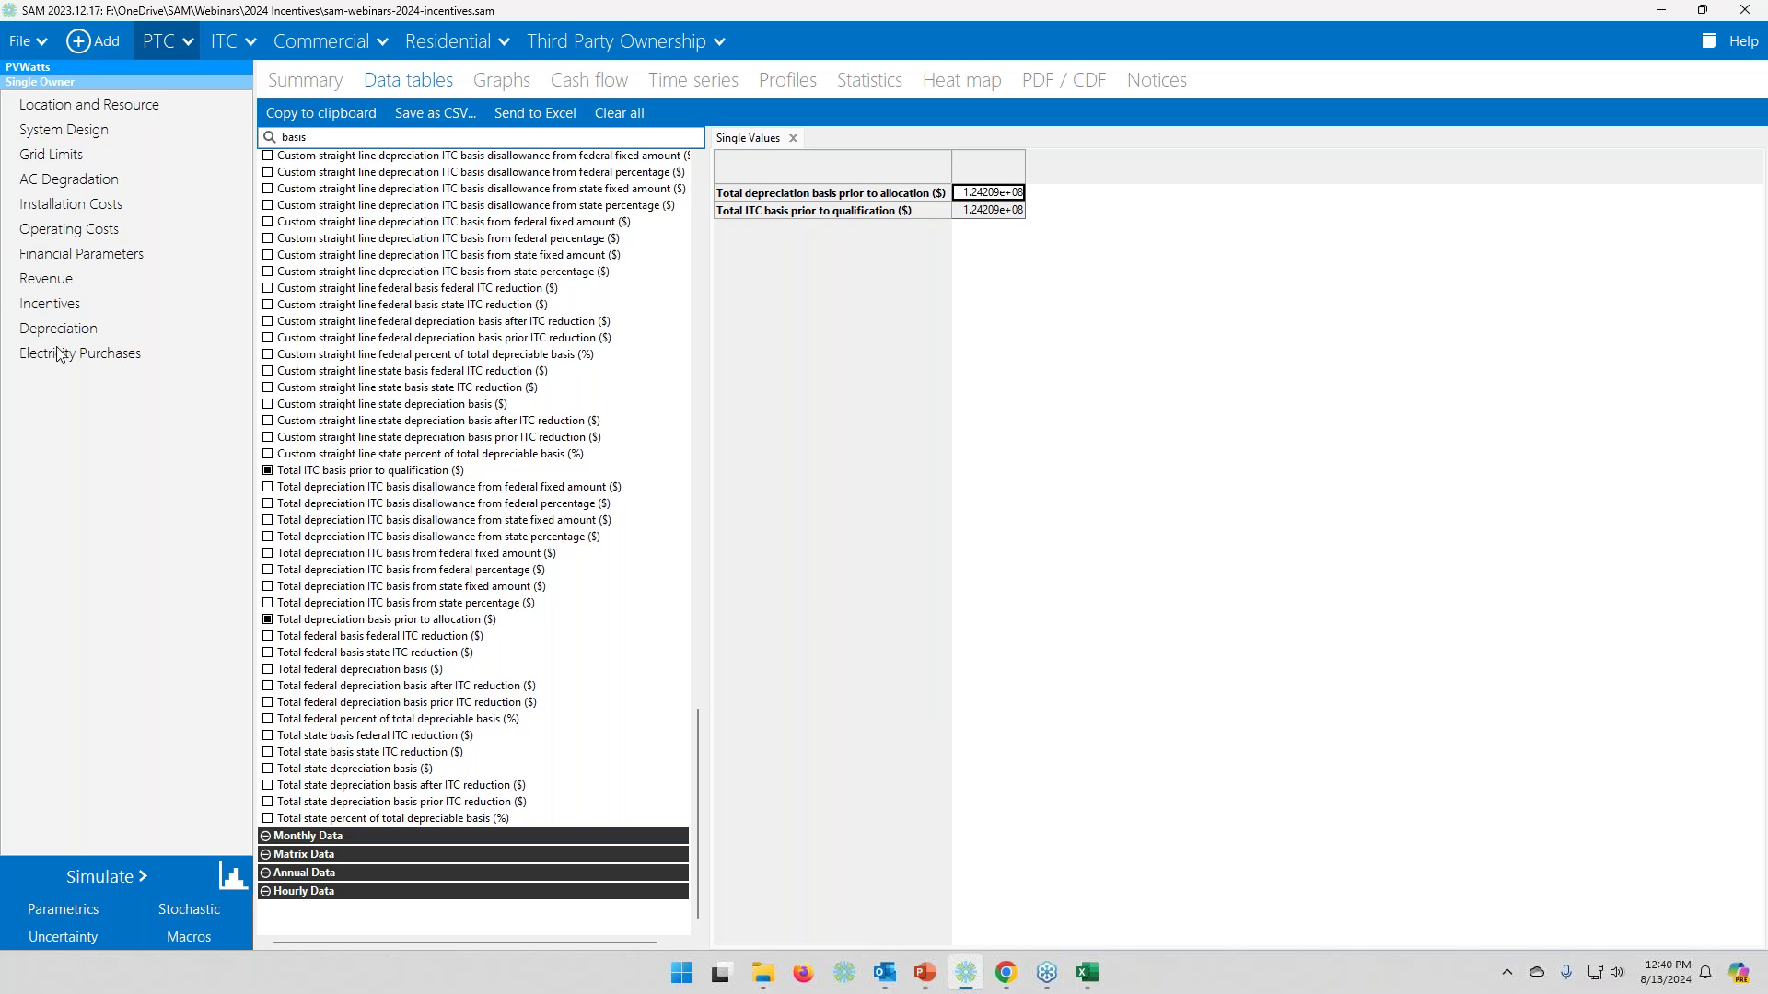
left_click(63, 306)
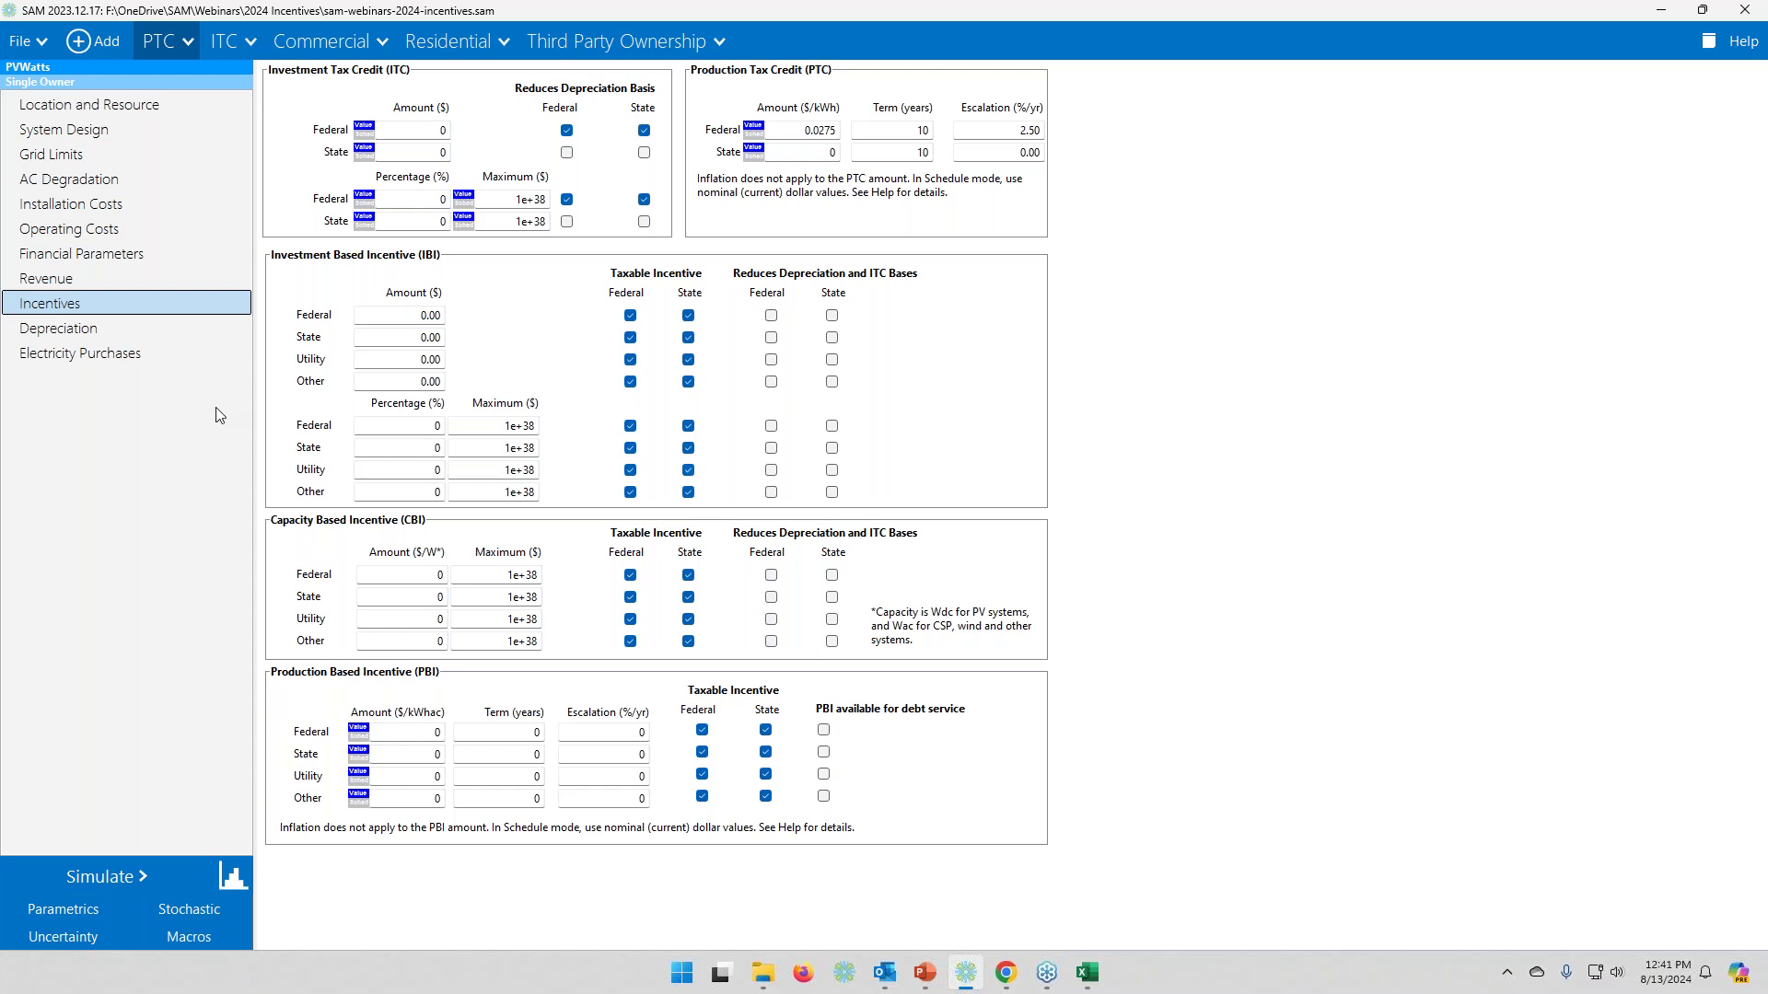
left_click(118, 254)
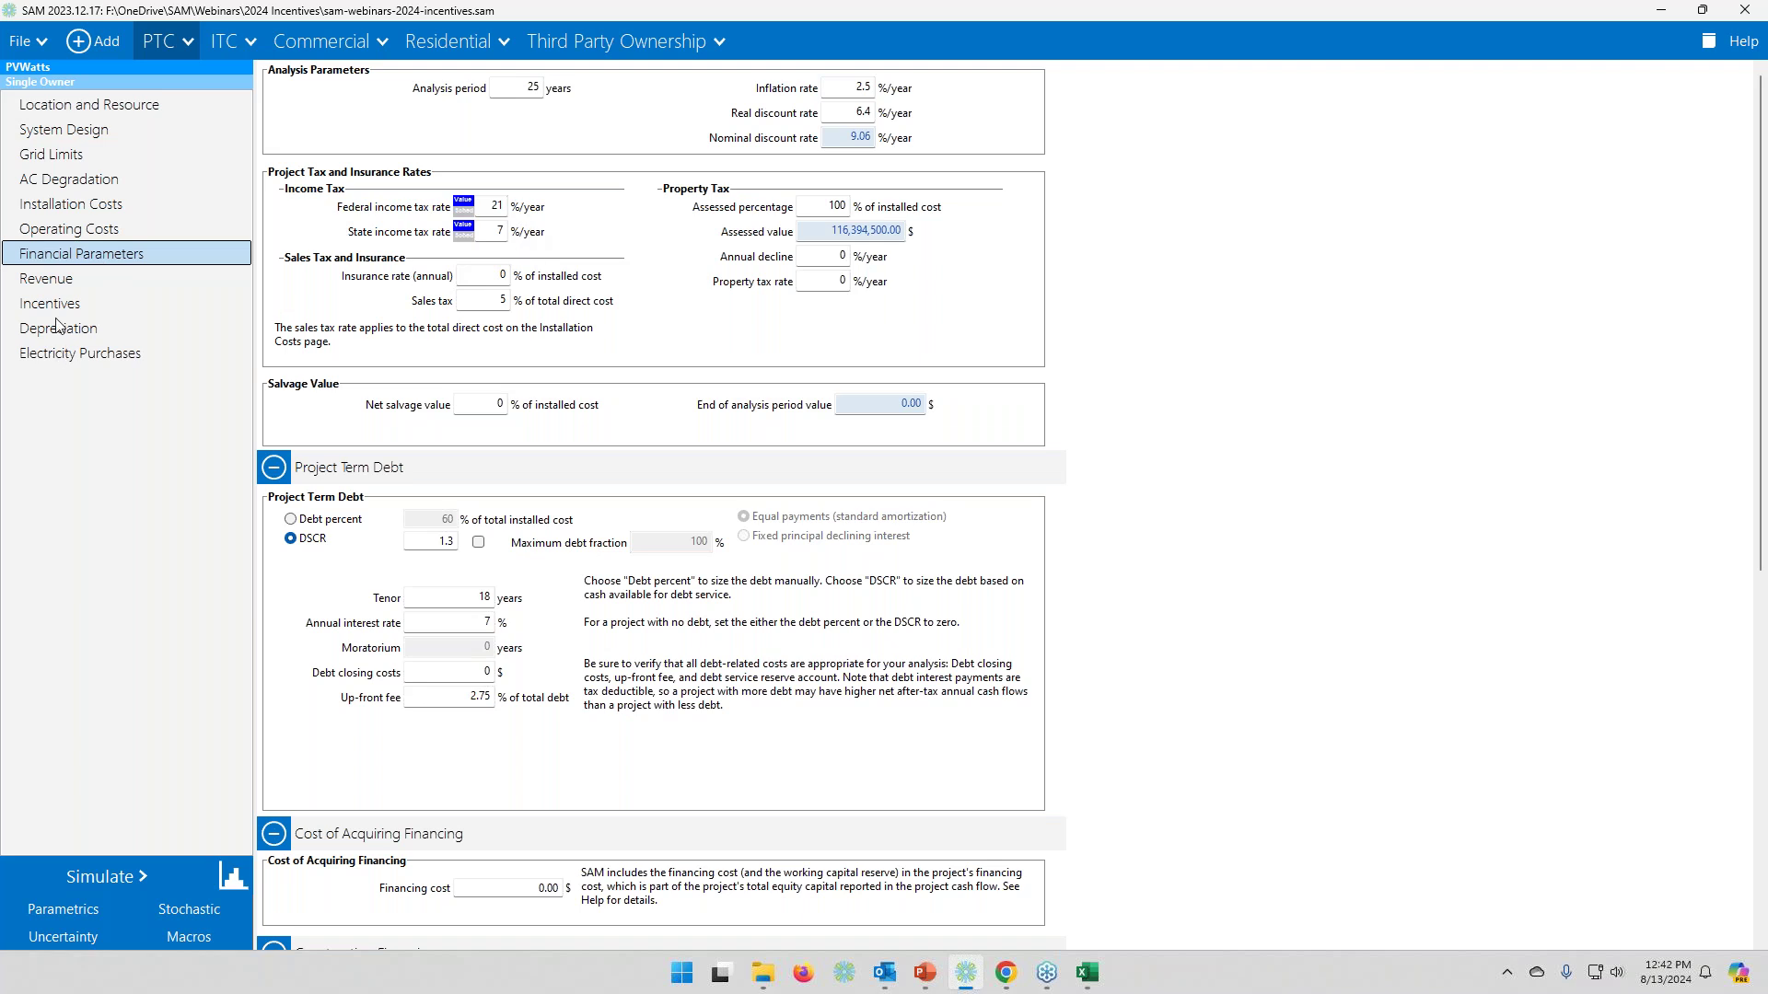
left_click(46, 278)
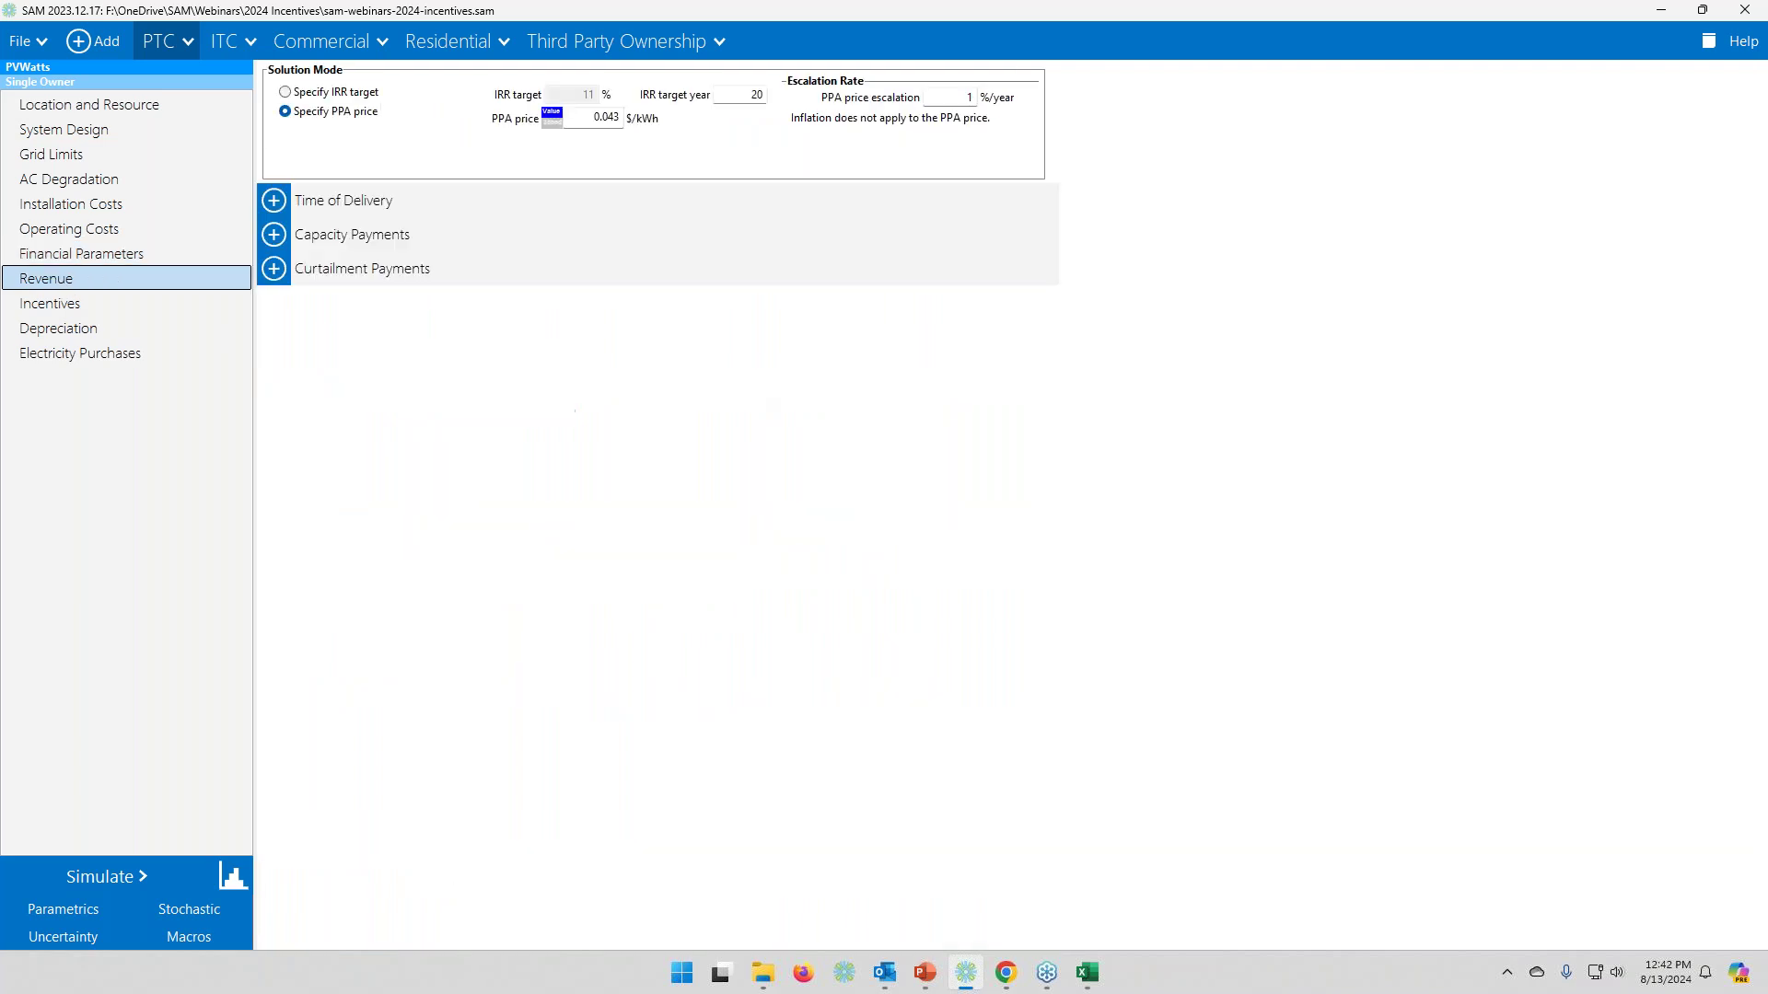
- Enlarge the upper table of the PTC case's cash flow and examine State tax benefit (liability) under Project Federal Income Taxes
left_click(233, 876)
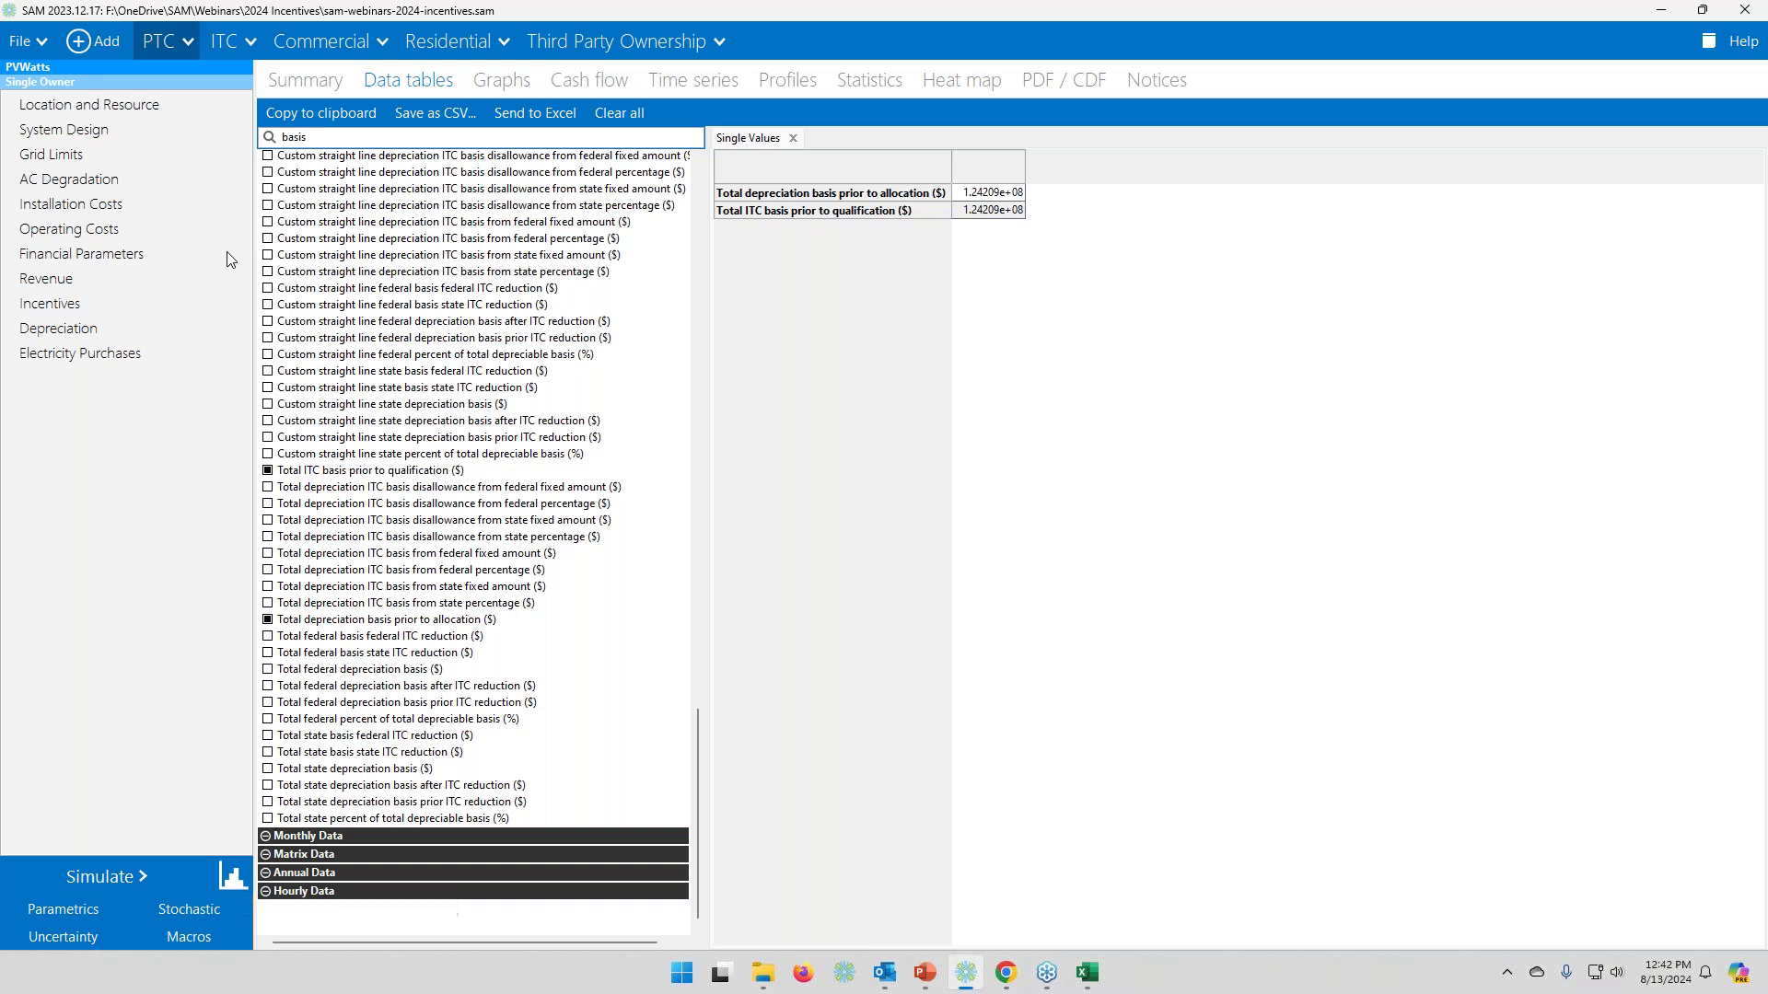
left_click(589, 81)
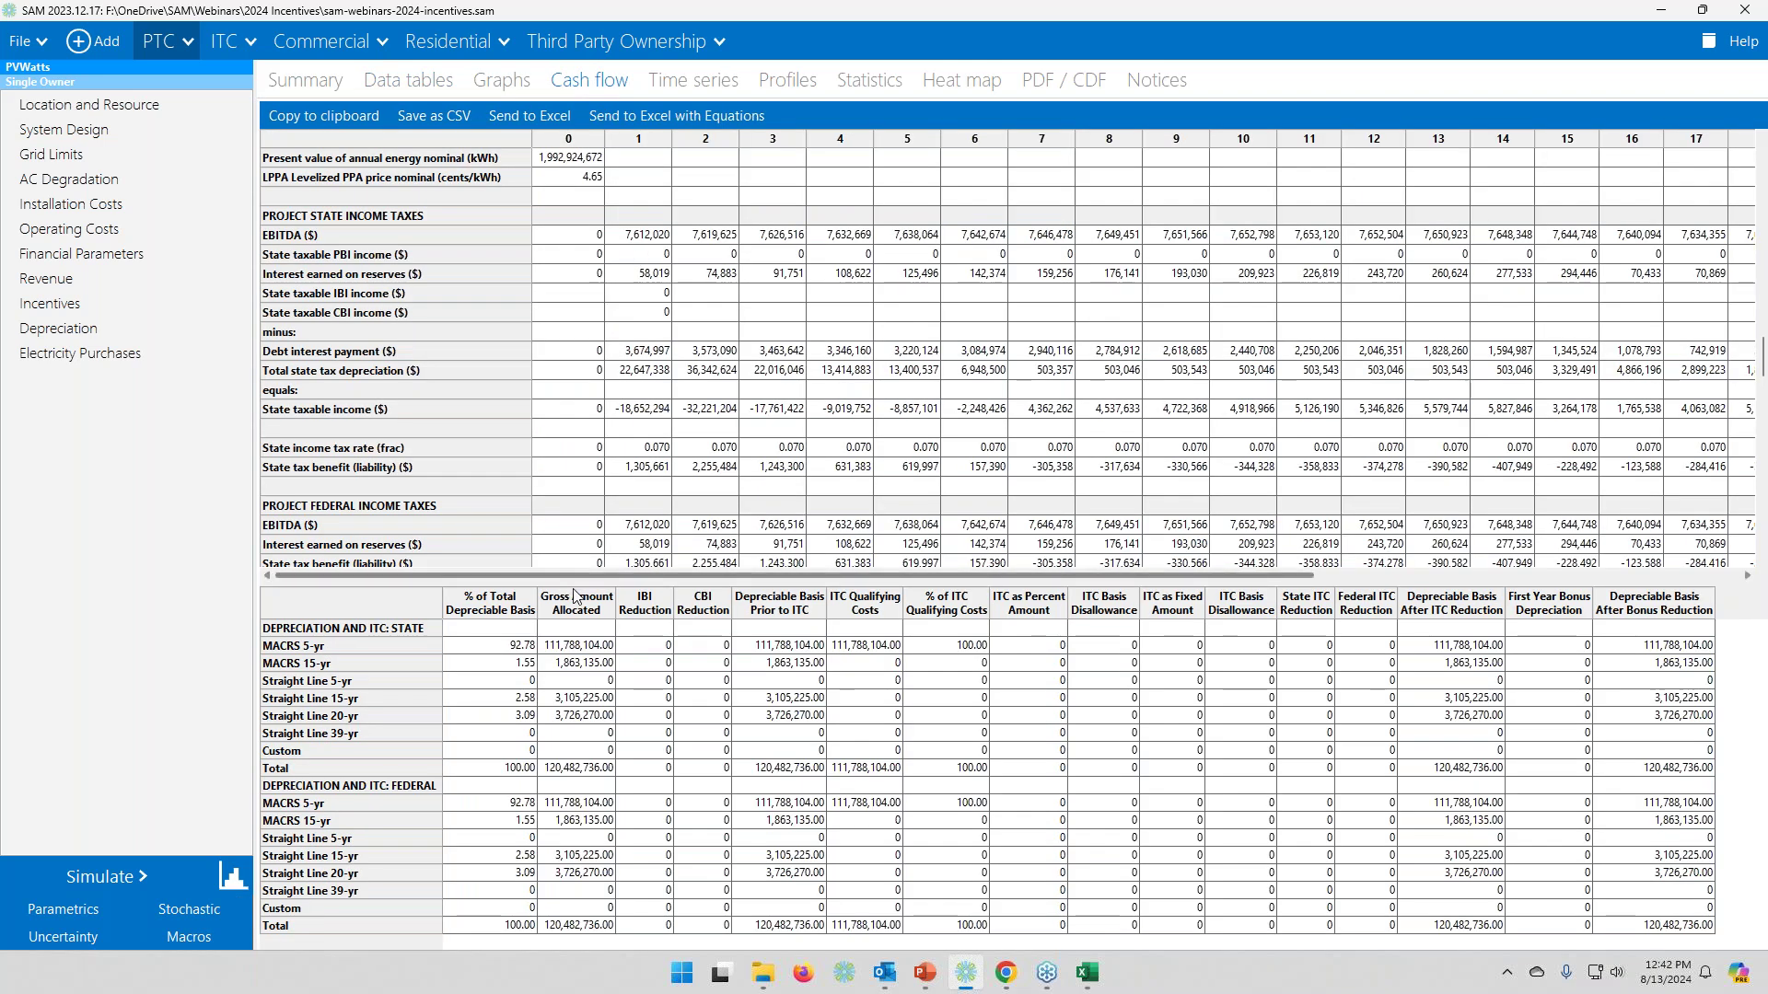
left_click_drag(575, 580, 552, 839)
left_click(394, 513)
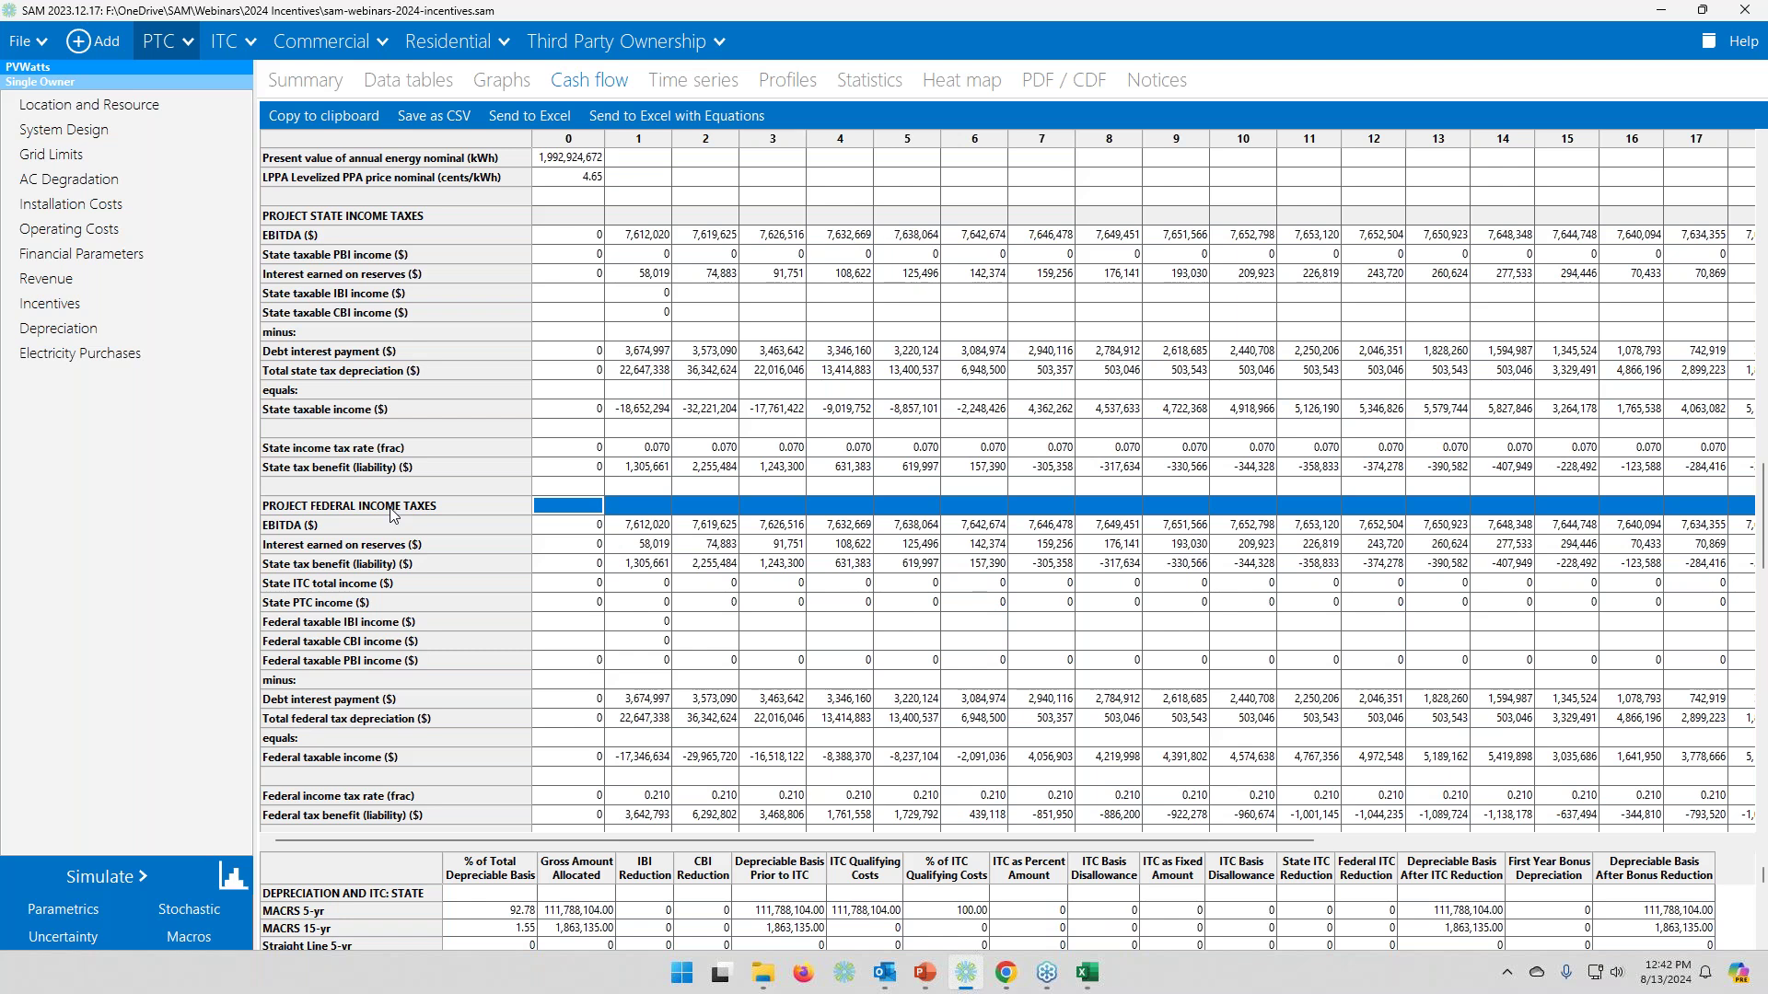
scroll(394, 513, "down", 2)
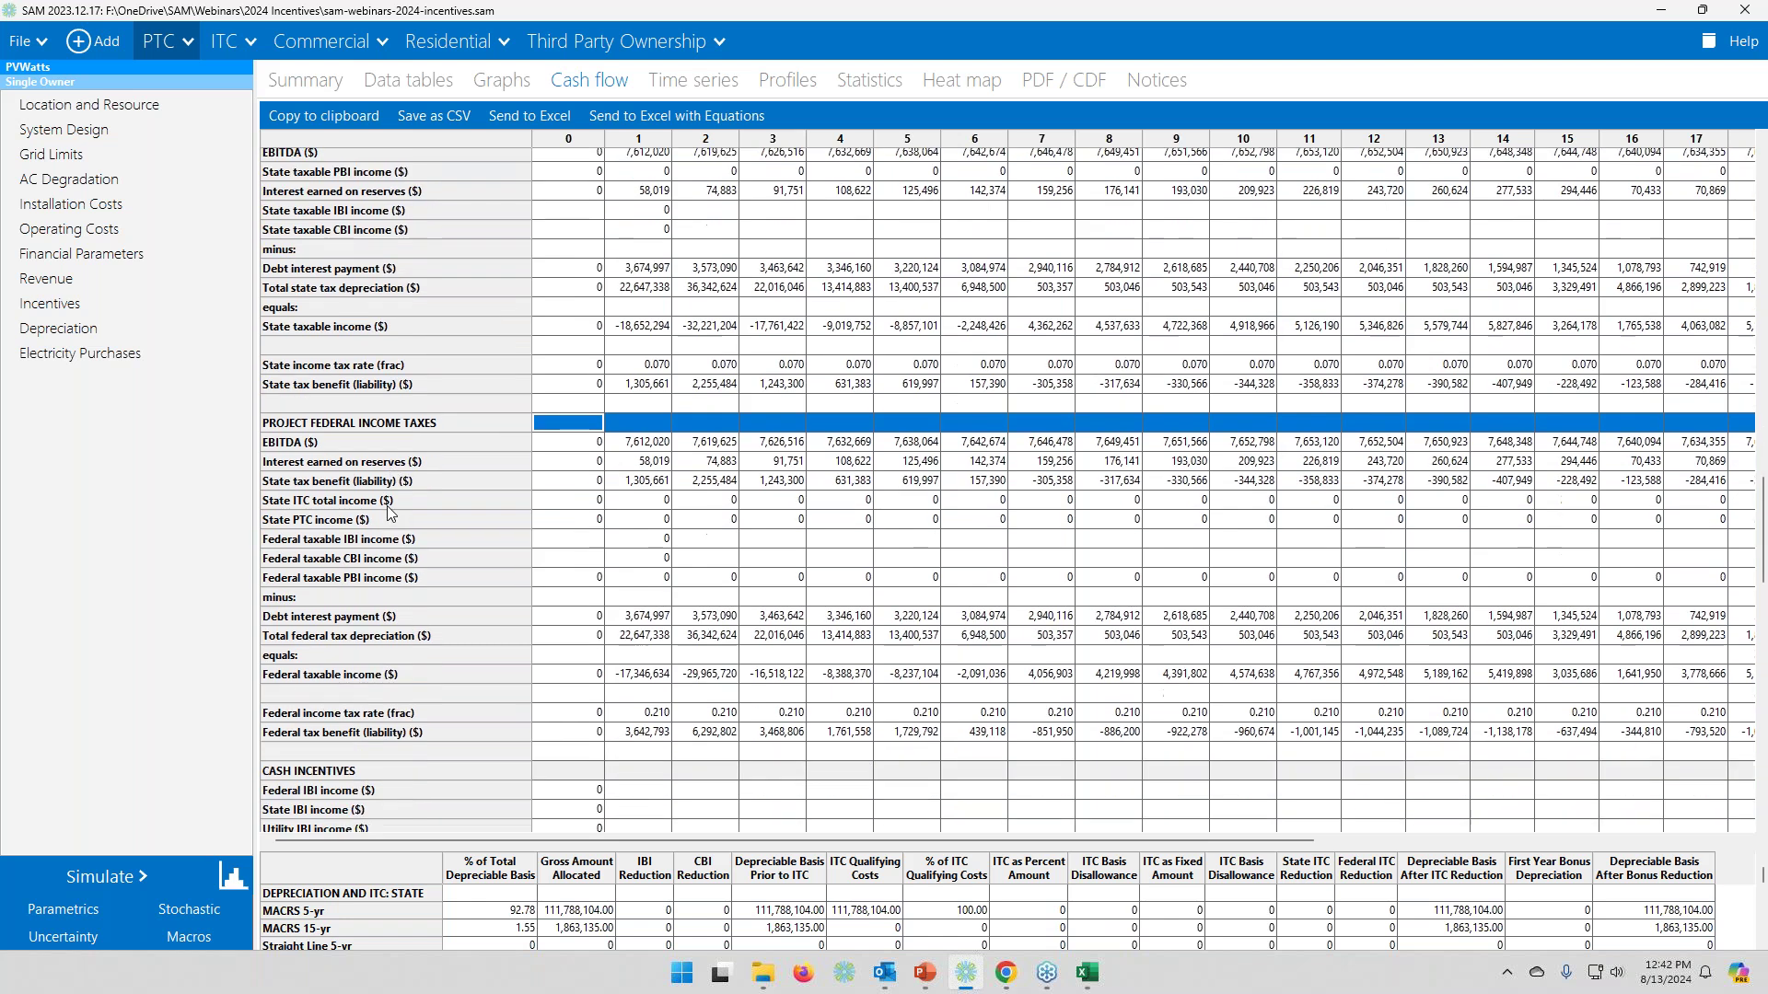
left_click(303, 485)
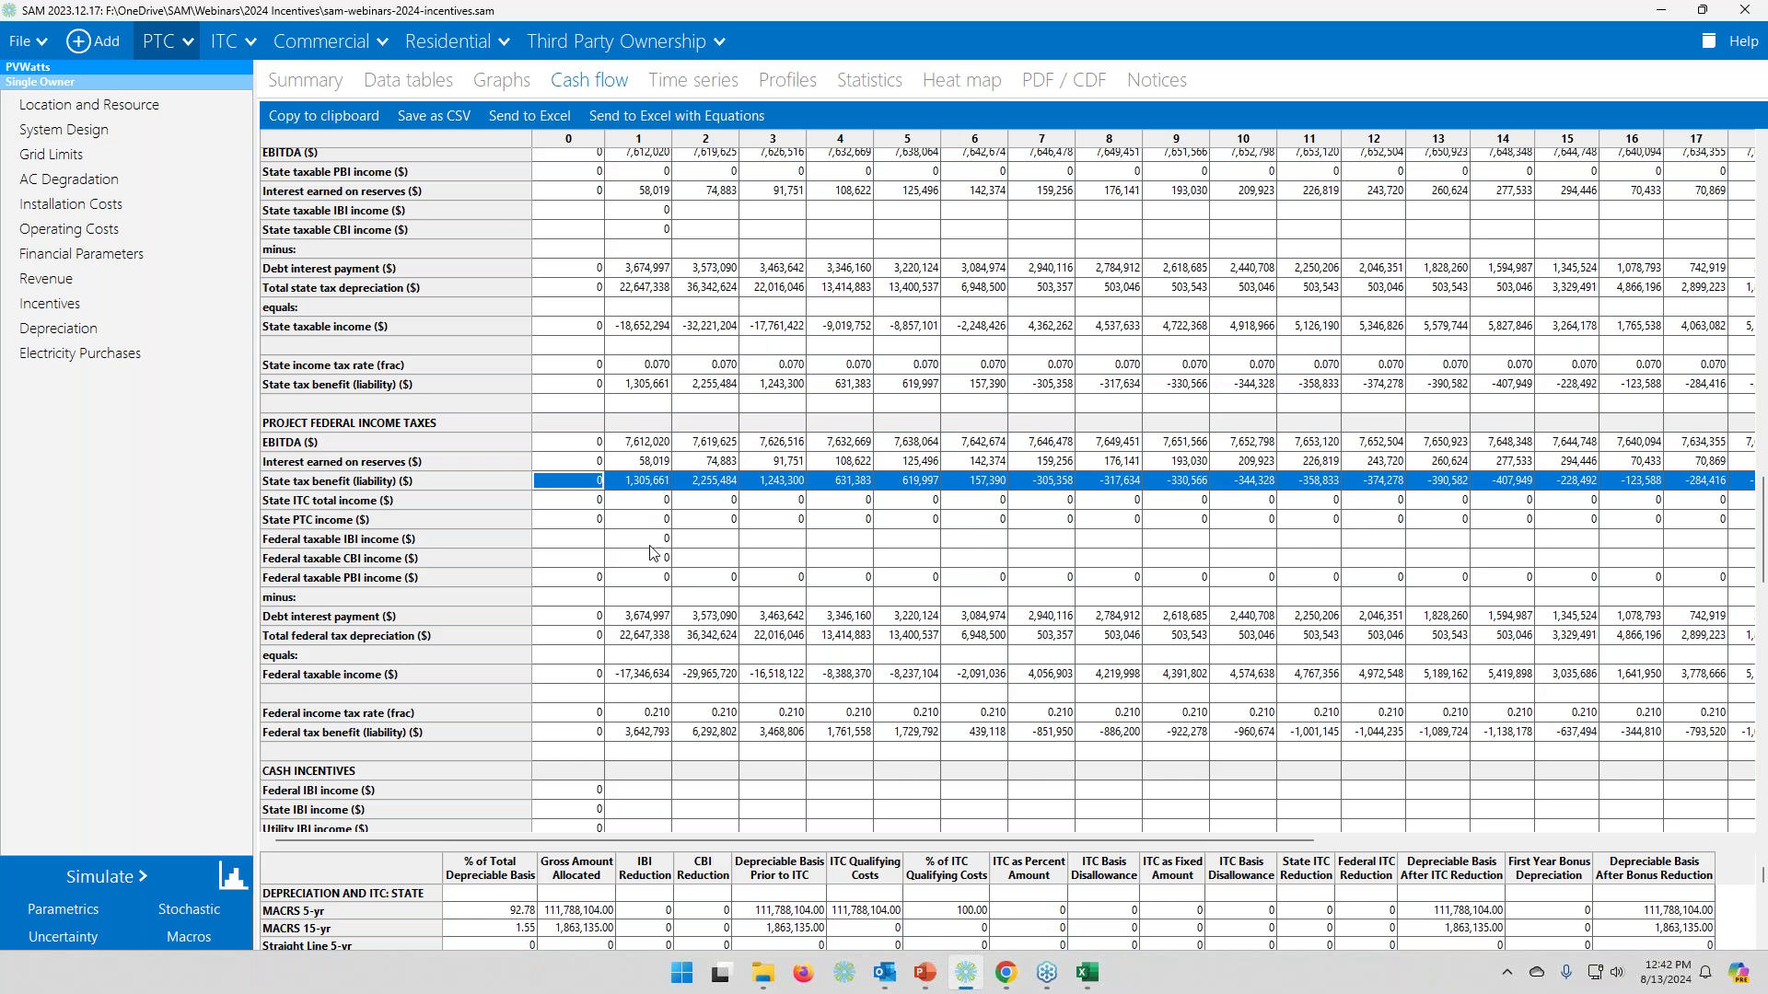
- Switch to PTC.xlsx in Excel and locate the Federal Income Taxes section of the Cash Flow sheet
left_click(1087, 978)
scroll(248, 672, "down", 10)
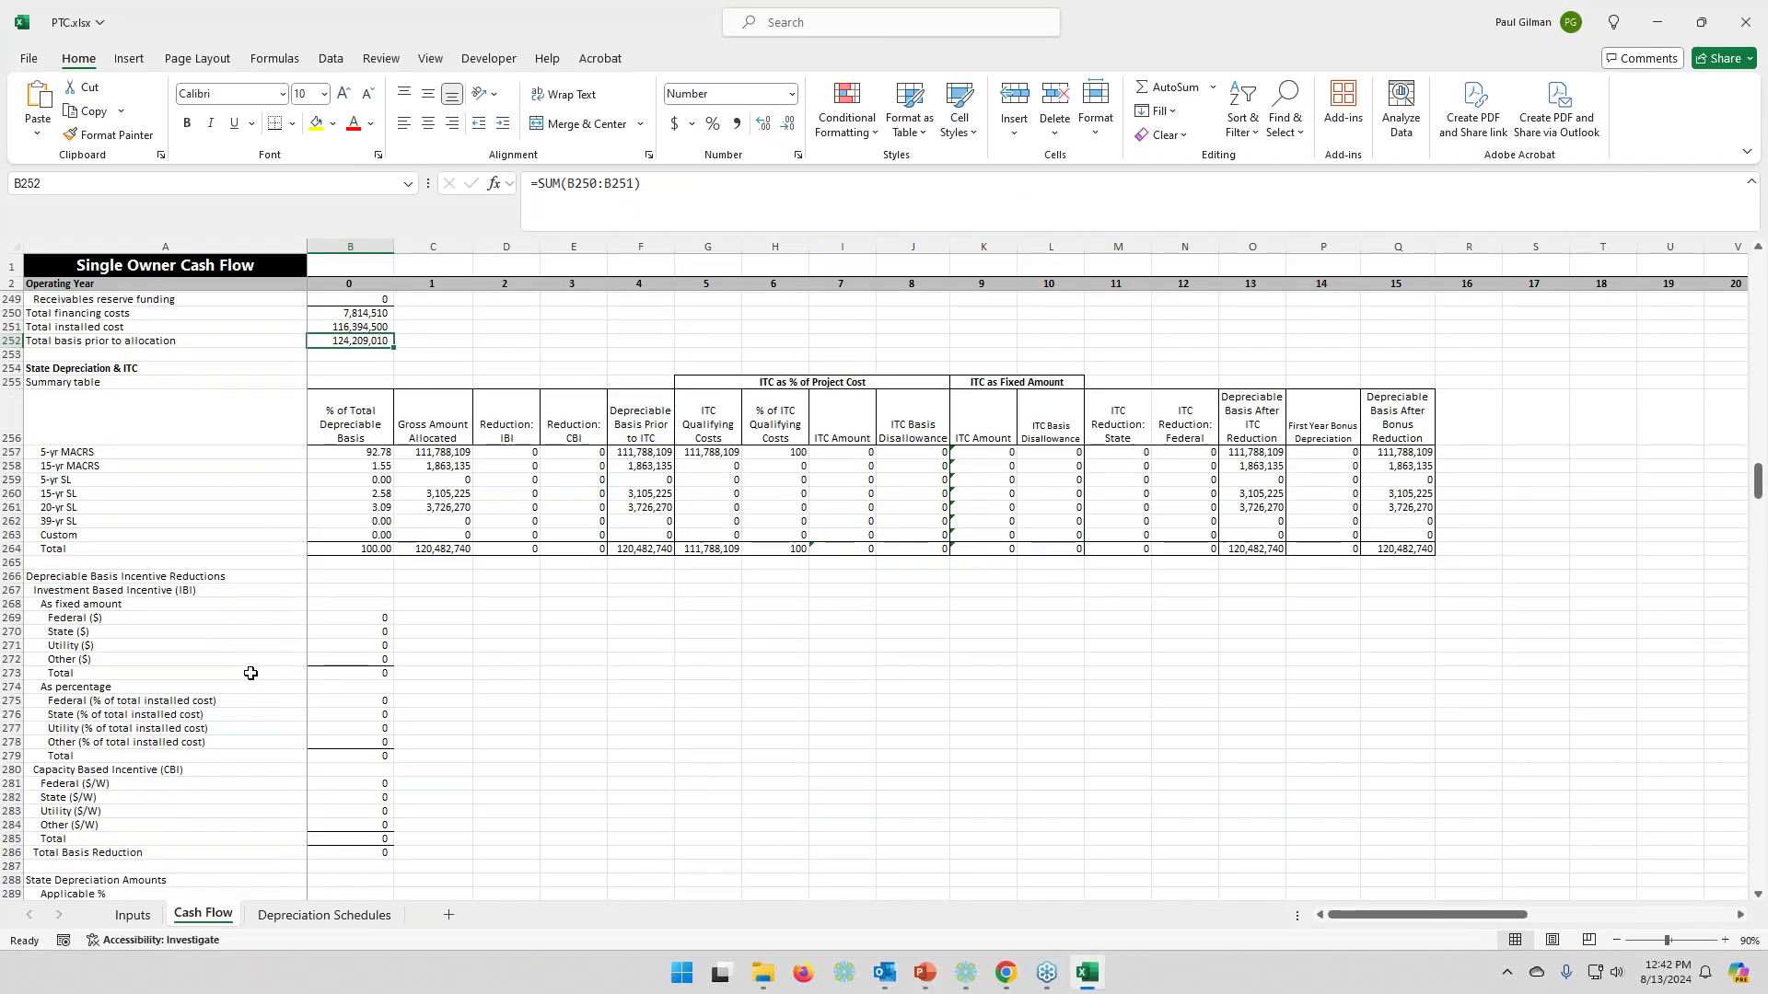
scroll(241, 670, "up", 11)
scroll(235, 669, "up", 20)
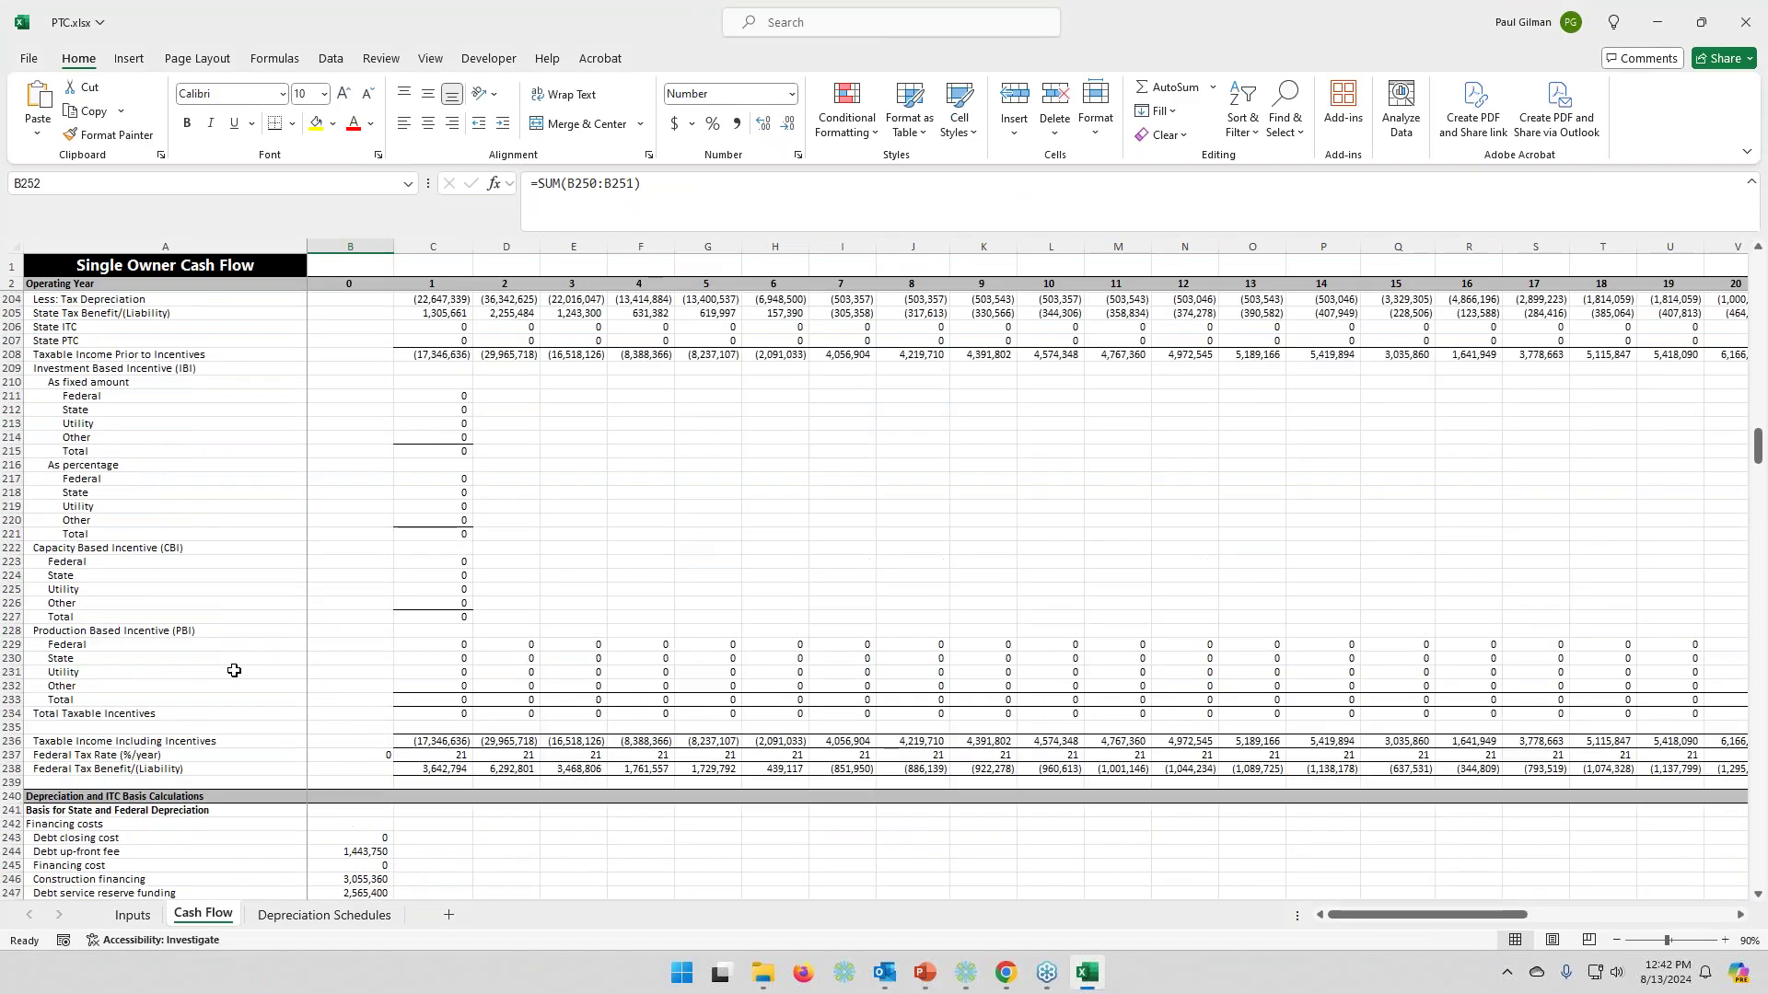
scroll(229, 674, "down", 8)
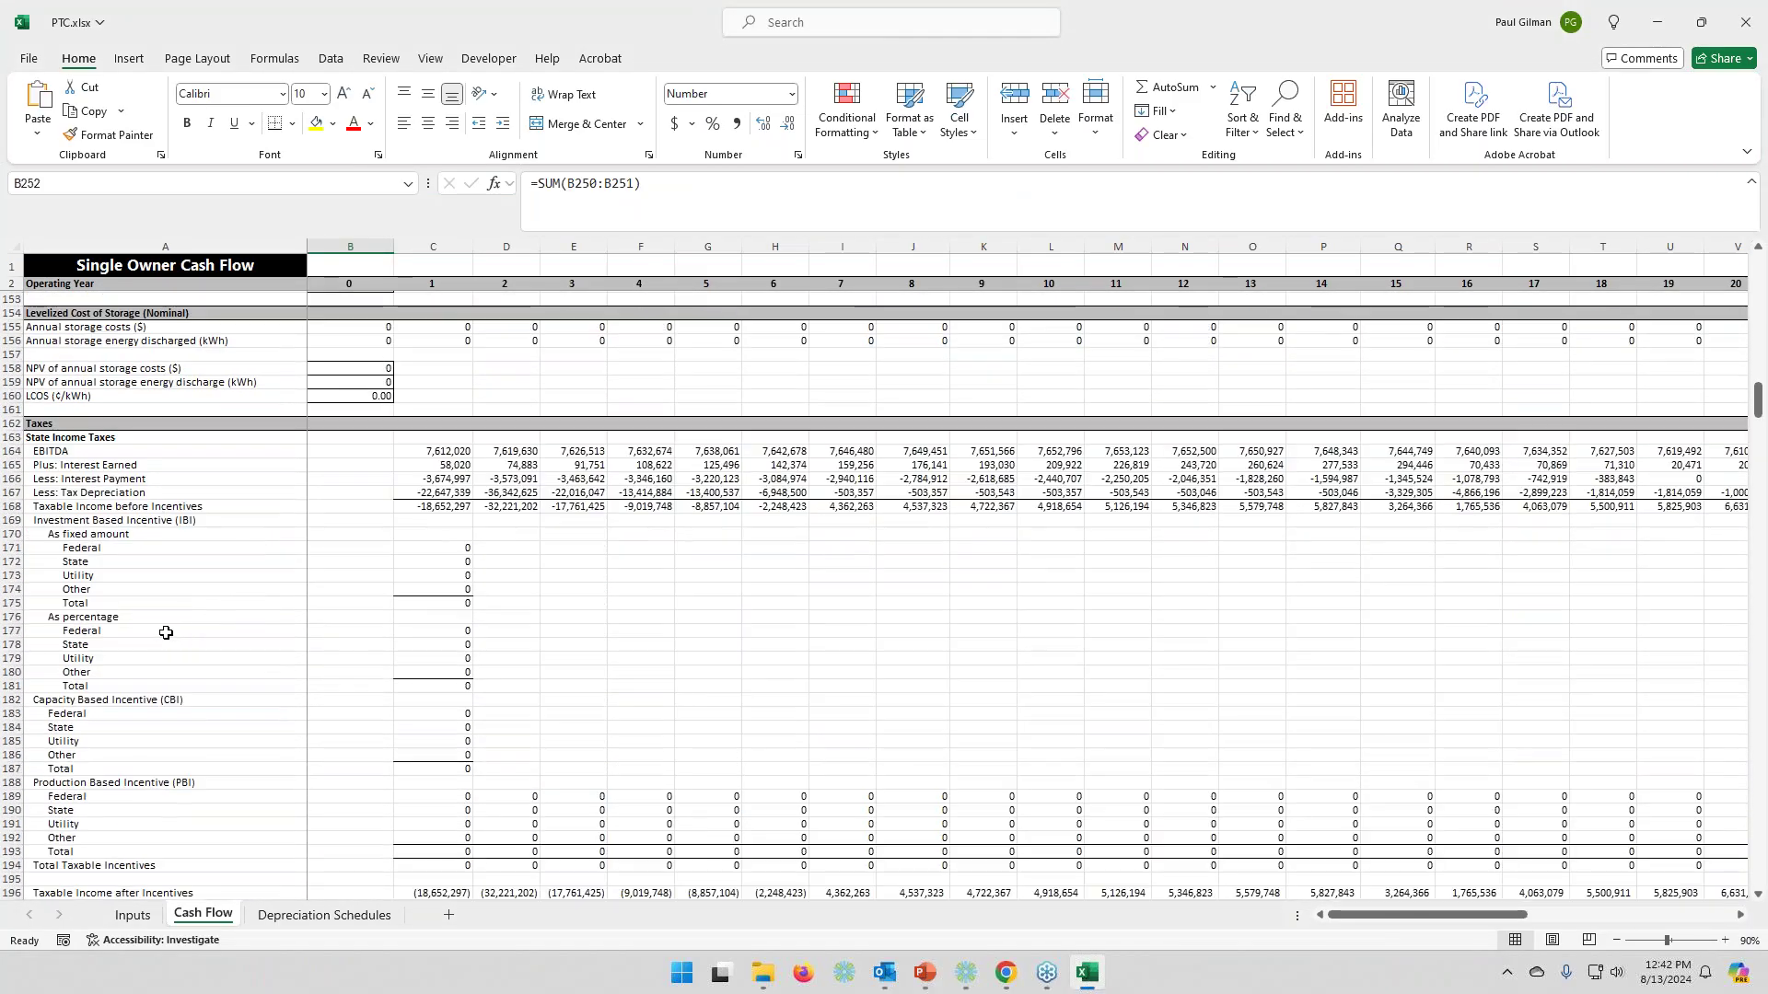
scroll(166, 662, "up", 4)
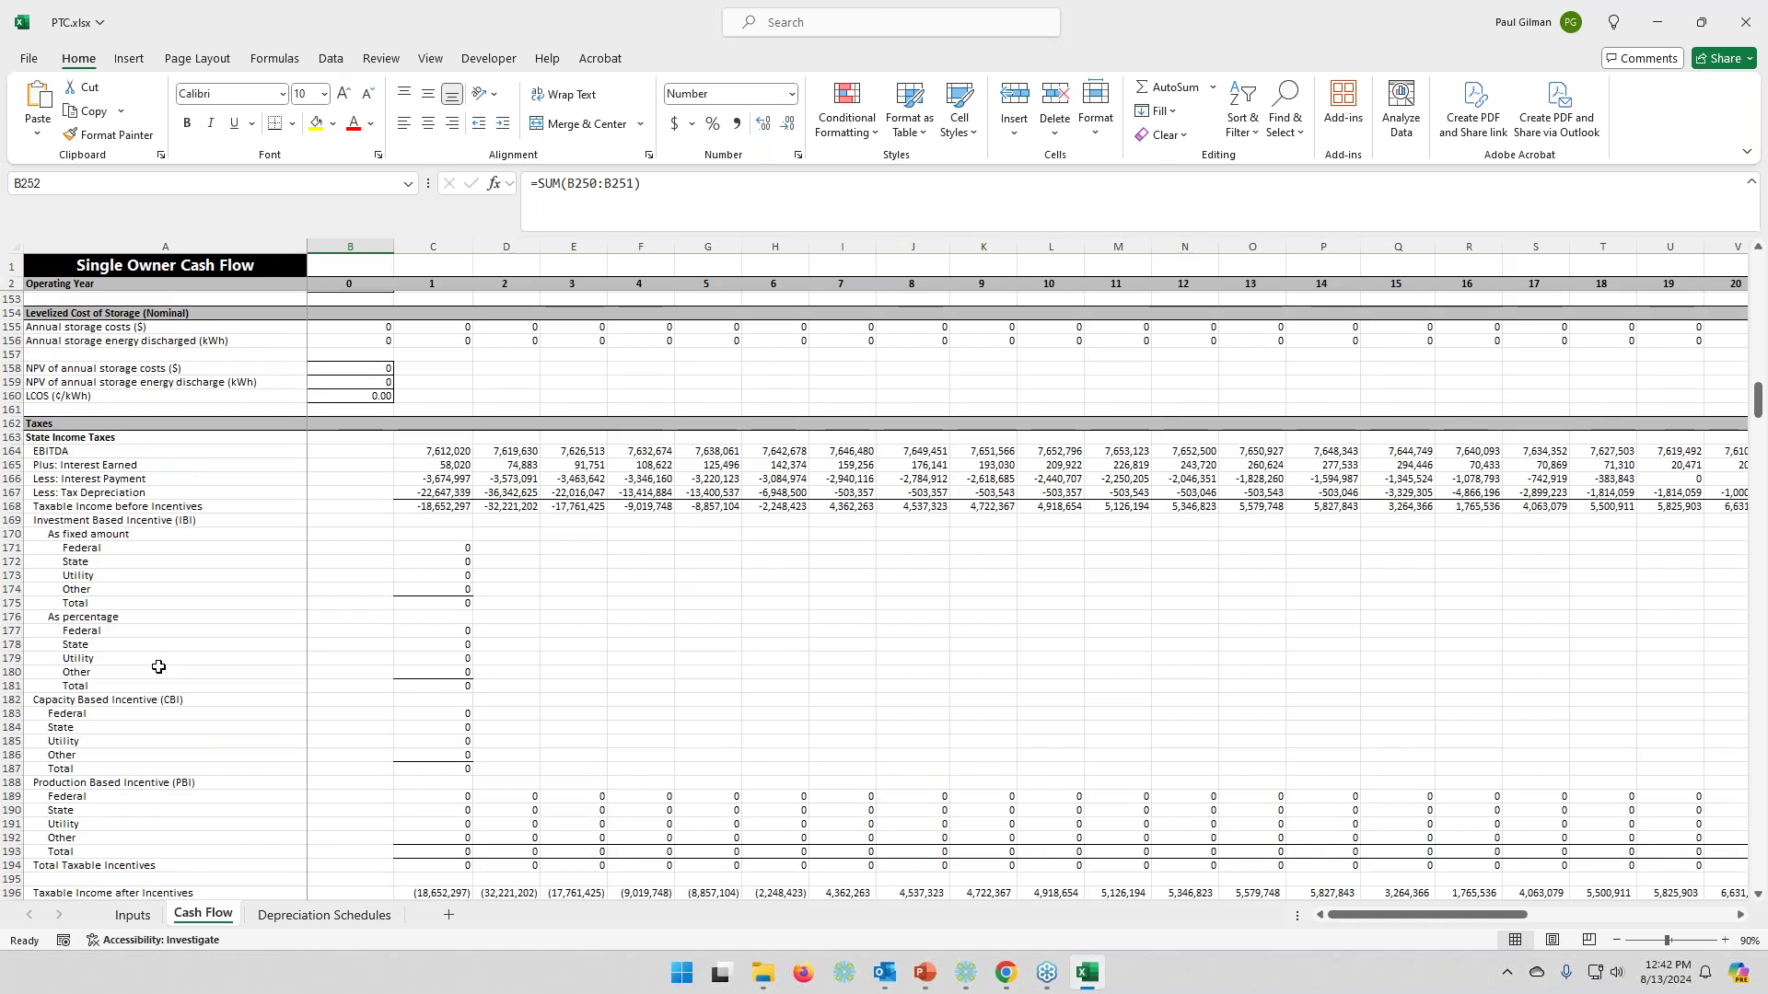
scroll(77, 599, "down", 1)
scroll(78, 599, "down", 5)
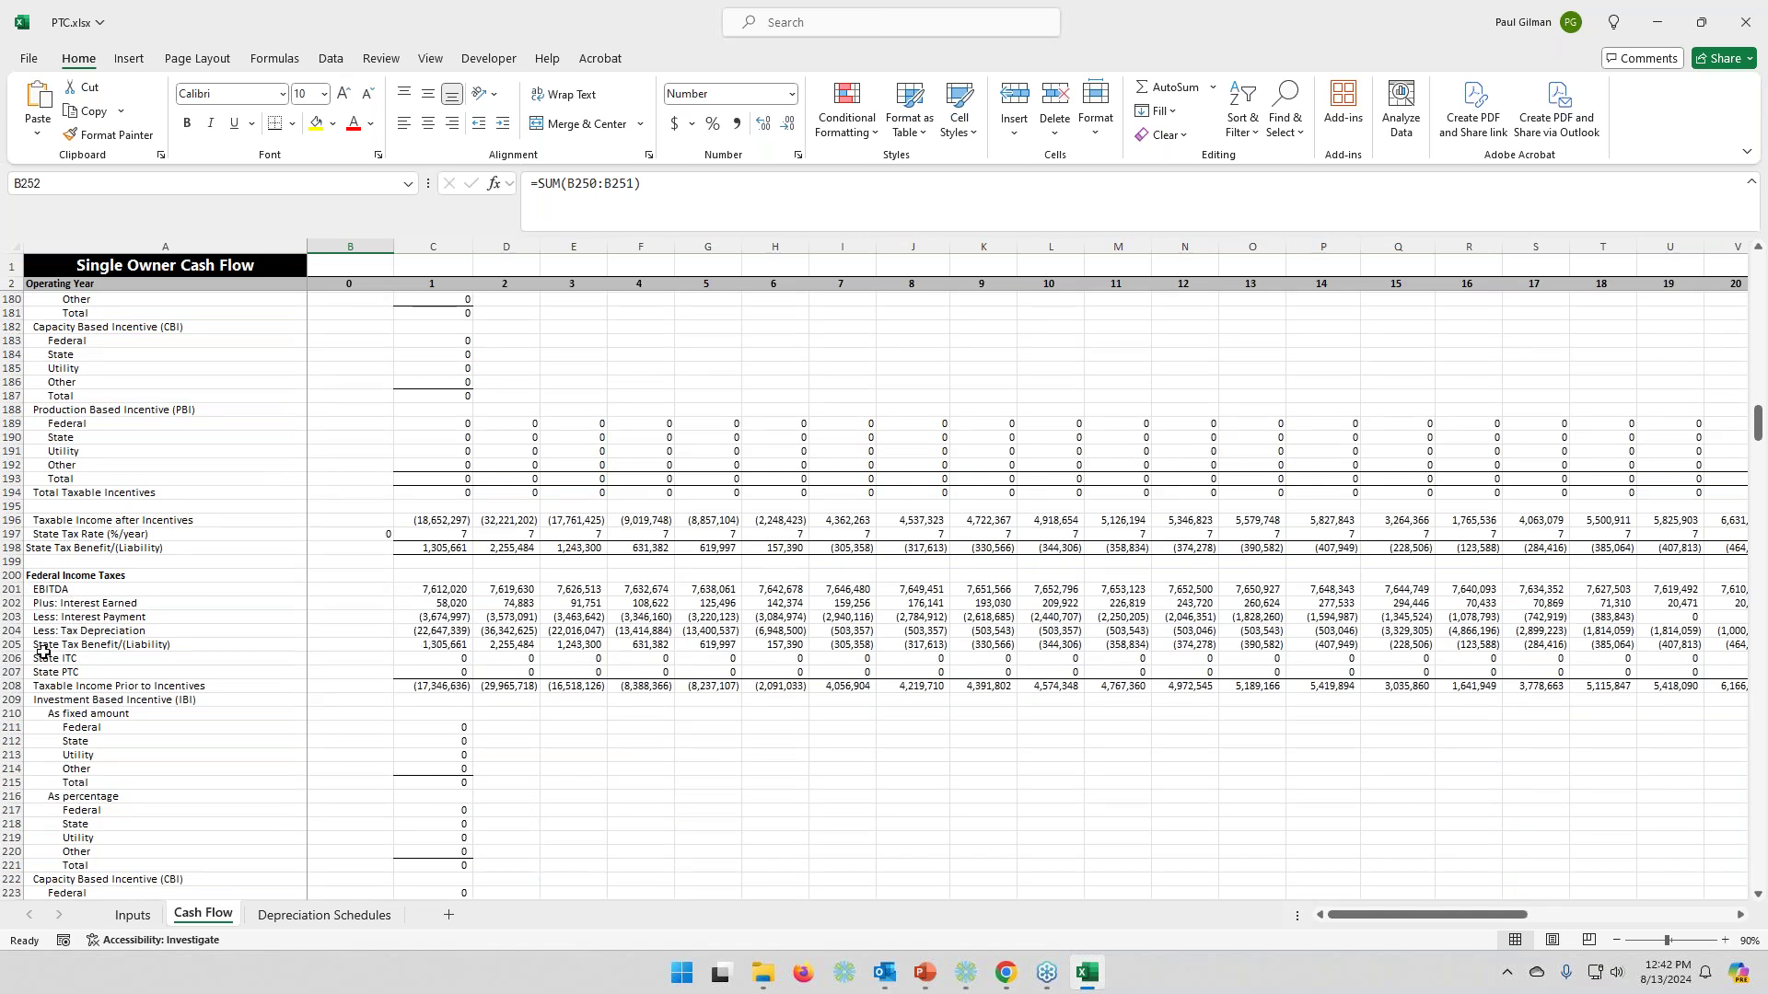
- Inspect the year 1 formulas for EBITDA, State Tax Benefit/(Liability) and Taxable Income Prior to Incentives under Federal Income Taxes
left_click(444, 590)
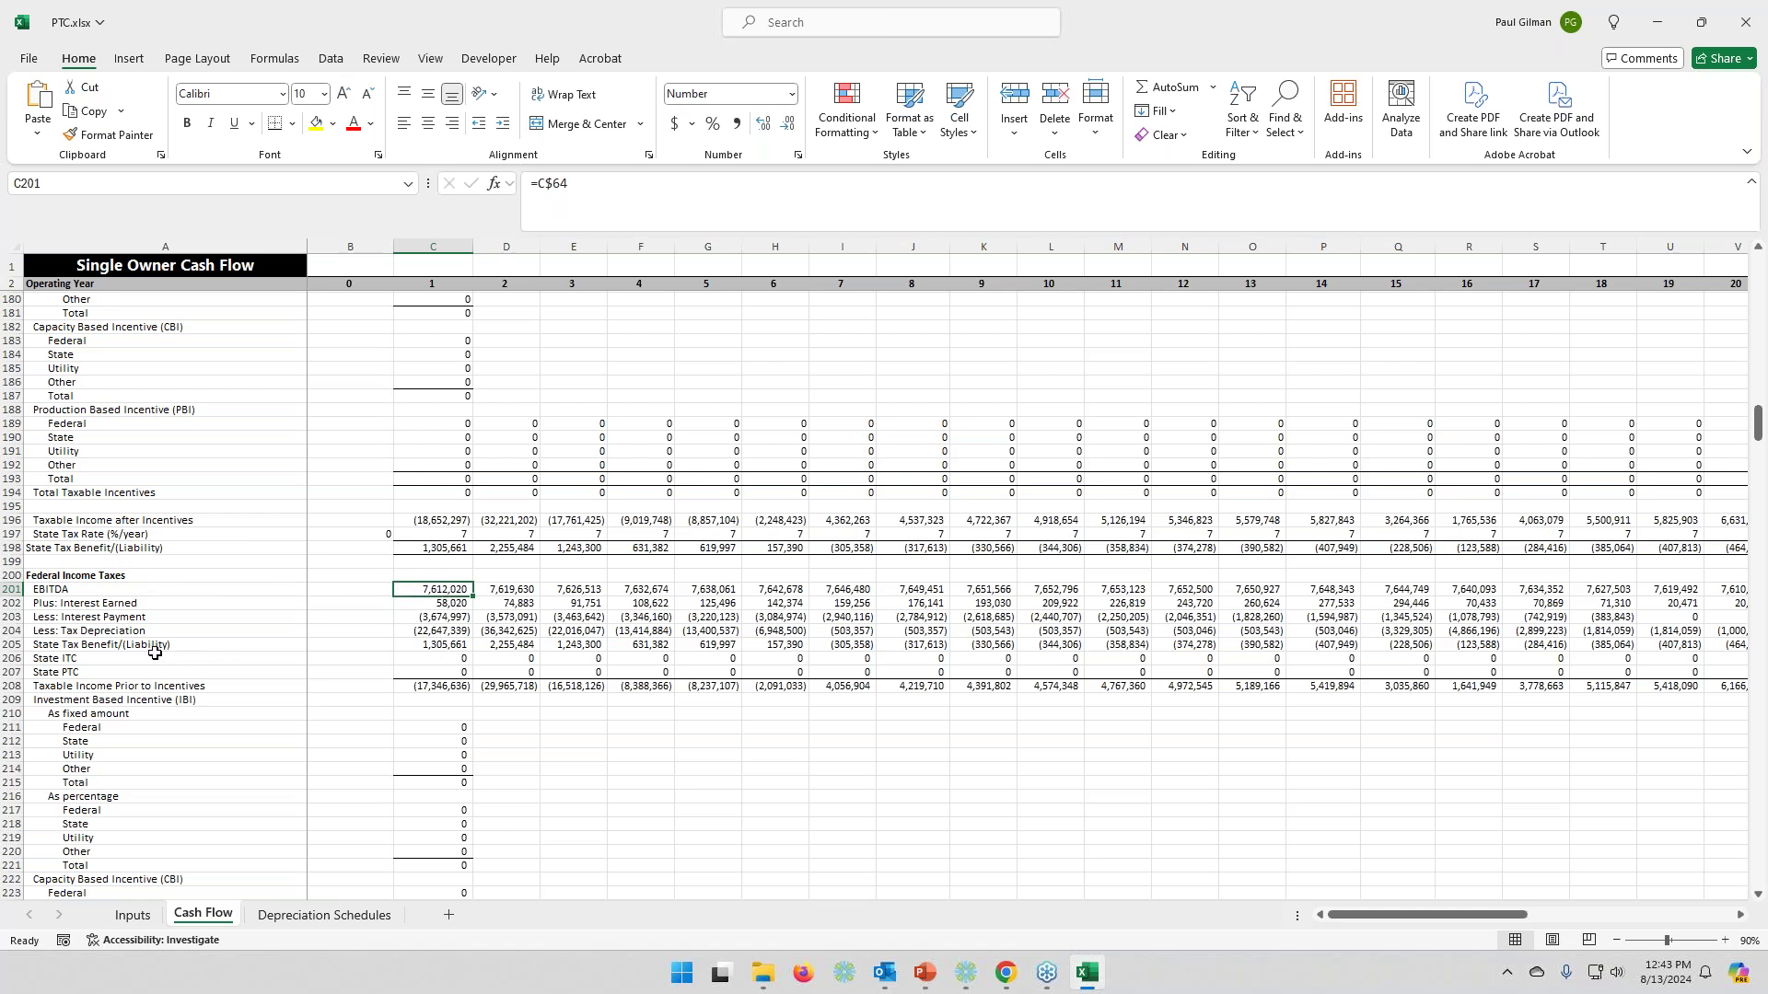
left_click(447, 646)
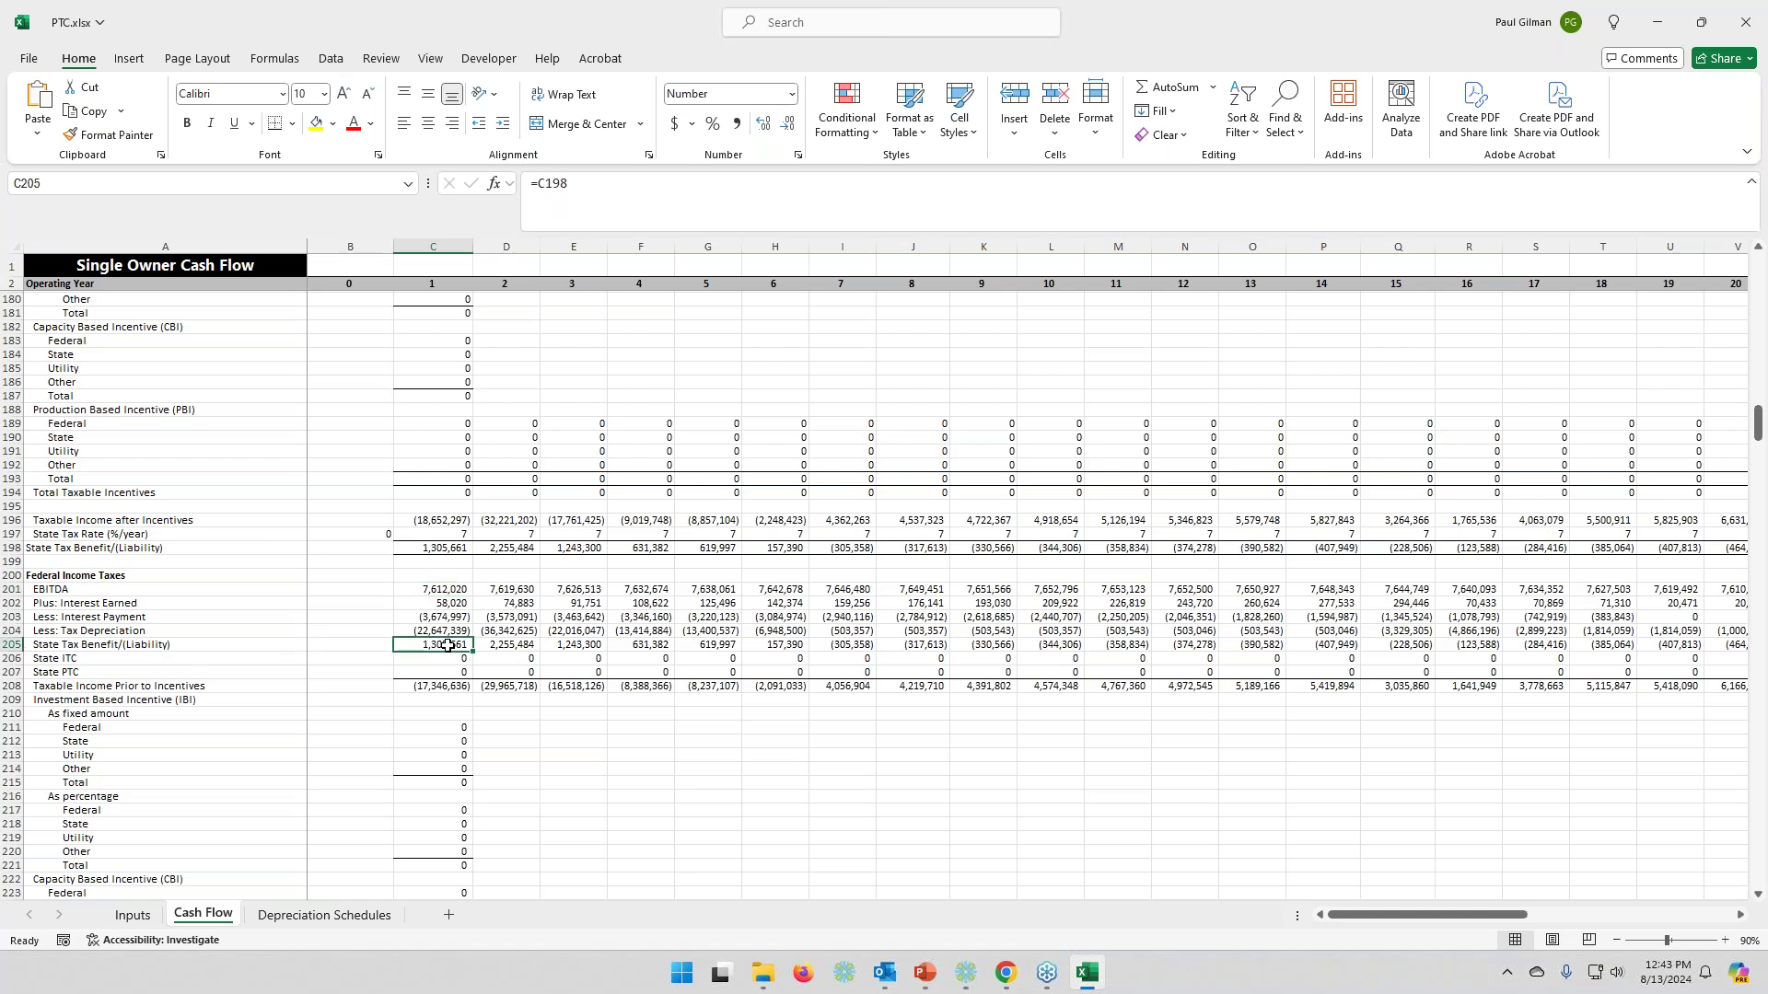
left_click(440, 587)
left_click(447, 643)
left_click(434, 689)
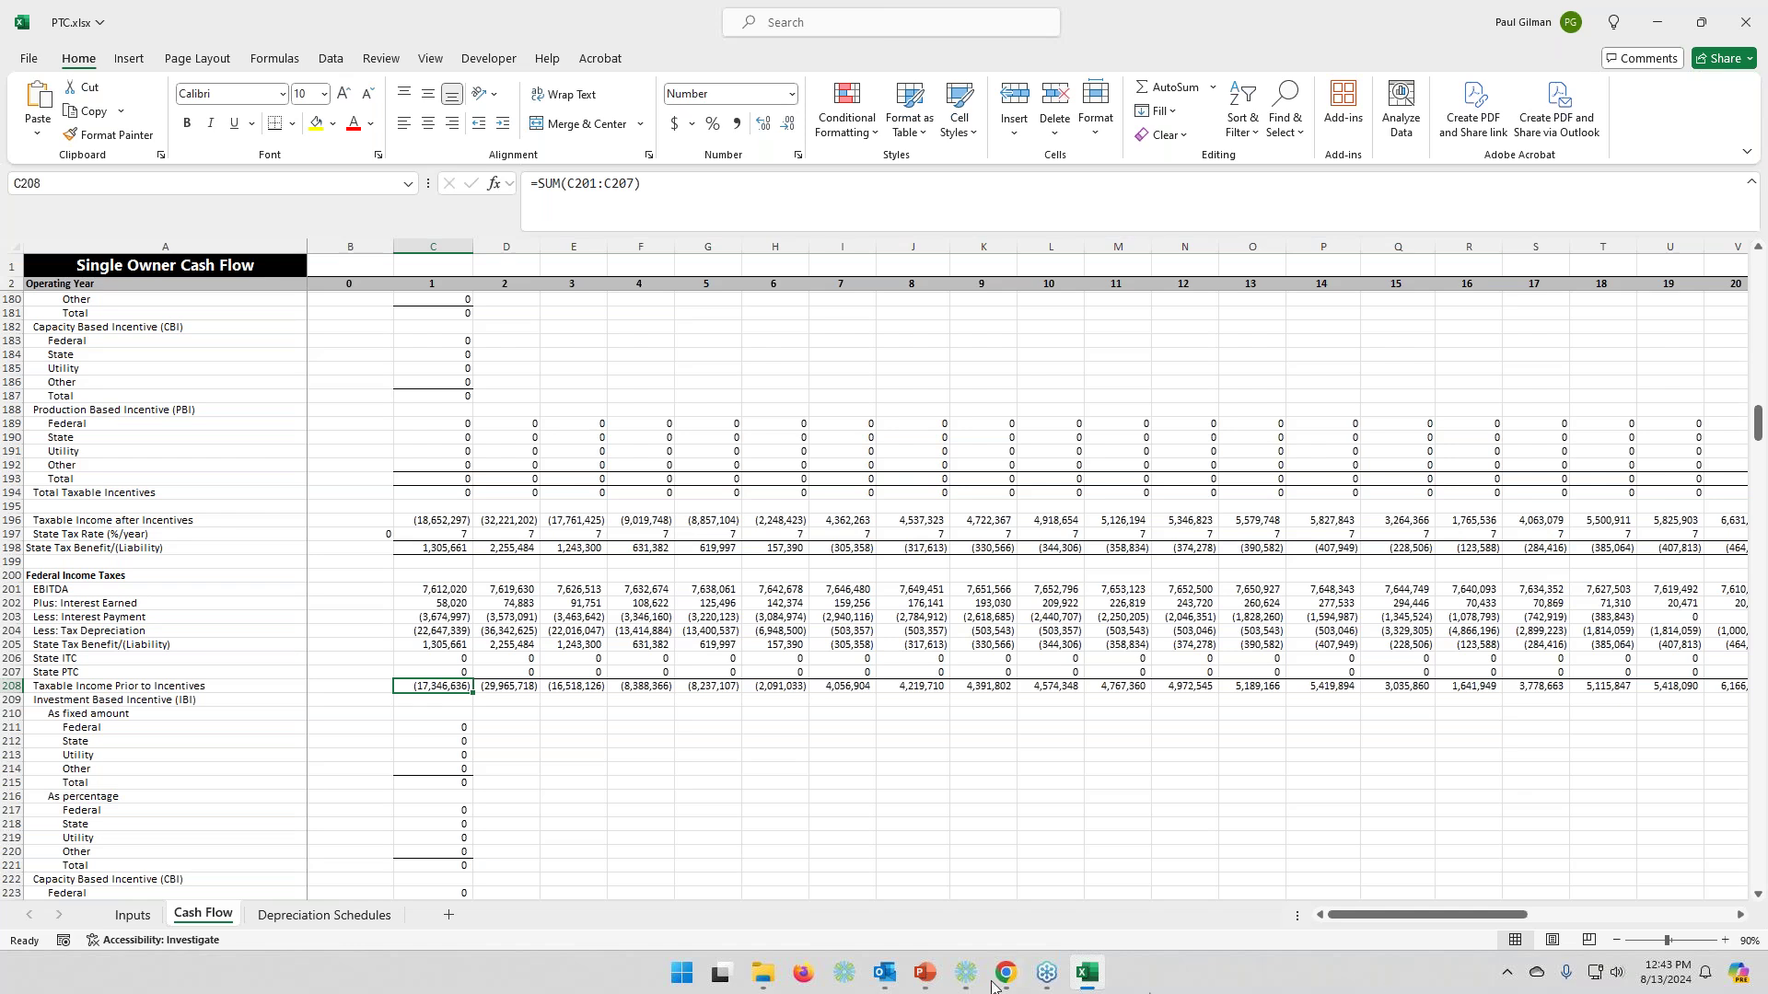
- Switch back to SAM, check the Federal taxable IBI income row, and open the PTC case's Financial Parameters
left_click(963, 979)
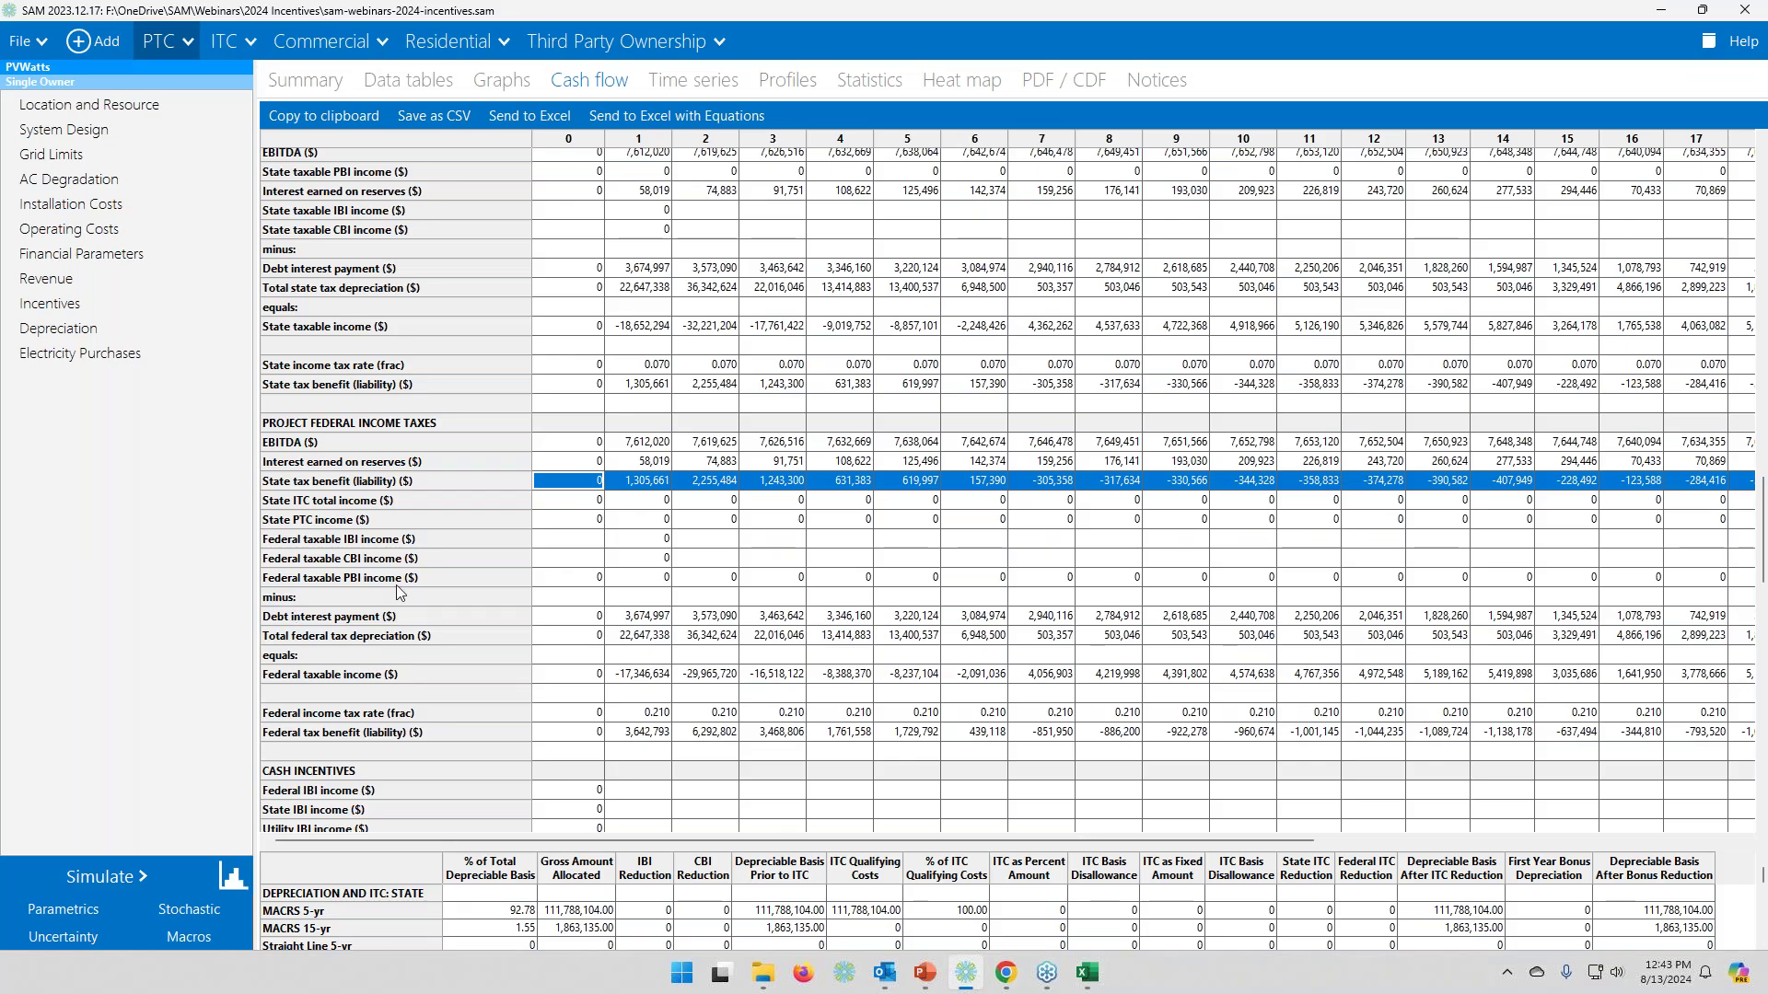
left_click(480, 543)
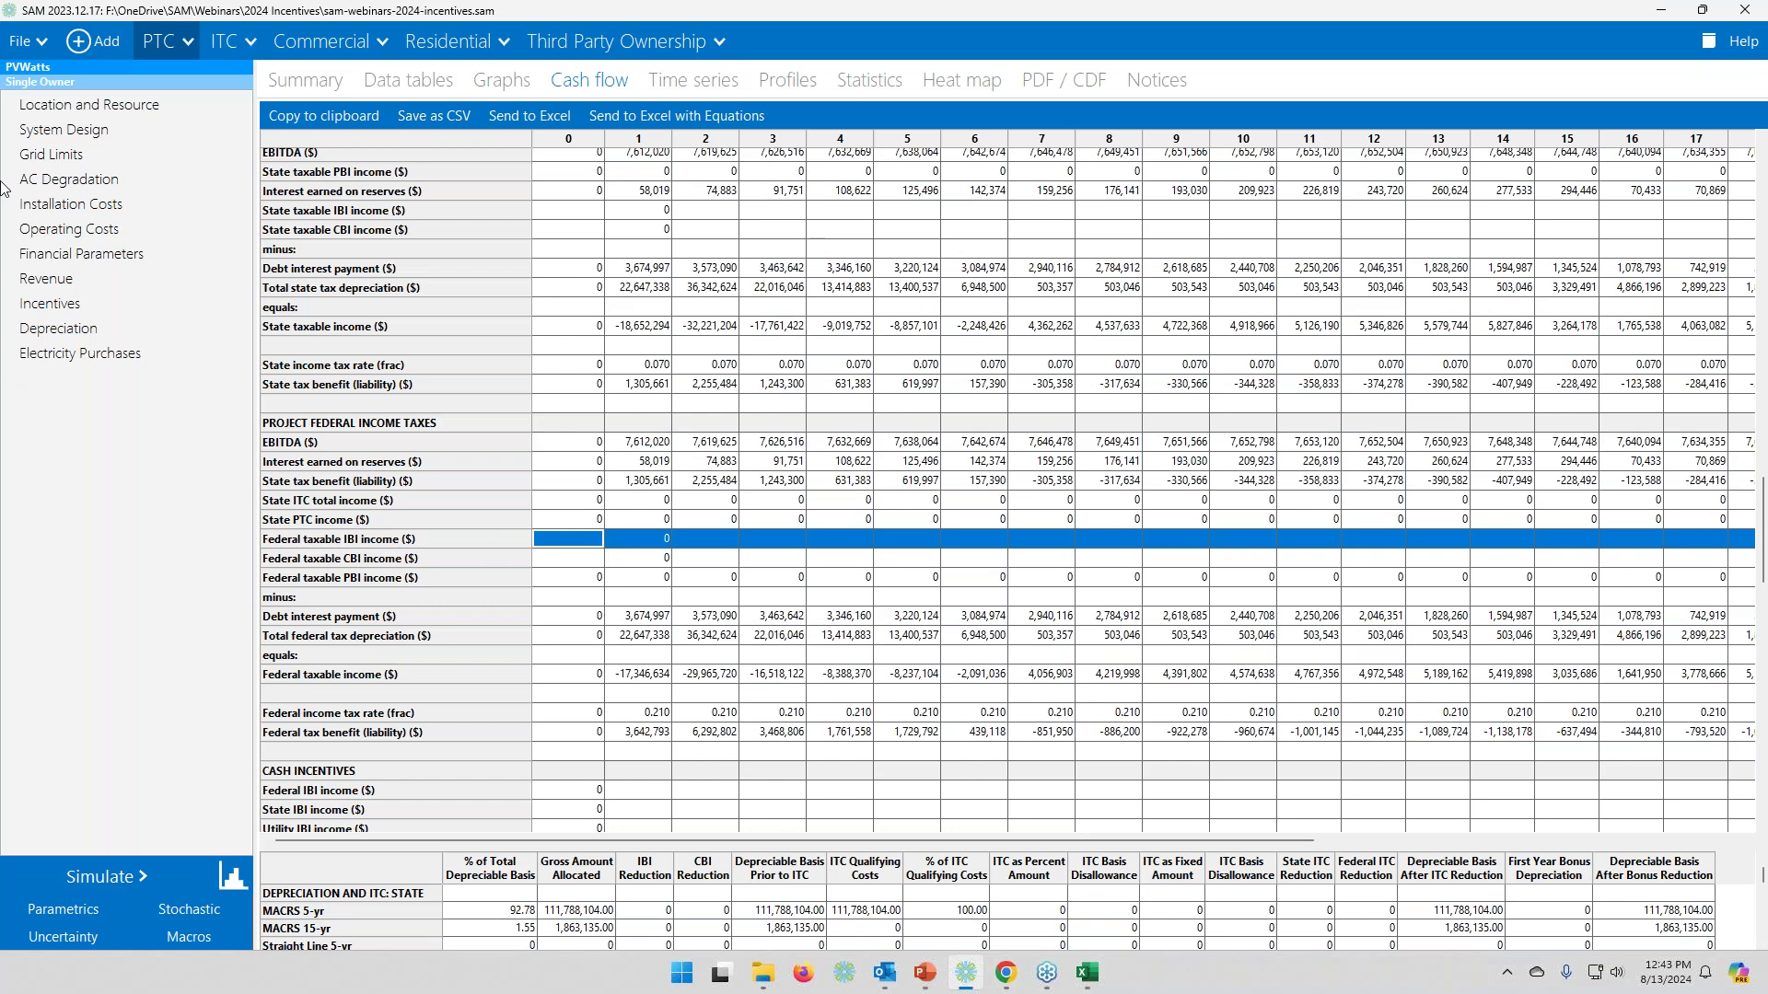
left_click(83, 259)
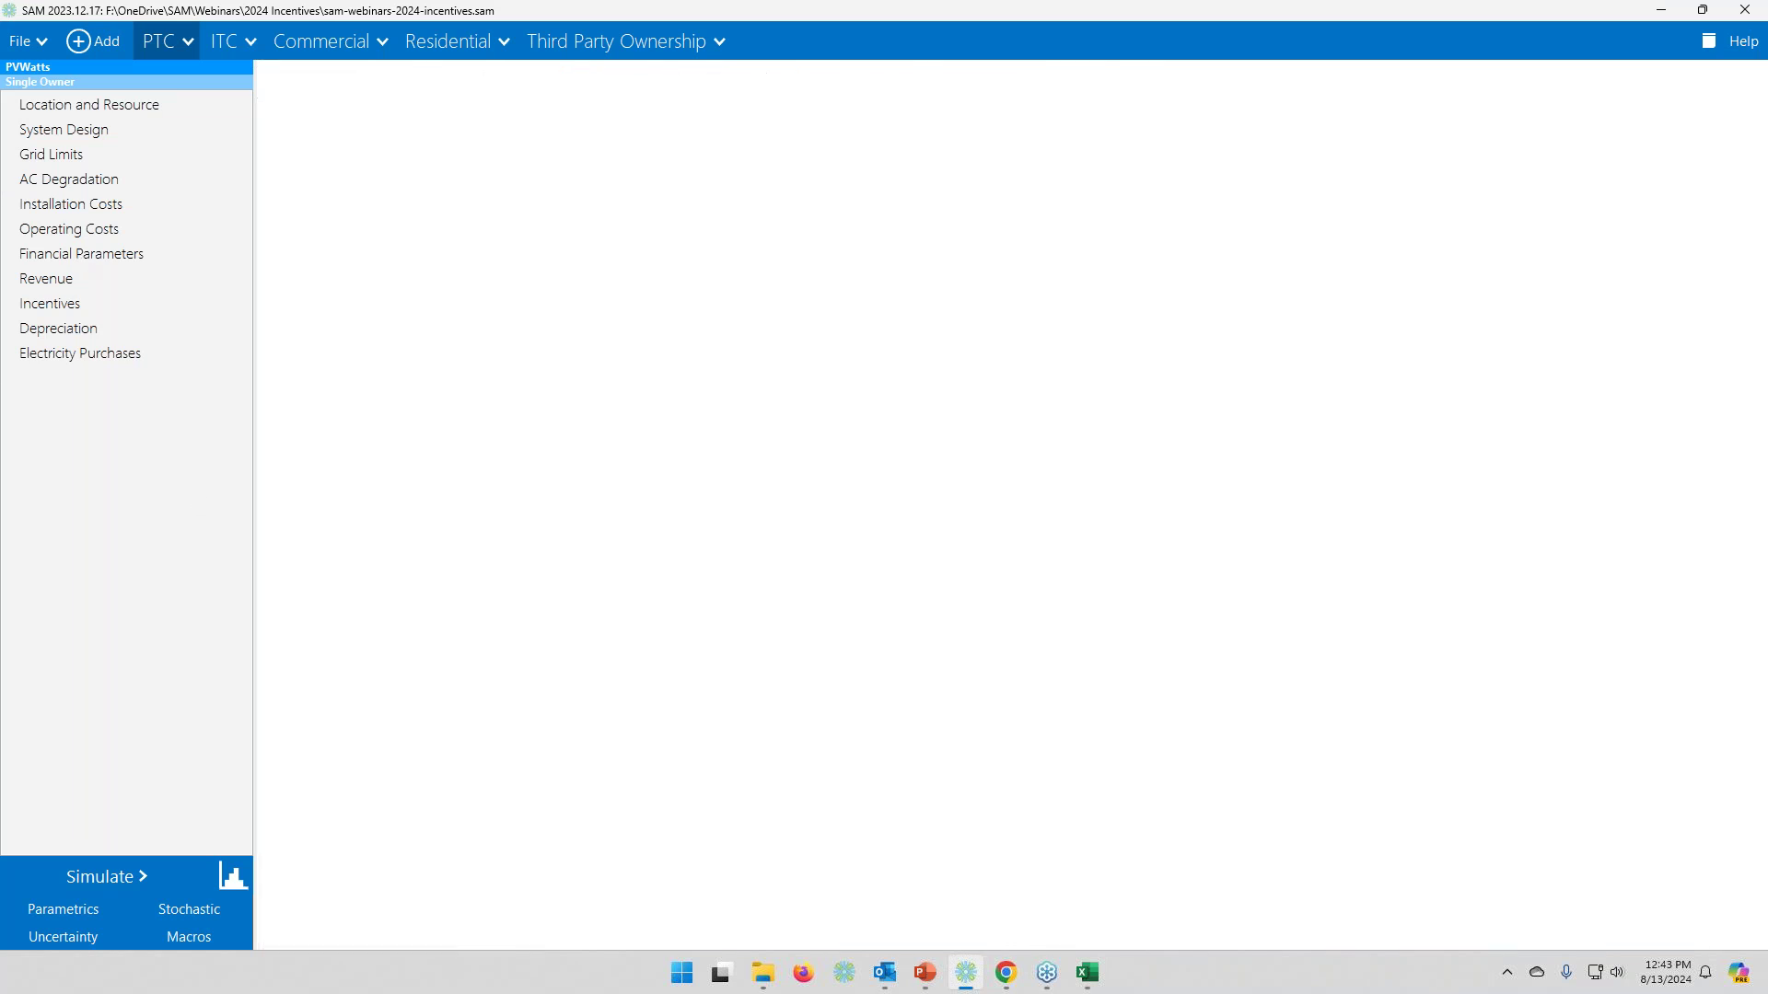
- Switch the PTC case's Federal income tax rate to a schedule and view its table of yearly values without editing them
left_click(489, 207)
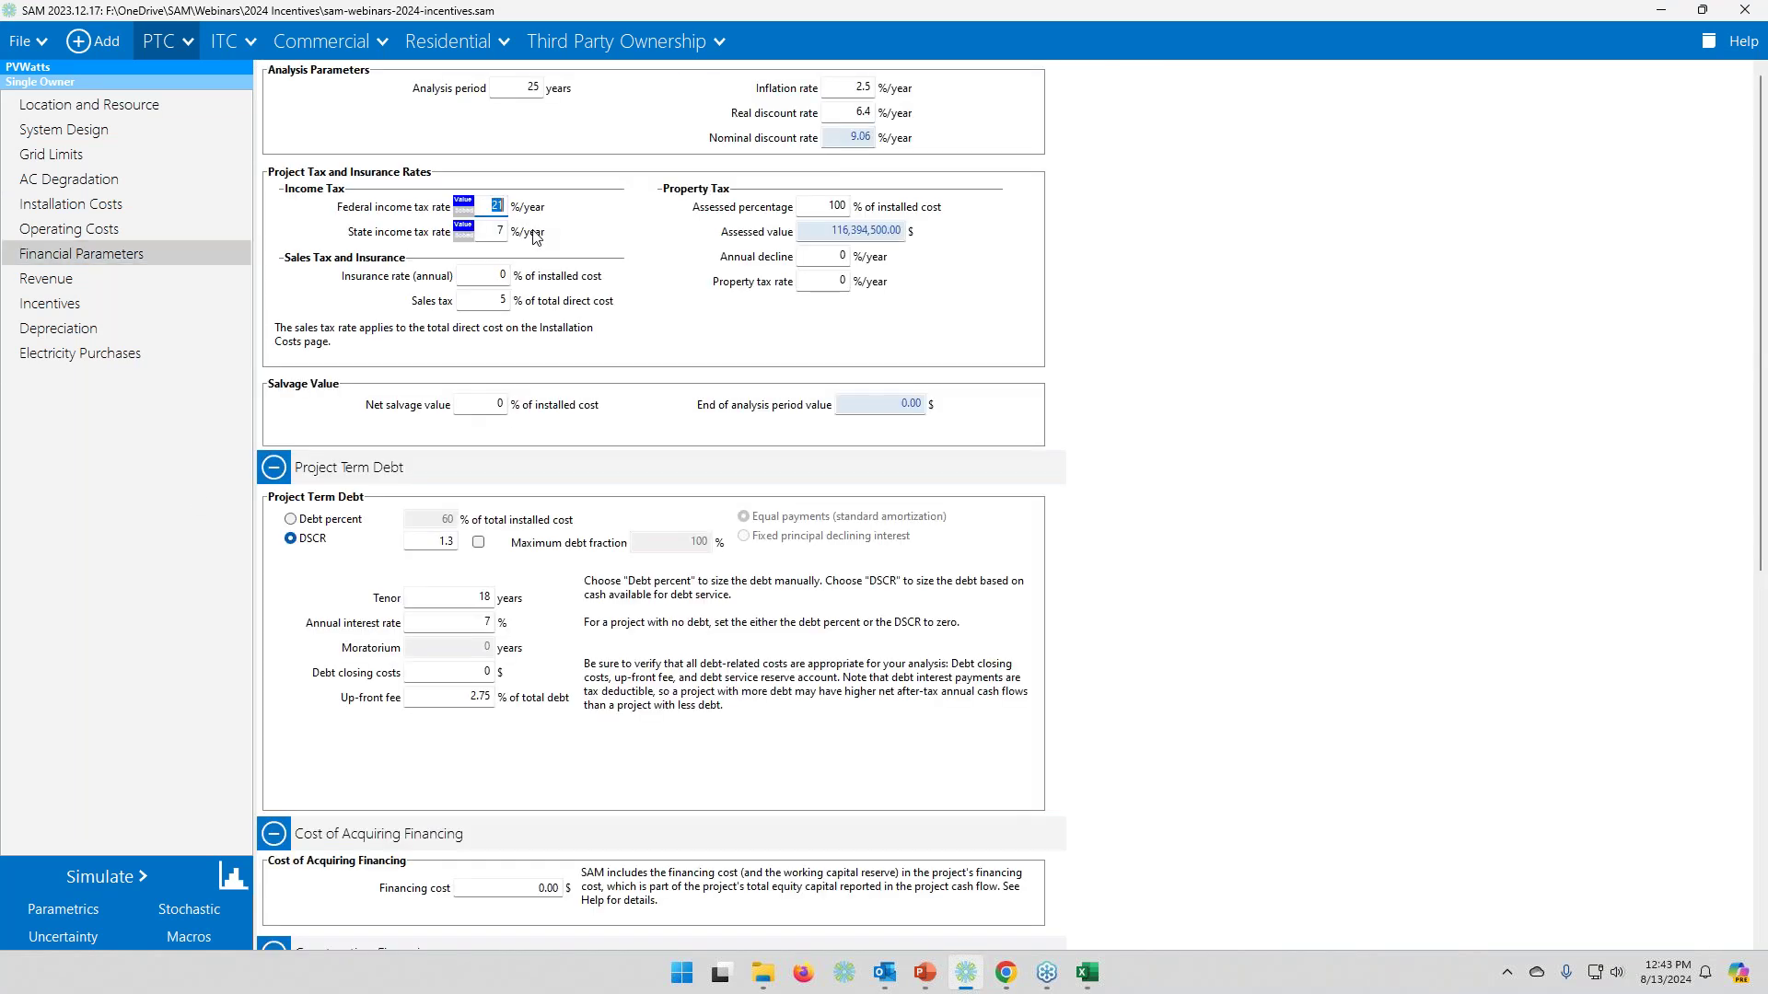
key("Tab")
left_click(463, 210)
left_click(490, 207)
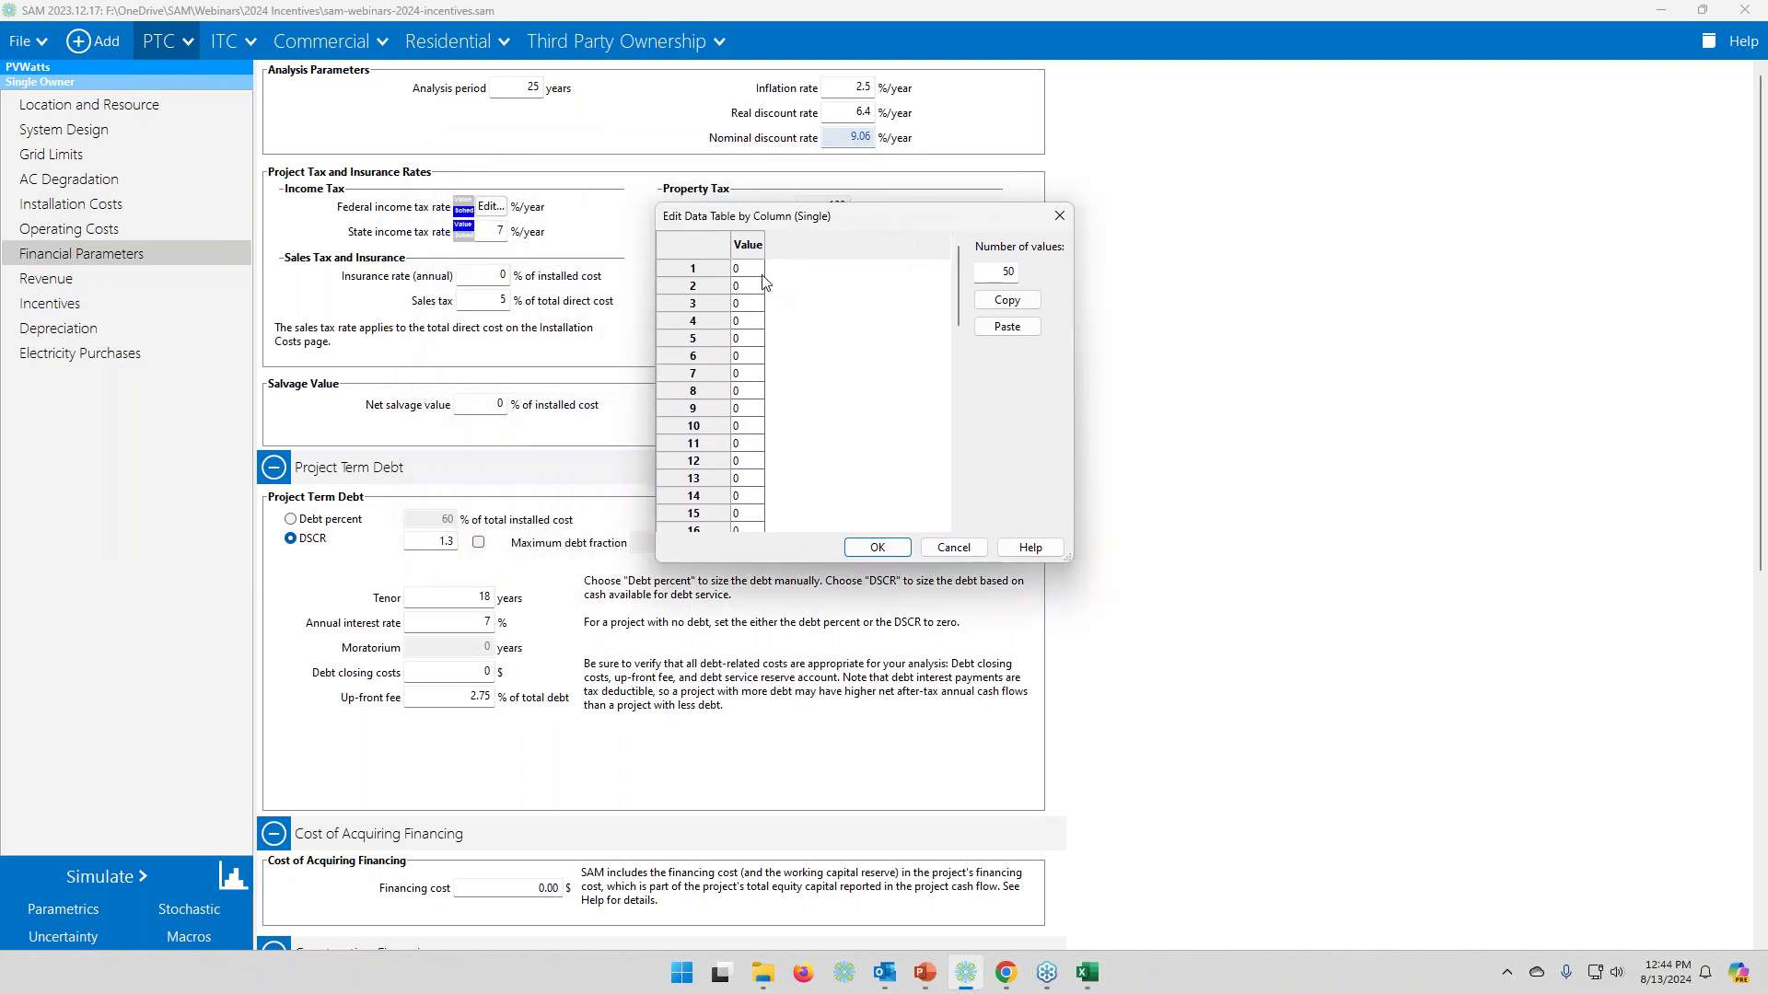
left_click(754, 322)
left_click(954, 548)
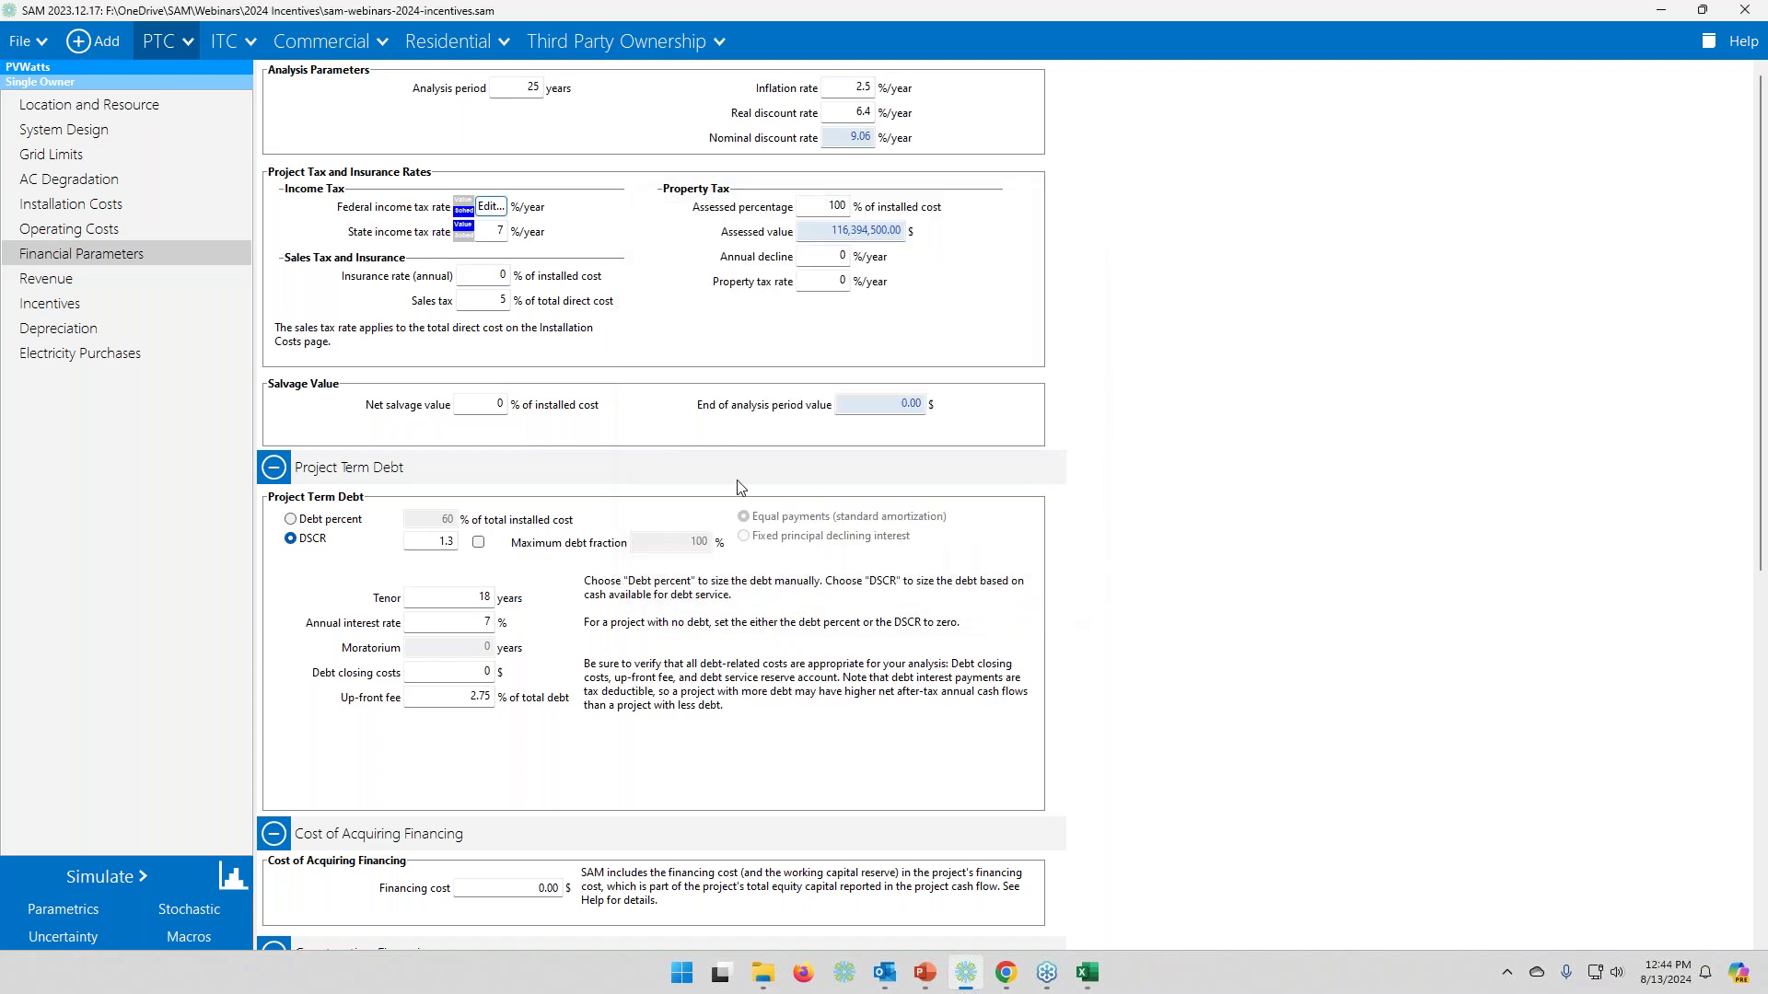
- Open the Incentives inputs, try the yearly schedule table for the Federal ITC amount, and return the amount to a single value
left_click(62, 312)
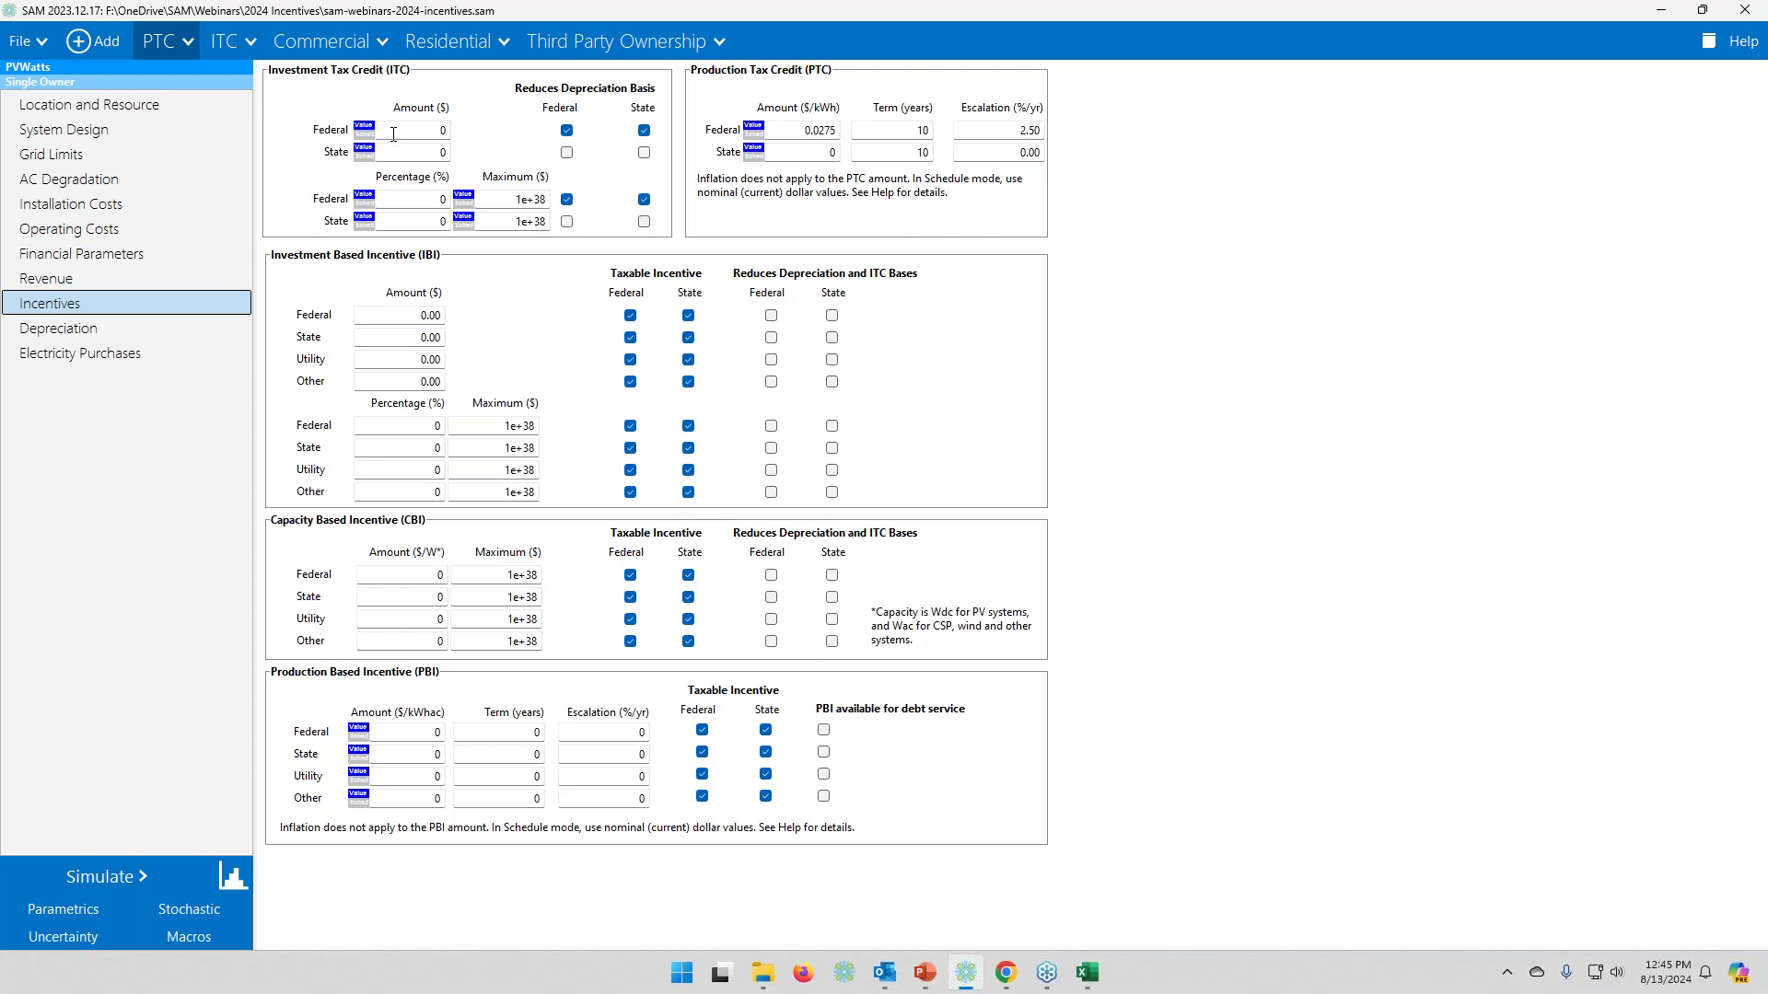
left_click(403, 132)
left_click(364, 133)
left_click(412, 127)
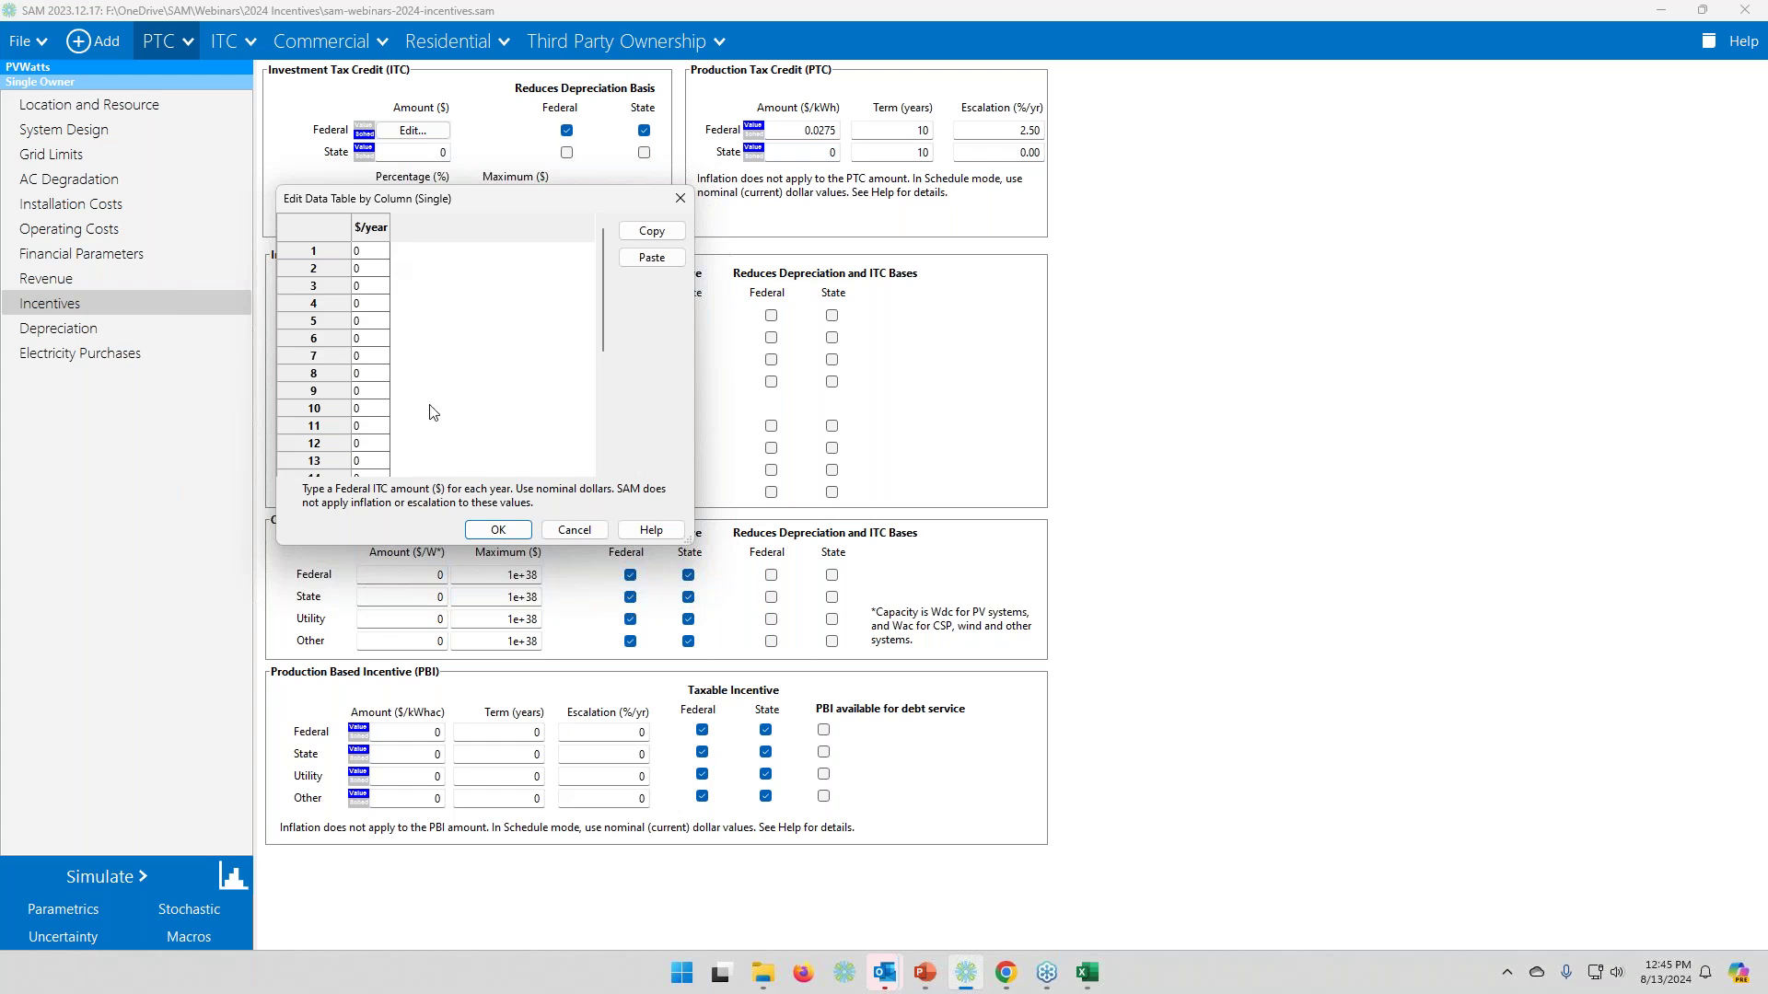
left_click(575, 530)
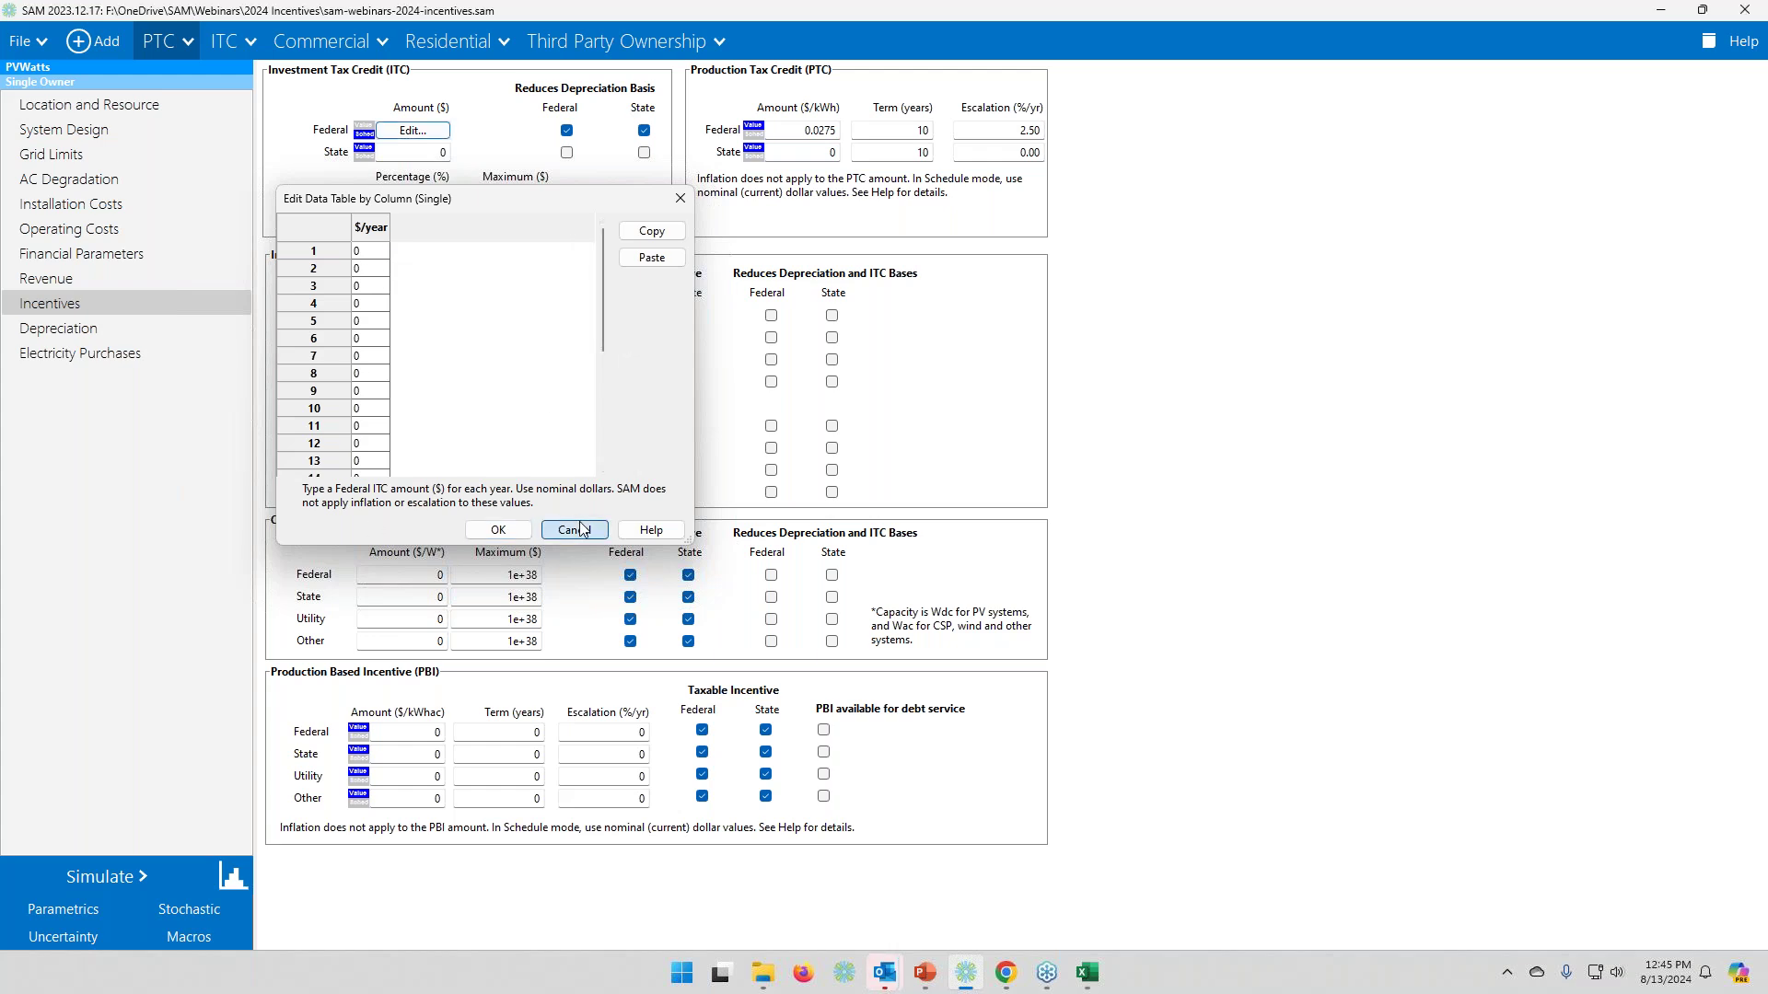
left_click(363, 125)
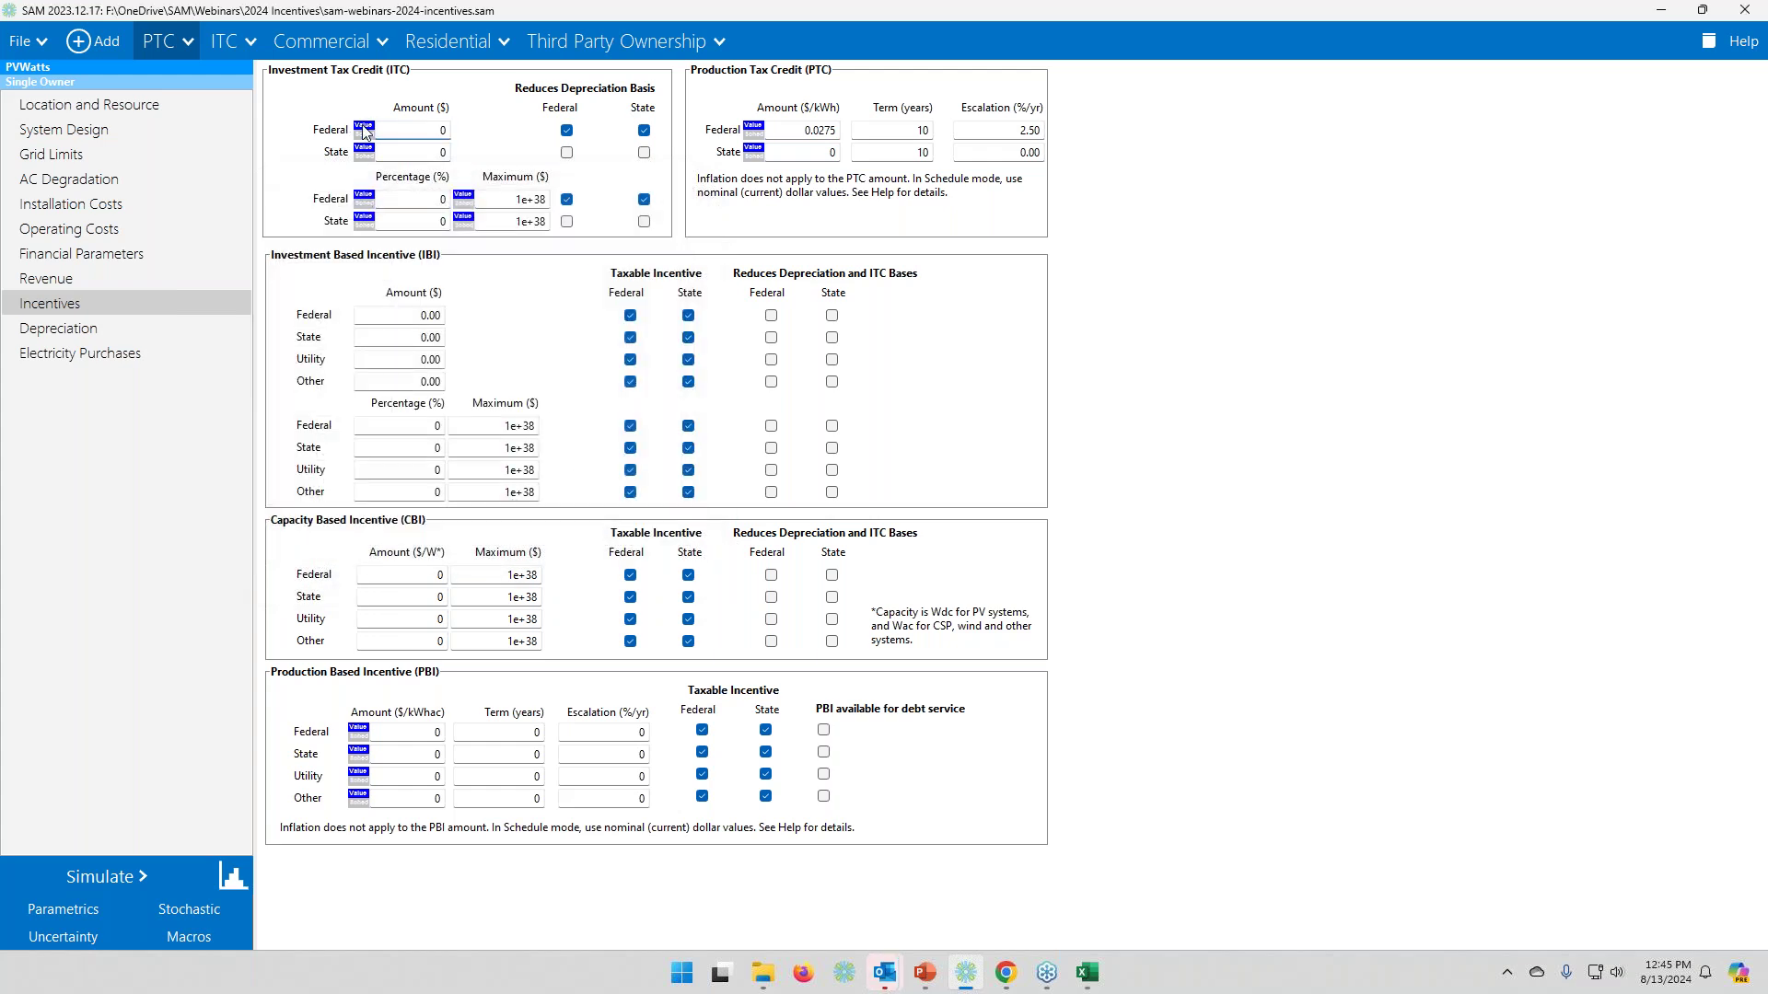
- Revisit the Financial Parameters and open the Summary of the PTC case's existing results without running a simulation
left_click(66, 261)
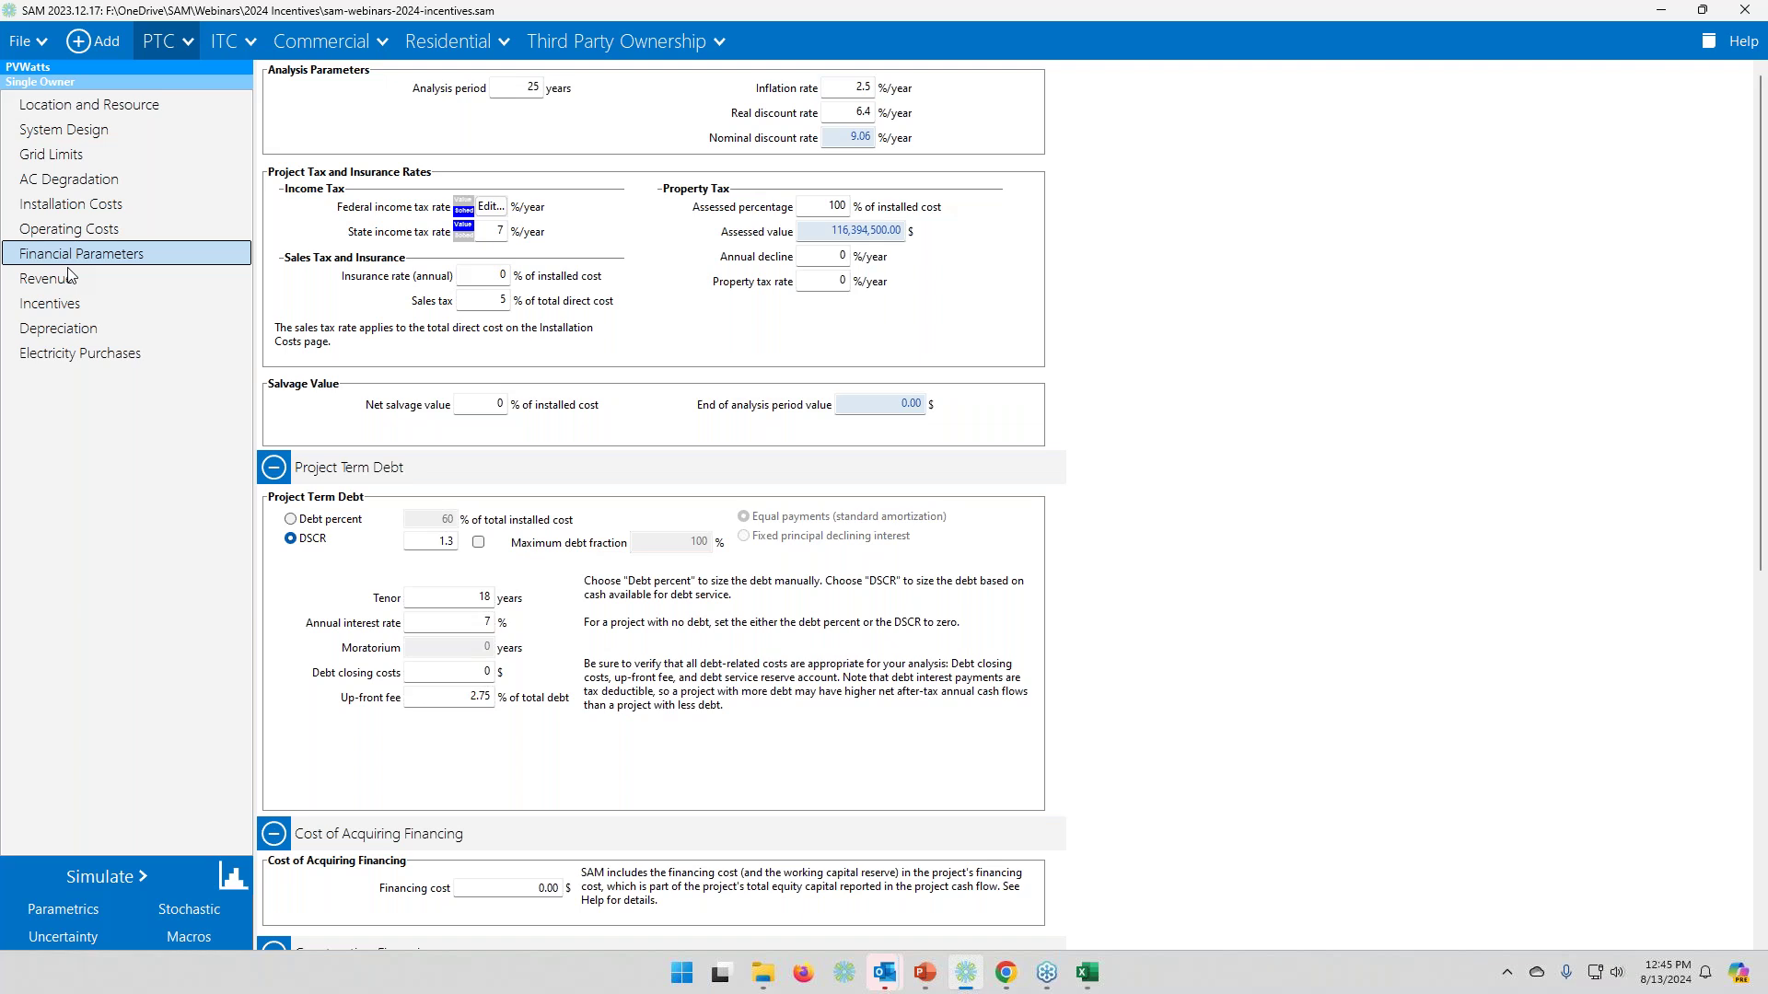
left_click(231, 879)
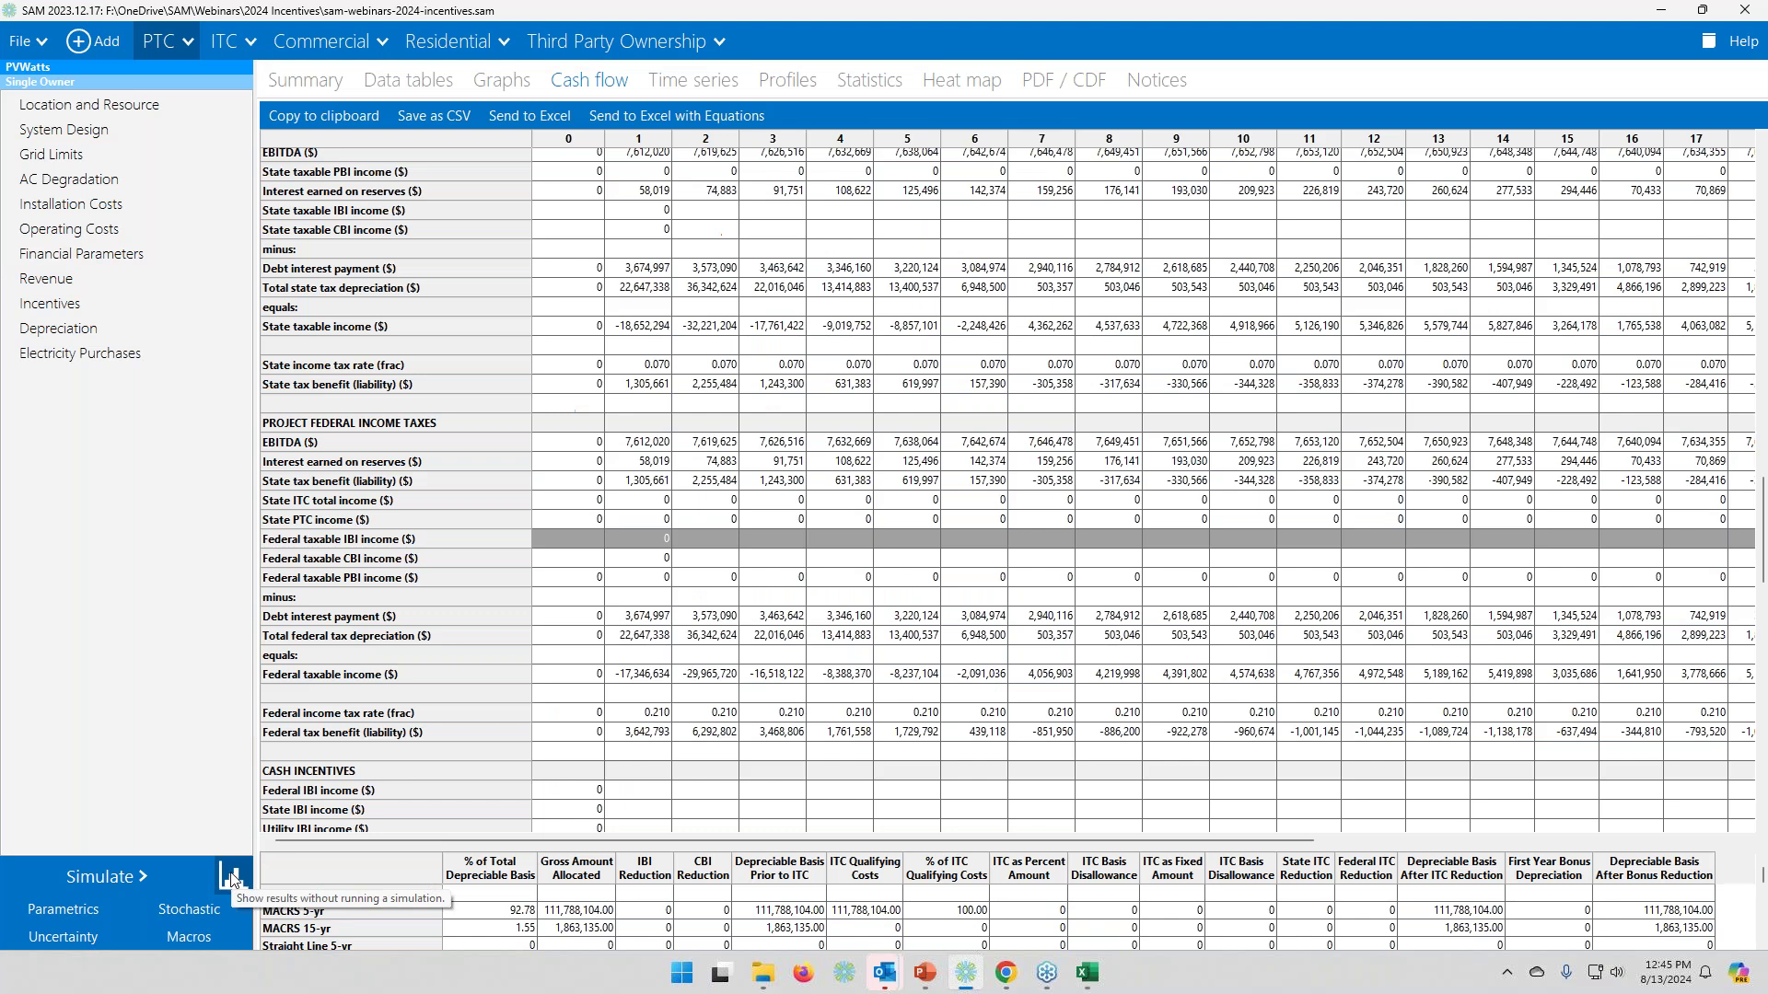
left_click(317, 90)
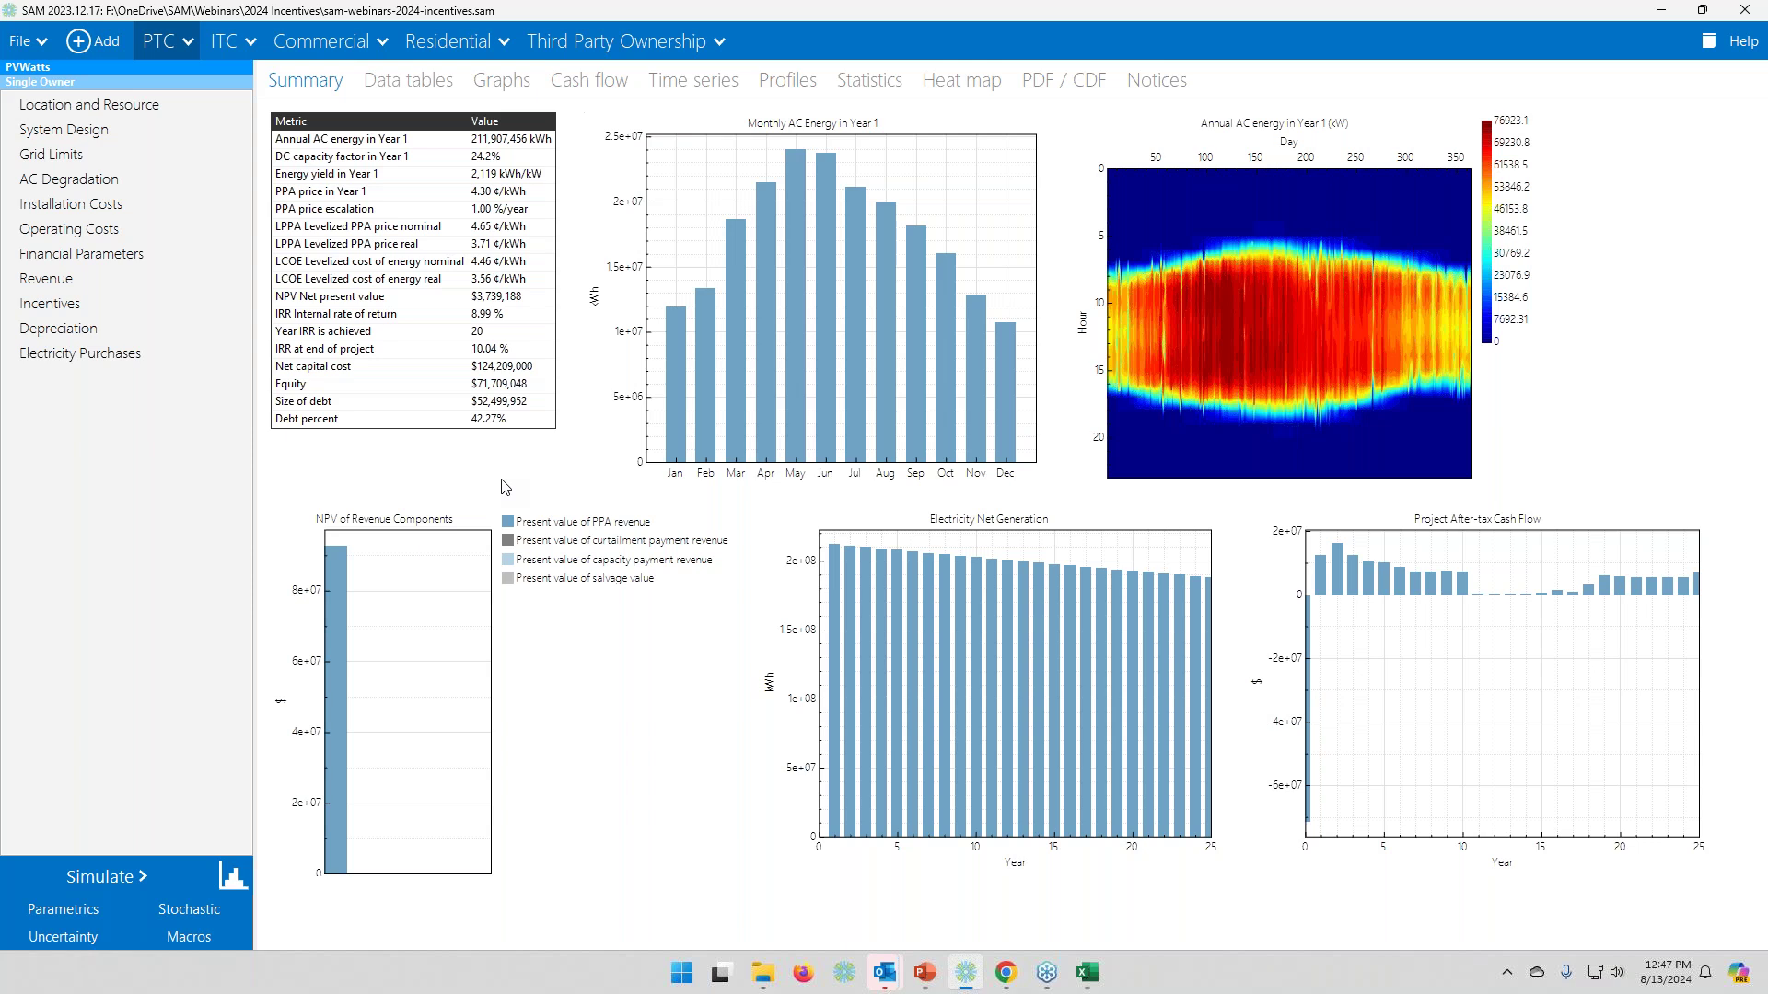
- Review the PTC case's Incentives, Installation Costs, Financial Parameters down to Reserve Accounts, and Revenue inputs
left_click(69, 311)
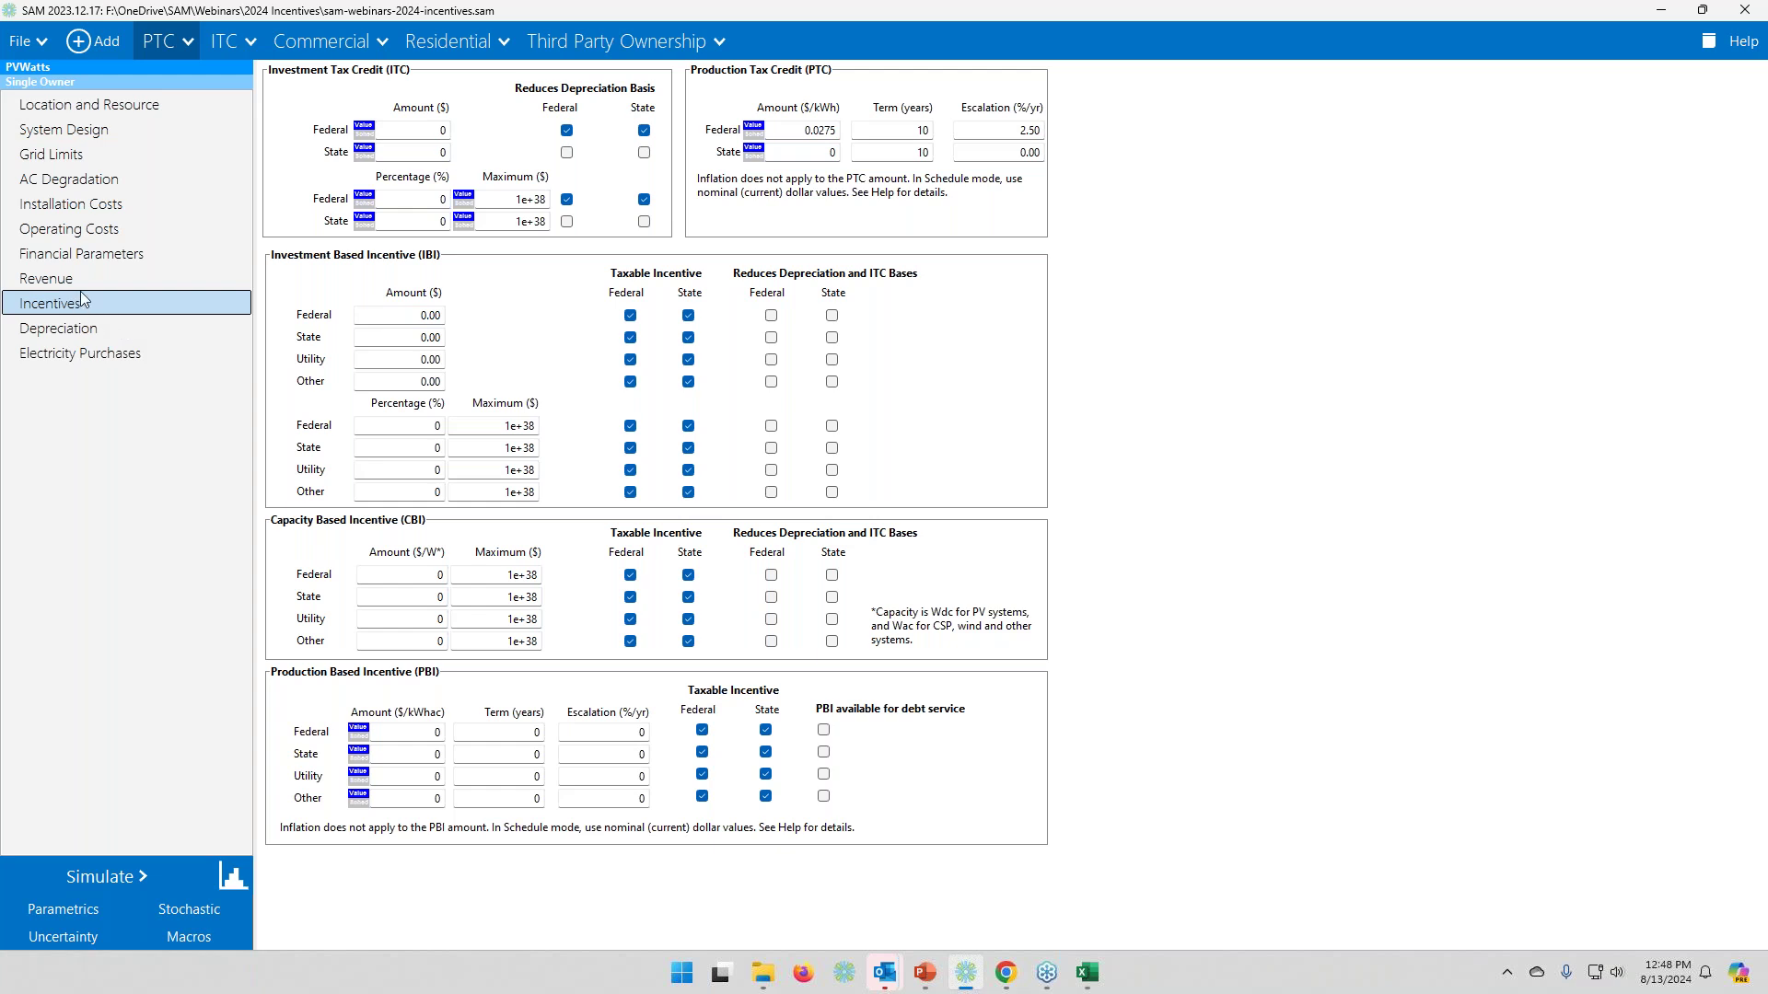
left_click(85, 207)
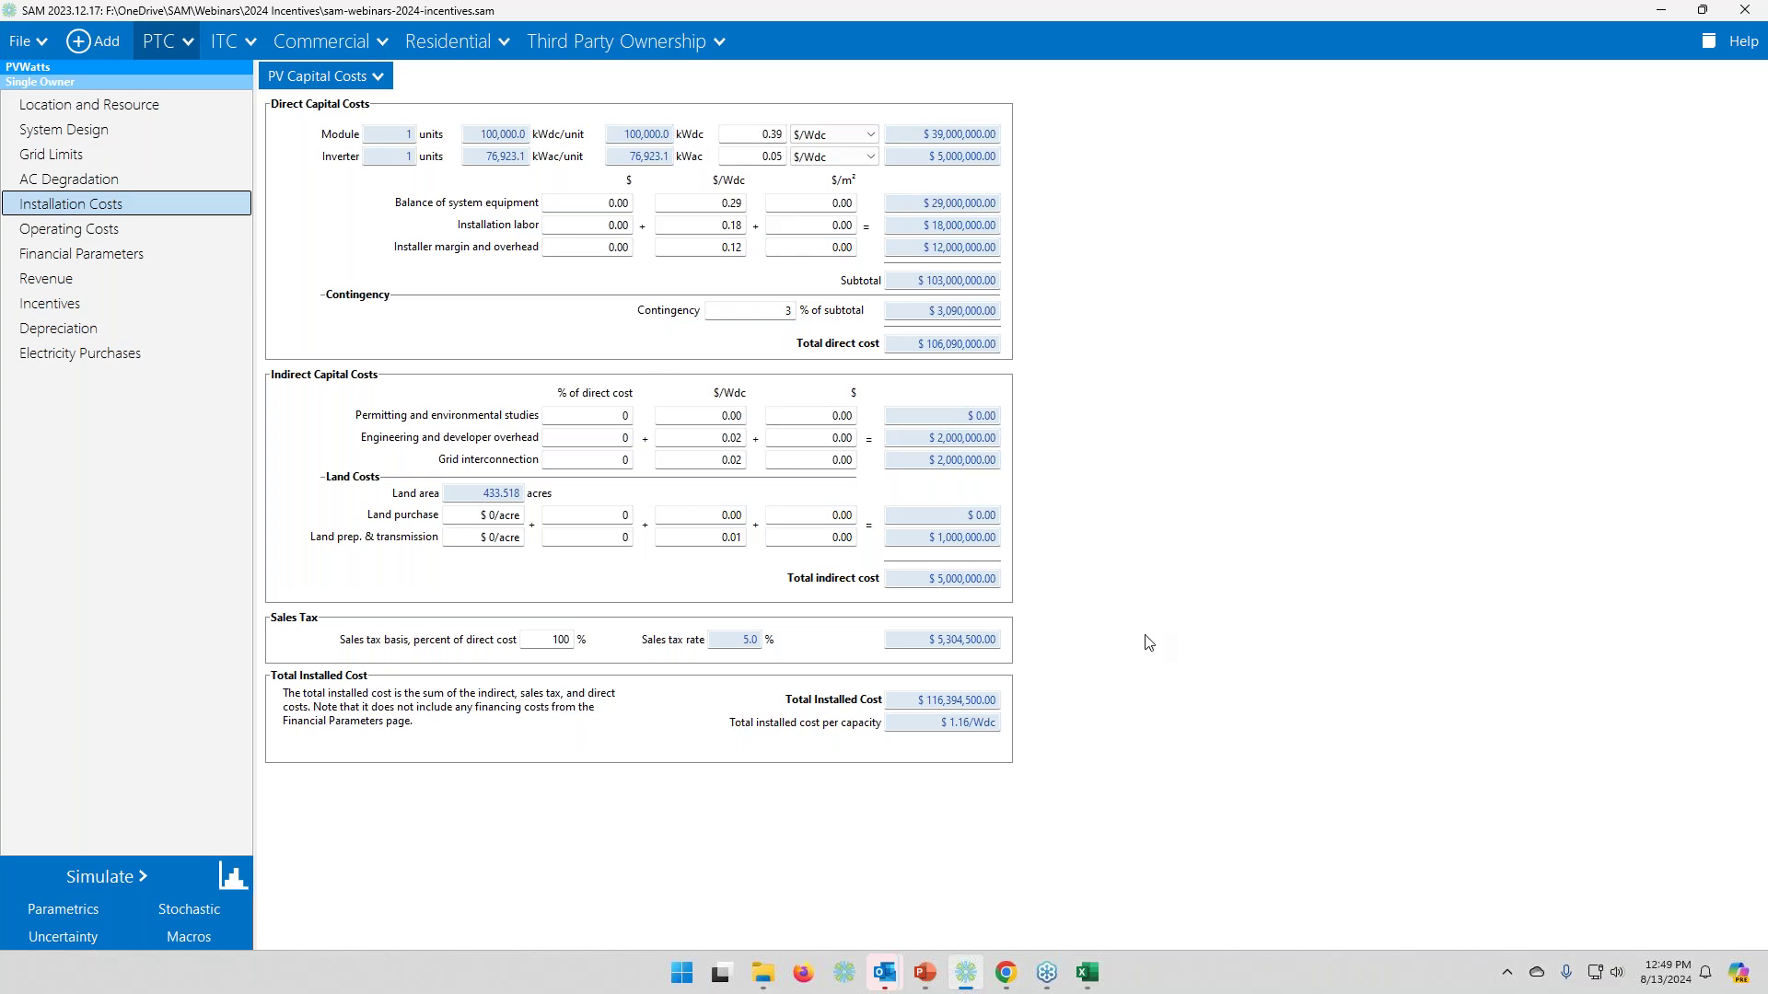
left_click(119, 263)
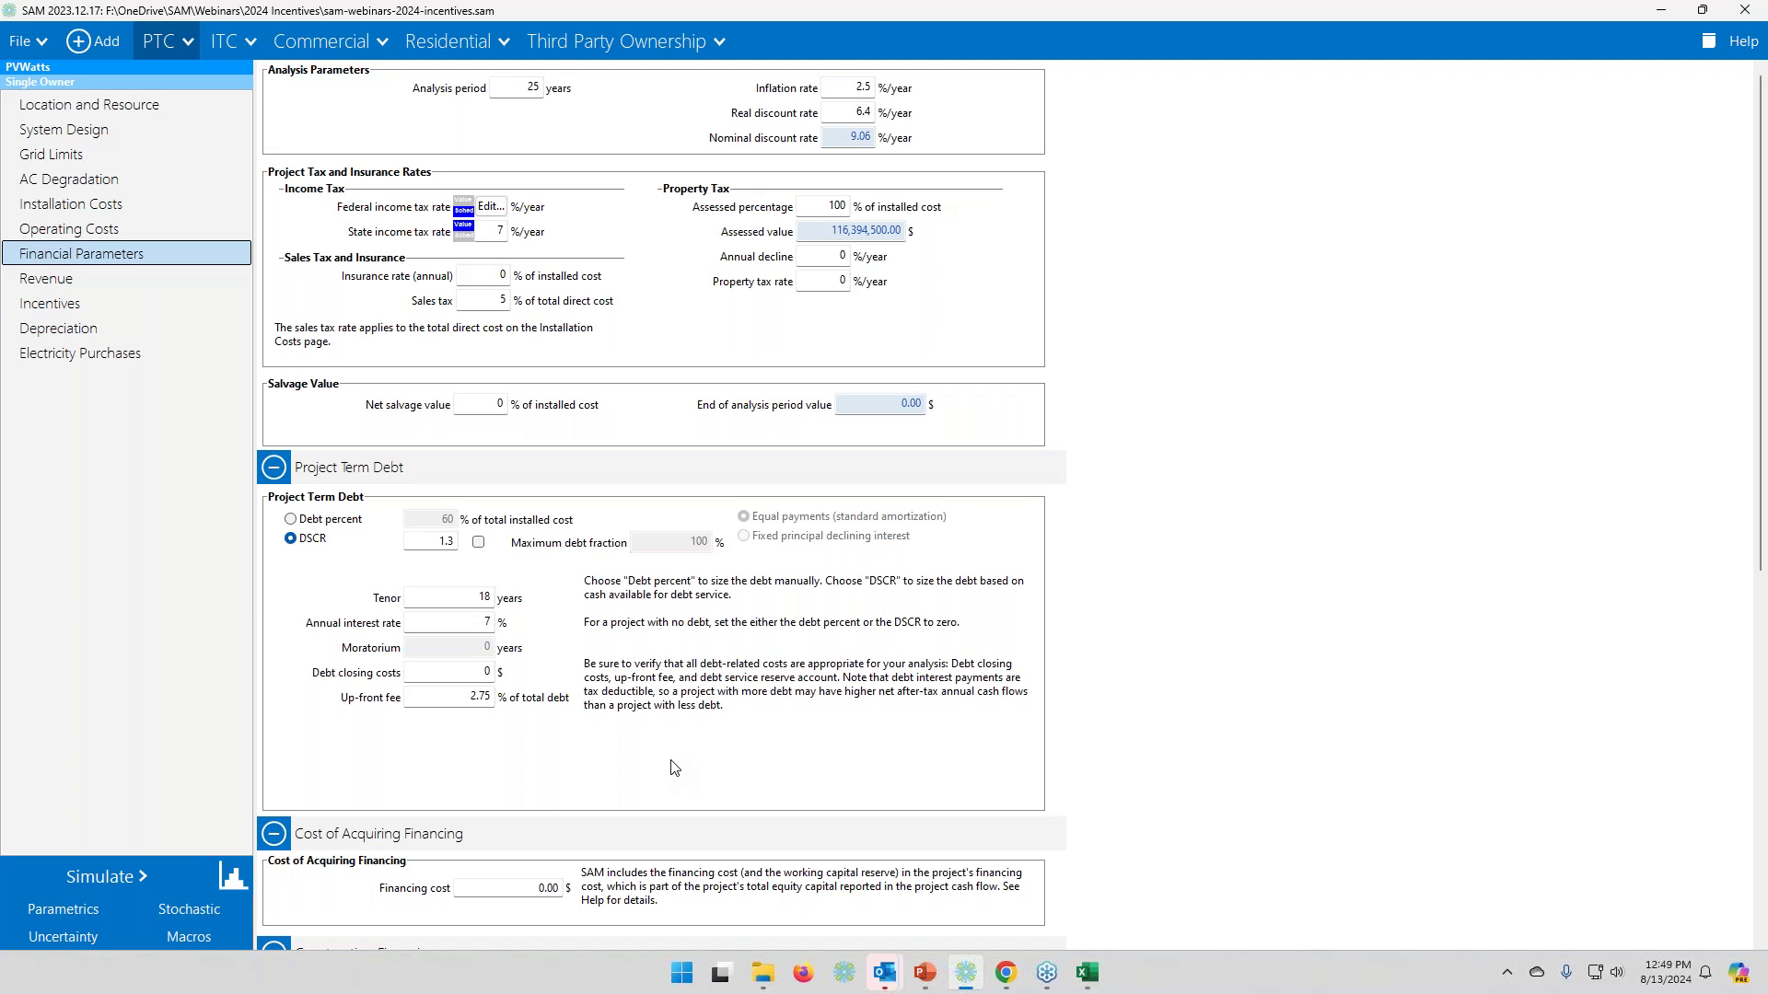
scroll(675, 768, "down", 2)
scroll(559, 713, "down", 12)
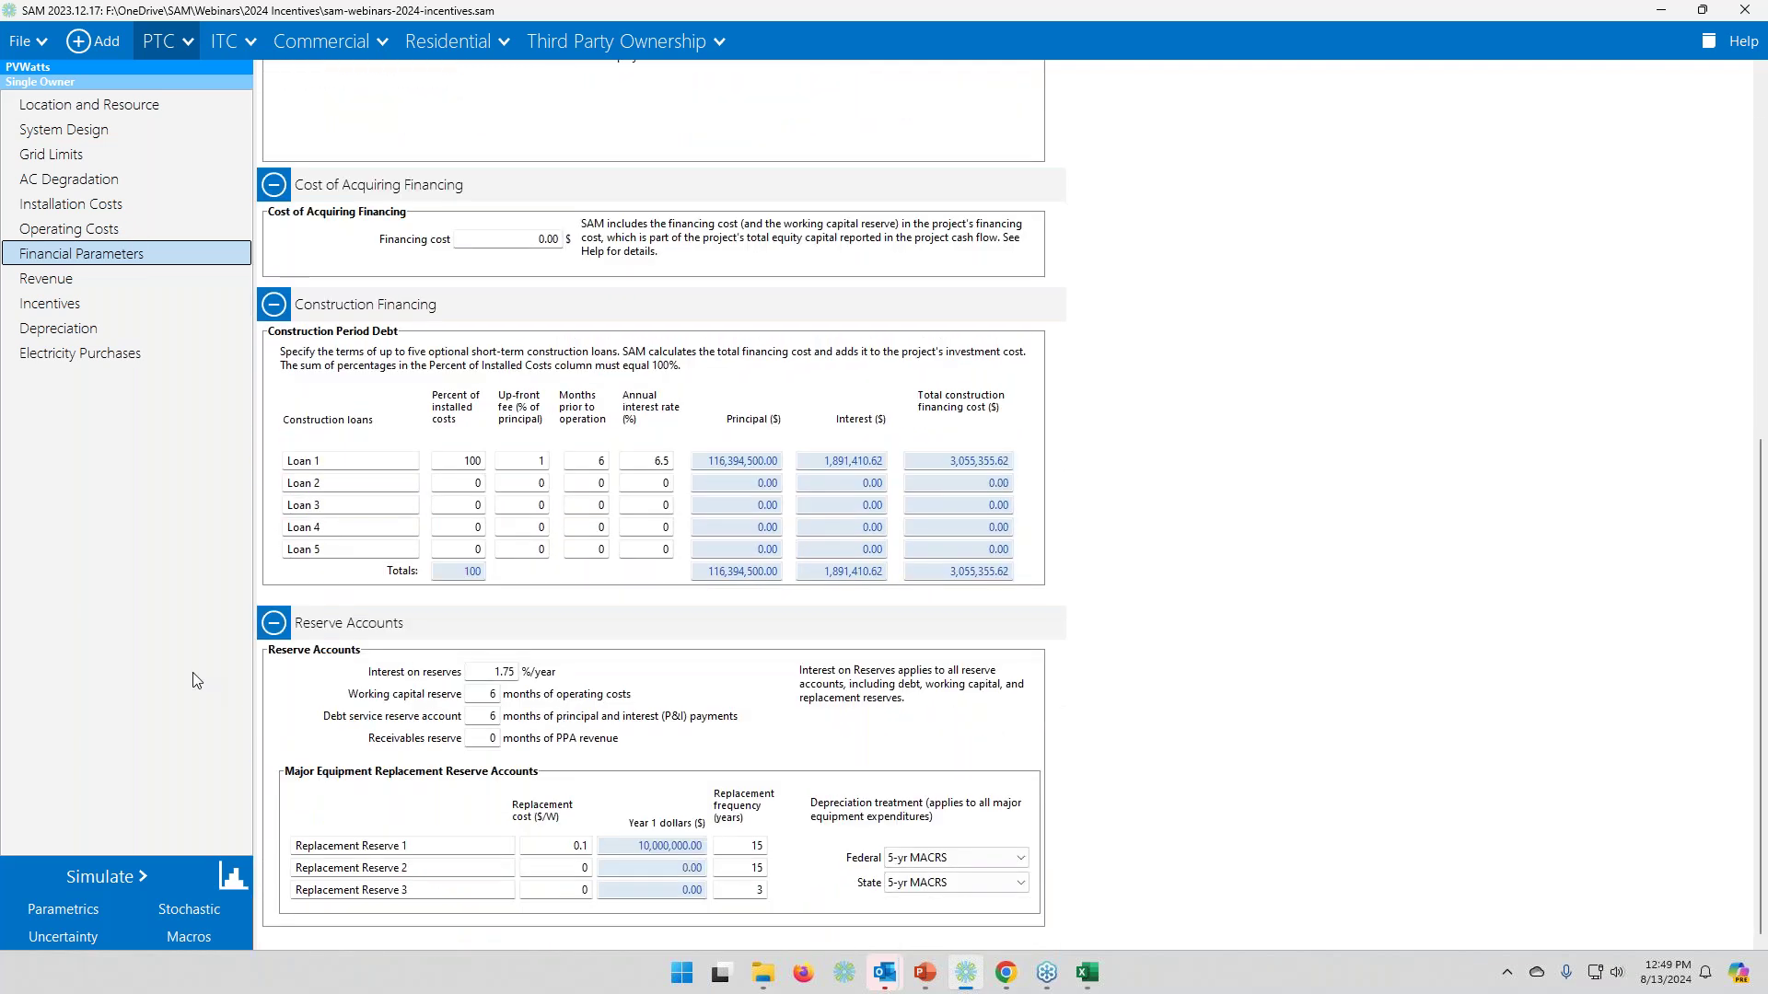
left_click(82, 282)
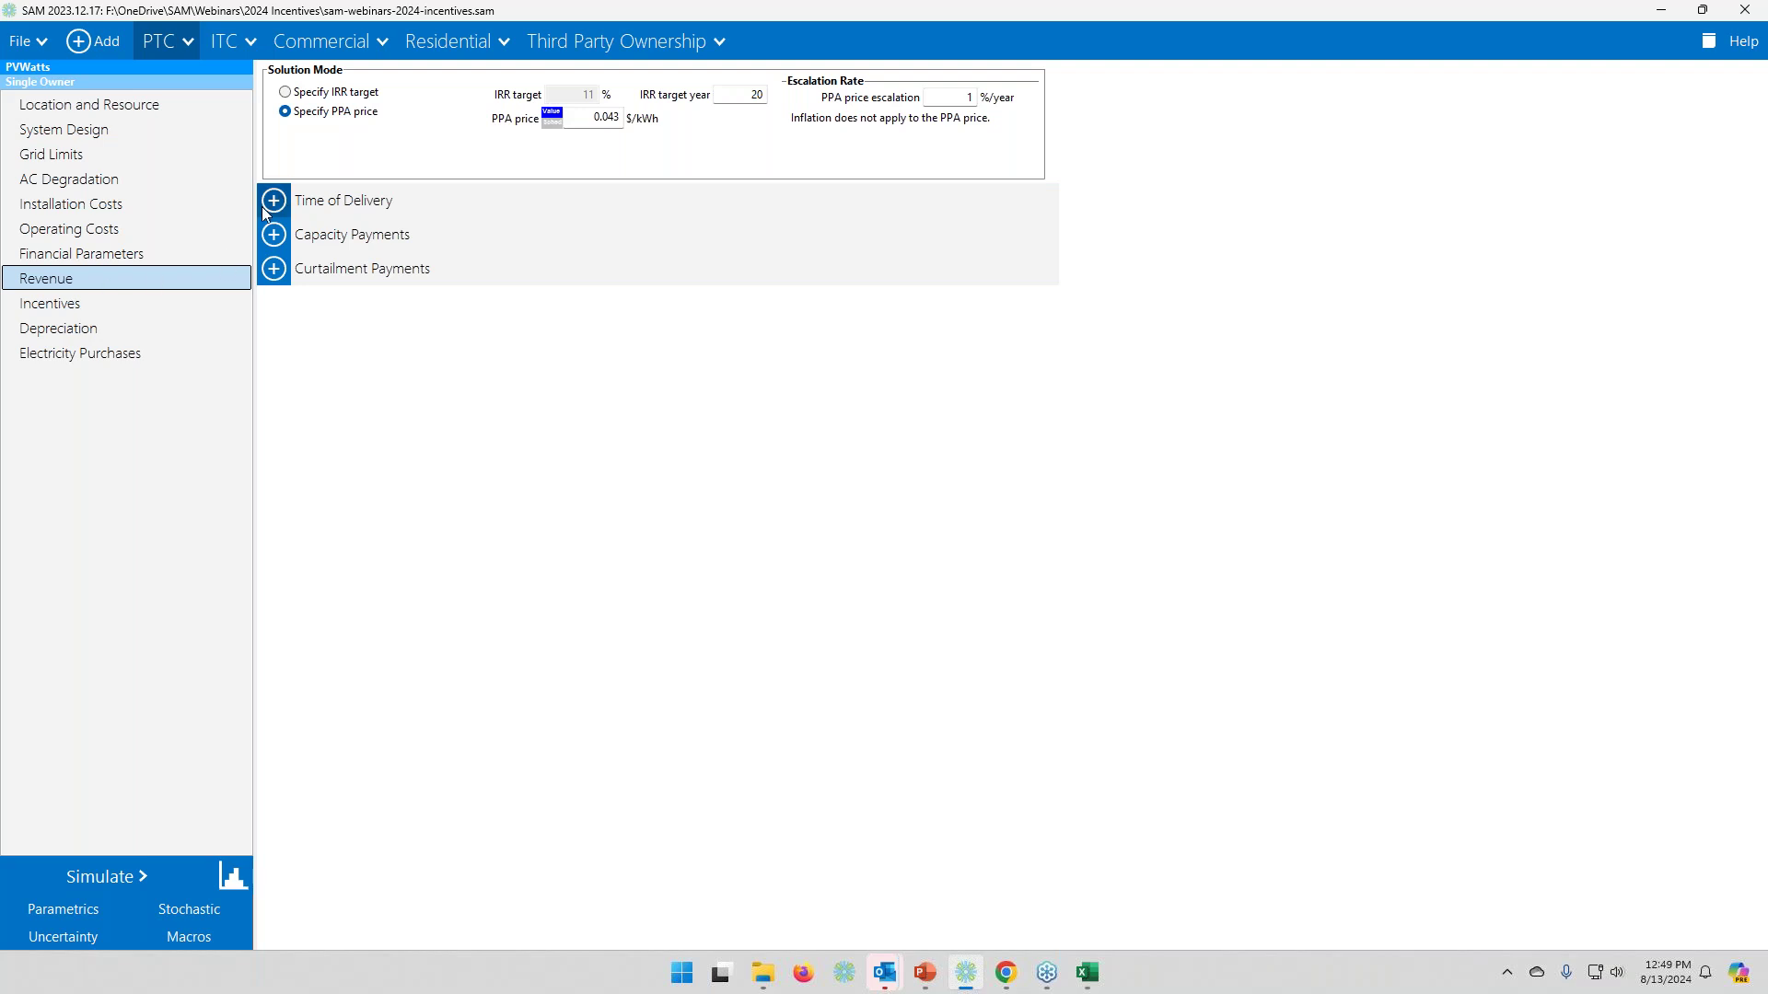
- Reopen the Incentives inputs, switch to sam-webinars-2024-incentives.pptx in PowerPoint, and present the slide show from the Incentives in SAM slide
left_click(35, 305)
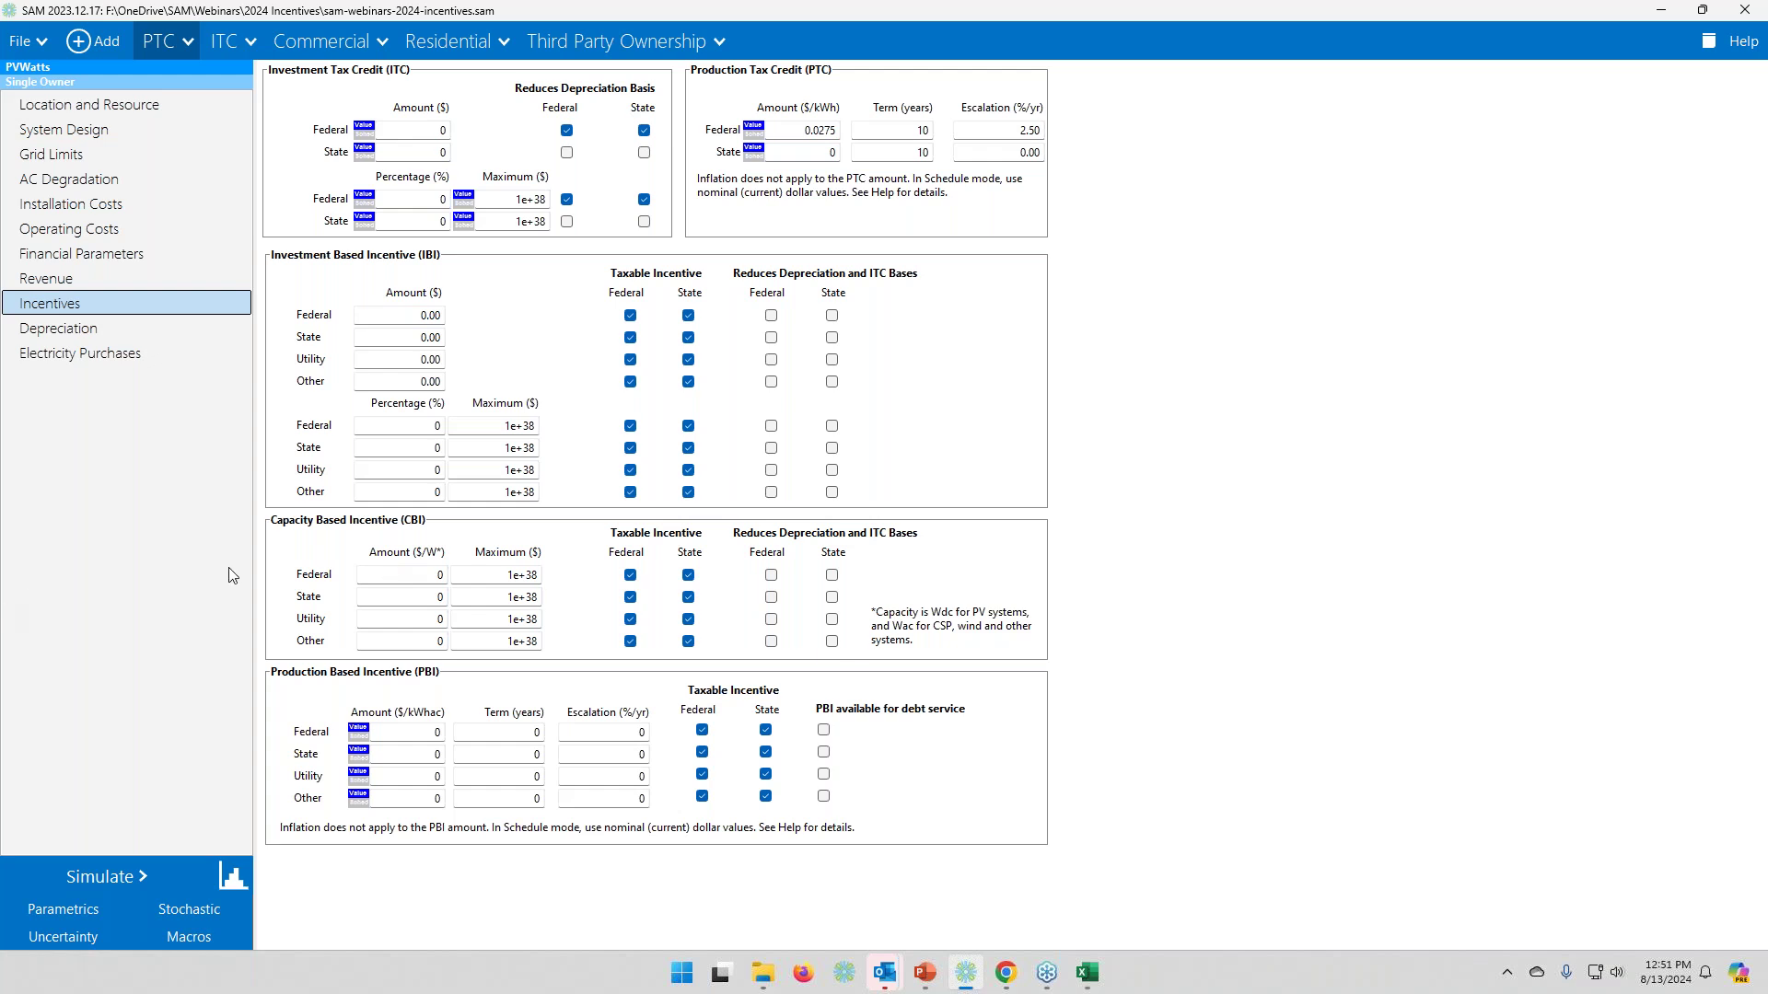
left_click(925, 974)
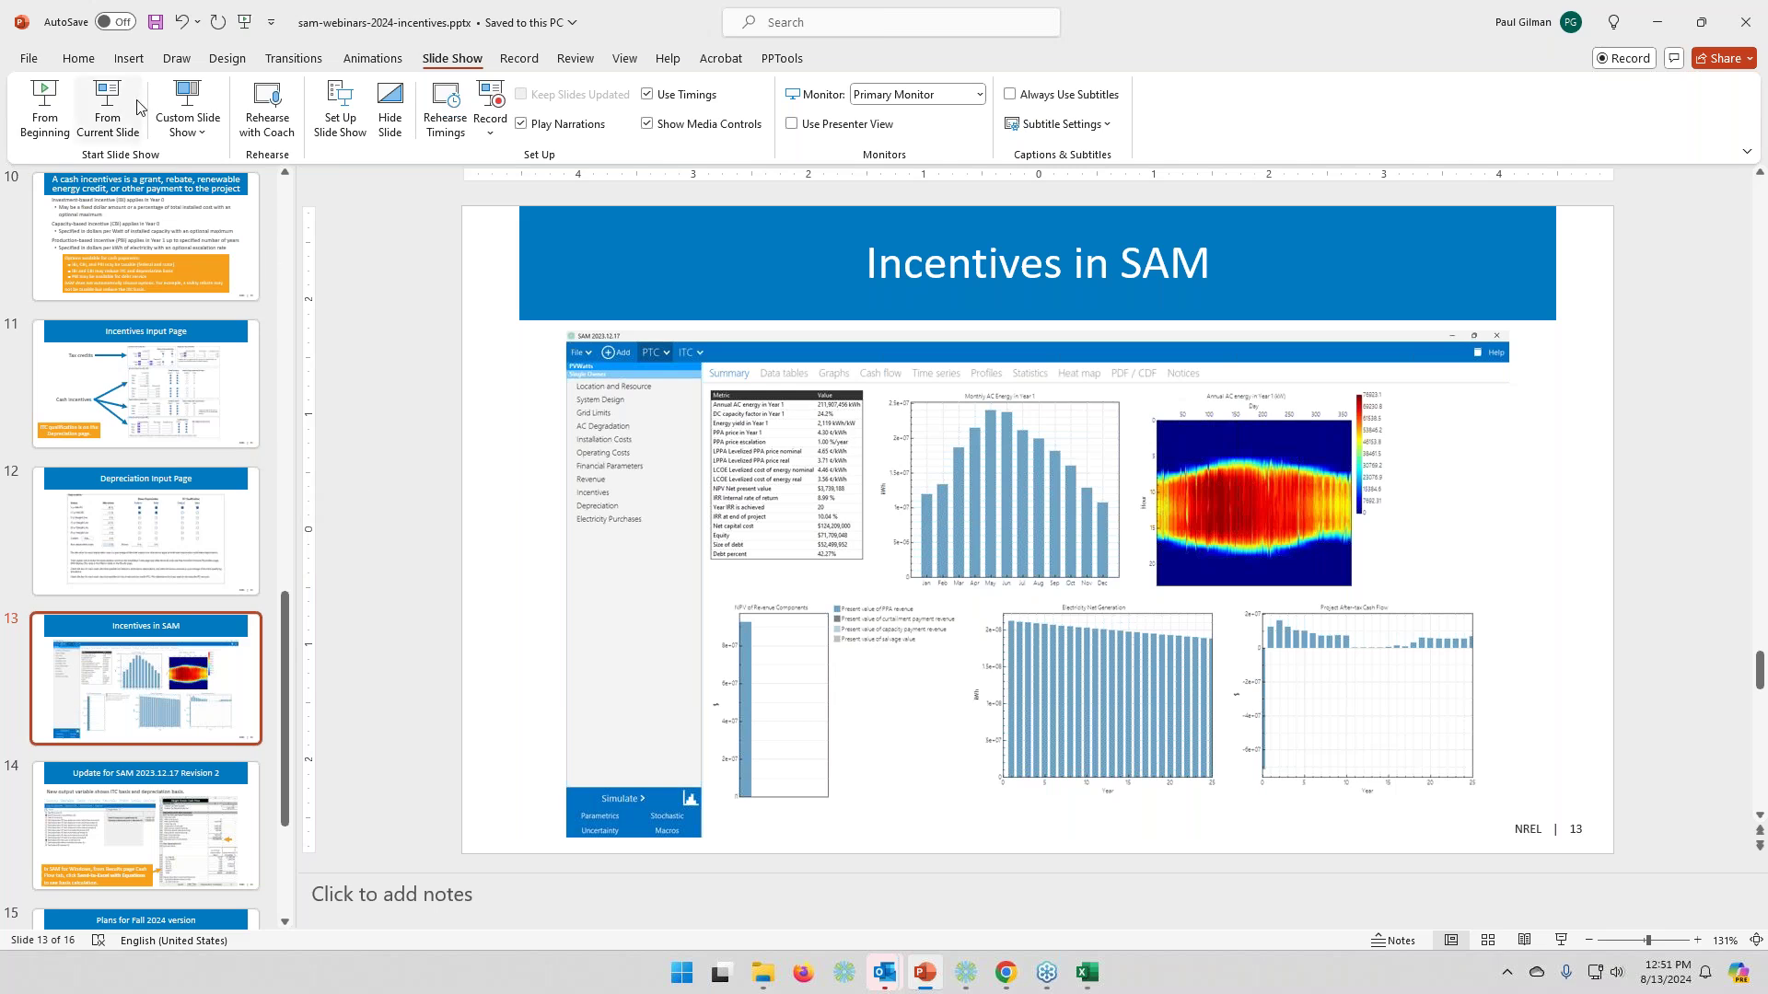
left_click(109, 117)
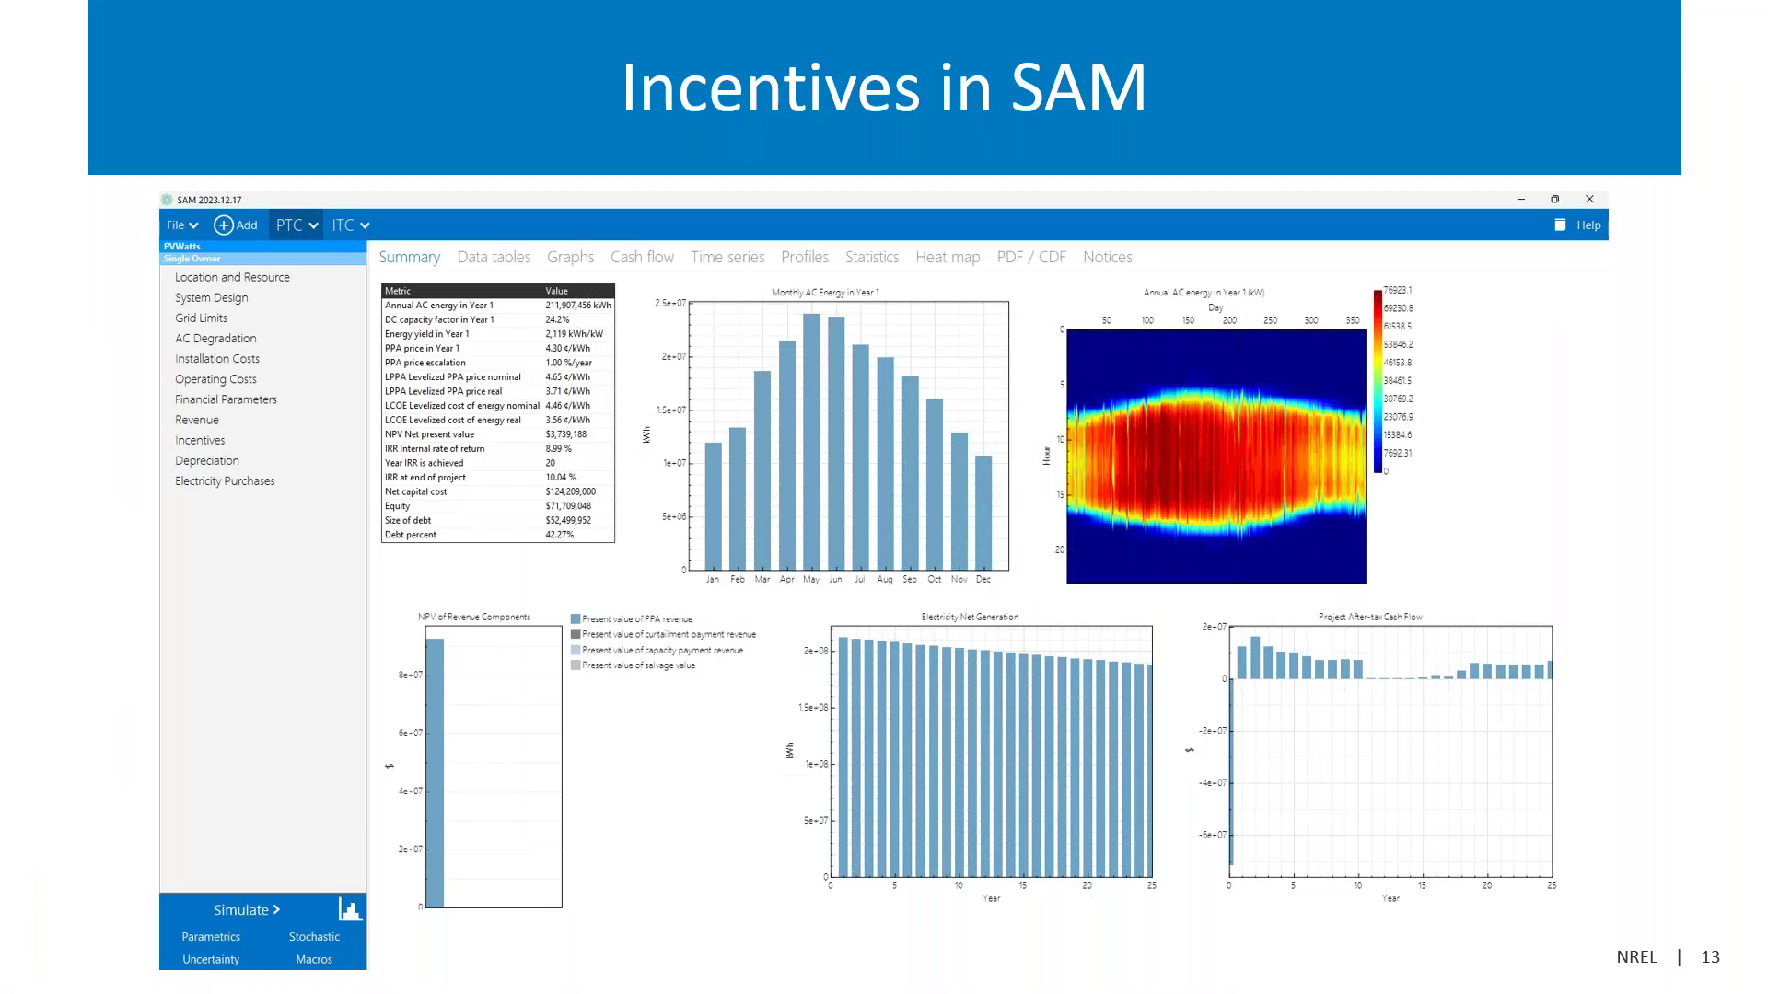
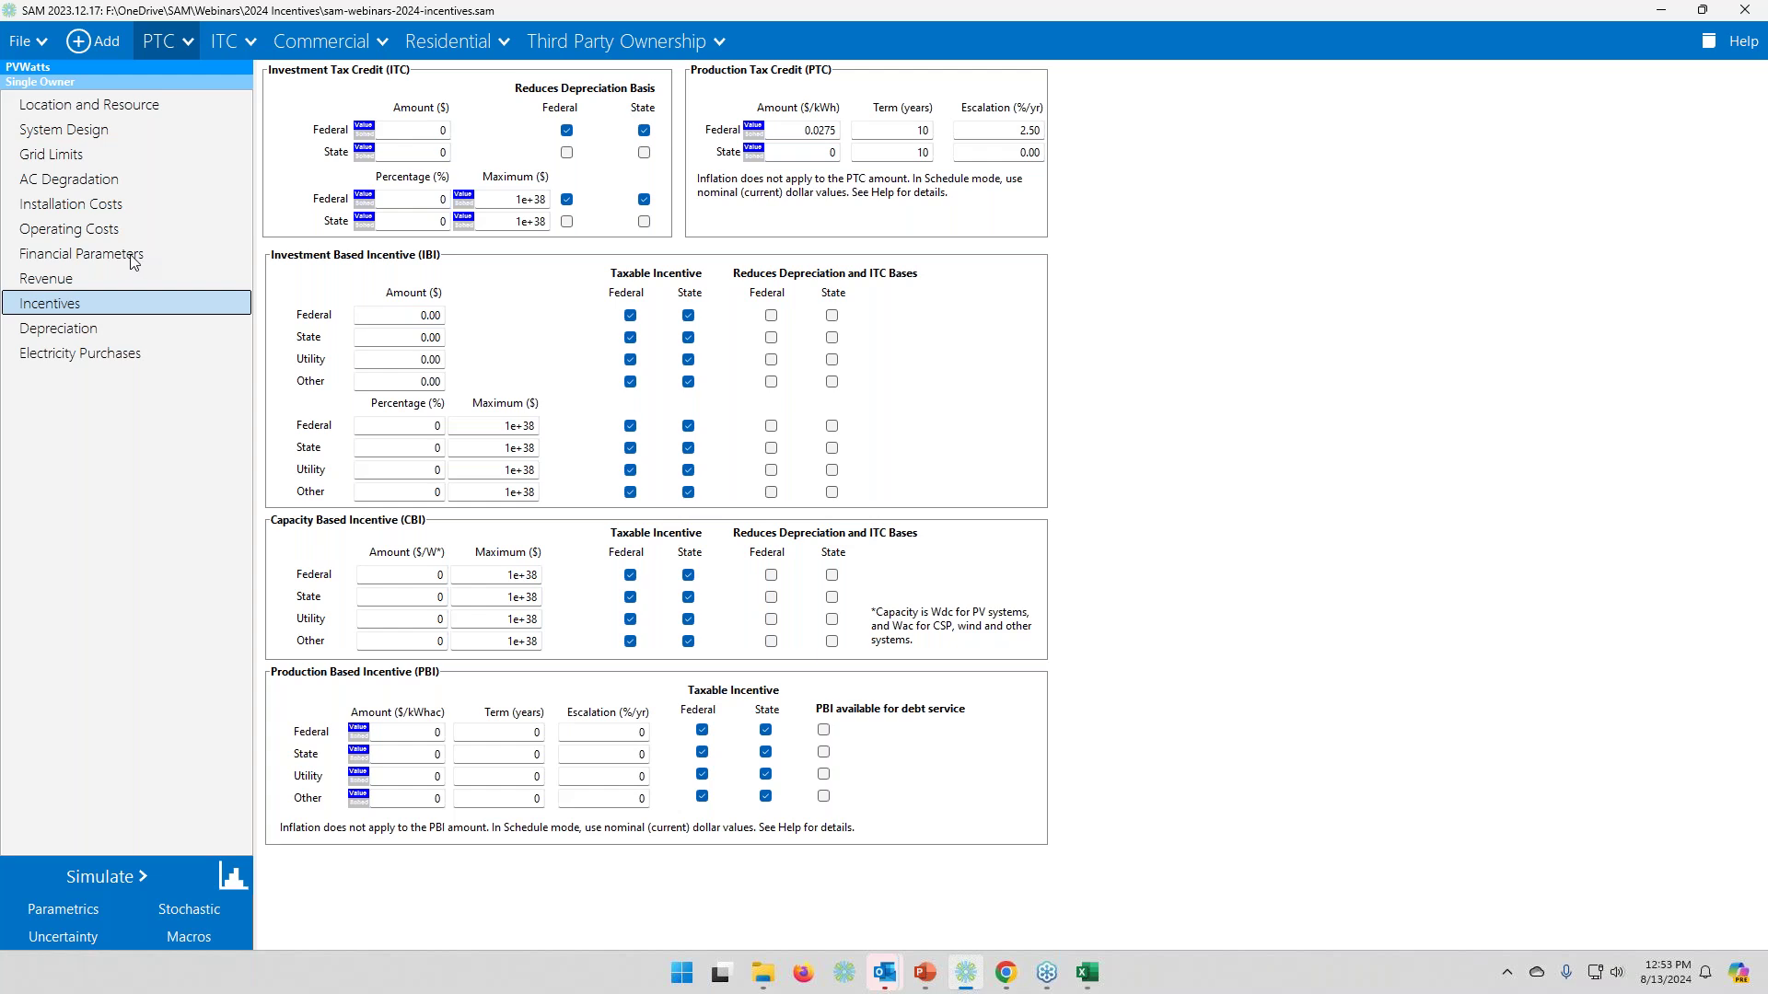
- Check the Project Term Debt inputs under Financial Parameters and reopen the PTC case's results Summary
left_click(134, 258)
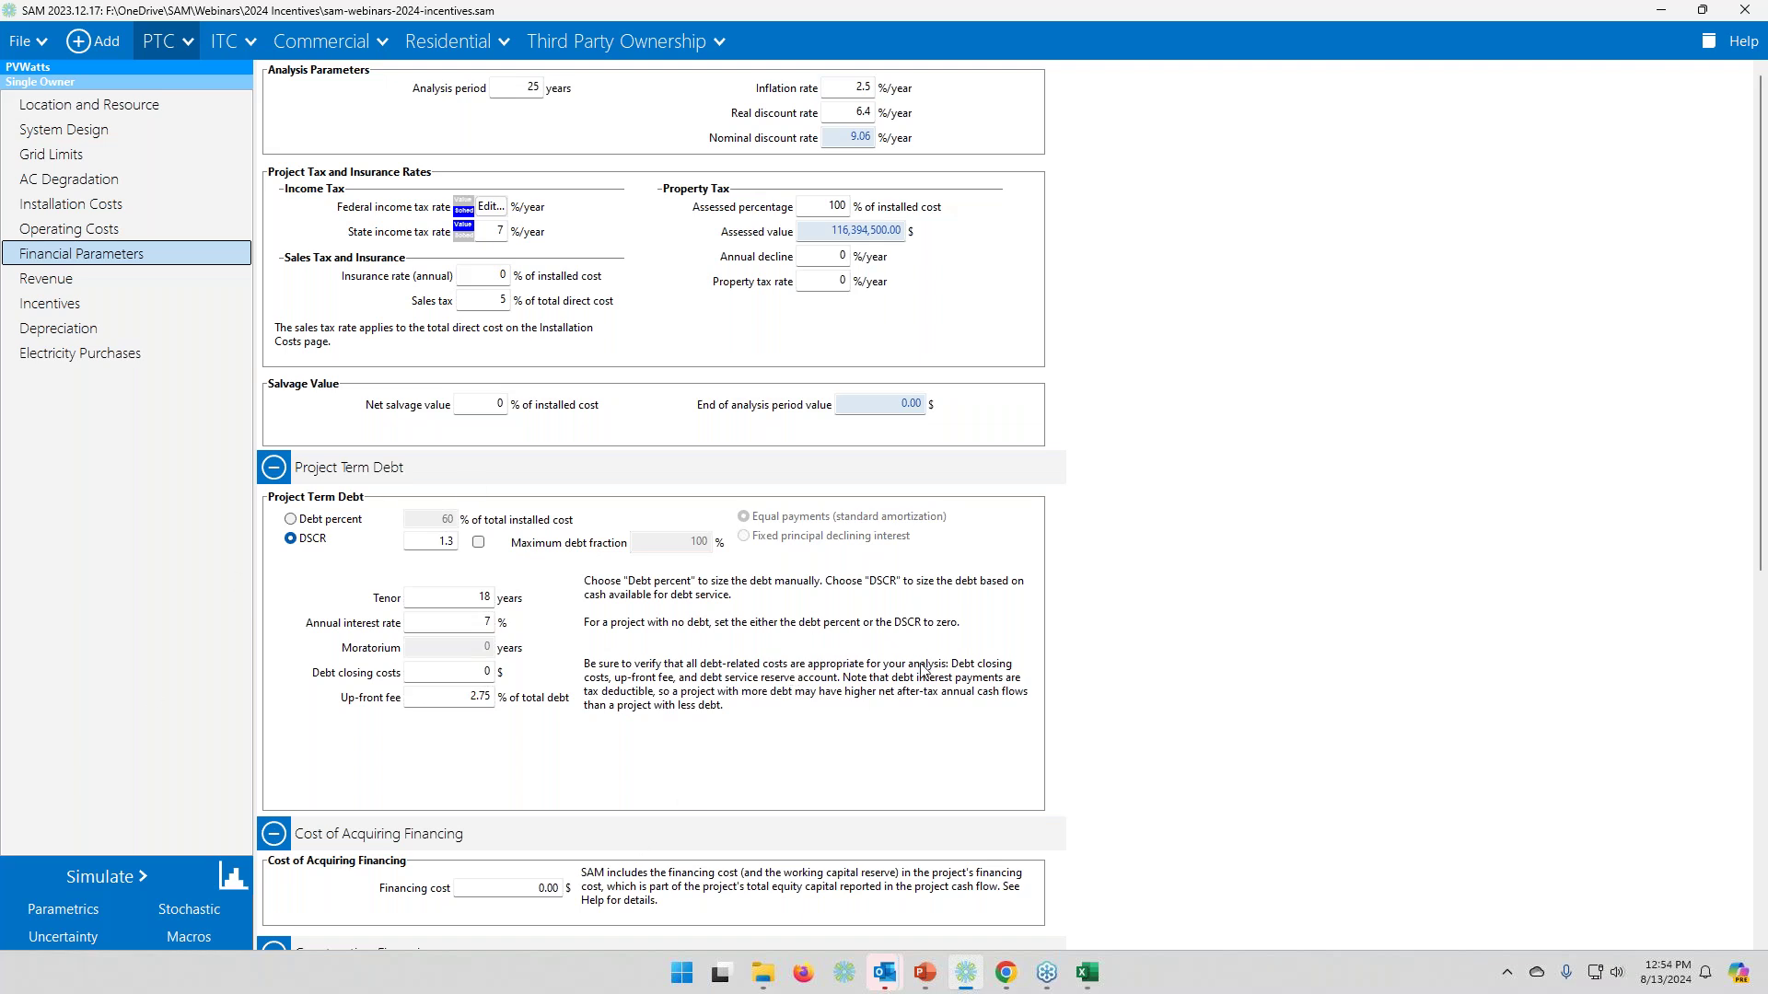
scroll(582, 641, "down", 3)
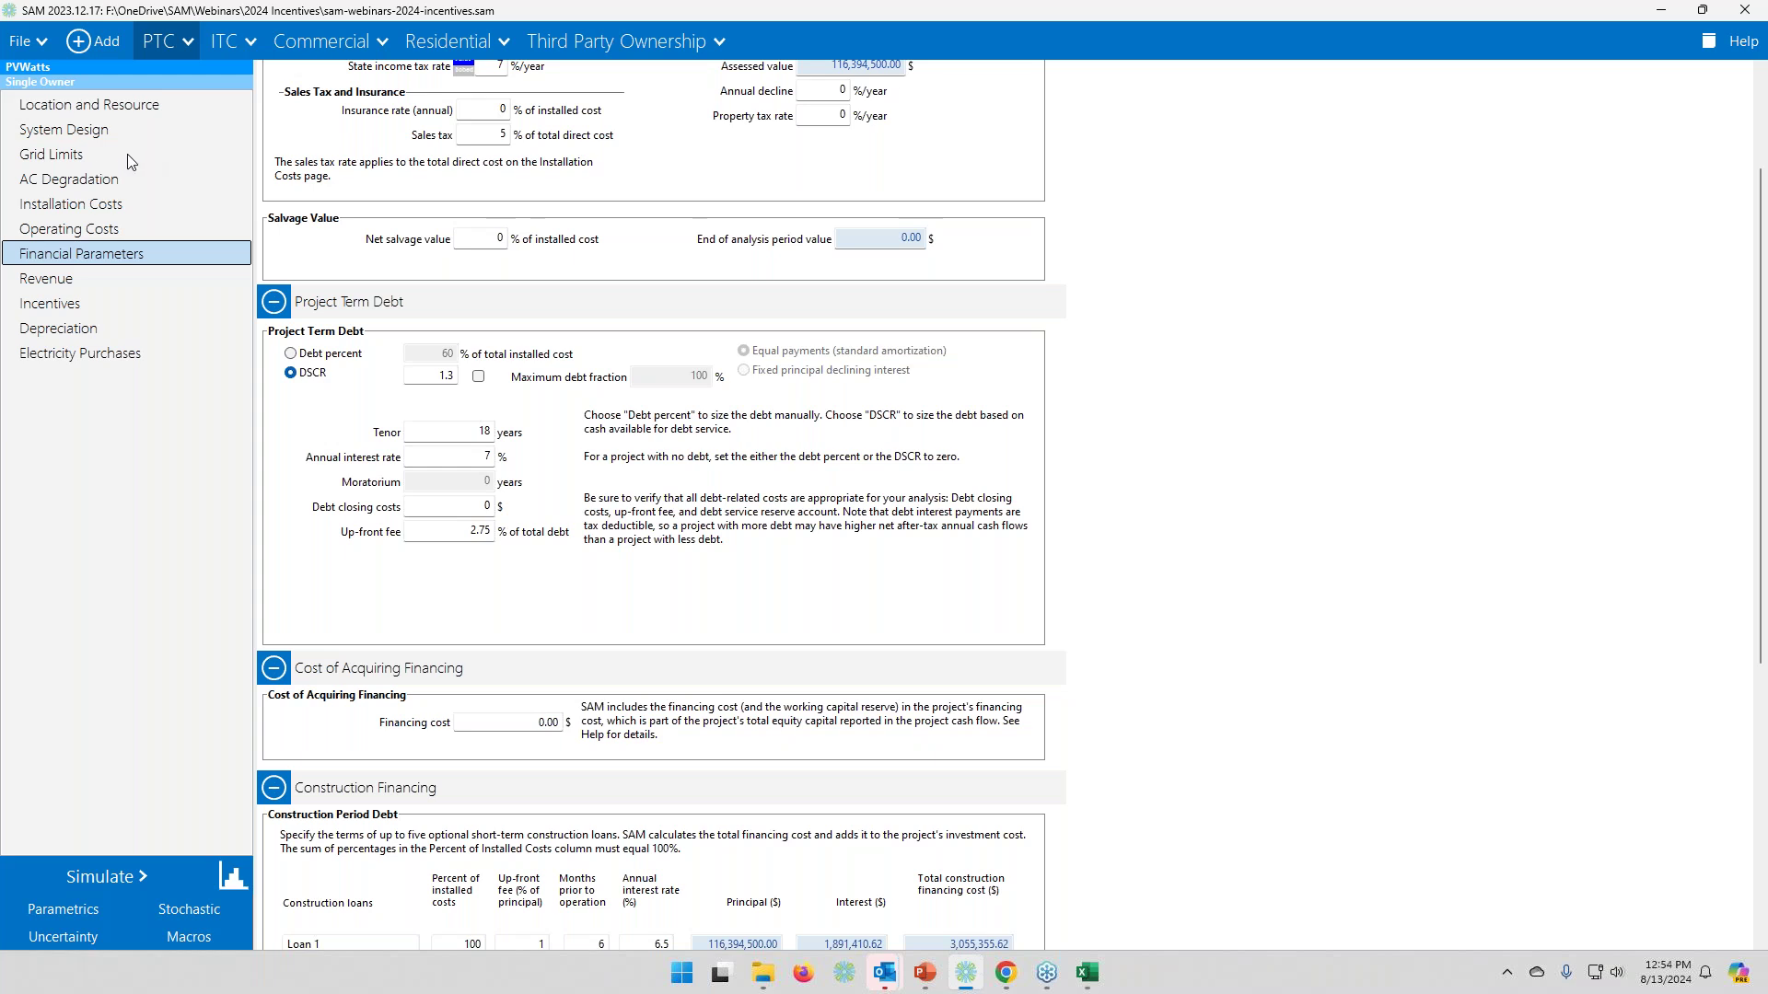
left_click(232, 874)
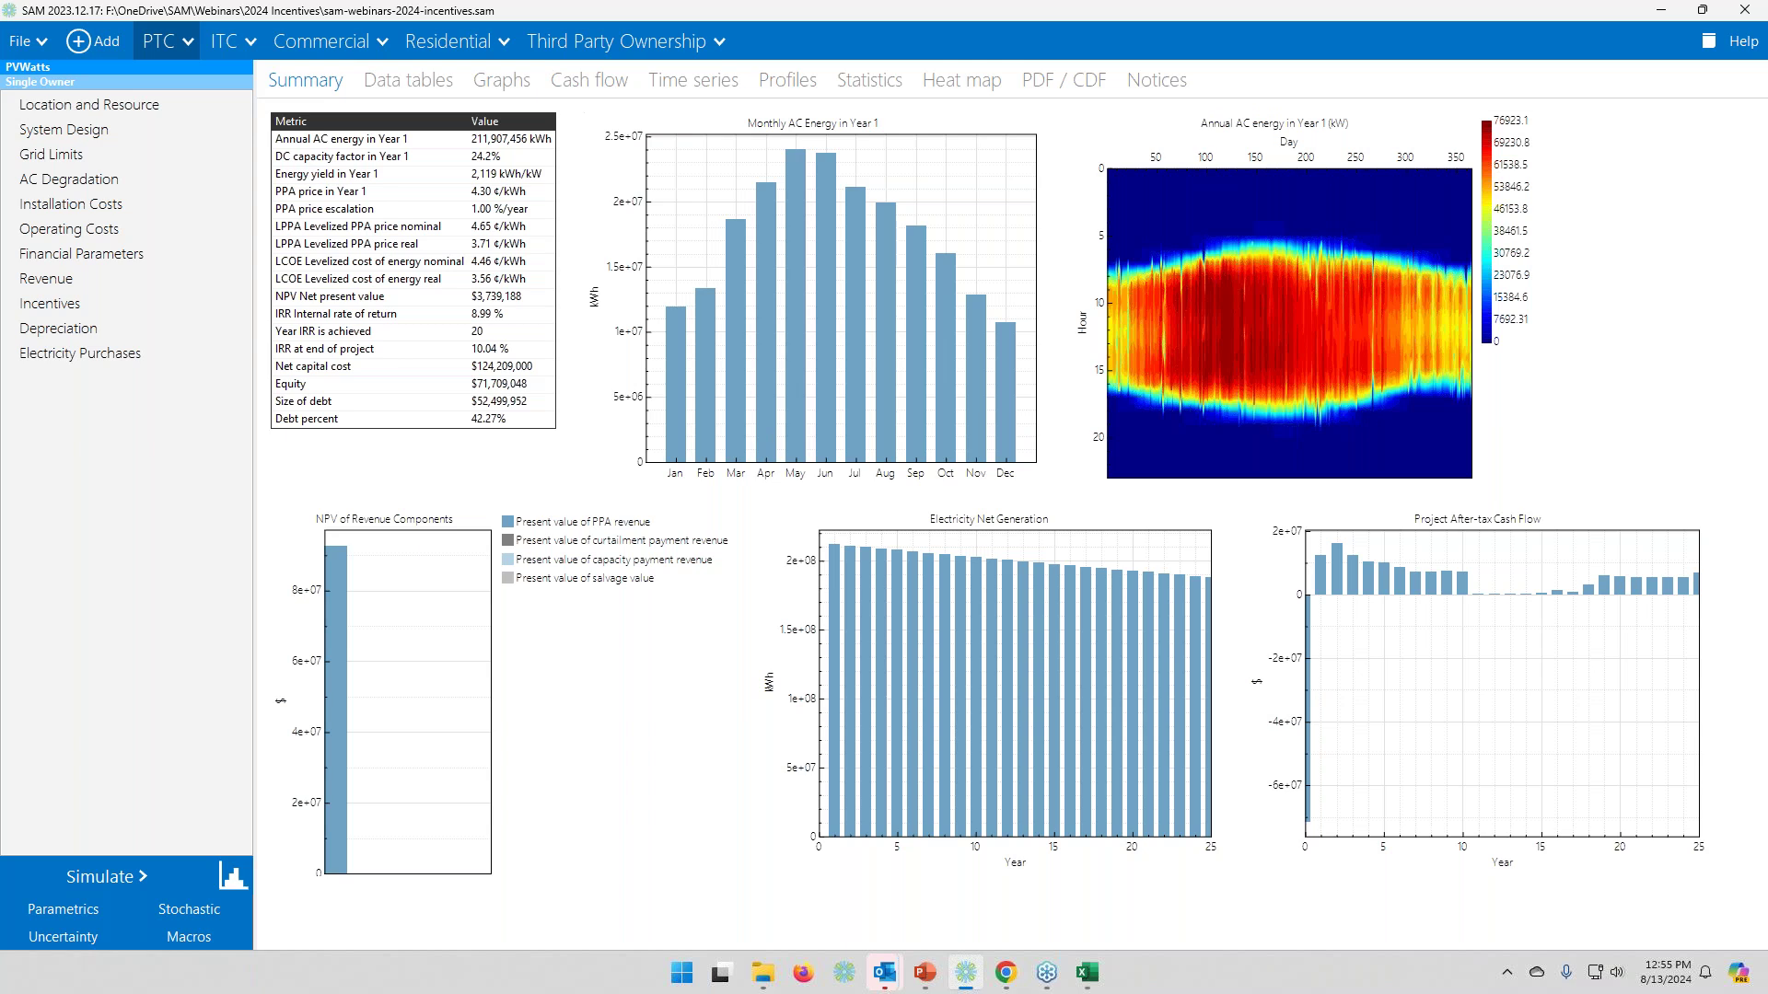
- Return to Financial Parameters and change the Project Term Debt sizing method from DSCR to Debt percent
left_click(113, 264)
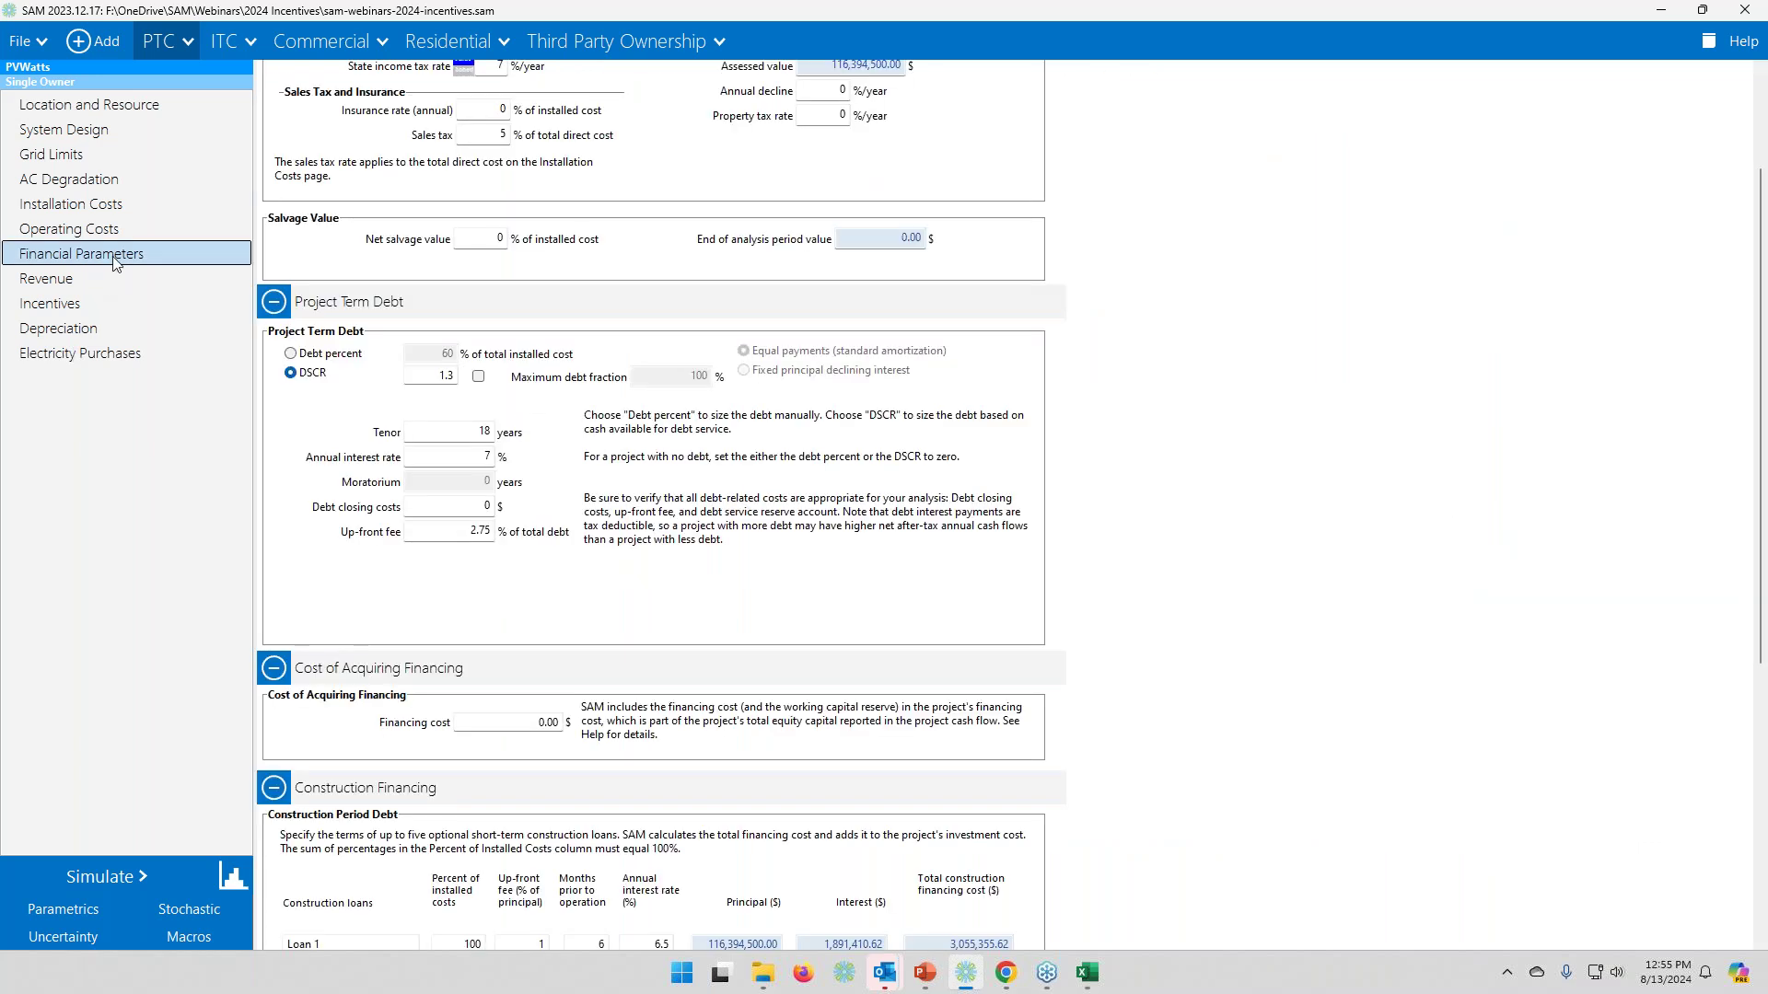
scroll(697, 505, "down", 1)
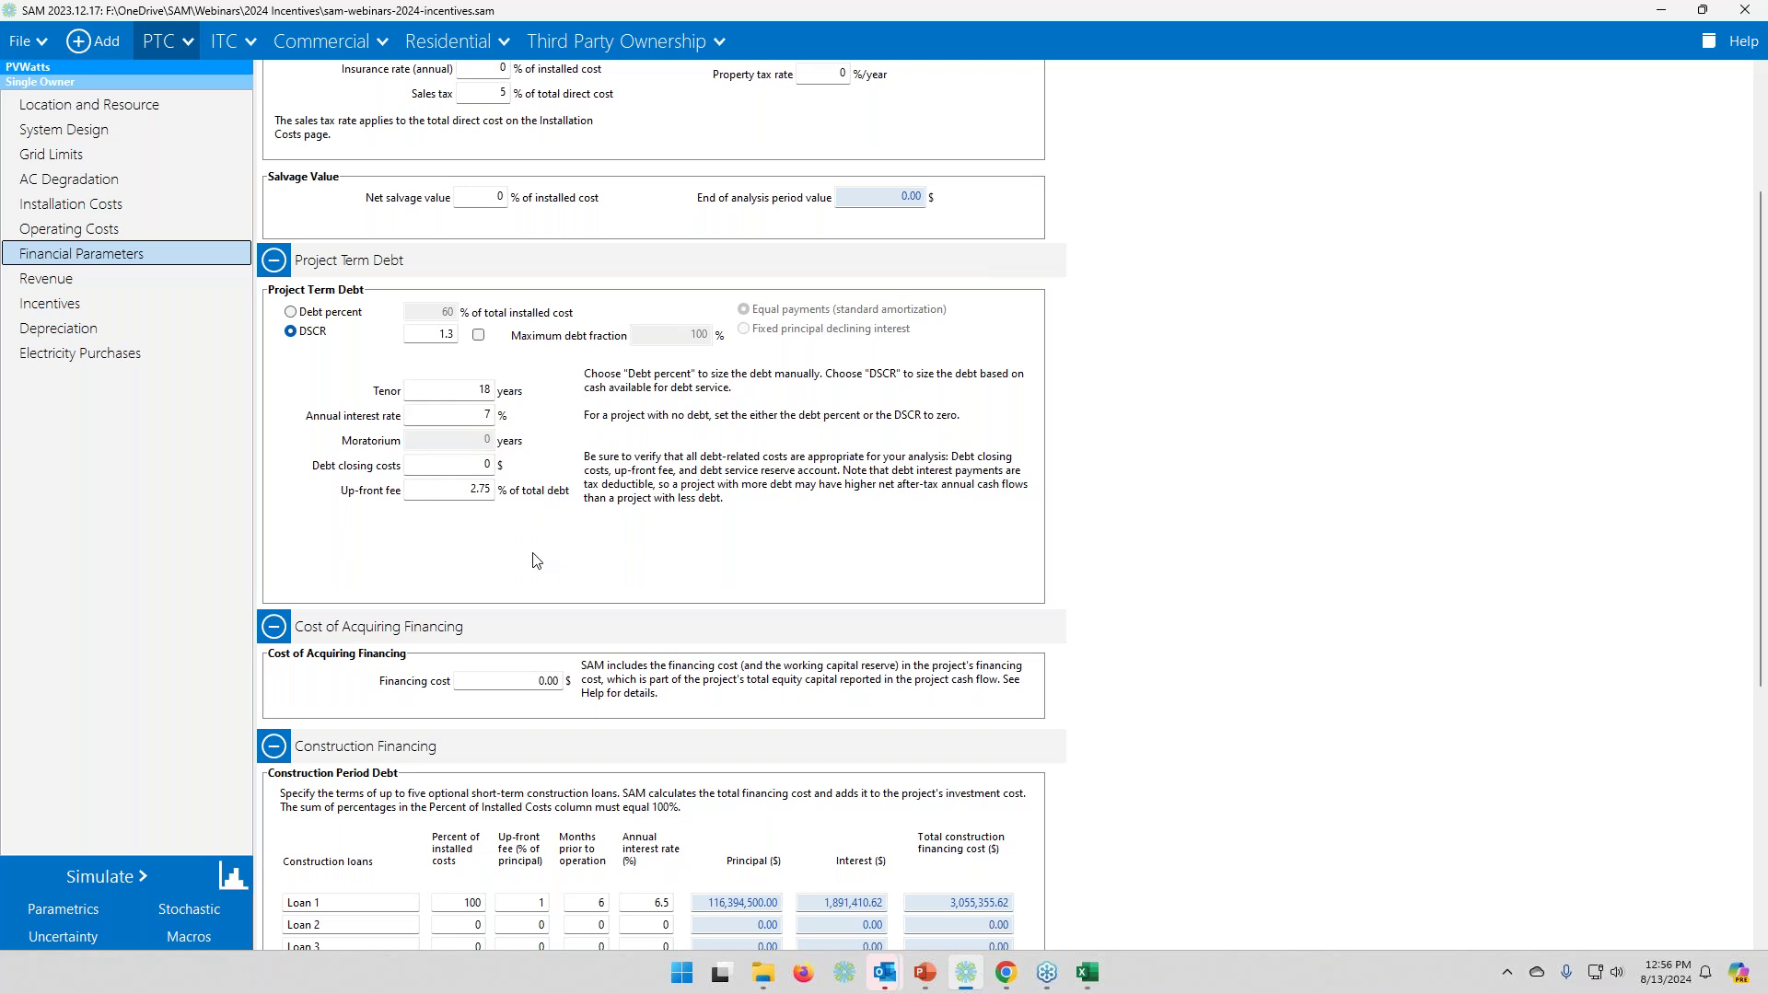
left_click(291, 313)
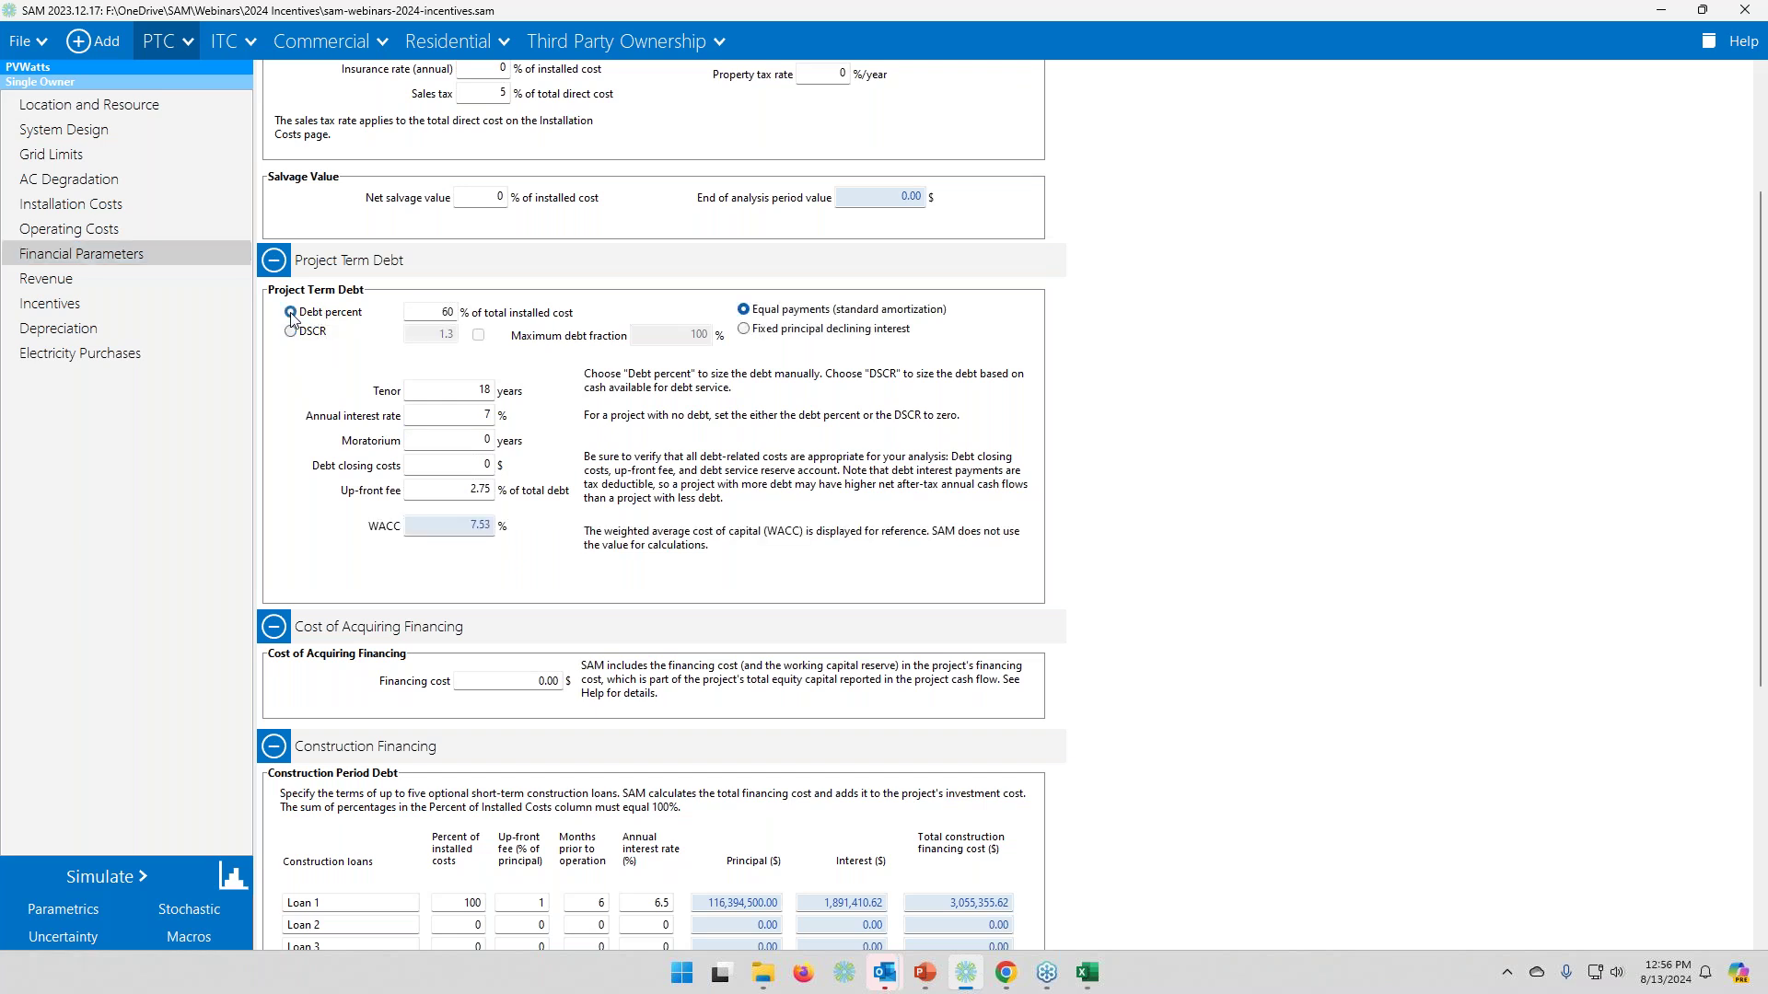
left_click(426, 313)
scroll(532, 559, "down", 1)
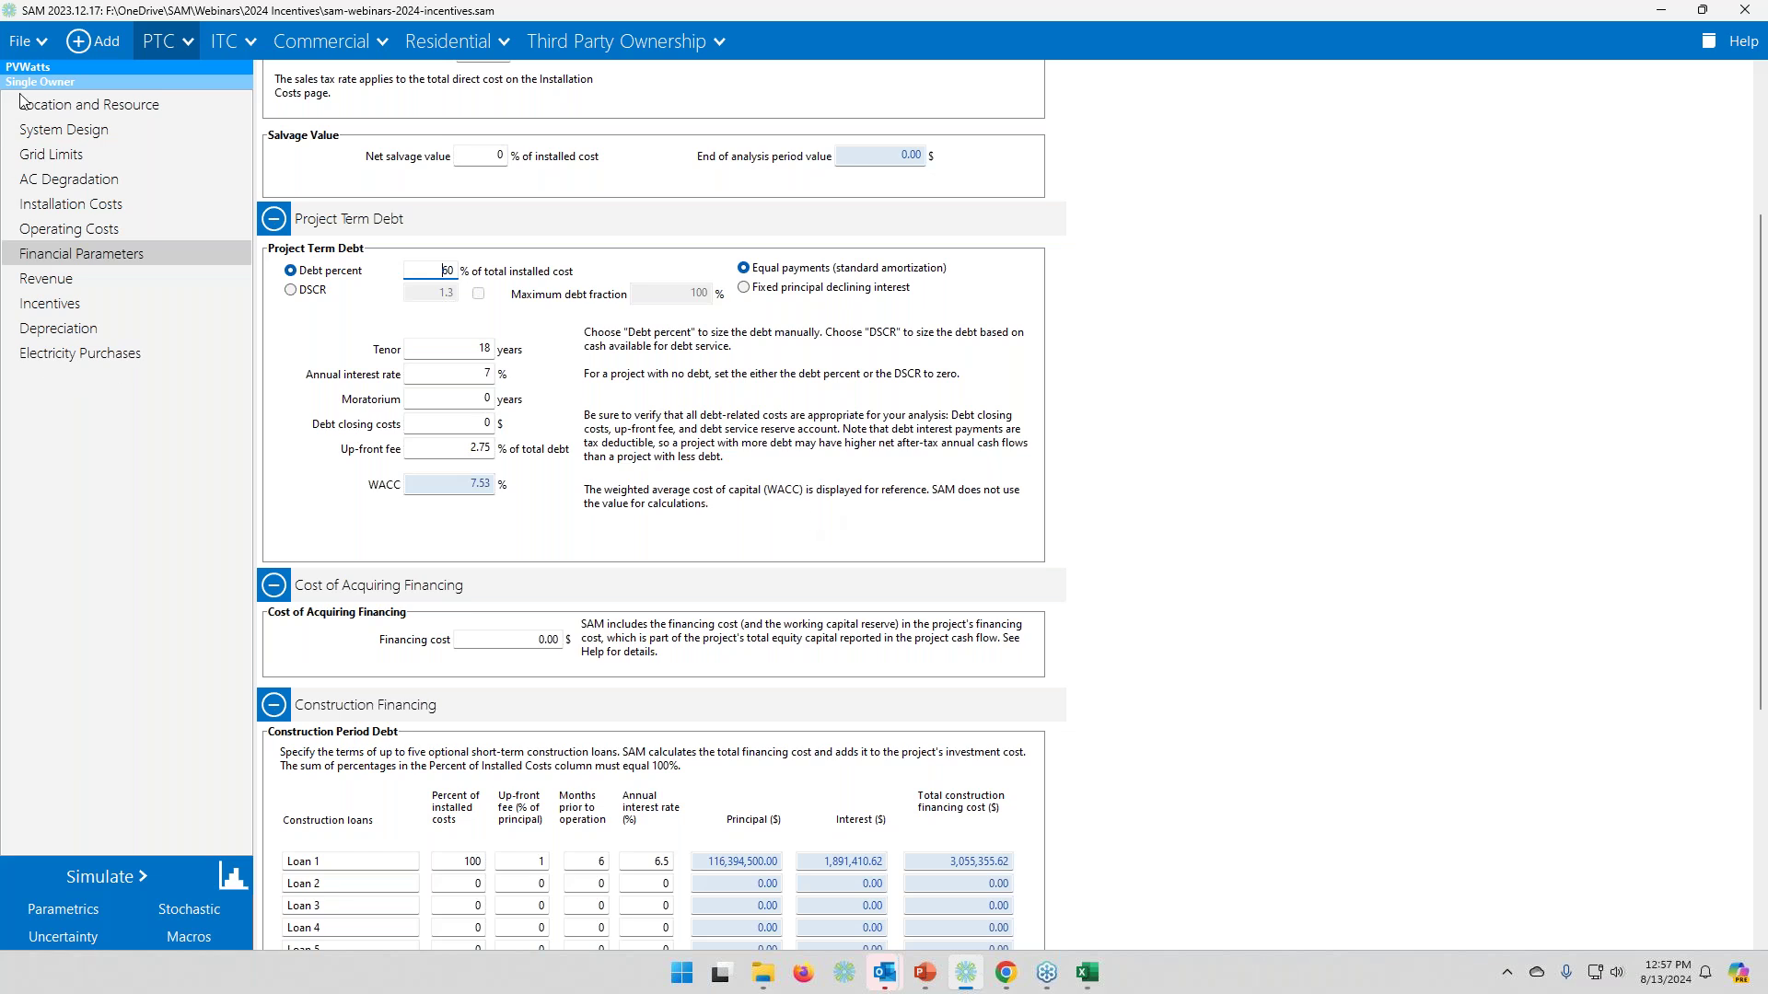
- Switch to Firefox and open the Battery Storage page of the System Advisor Model website
left_click(803, 975)
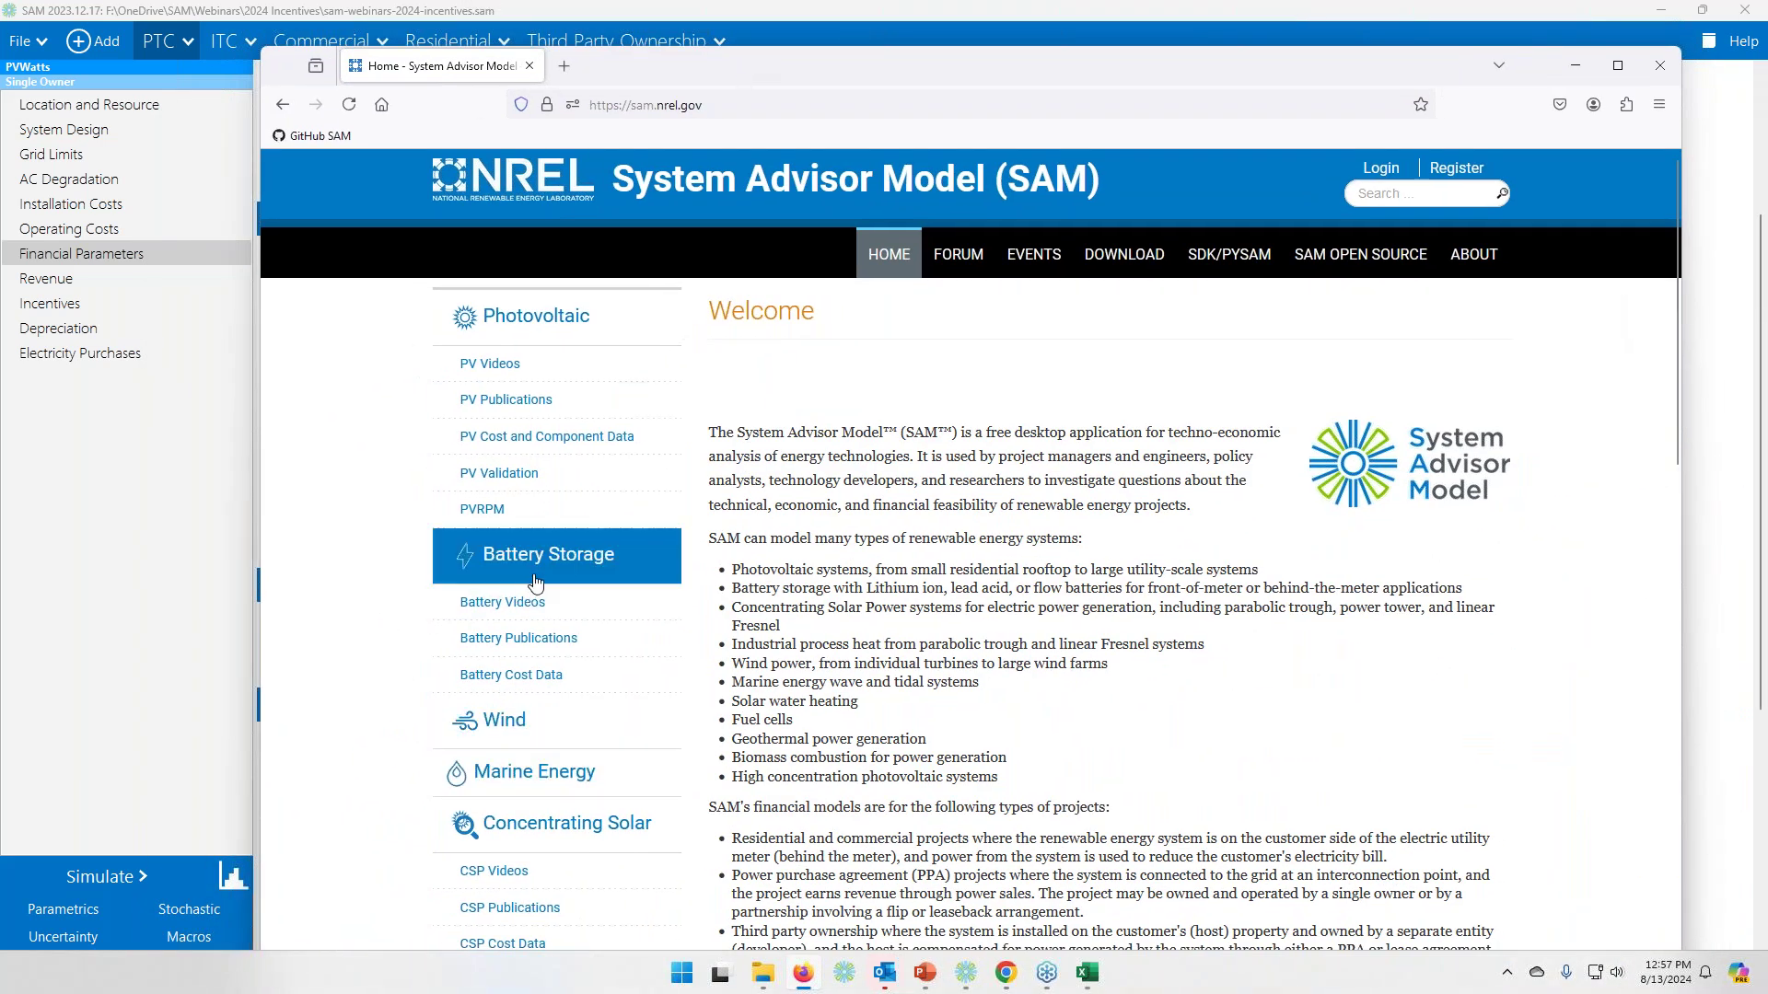
right_click(505, 557)
left_click(398, 599)
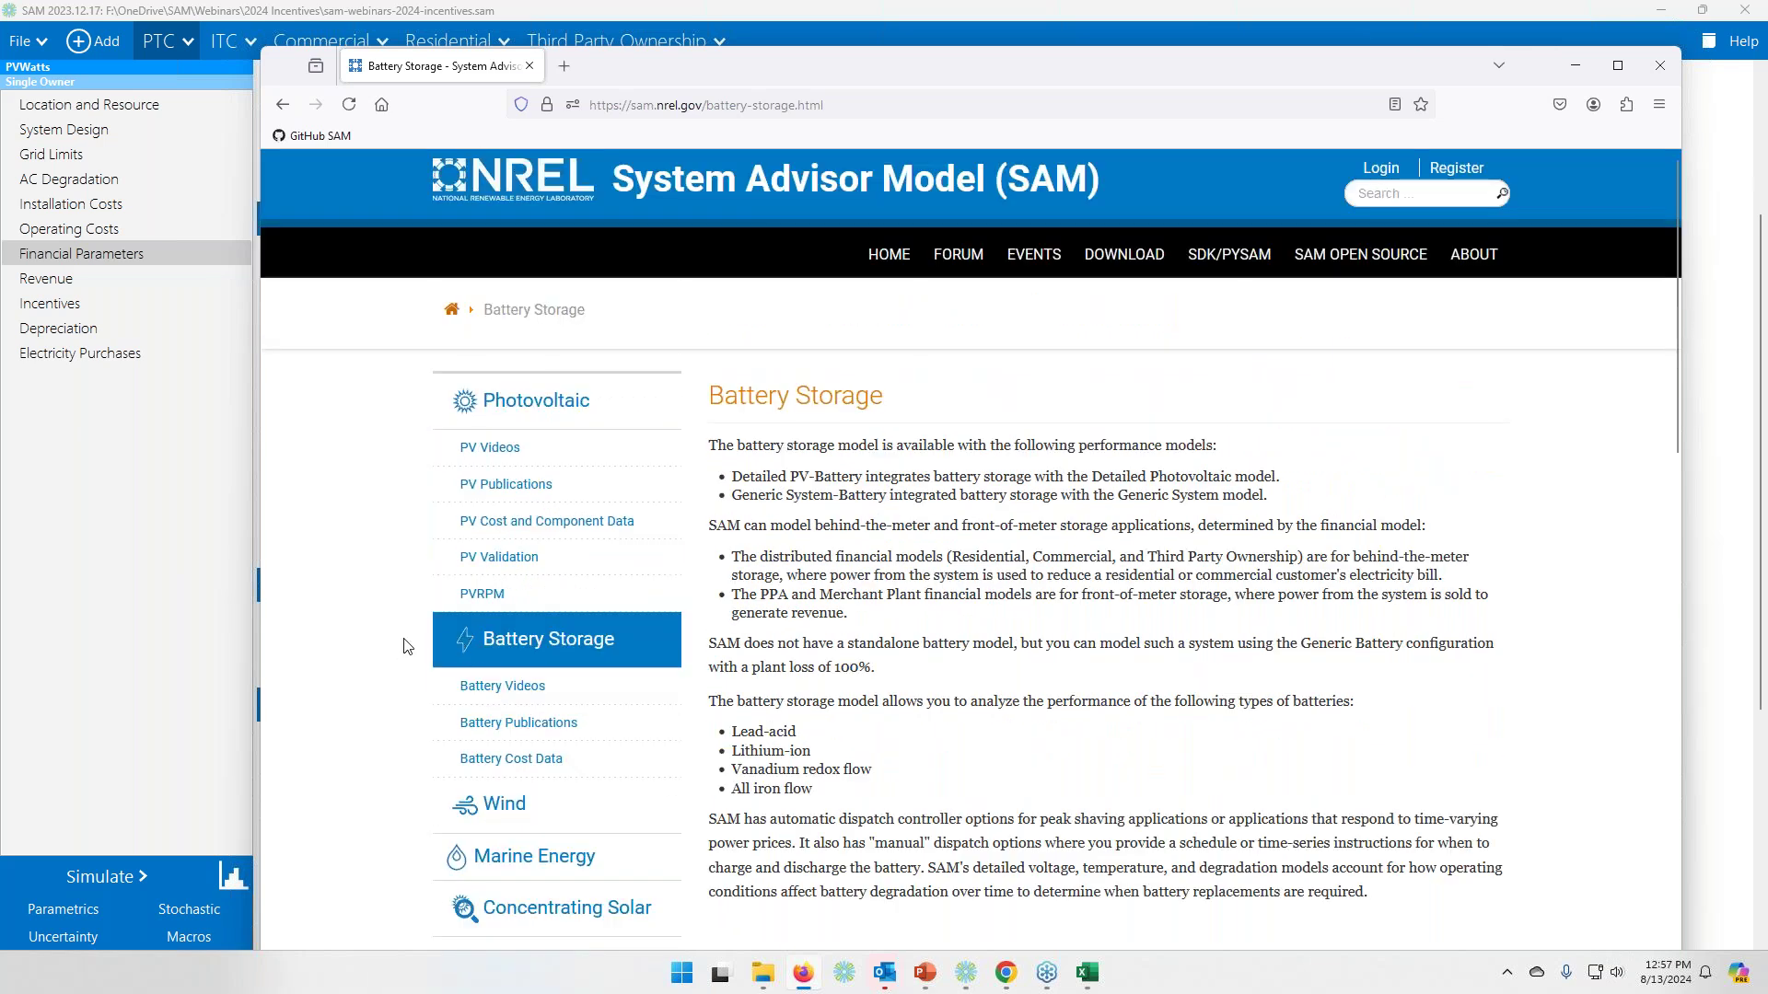
scroll(401, 648, "down", 1)
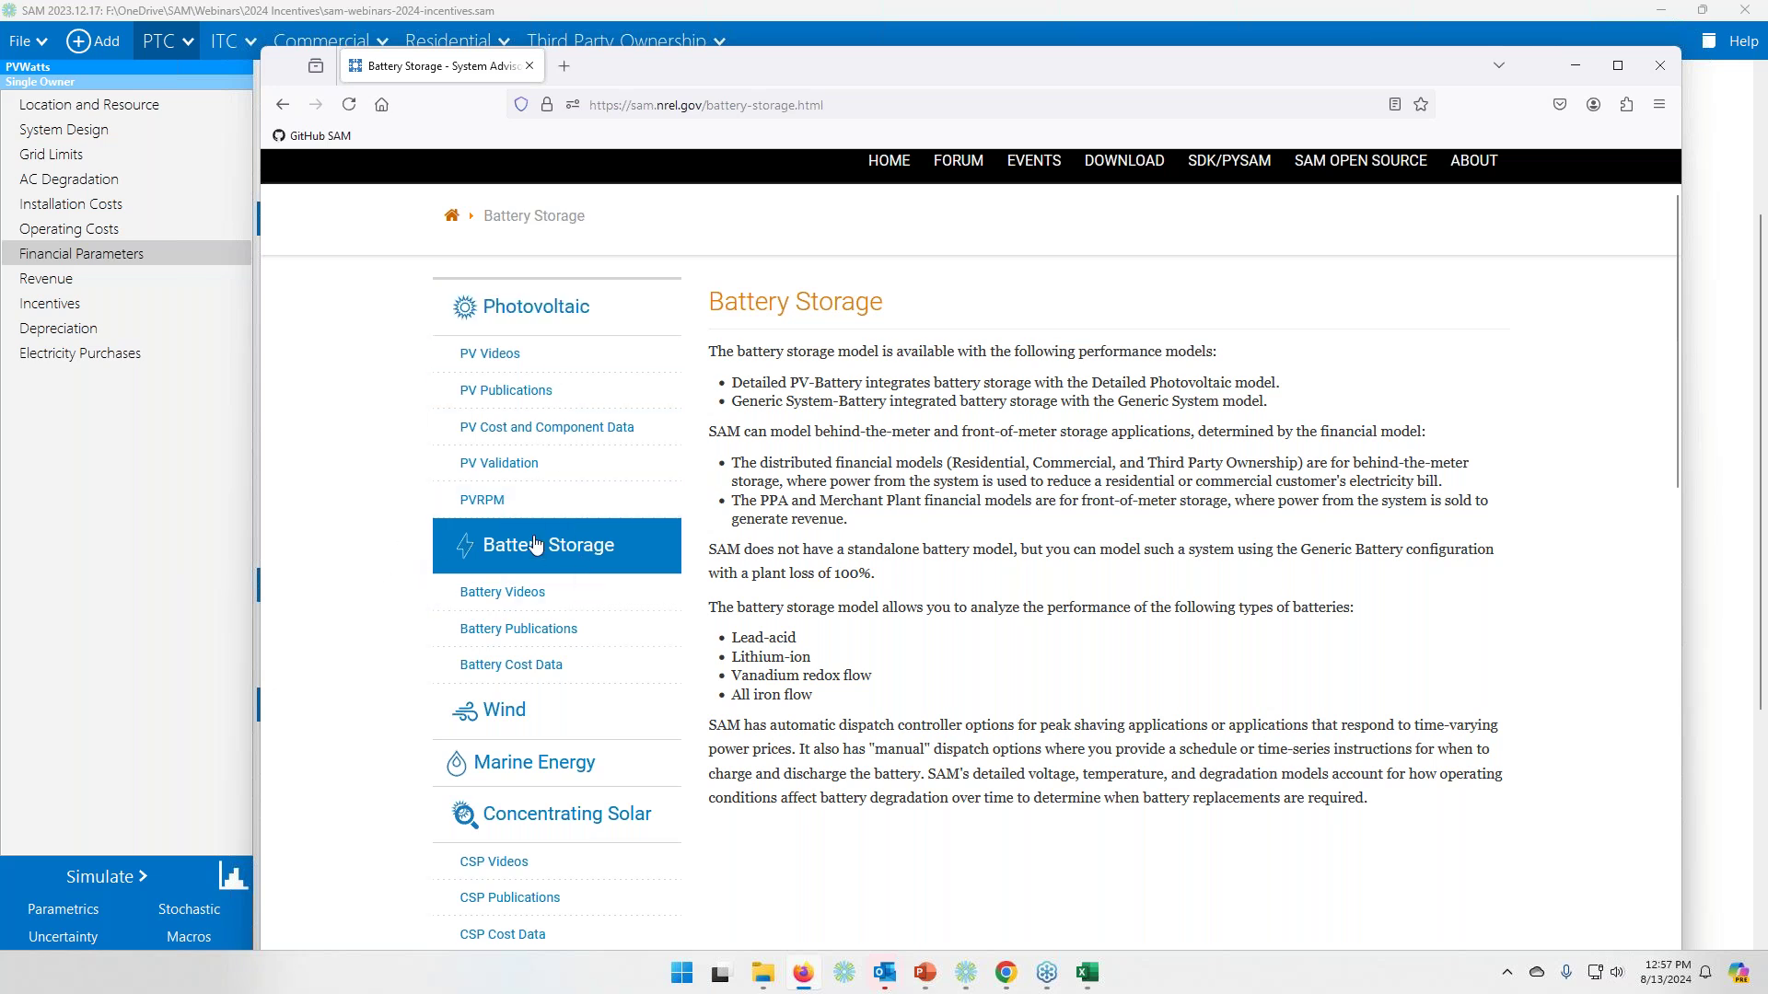
- Open the Battery Videos page and look through the listed battery storage videos
left_click(516, 594)
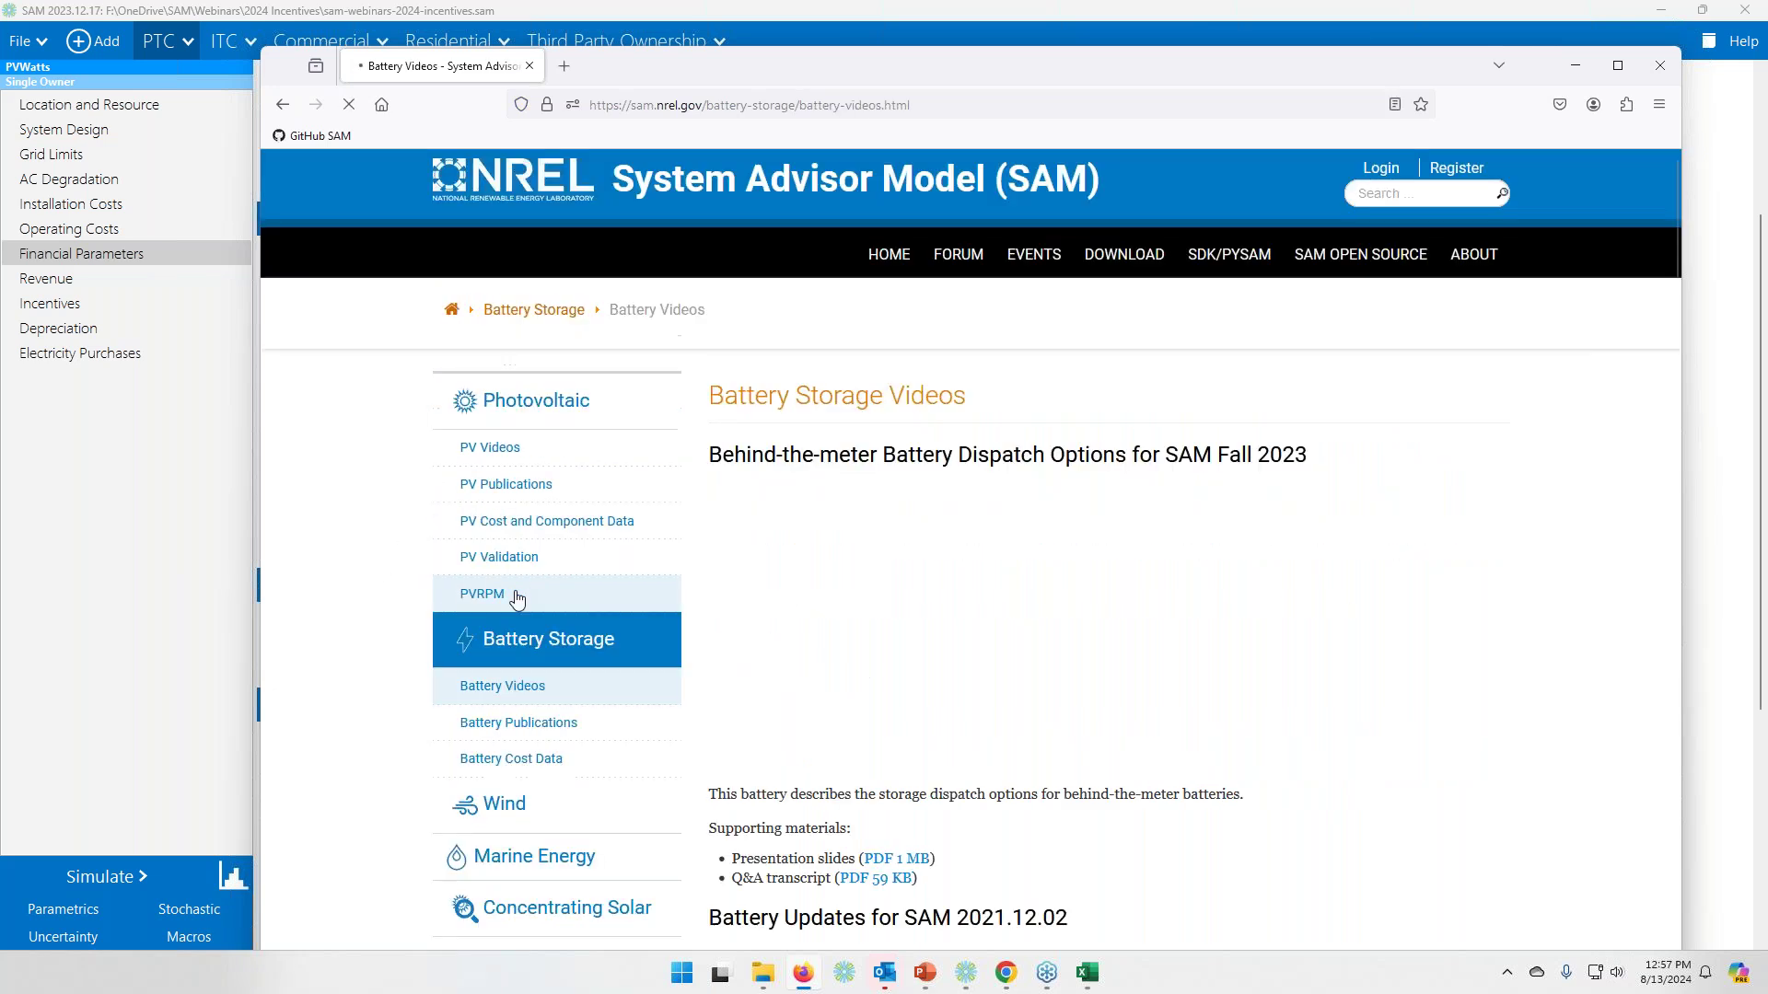
scroll(1402, 706, "down", 8)
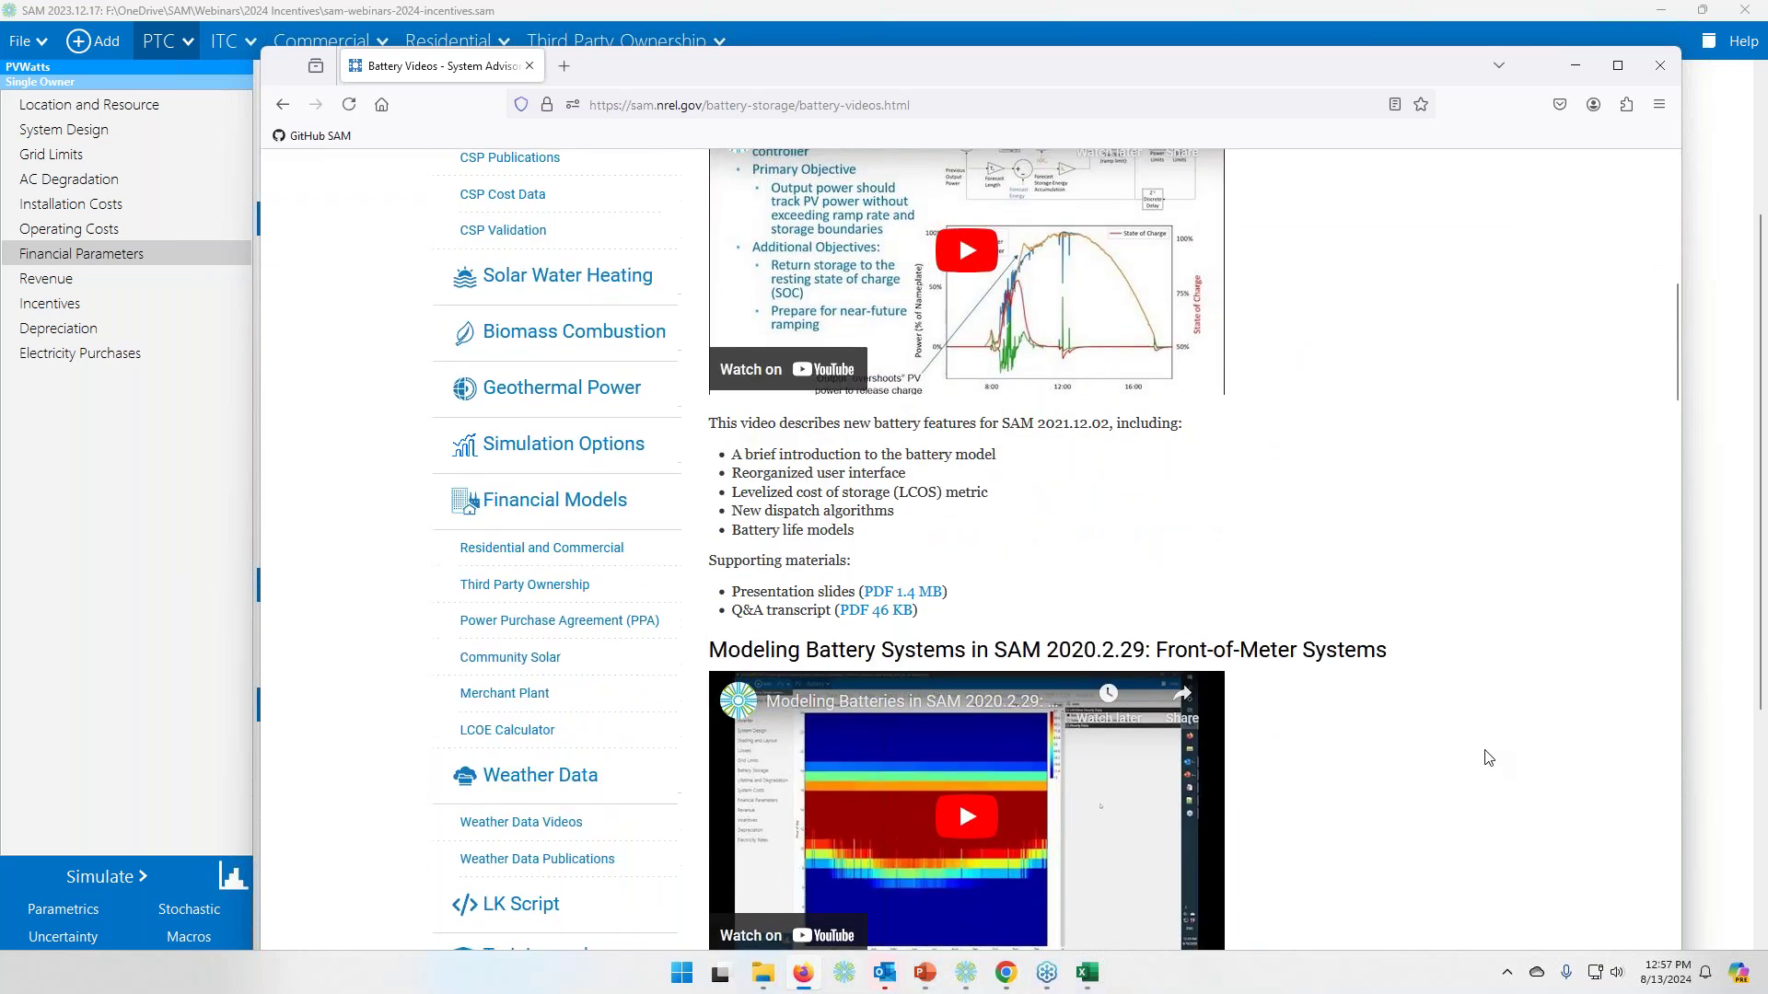
scroll(1487, 756, "up", 8)
scroll(1487, 756, "up", 1)
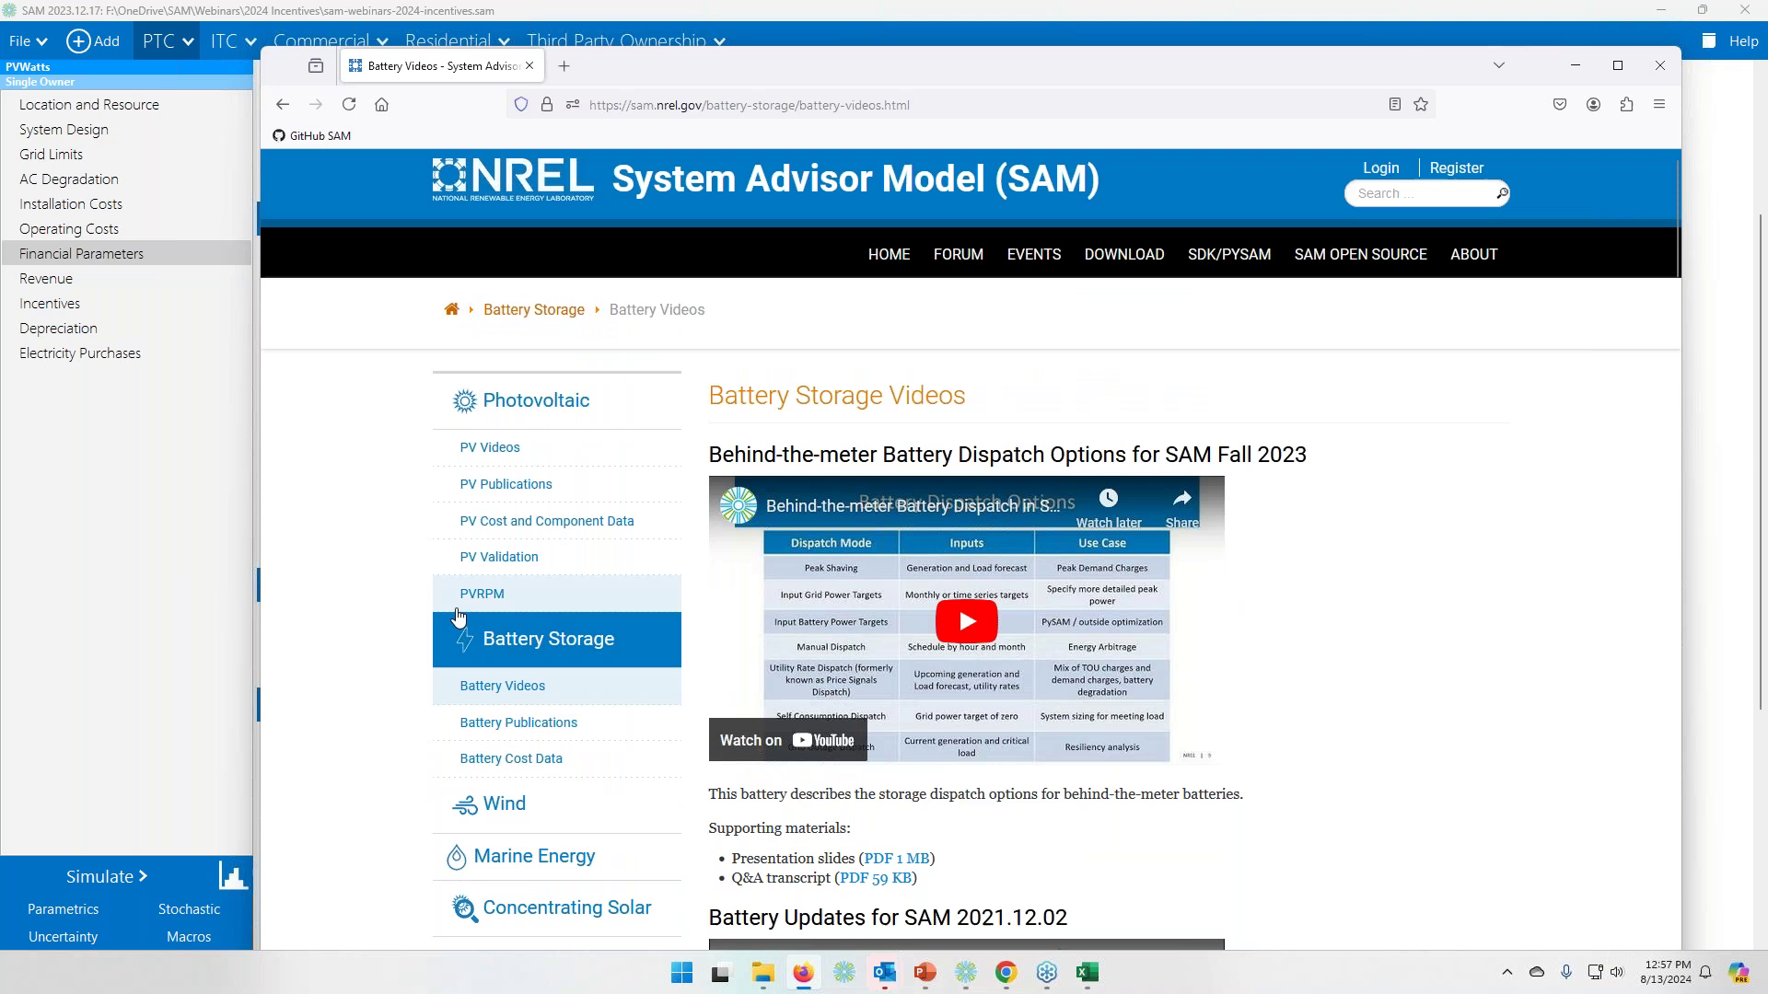
- Find the Financial Models topic in the site's technology list and open its page
scroll(367, 619, "down", 6)
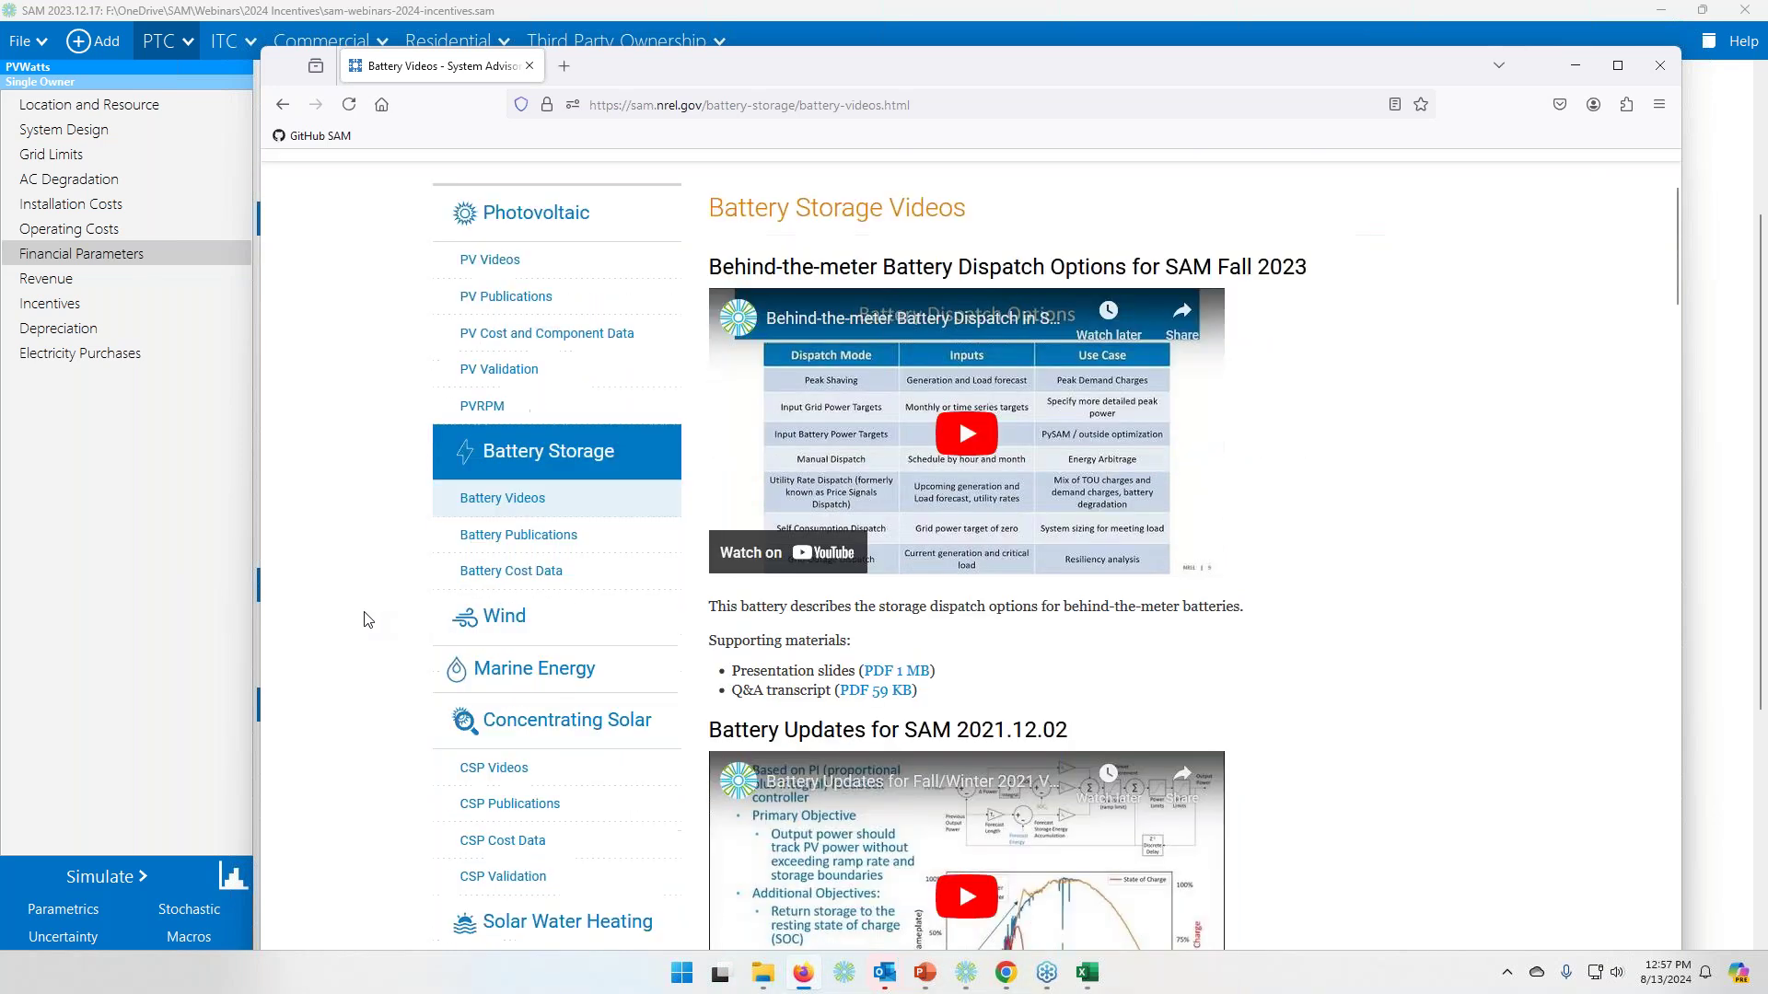
scroll(364, 632, "down", 2)
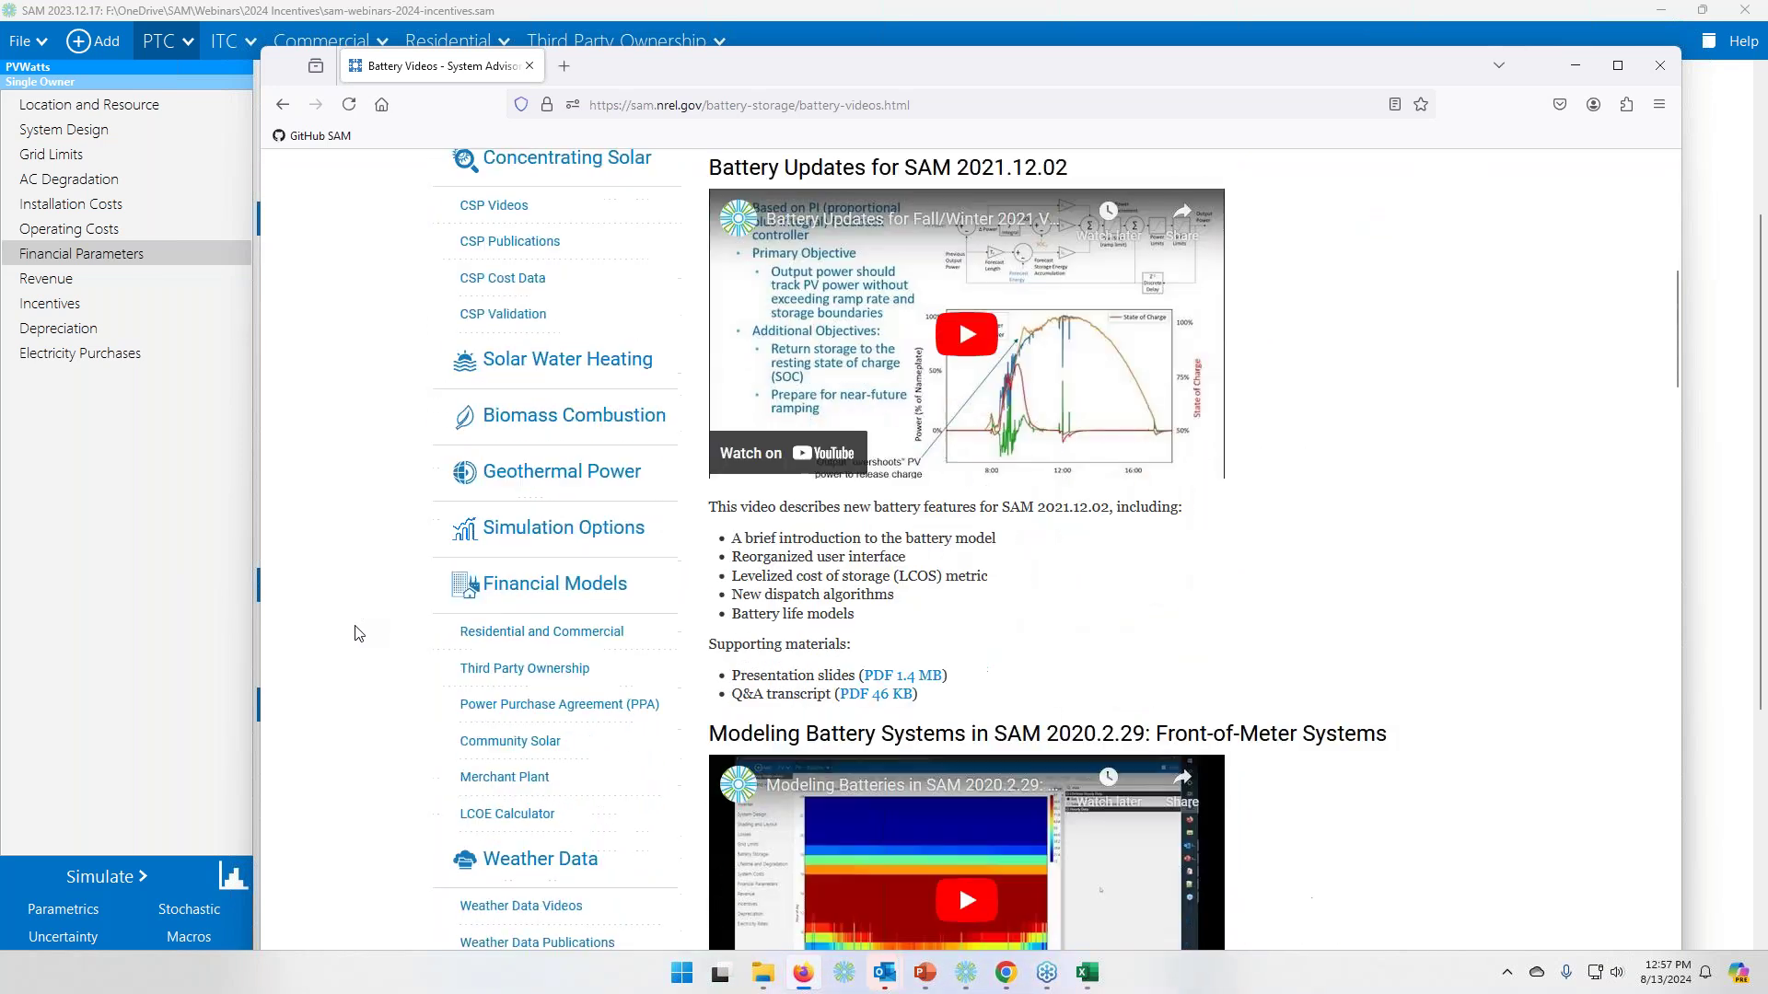
left_click(557, 586)
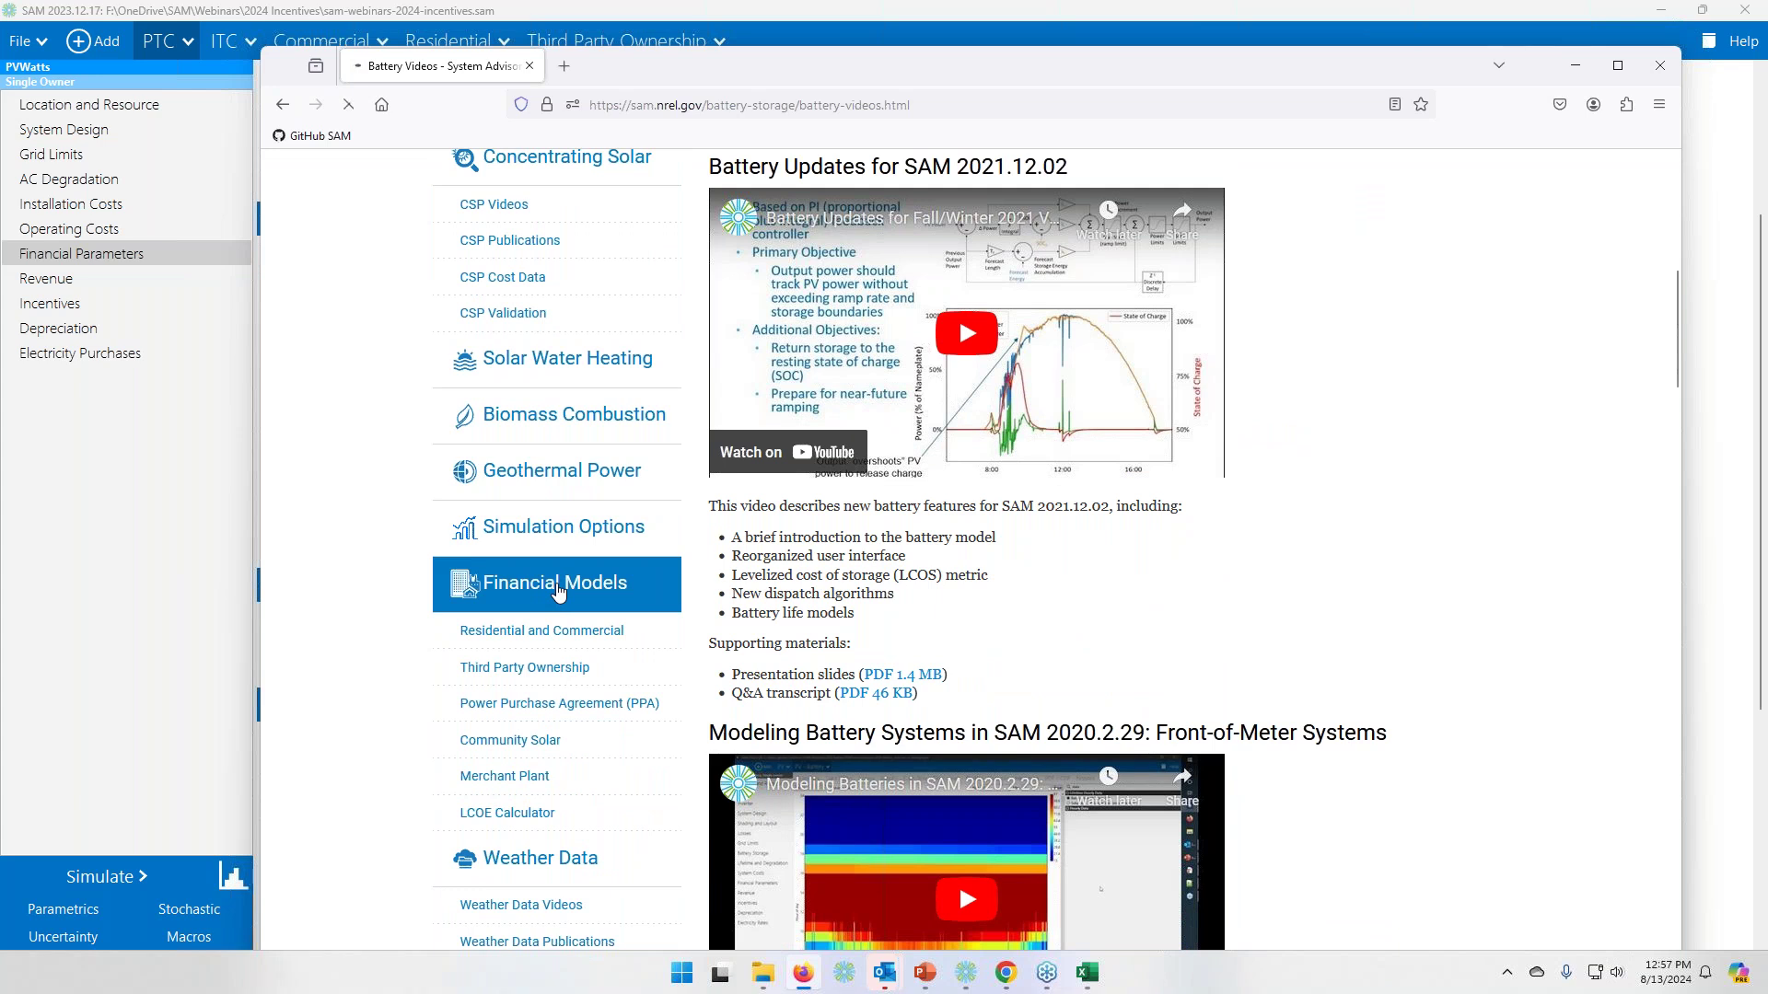
- Look through the Financial Models page, then view the website's Events page and return to the home page
scroll(1246, 608, "down", 1)
scroll(1245, 607, "down", 5)
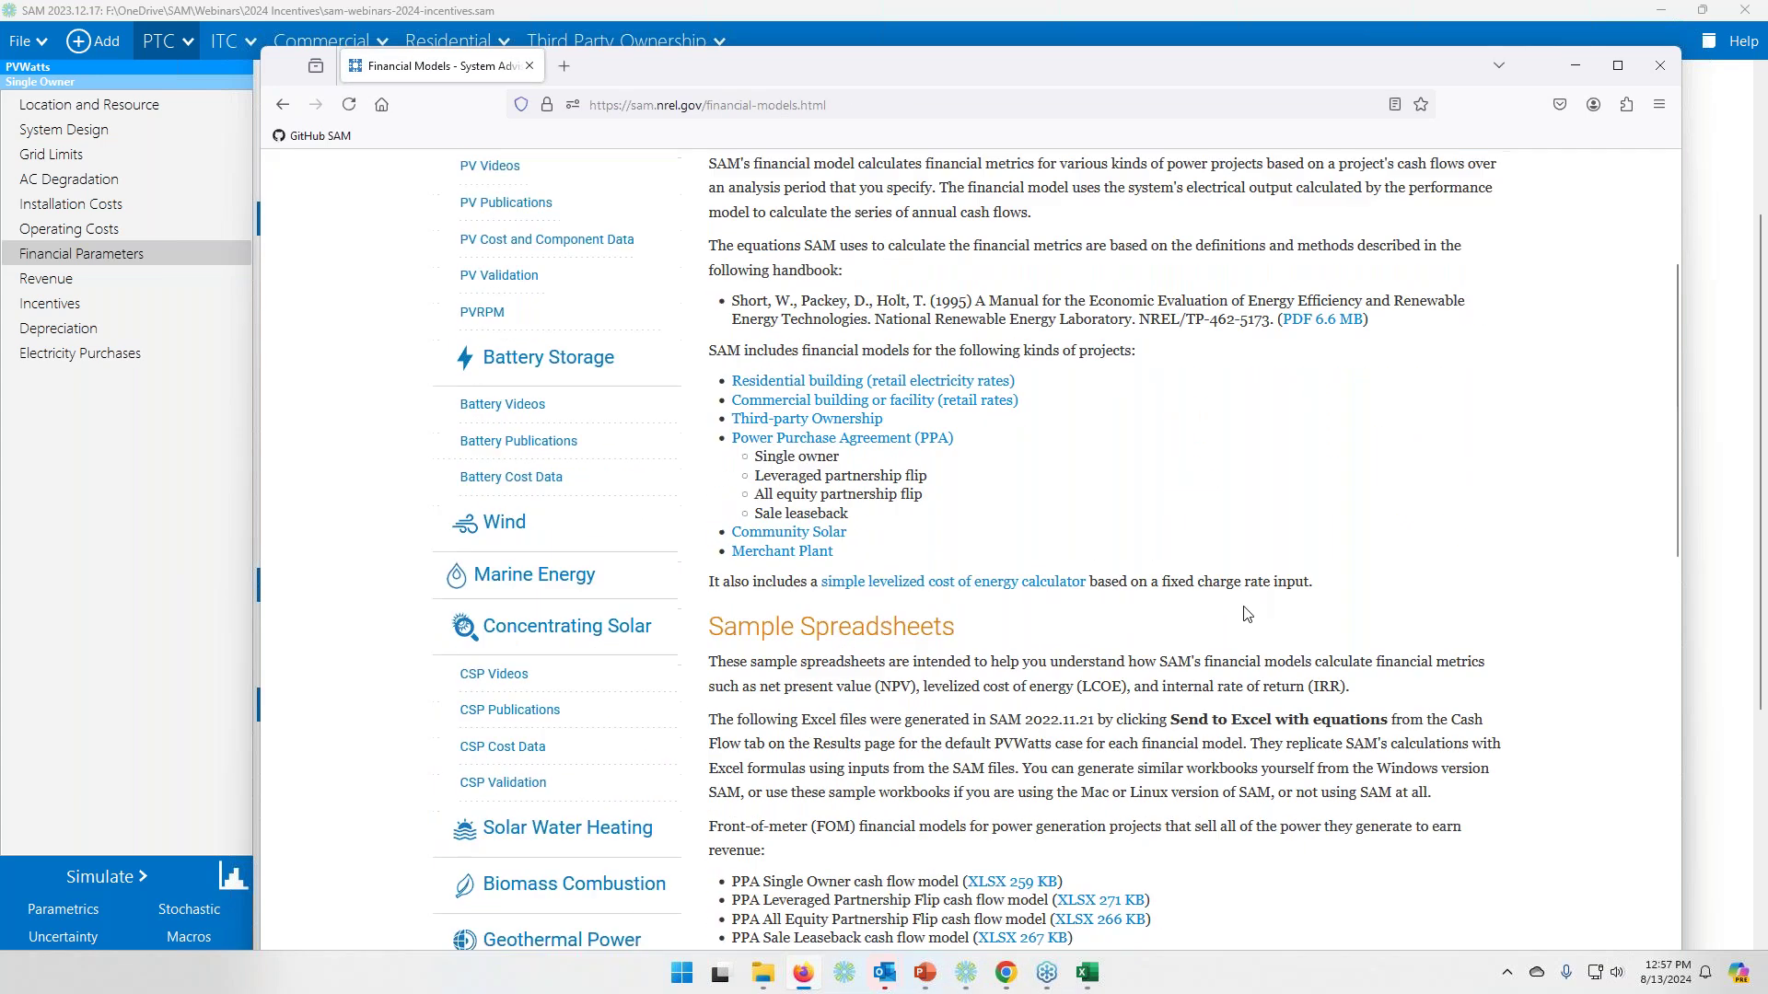
scroll(1243, 606, "up", 6)
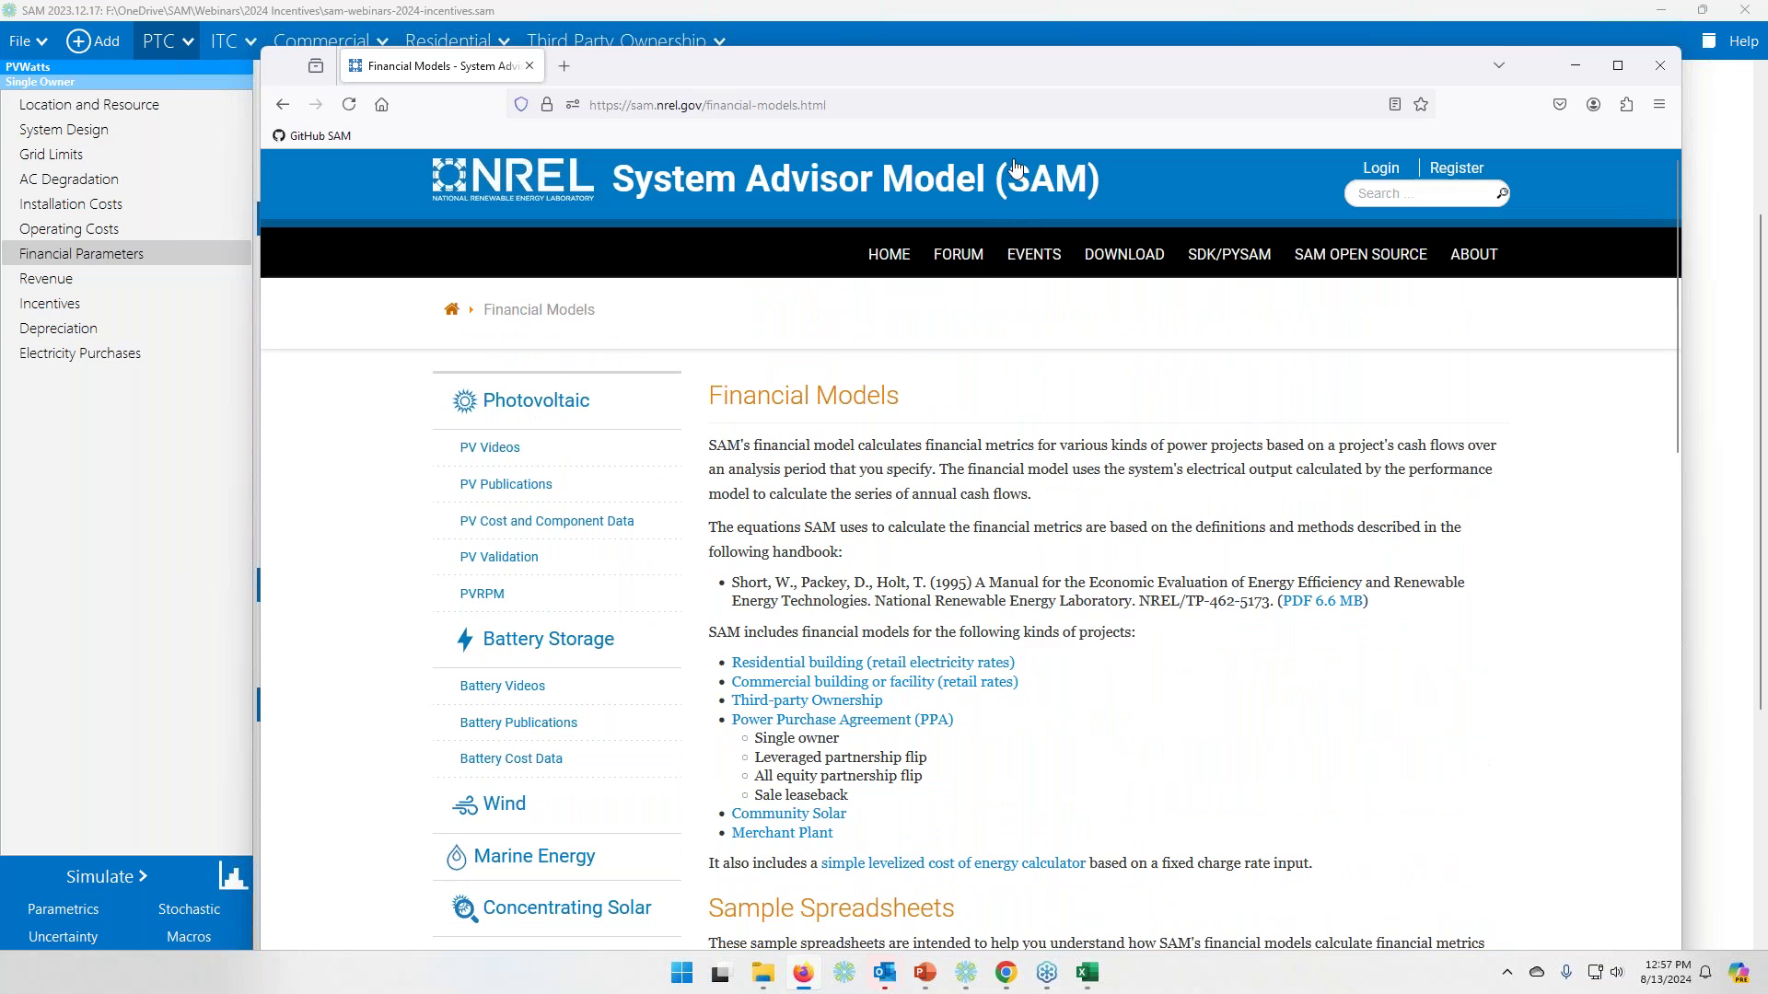
left_click(1030, 258)
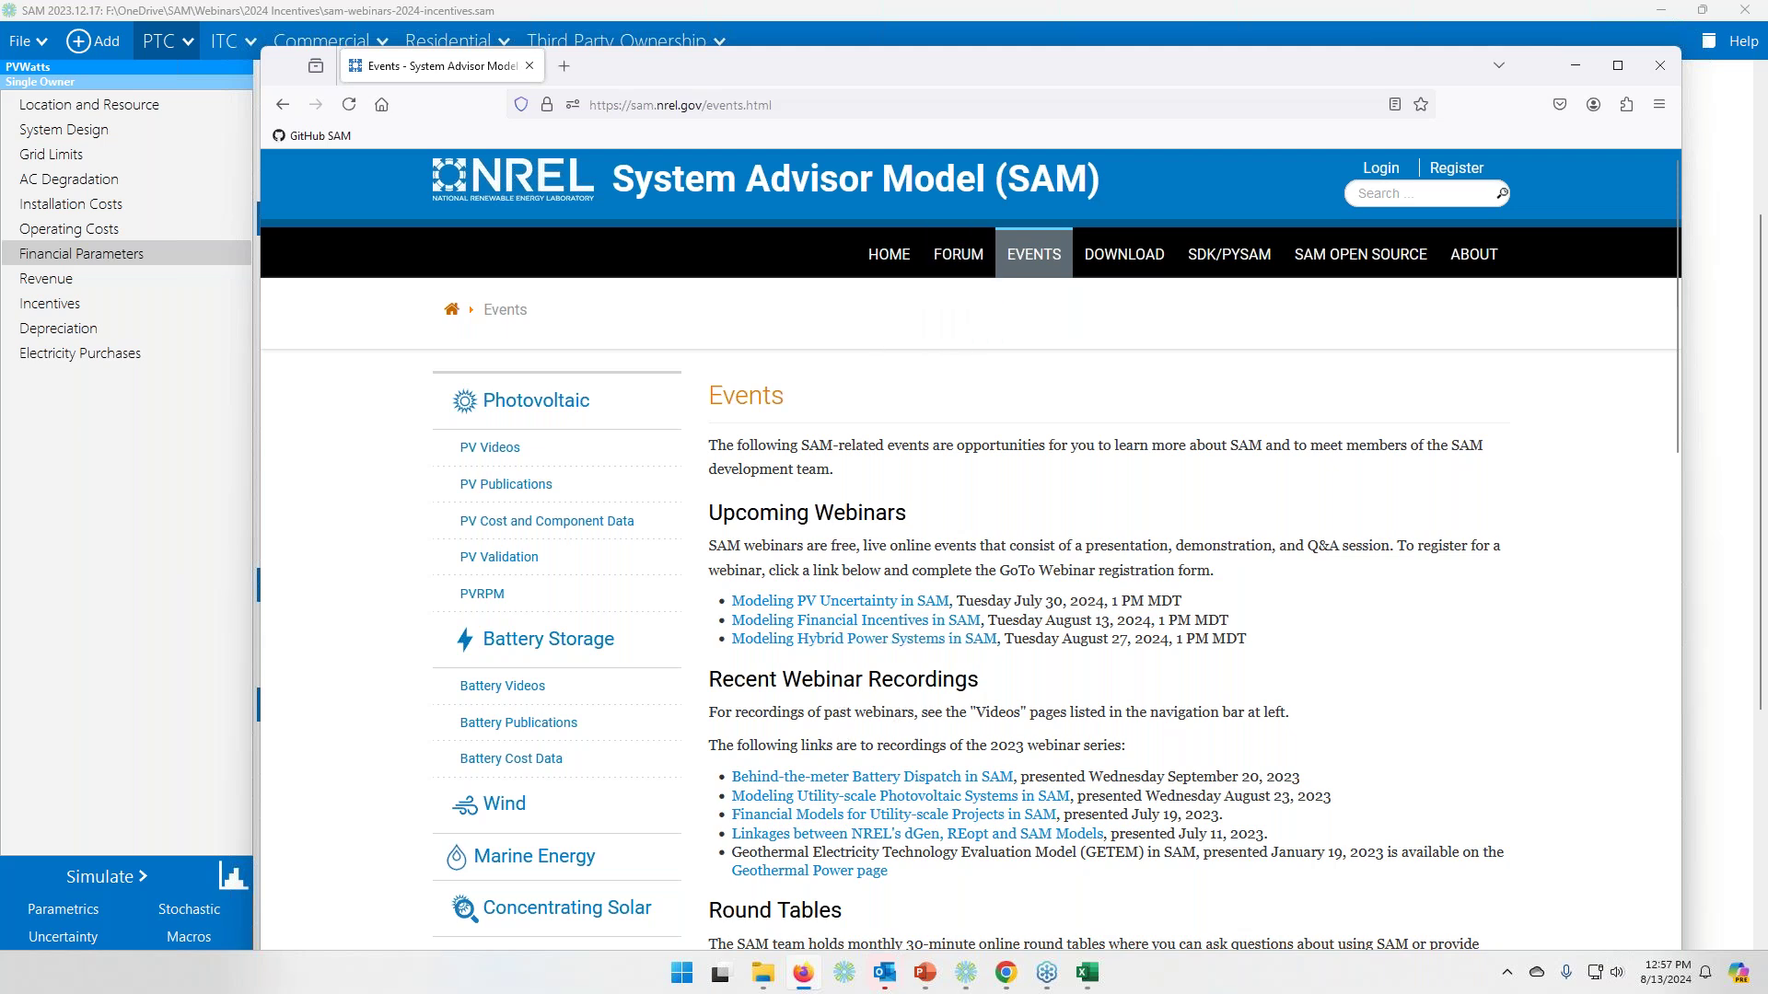
left_click(905, 265)
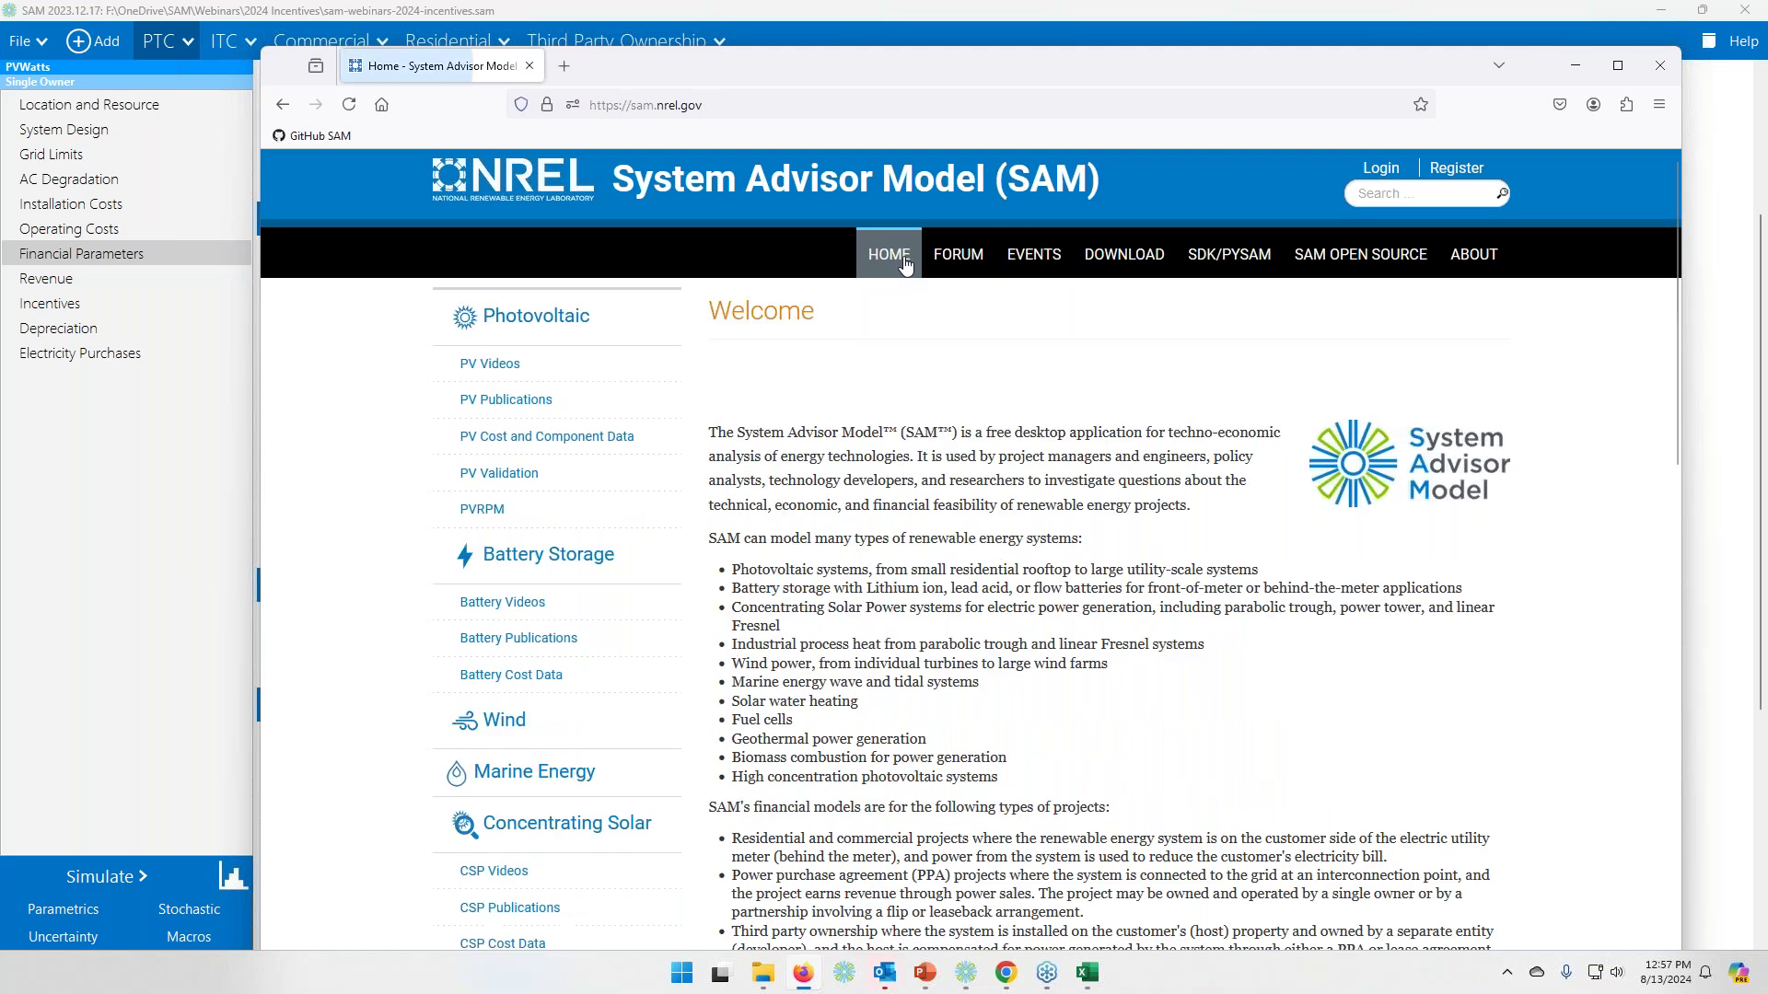
- Switch to SAM and add a new Detailed PV-Battery case with the Distributed Commercial Owner financial model
left_click(129, 438)
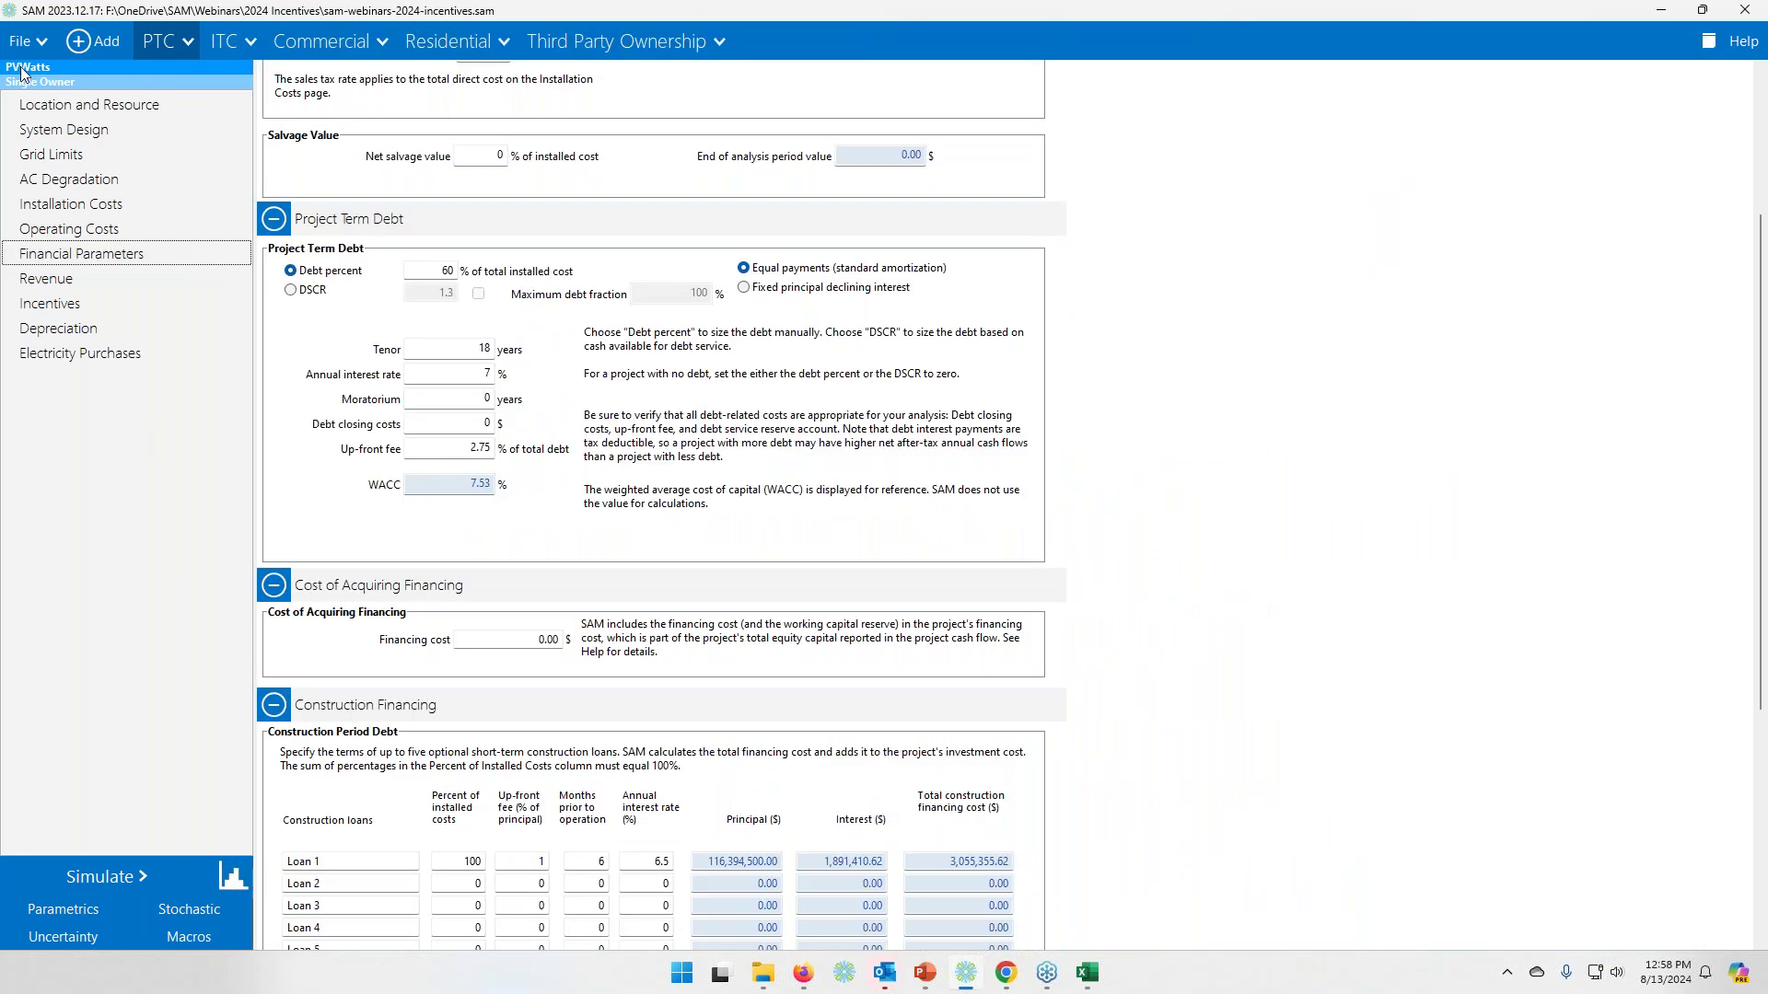
left_click(68, 52)
left_click(69, 73)
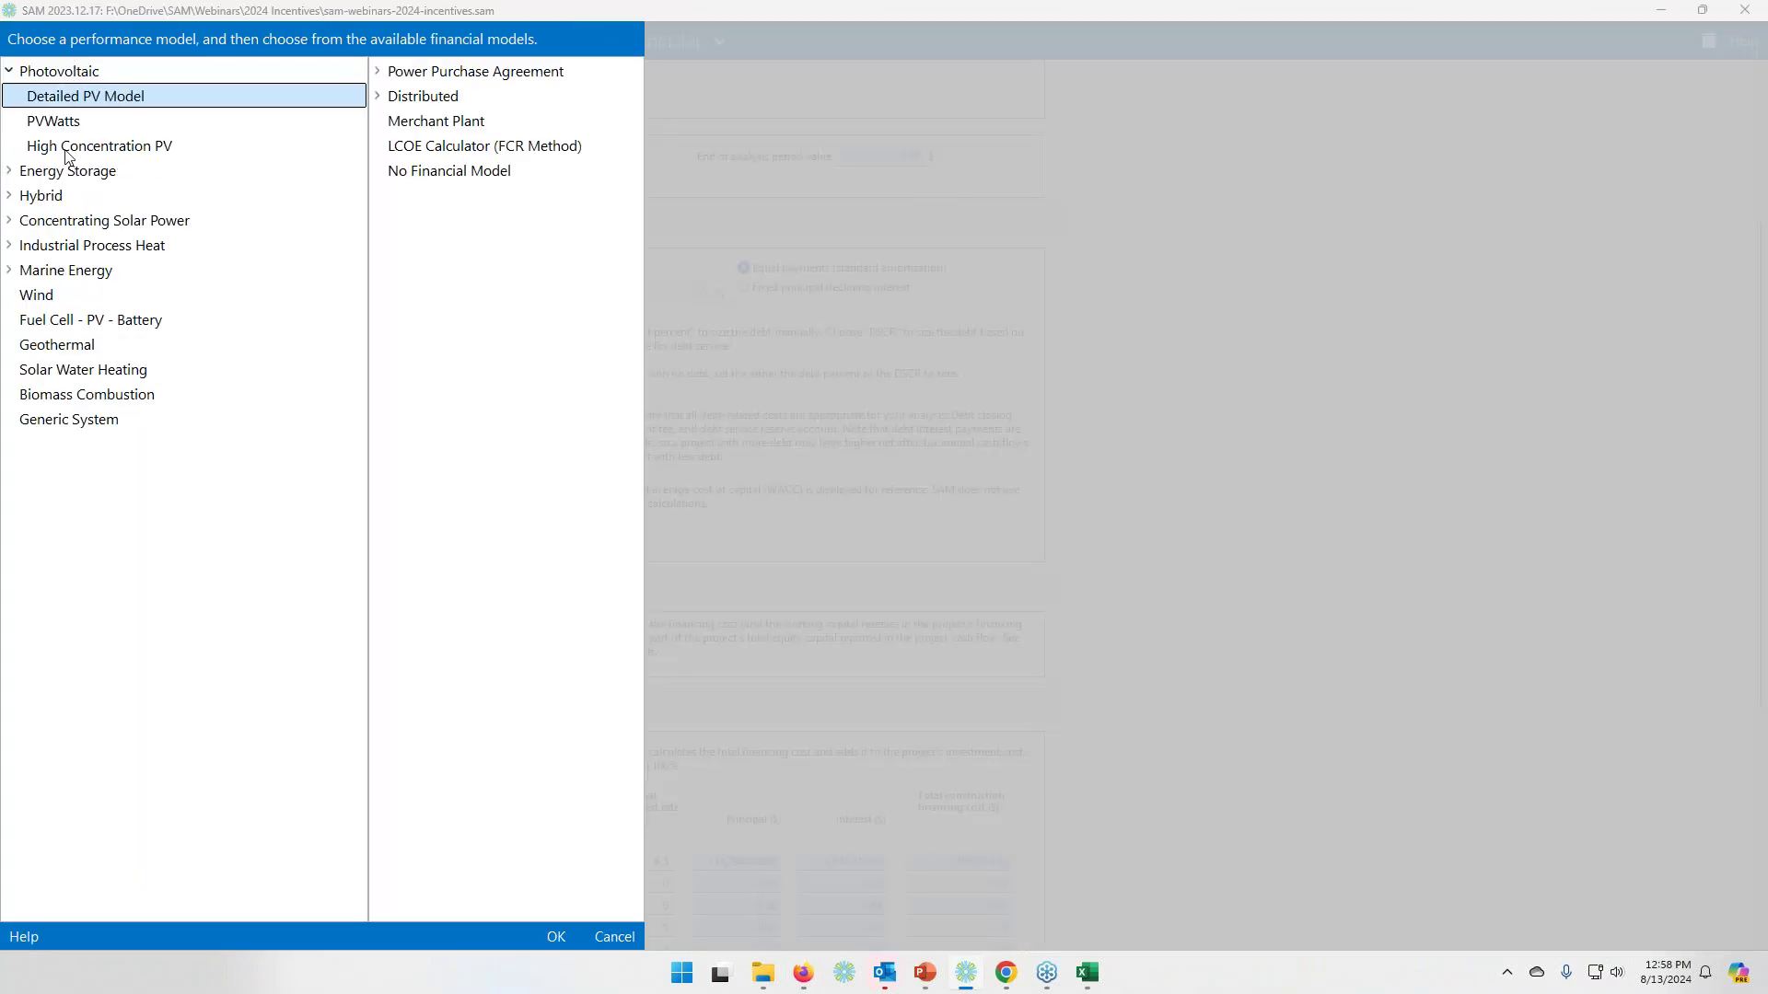
left_click(69, 172)
left_click(428, 77)
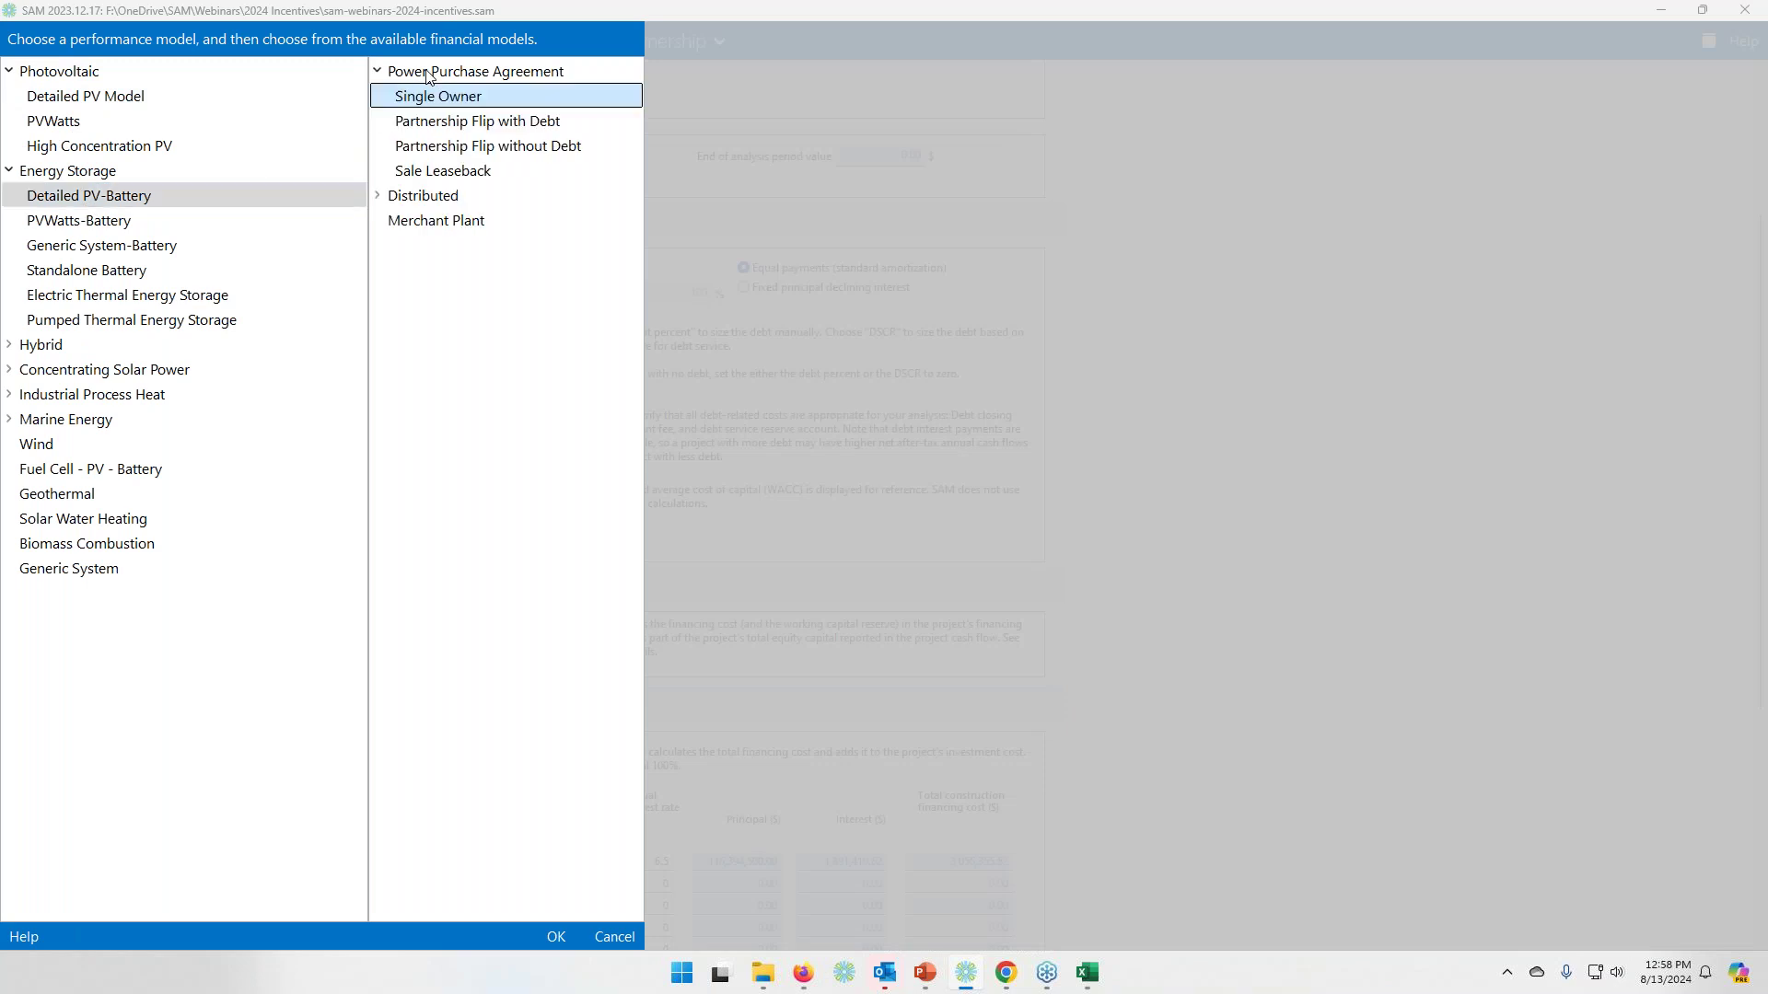
left_click(451, 194)
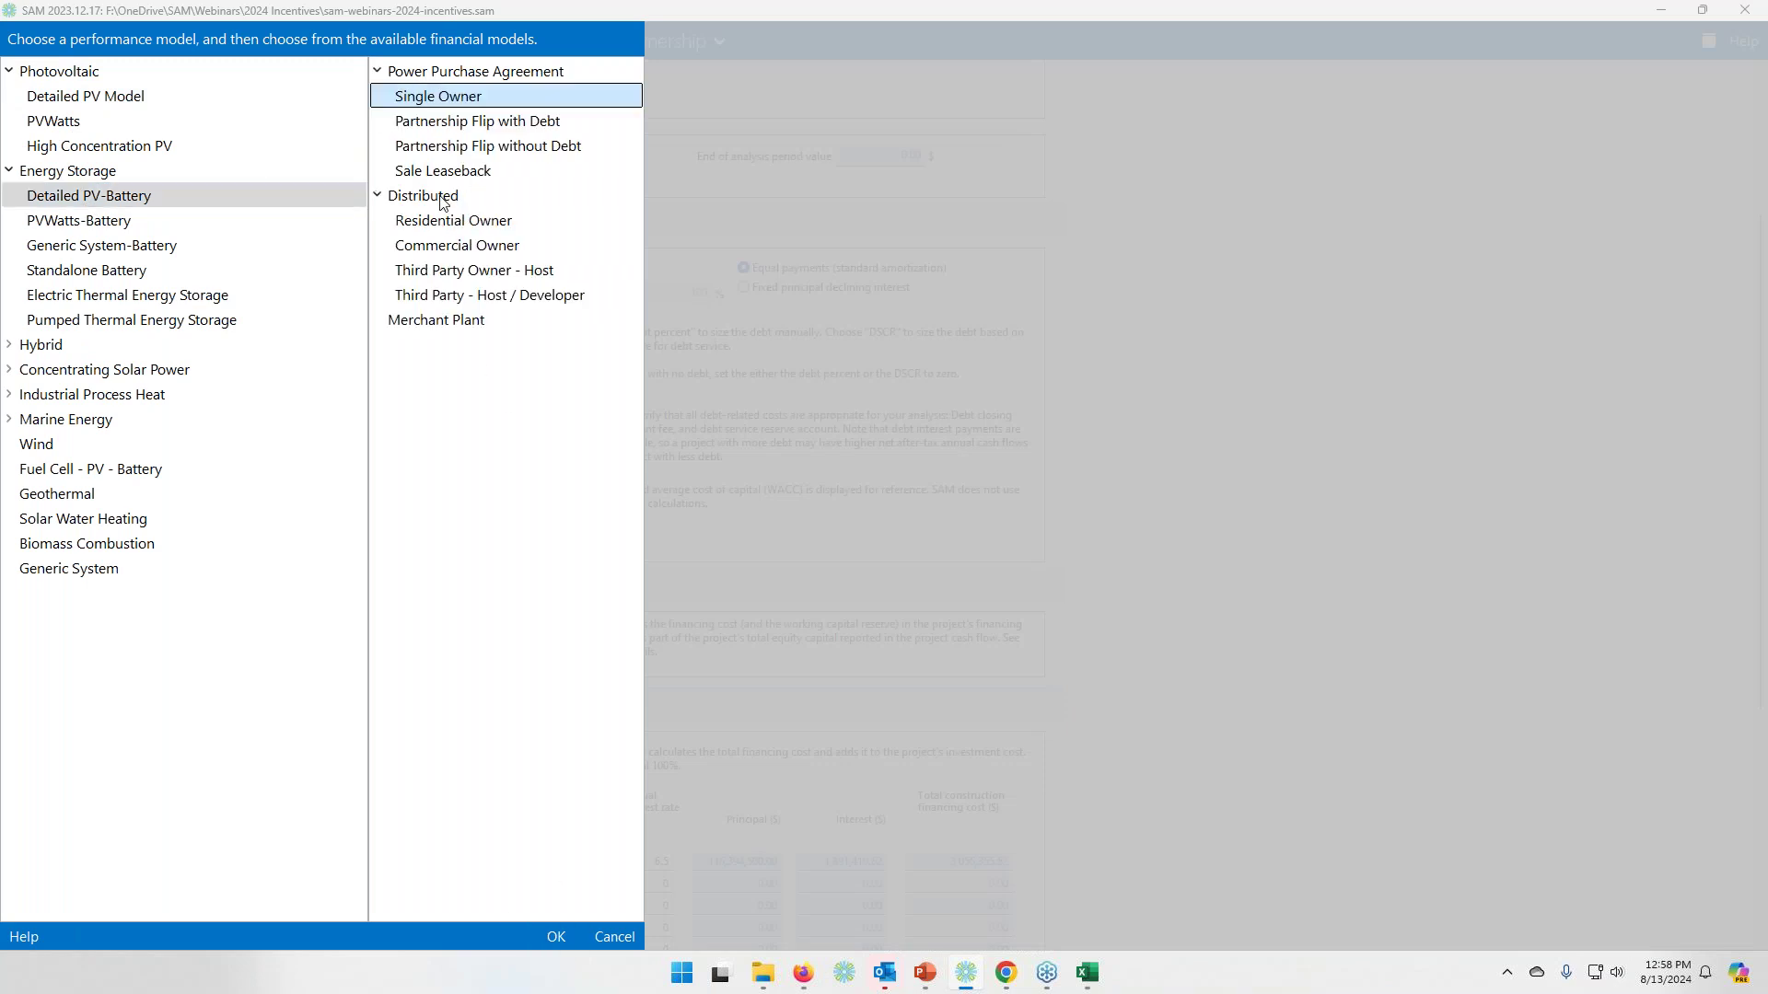
left_click(446, 246)
left_click(554, 937)
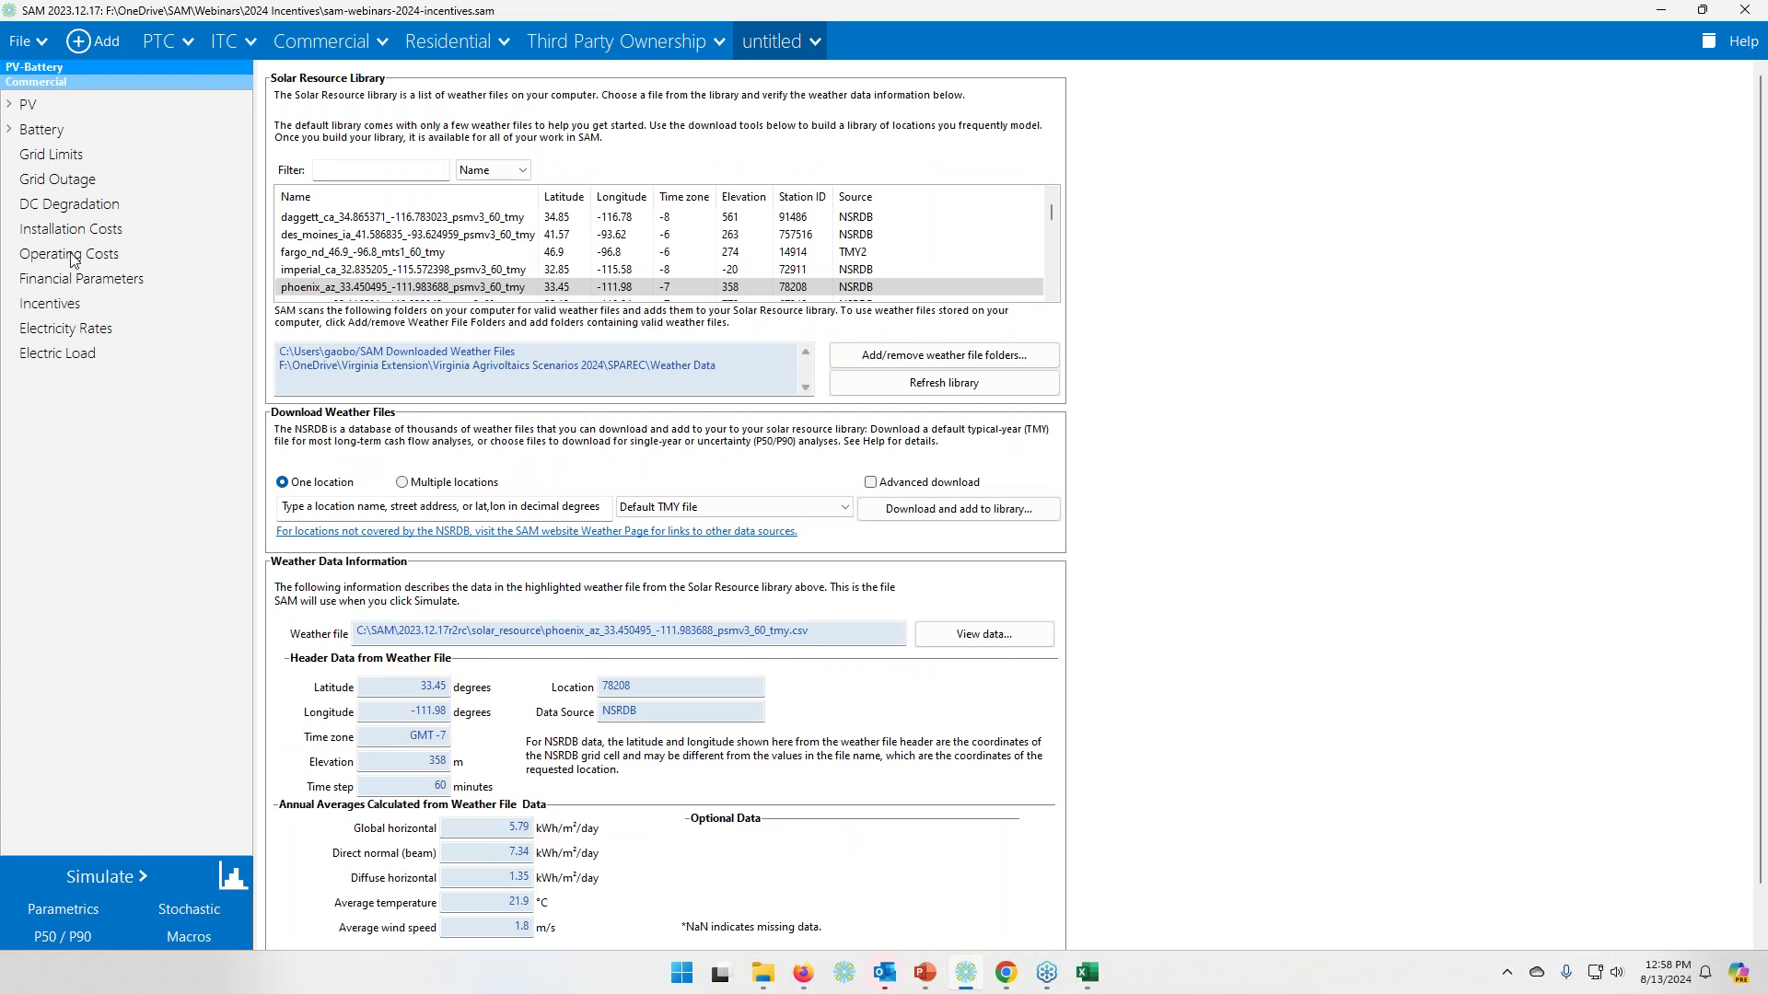
- On the new case's Incentives page, set the federal Production Tax Credit amount to 10 $/kWh
left_click(48, 306)
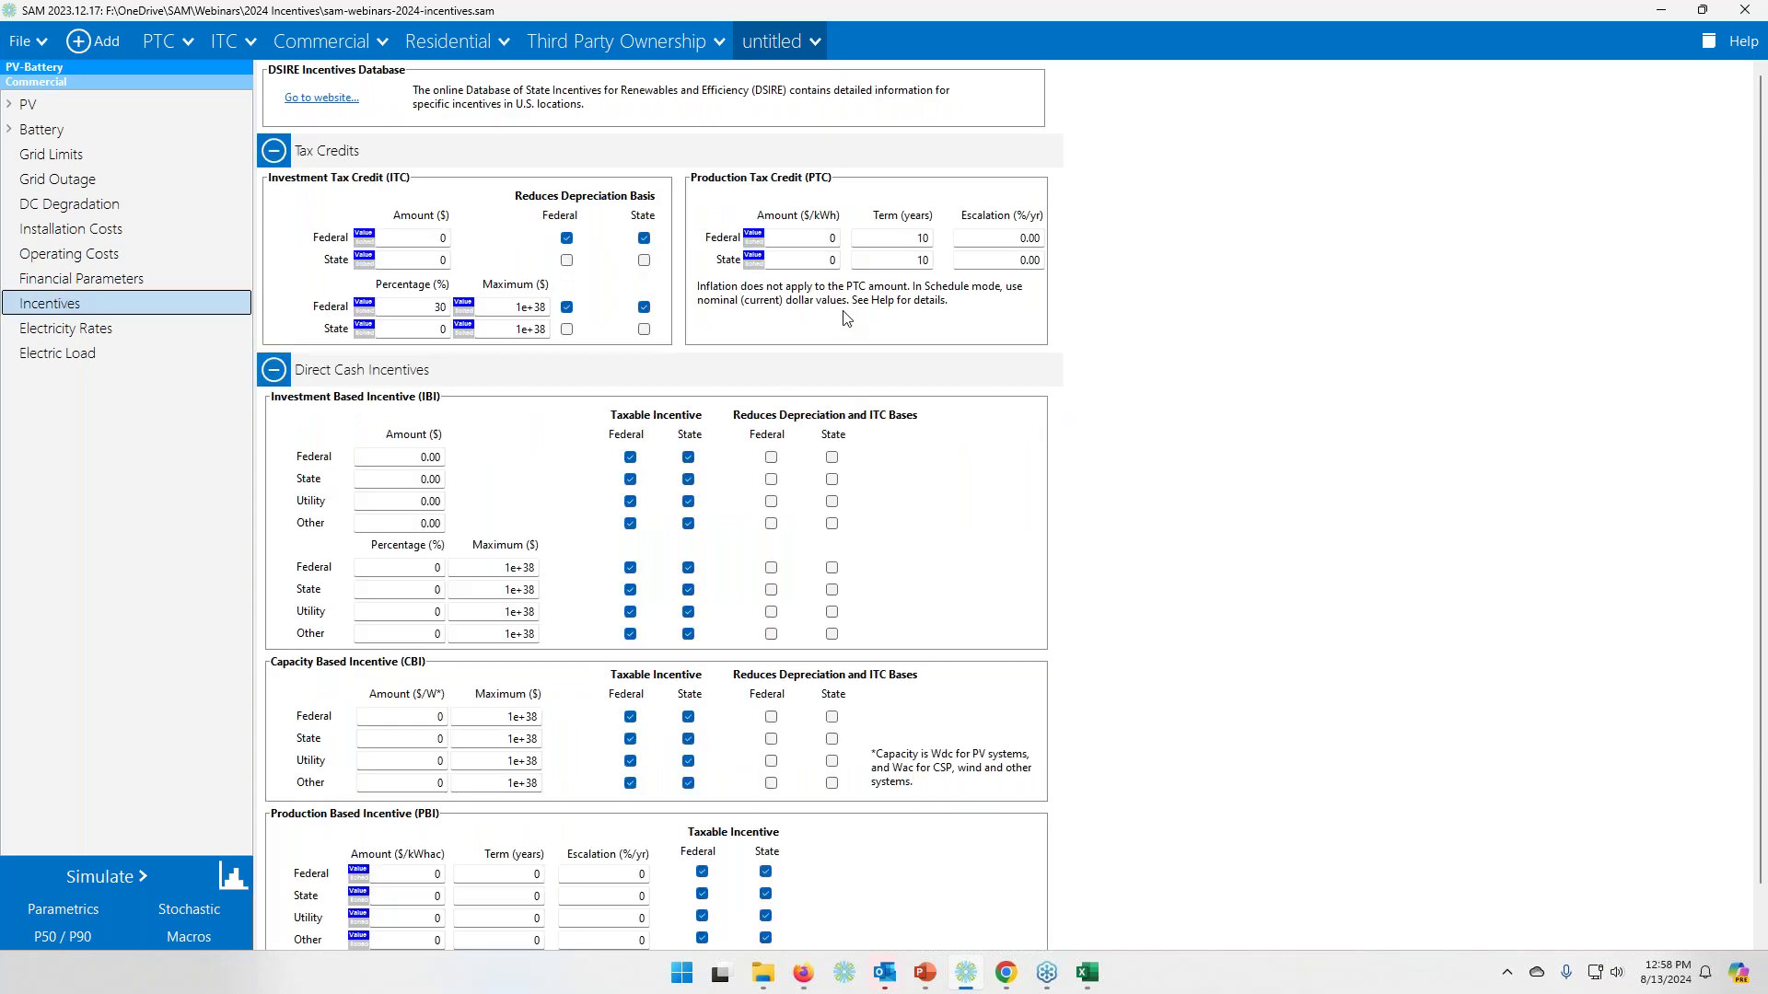
left_click(818, 236)
double_click(828, 238)
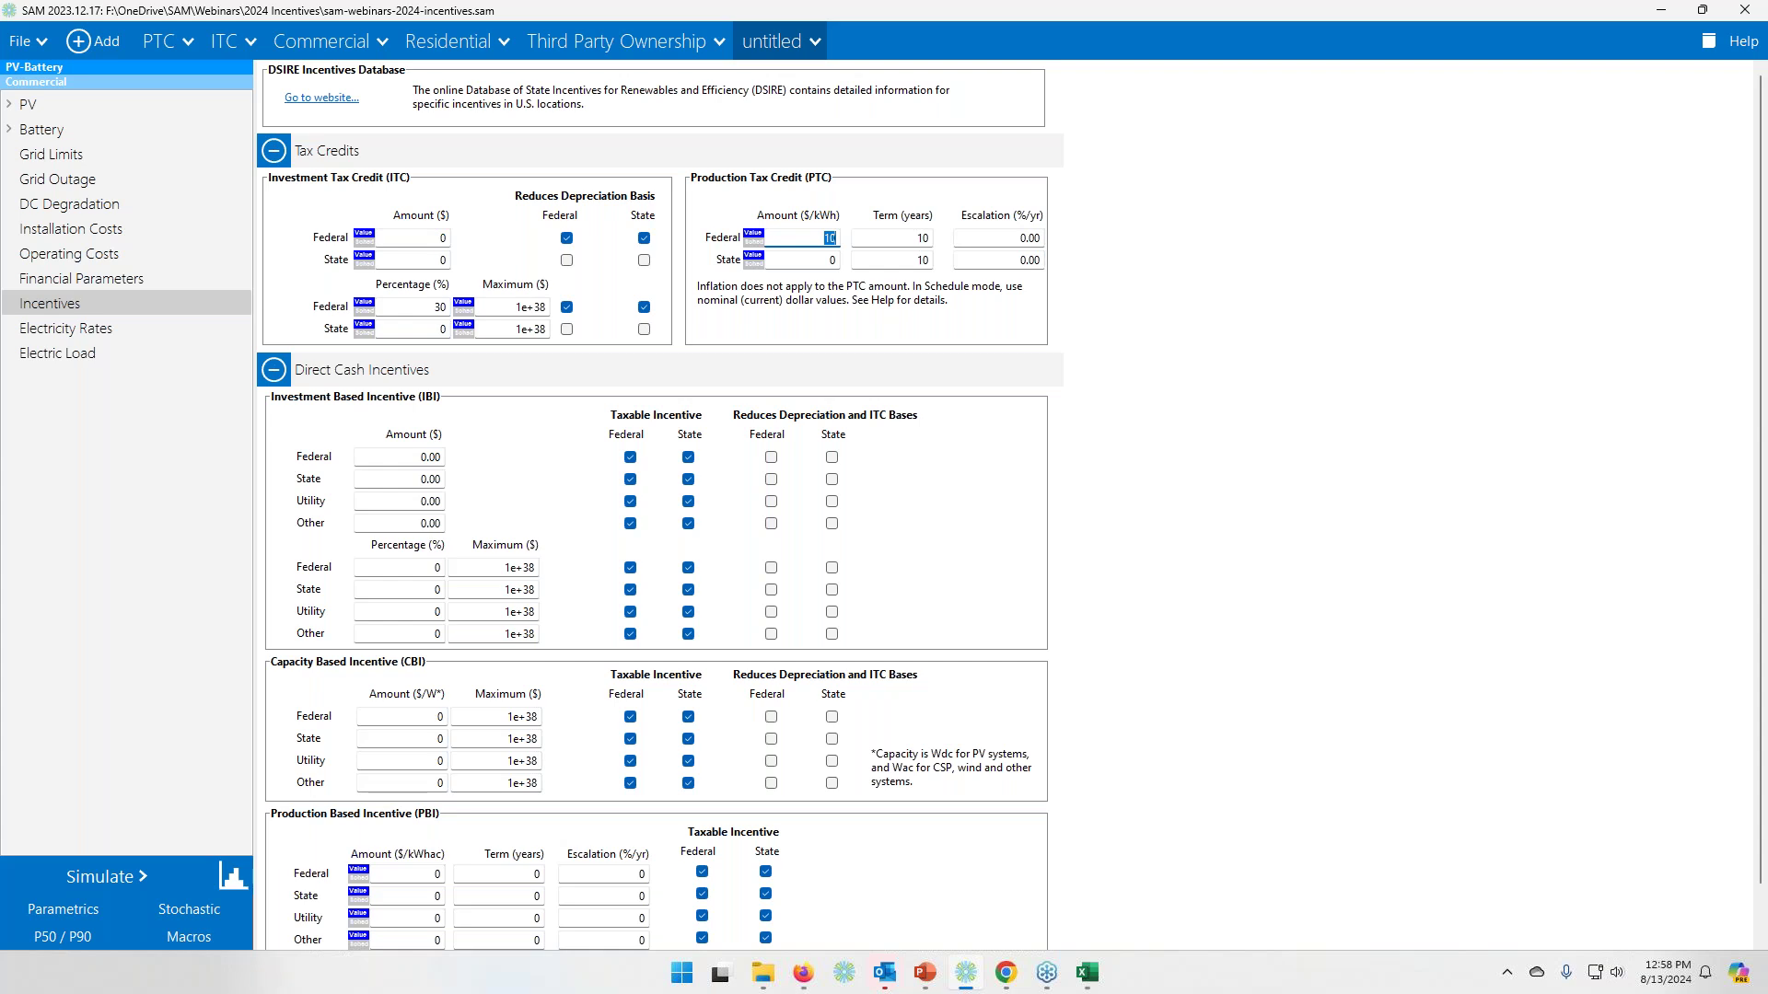
left_click(812, 259)
- On the Battery Dispatch page, enable battery charging from the grid and dismiss the PTC notice
left_click(41, 131)
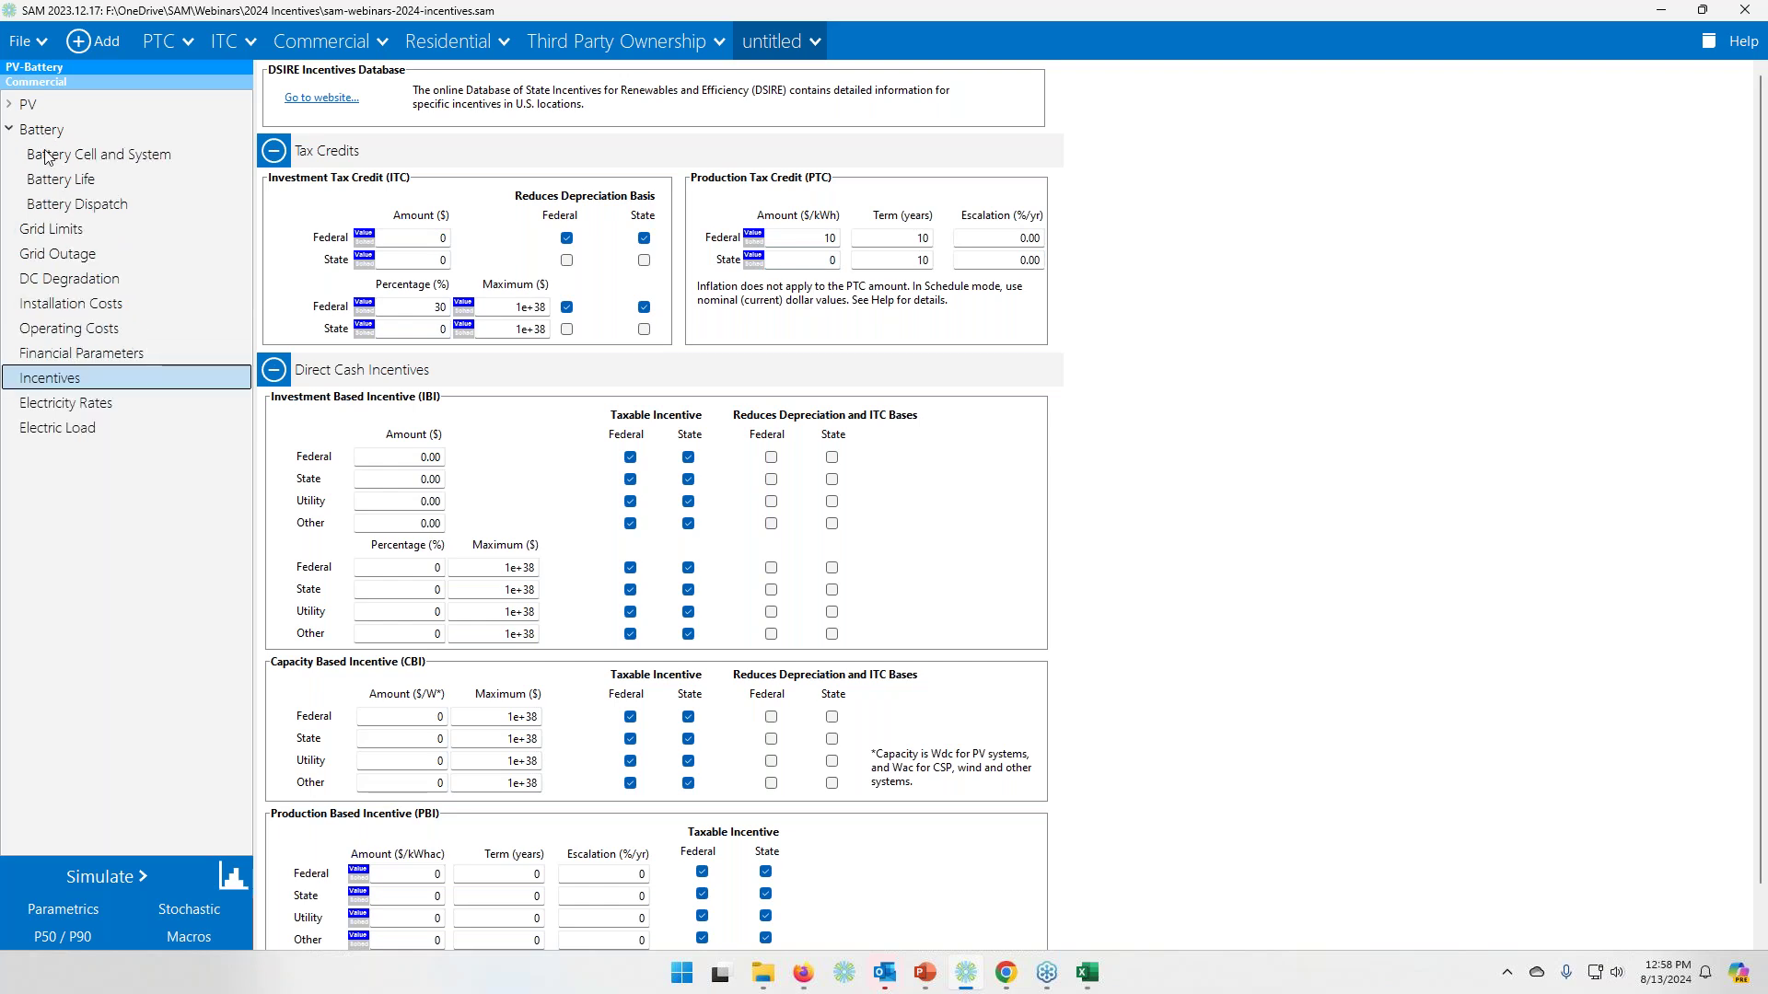
left_click(69, 202)
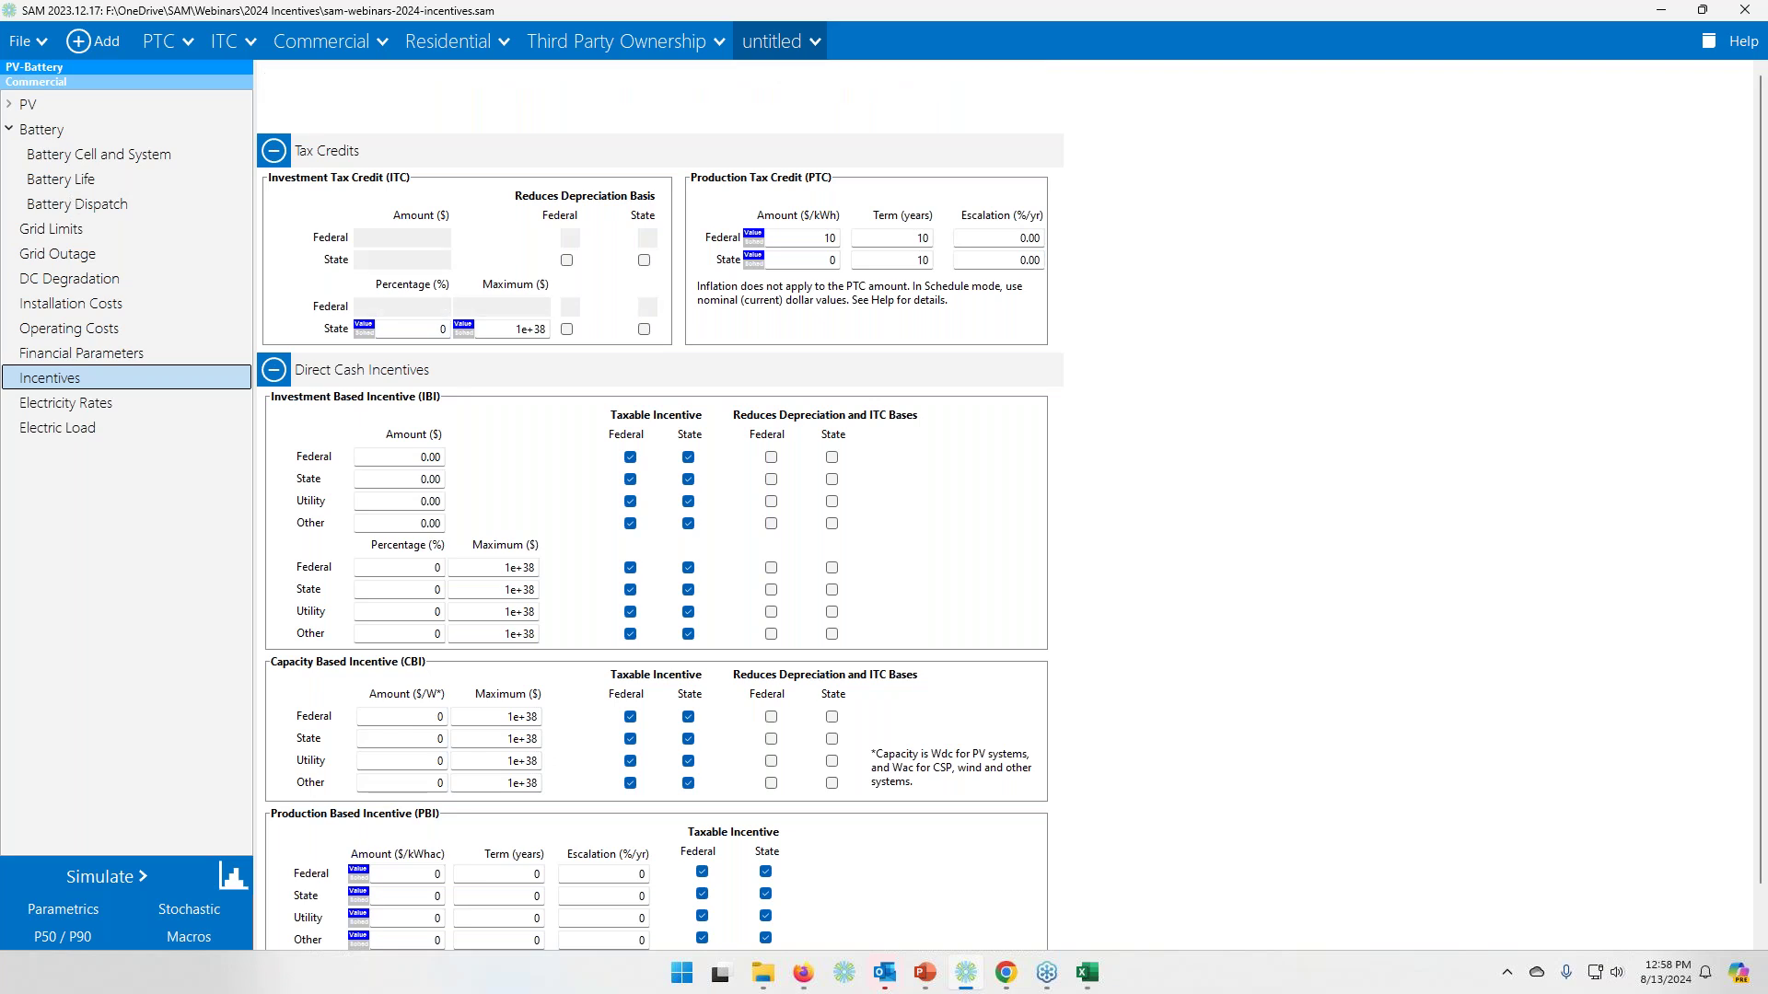
left_click(548, 231)
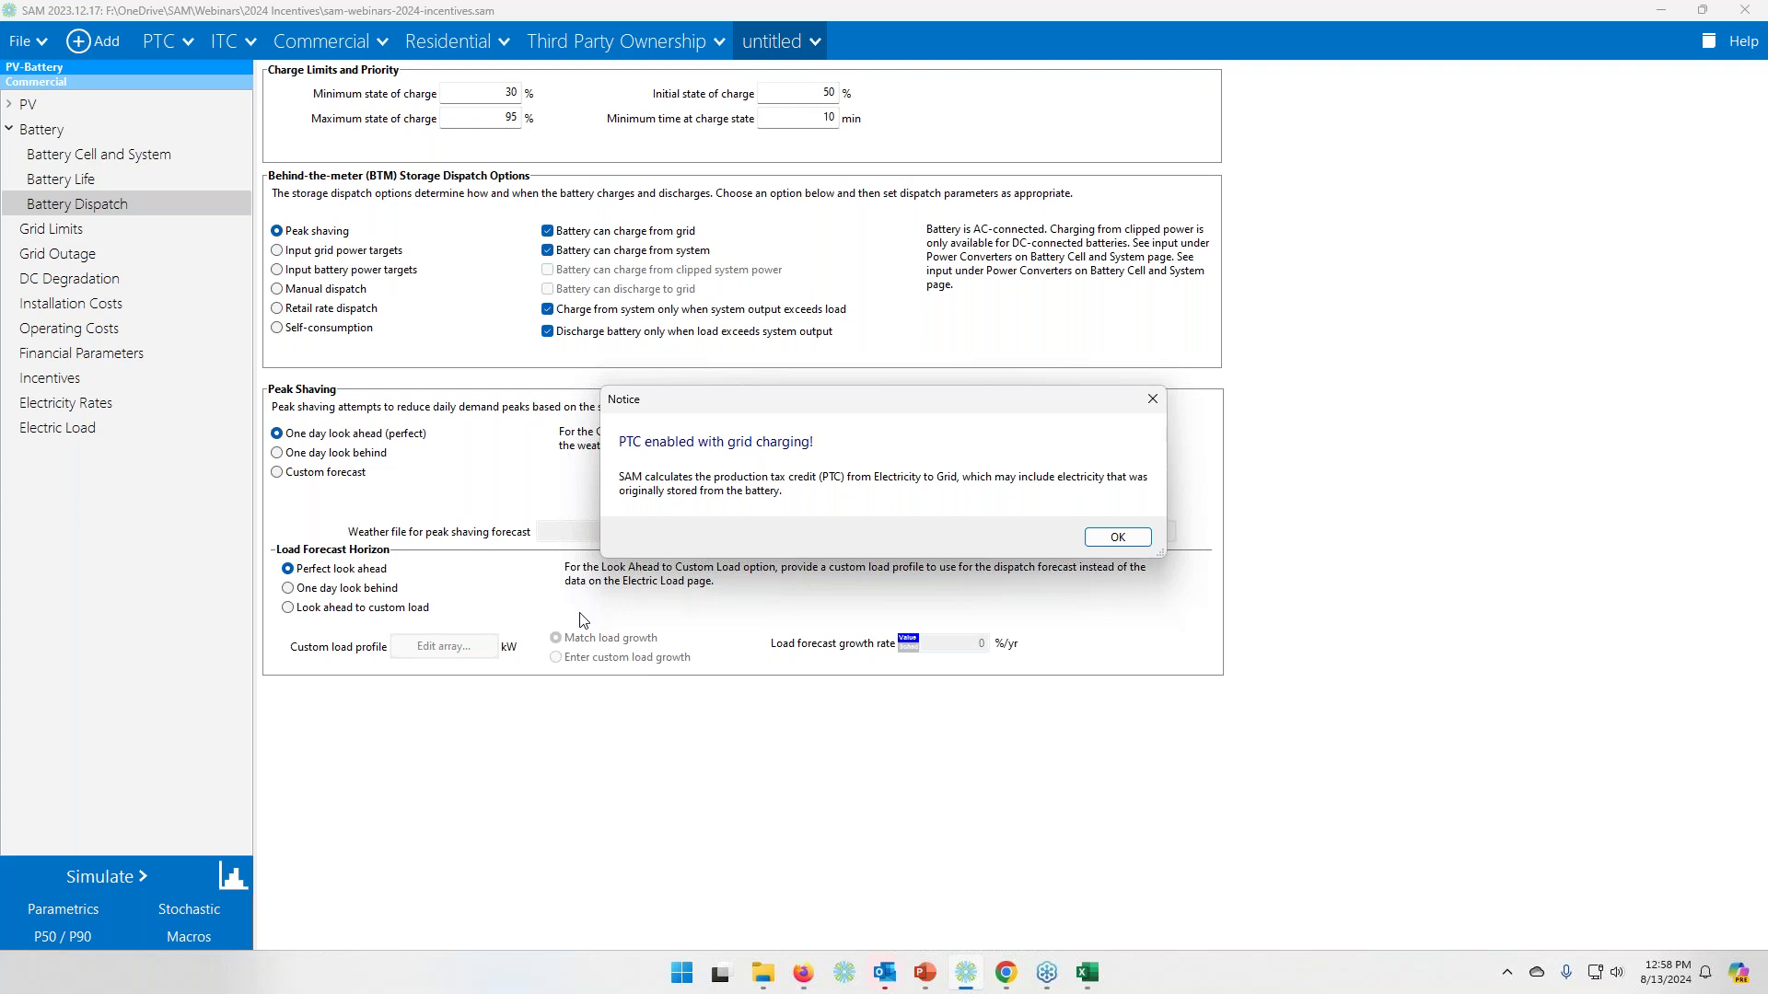
left_click(1129, 547)
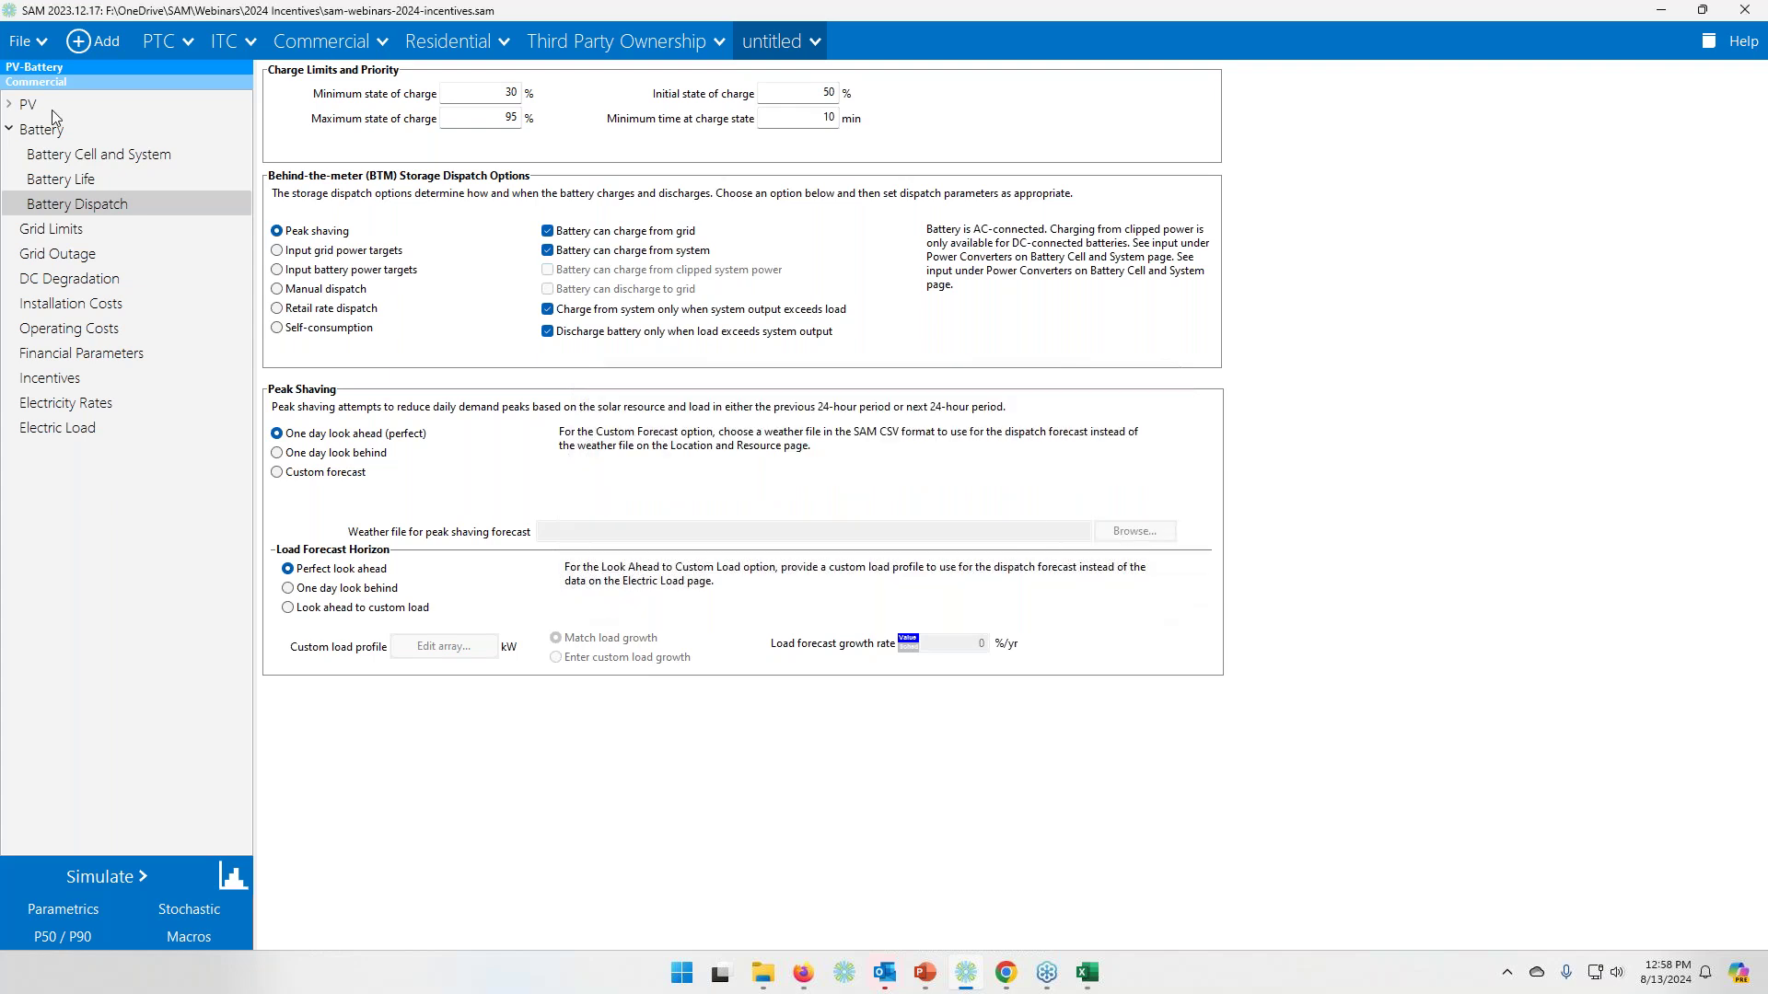
- Return to the PTC case, then switch to PowerPoint and show the closing "Thank you! Questions?" slide
left_click(158, 46)
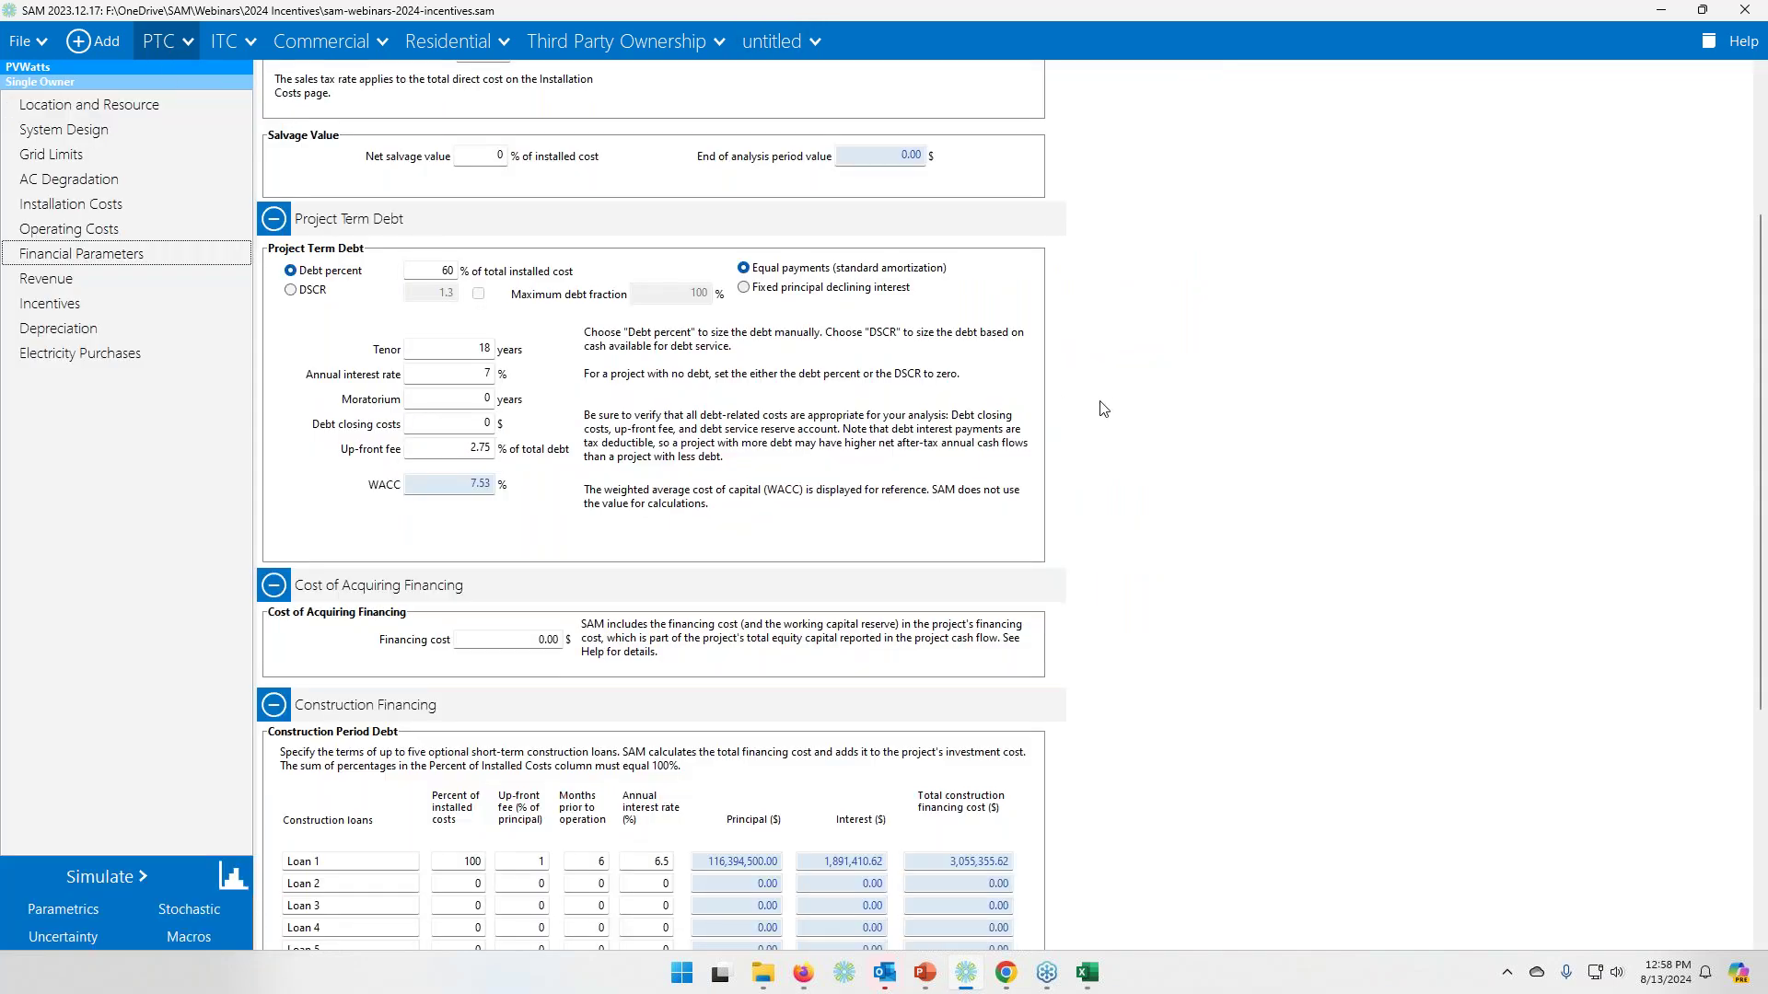
left_click(924, 972)
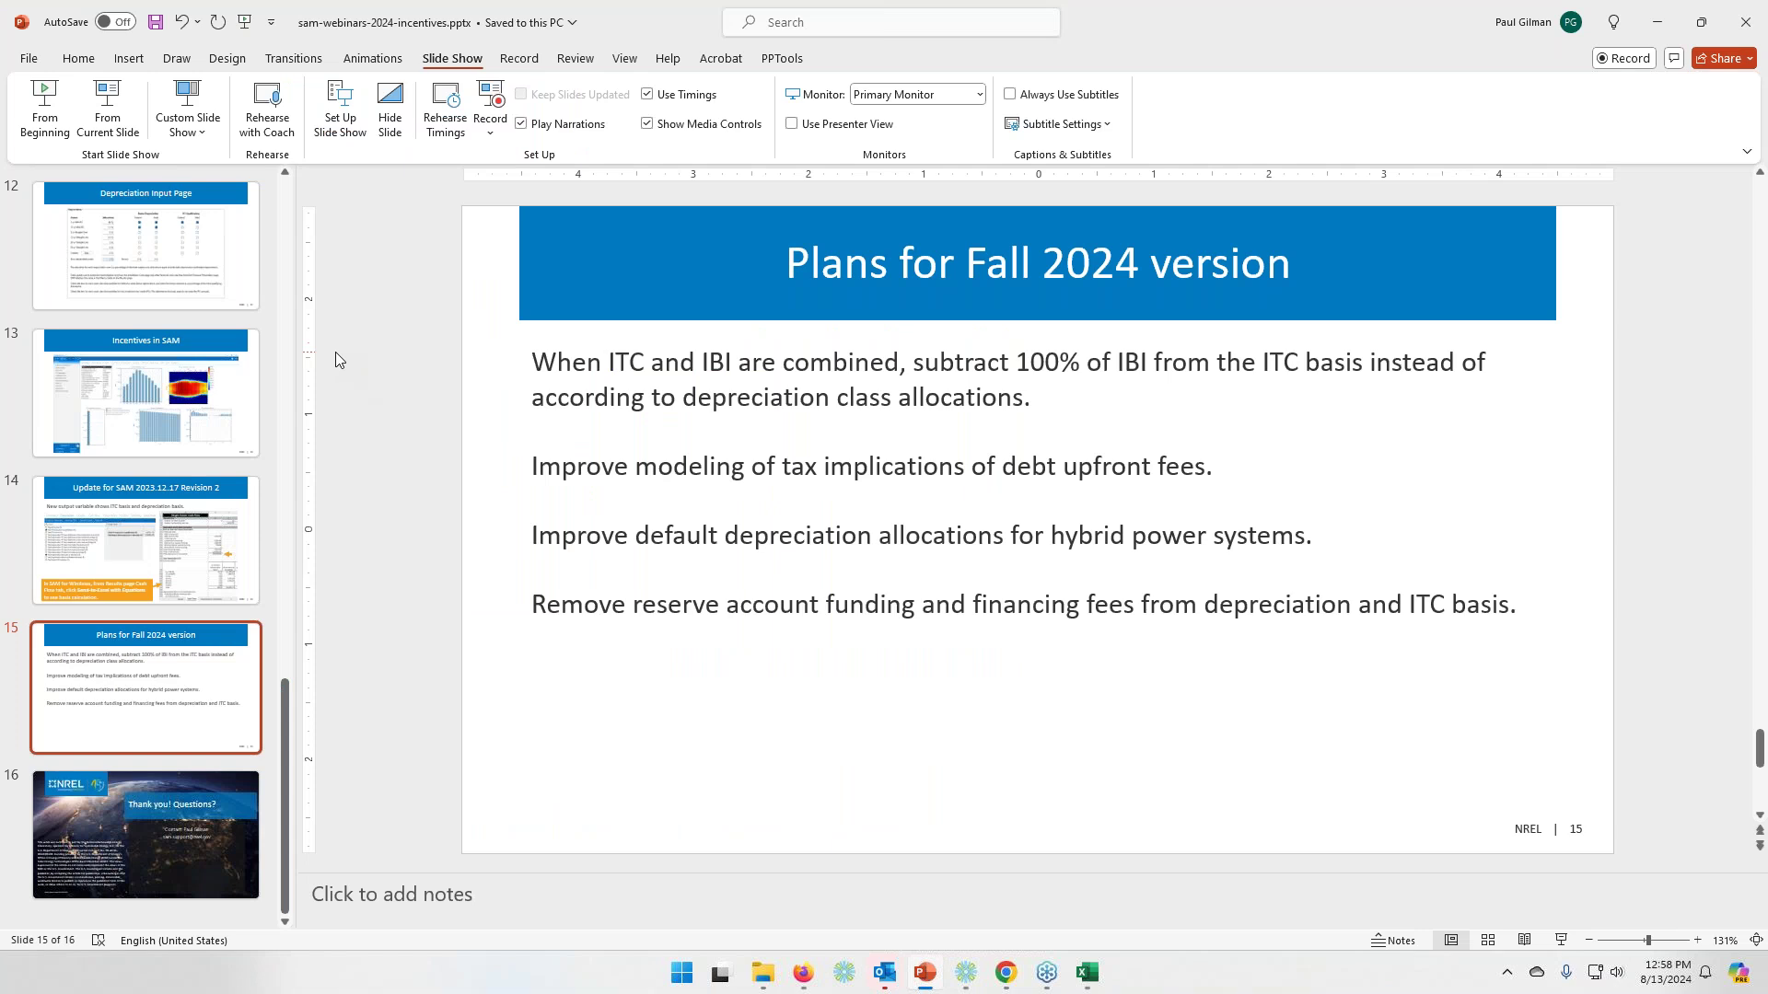
scroll(337, 359, "down", 1)
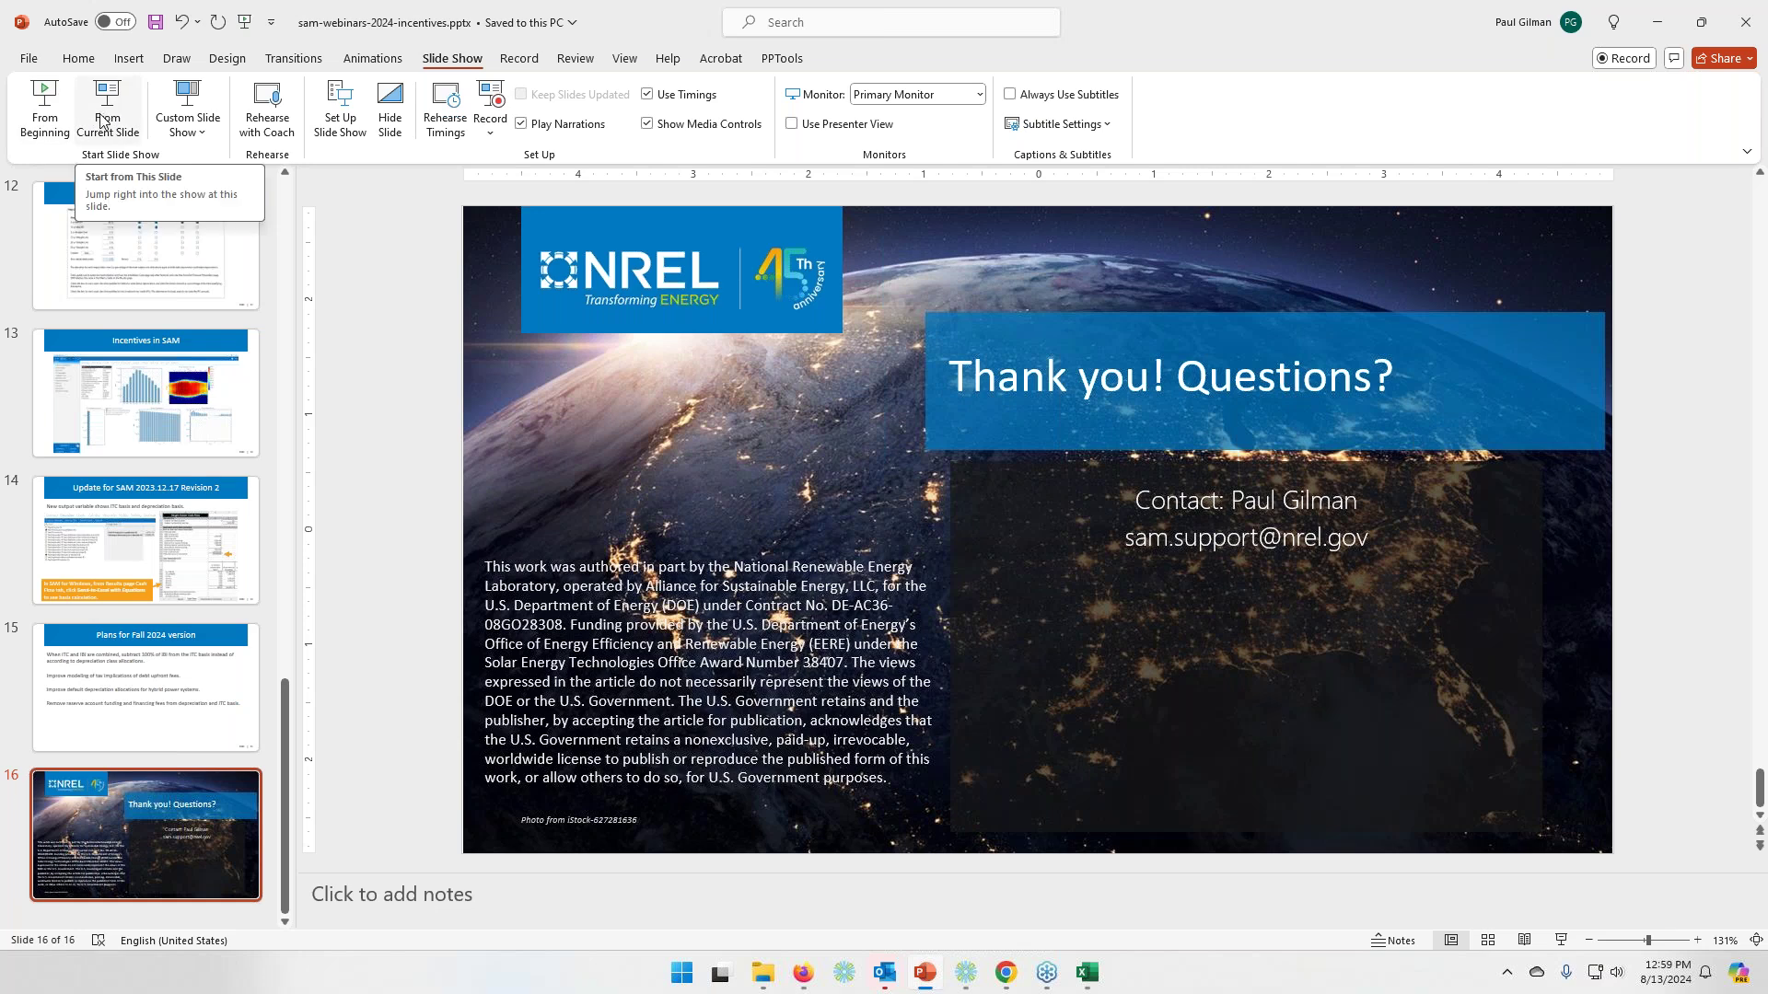
- Switch to Firefox, open the SAM website's user forum and reposition the browser window
left_click(802, 973)
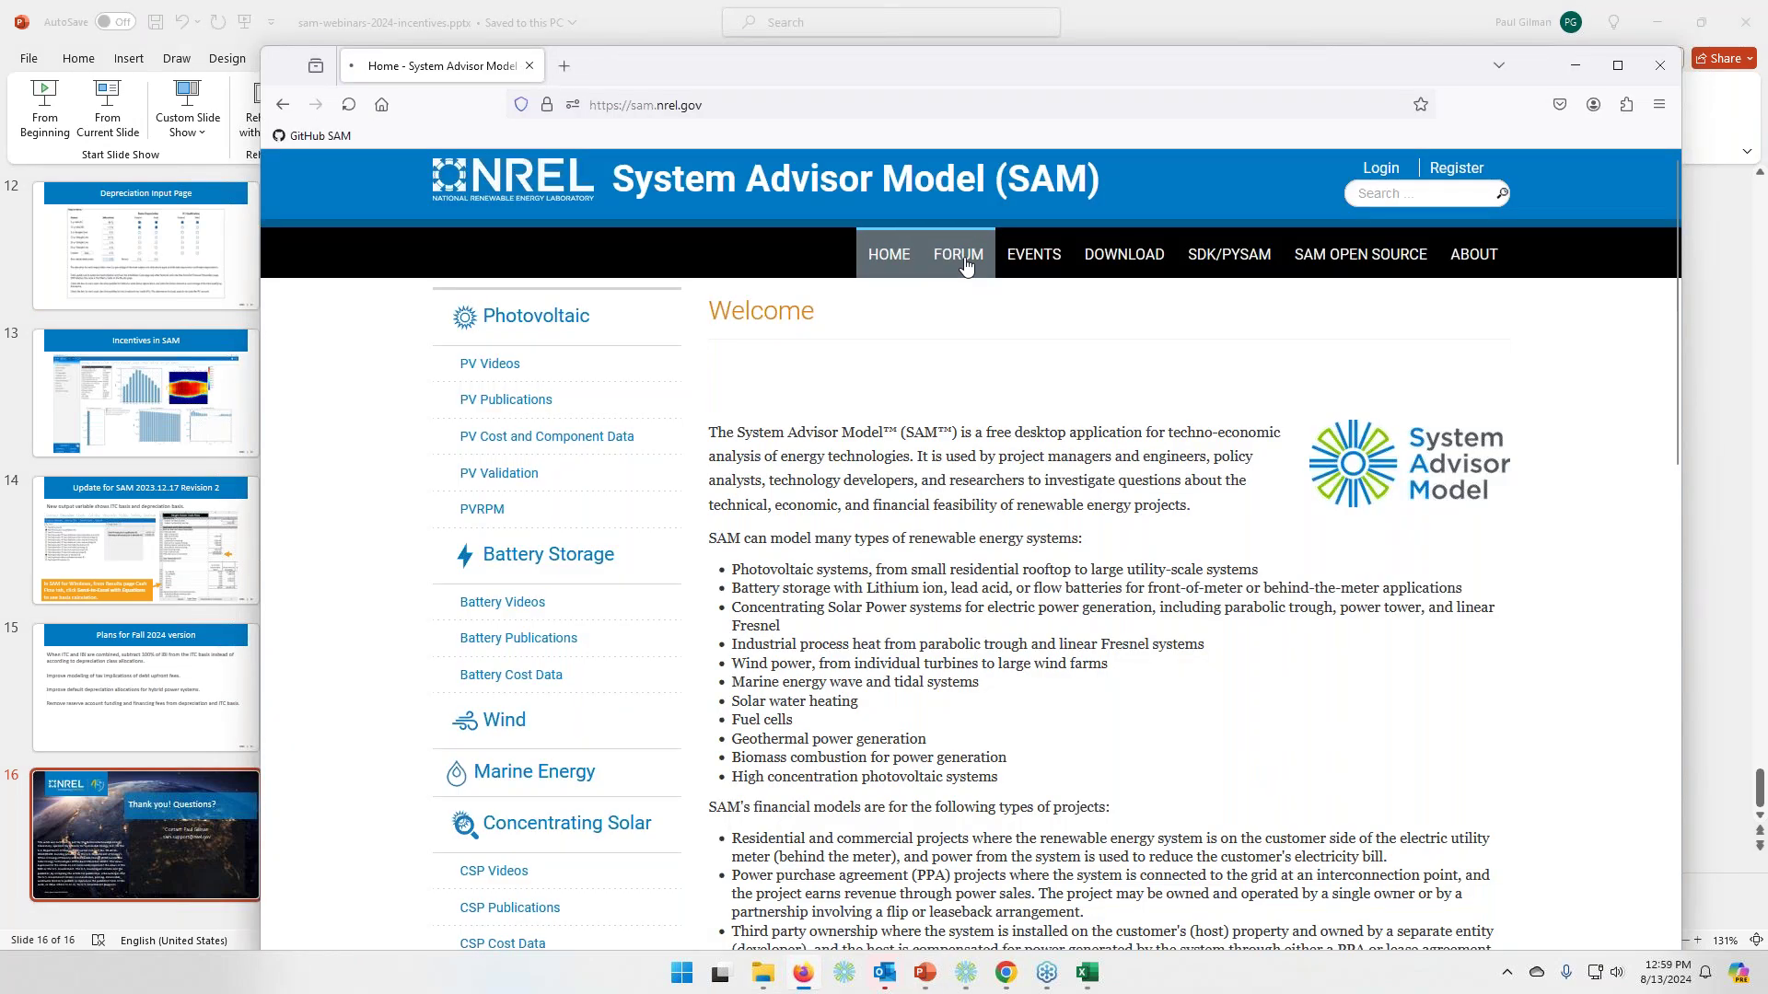
left_click(965, 266)
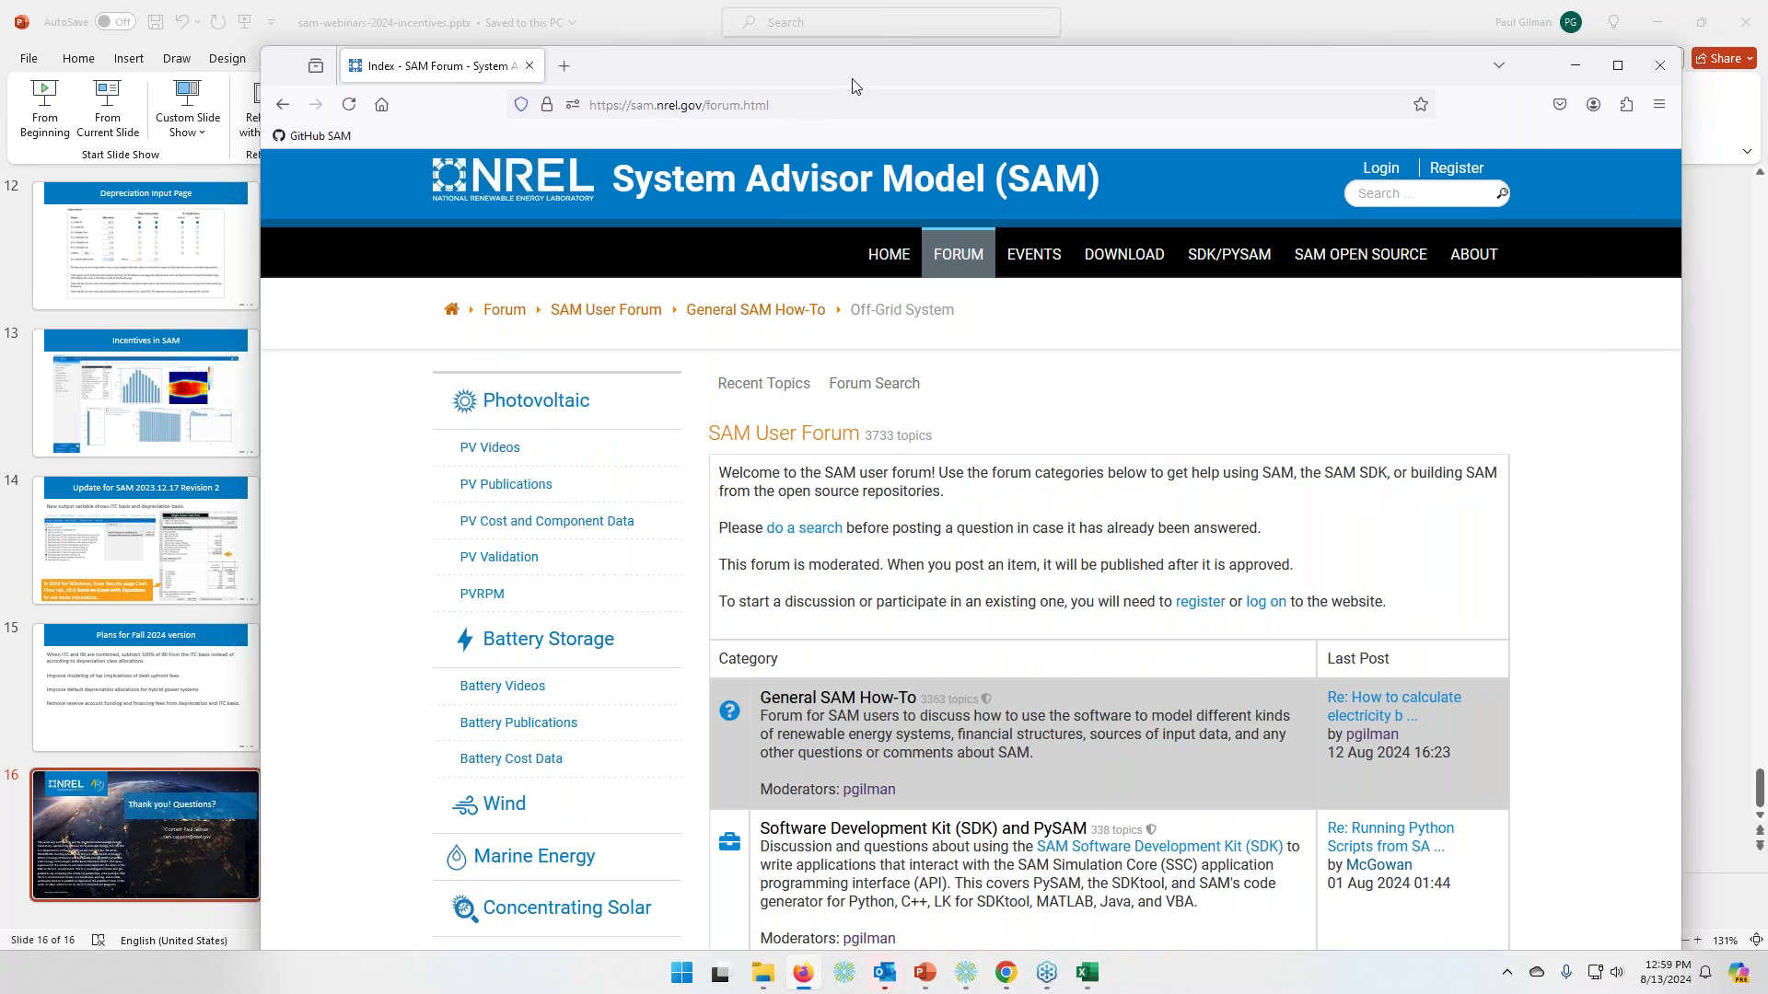
left_click_drag(853, 79, 743, 68)
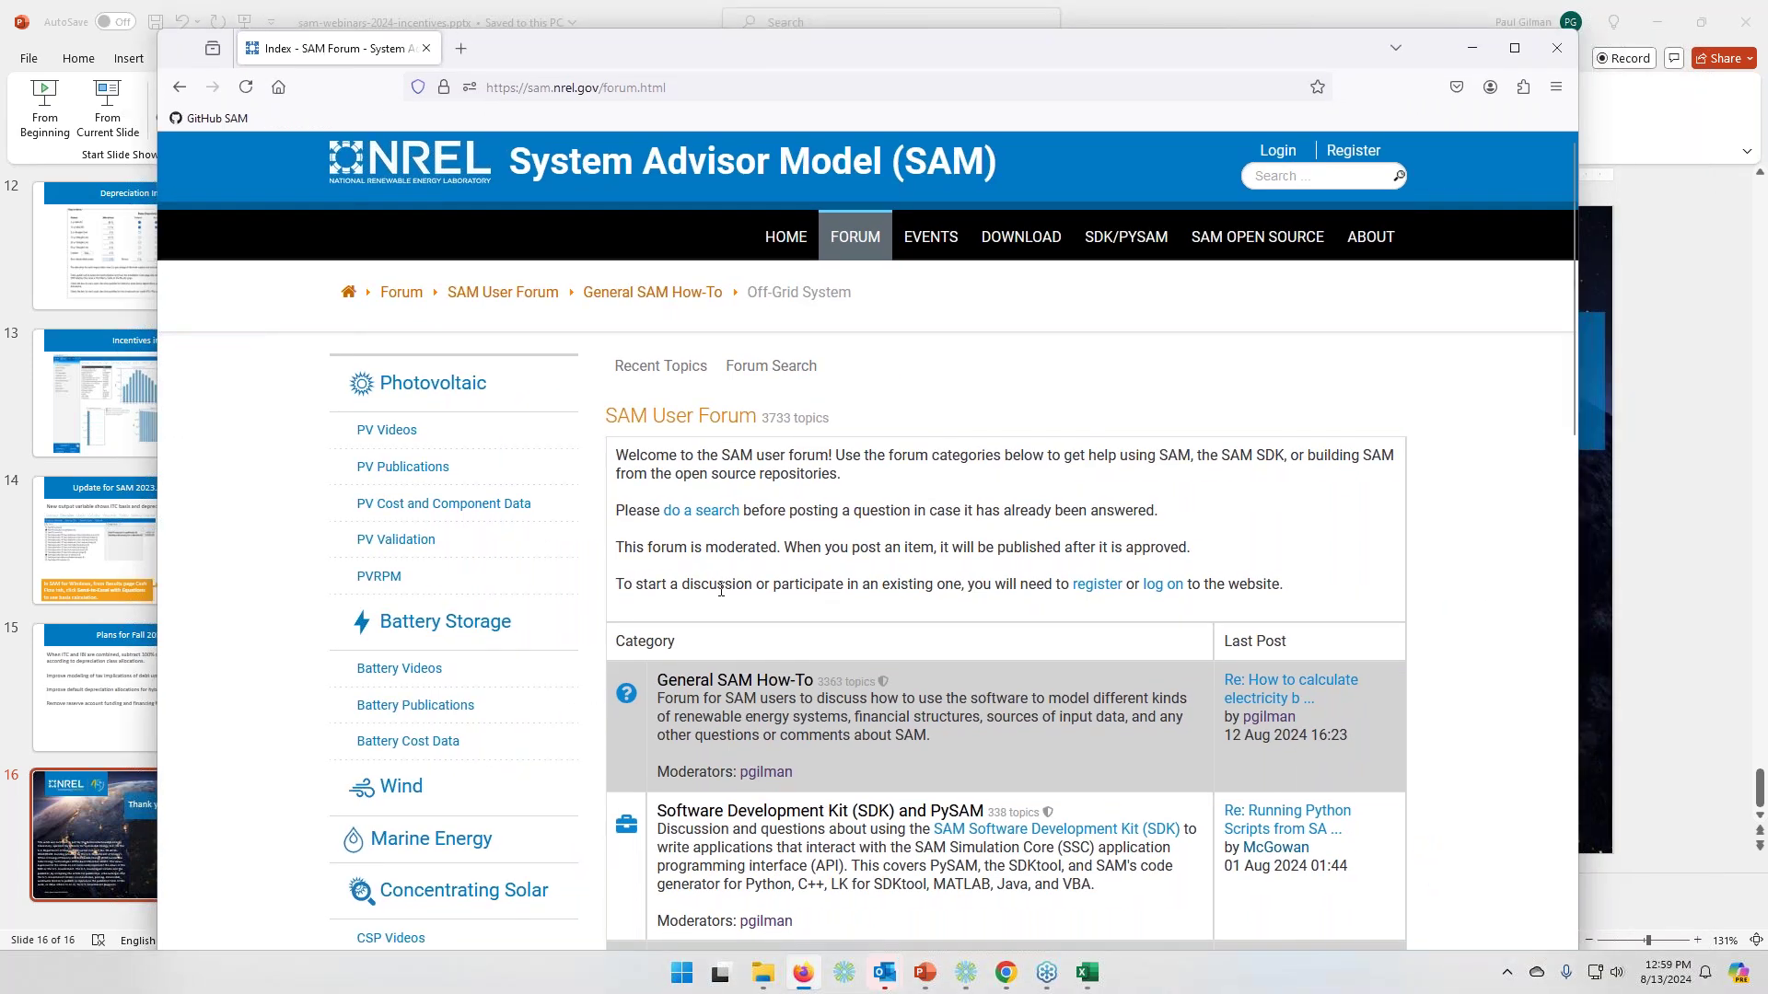